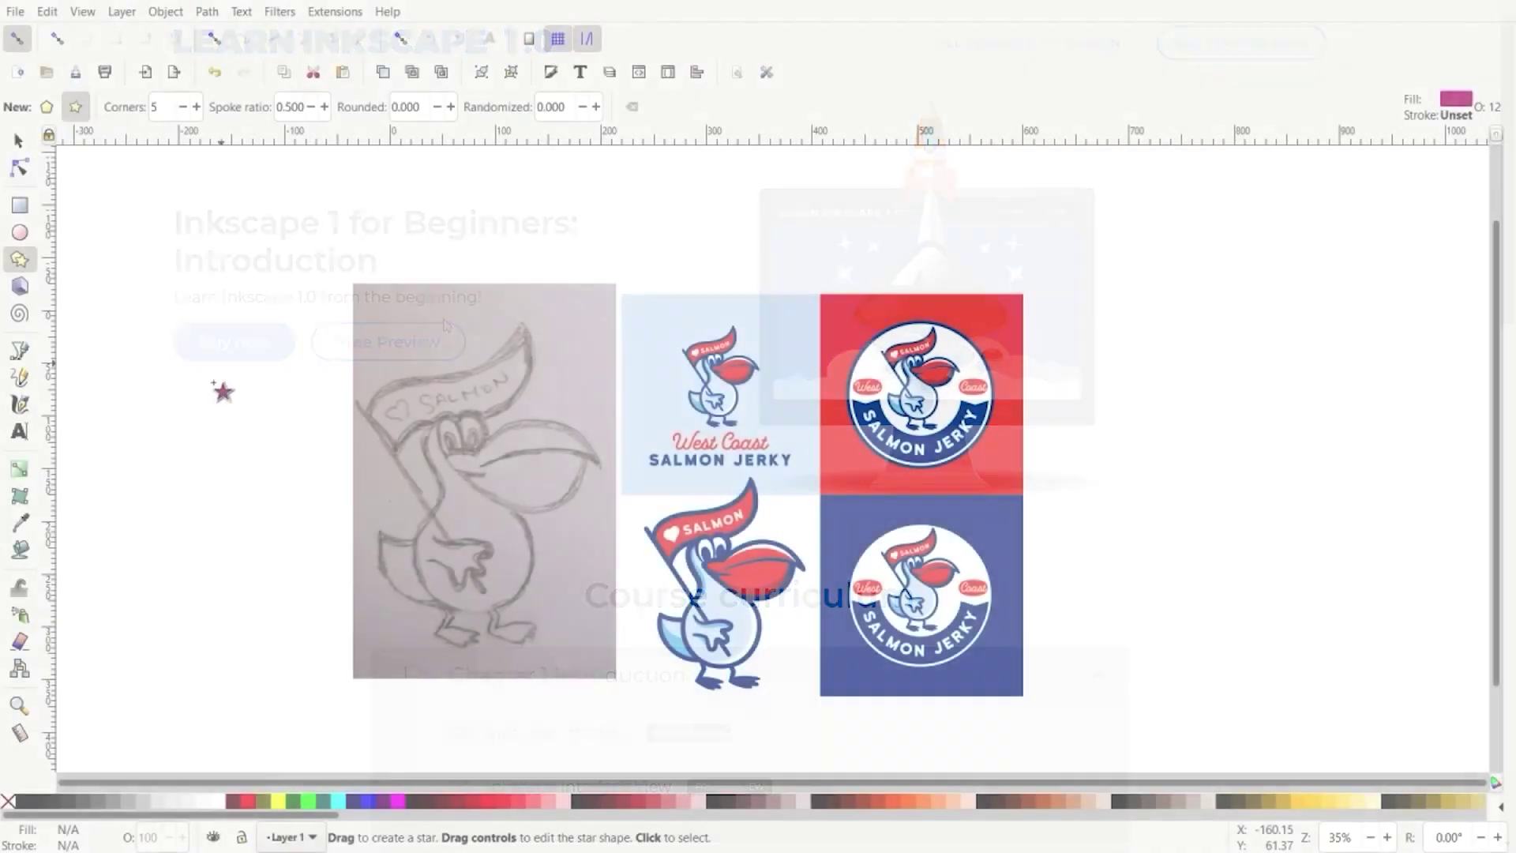
Choose the Selector tool and zoom to about 71% on the pencil pelican sketch
left_click(16, 139)
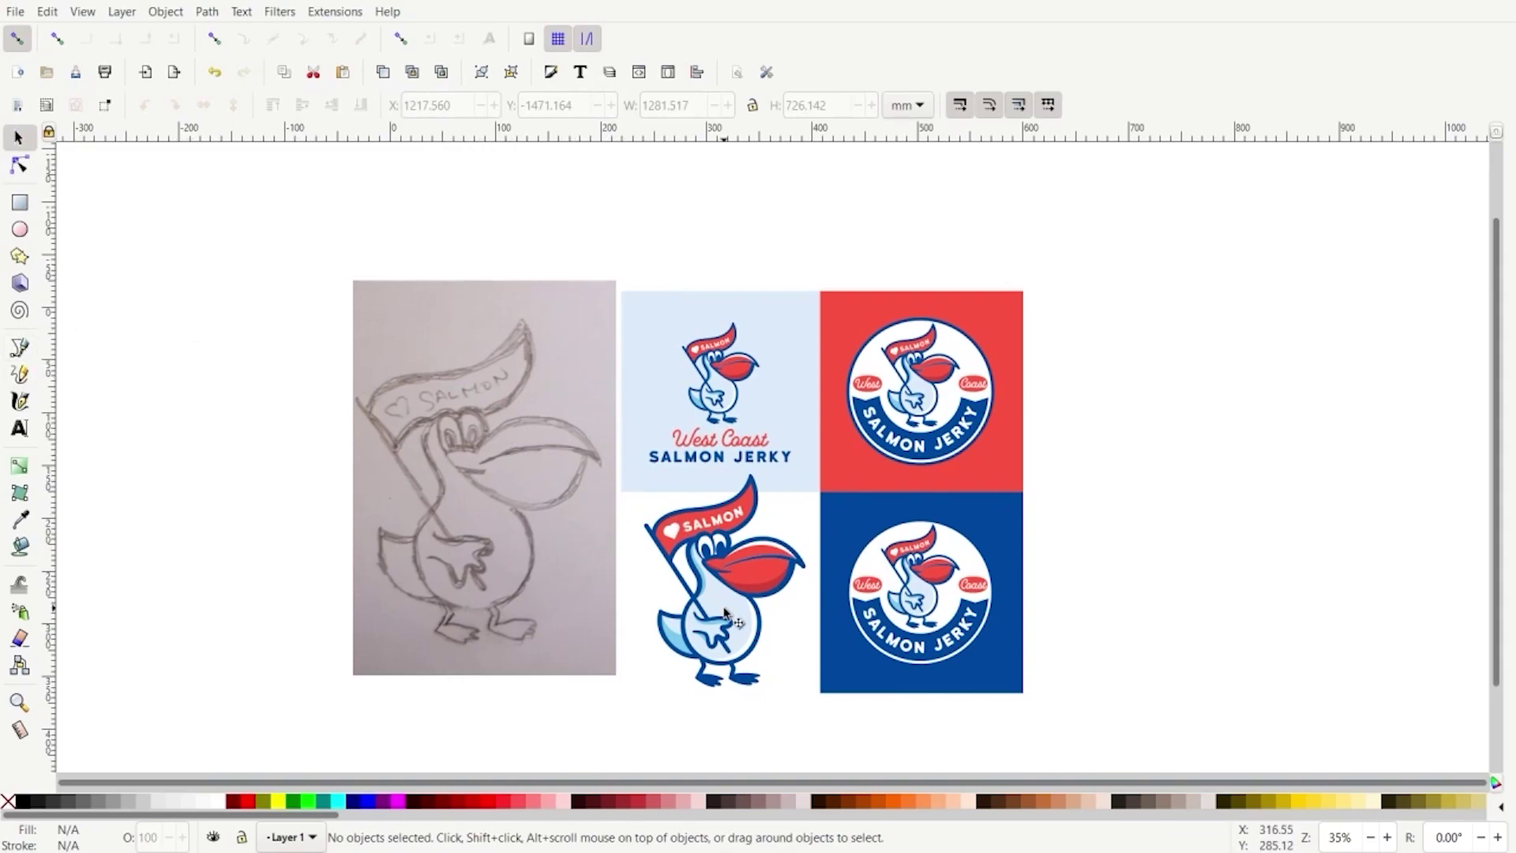
scroll(597, 552, "up", 1)
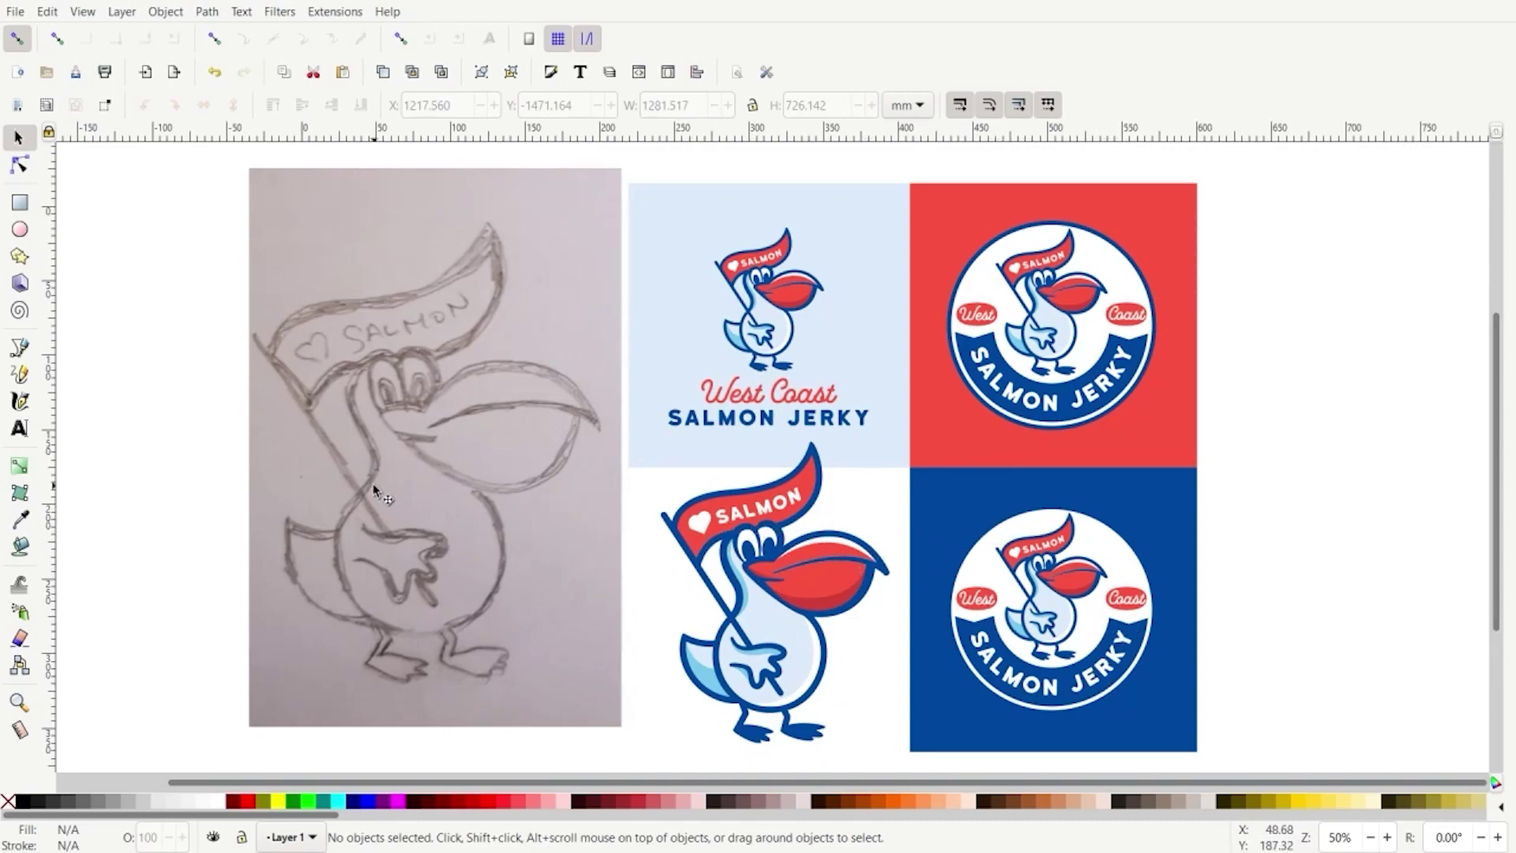
scroll(308, 494, "up", 1, "ctrl")
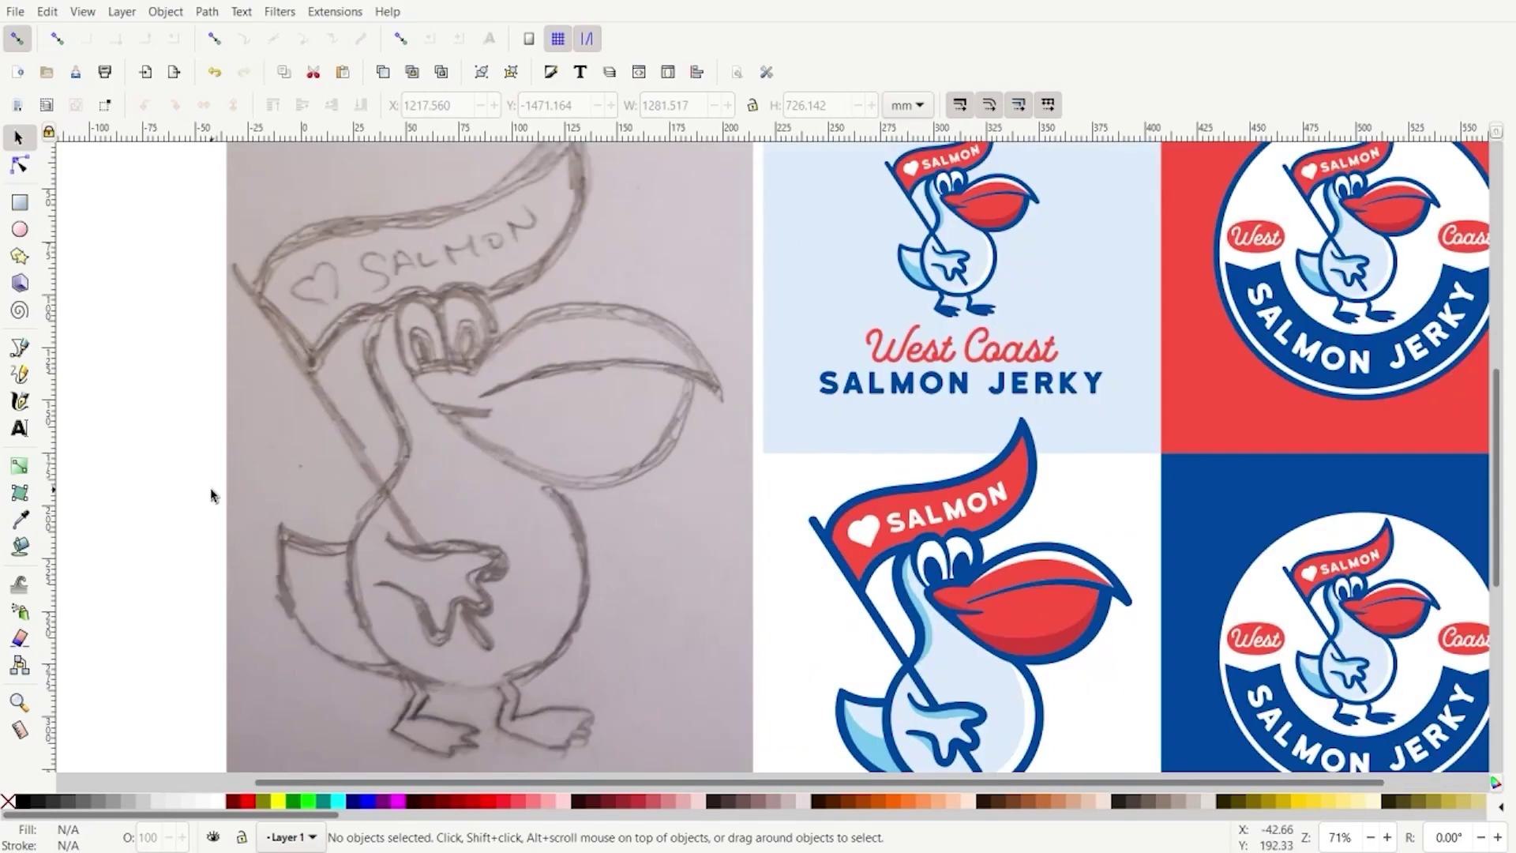
scroll(221, 481, "down", 1)
scroll(210, 462, "down", 2, "ctrl")
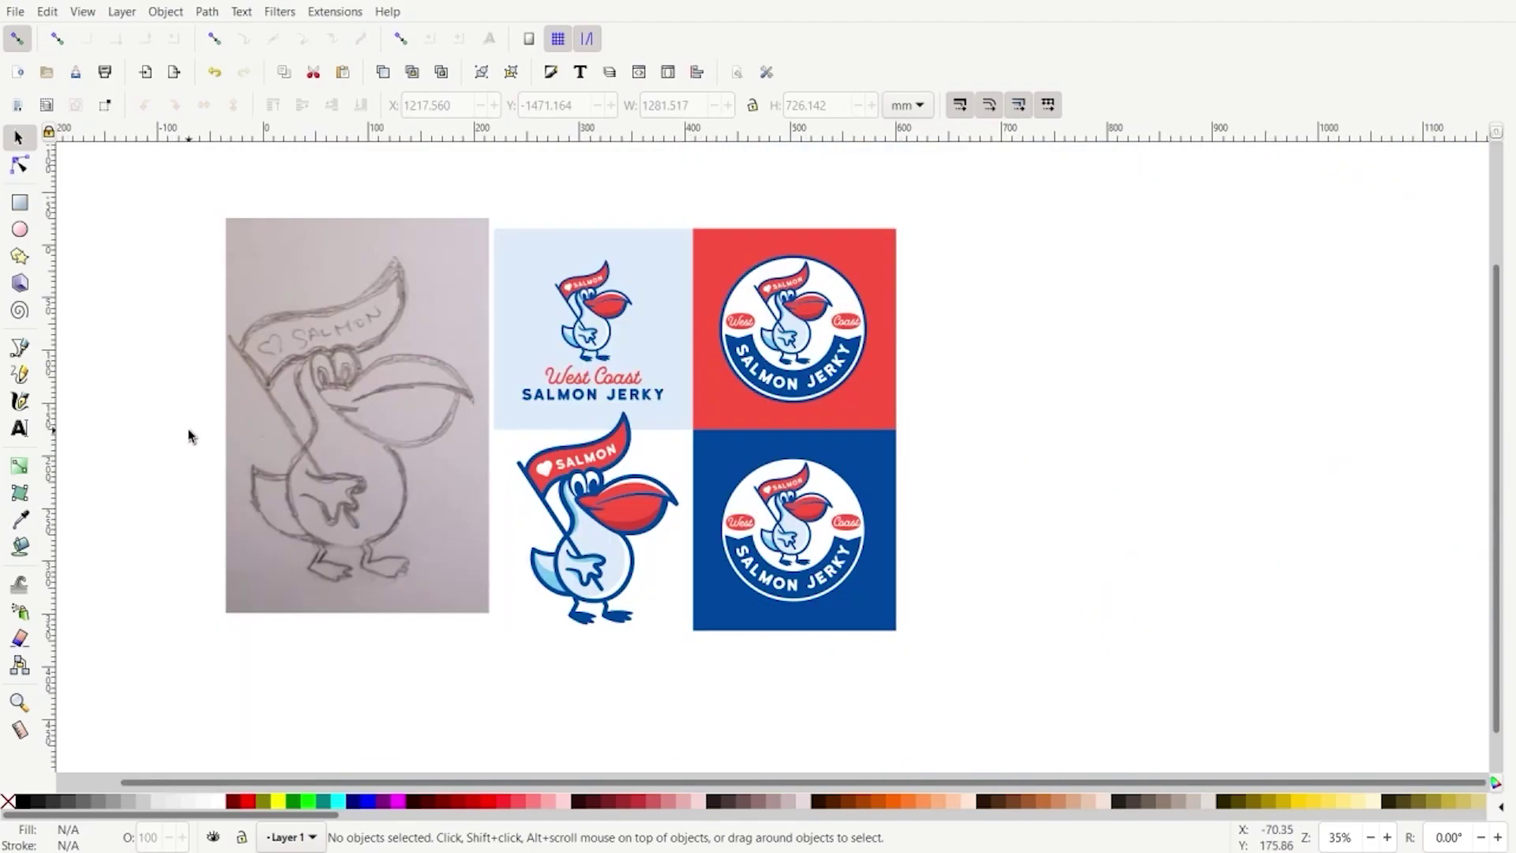
scroll(194, 438, "up", 2, "ctrl")
scroll(203, 420, "up", 1)
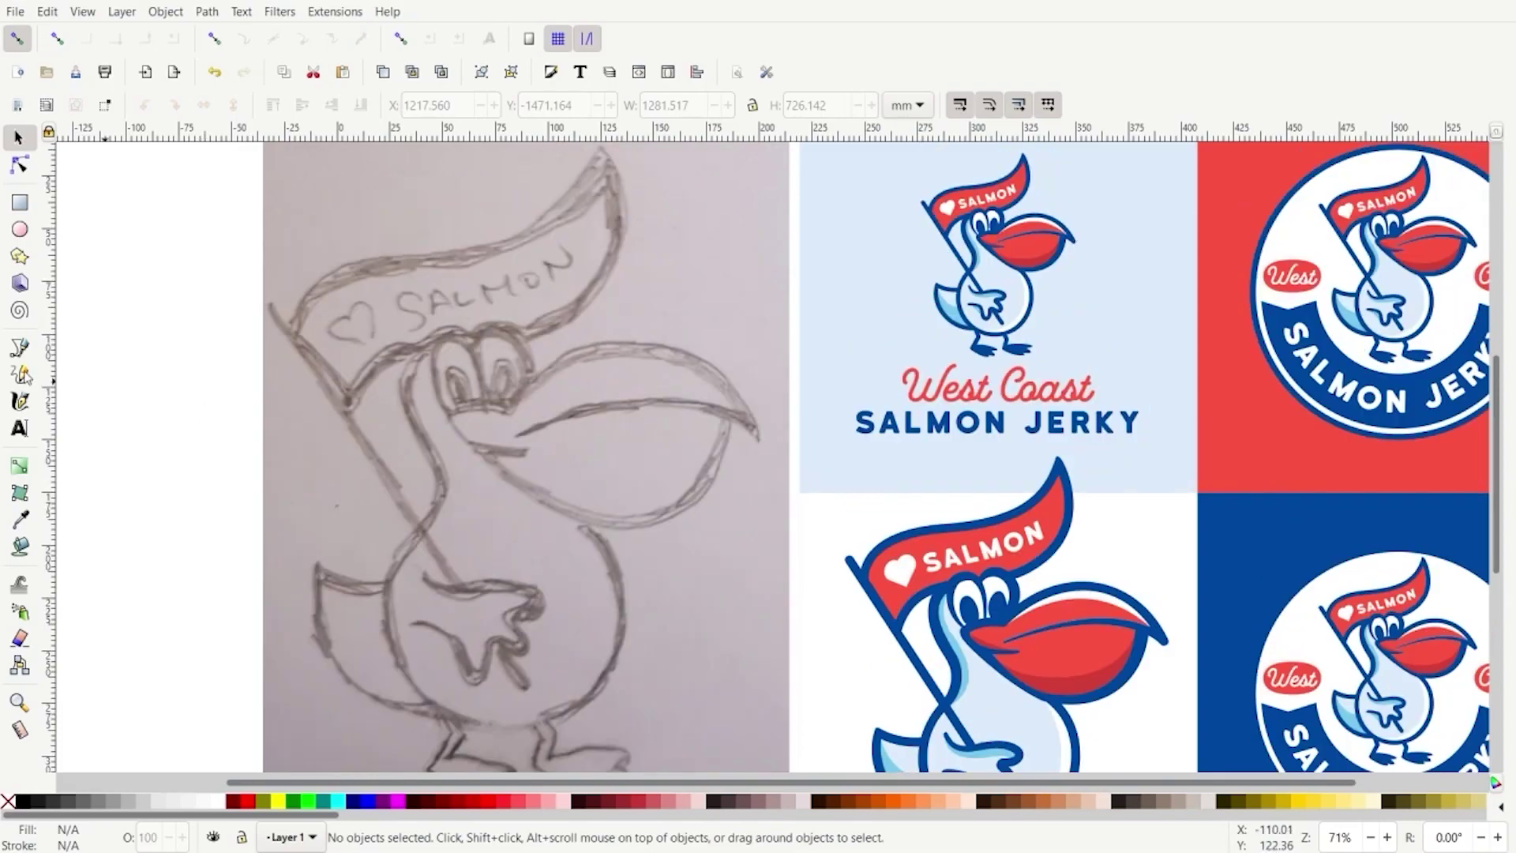
Set the Bezier pen's stroke shape to Ellipse and zoom to 141% on the pelican's eye
left_click(20, 348)
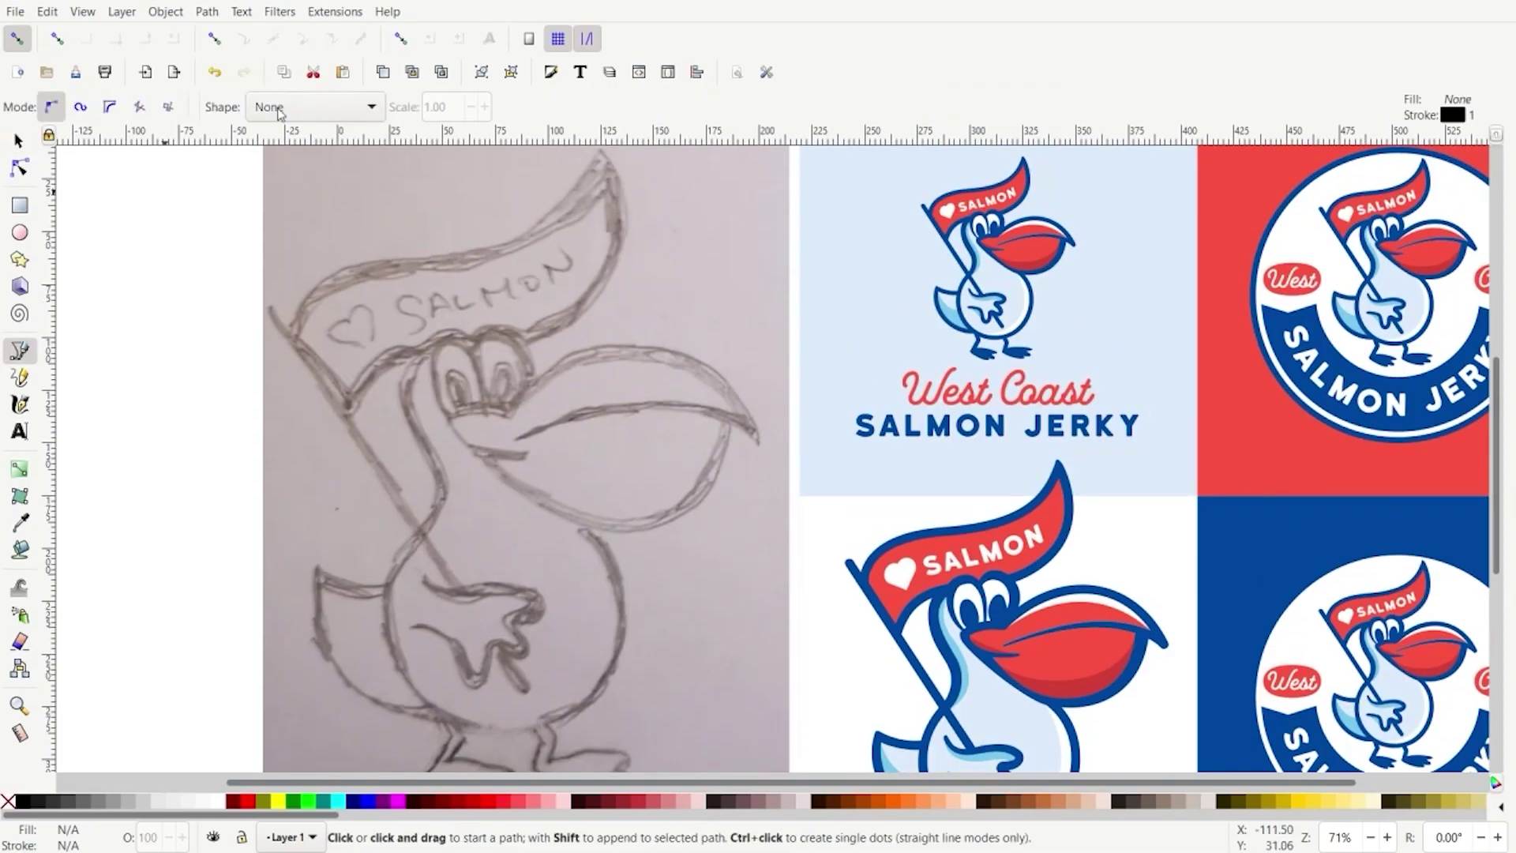
left_click(274, 108)
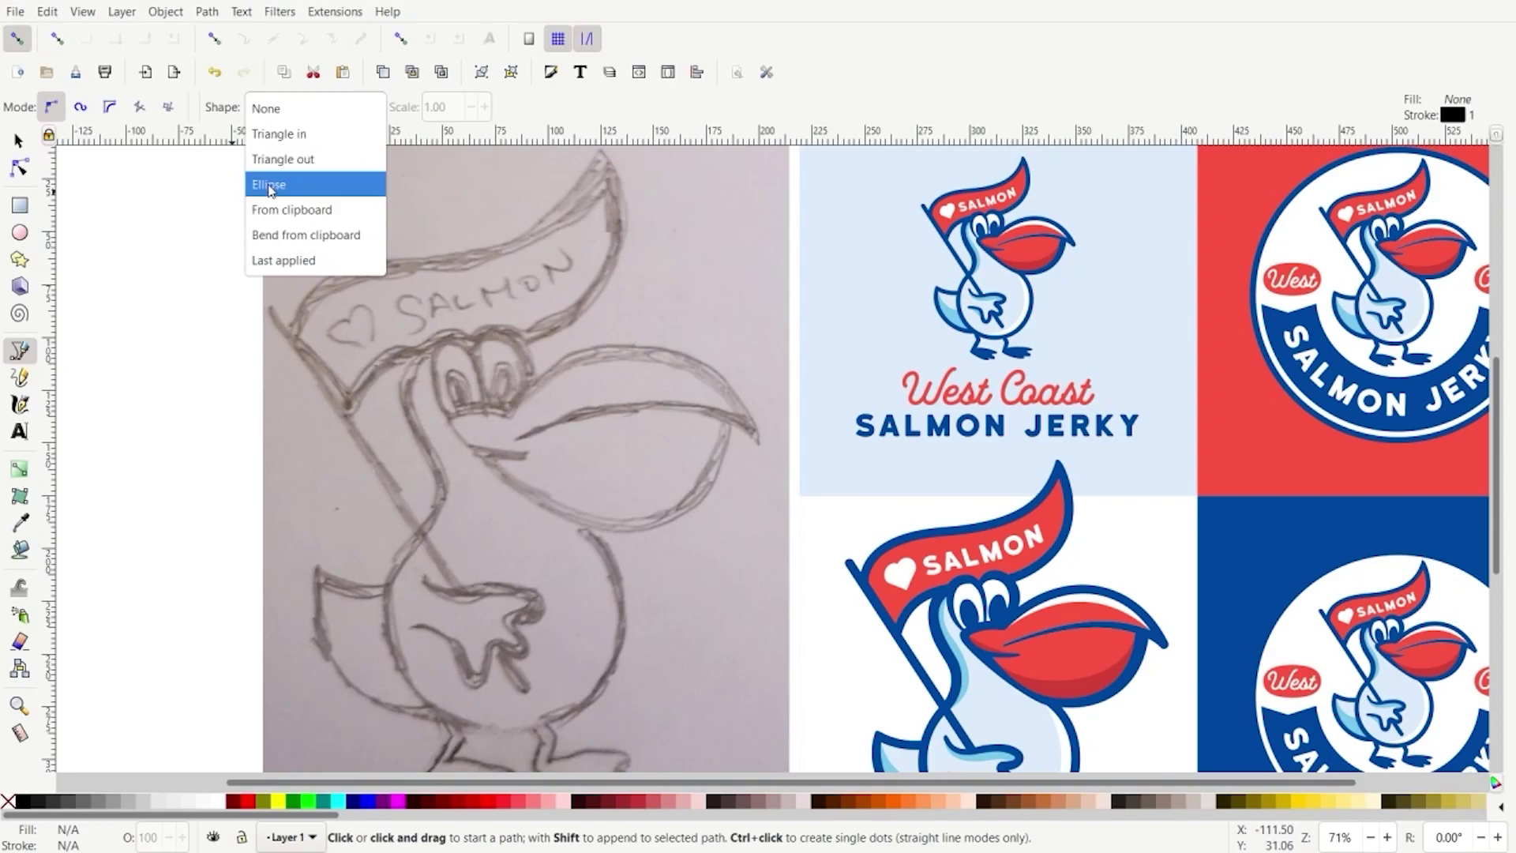
left_click(269, 186)
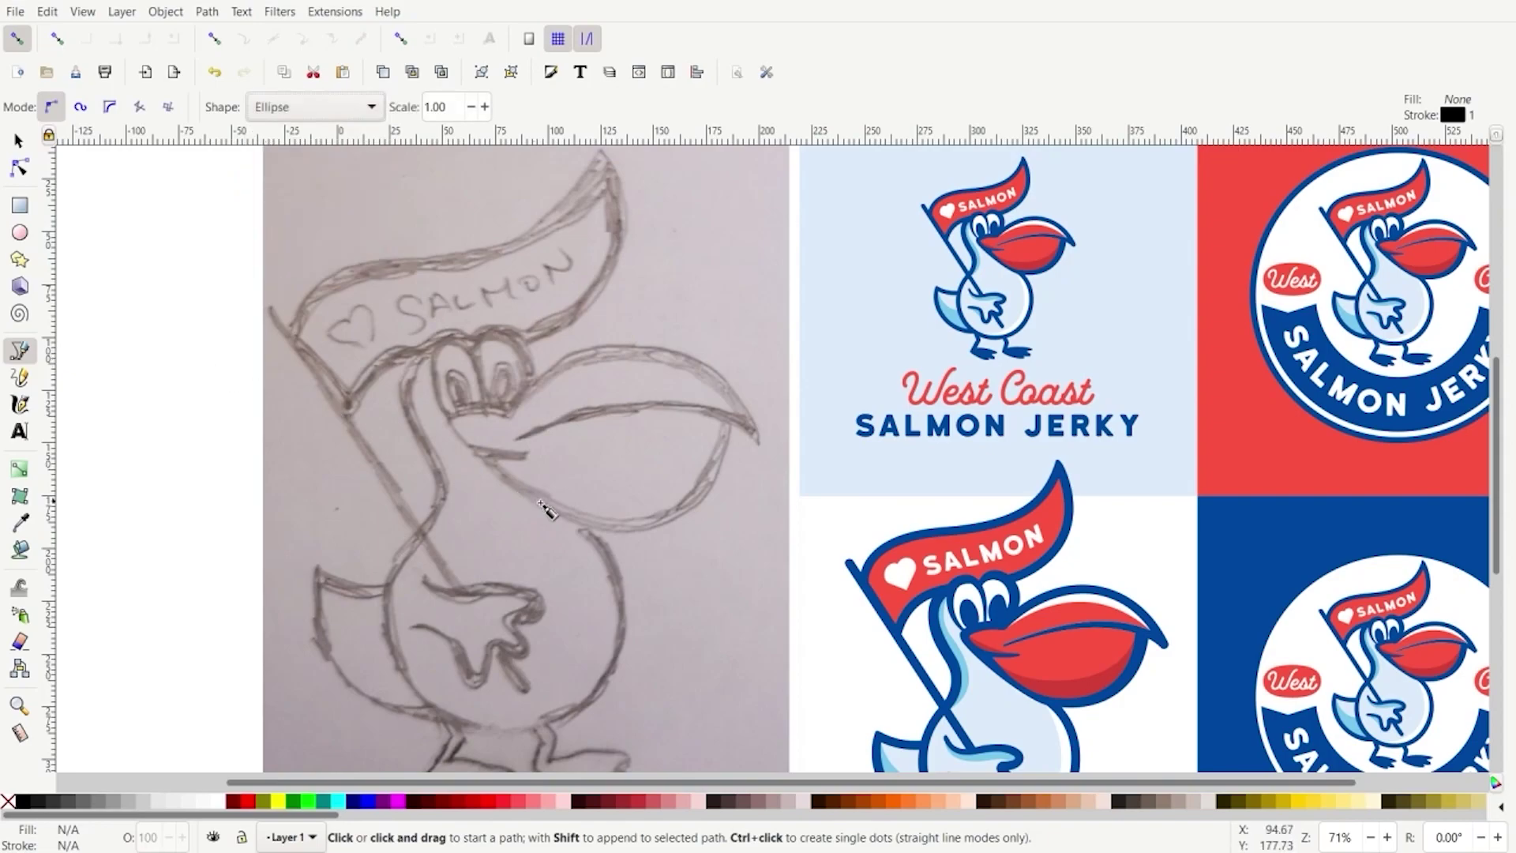
scroll(1059, 669, "up", 2, "ctrl")
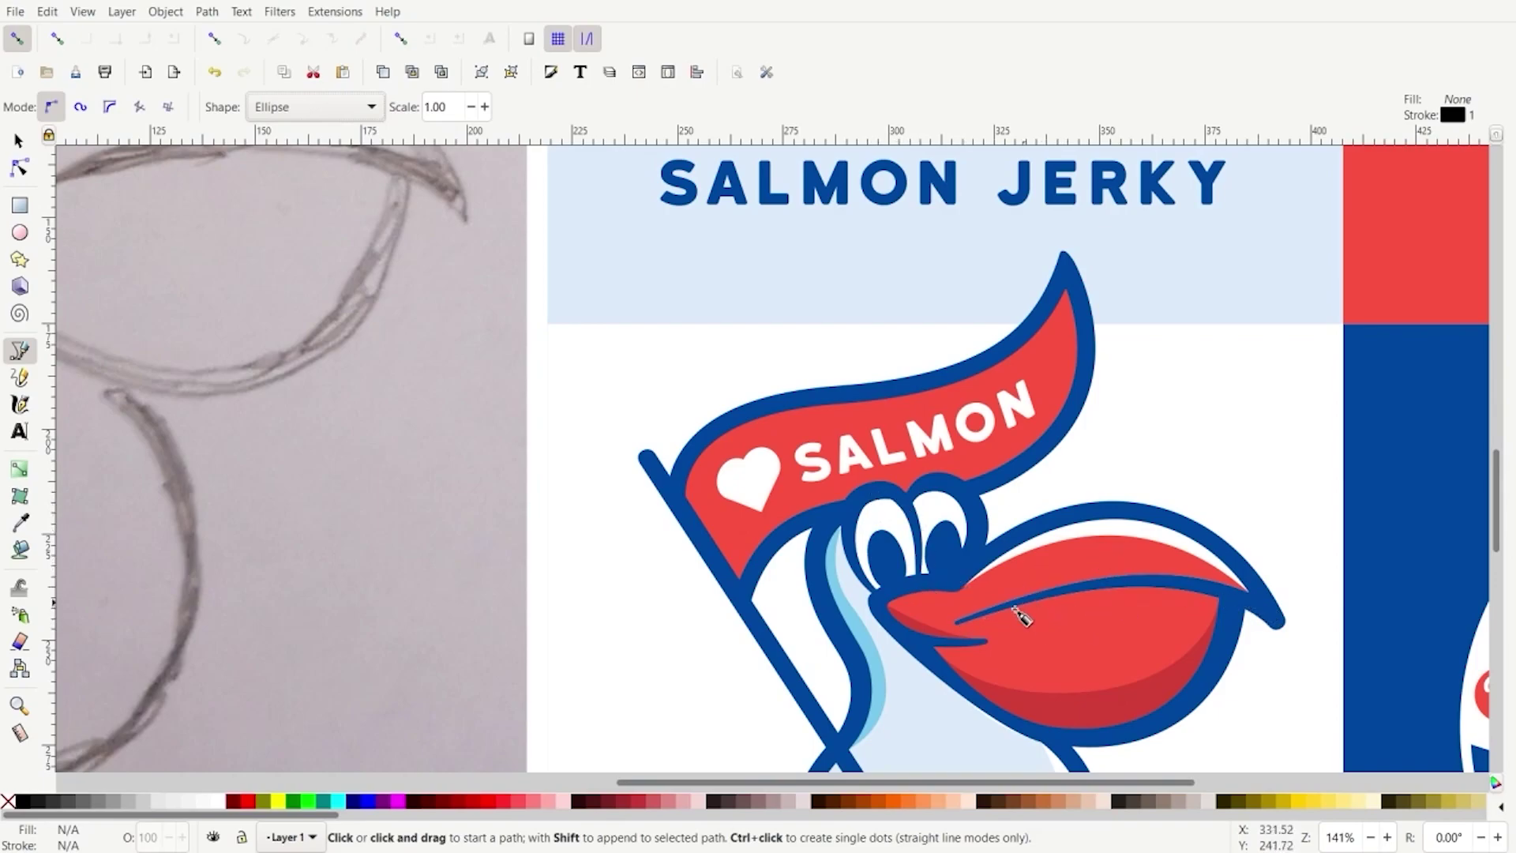
scroll(1366, 514, "down", 3)
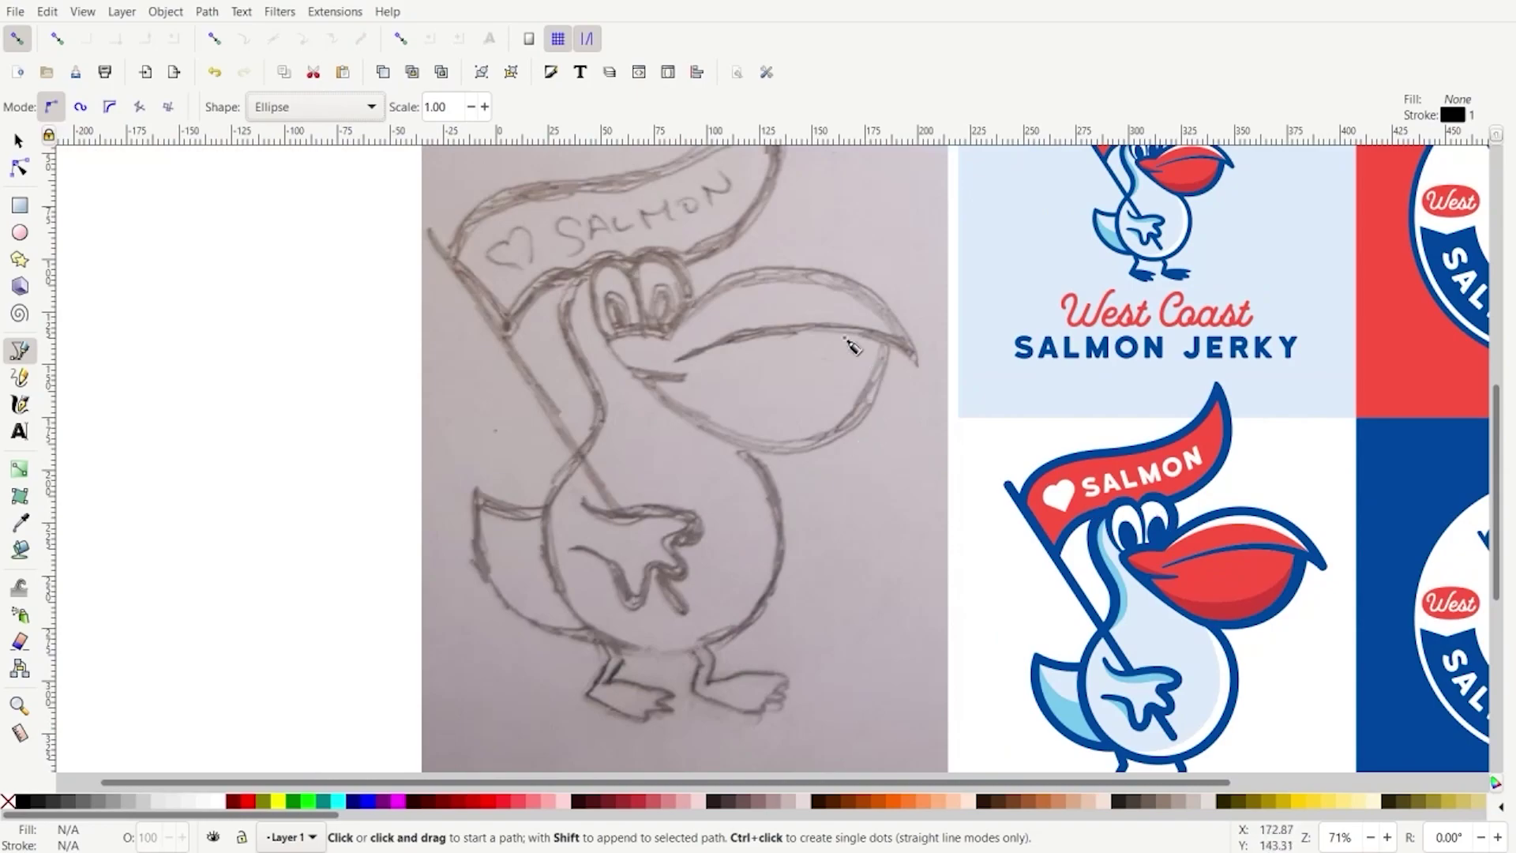
scroll(720, 345, "up", 2)
scroll(609, 423, "up", 1)
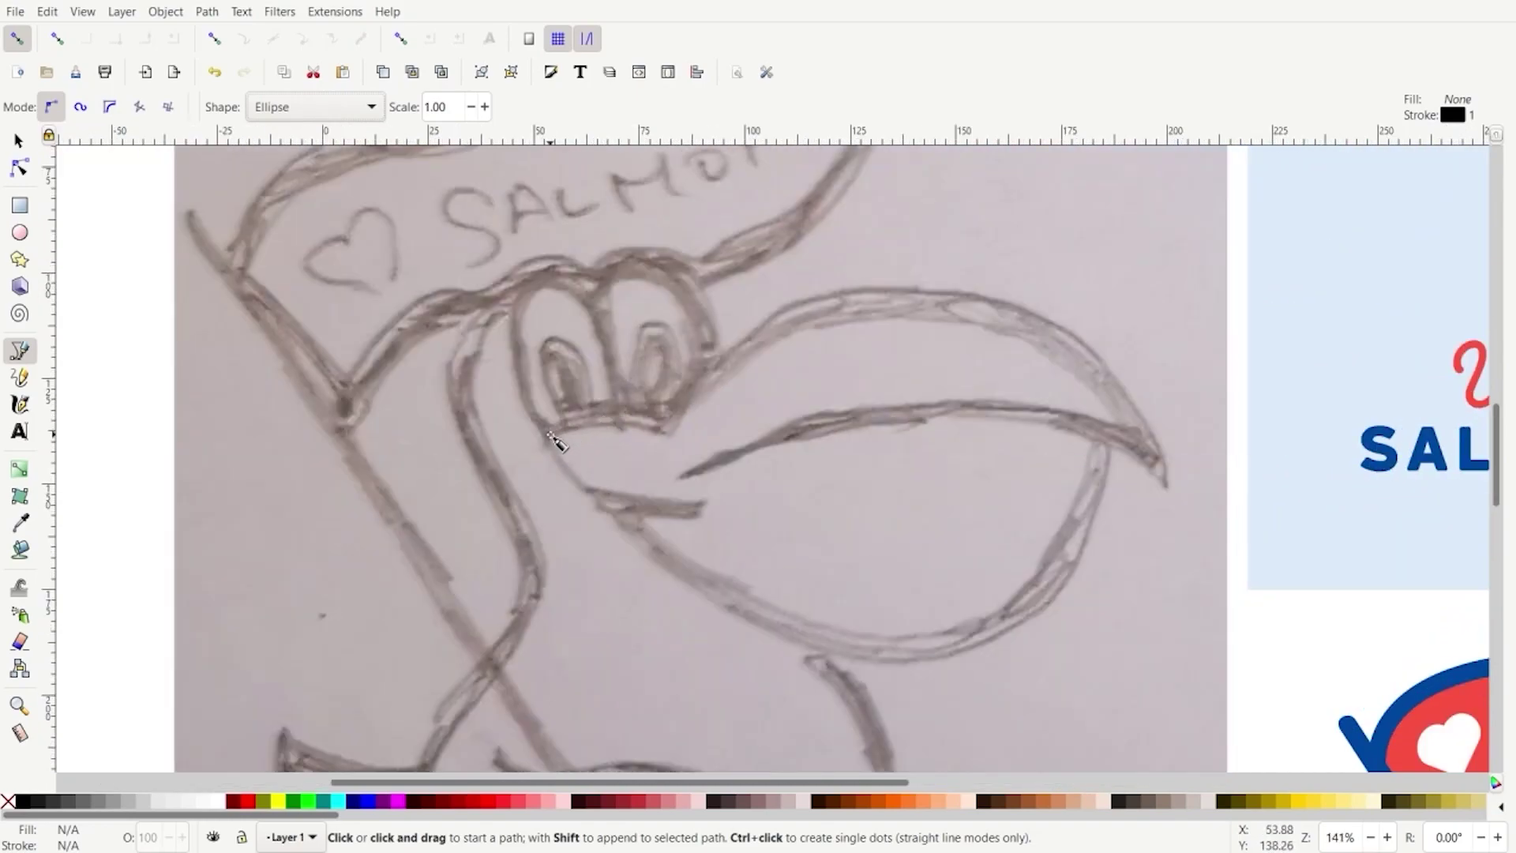
Draw a three-node curve around the left eye, arching over the brow and ending below it
left_click(548, 433)
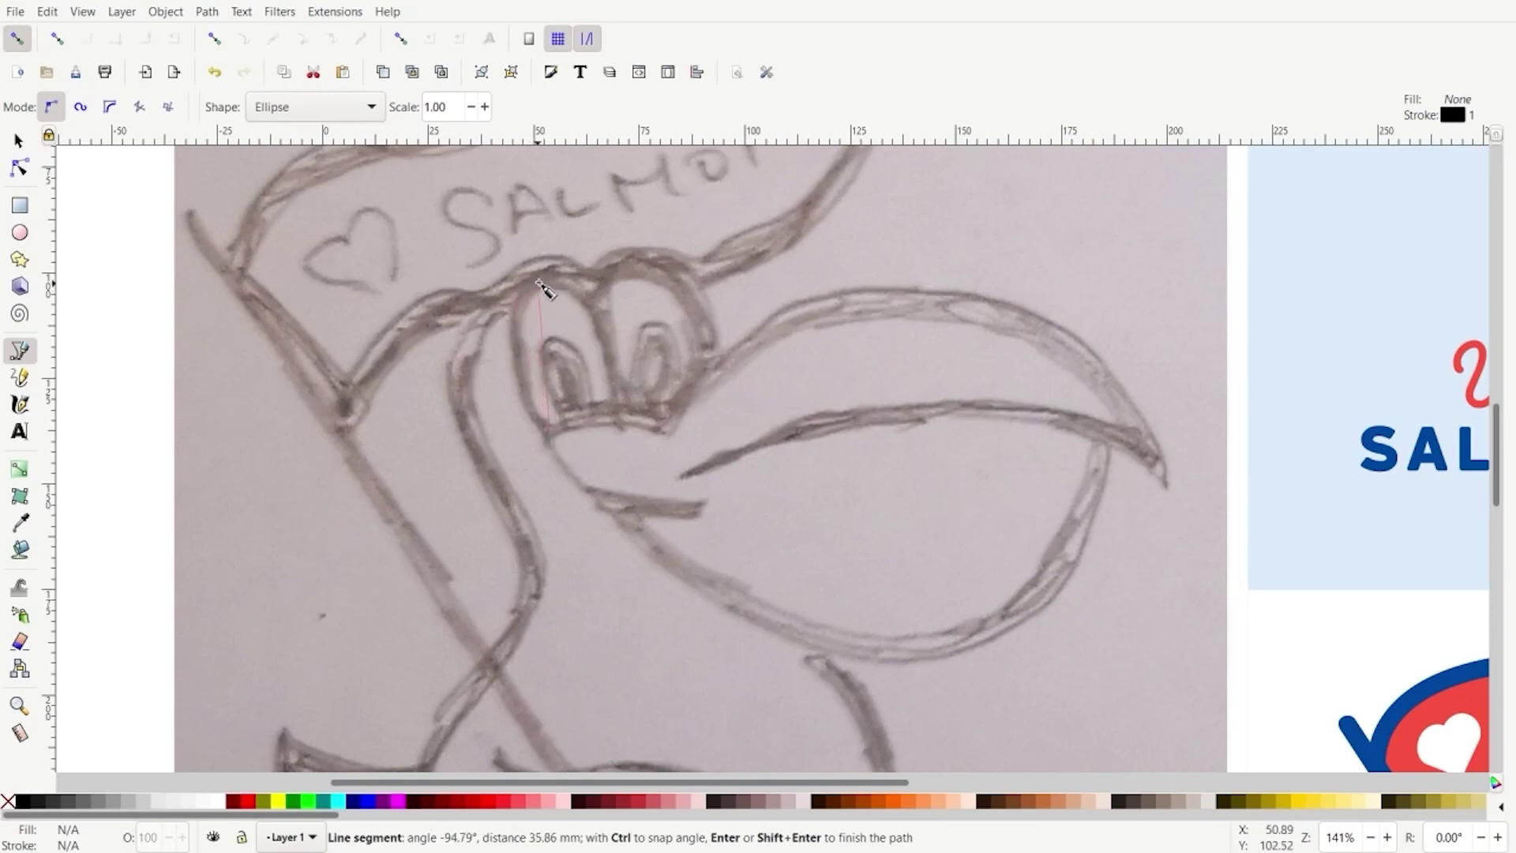
left_click_drag(548, 281, 626, 256)
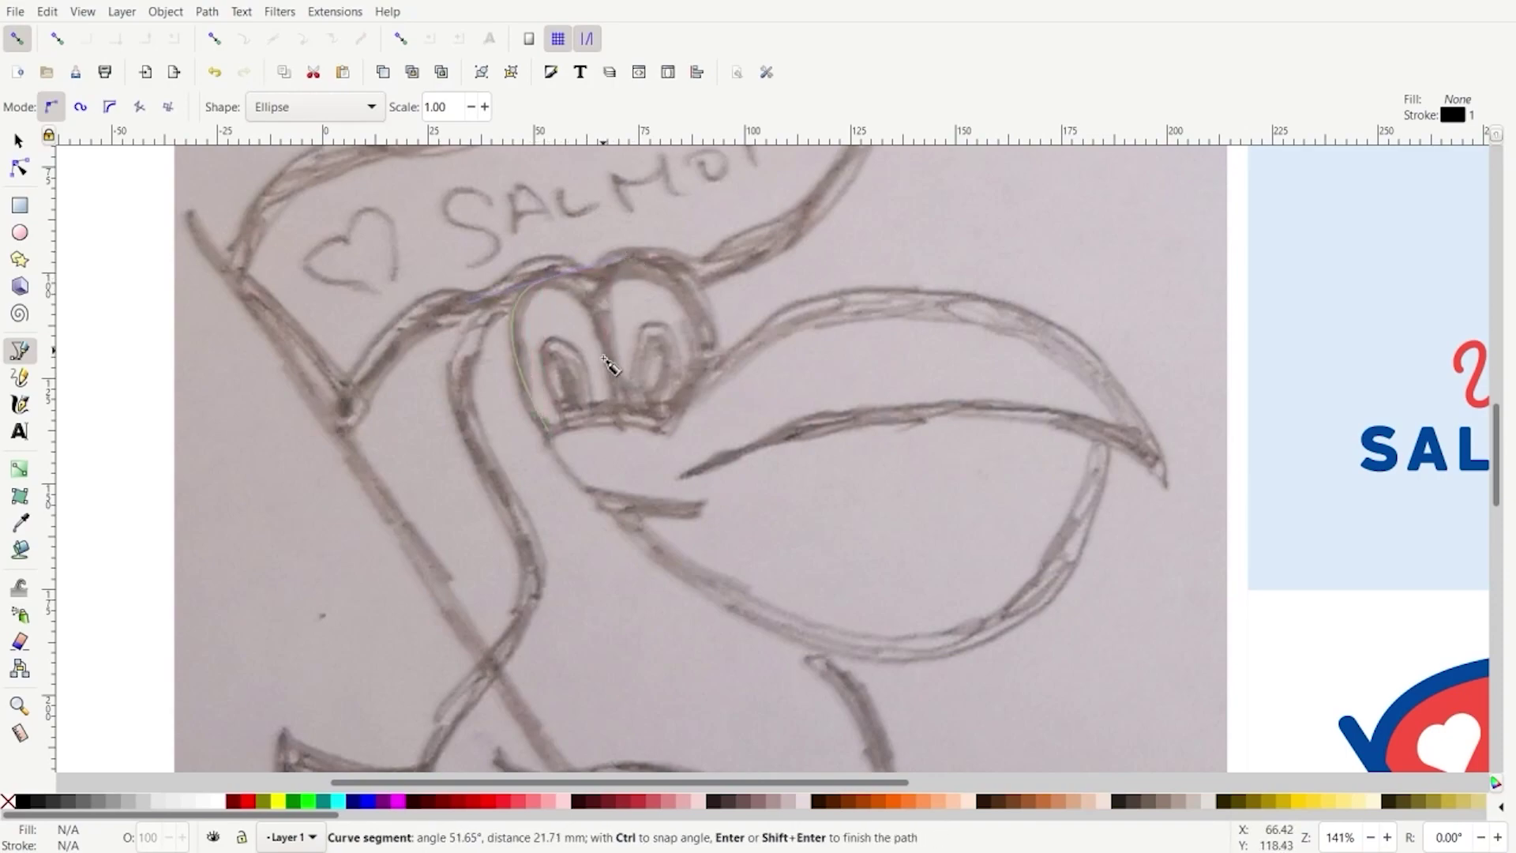
left_click(616, 414)
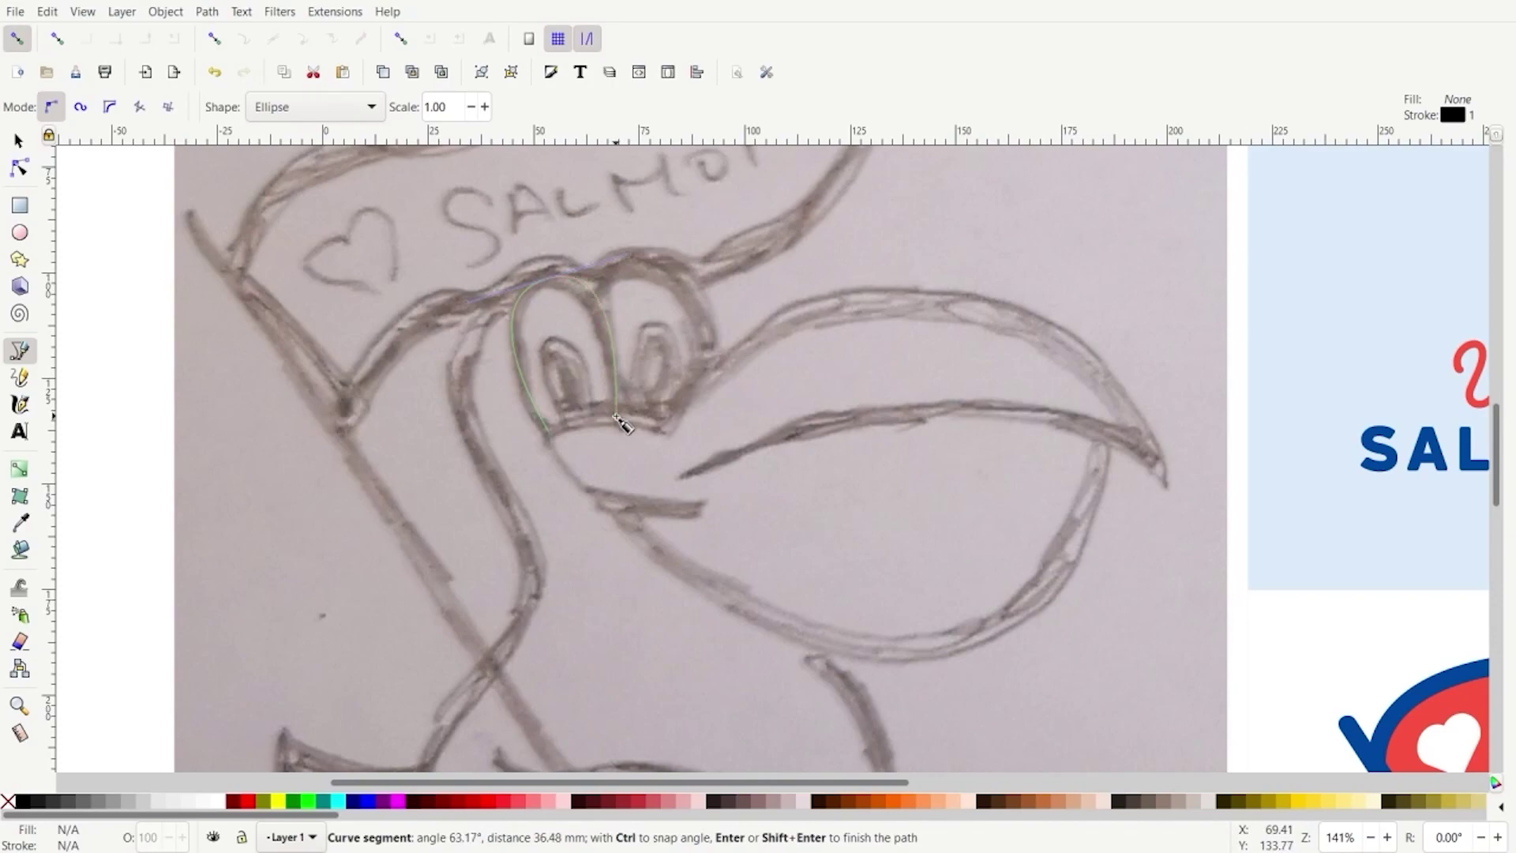
key("Return")
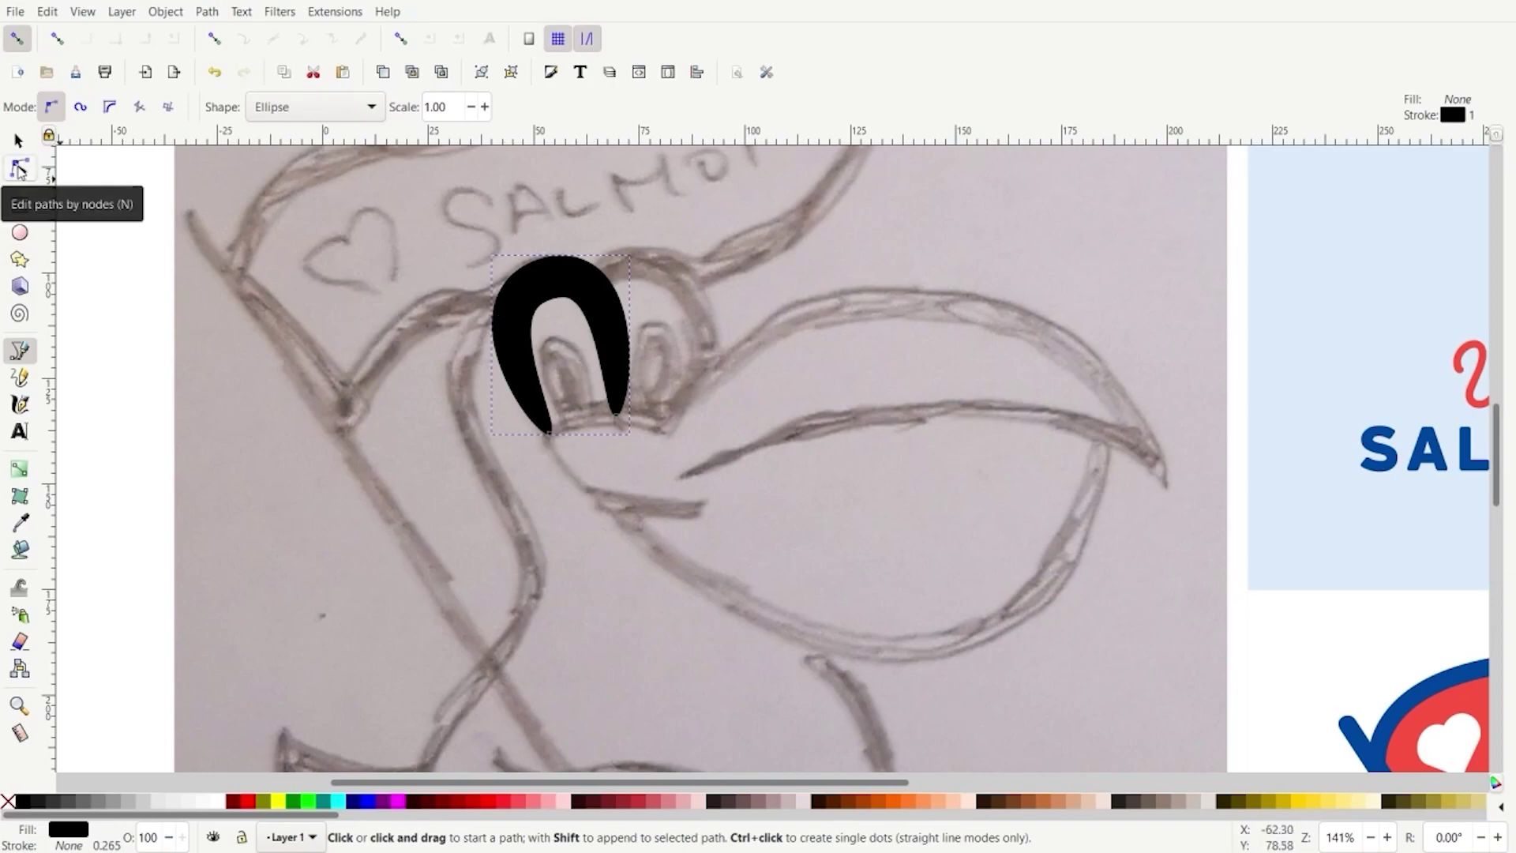
Adjust the top and bottom node handles to slim the left-eye arch onto the sketch, then deselect
left_click(19, 168)
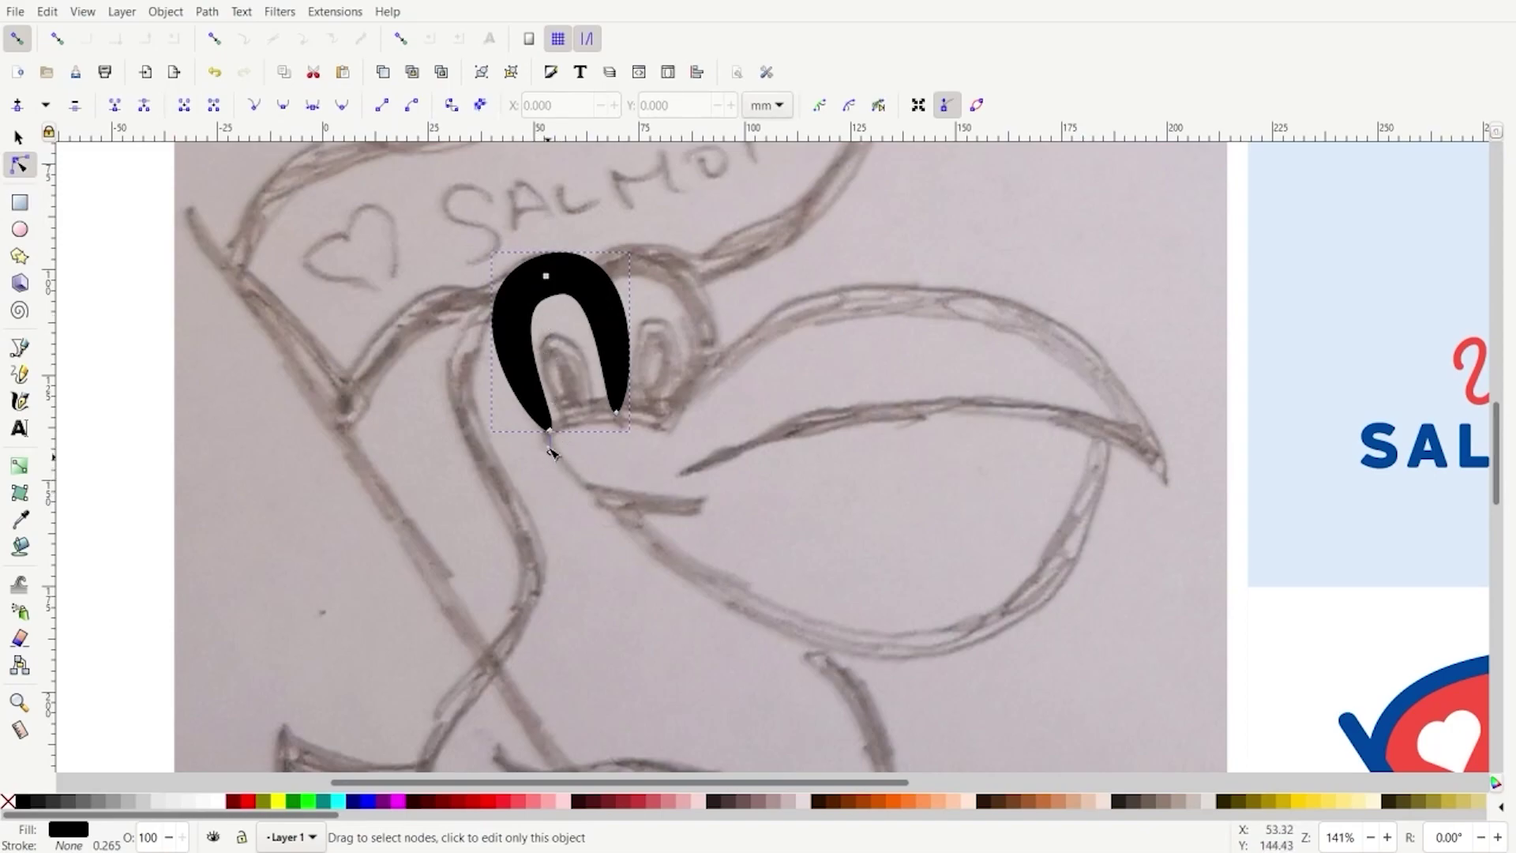
scroll(550, 442, "up", 1)
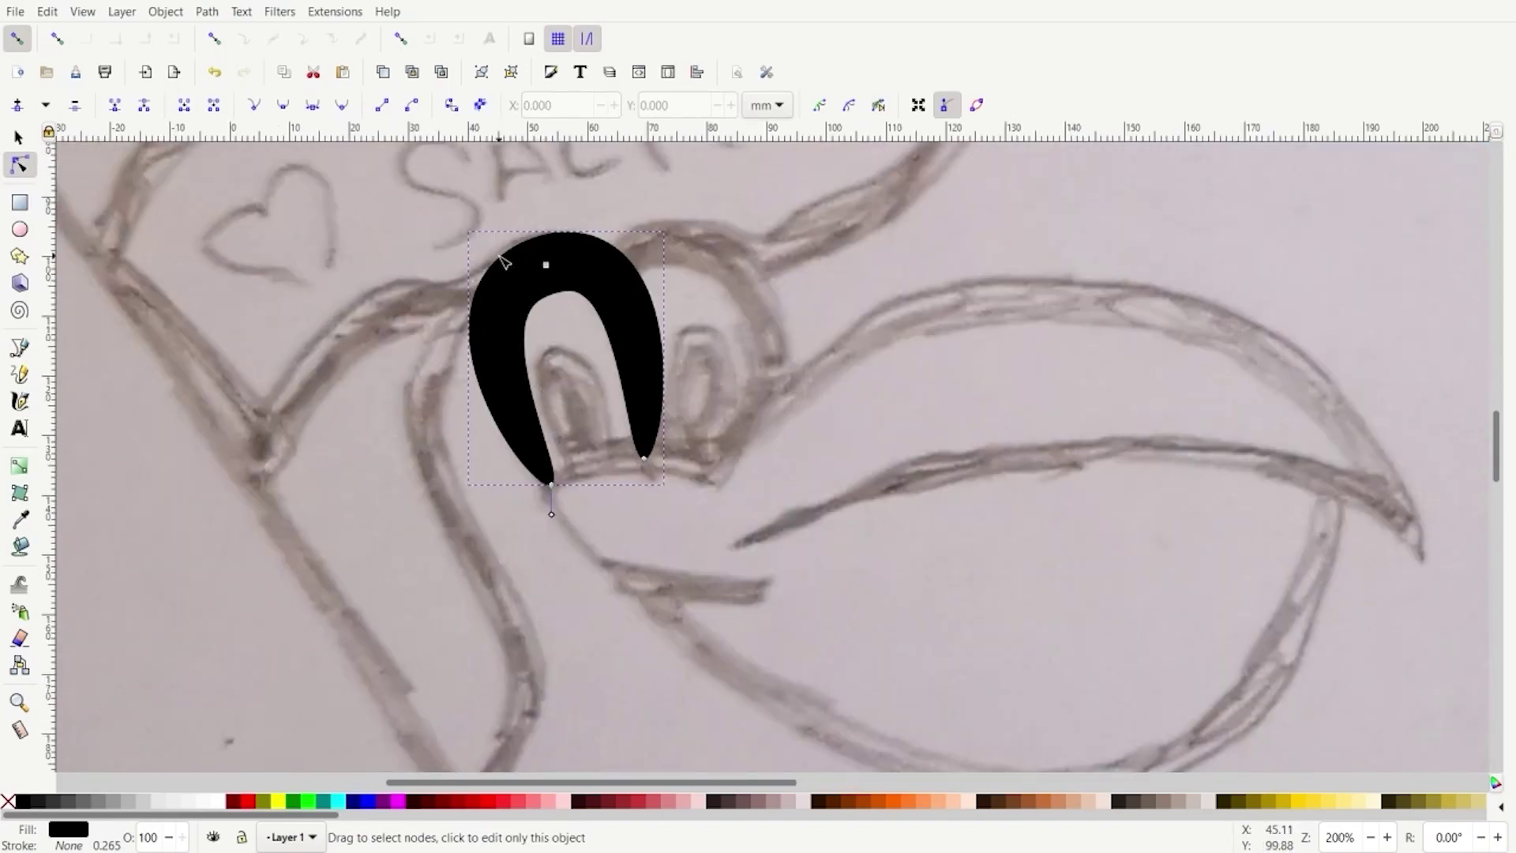
left_click(546, 266)
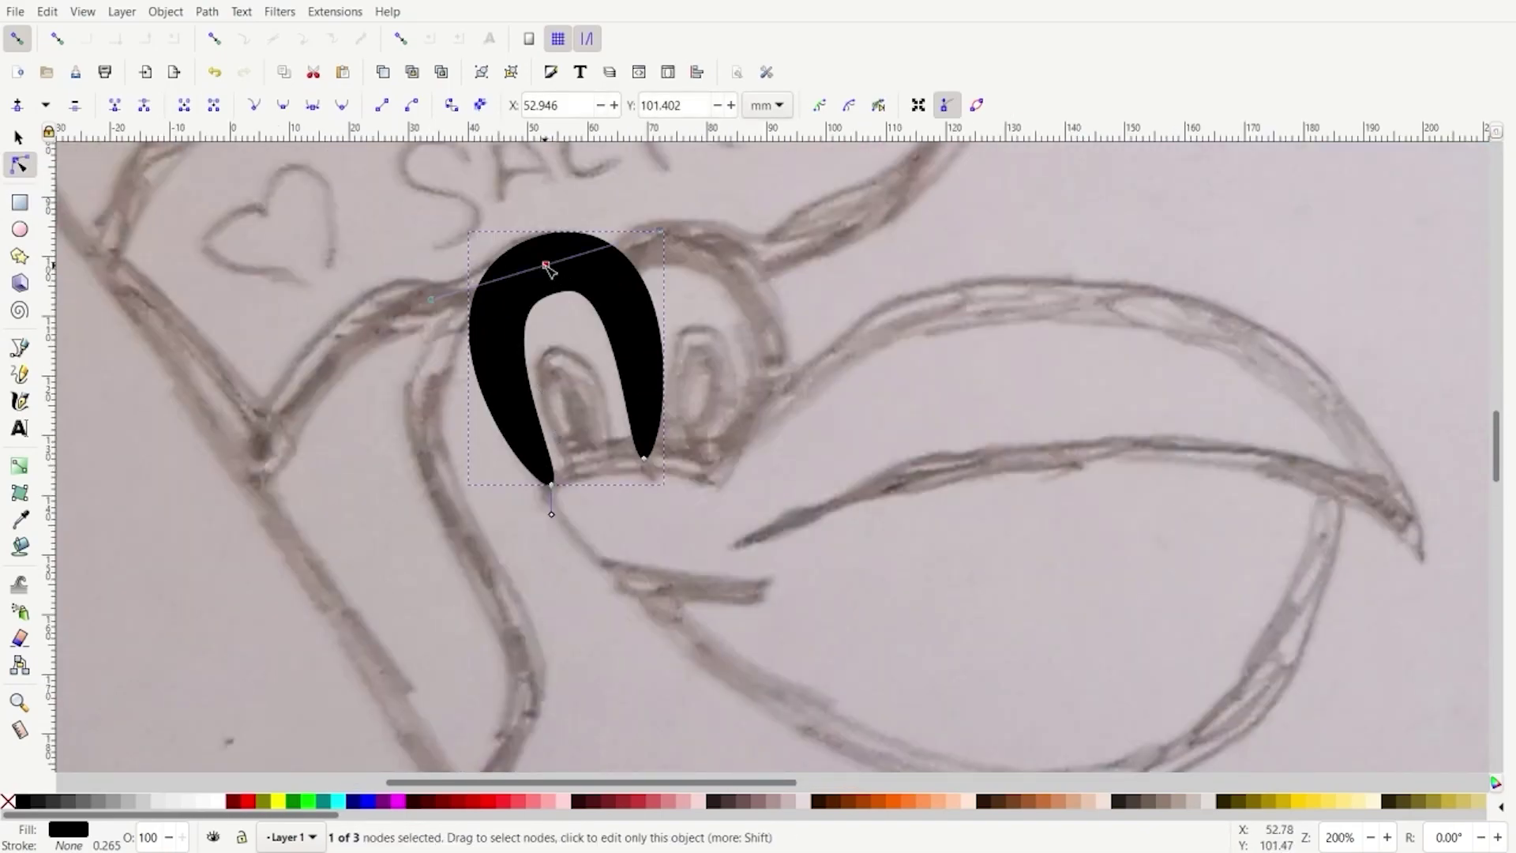
left_click_drag(434, 303, 438, 289)
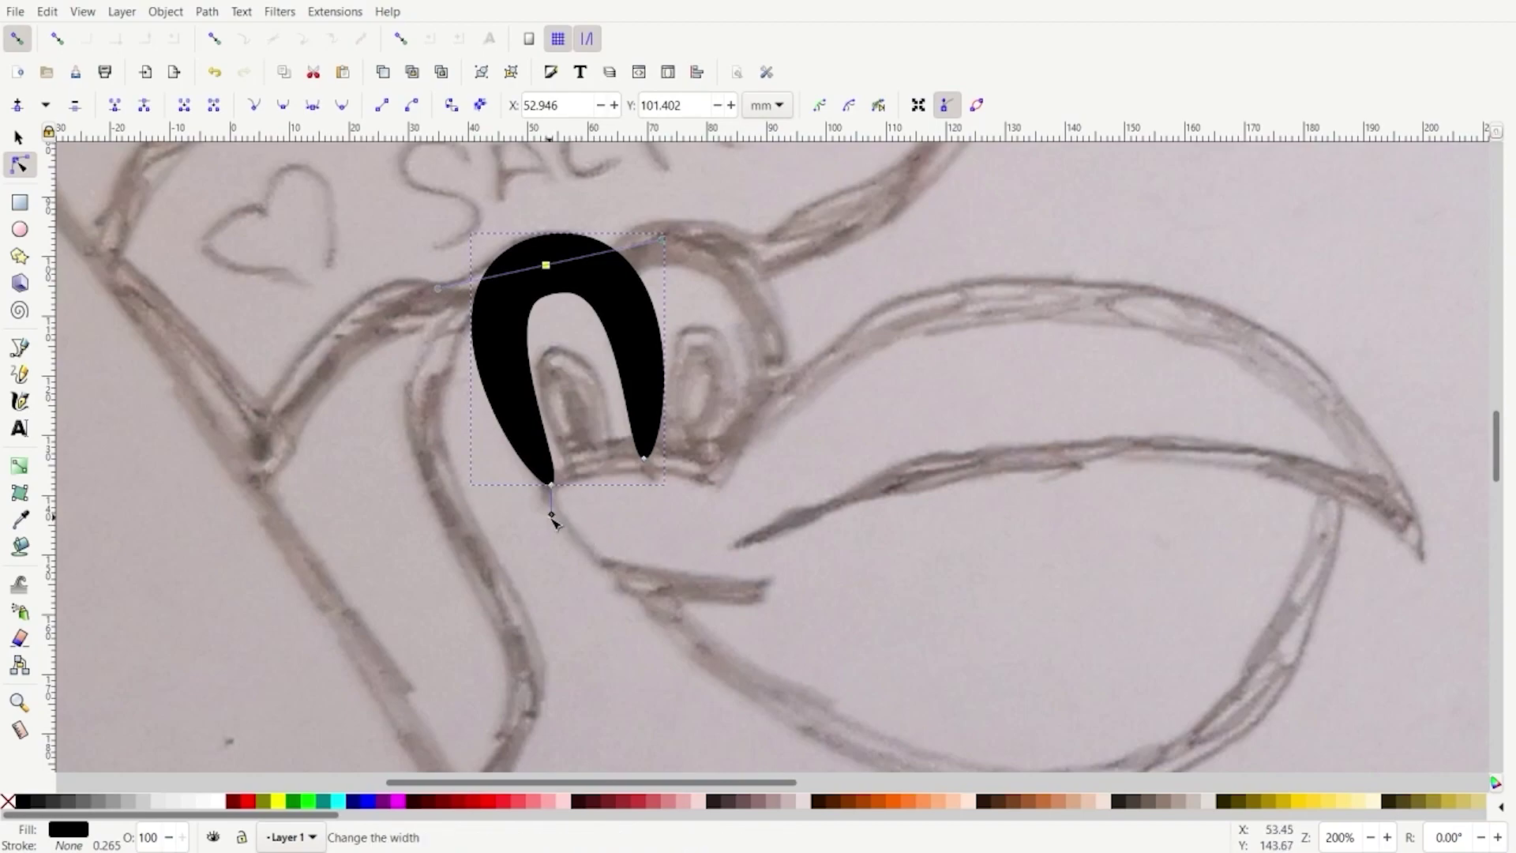
left_click_drag(552, 514, 552, 504)
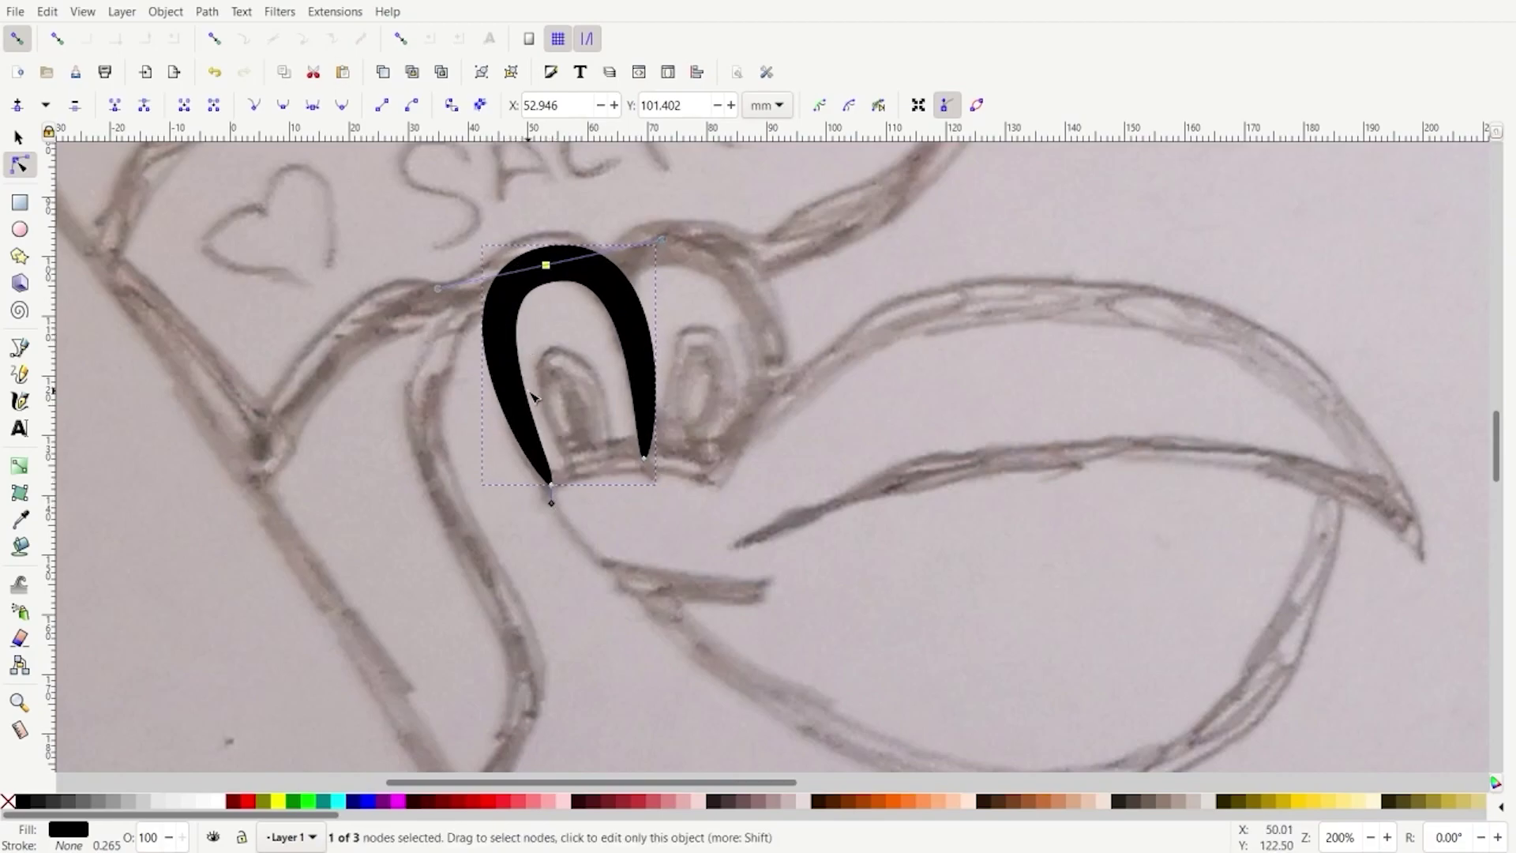
scroll(702, 477, "down", 1)
left_click(162, 409)
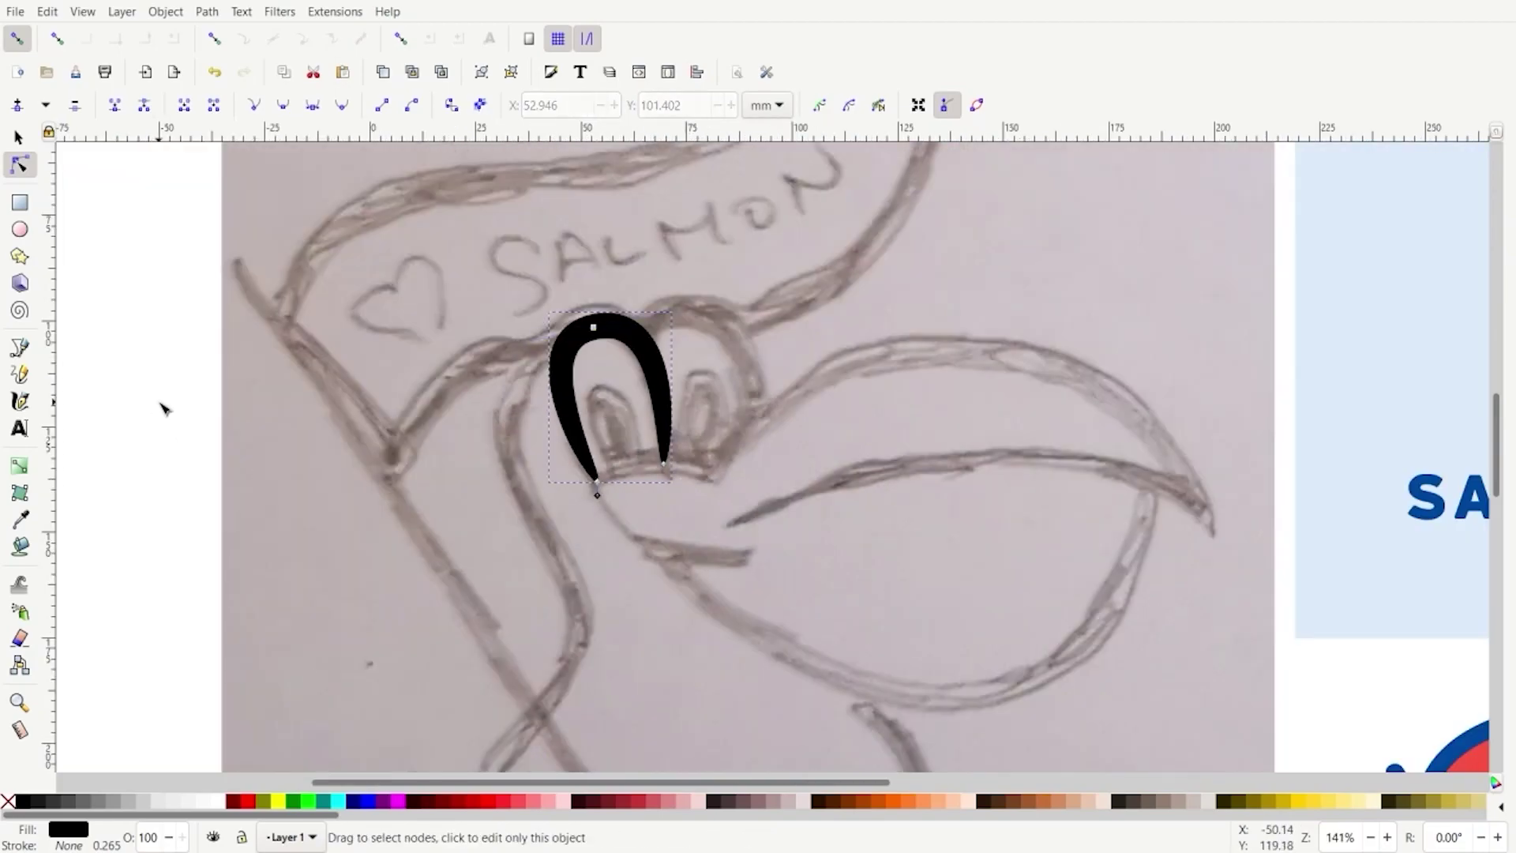
left_click(178, 406)
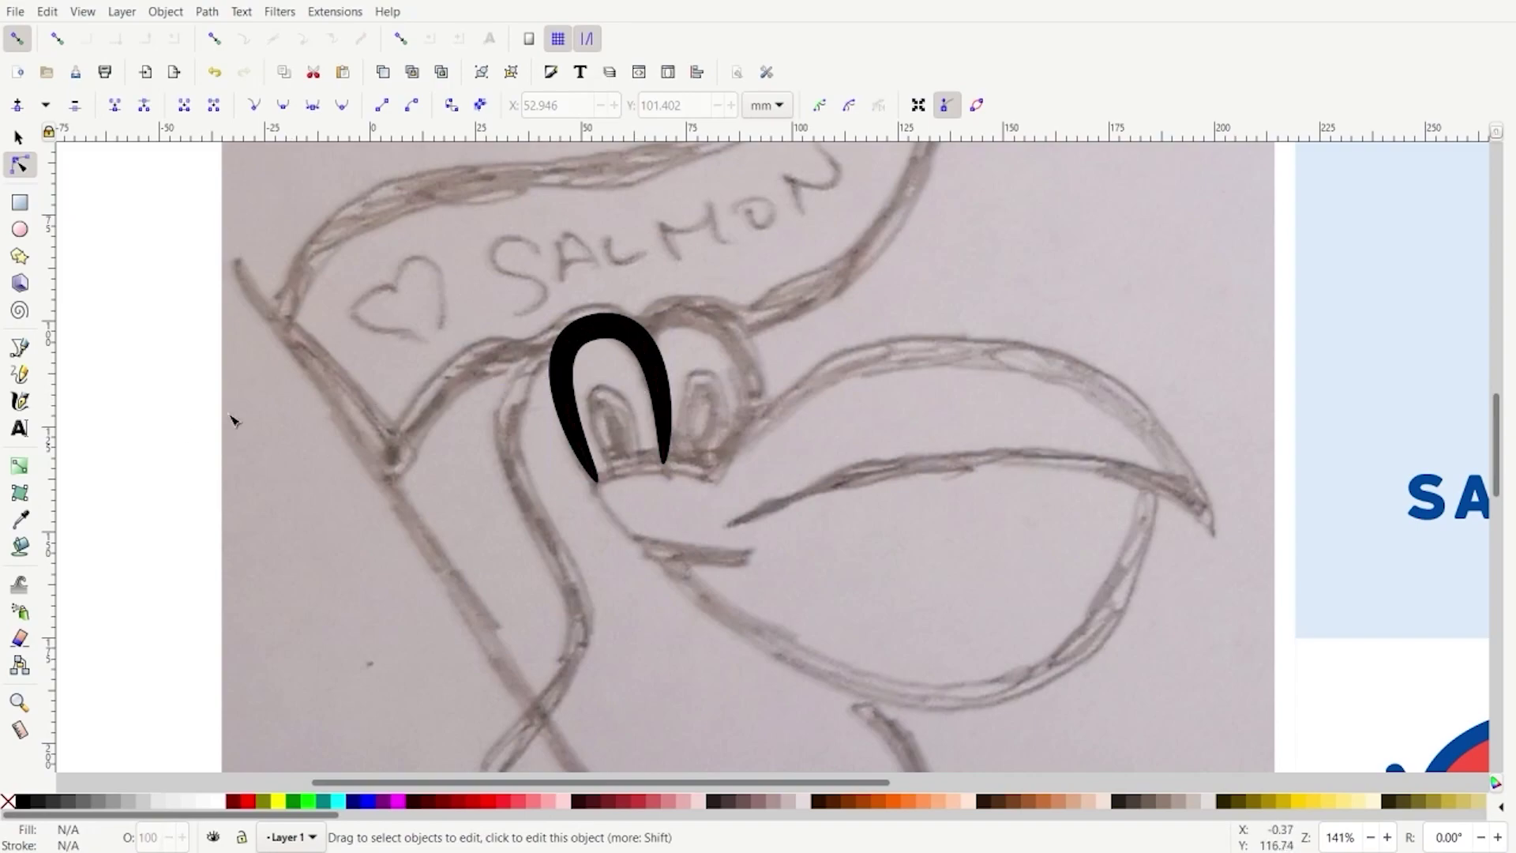
Reset the pen's stroke shape to None and draw a three-node curve around the right eye
left_click(24, 350)
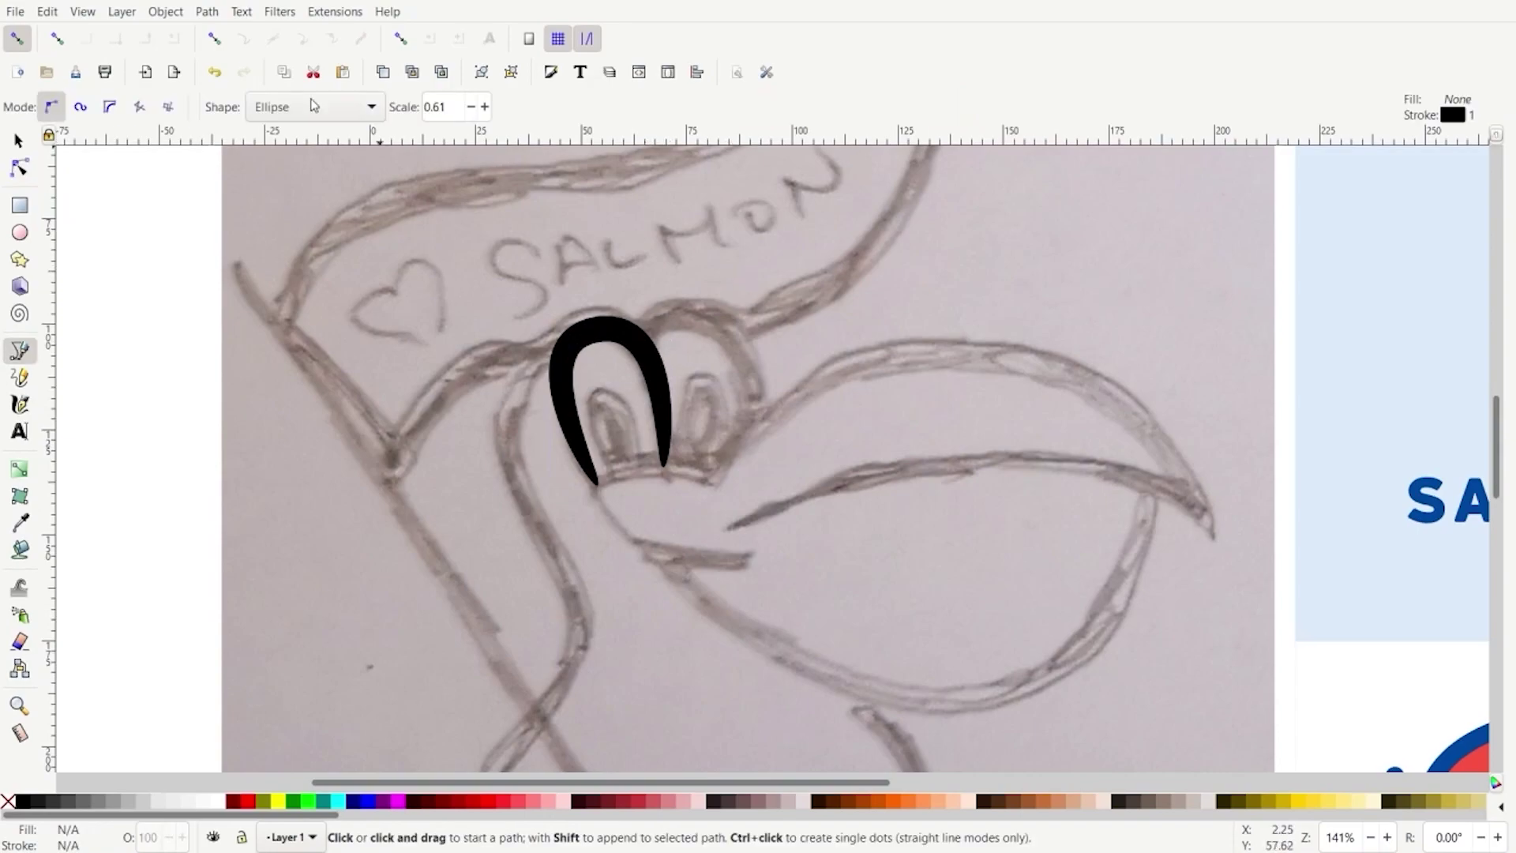
left_click(313, 106)
left_click(300, 35)
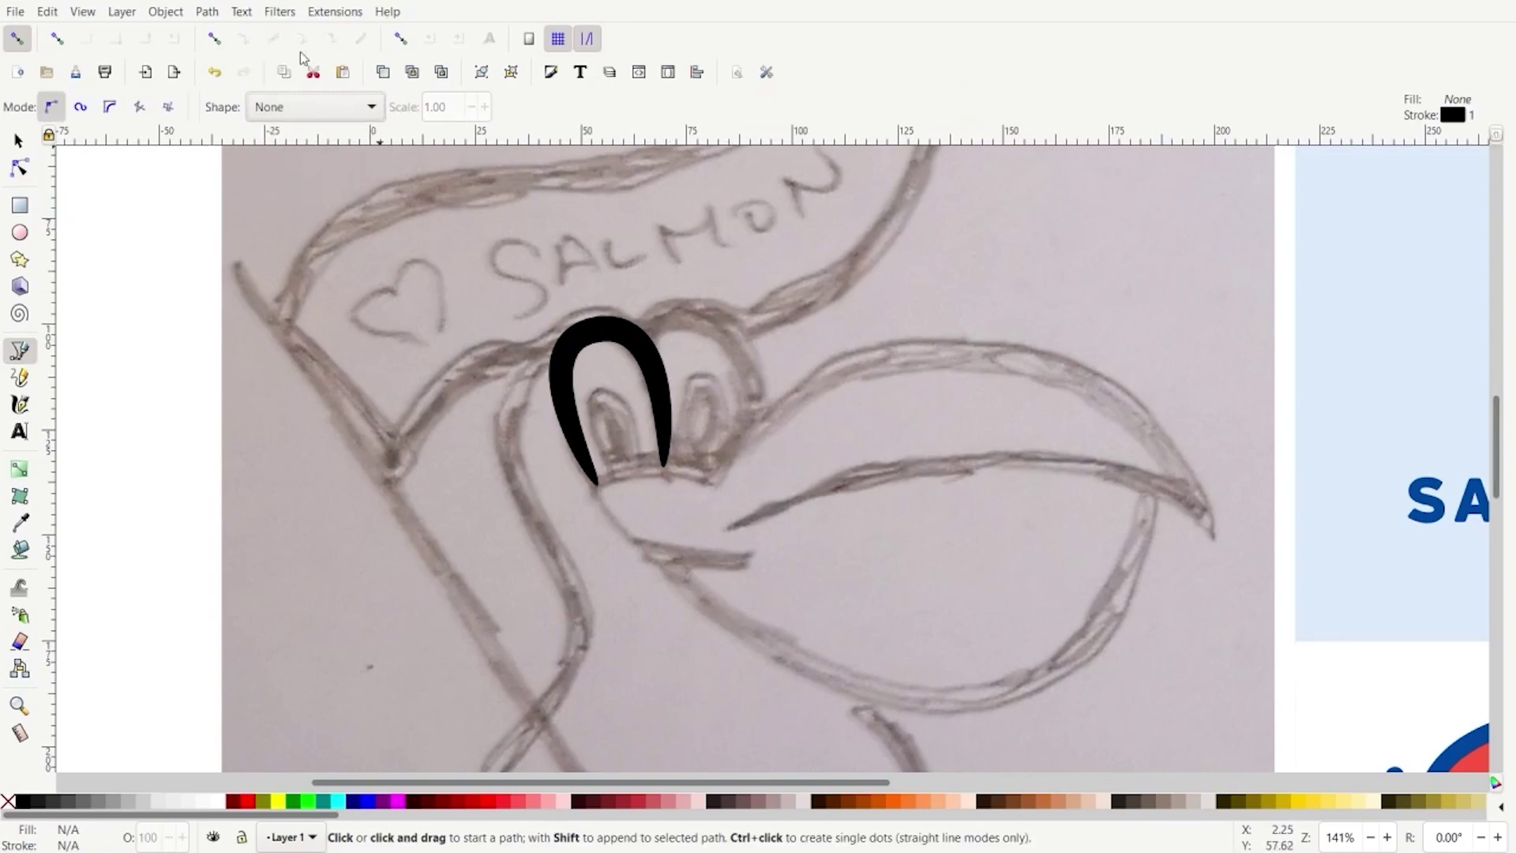
left_click(639, 340)
left_click_drag(696, 312, 739, 313)
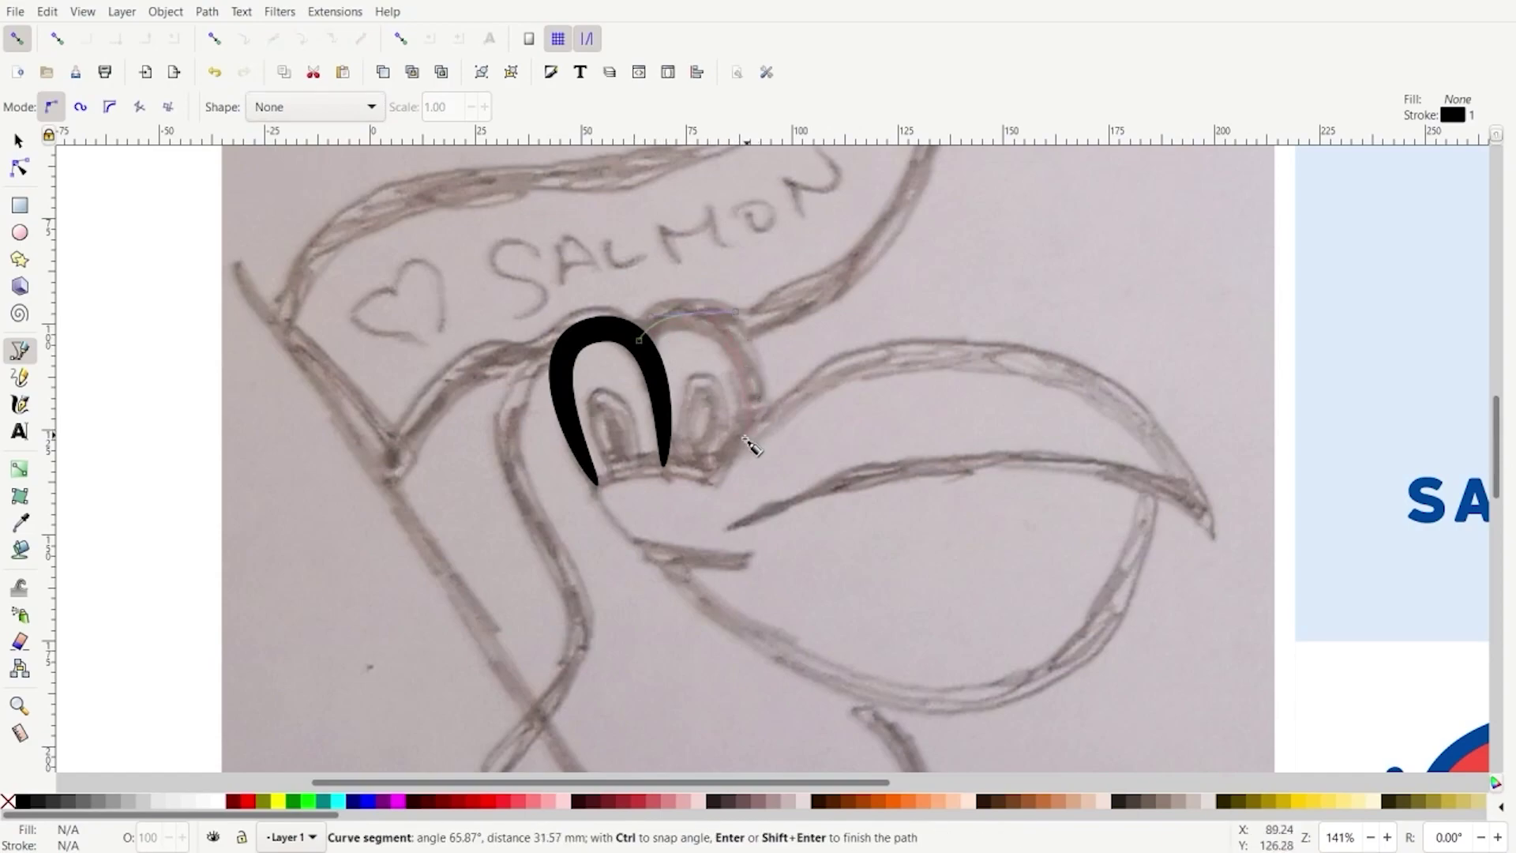
left_click_drag(744, 452, 714, 505)
right_click(714, 506)
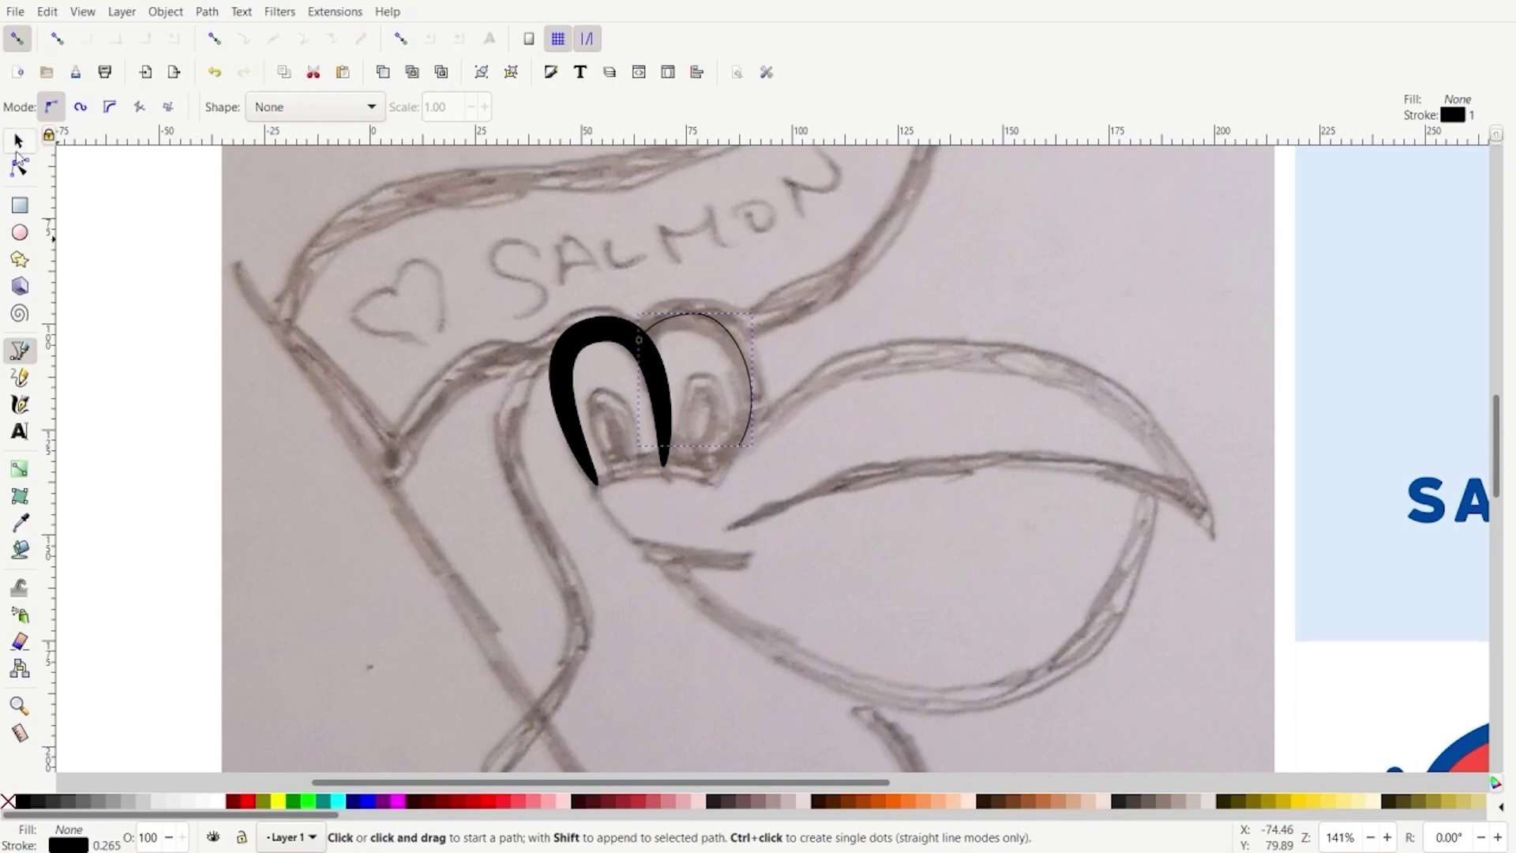
Select all the curve's nodes and widen its right side to match the eye
left_click(20, 169)
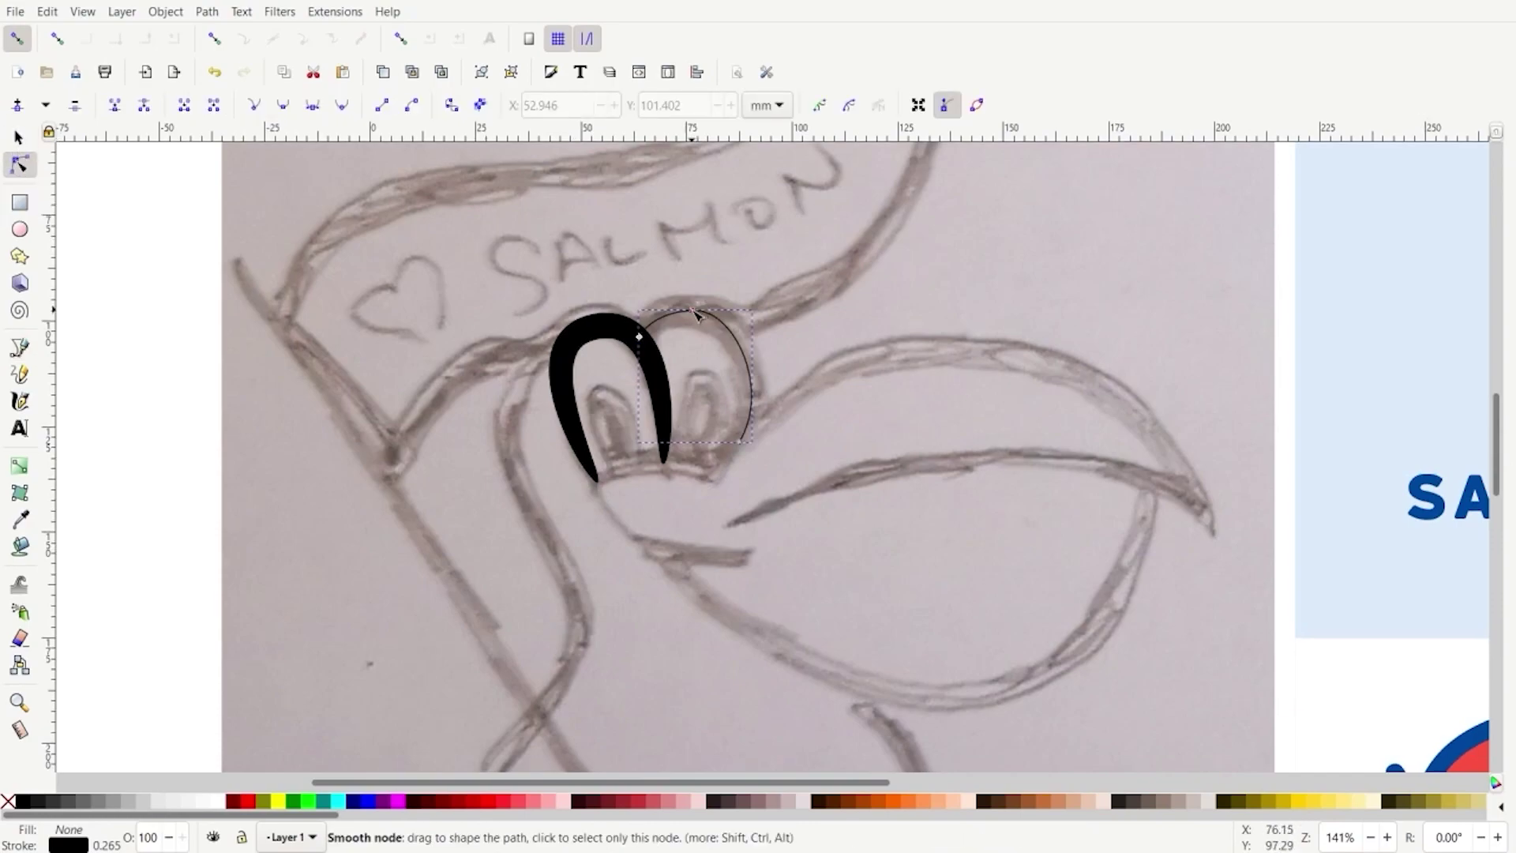
key("ctrl+a")
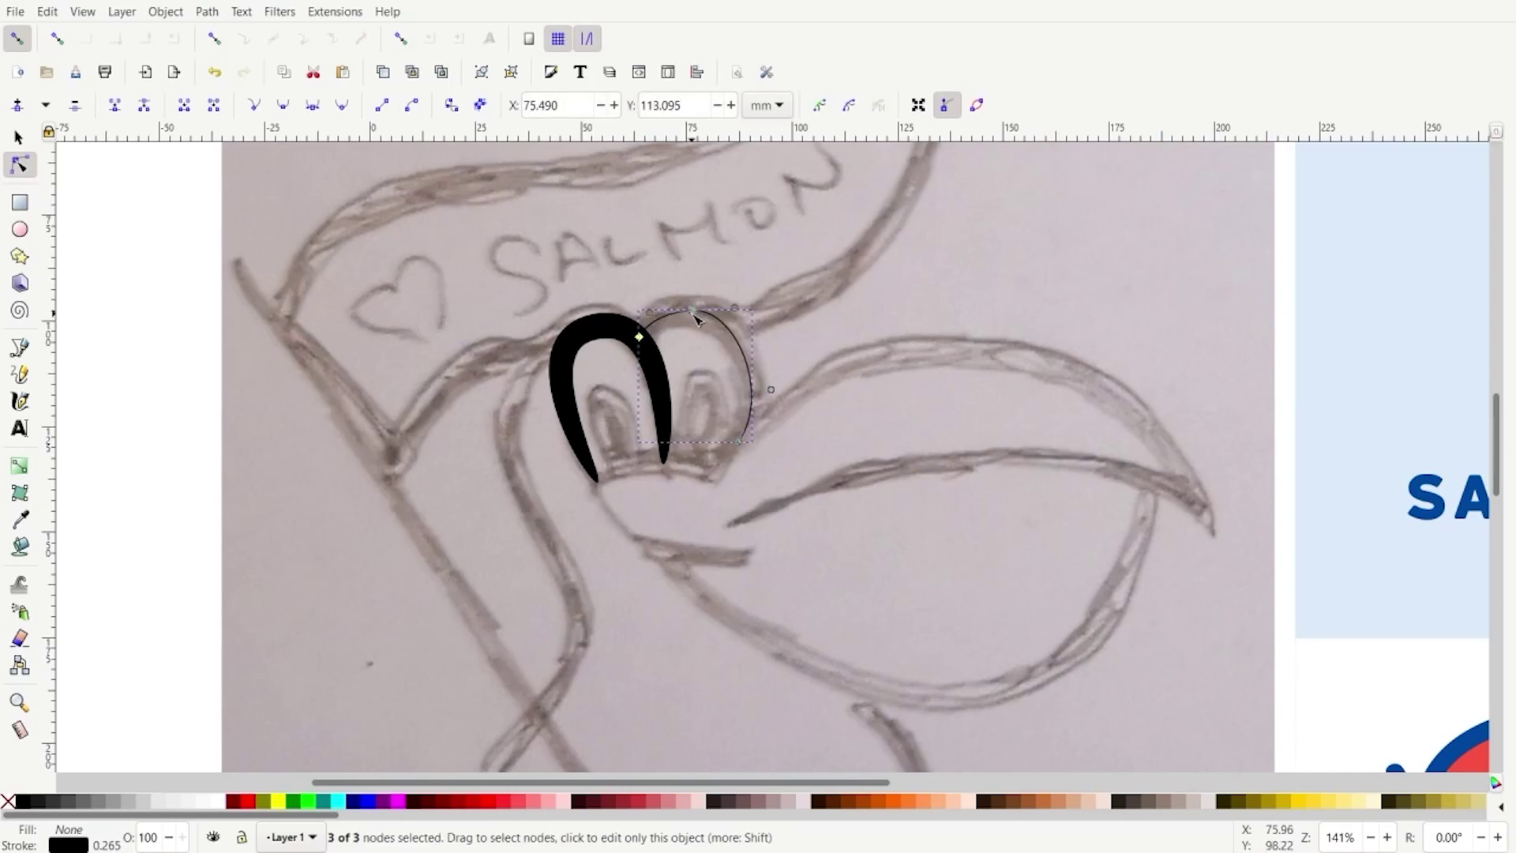
scroll(694, 314, "up", 3)
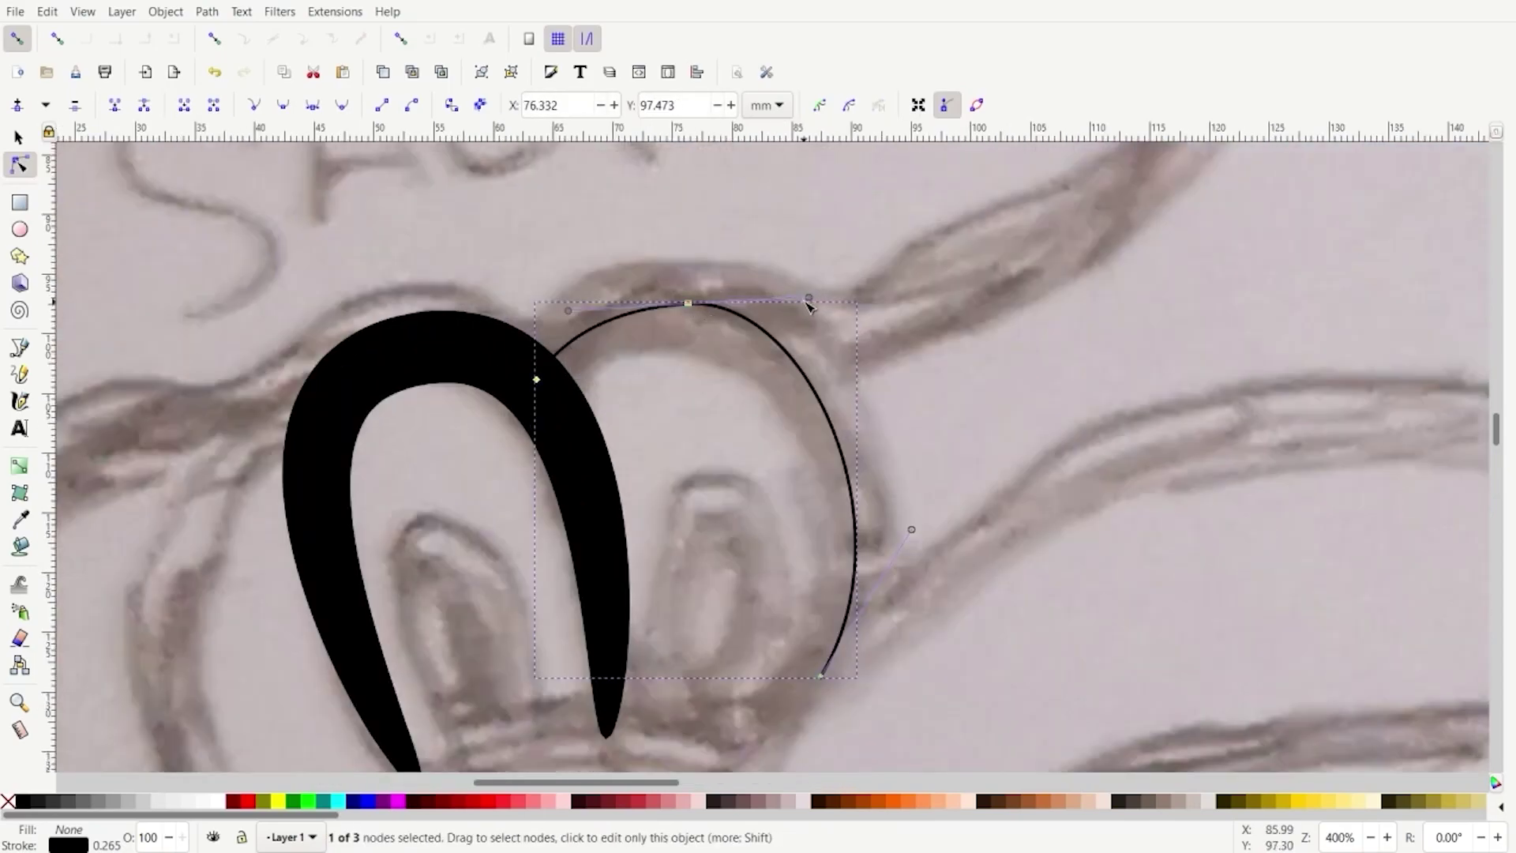
left_click_drag(811, 301, 838, 308)
Add a Power stroke path effect to the right-eye curve, found by searching 'POWE'
key("s")
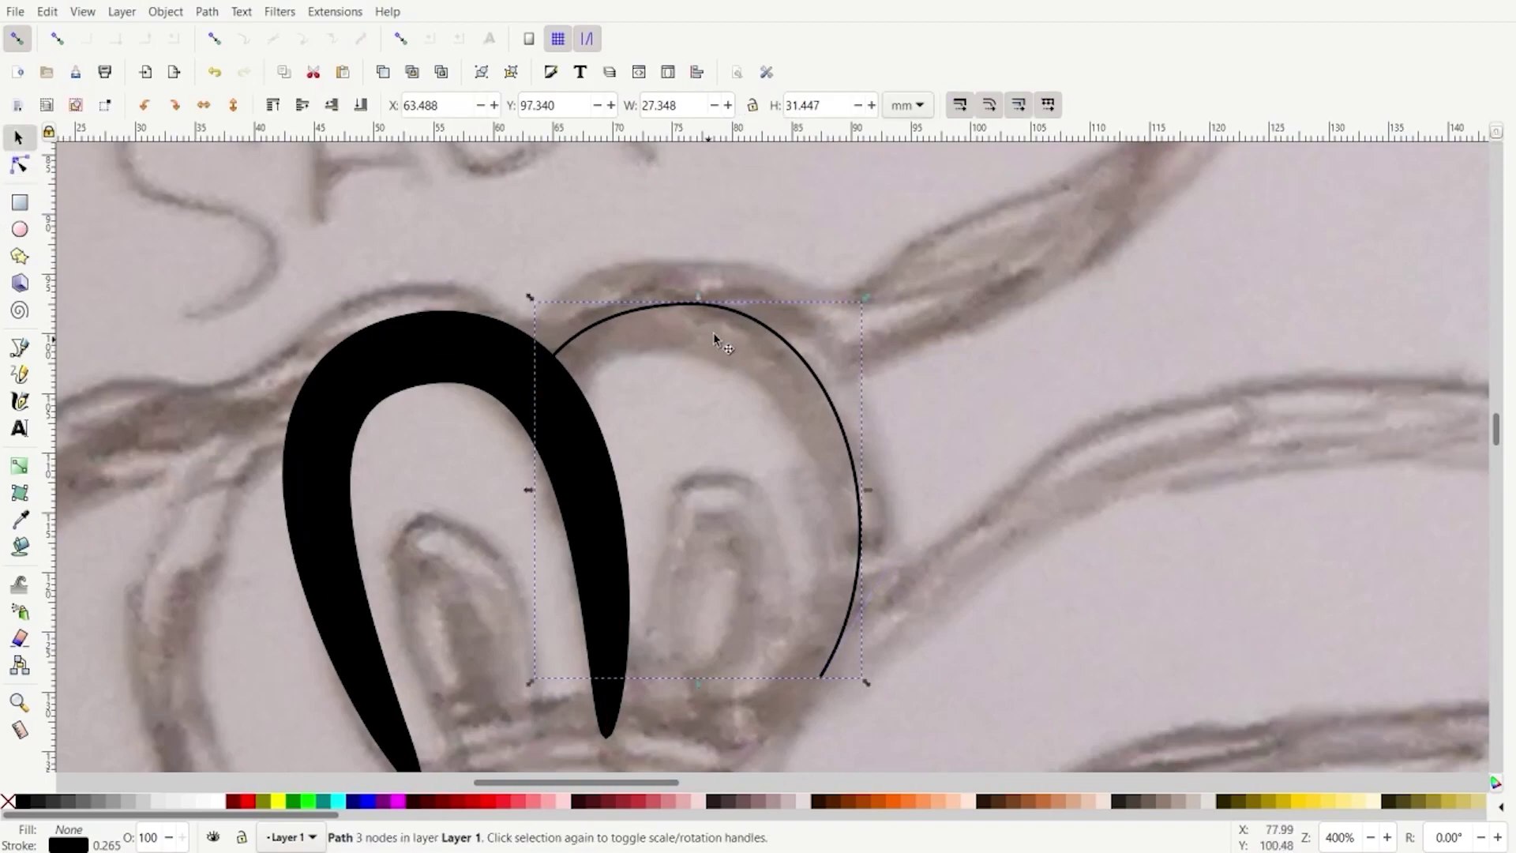
left_click(207, 11)
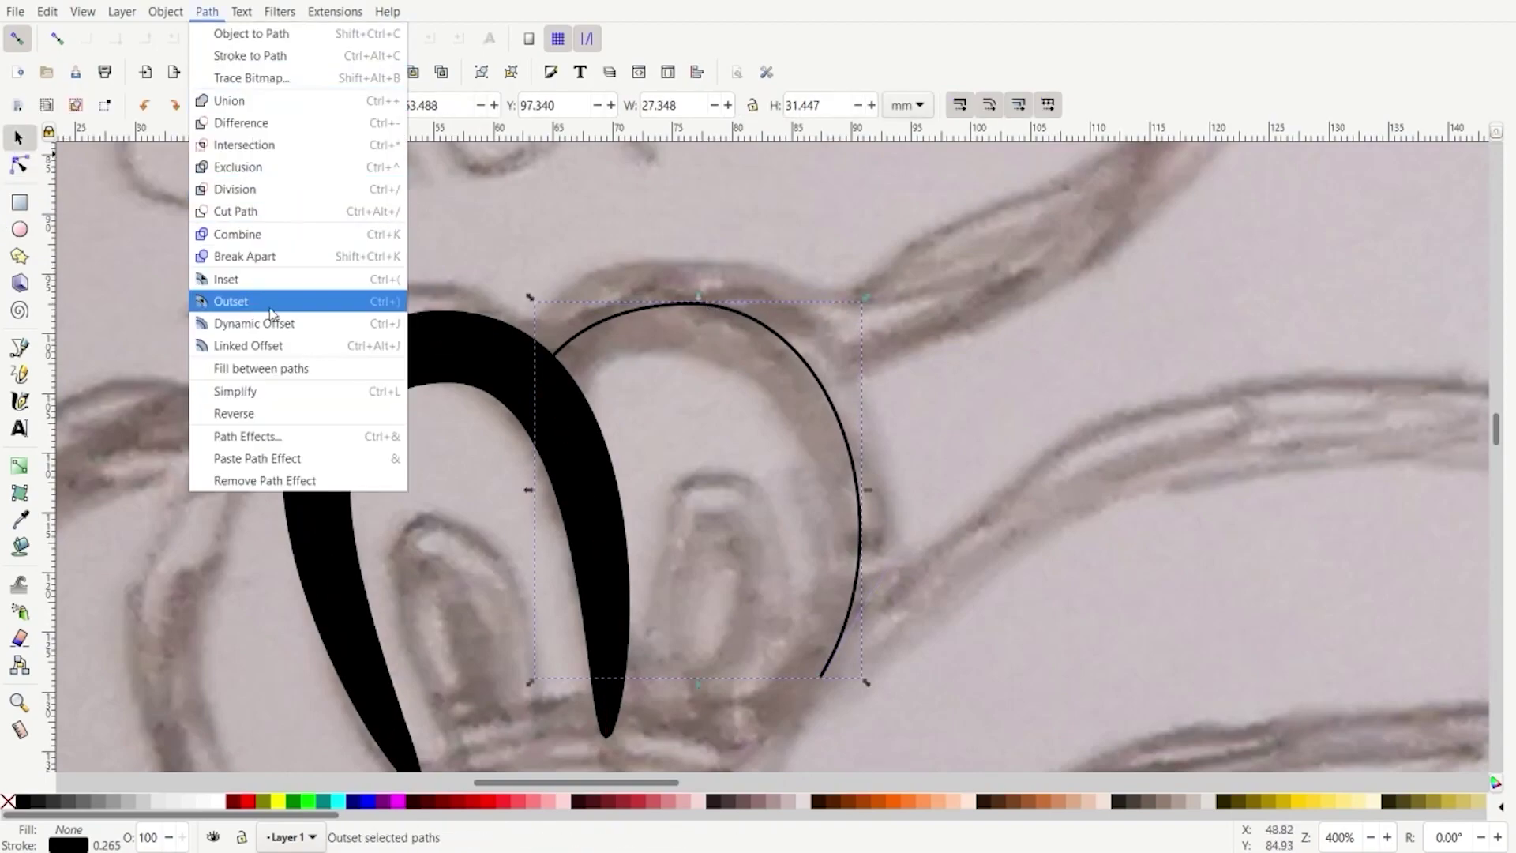
left_click(250, 439)
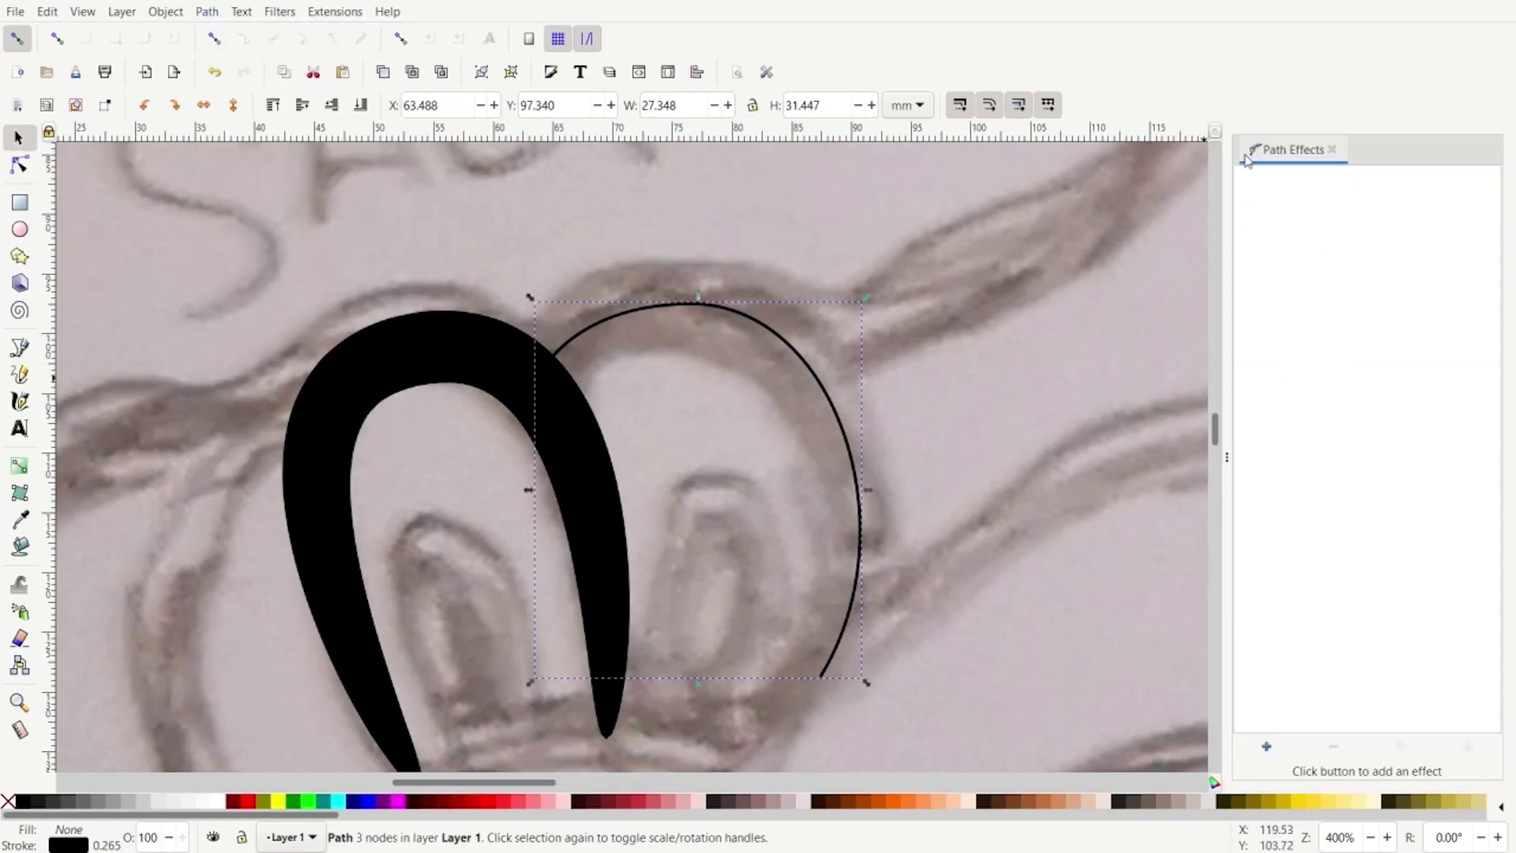
left_click(1266, 747)
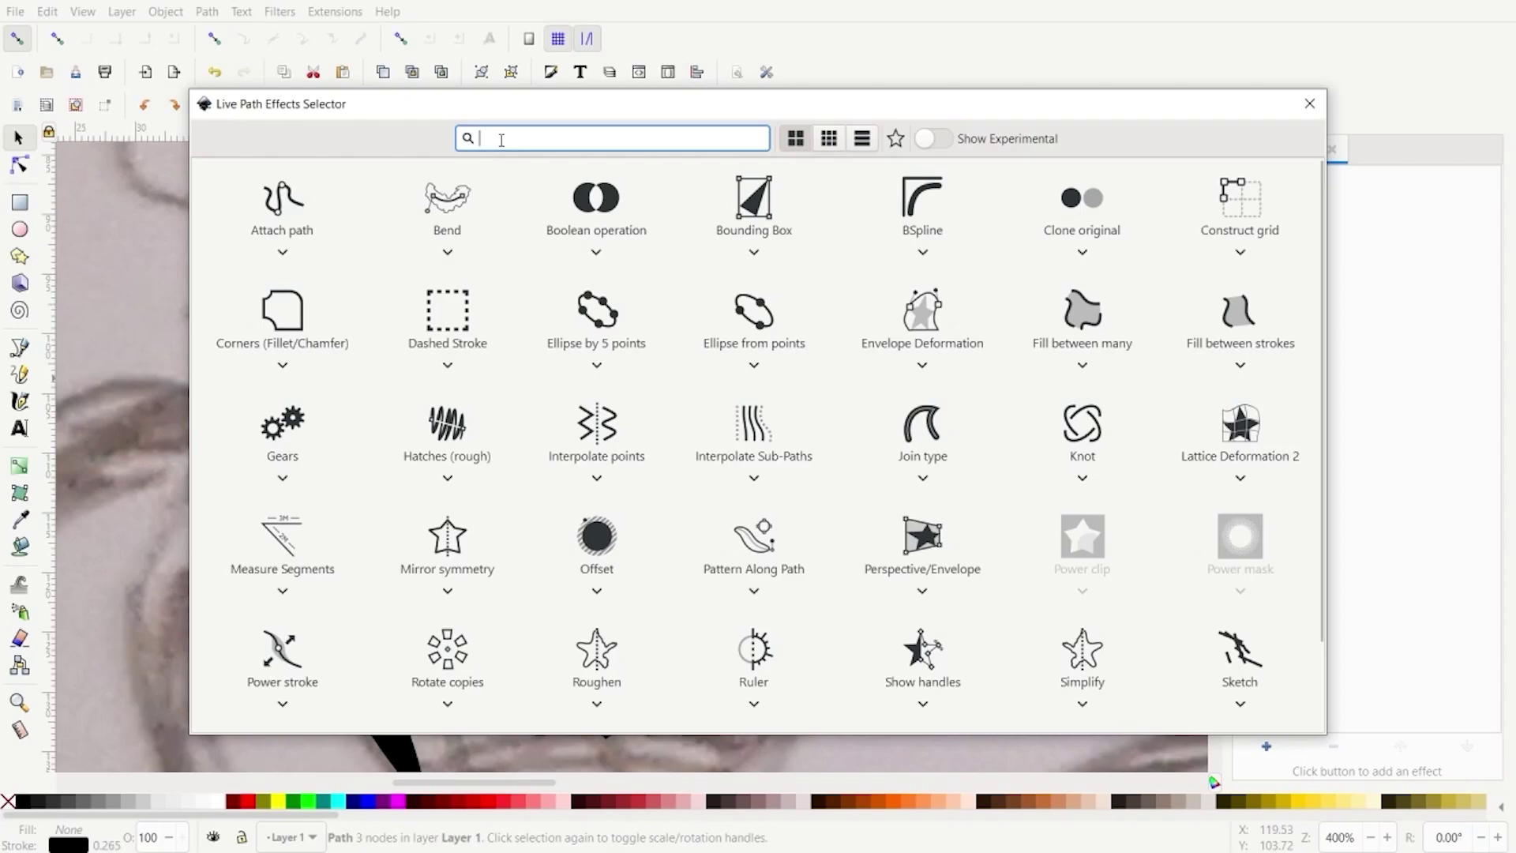
type("PO")
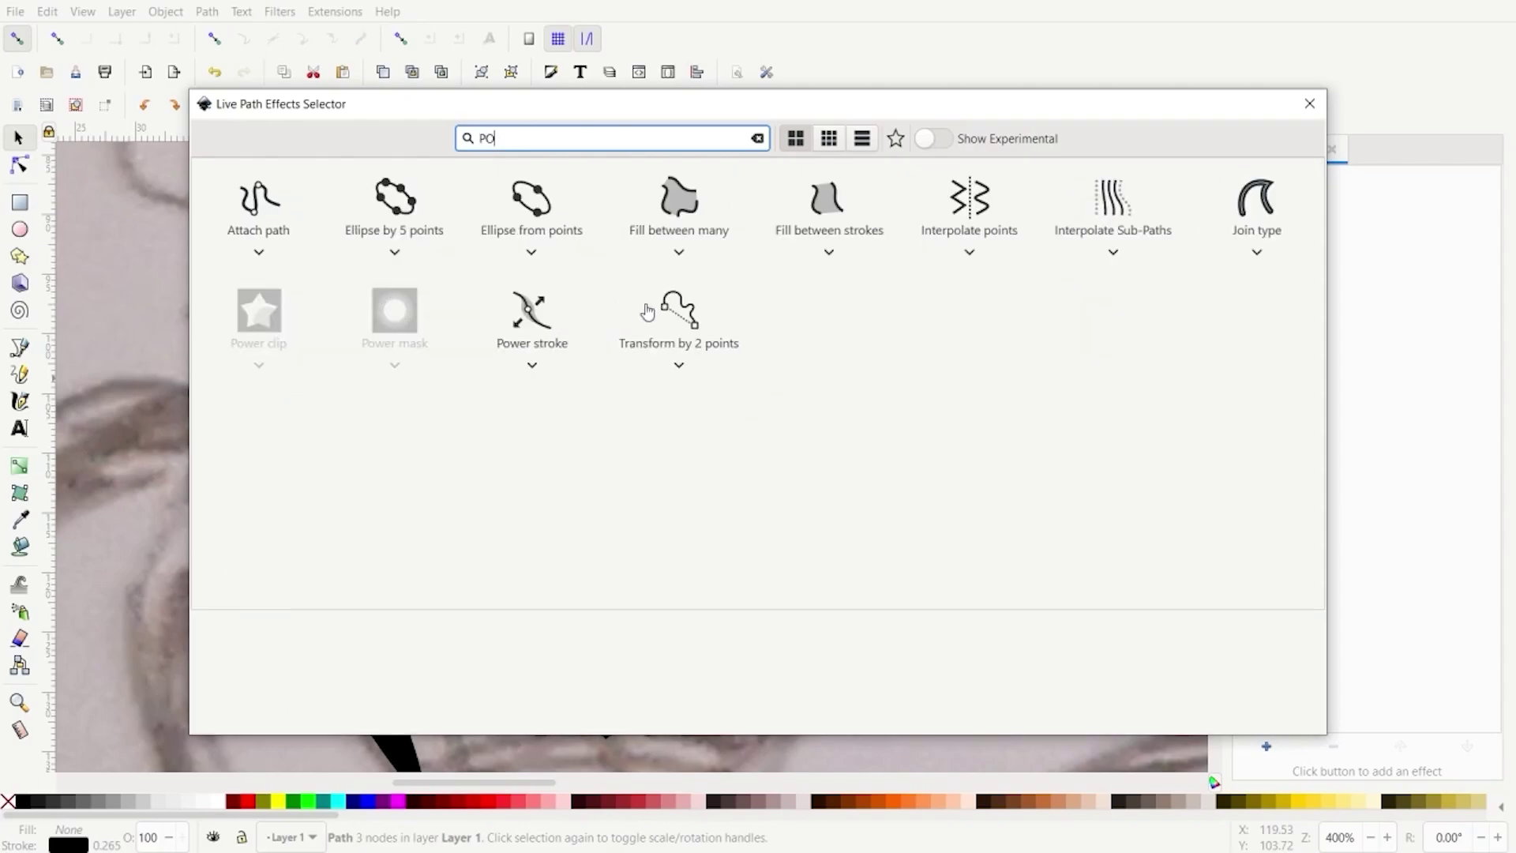
type("WE")
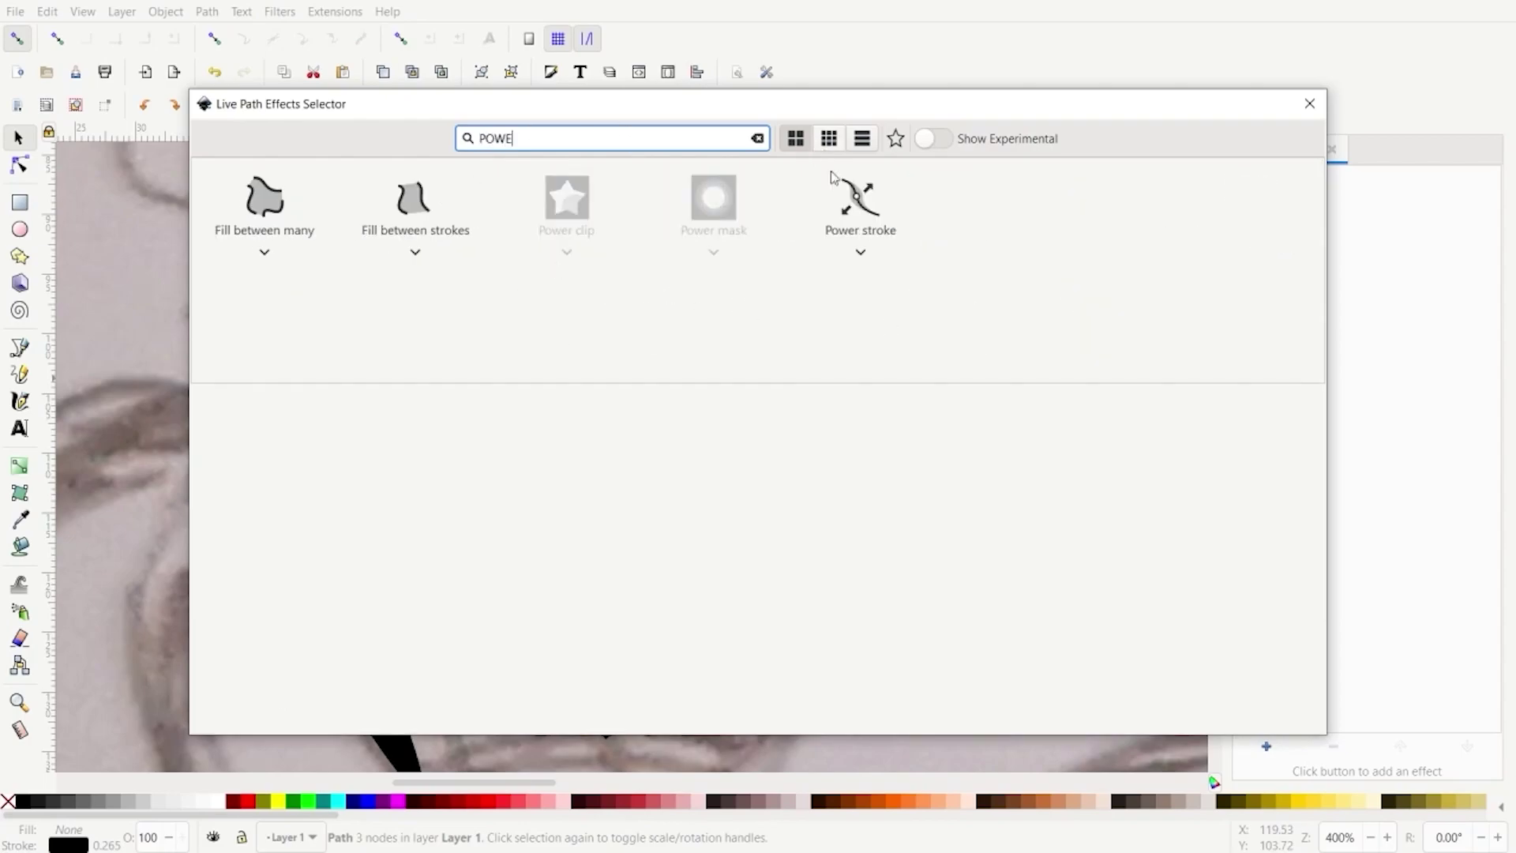
left_click(858, 207)
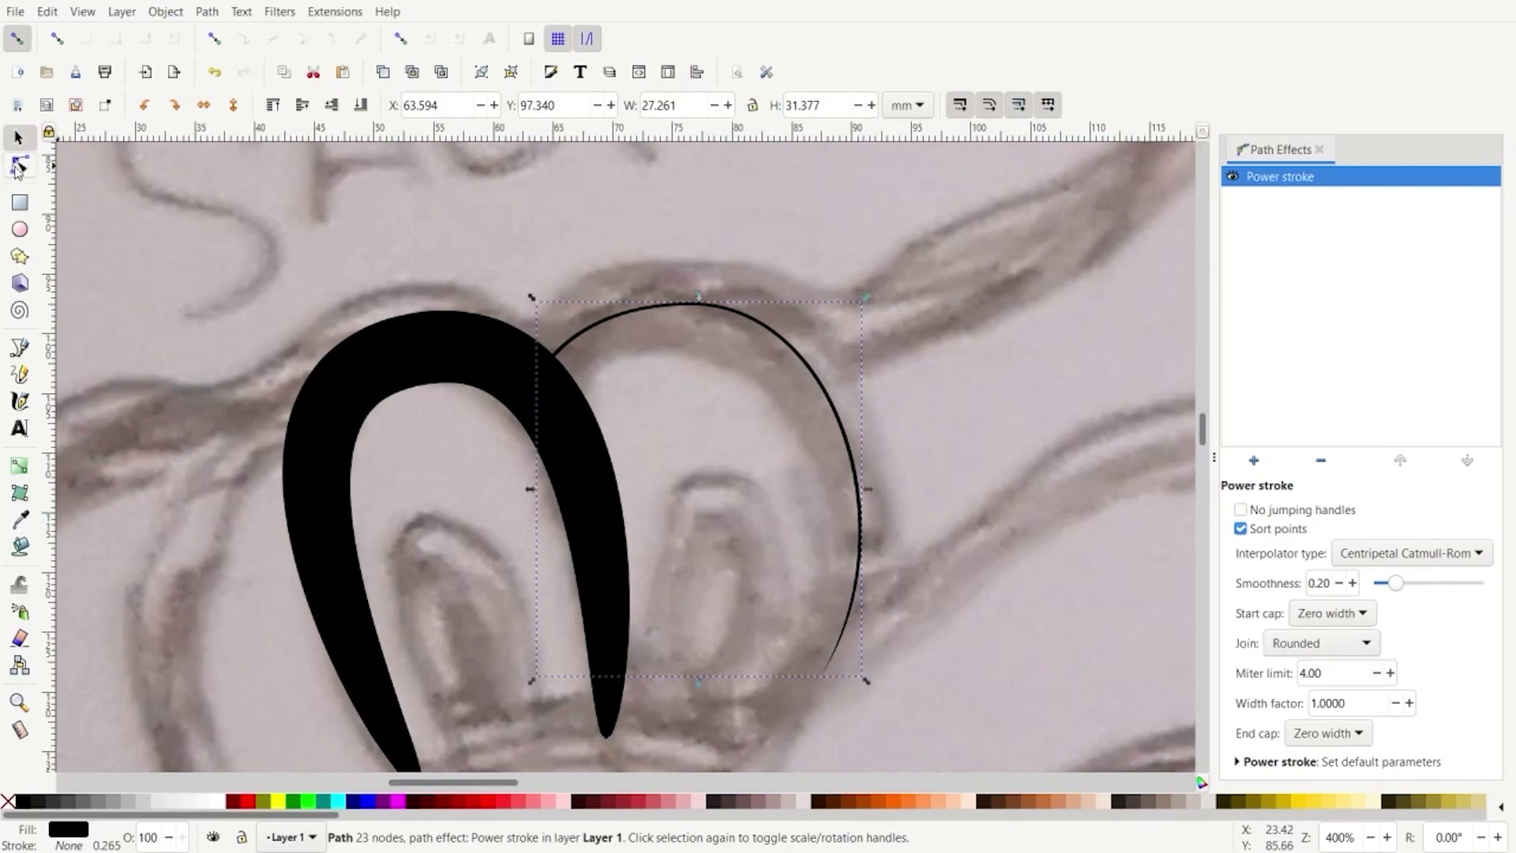
Drag the Power stroke width knots to thicken the right-eye arch, including where the arches meet
left_click(18, 165)
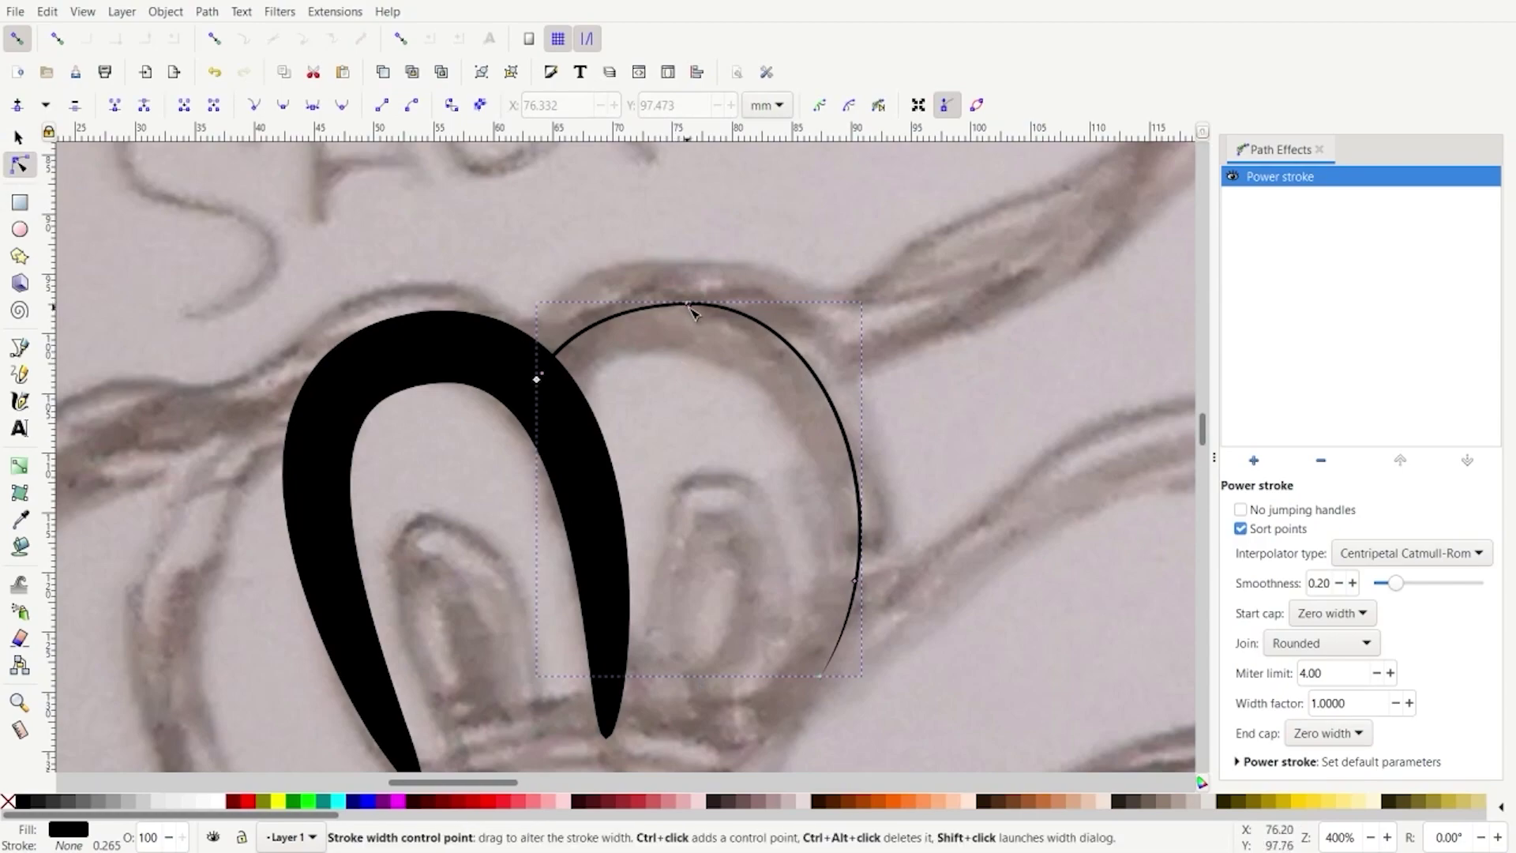
left_click_drag(688, 305, 687, 328)
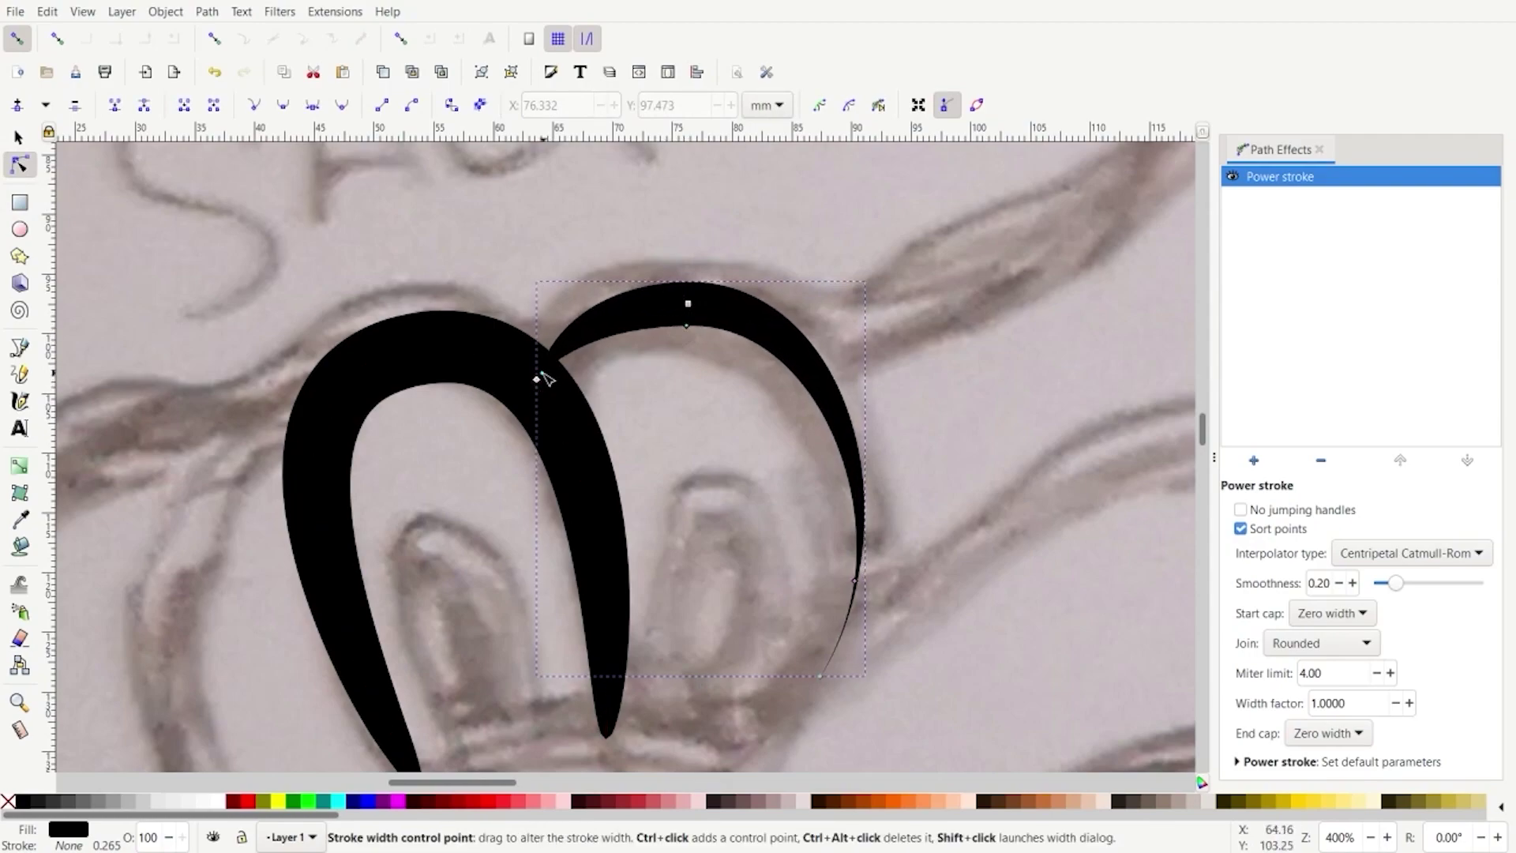
mouse_move(548, 380)
left_mouse_down()
mouse_move(613, 339)
mouse_move(662, 332)
mouse_move(608, 346)
mouse_move(552, 392)
left_mouse_up()
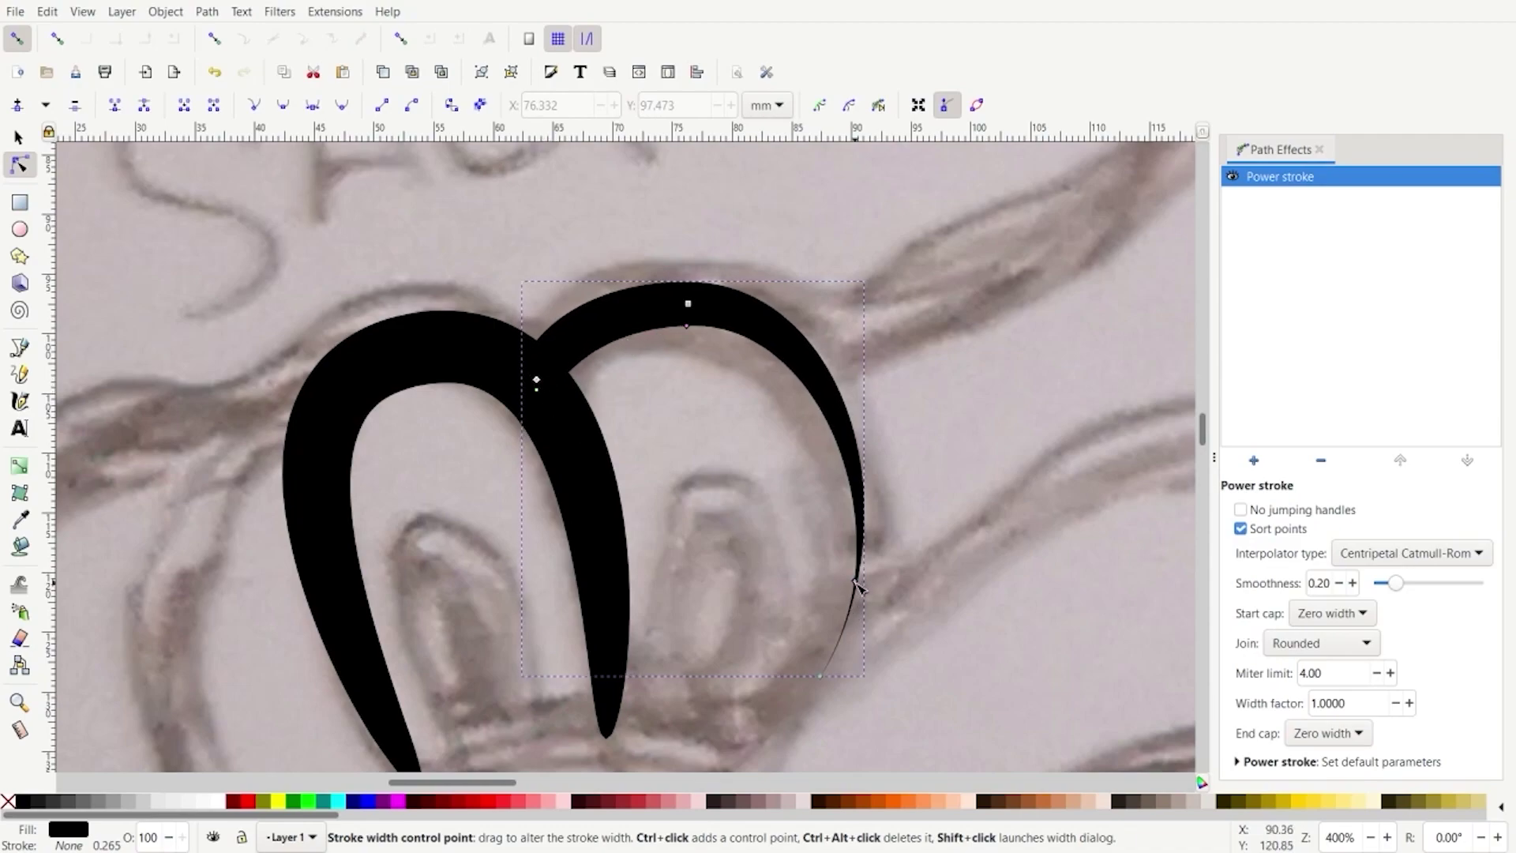
left_click_drag(853, 583, 841, 584)
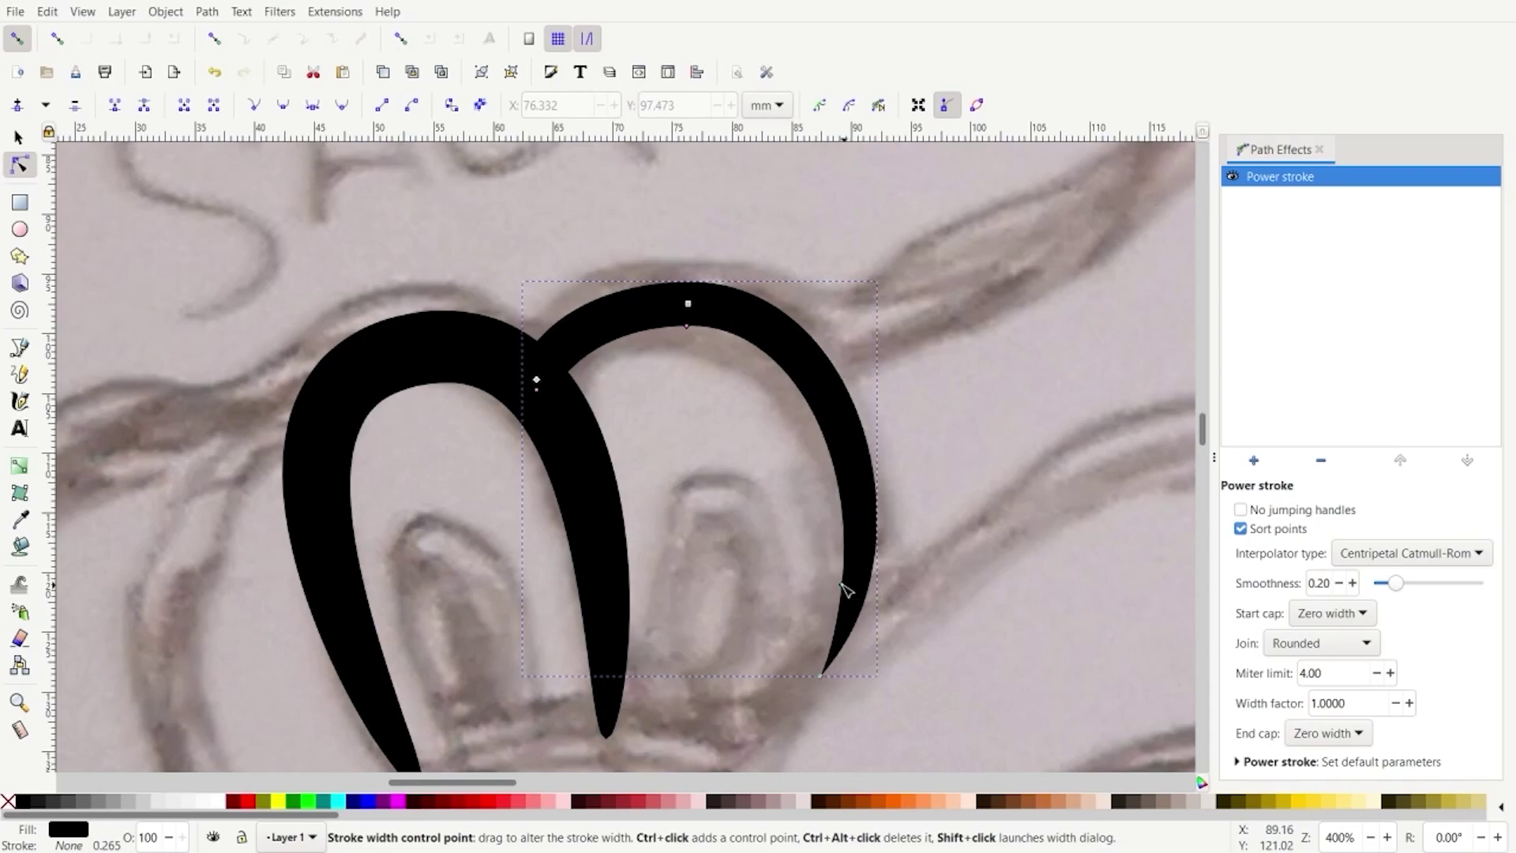
Narrow the right side of the arch slightly, then deselect the eye stroke
scroll(841, 600, "down", 2)
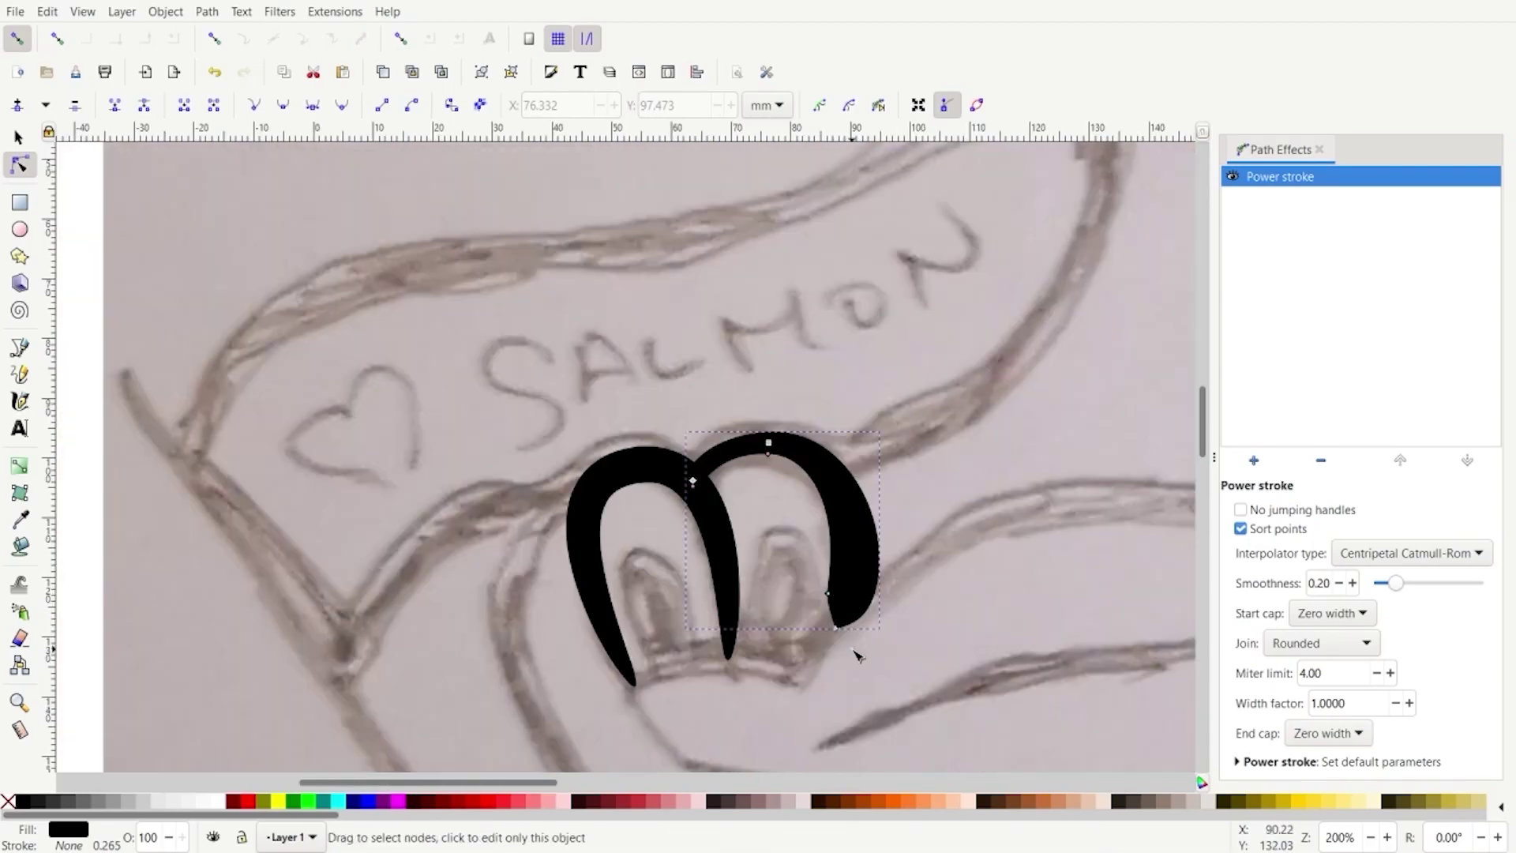
scroll(857, 553, "down", 4)
scroll(866, 509, "up", 2)
scroll(848, 543, "up", 3)
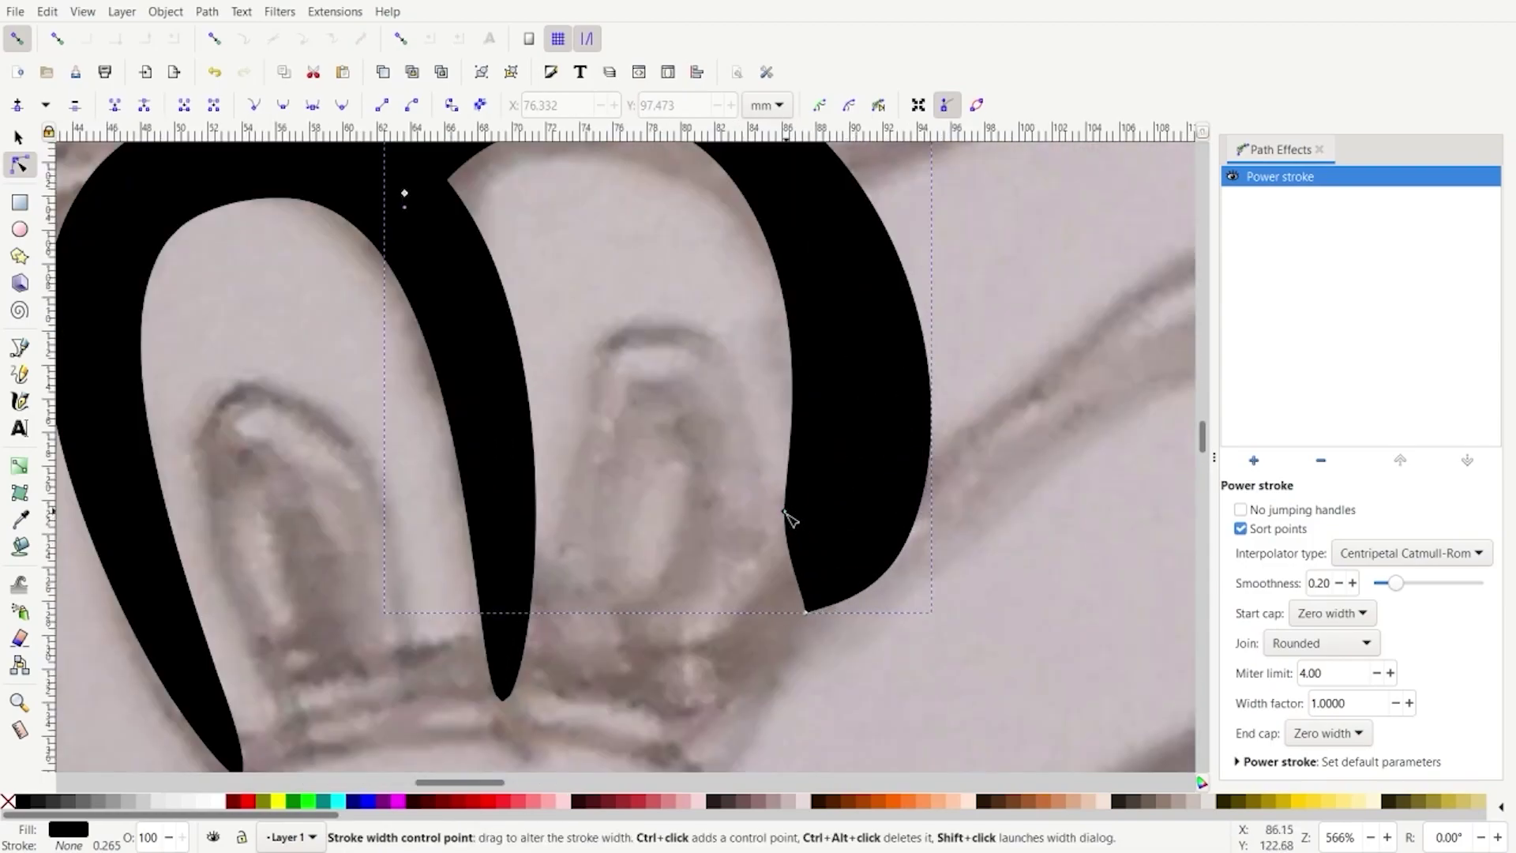
left_click_drag(788, 518, 821, 517)
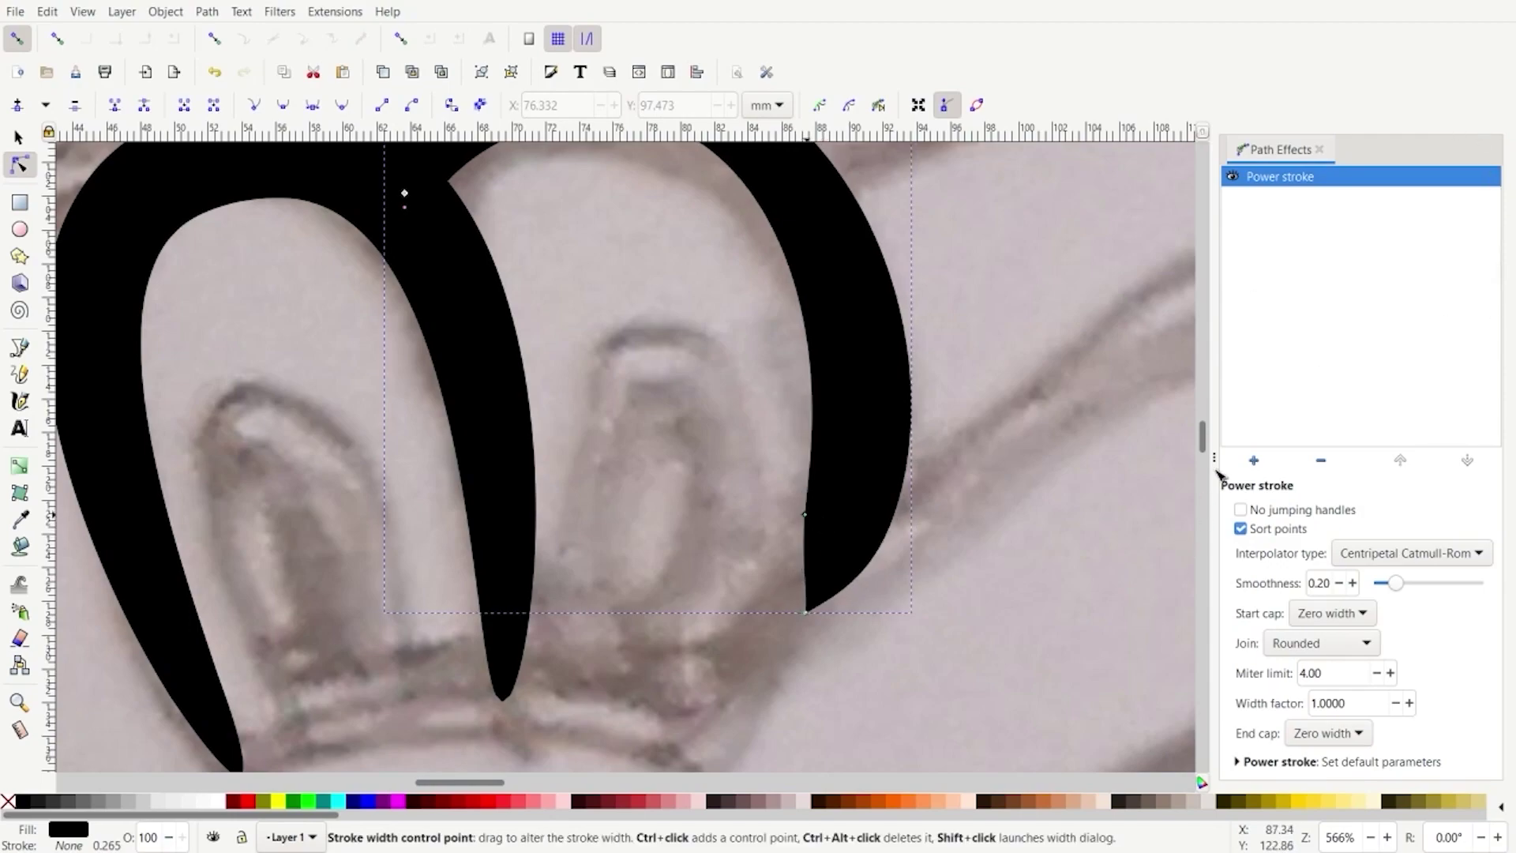
left_click_drag(861, 620, 824, 620)
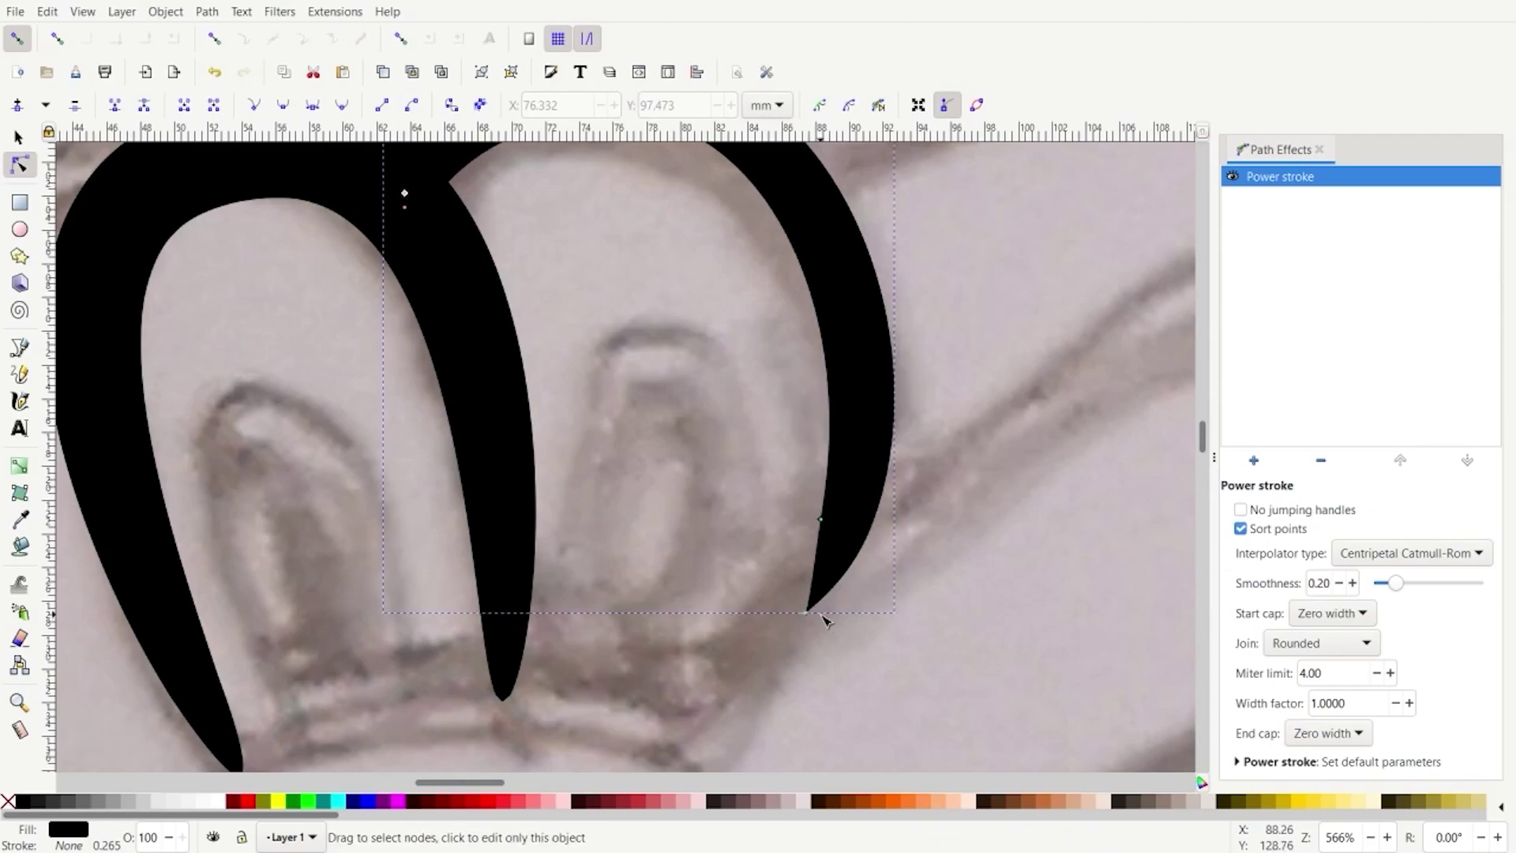
scroll(727, 660, "down", 3)
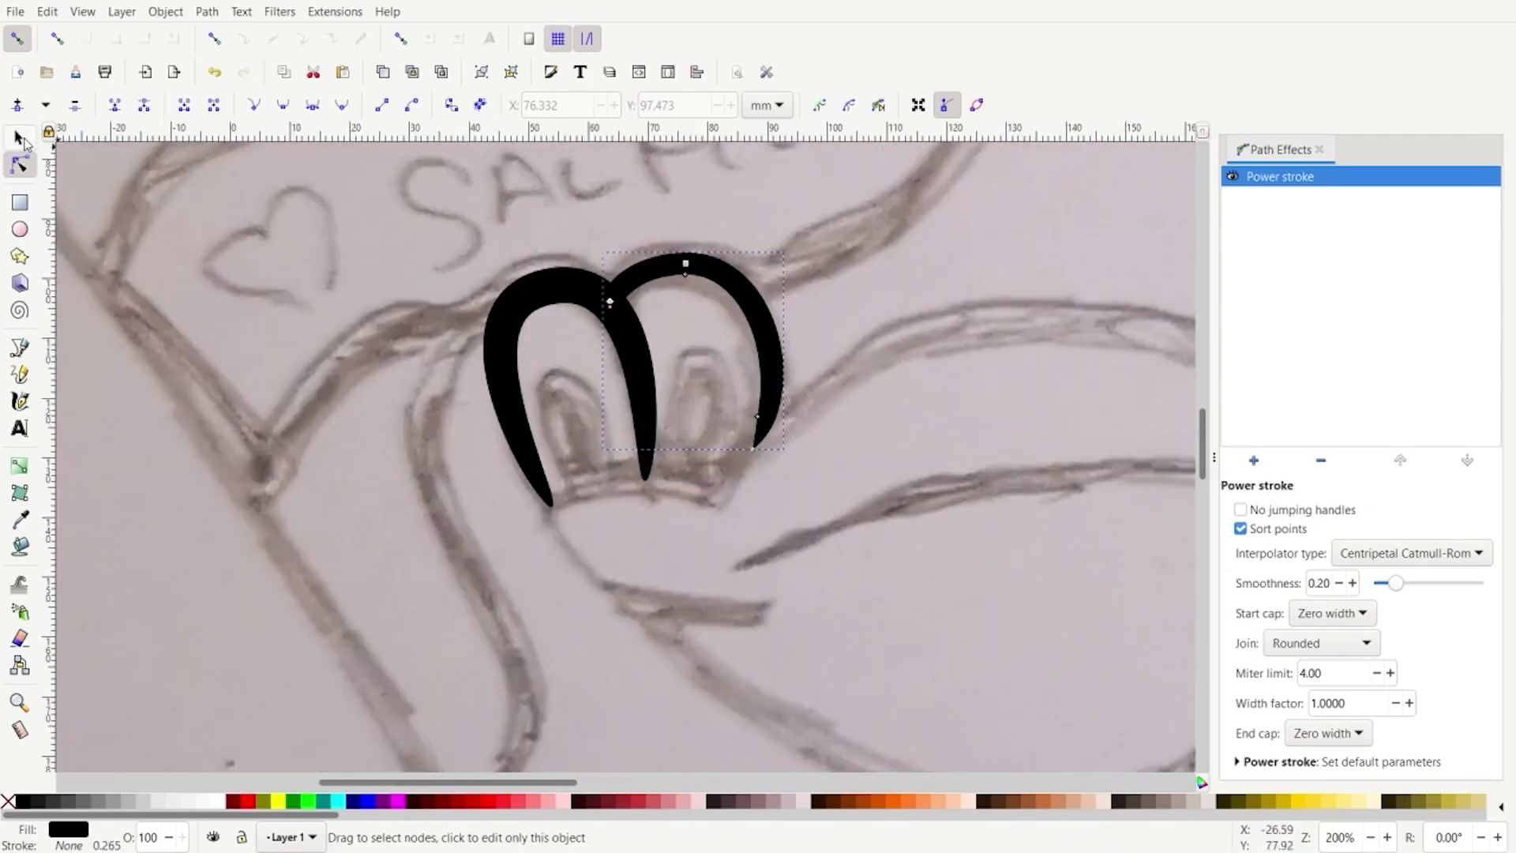
left_click(20, 139)
left_click(470, 584)
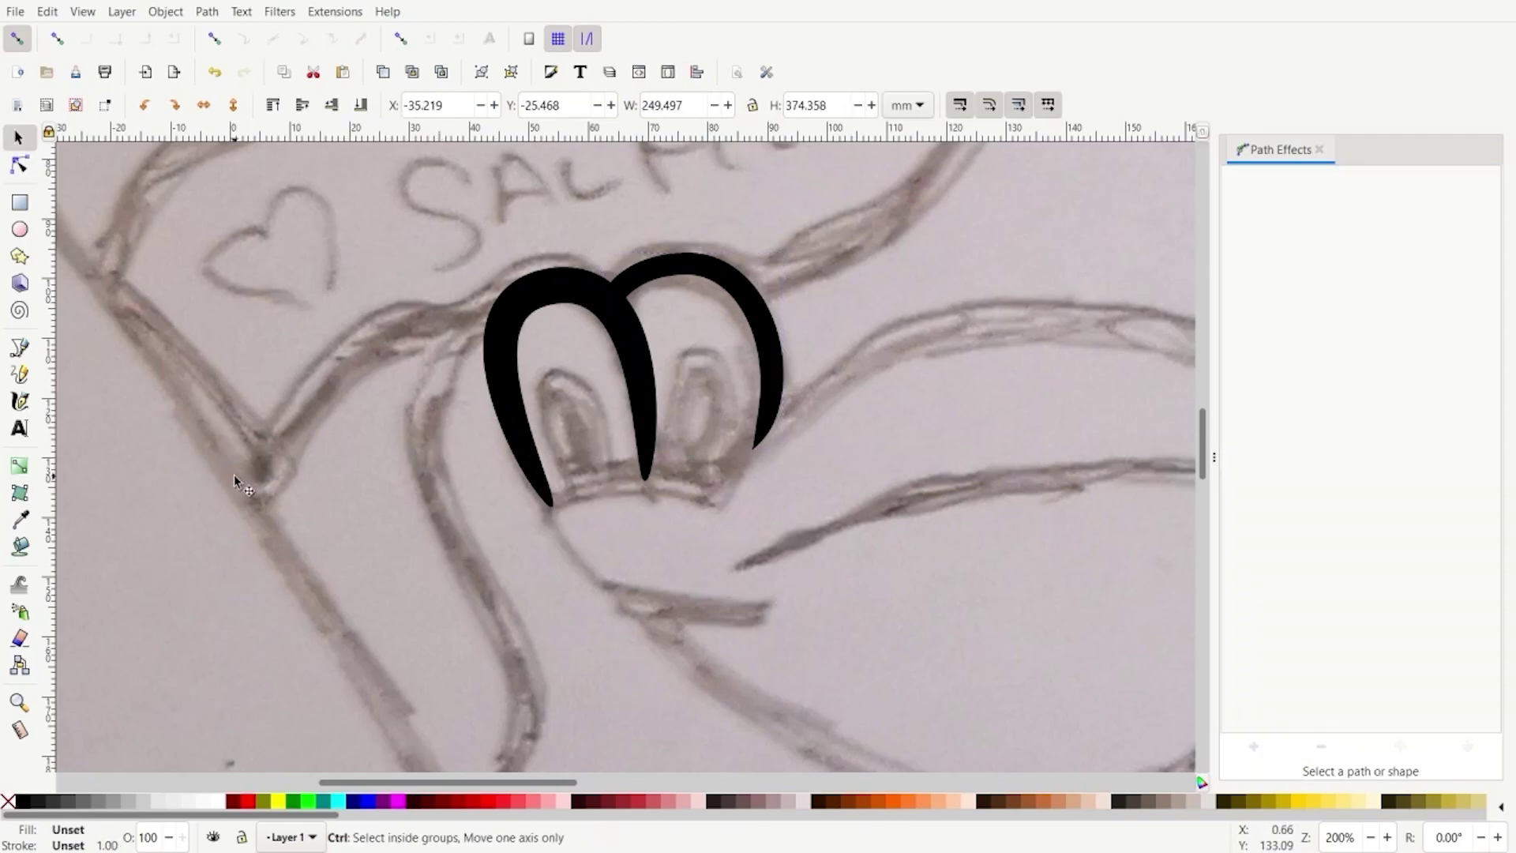
scroll(237, 483, "down", 1)
Draw a five-node path along the eye base, upper beak, beak tip and lower beak
left_click(22, 349)
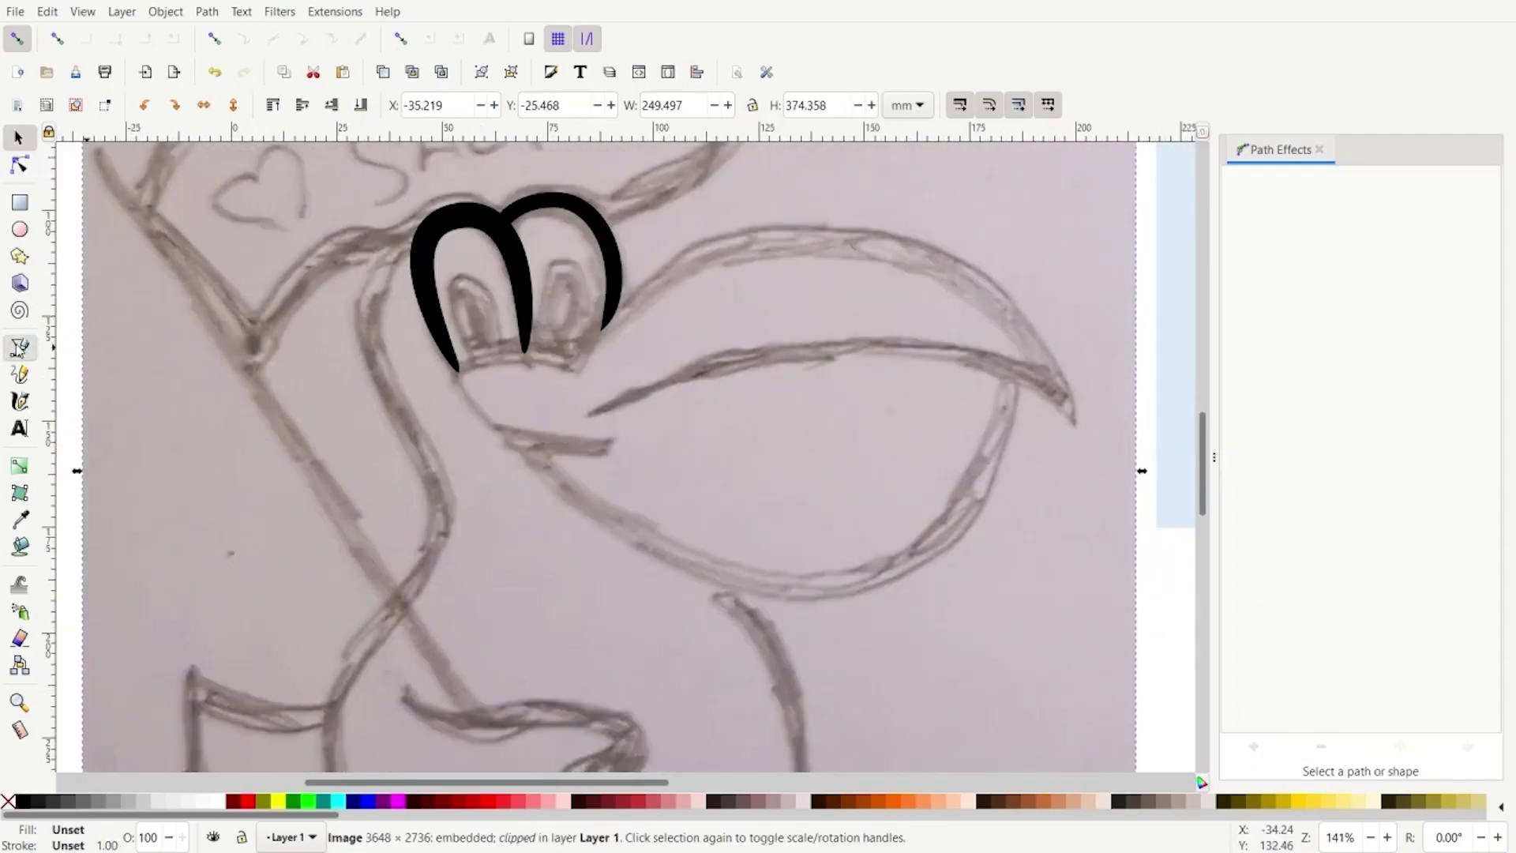
left_click(458, 371)
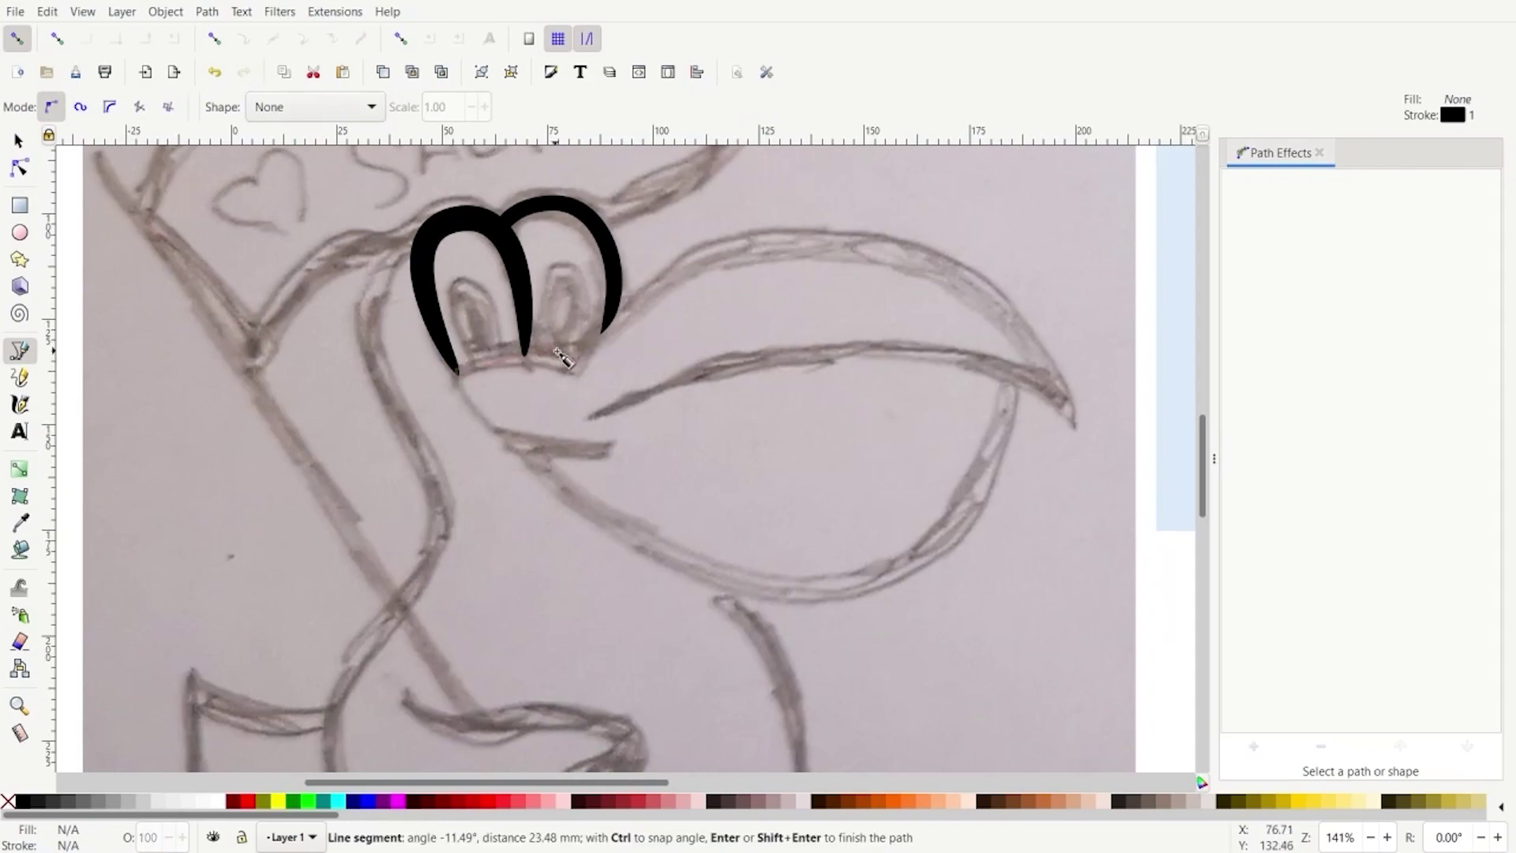
left_click_drag(573, 368, 649, 403)
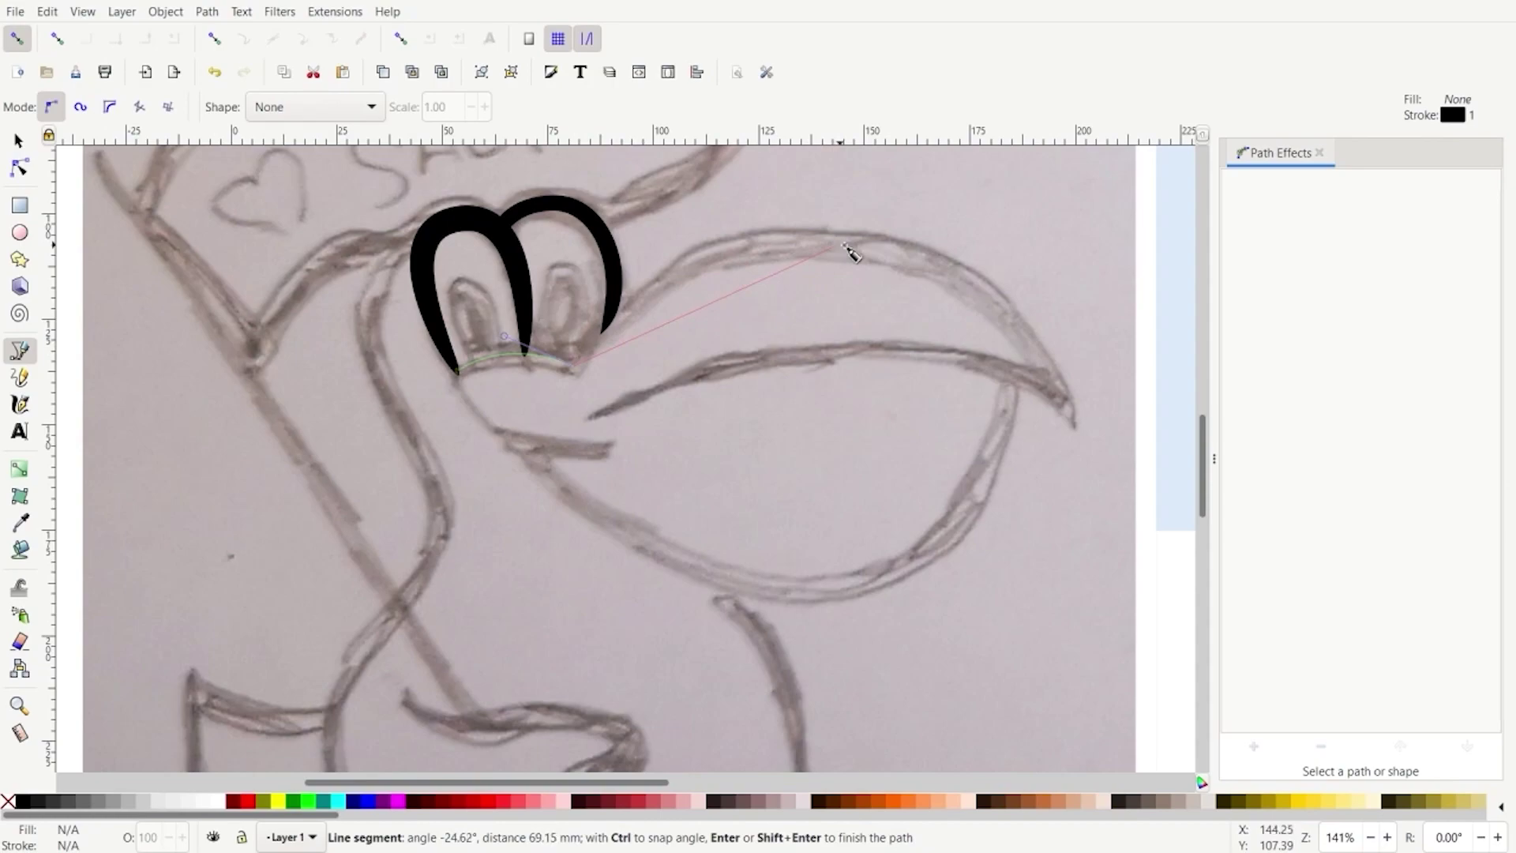
left_click_drag(838, 245, 1015, 266)
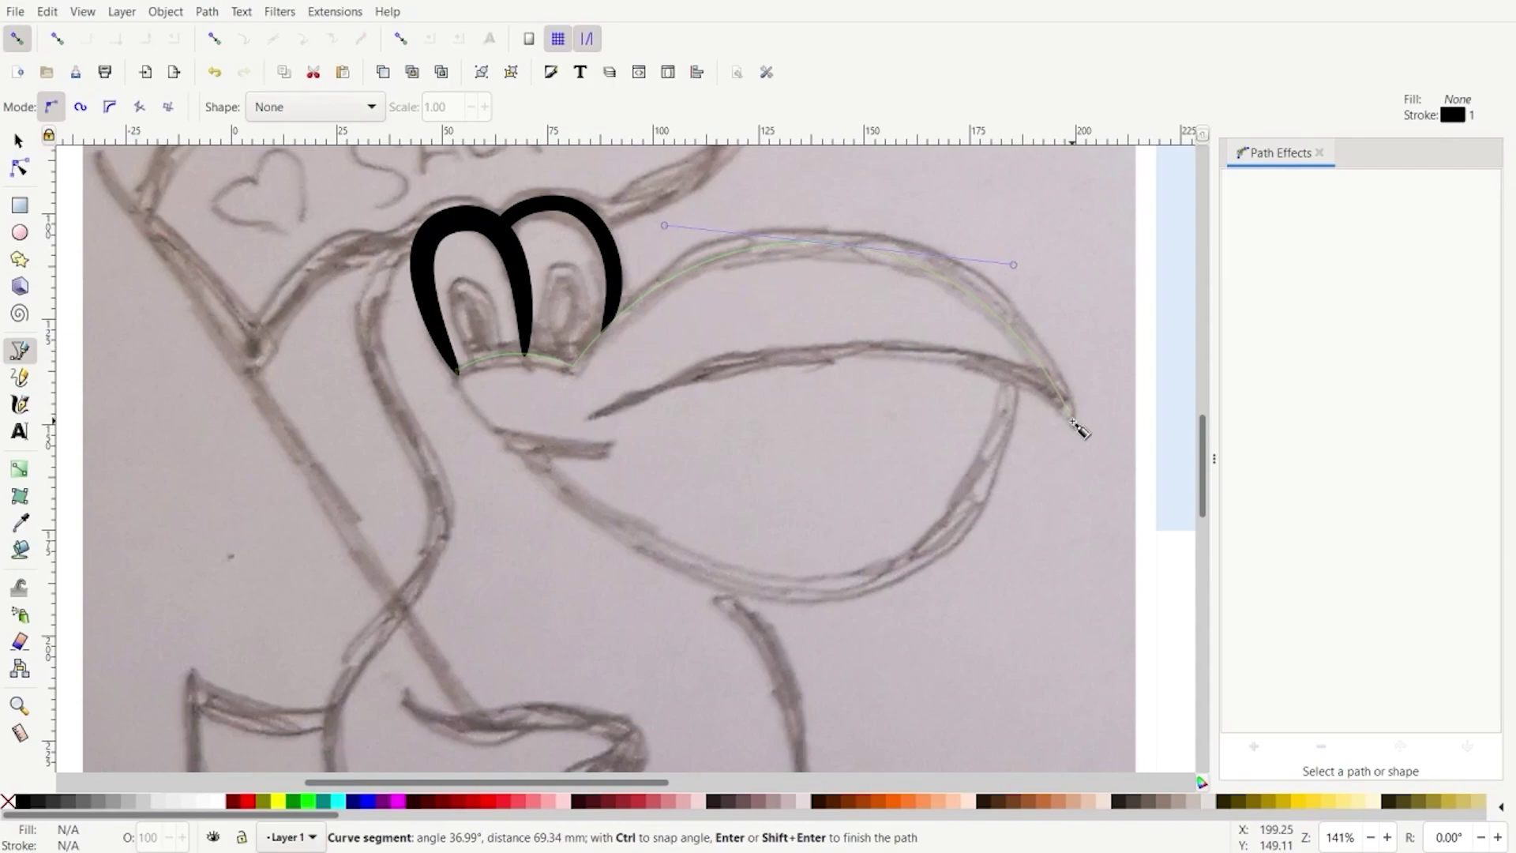
left_click(1070, 414)
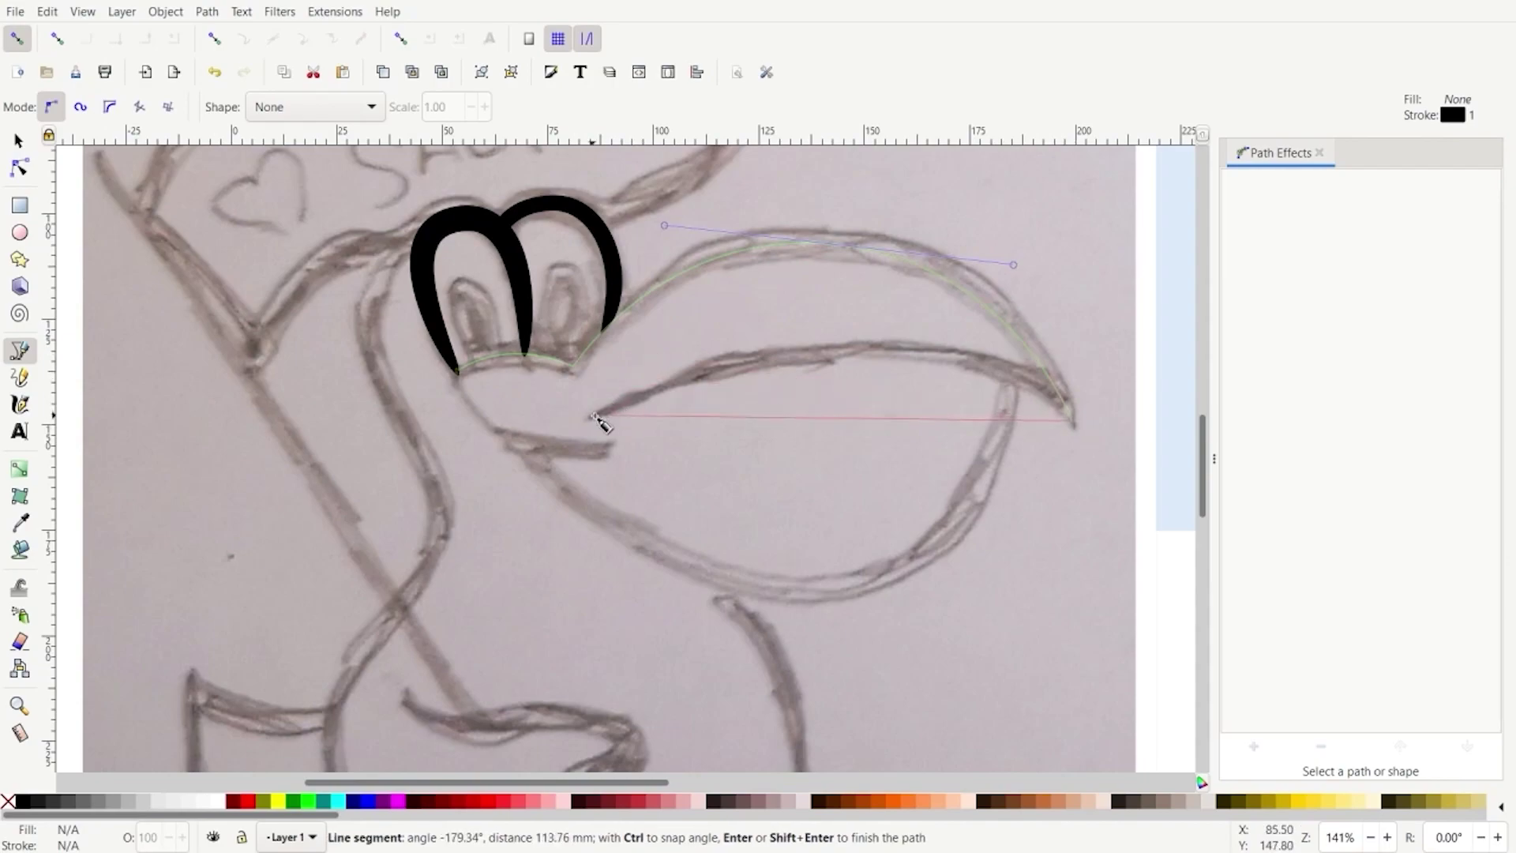
left_click_drag(595, 416, 229, 568)
key("Return")
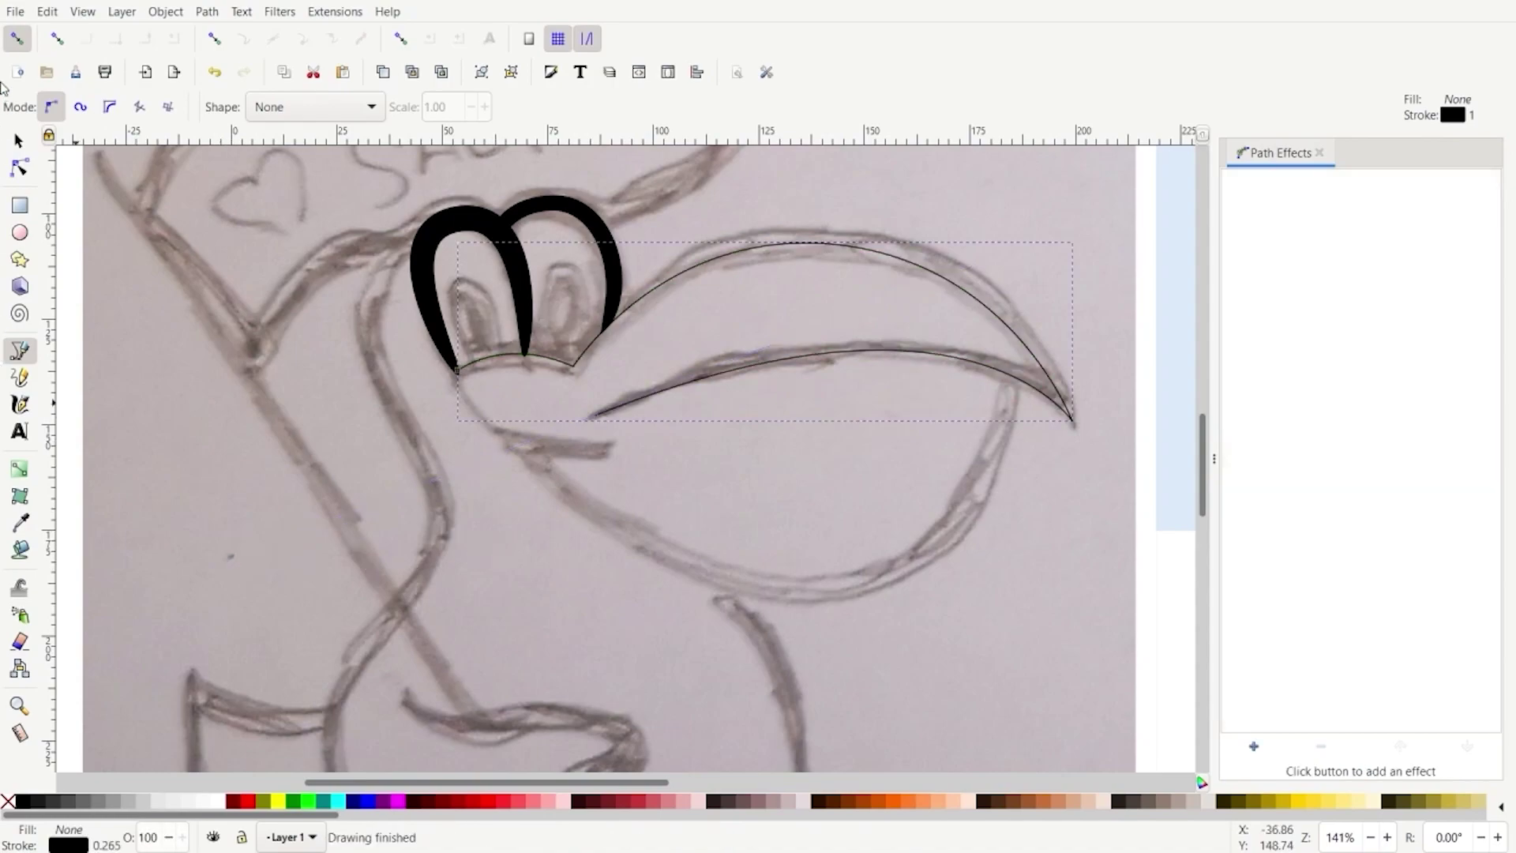
left_click(19, 141)
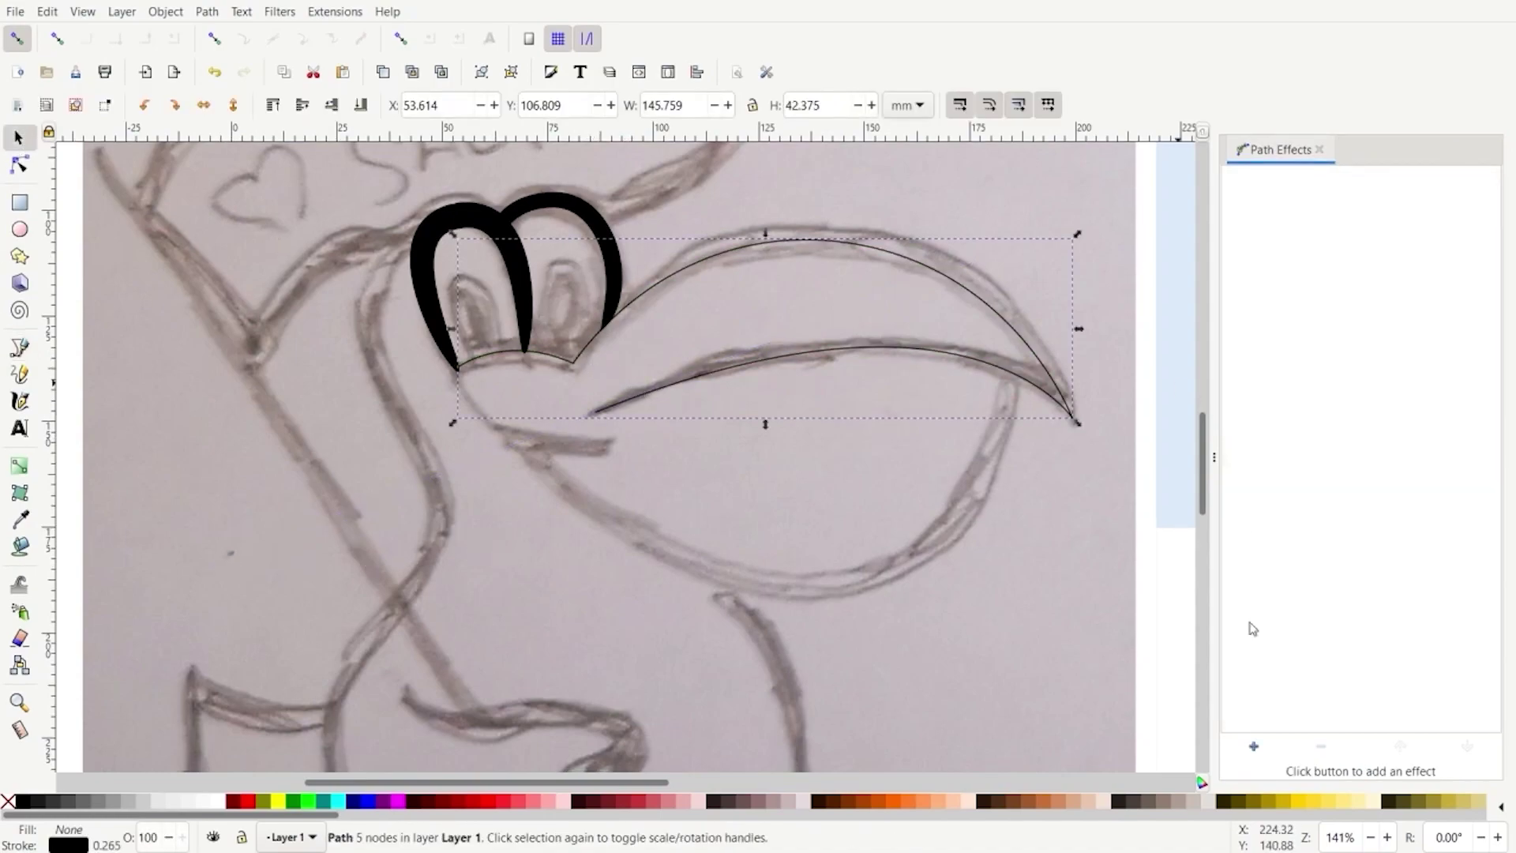
Apply Power stroke to the beak path and widen its upper and lower beak curves
left_click(1254, 748)
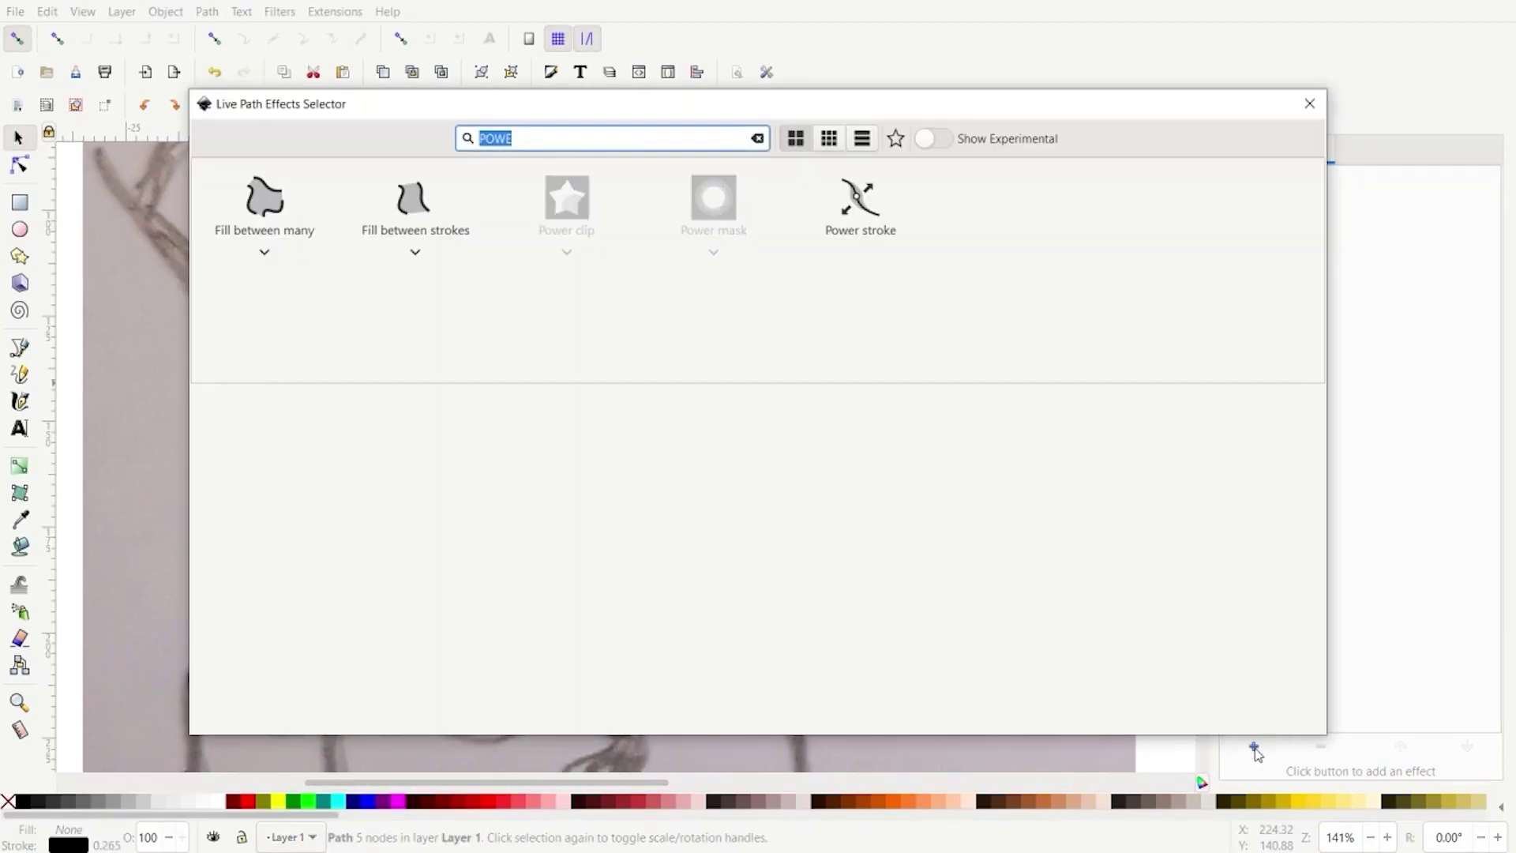
left_click(843, 207)
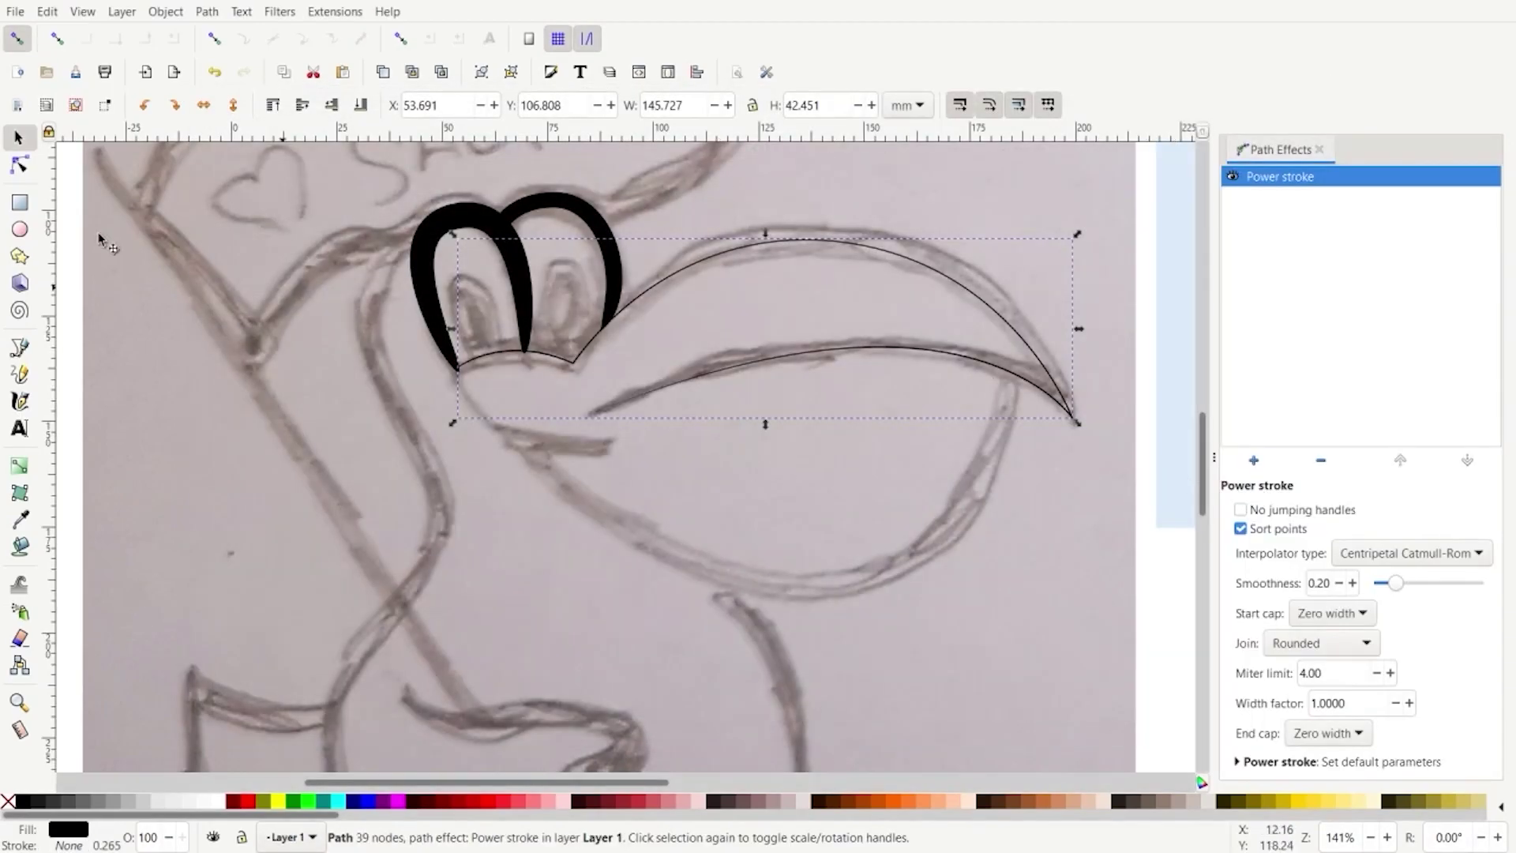
left_click(19, 164)
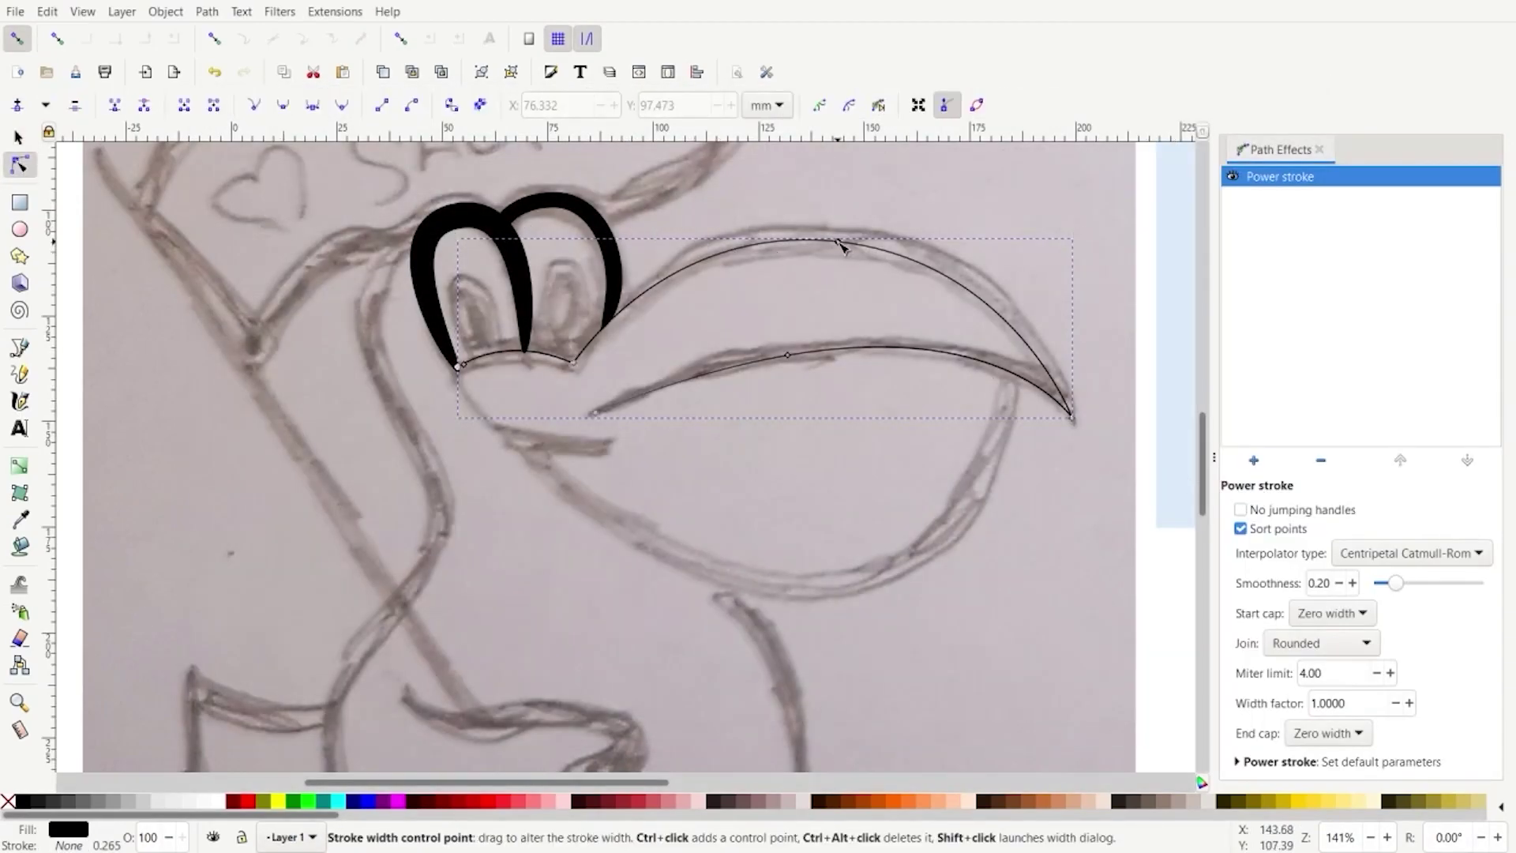
left_click_drag(836, 242, 840, 253)
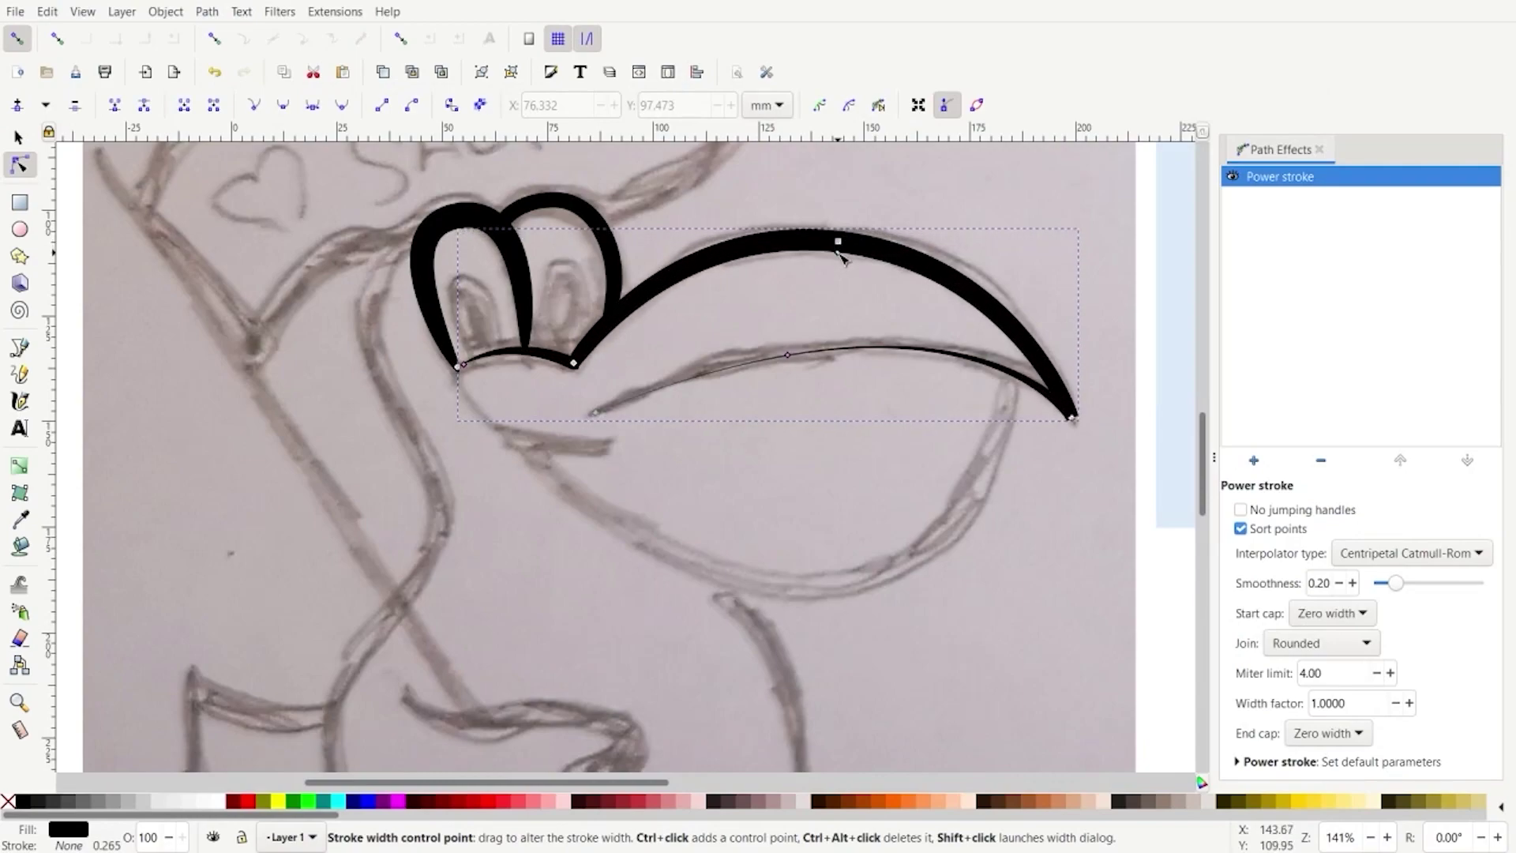
left_click_drag(789, 357, 794, 351)
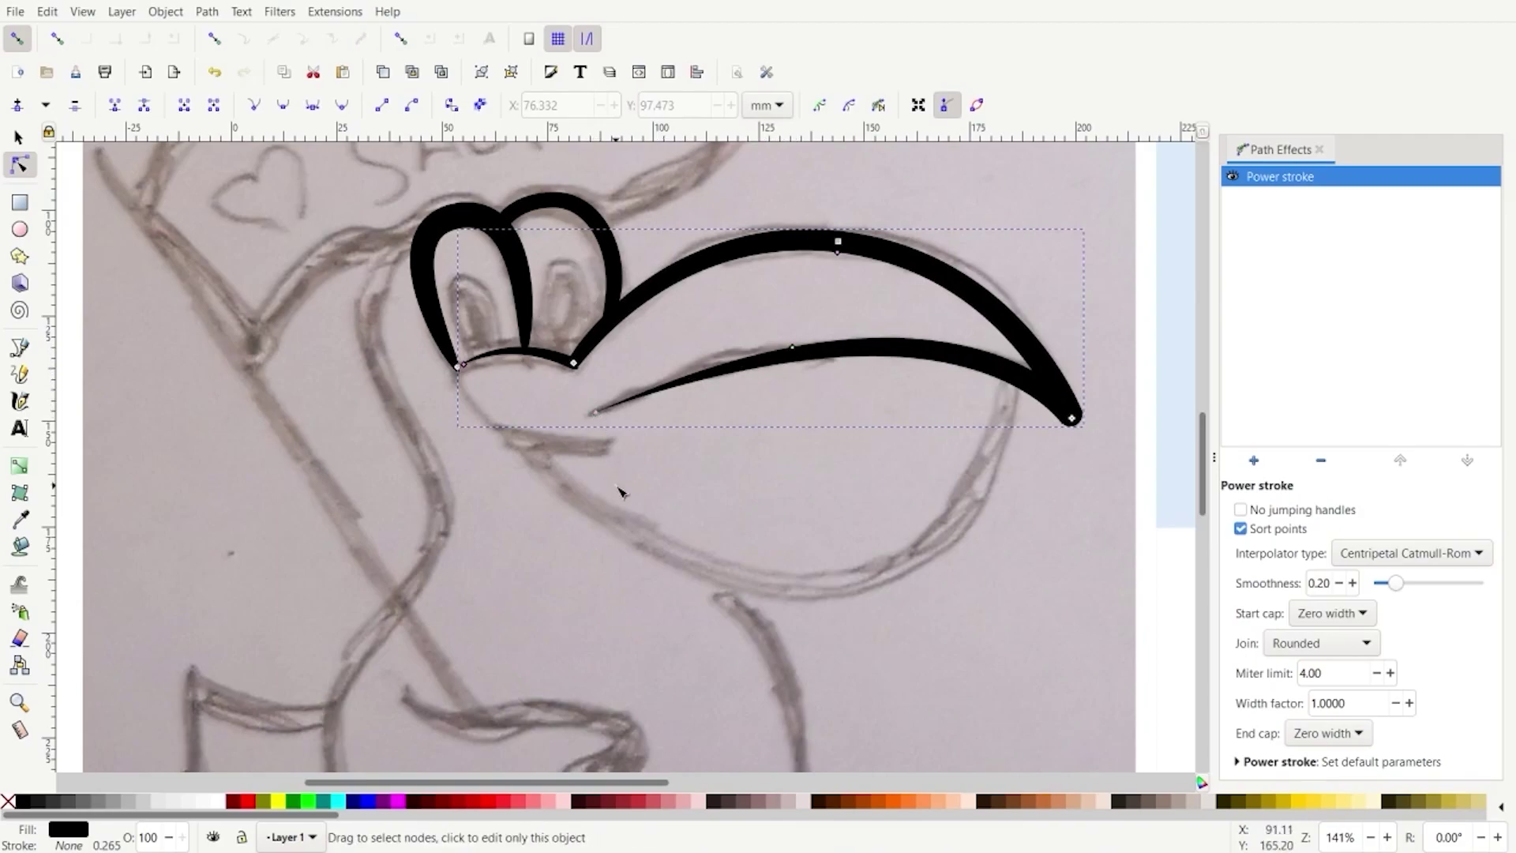
Thicken the beak path's arc under the eyes and snap the left eye's corner node onto its end
left_click(472, 420)
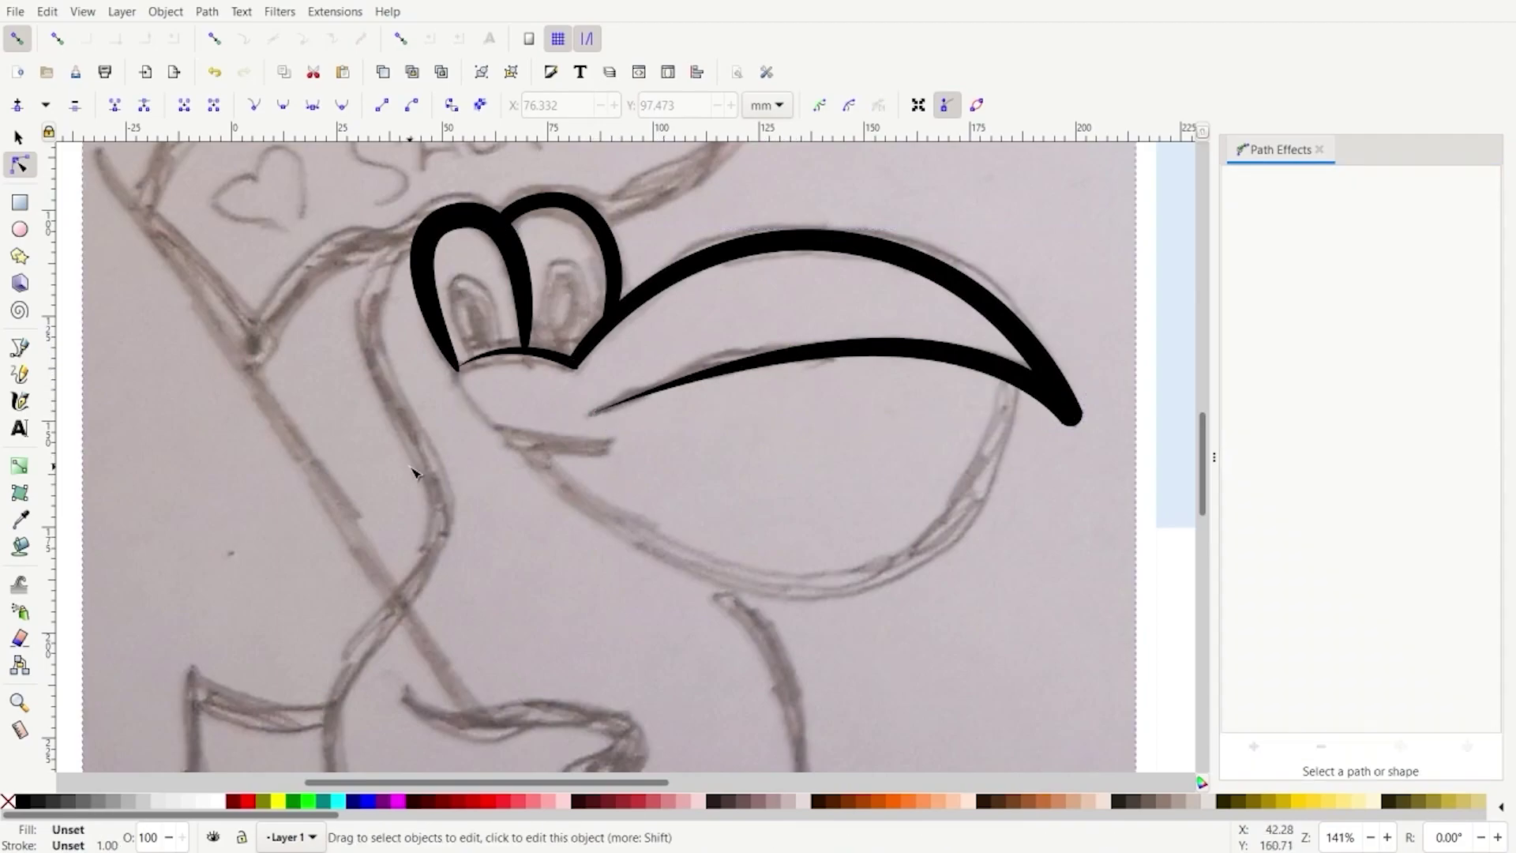
scroll(553, 446, "down", 2)
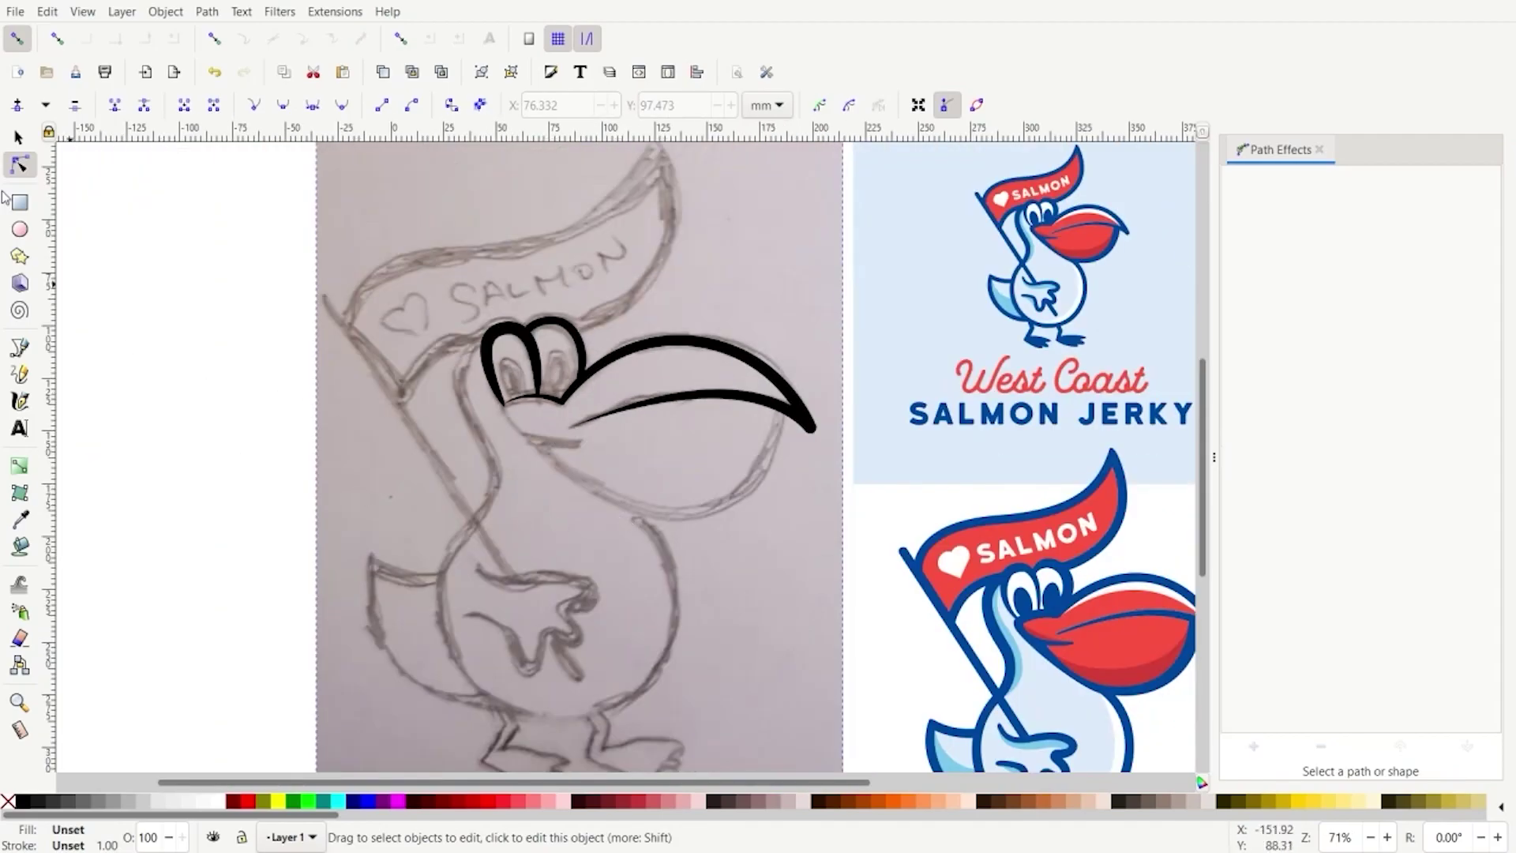
scroll(525, 395, "up", 4)
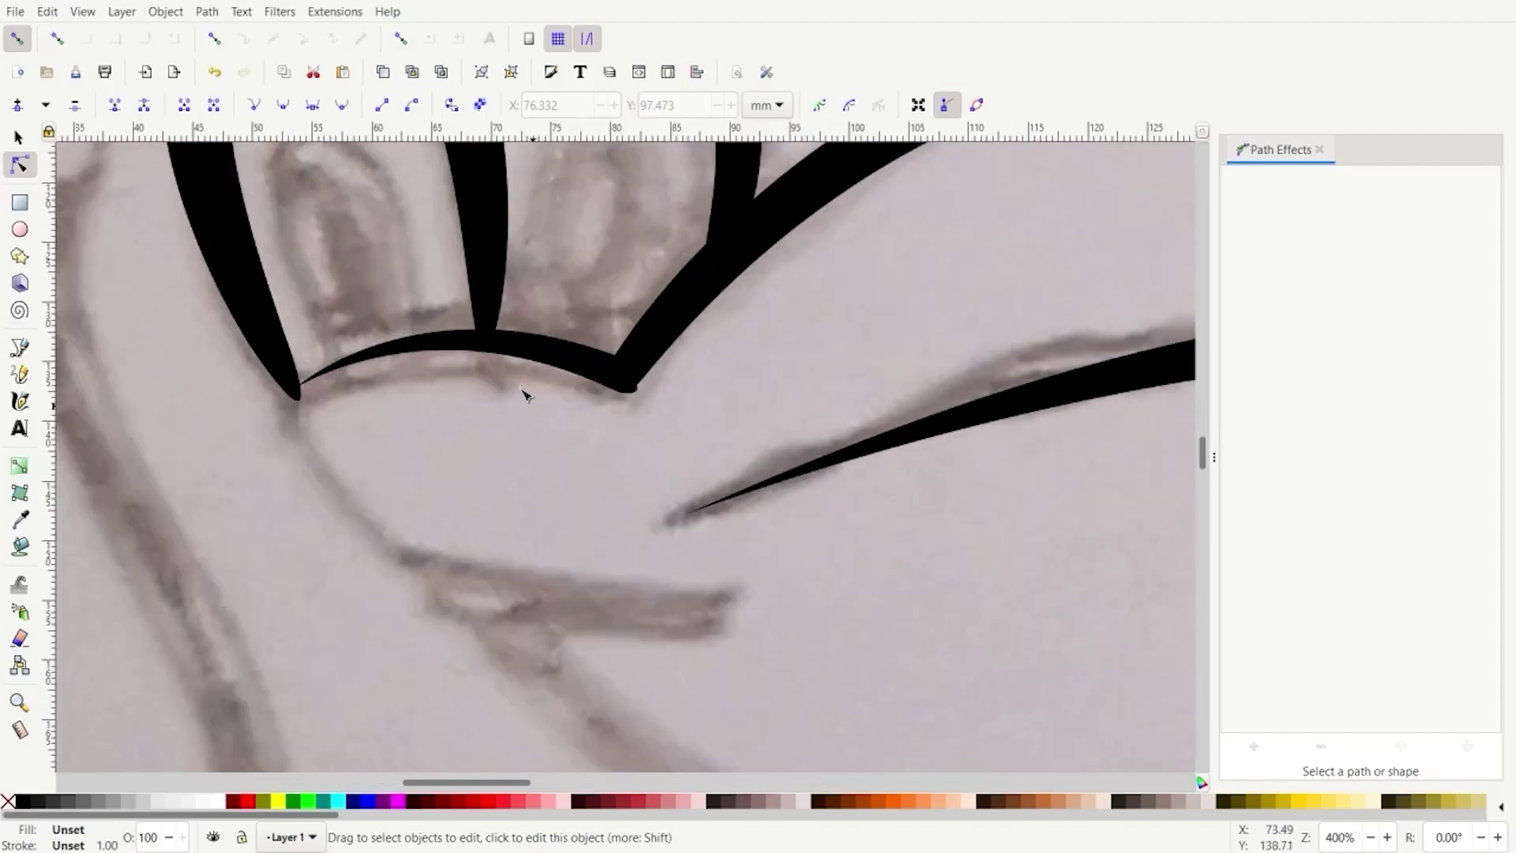
left_click(371, 362)
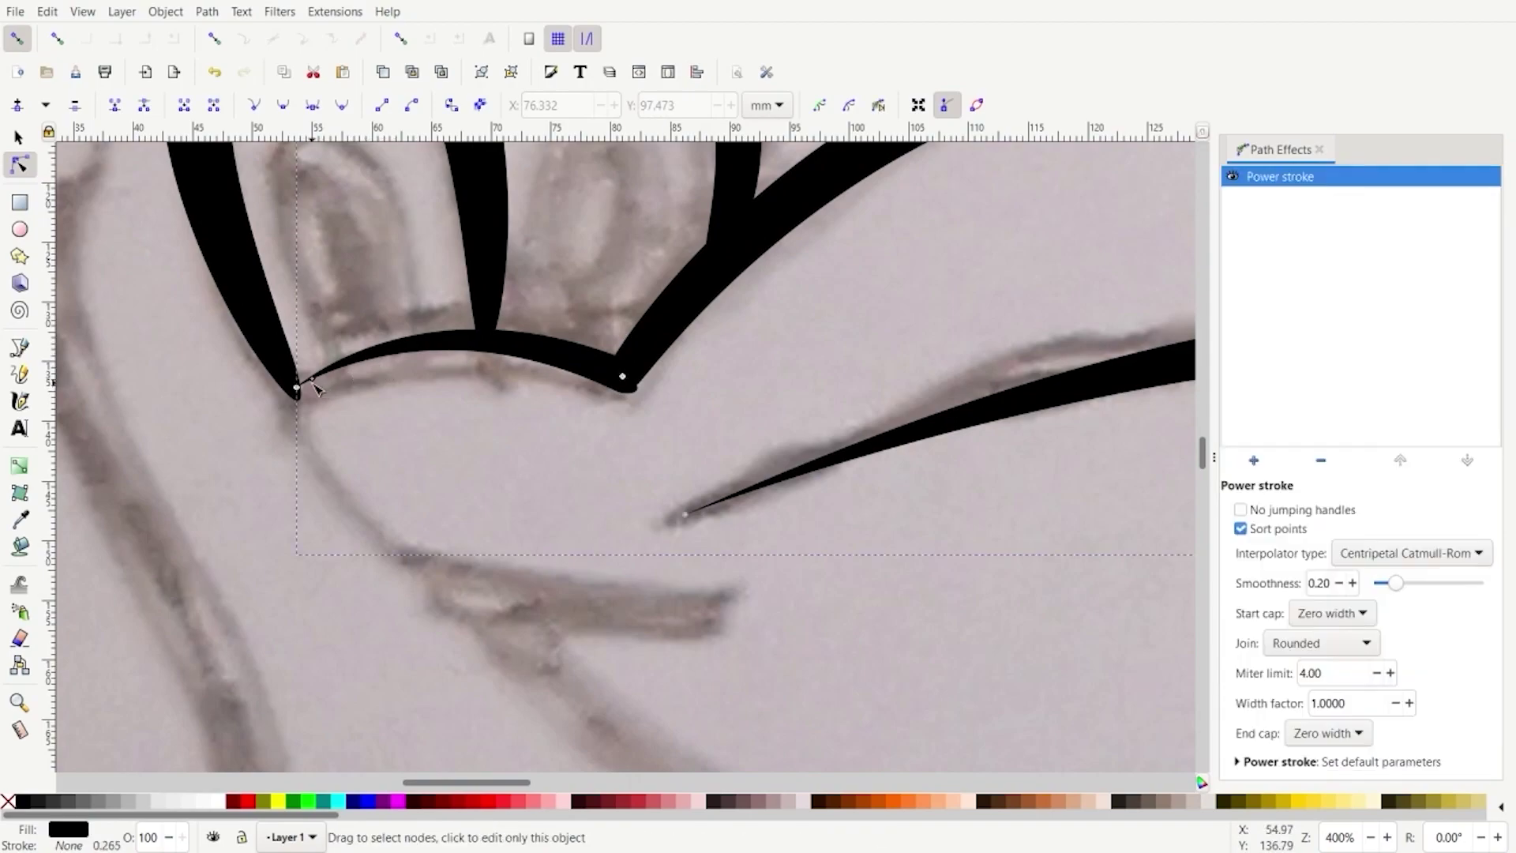
left_click_drag(314, 384, 294, 388)
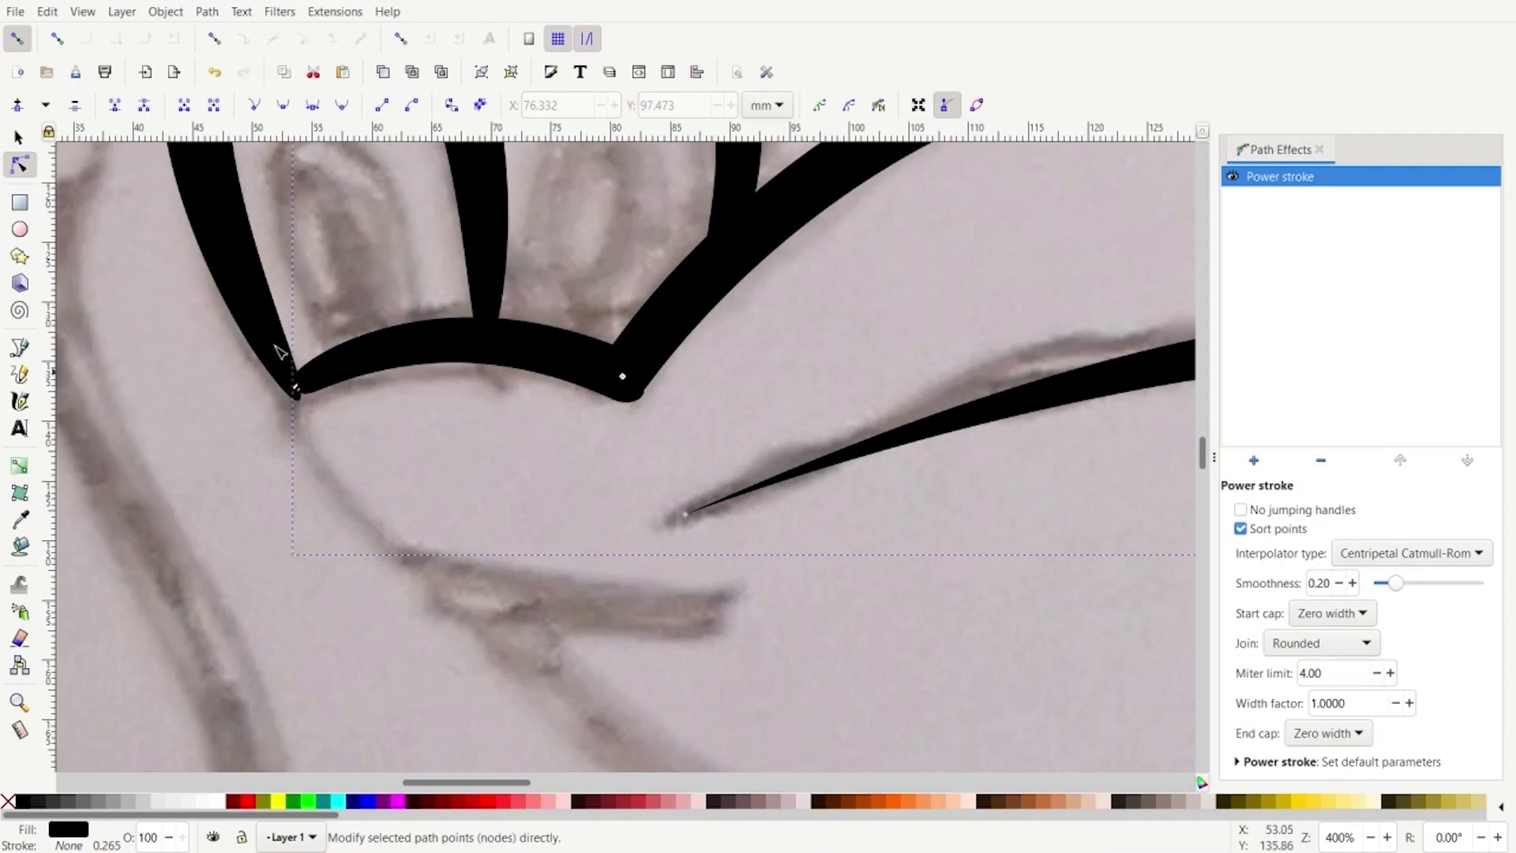
left_click(280, 367)
mouse_move(303, 406)
left_mouse_down()
mouse_move(310, 395)
mouse_move(329, 418)
left_mouse_up()
left_click(325, 425)
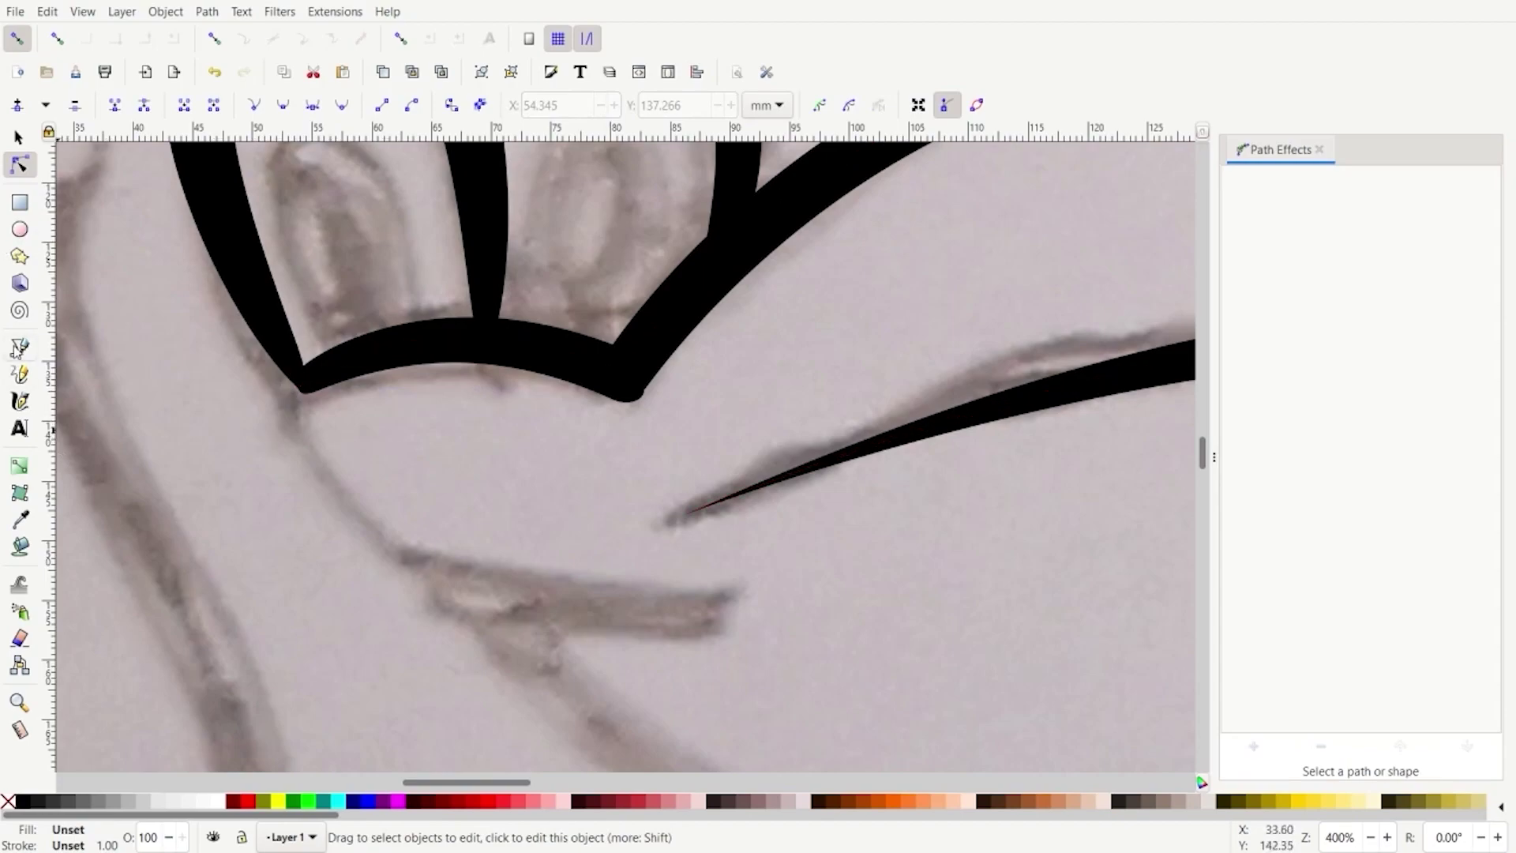
left_click(17, 350)
Draw a pointed crescent at the under-eye band's left end, filled solid black with no stroke
left_click(387, 370)
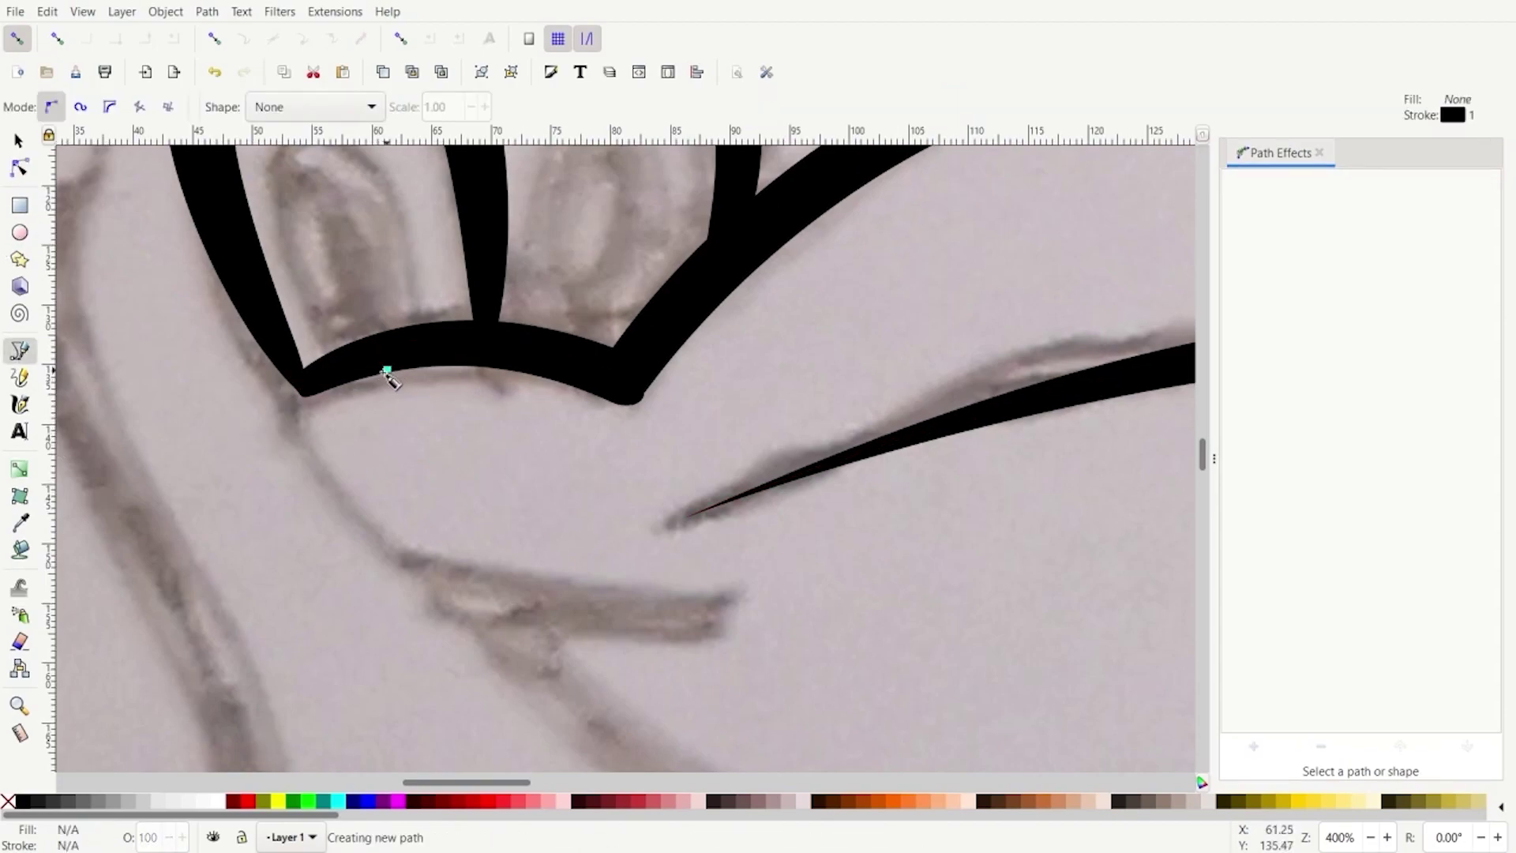
left_click_drag(257, 429, 221, 450)
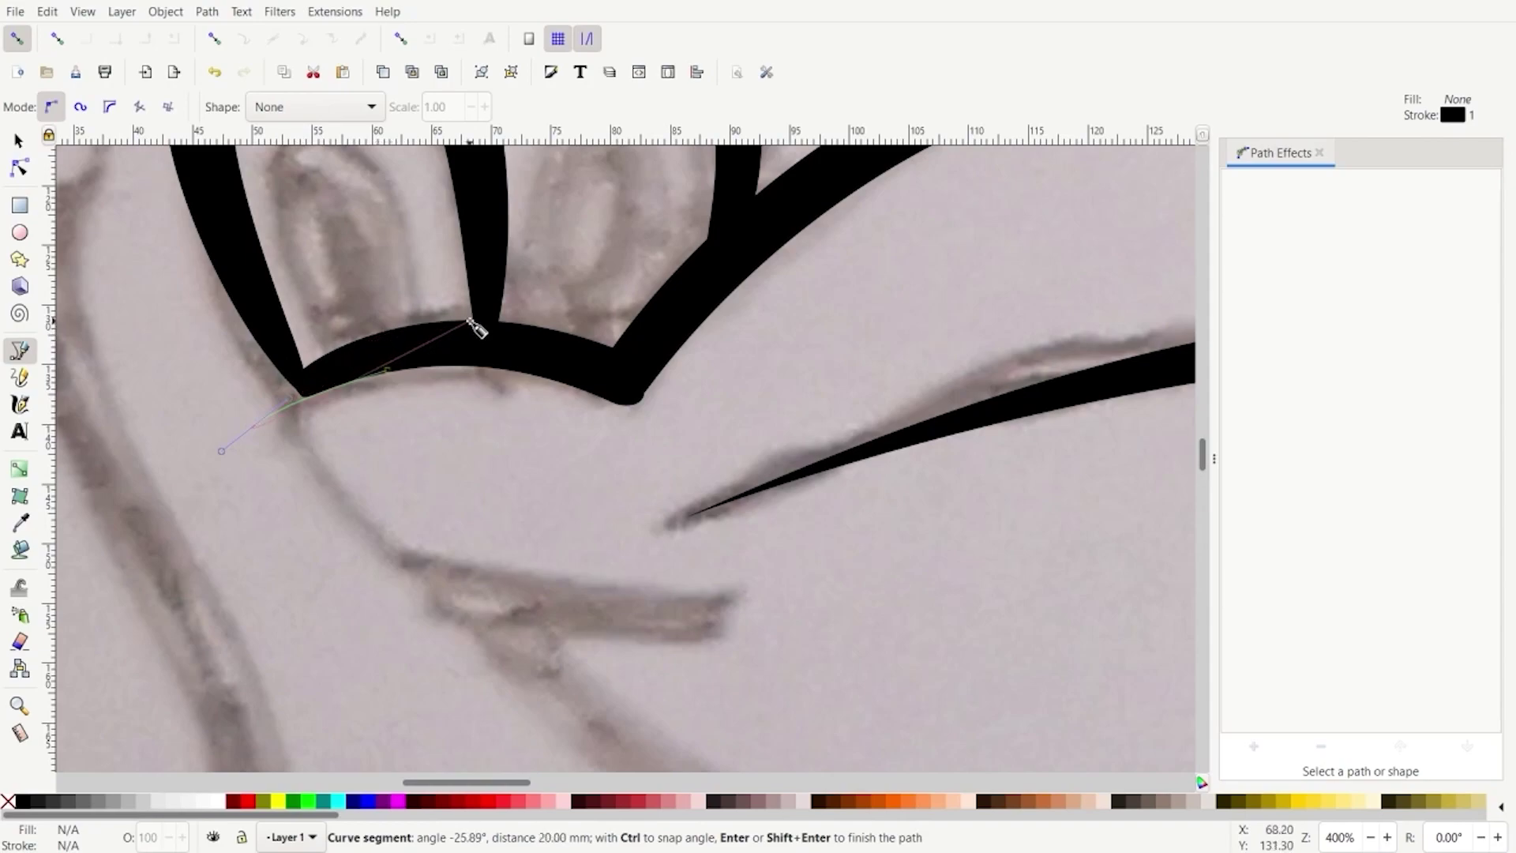
left_click_drag(470, 322, 654, 325)
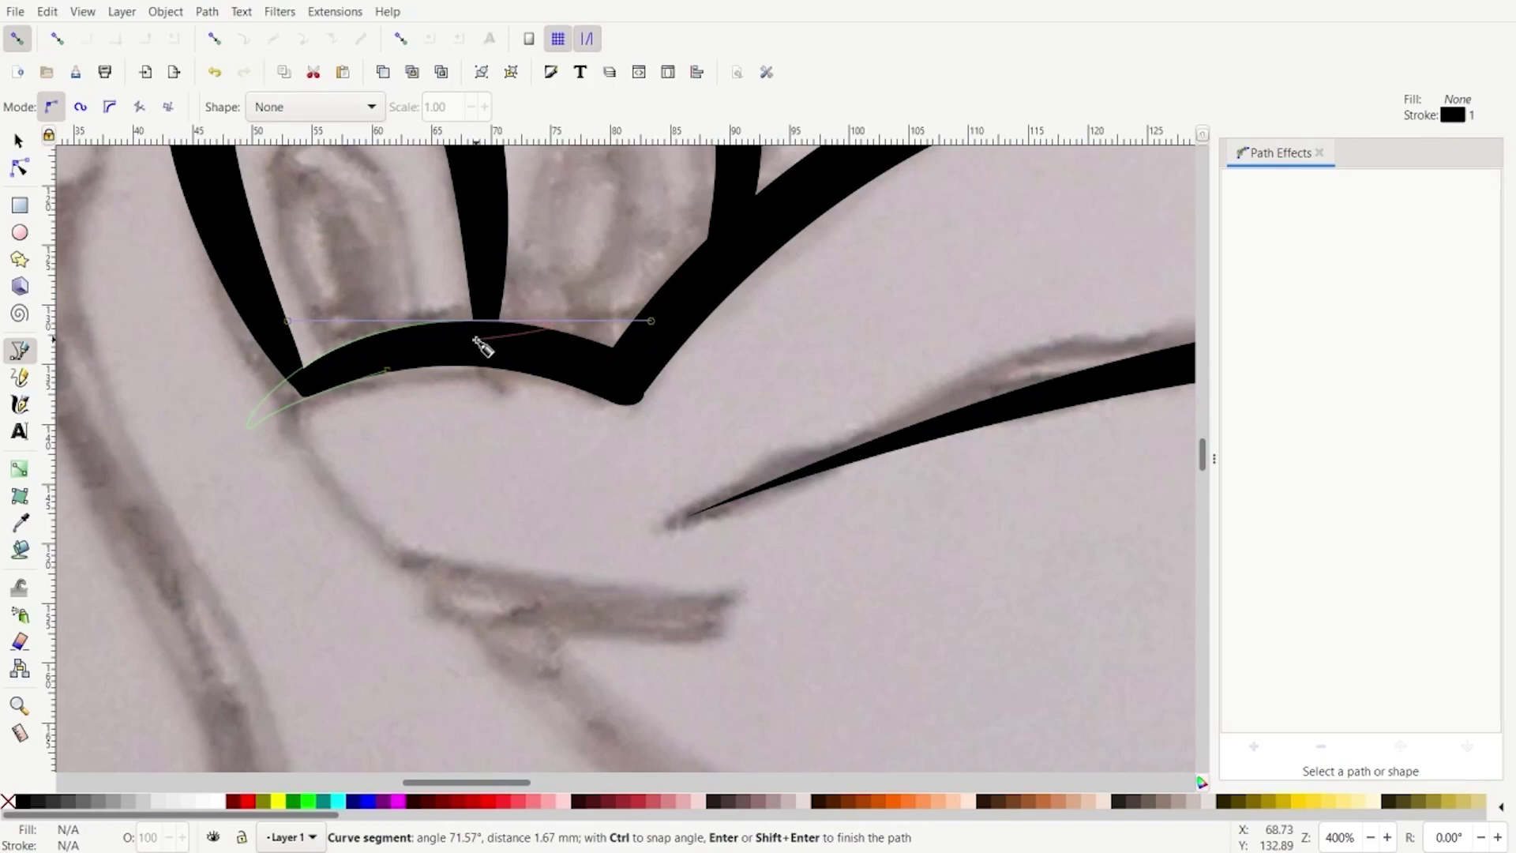
left_click(249, 421)
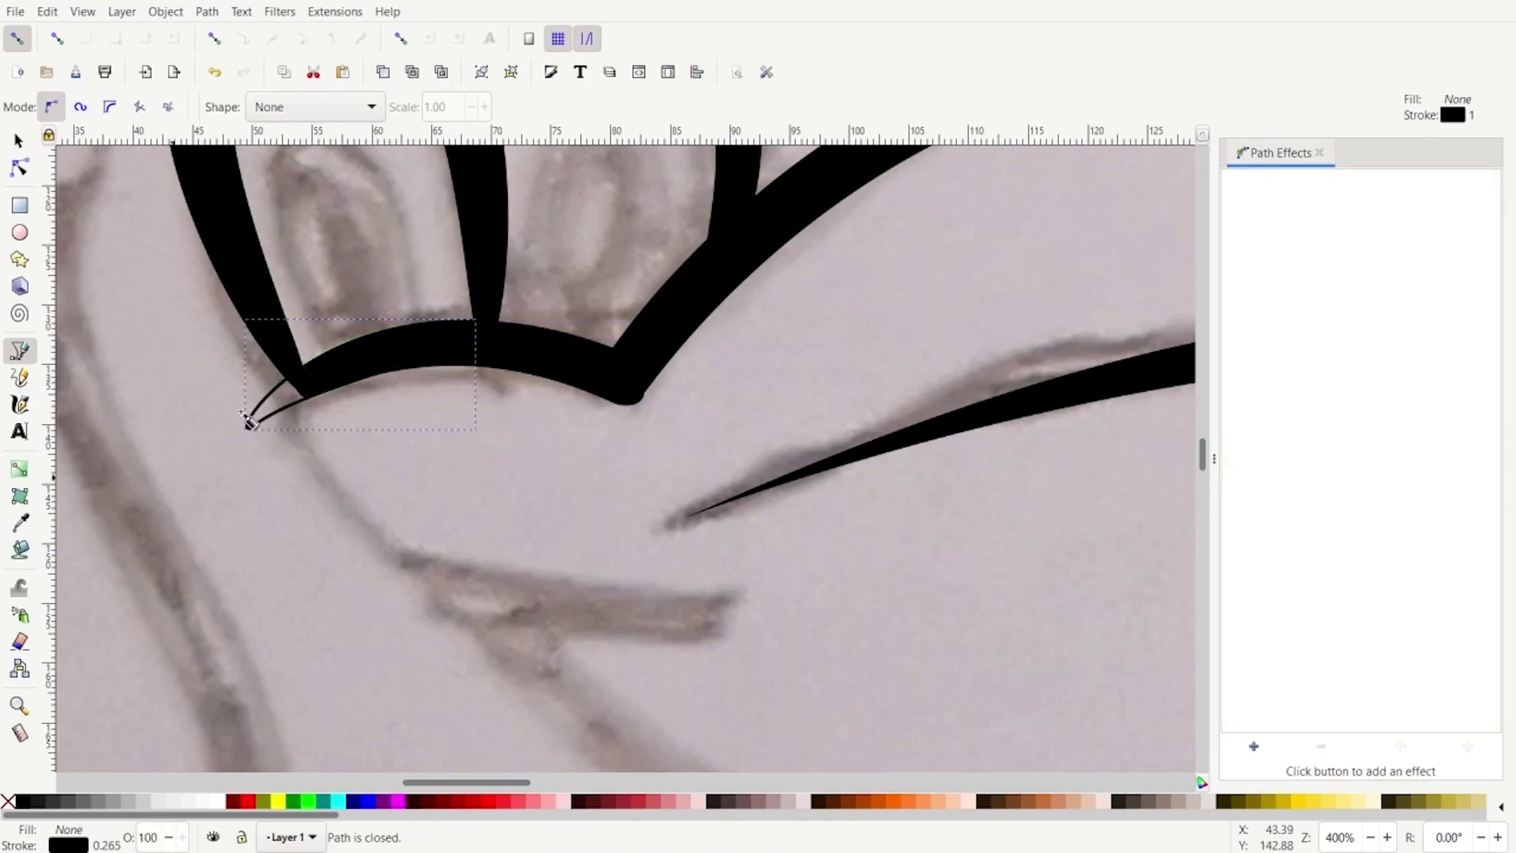
left_click(22, 803)
left_click(9, 804, "shift")
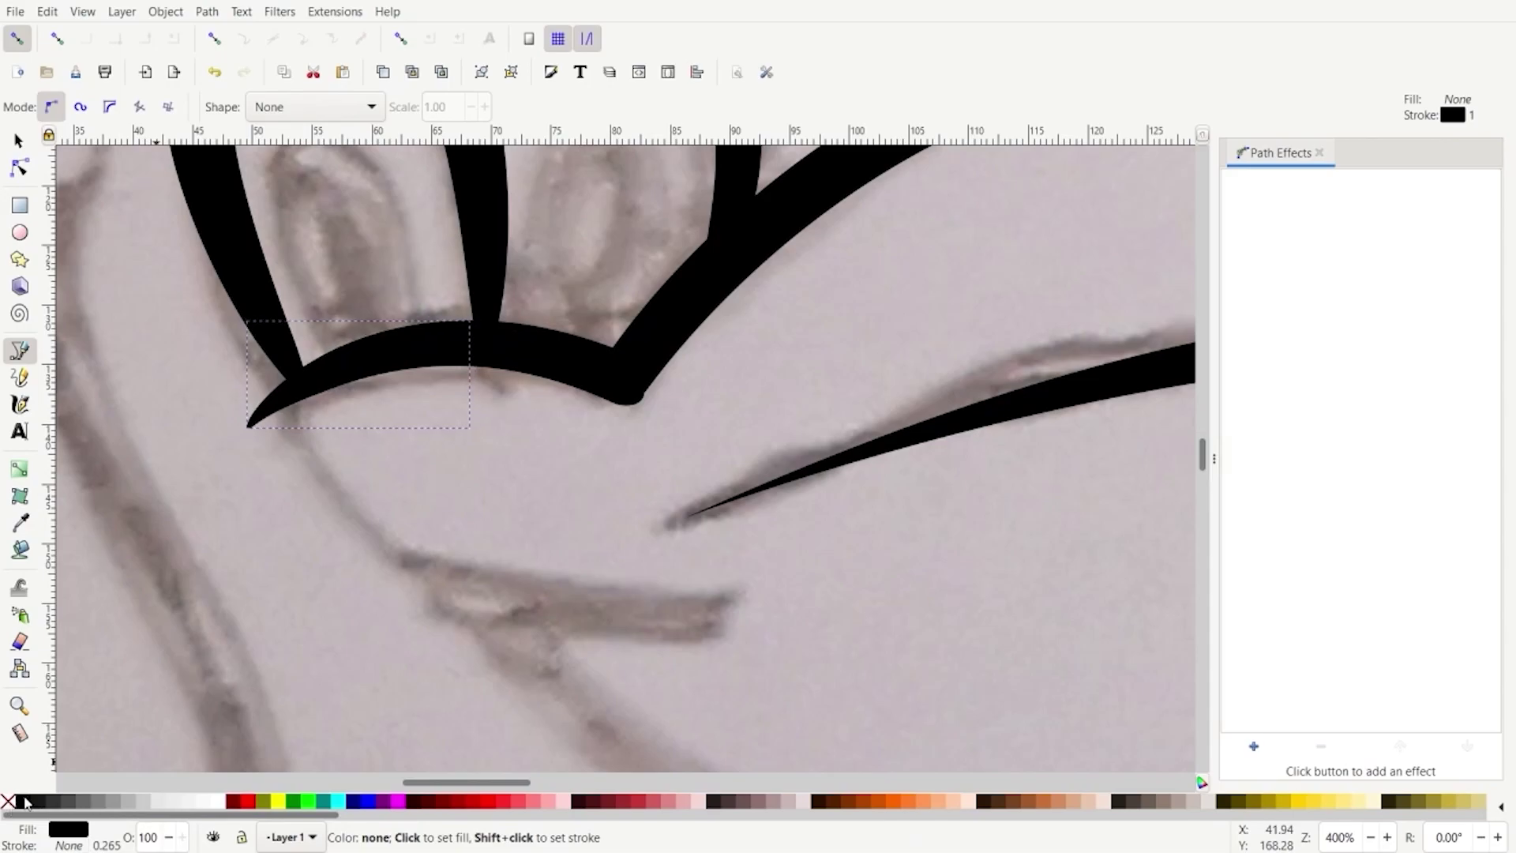
scroll(278, 674, "down", 3)
Draw a short curve from the under-eye tip bending down to meet the beak line
left_click(187, 632)
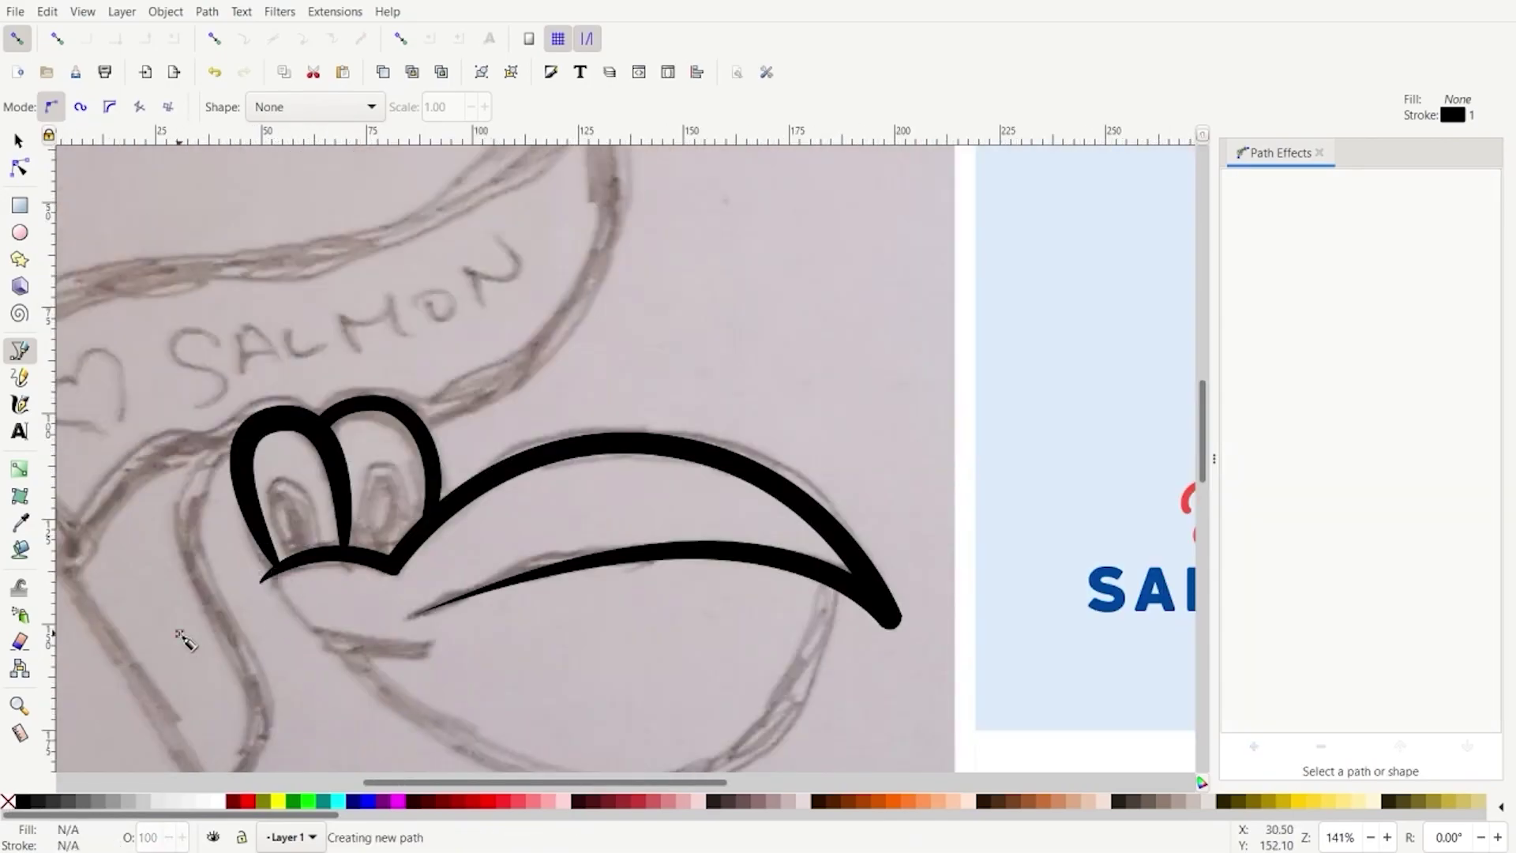
key("Escape")
scroll(323, 565, "down", 3)
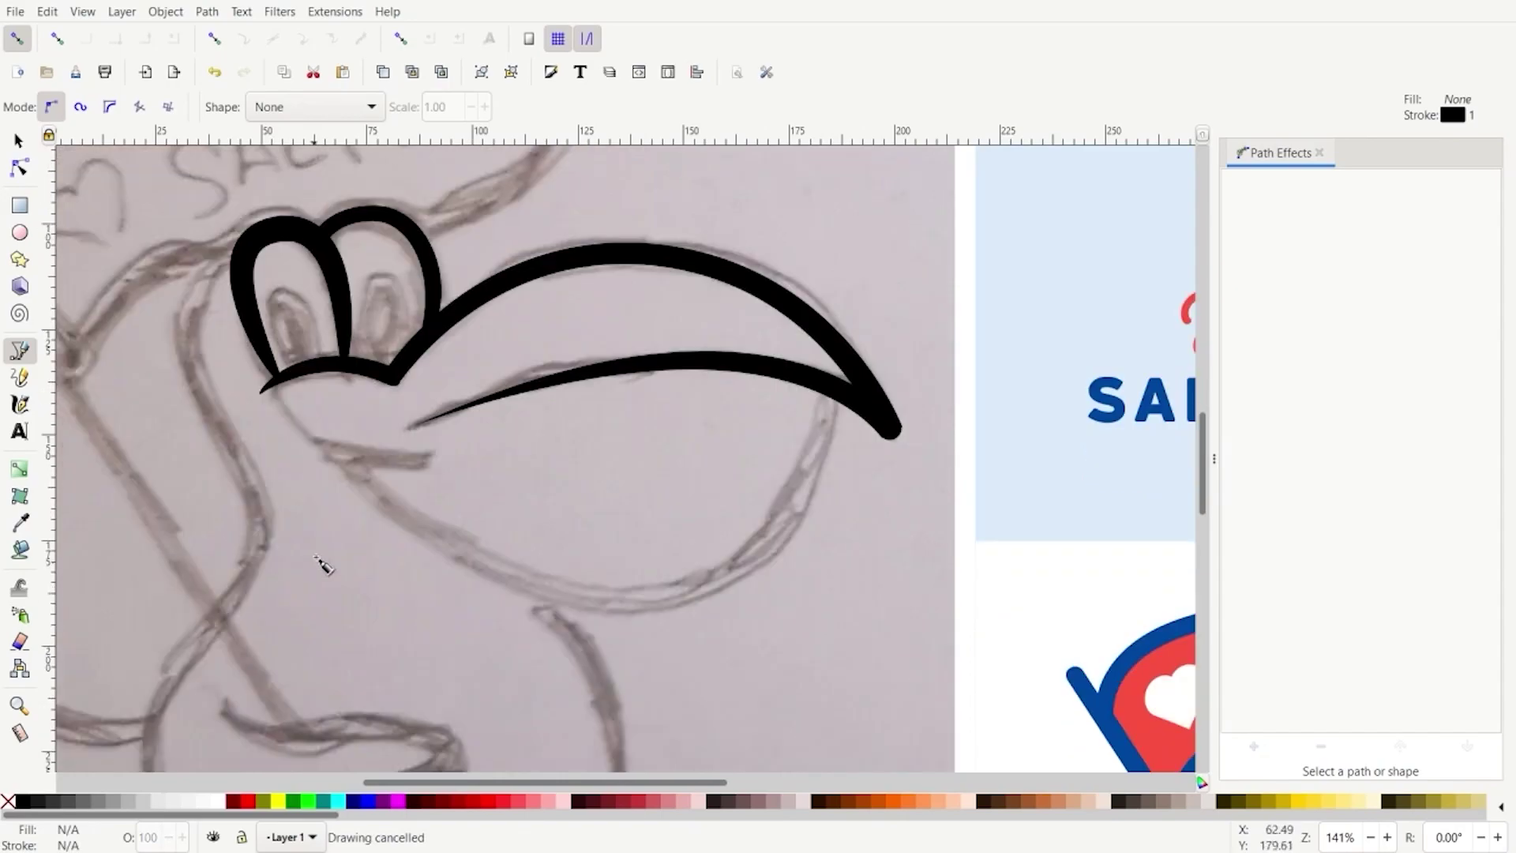
left_click(275, 382)
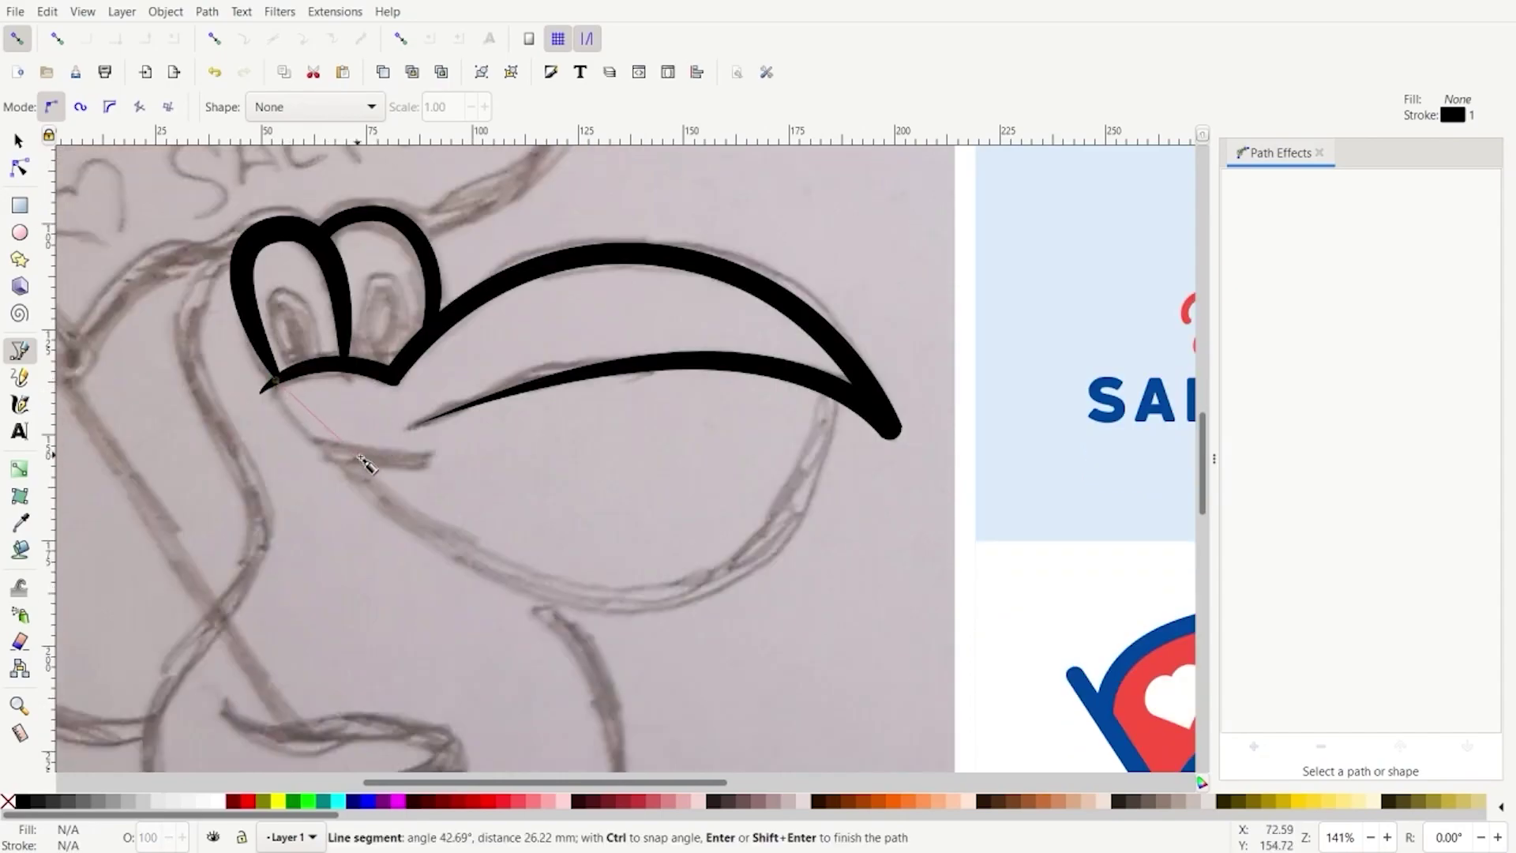
left_click_drag(426, 459, 568, 464)
key("Return")
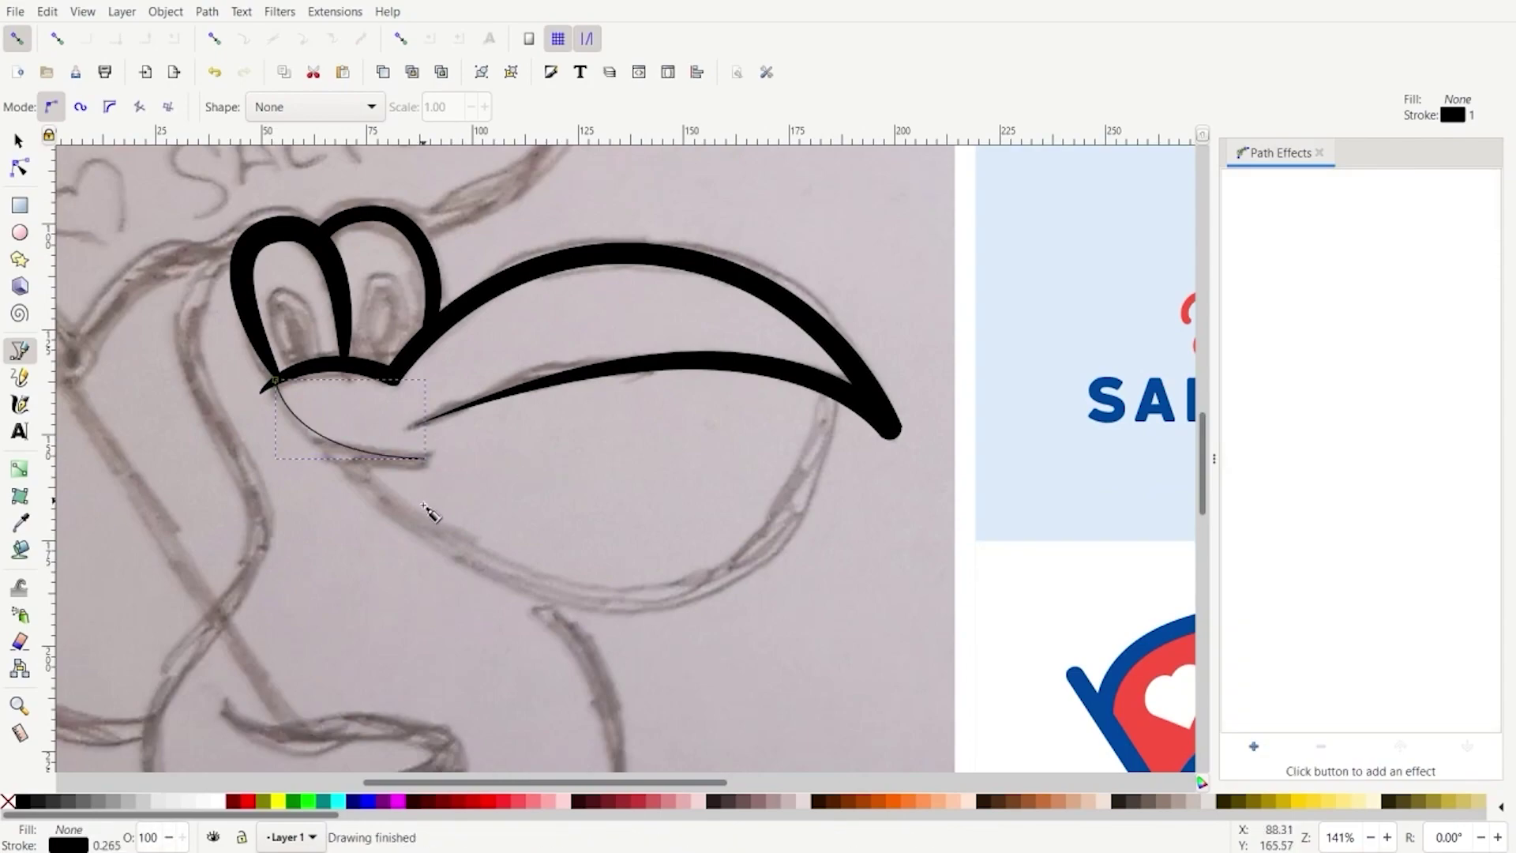
Trace the rounded pouch curve beneath the beak from its right end back to the head
left_click(841, 386)
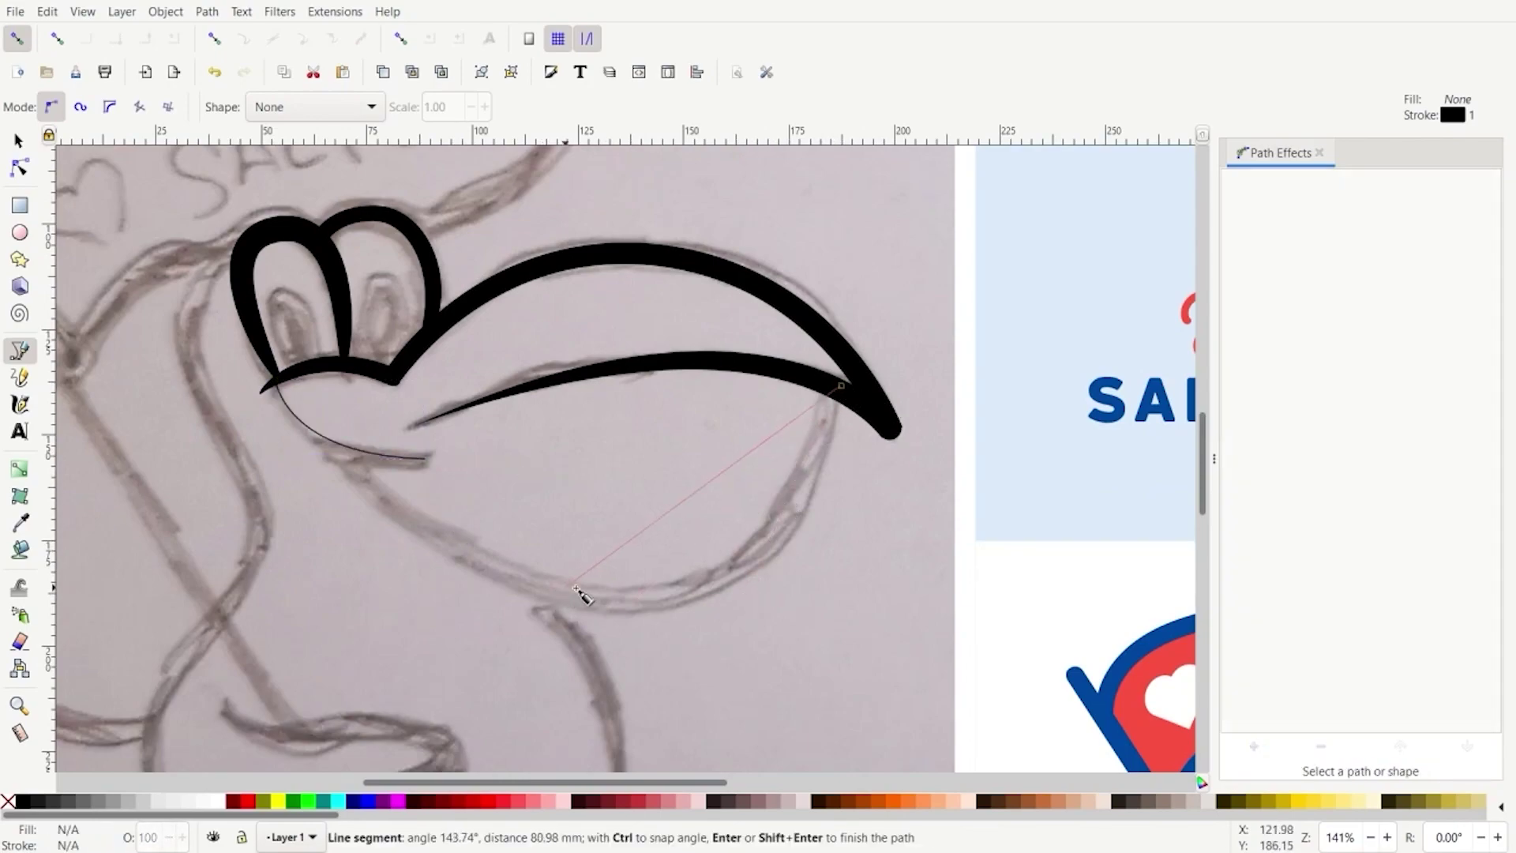
left_click_drag(588, 597, 366, 565)
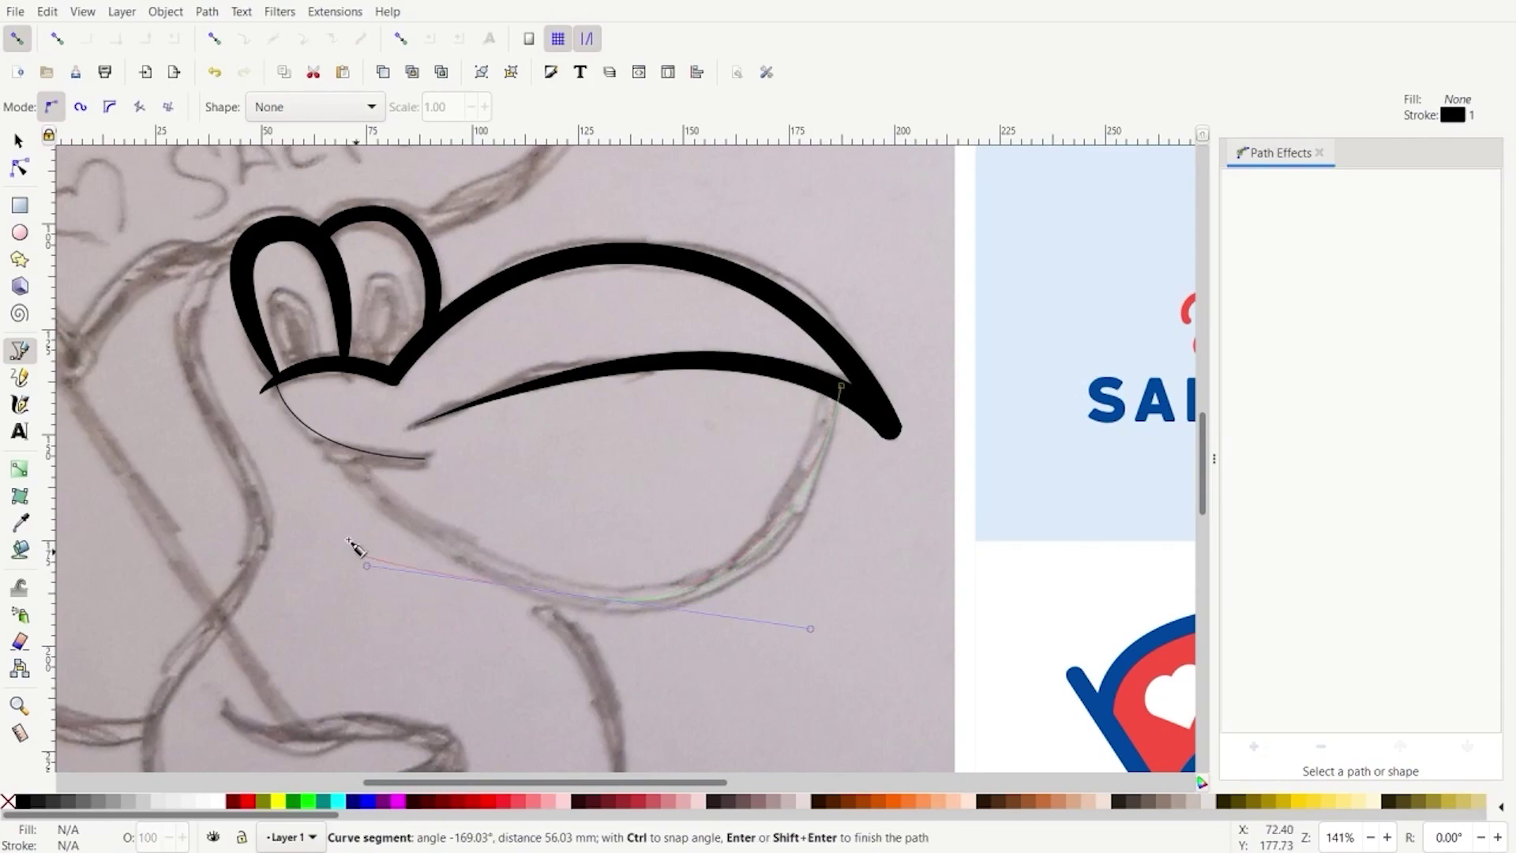
double_click(322, 440)
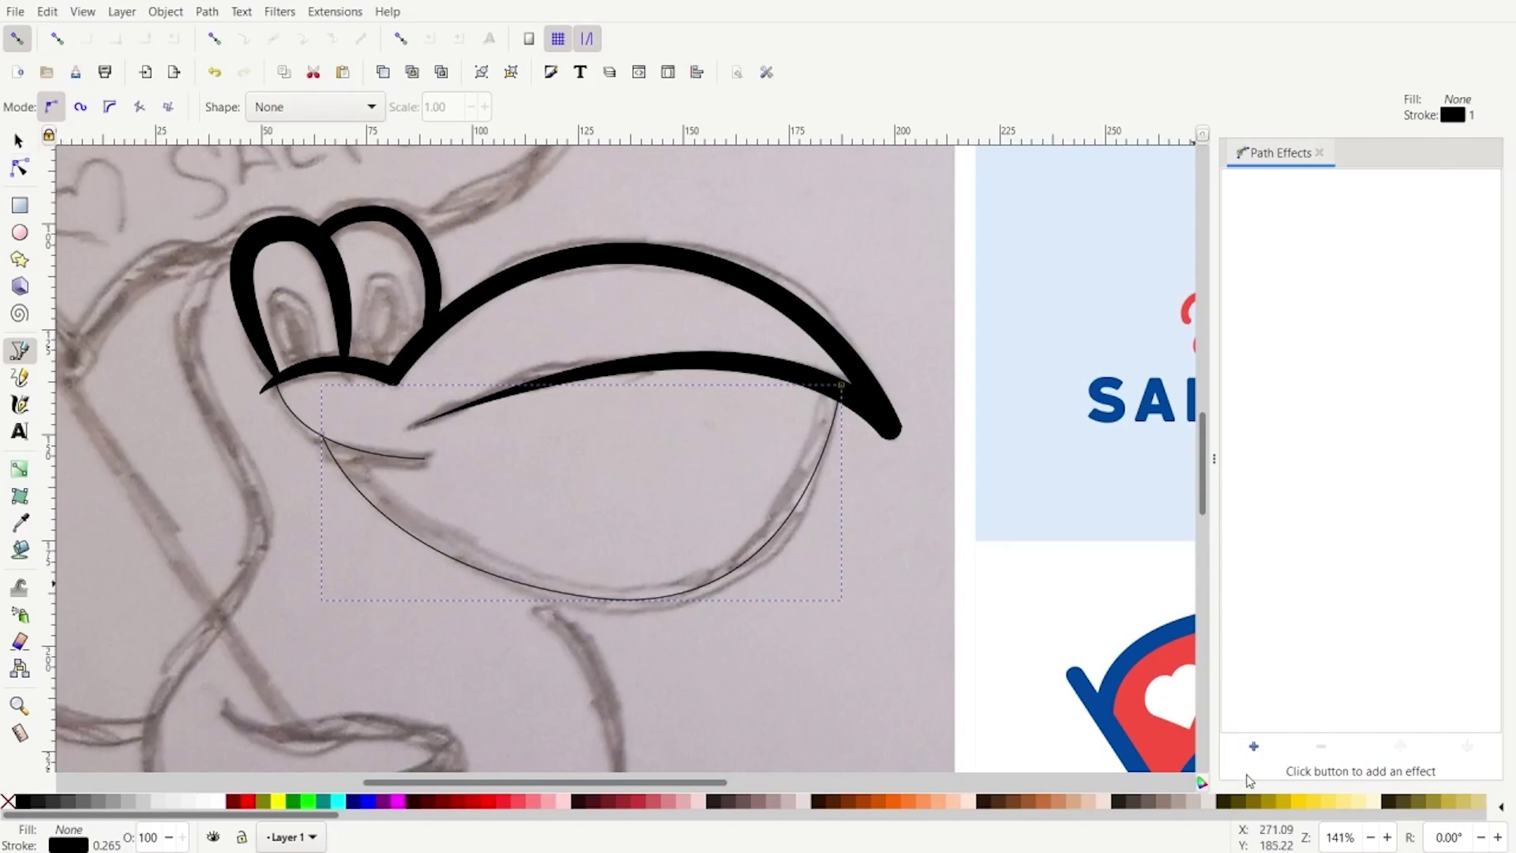
left_click(1253, 746)
Apply Power stroke to the pouch curve and widen its middle and right end
left_click(860, 204)
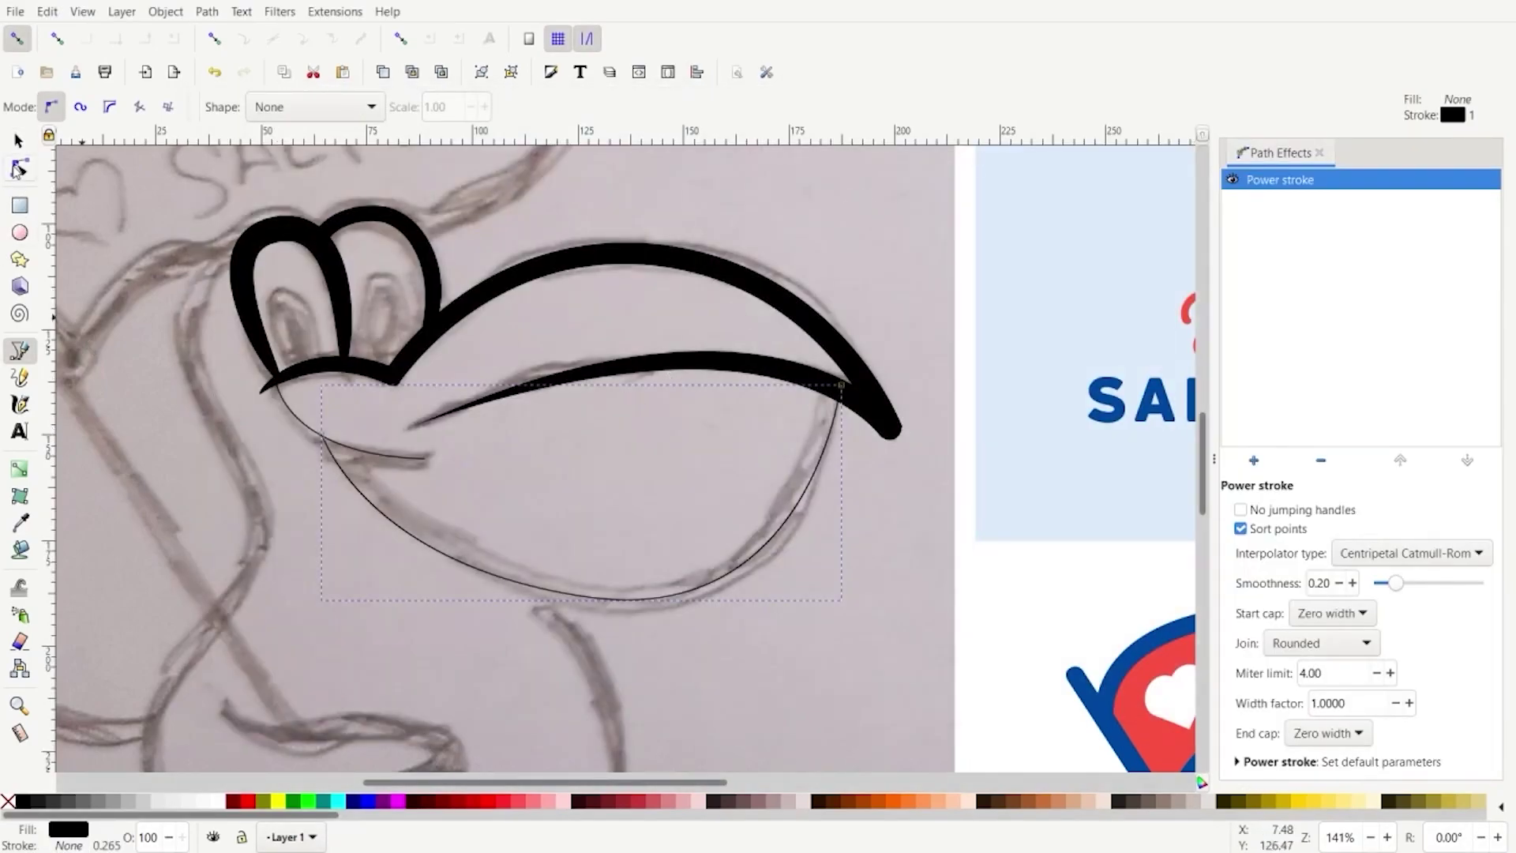
left_click(19, 168)
mouse_move(323, 442)
left_mouse_down()
mouse_move(505, 575)
mouse_move(588, 599)
left_mouse_up()
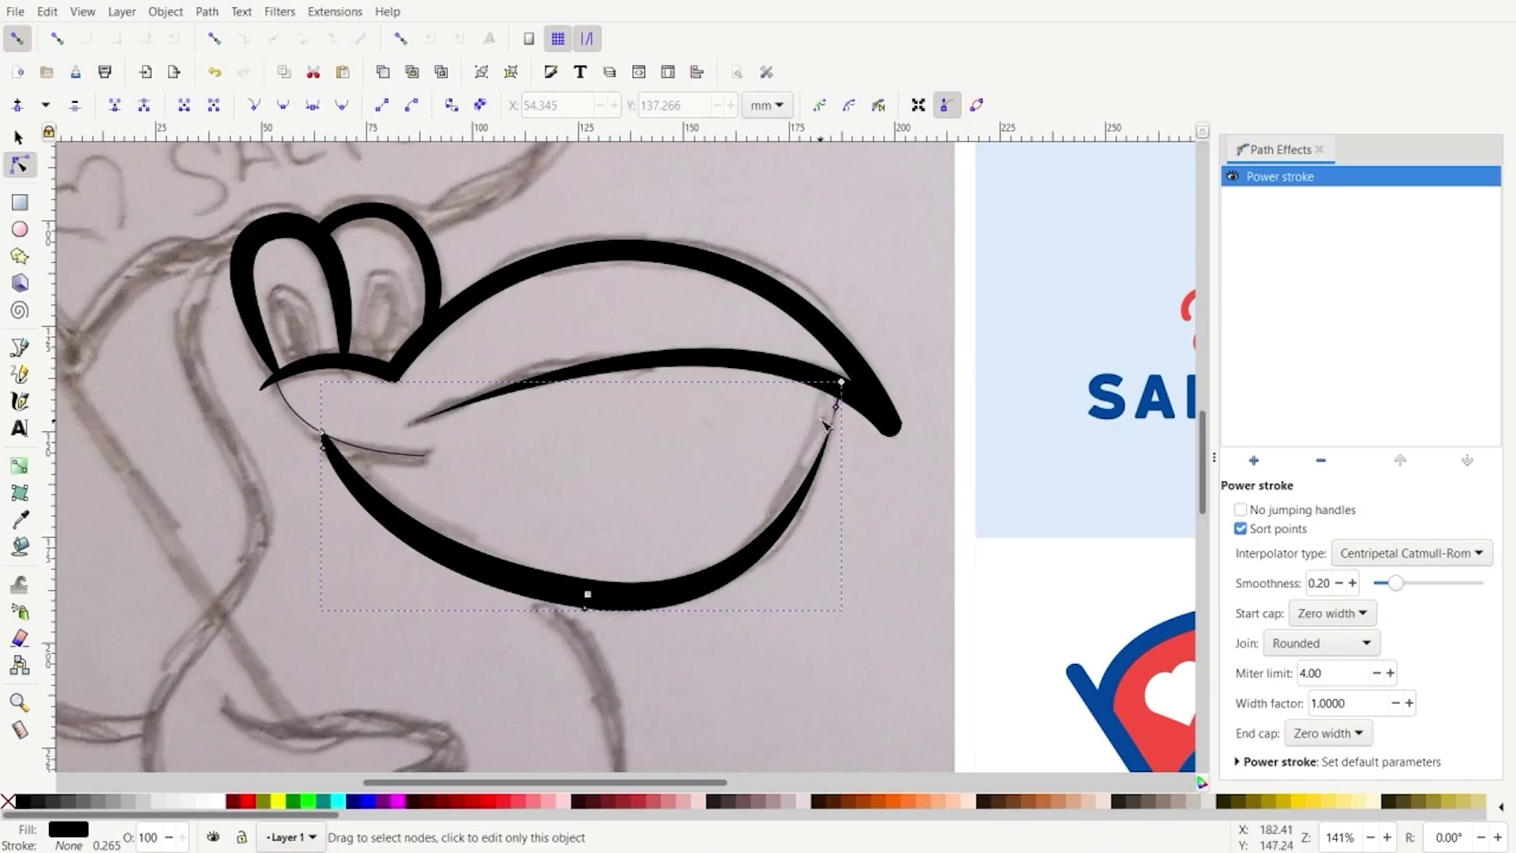
left_click_drag(837, 409, 852, 420)
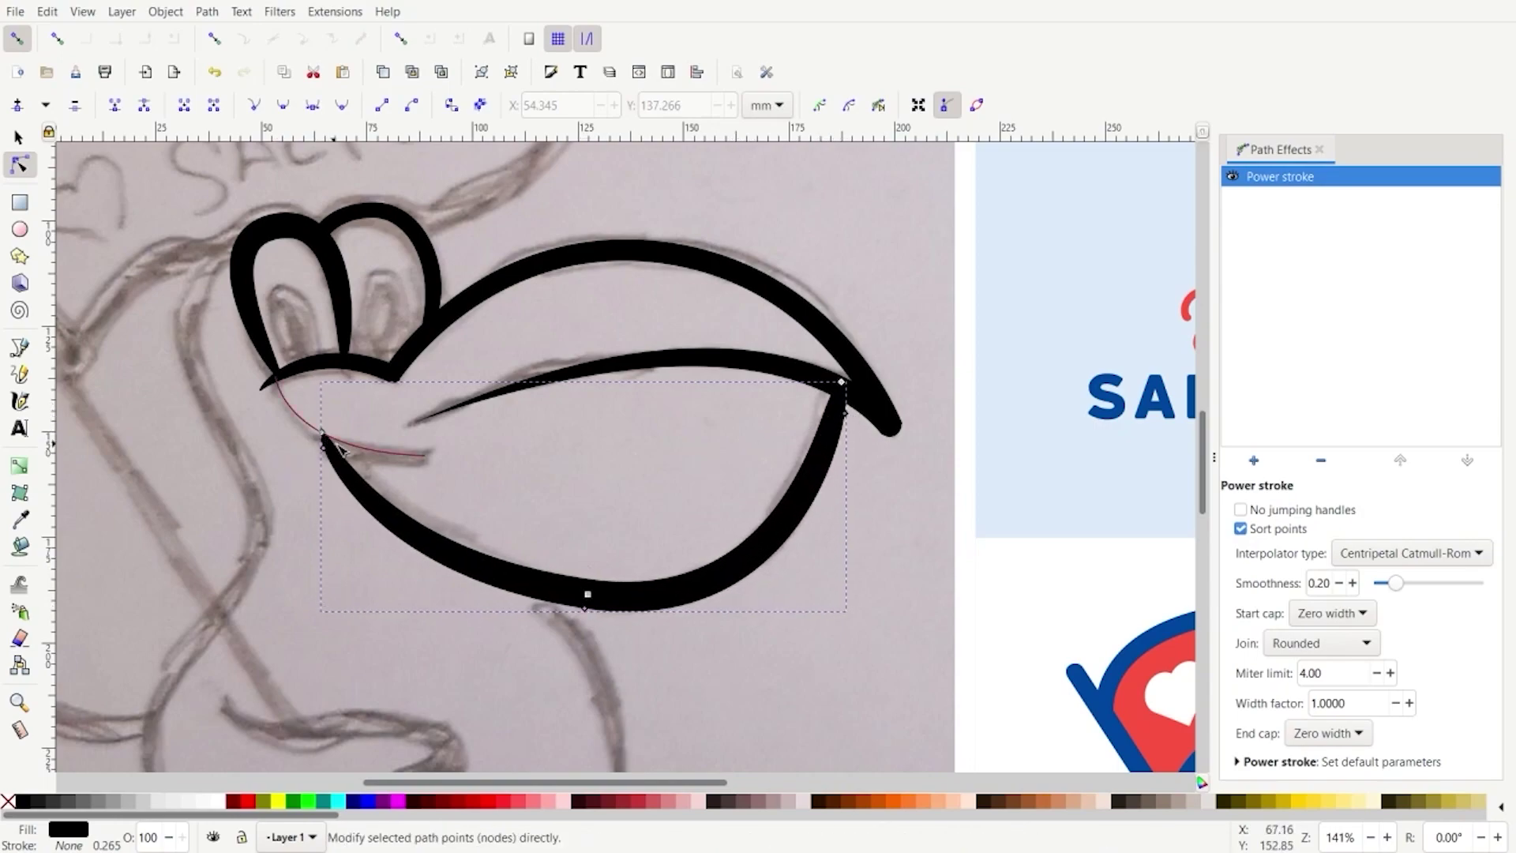
left_click(369, 456)
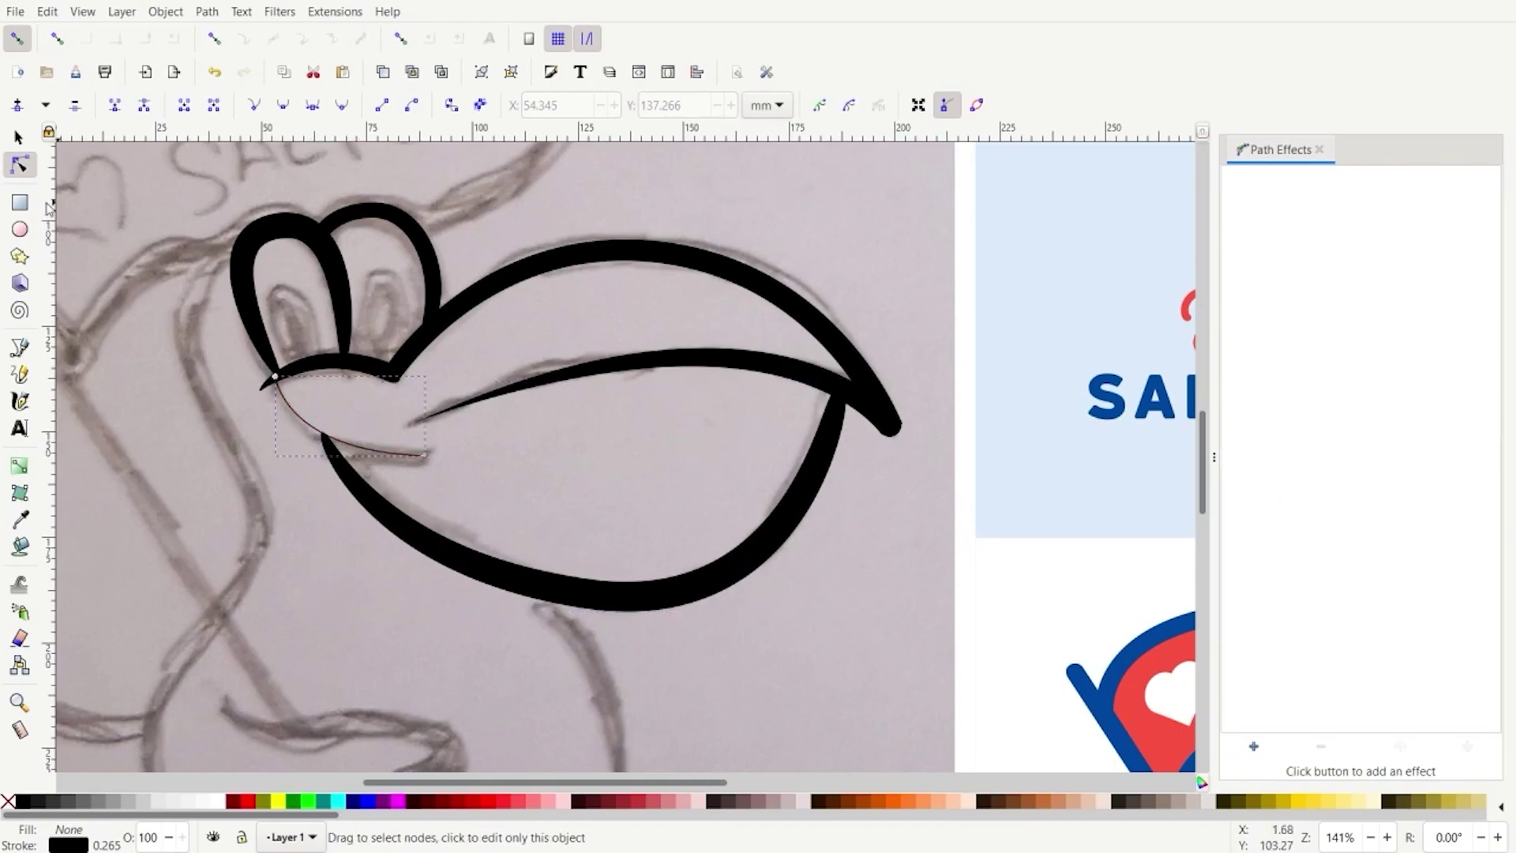
Apply Power stroke to the short under-eye curve and drag its width knot to thicken it
left_click(1253, 746)
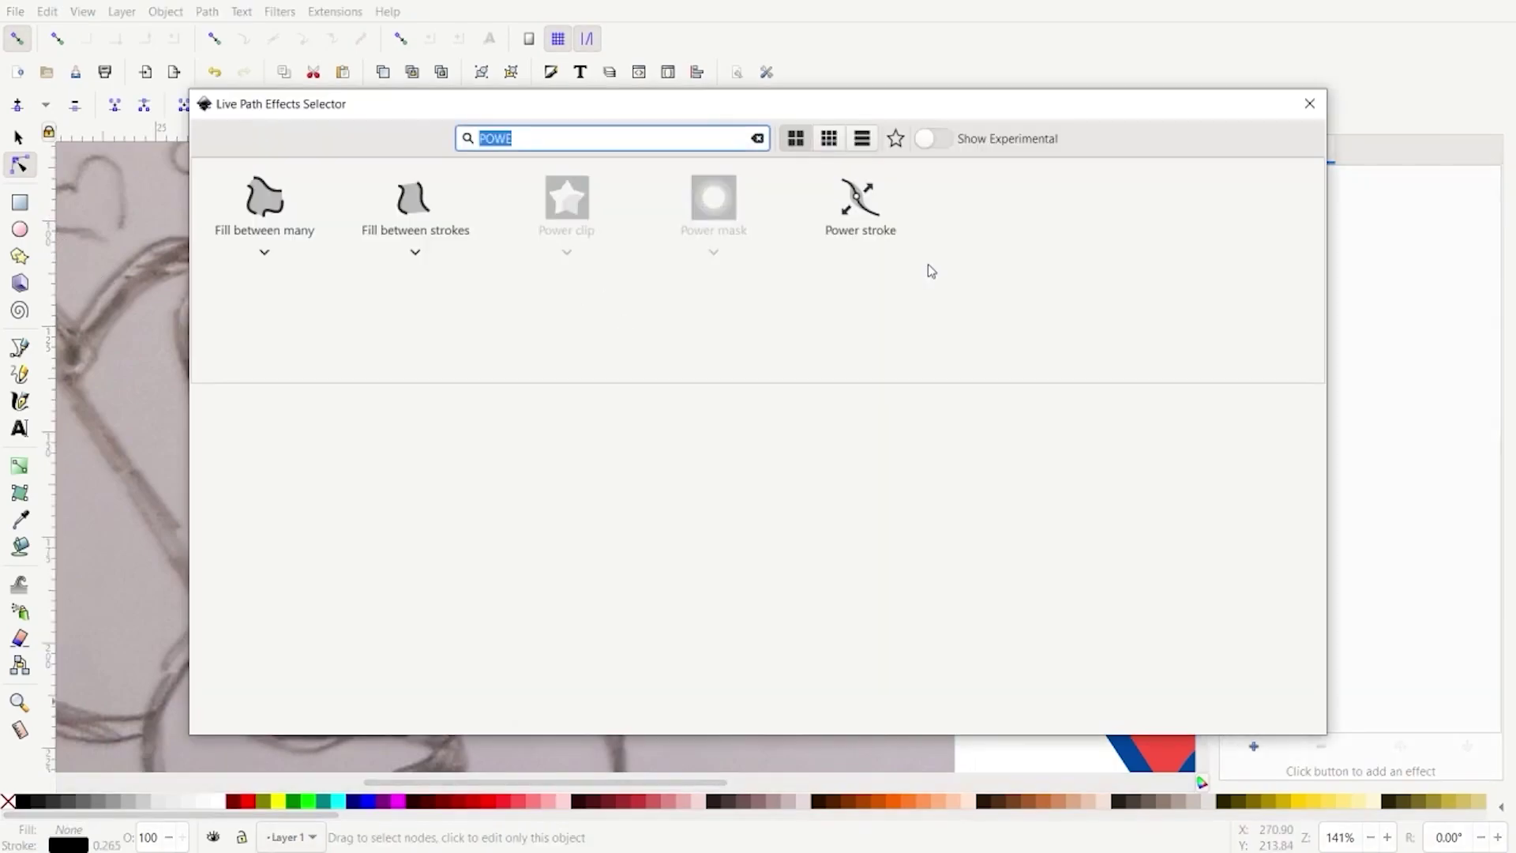
left_click(859, 204)
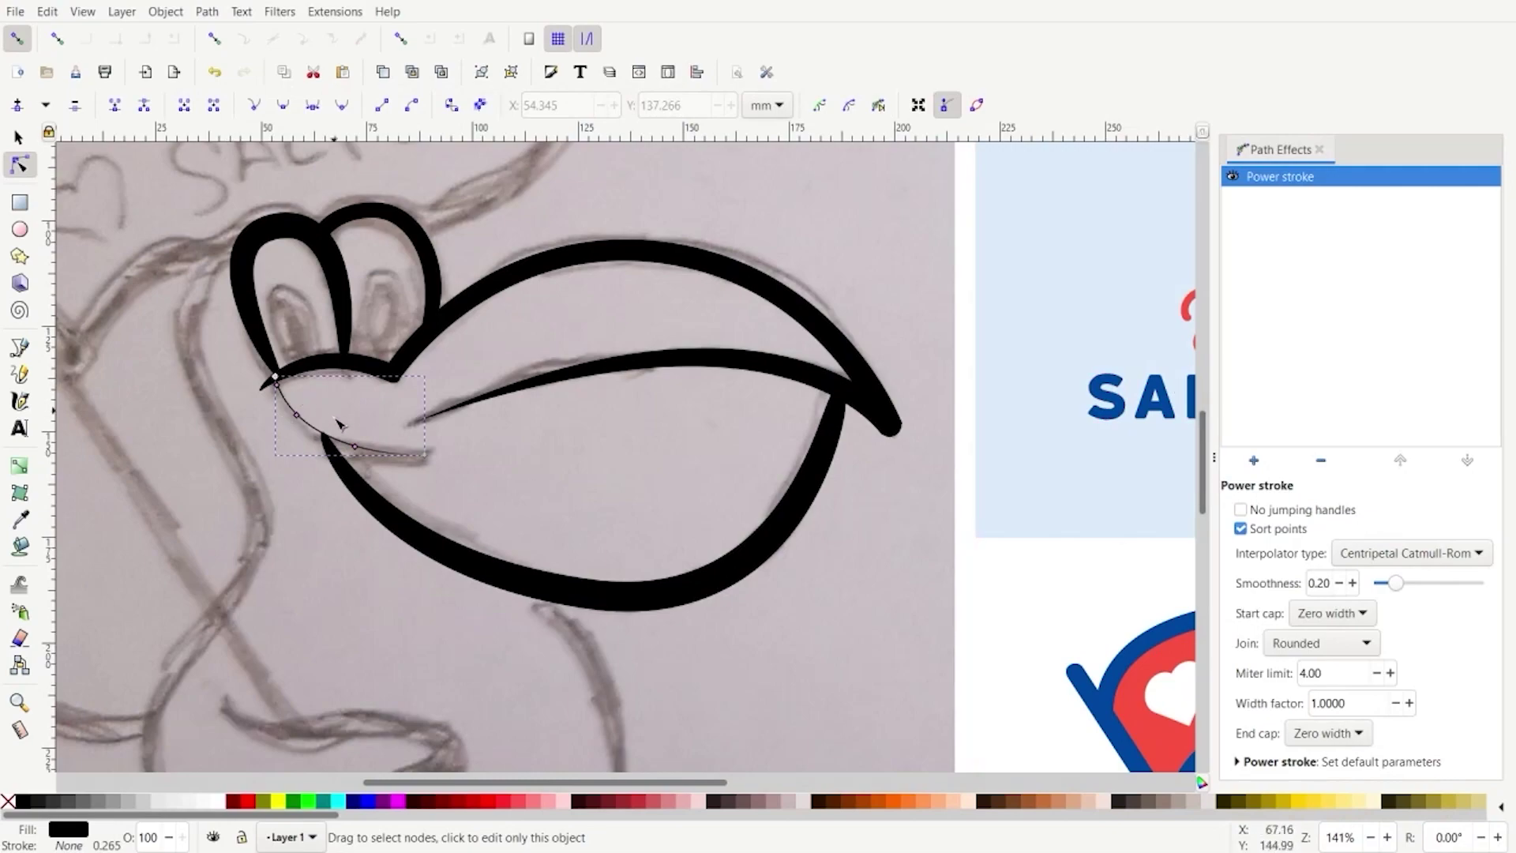
mouse_move(356, 452)
left_mouse_down()
mouse_move(289, 421)
mouse_move(266, 384)
left_mouse_up()
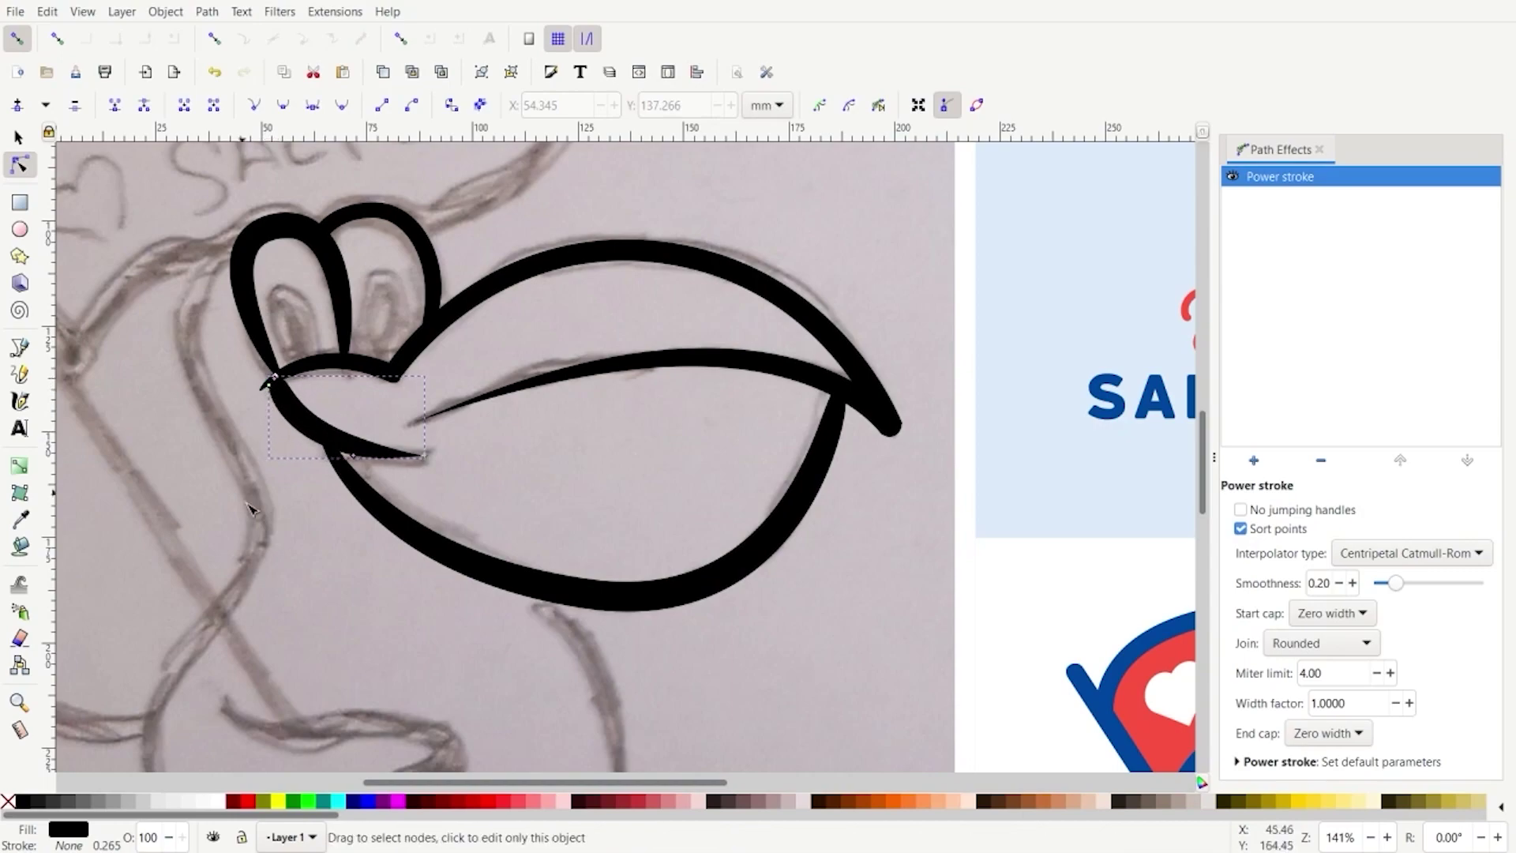
Deselect the curve and close the Path Effects panel to widen the canvas
left_click(311, 542)
scroll(937, 548, "down", 2)
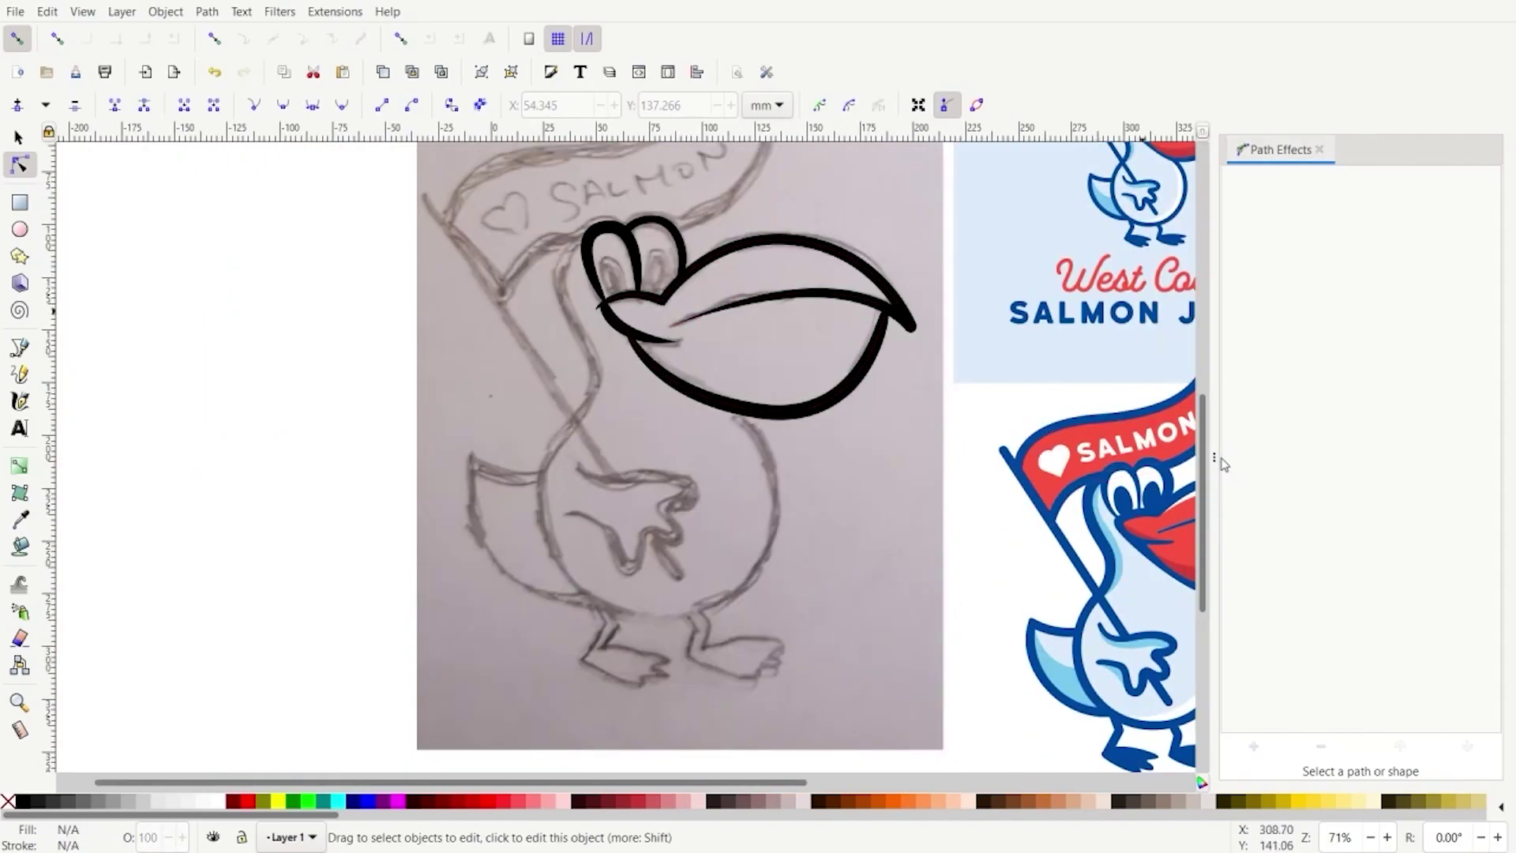
left_click_drag(1214, 458, 1500, 462)
scroll(559, 241, "up", 2)
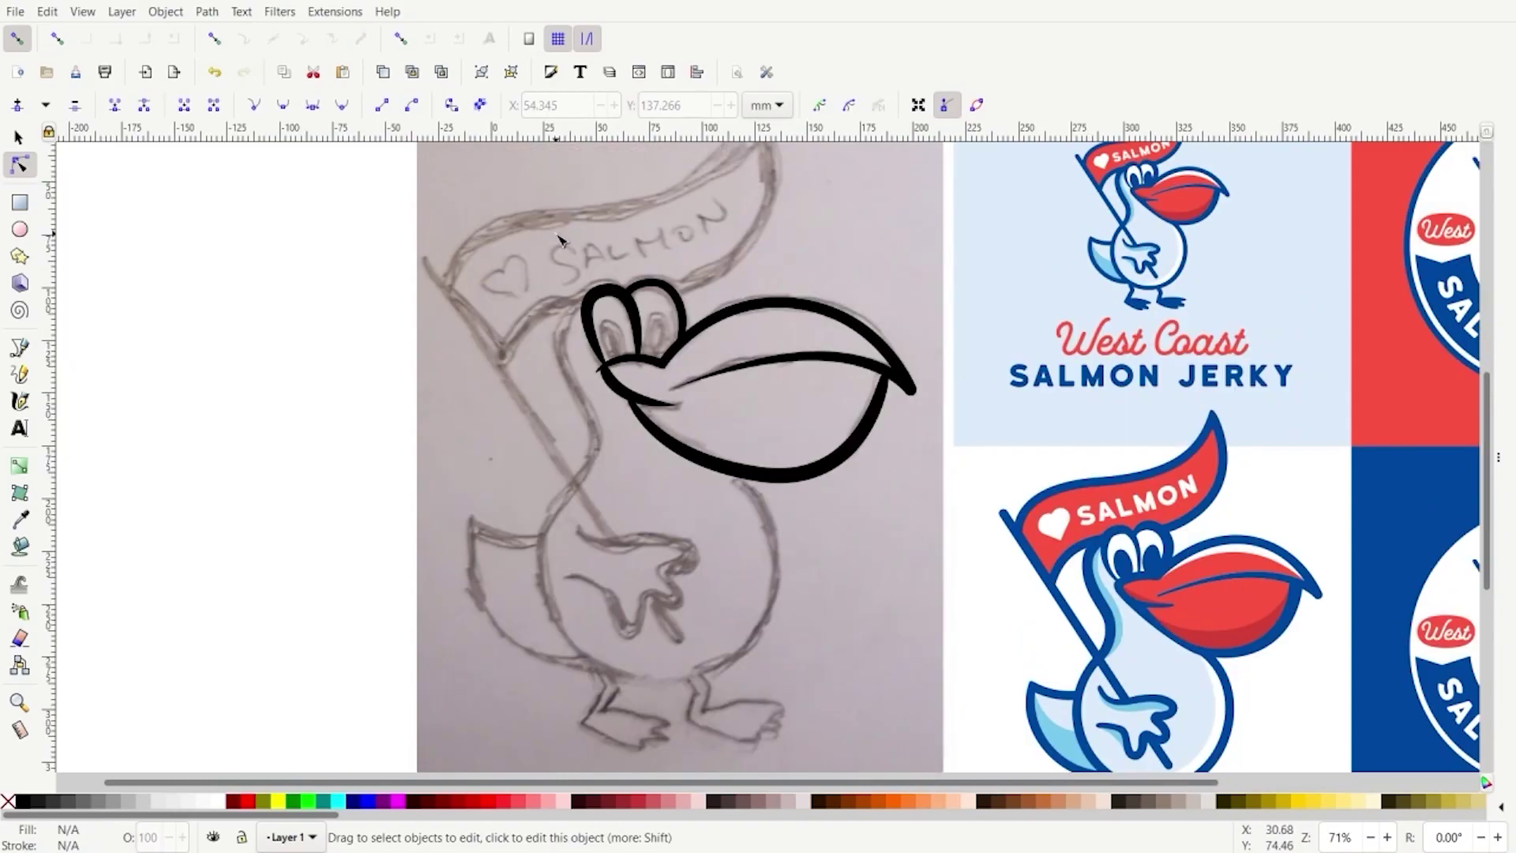
left_click(19, 349)
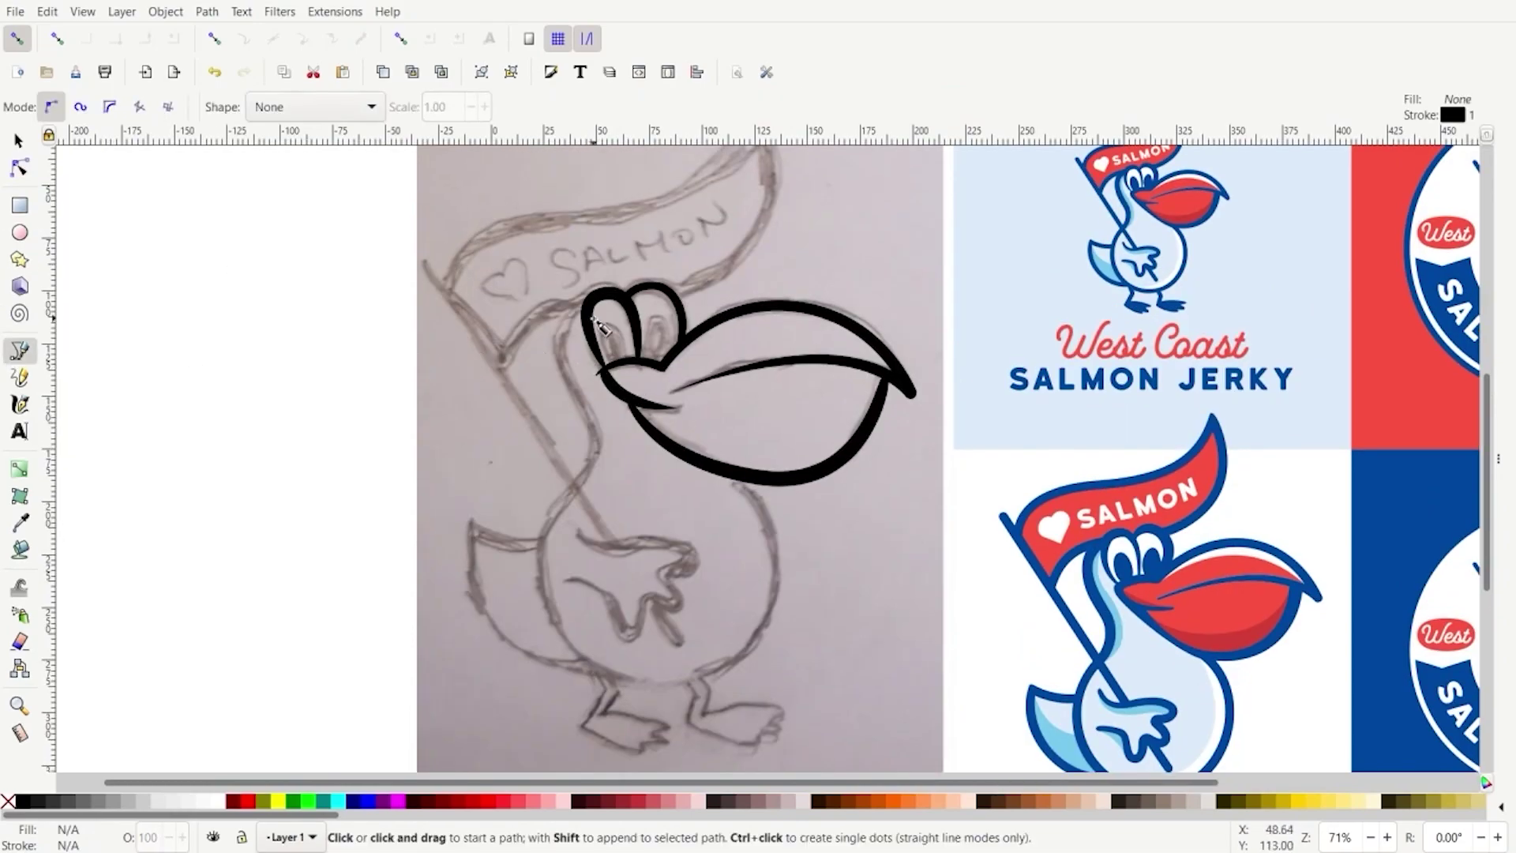
scroll(598, 322, "up", 2)
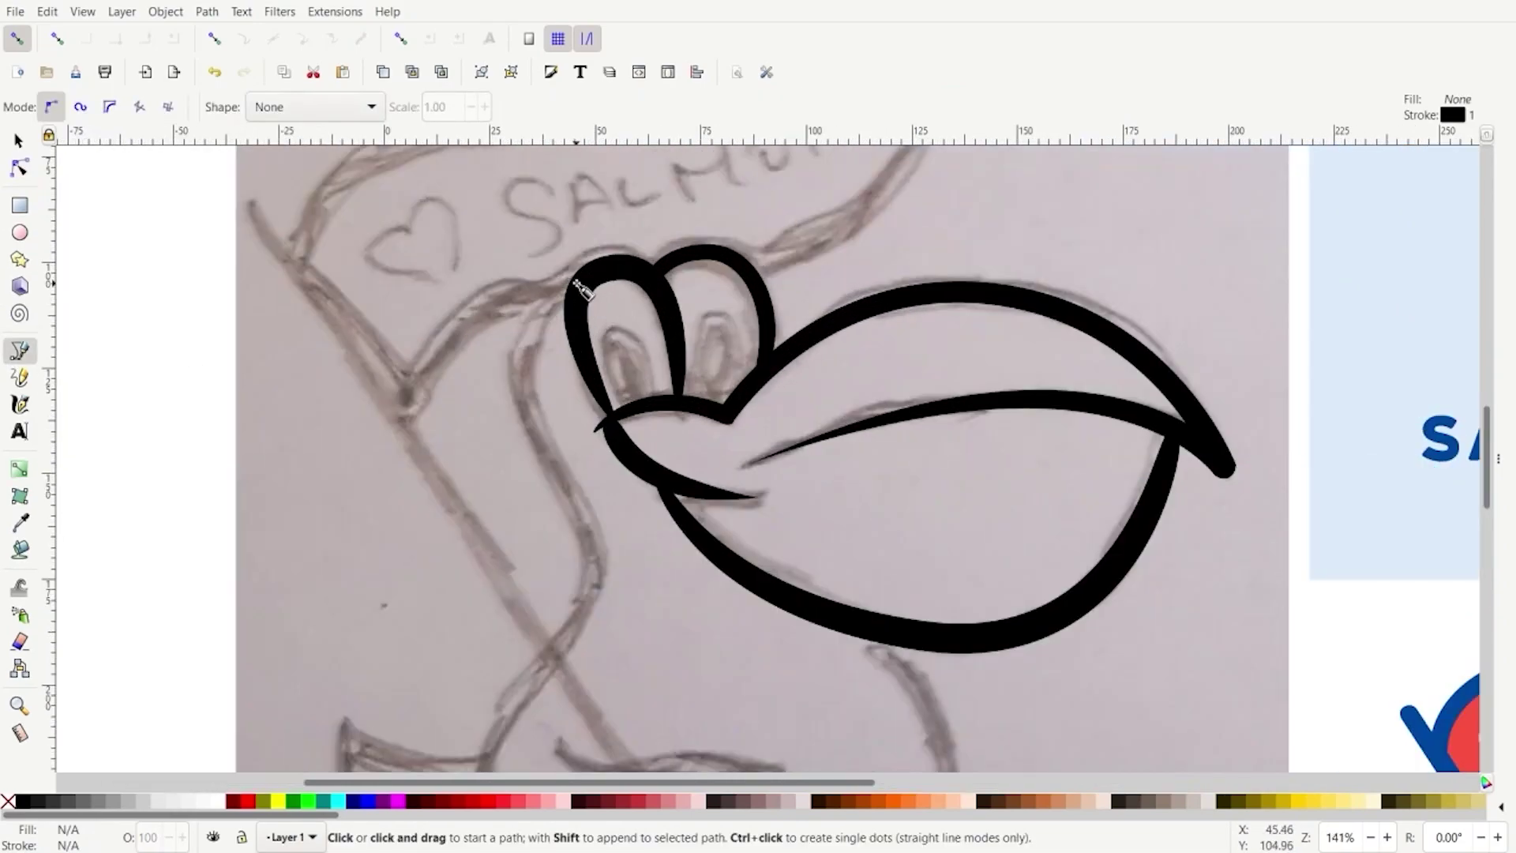
Trace the neck's left side from the top of the head down to a corner node at its base
left_click(584, 275)
scroll(585, 305, "down", 5)
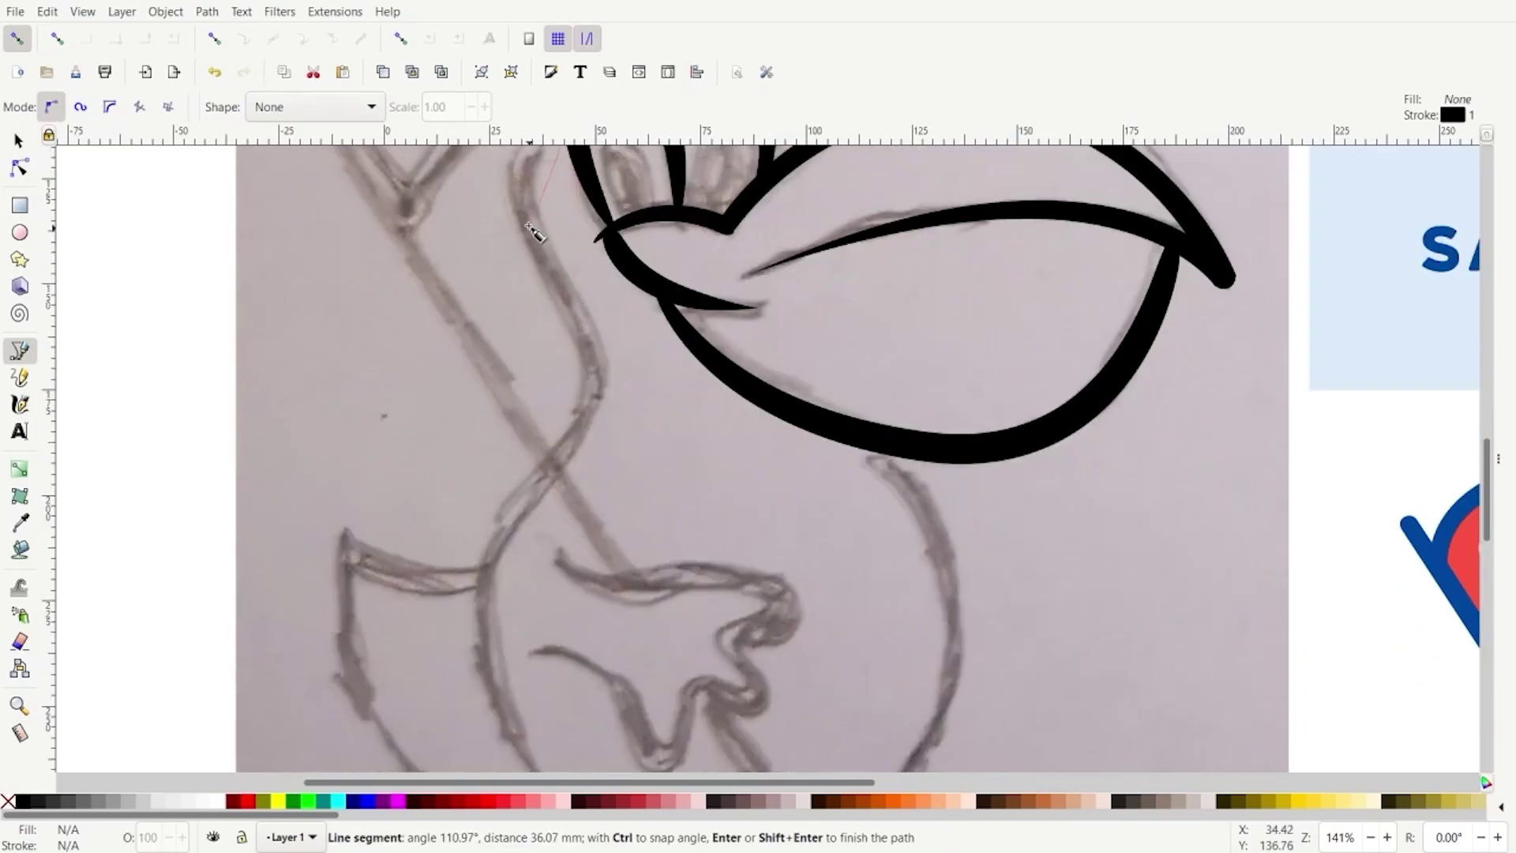
scroll(534, 233, "up", 3)
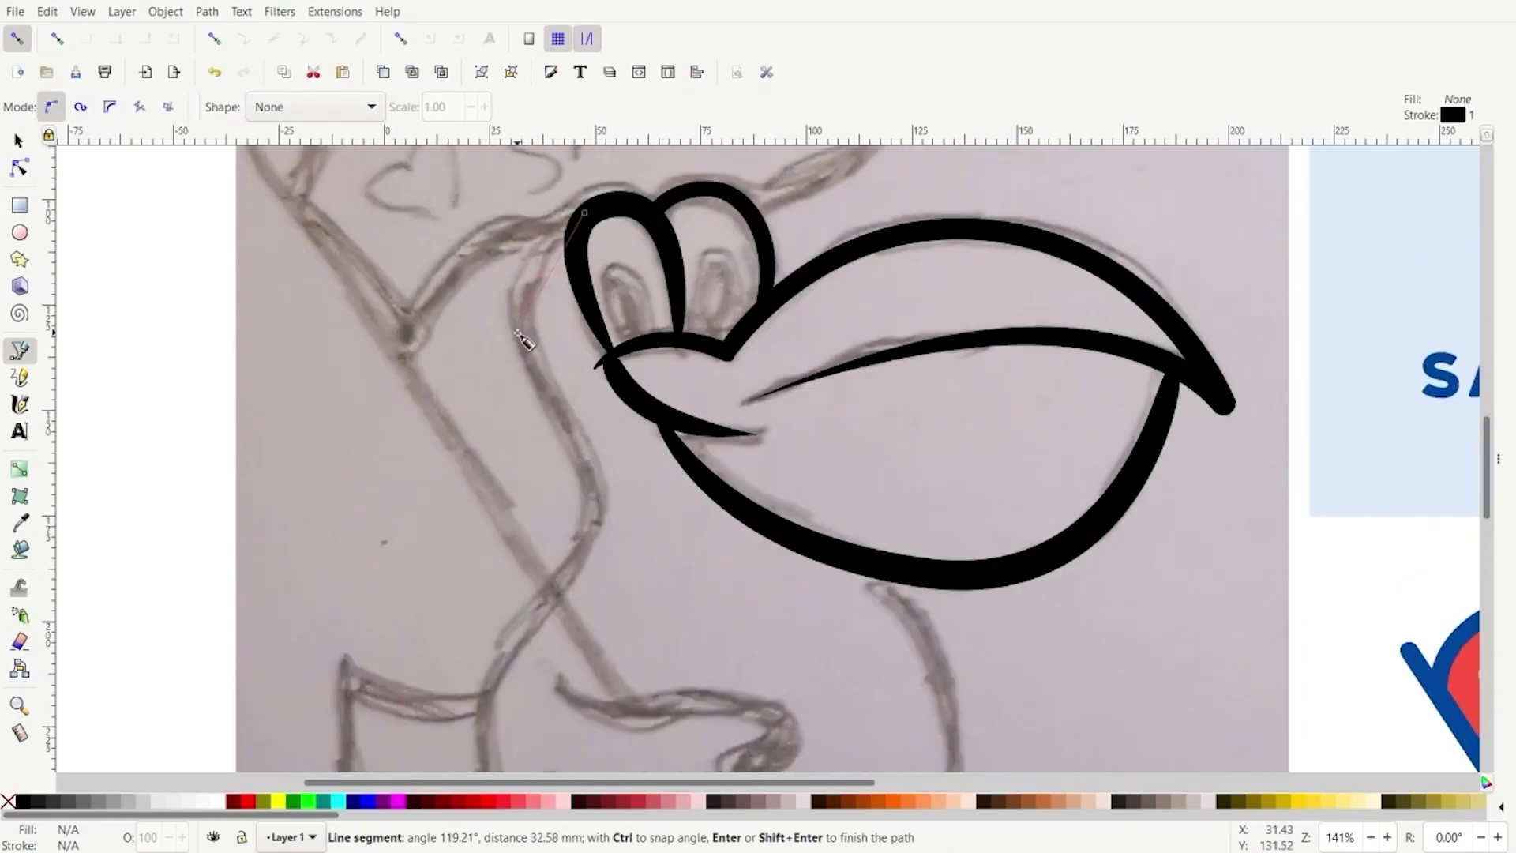
left_click_drag(523, 338, 536, 424)
left_click_drag(590, 491, 583, 545)
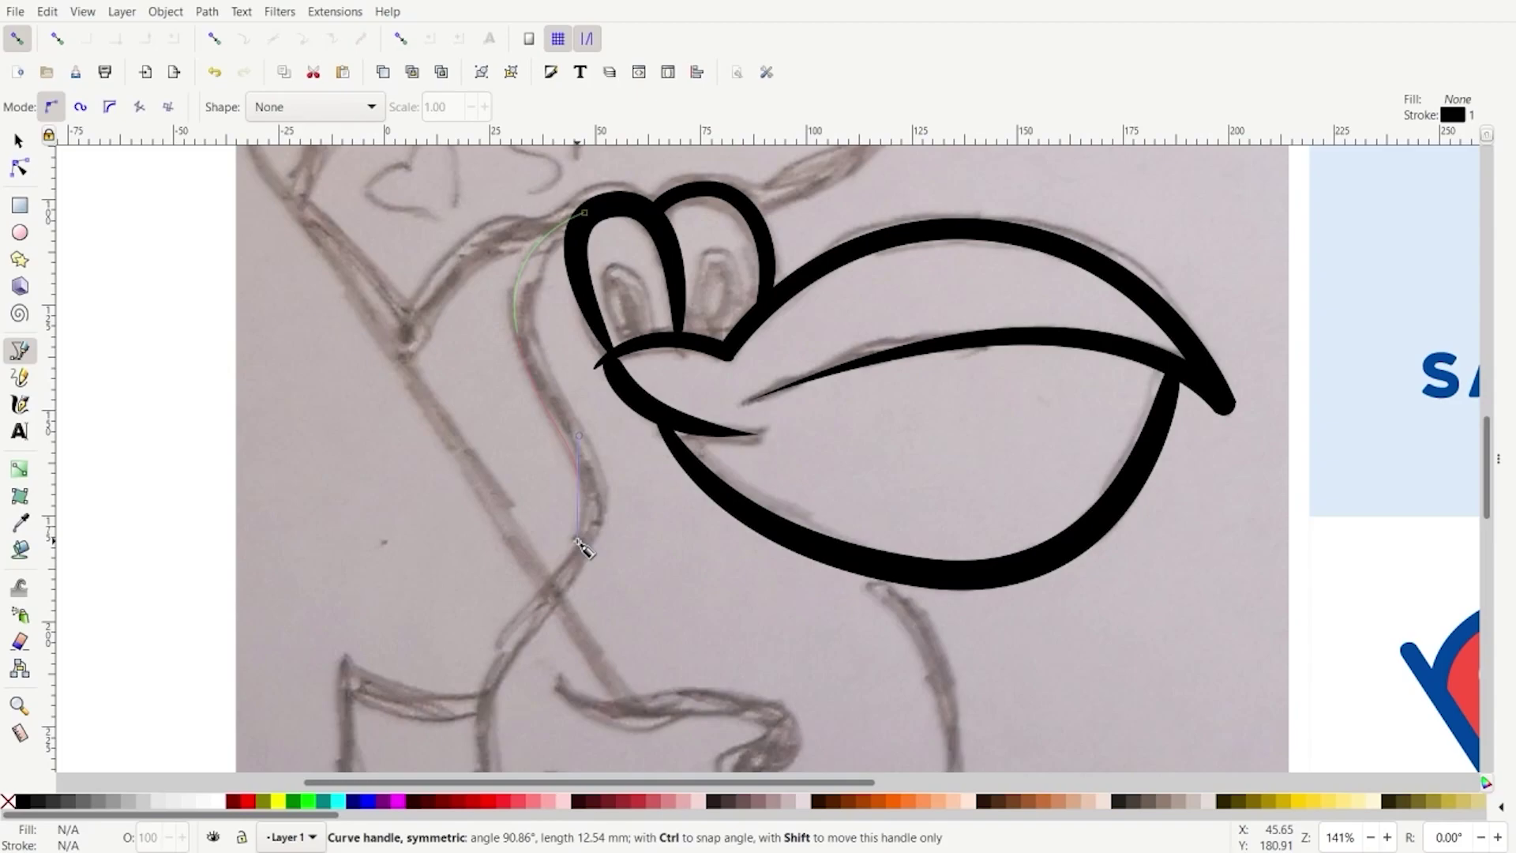
left_click_drag(577, 540, 578, 540)
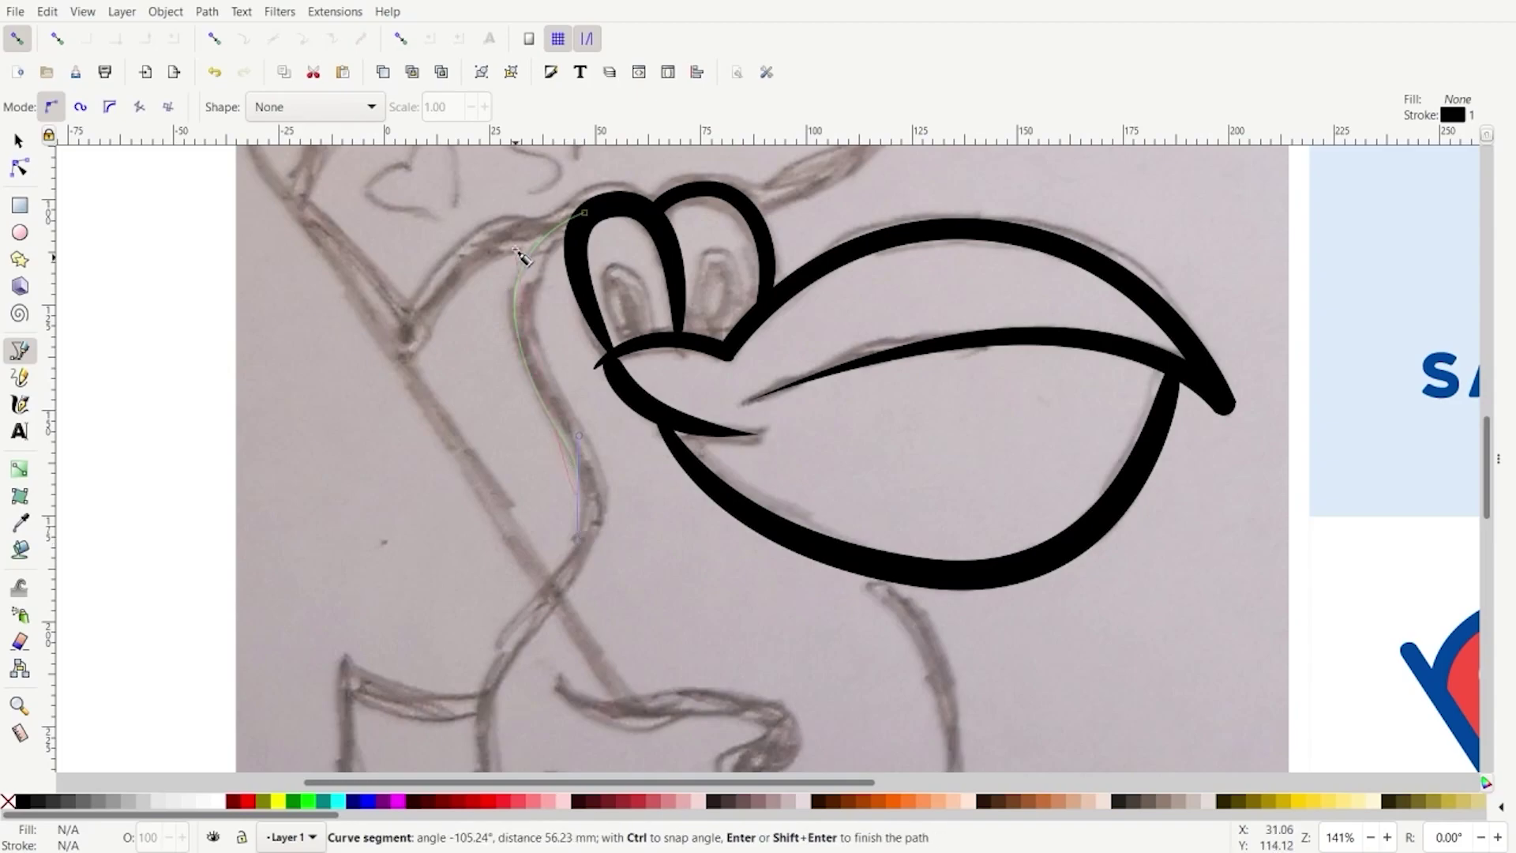
scroll(537, 567, "down", 2)
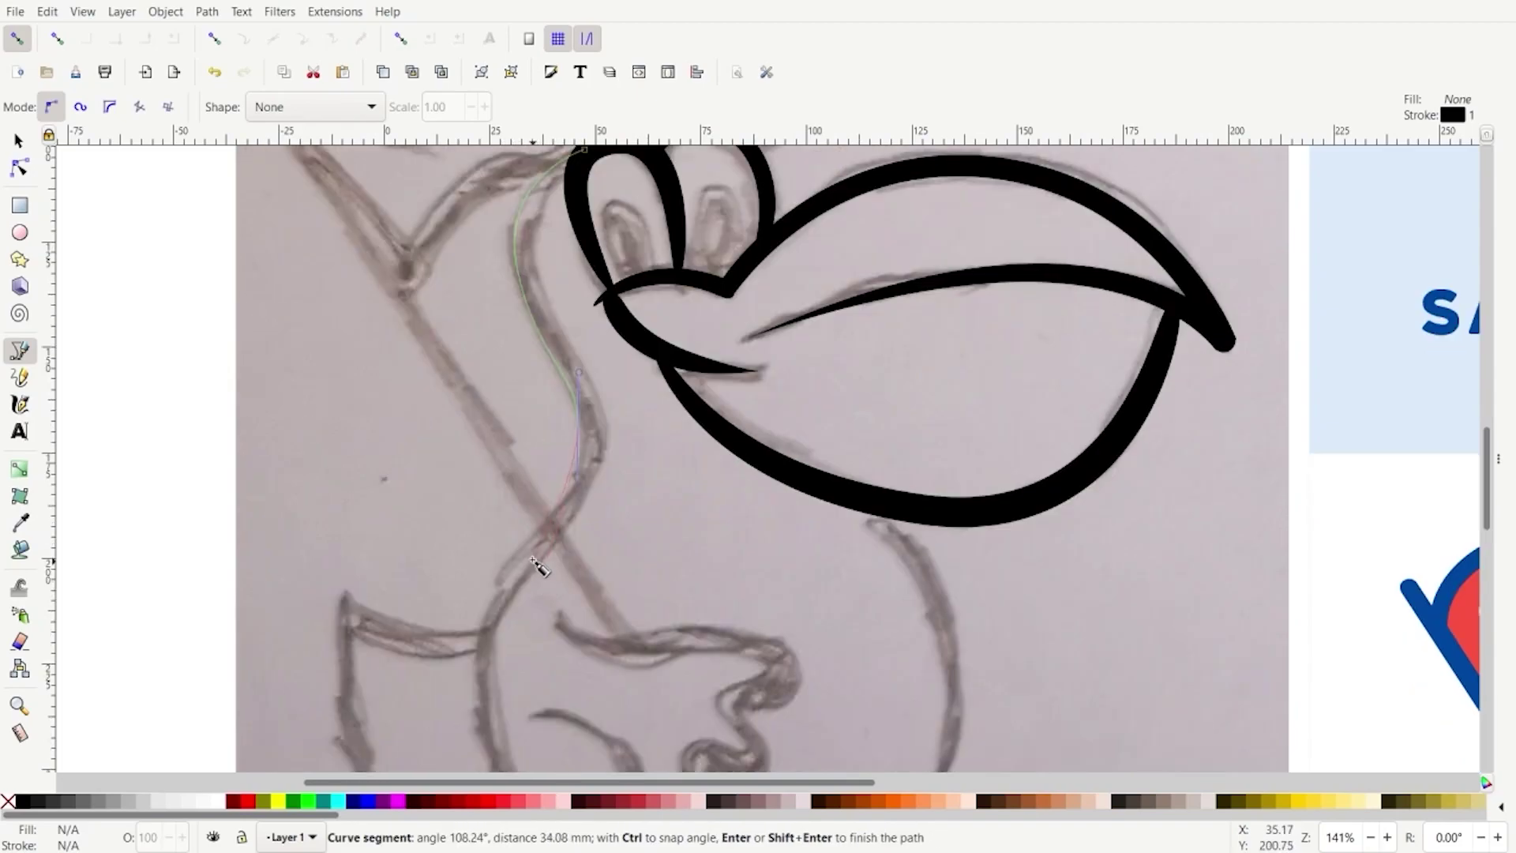
left_click_drag(514, 568, 490, 715)
scroll(490, 621, "down", 2)
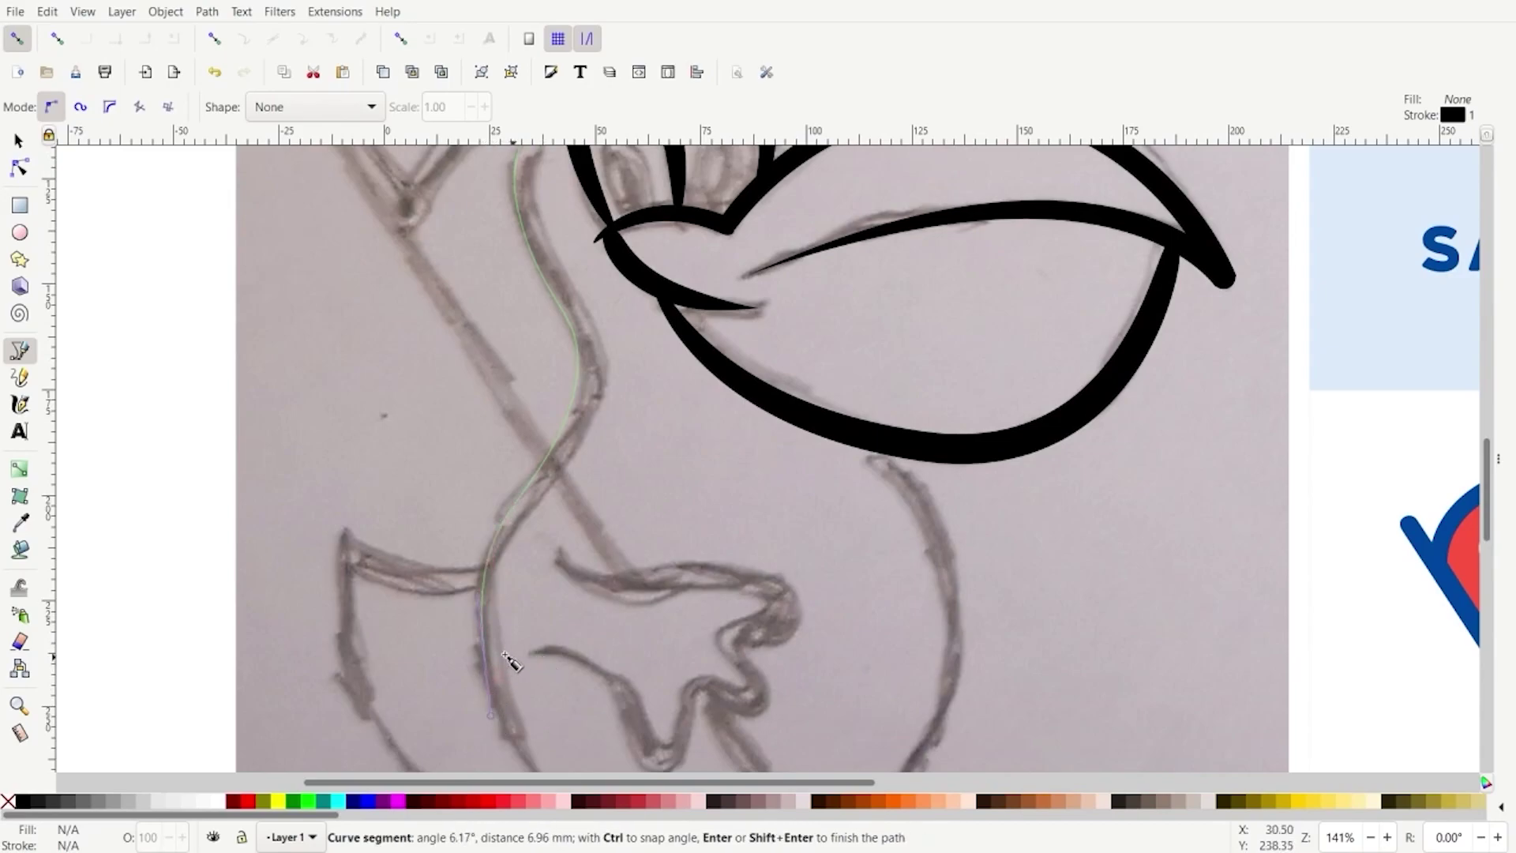
left_click(484, 652)
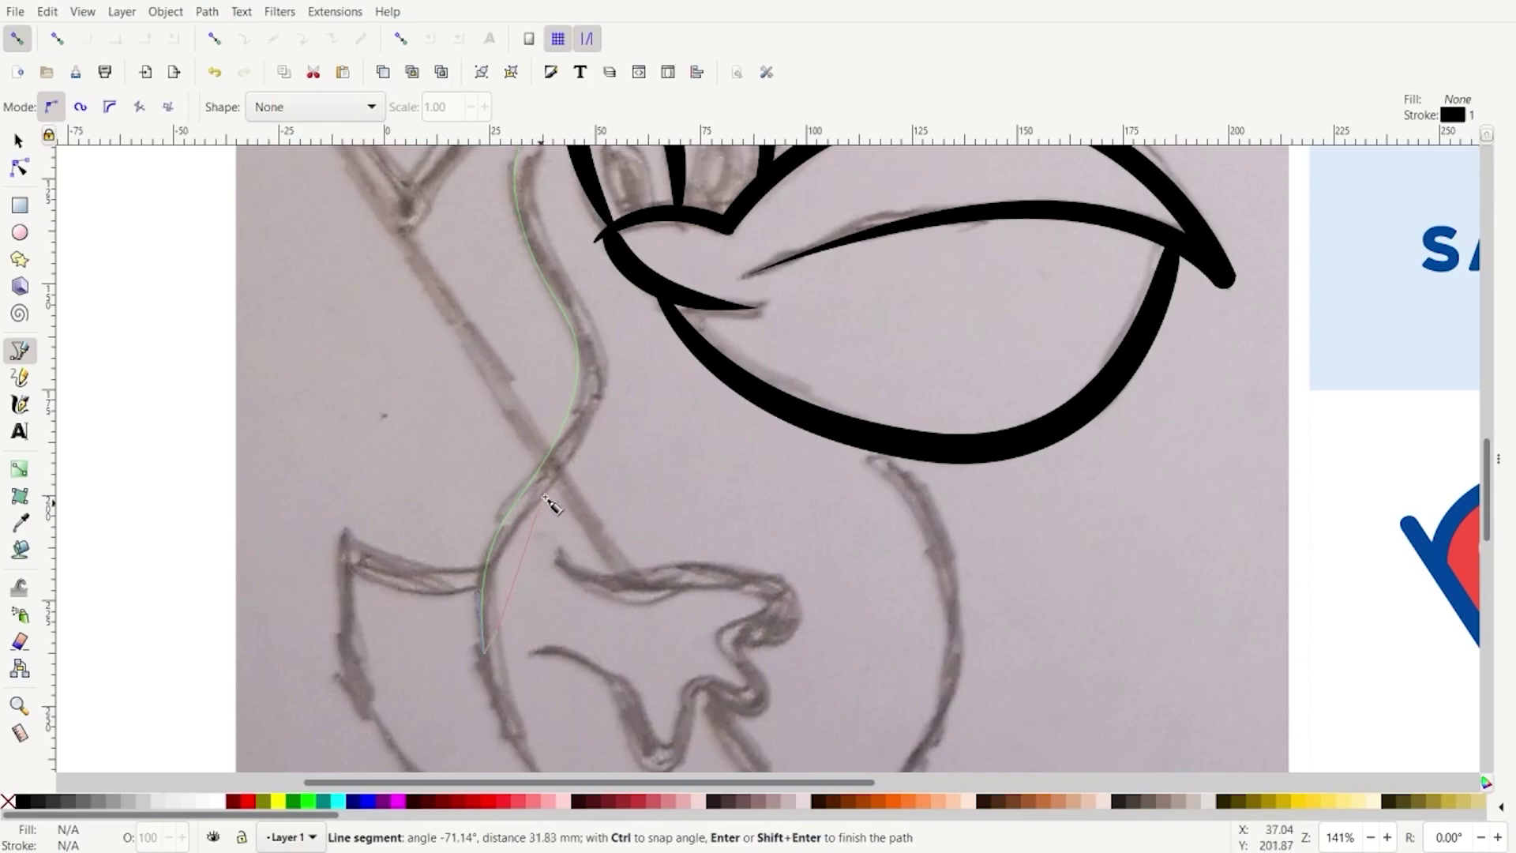
Curve the neck outline back up its right side to the head
left_click_drag(557, 499, 614, 419)
left_click_drag(584, 309, 561, 257)
scroll(559, 254, "up", 2)
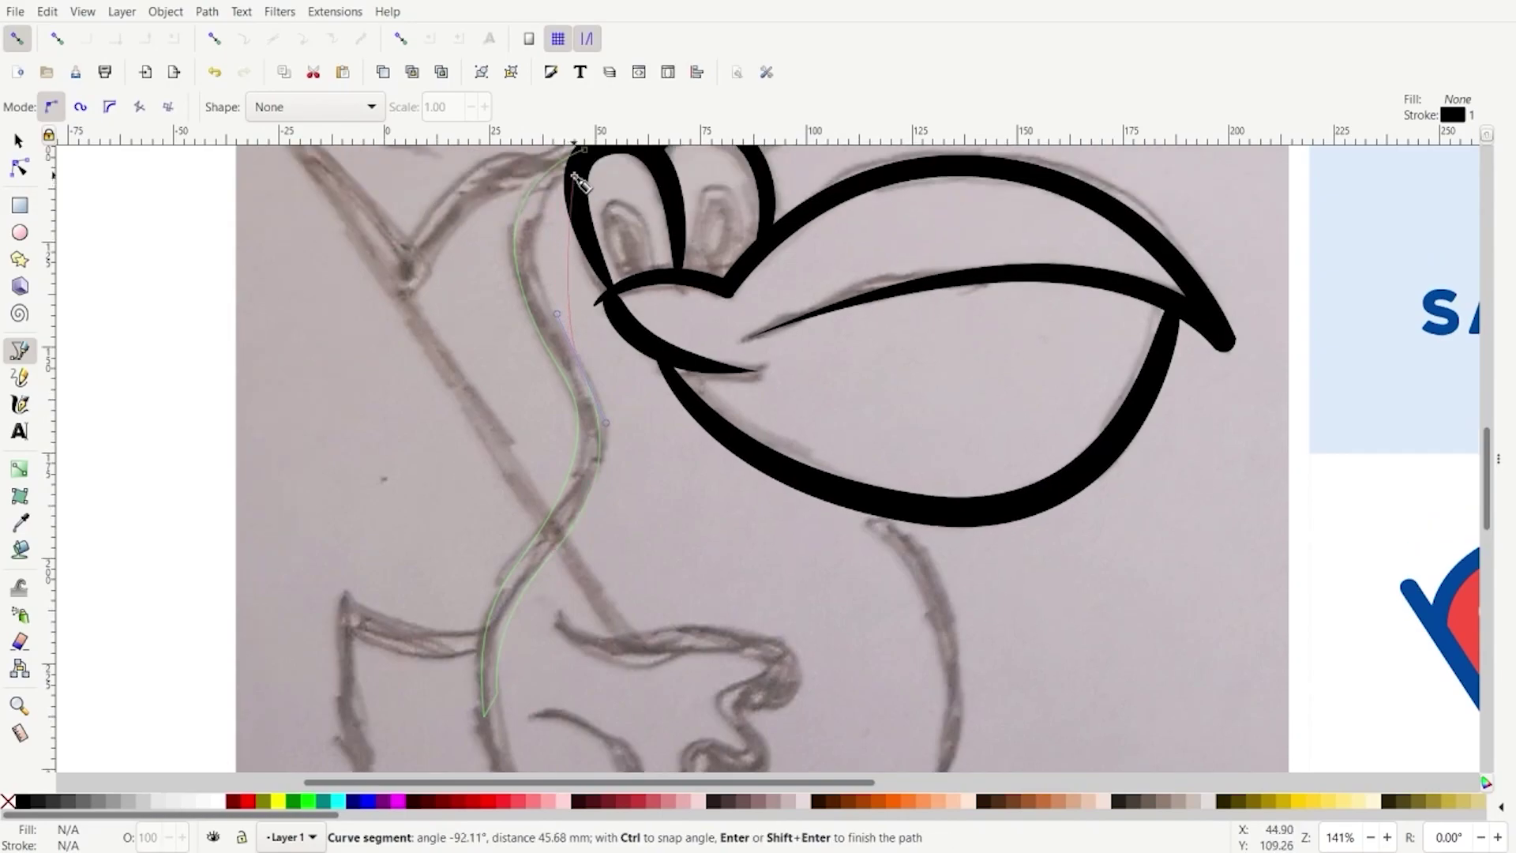
mouse_move(574, 174)
left_mouse_down()
mouse_move(659, 130)
mouse_move(592, 145)
mouse_move(654, 123)
left_mouse_up()
scroll(582, 169, "up", 6)
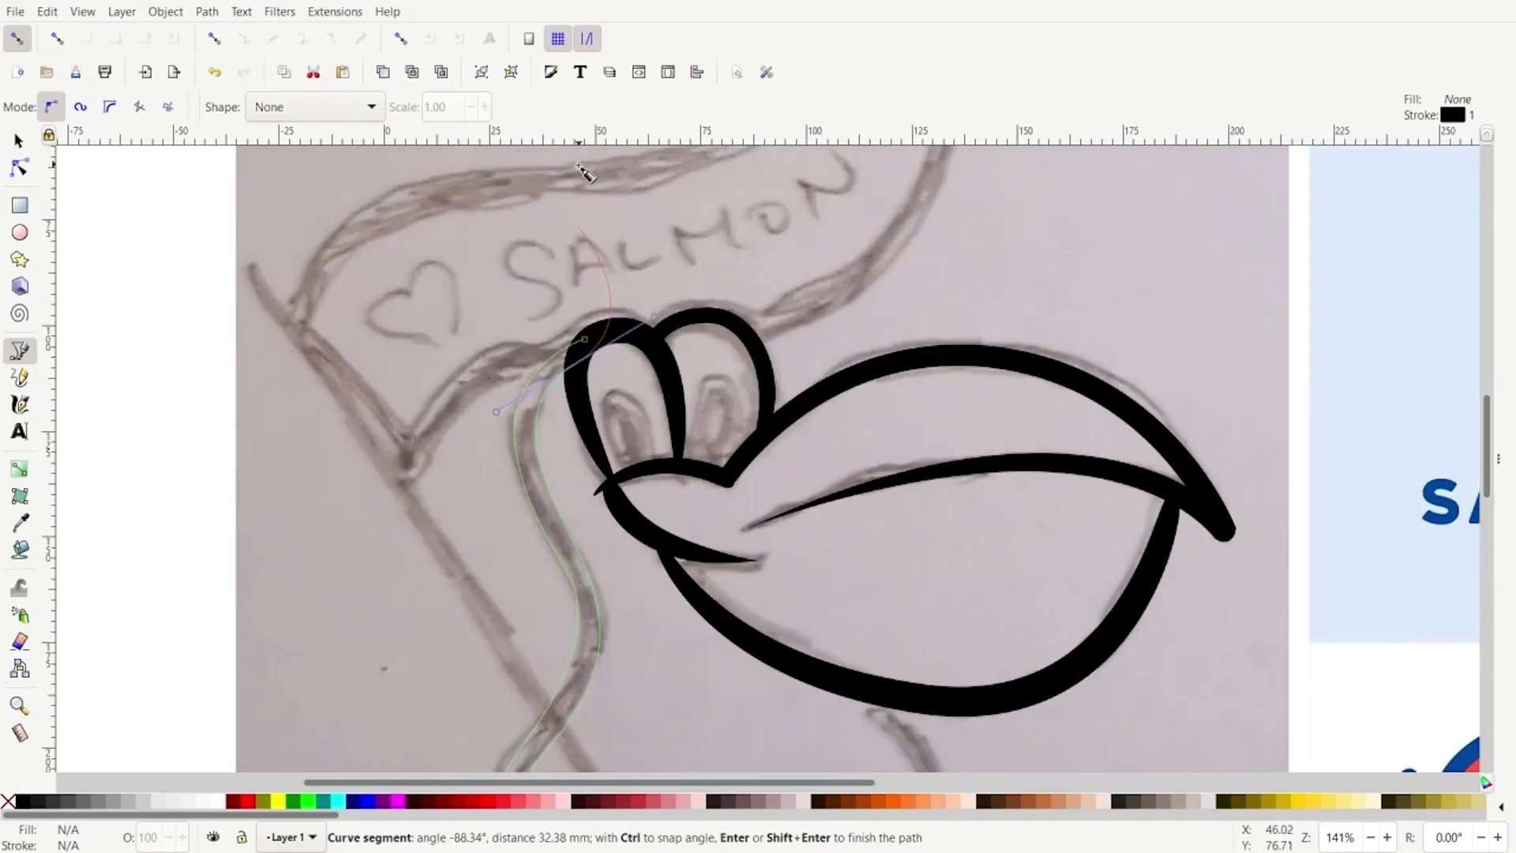
Close the neck path and make it solid black with no stroke
left_click(582, 339)
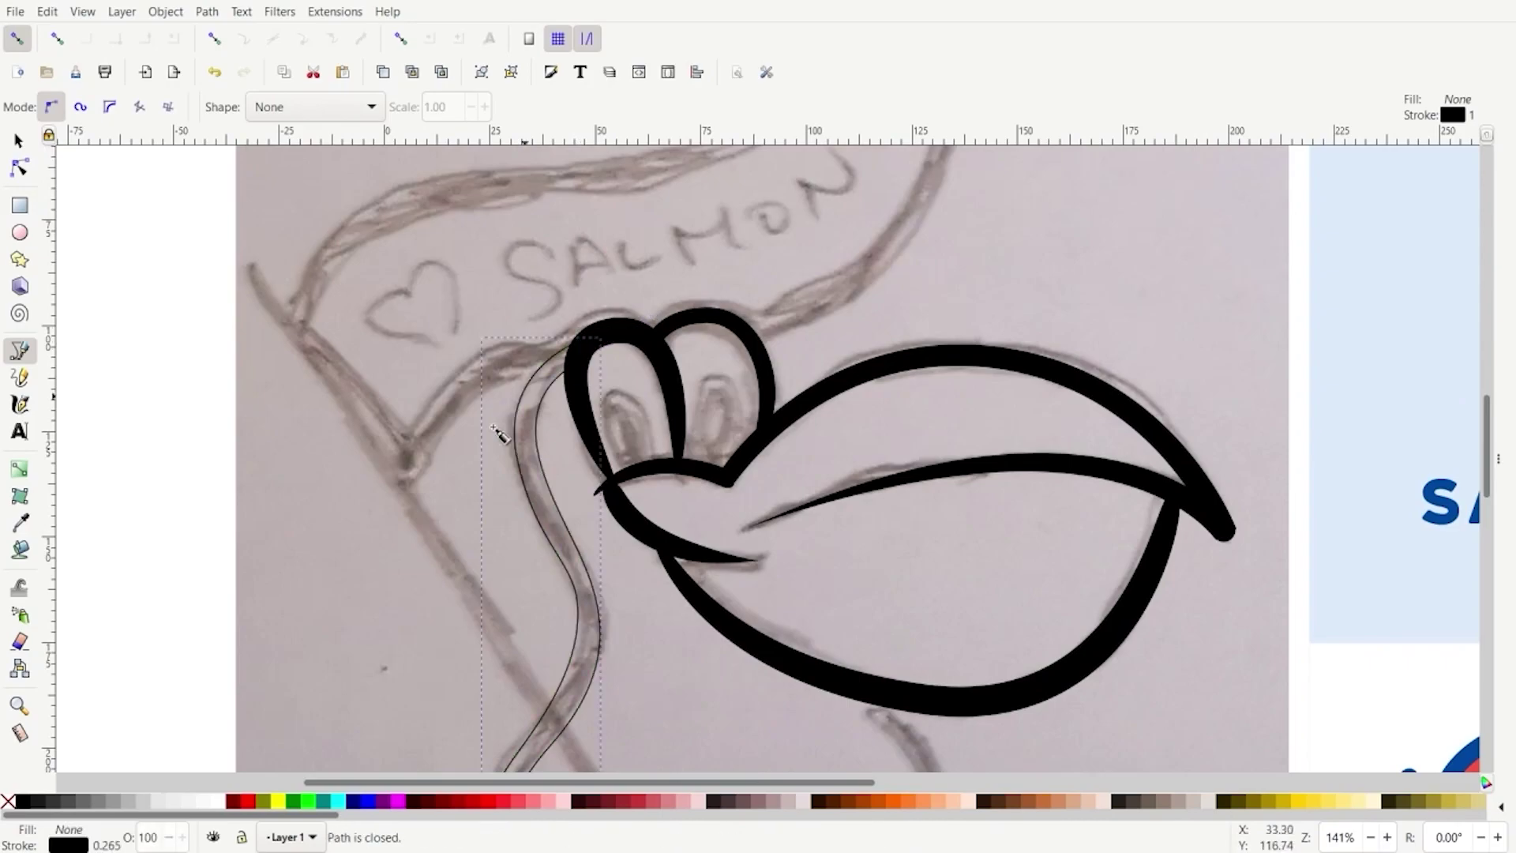
scroll(566, 440, "down", 8)
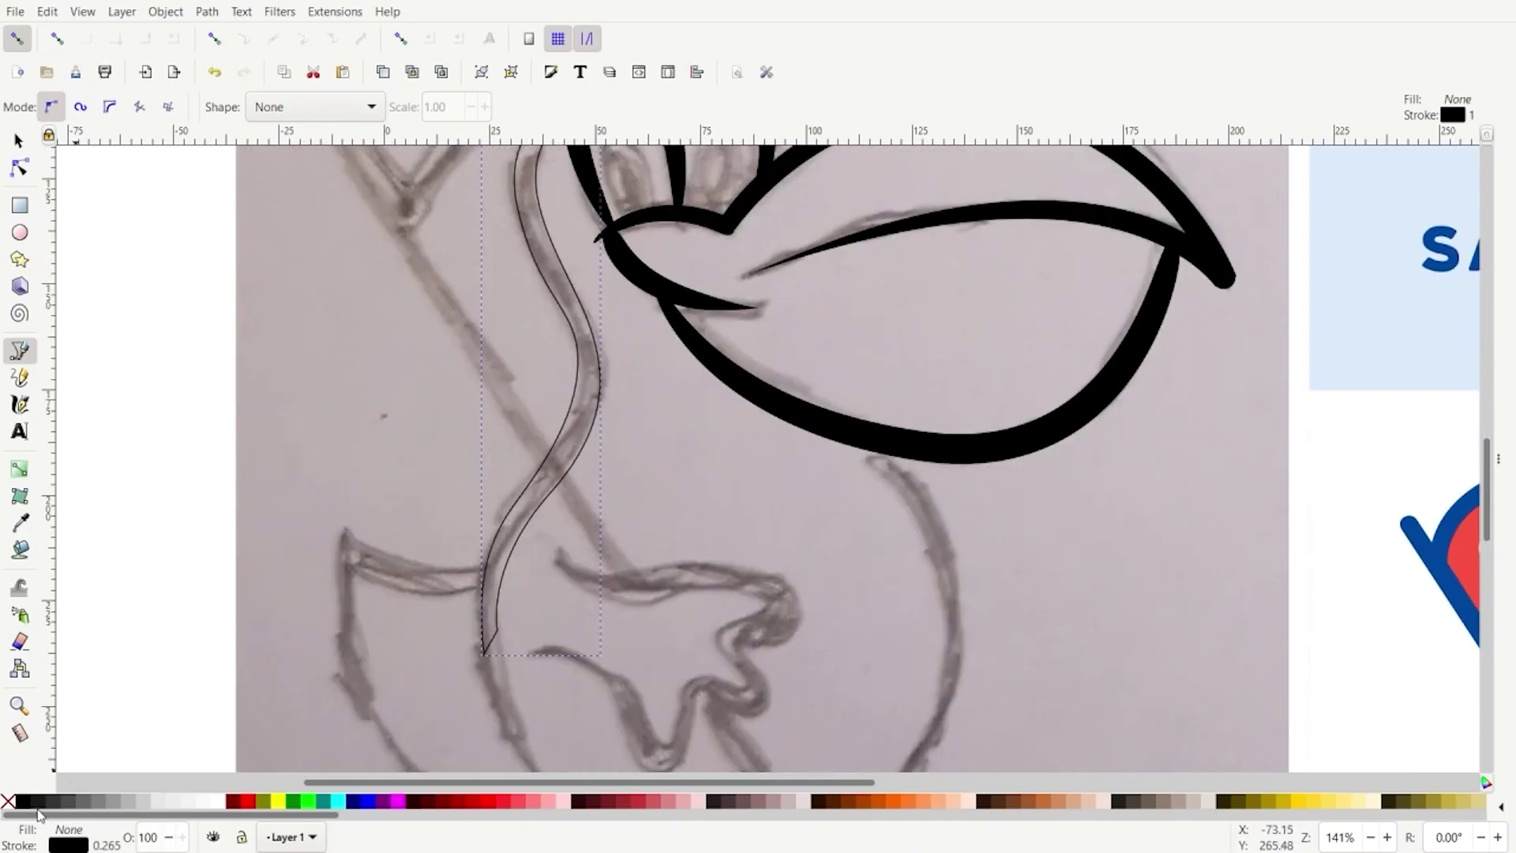
left_click(20, 805)
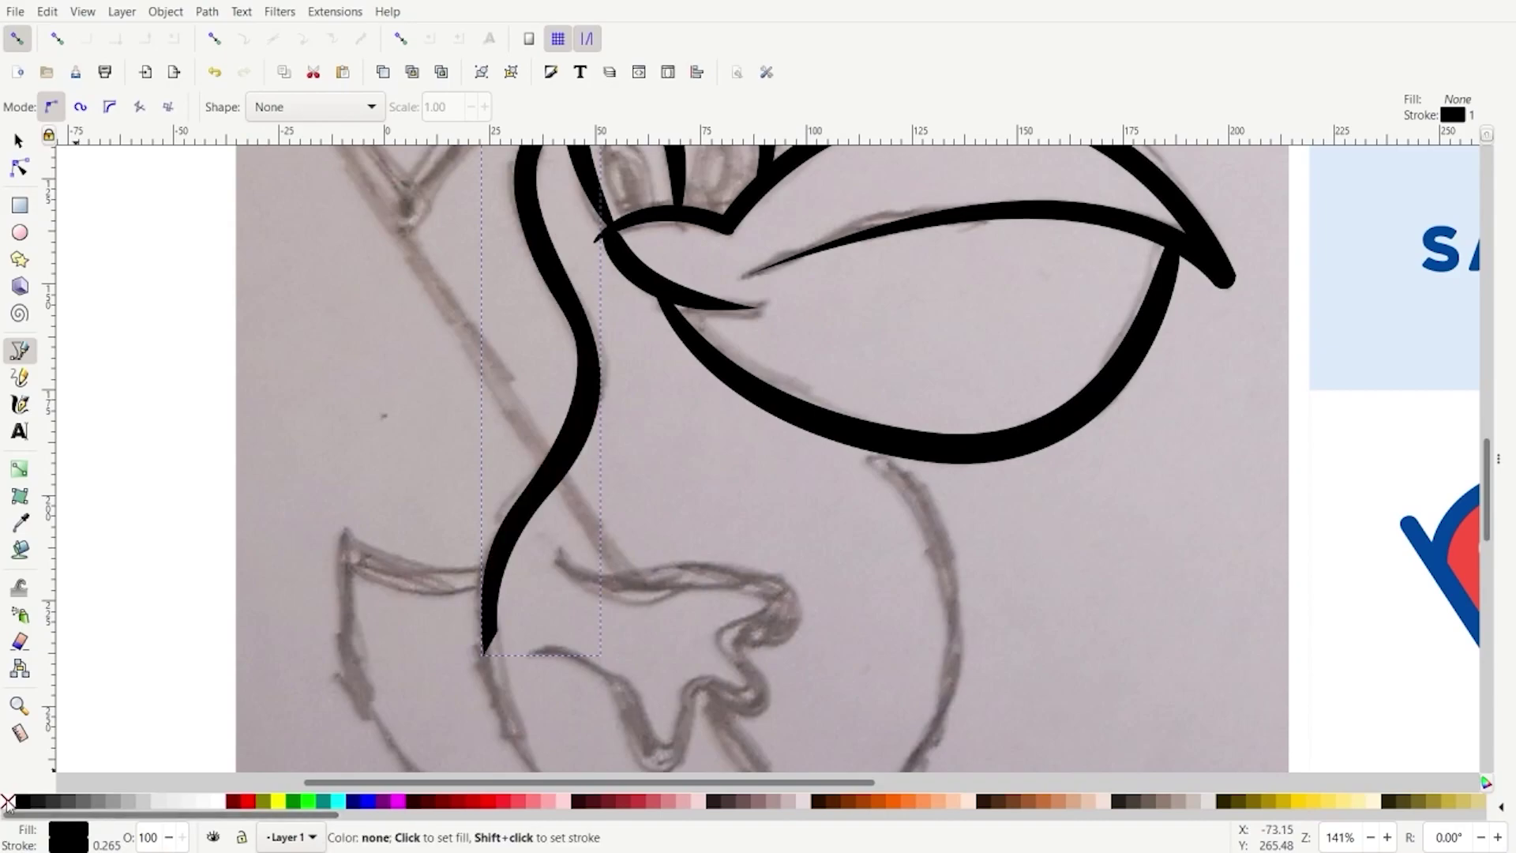
left_click(7, 802, "shift")
scroll(484, 253, "up", 4)
Adjust the neck's nodes and bends so the black S-curve follows the pencil neck line
left_click(20, 167)
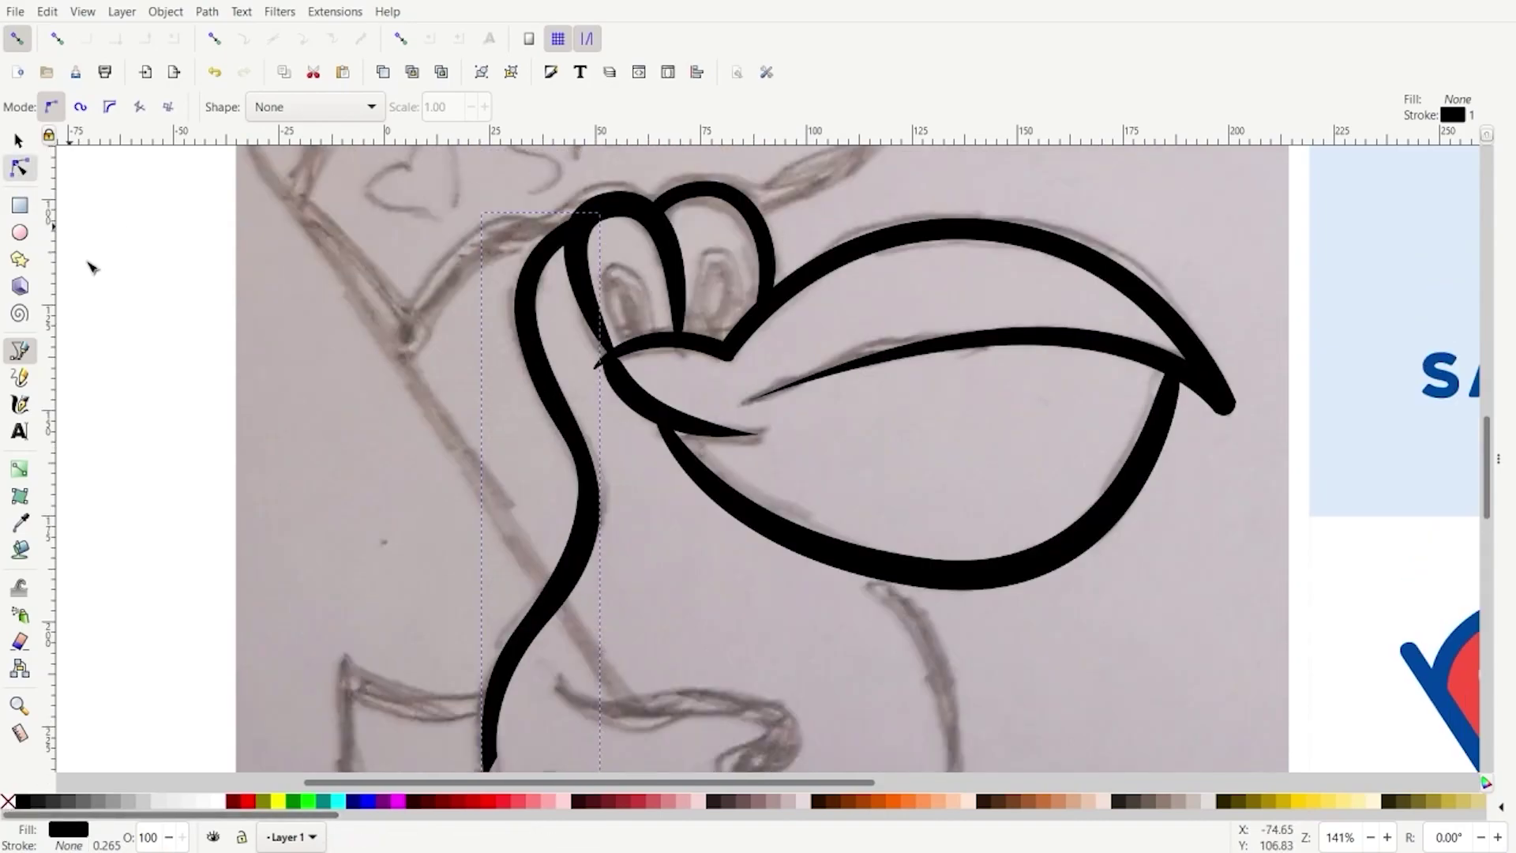
left_click(581, 429)
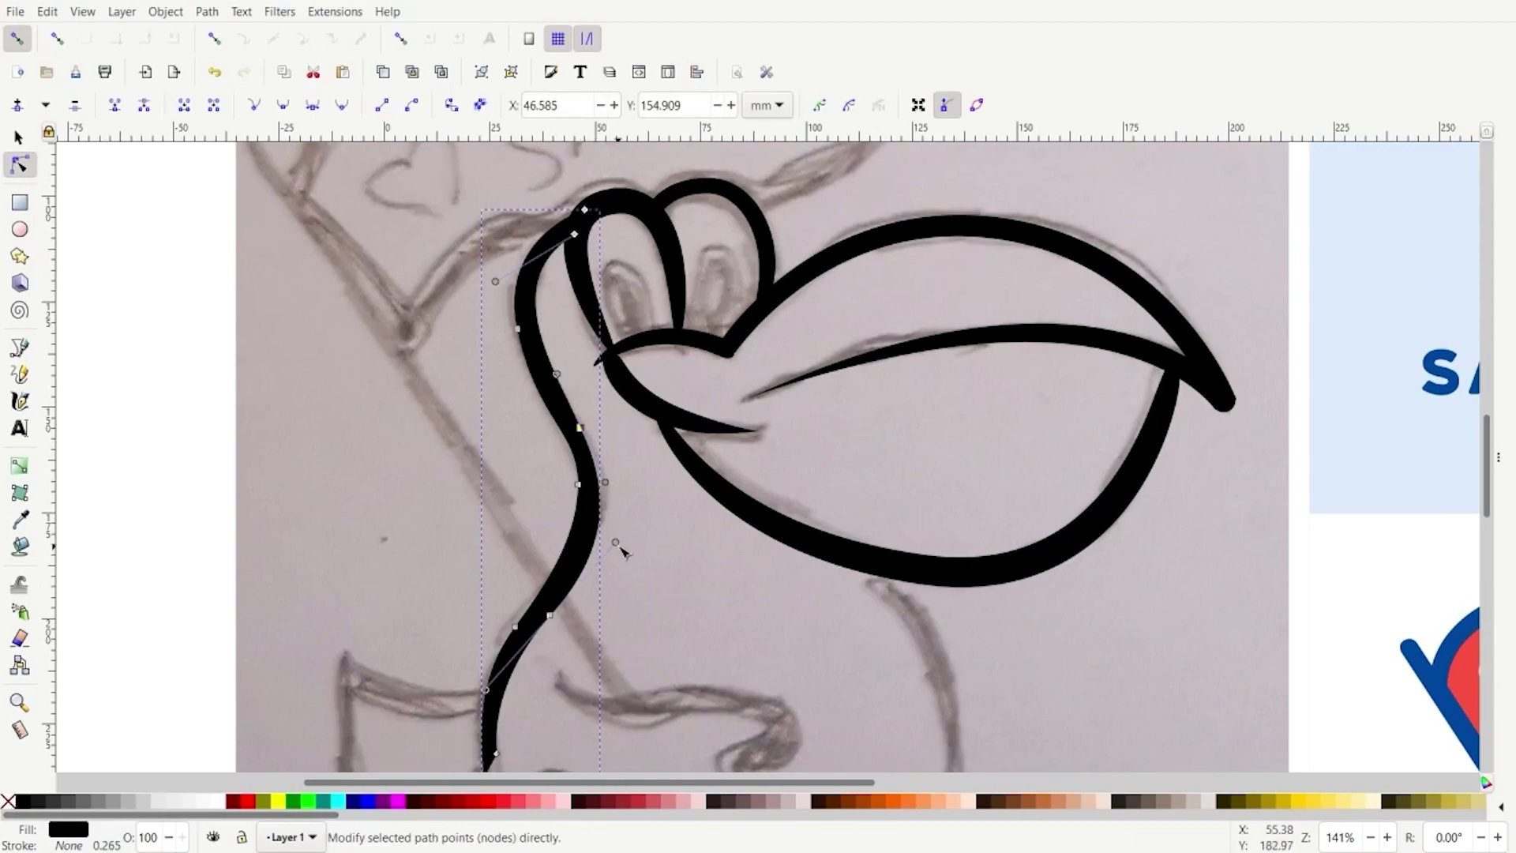
mouse_move(614, 493)
left_mouse_down()
mouse_move(609, 507)
mouse_move(614, 485)
left_mouse_up()
left_click_drag(616, 543, 618, 503)
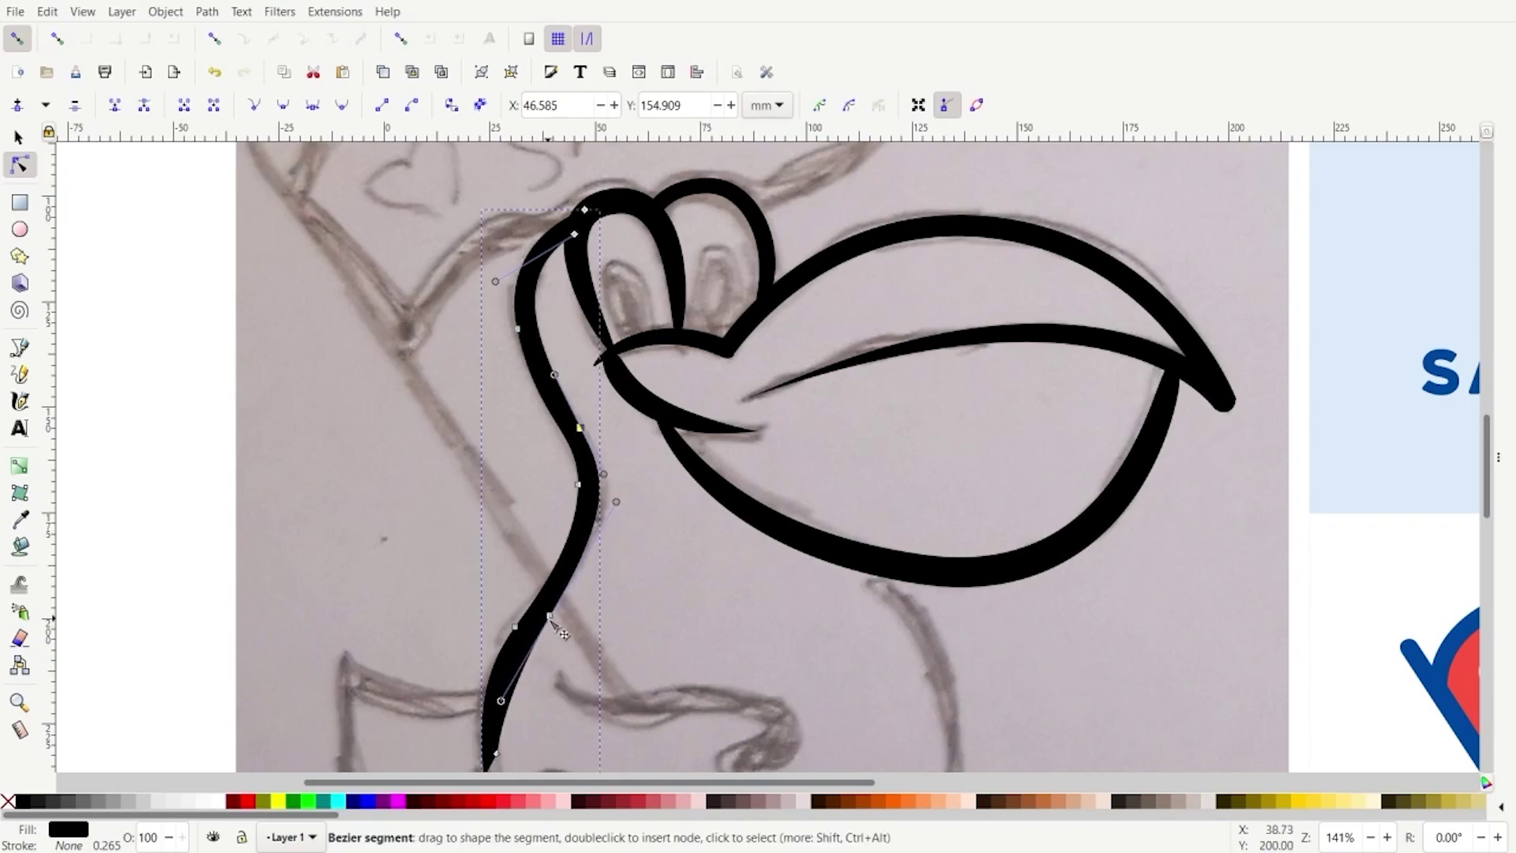
left_click_drag(546, 614, 520, 621)
scroll(539, 643, "down", 4)
scroll(539, 643, "down", 4)
Trace the belly's outer line from the neck tip around the bottom up to under the beak
left_click(371, 525)
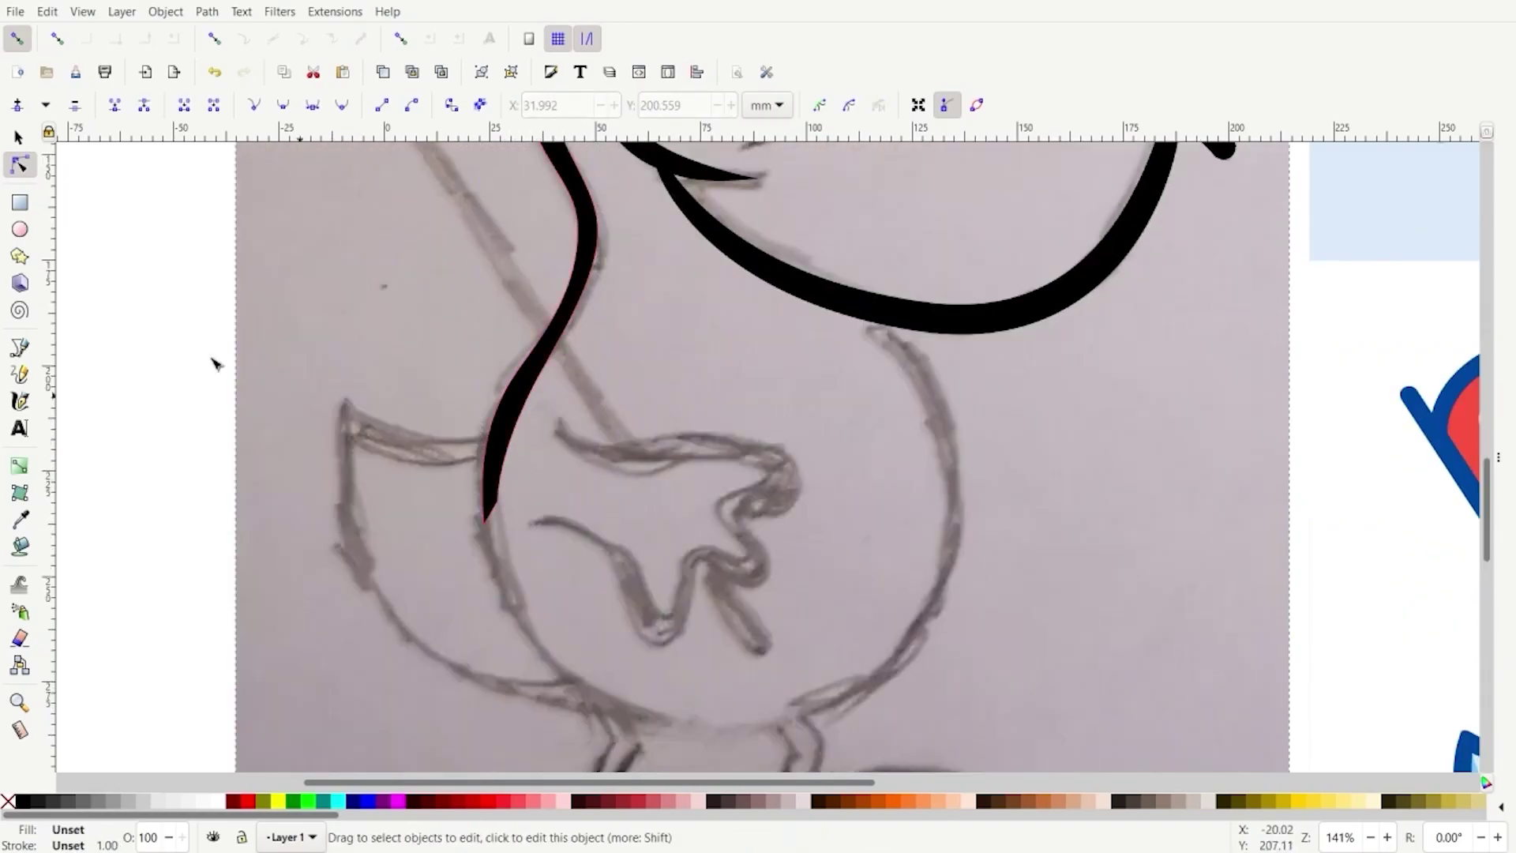
left_click(16, 349)
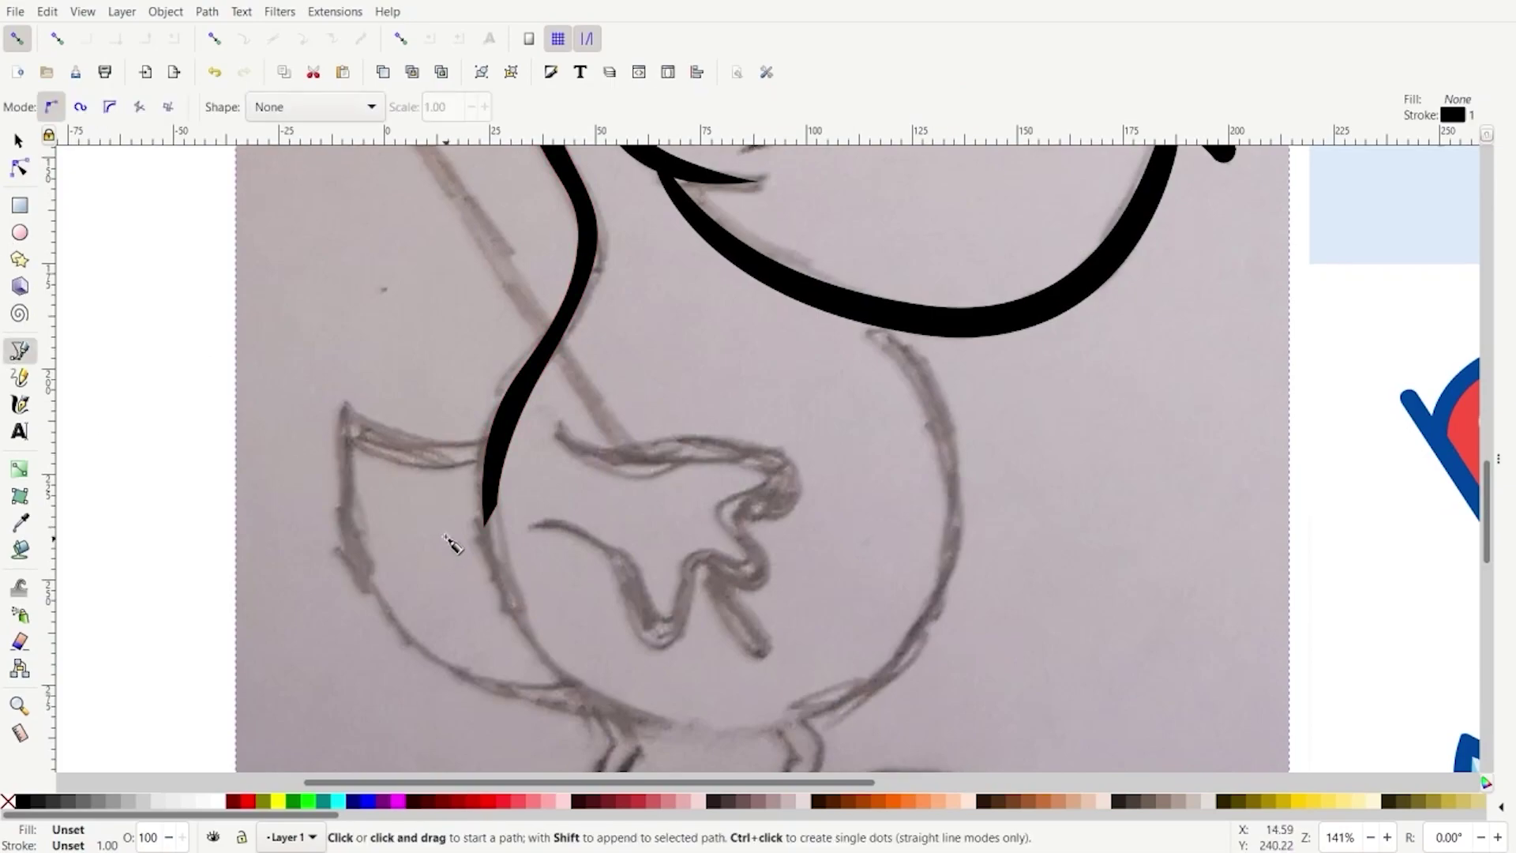
left_click(495, 503)
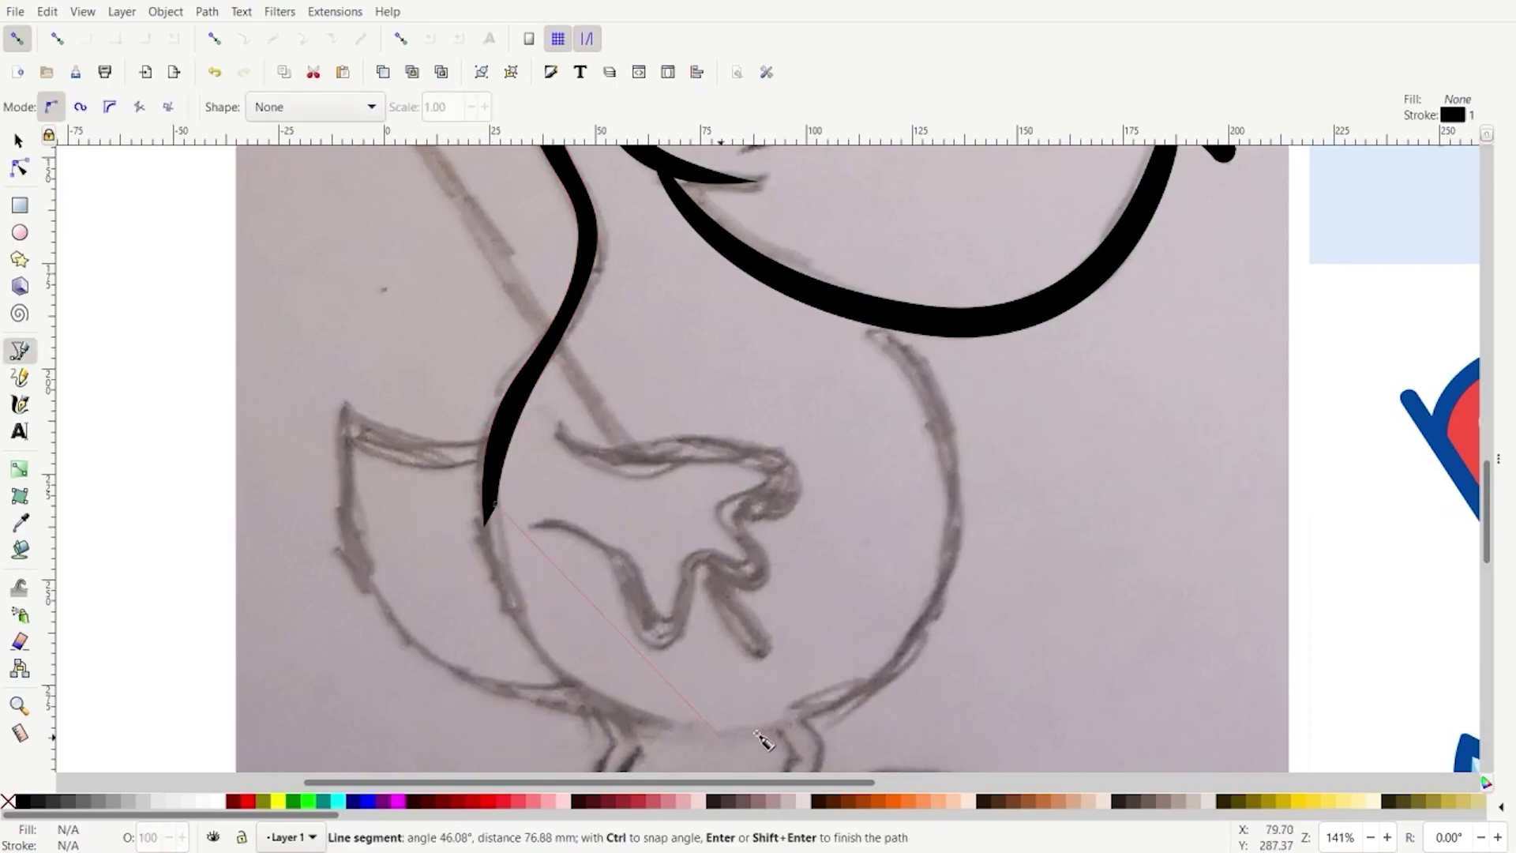
left_click_drag(727, 726, 952, 729)
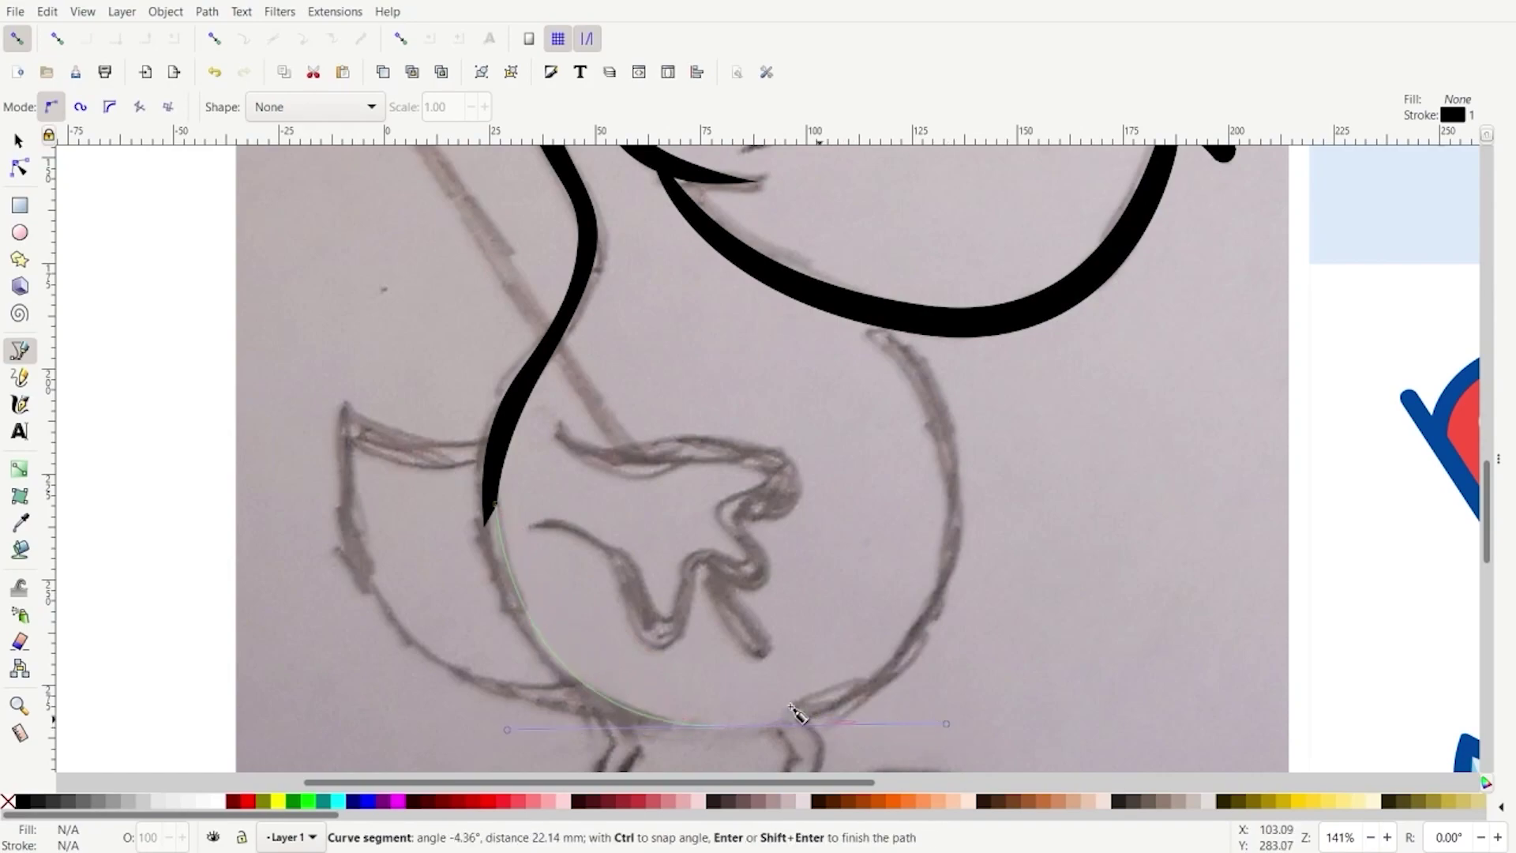
left_click(948, 500)
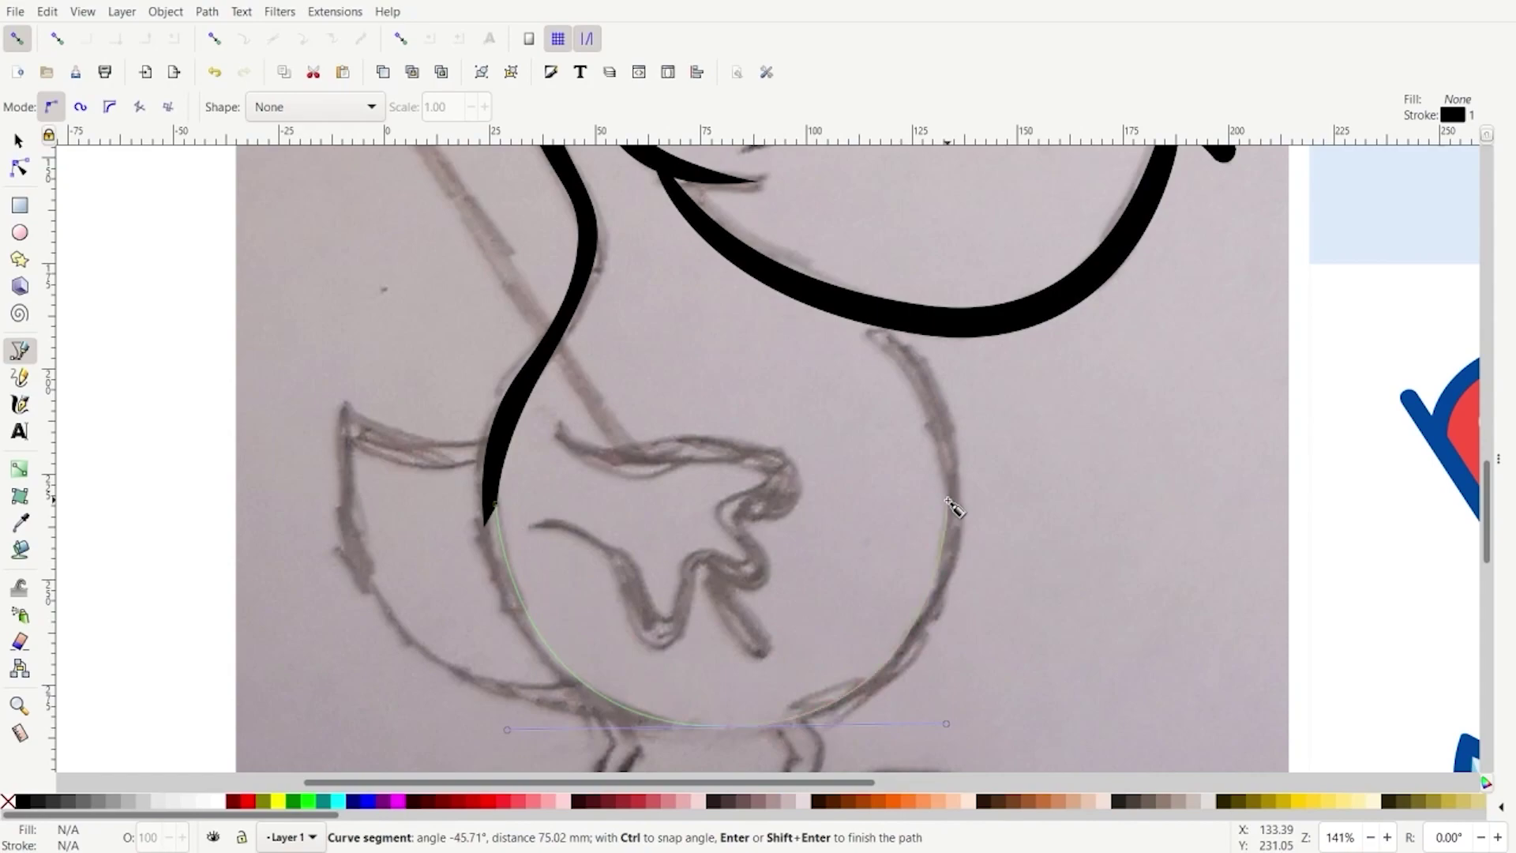
left_click_drag(845, 312, 758, 260)
key("ctrl")
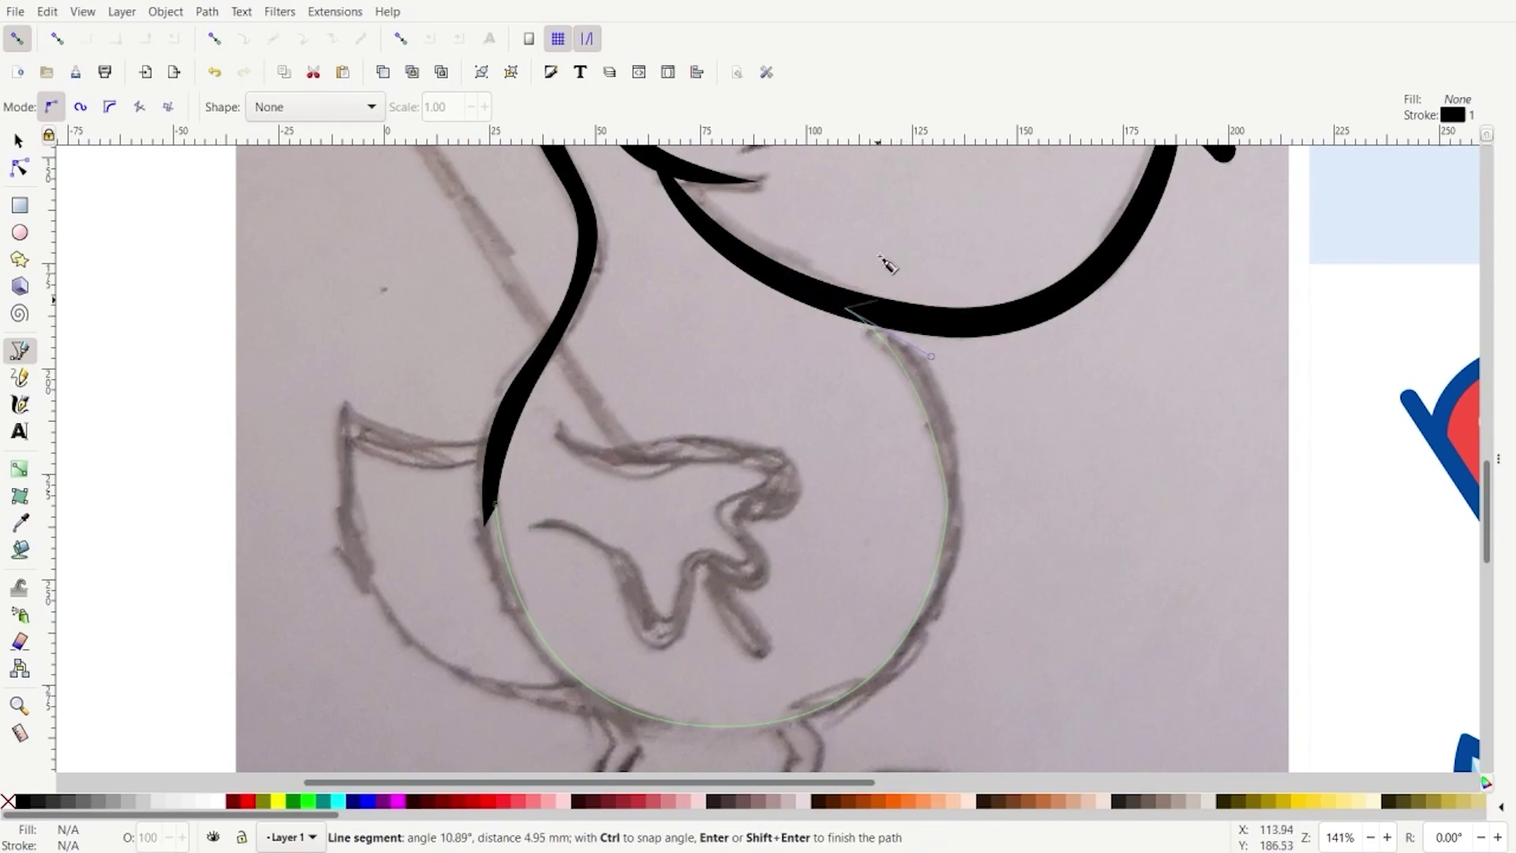
left_click(914, 327)
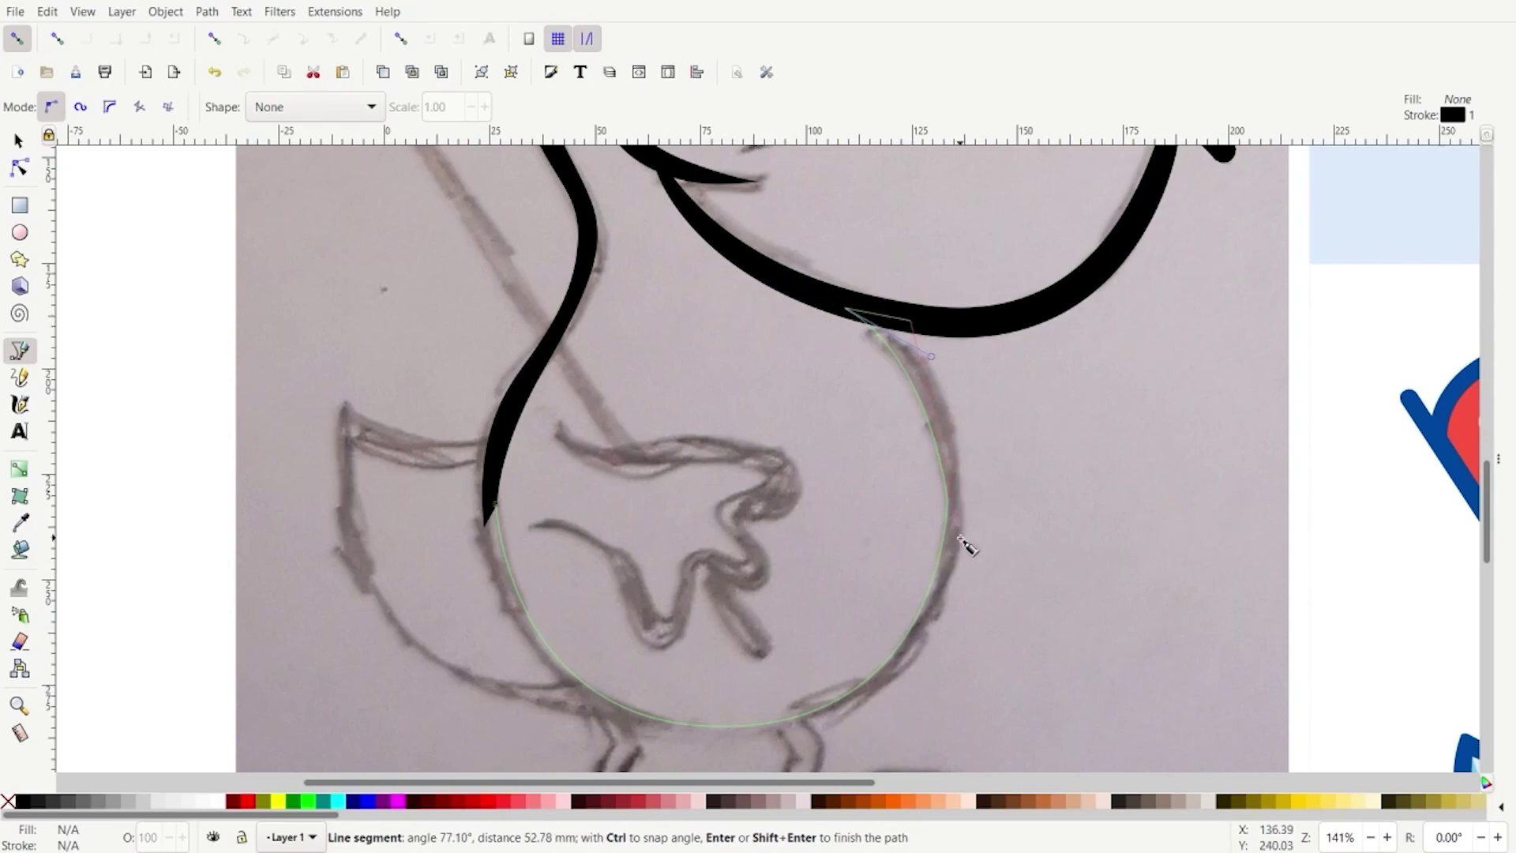
Trace the inner belly line down the right side, along the bottom and back up toward the neck
left_click_drag(960, 539, 946, 675)
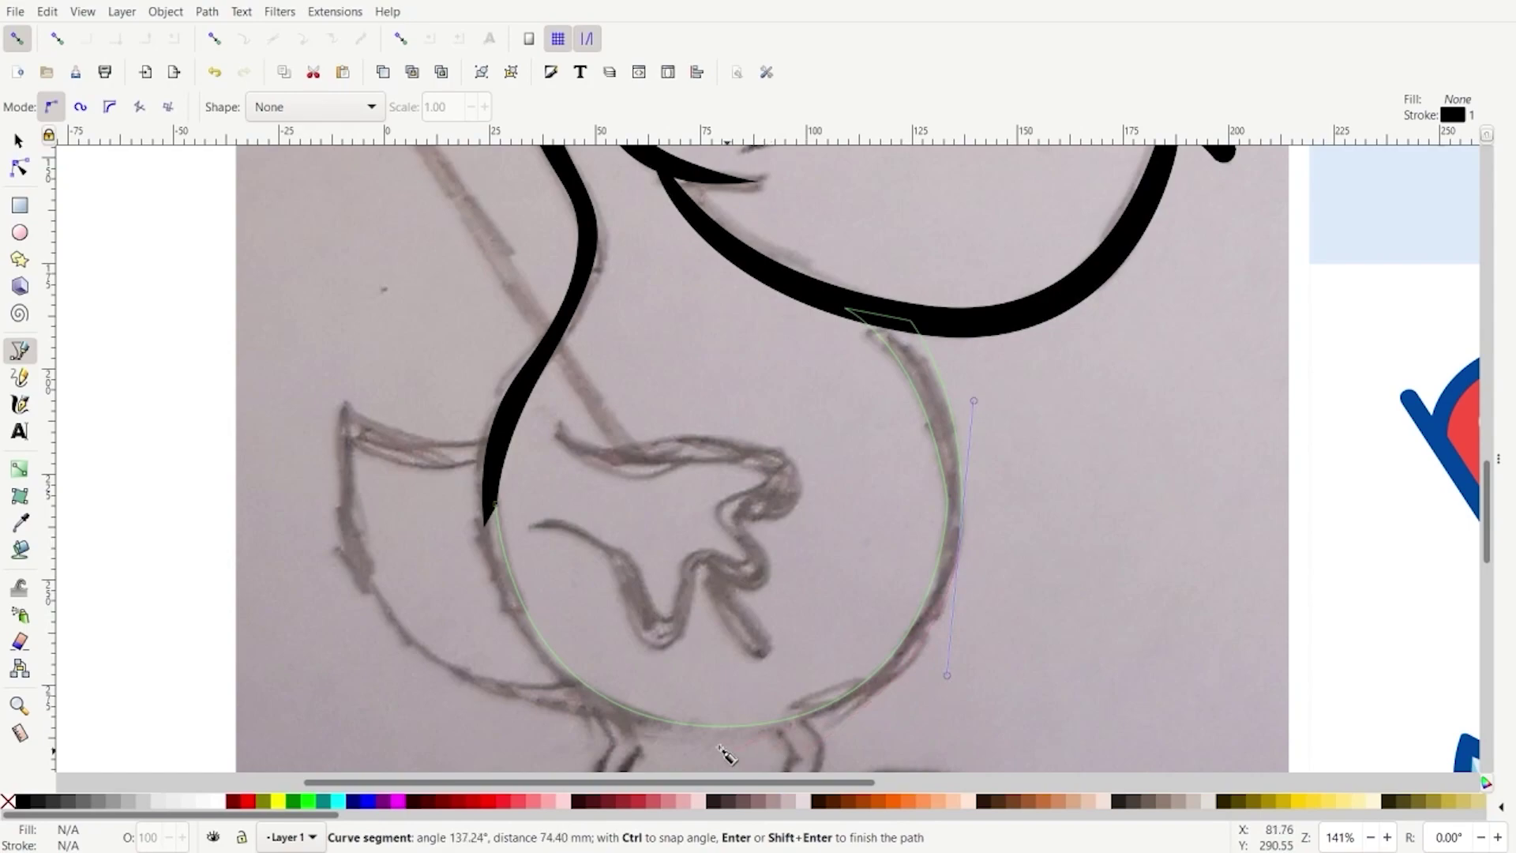
left_click_drag(720, 748, 612, 729)
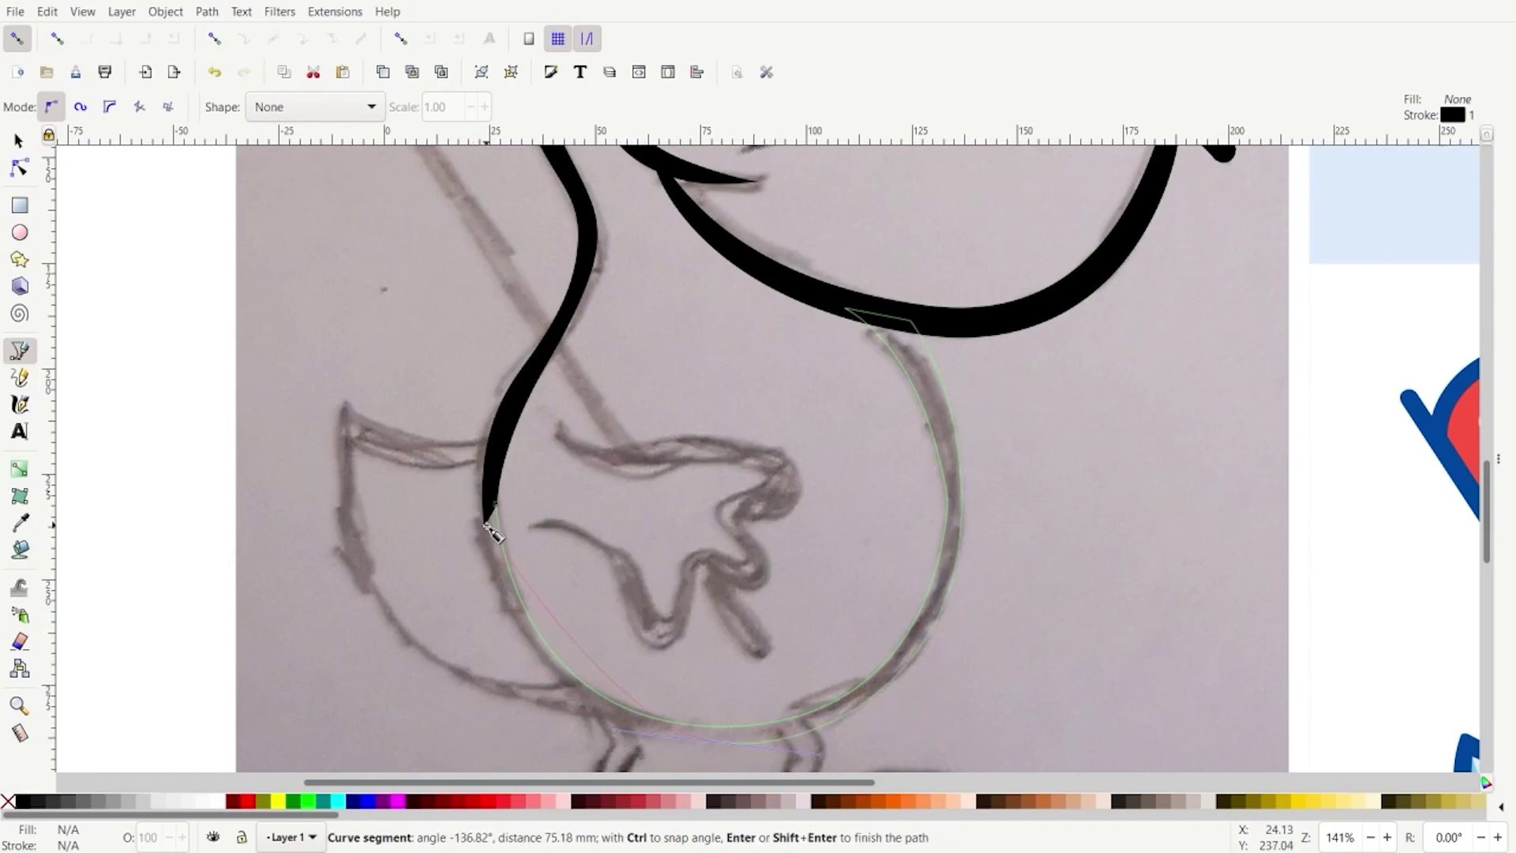
left_click_drag(482, 515, 462, 382)
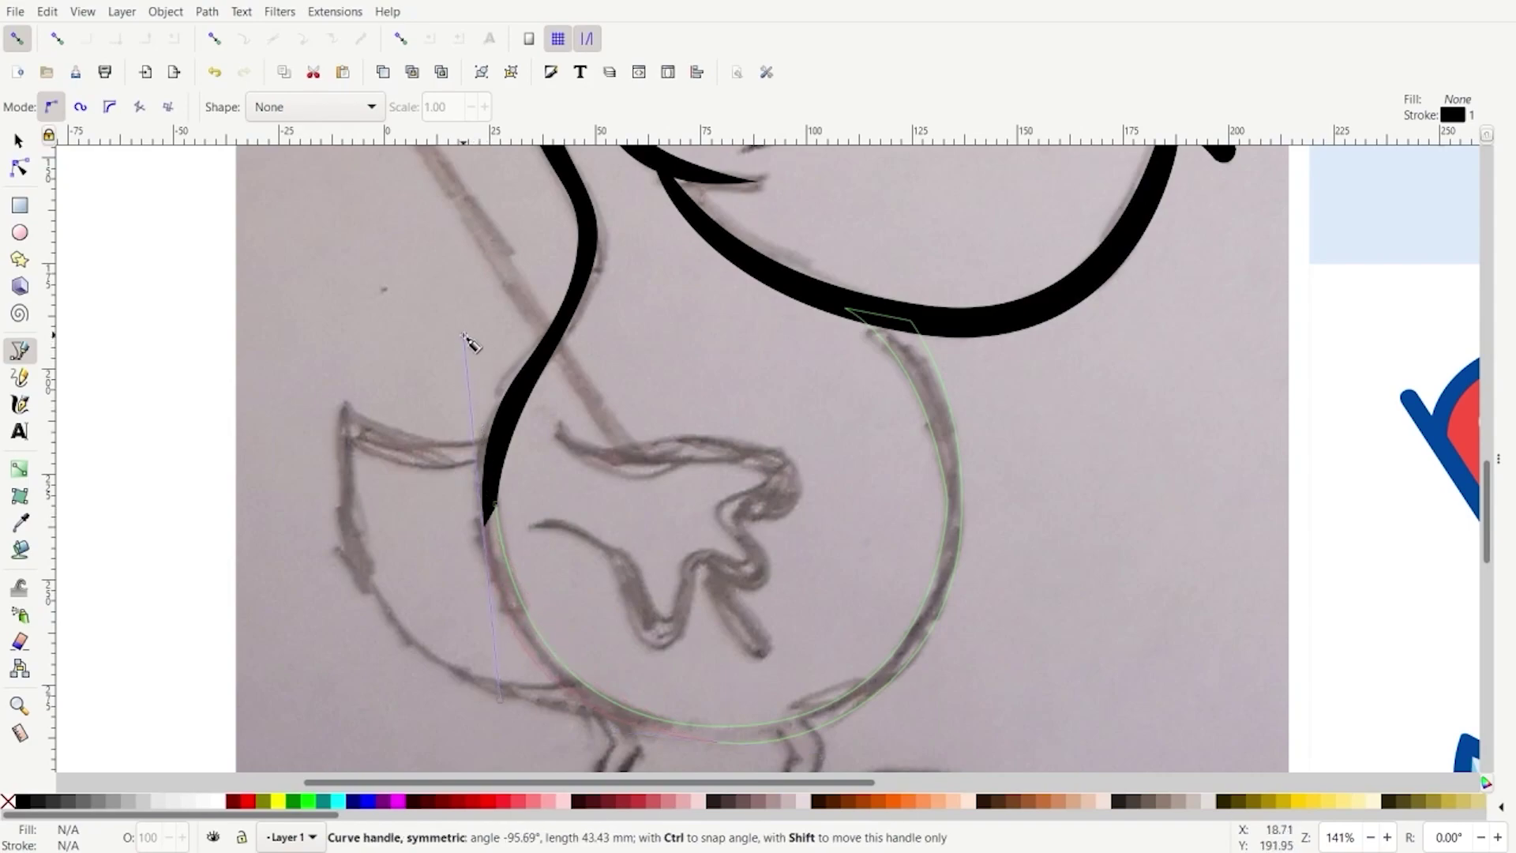
left_click_drag(462, 341, 462, 340)
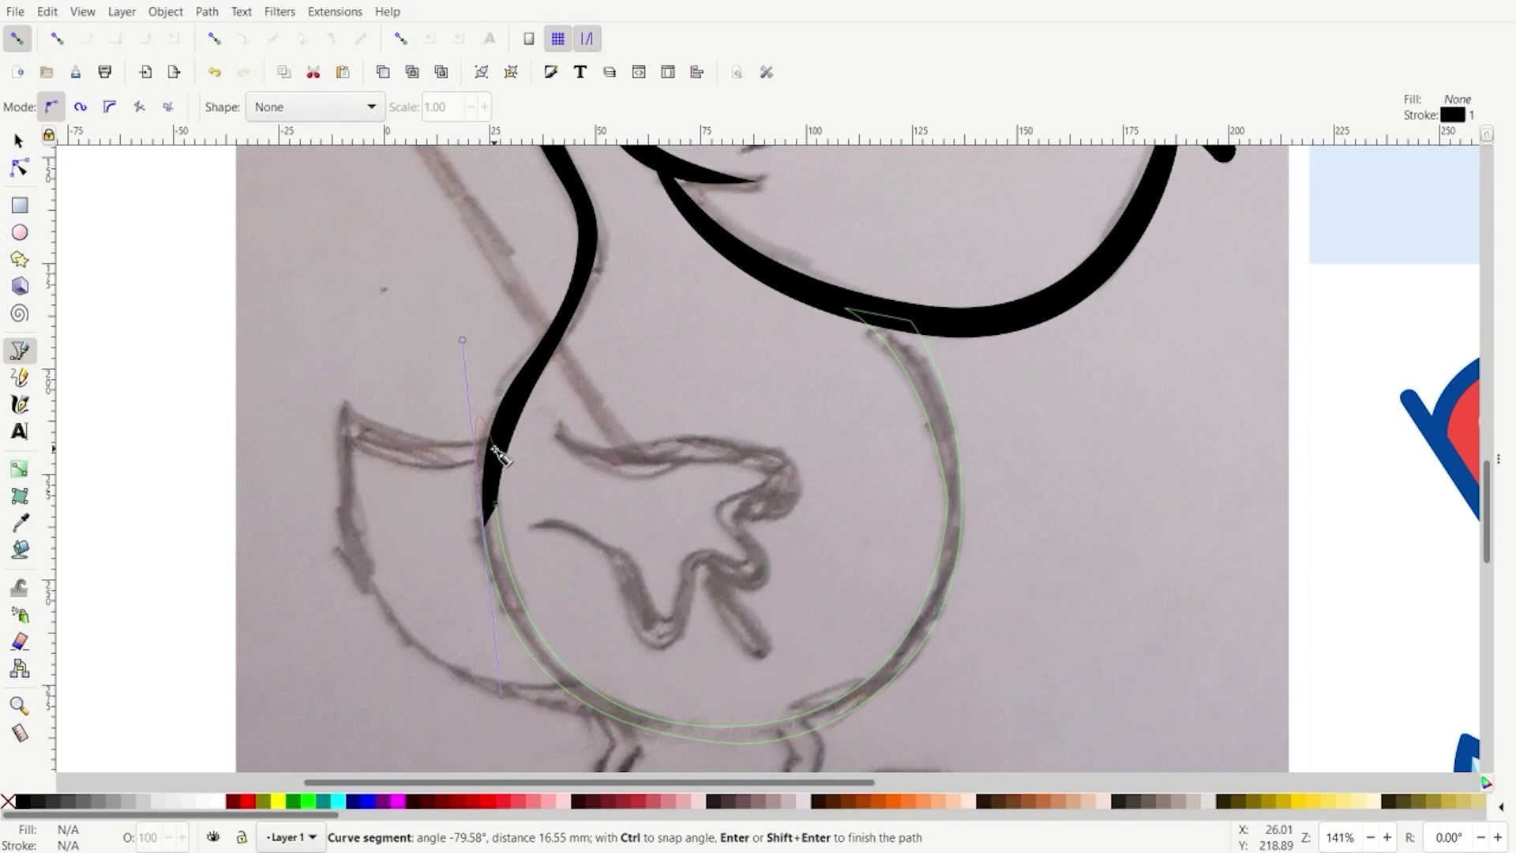
Close and fill the belly ring black, then refine its right-side curve and bottom node
left_click(490, 507)
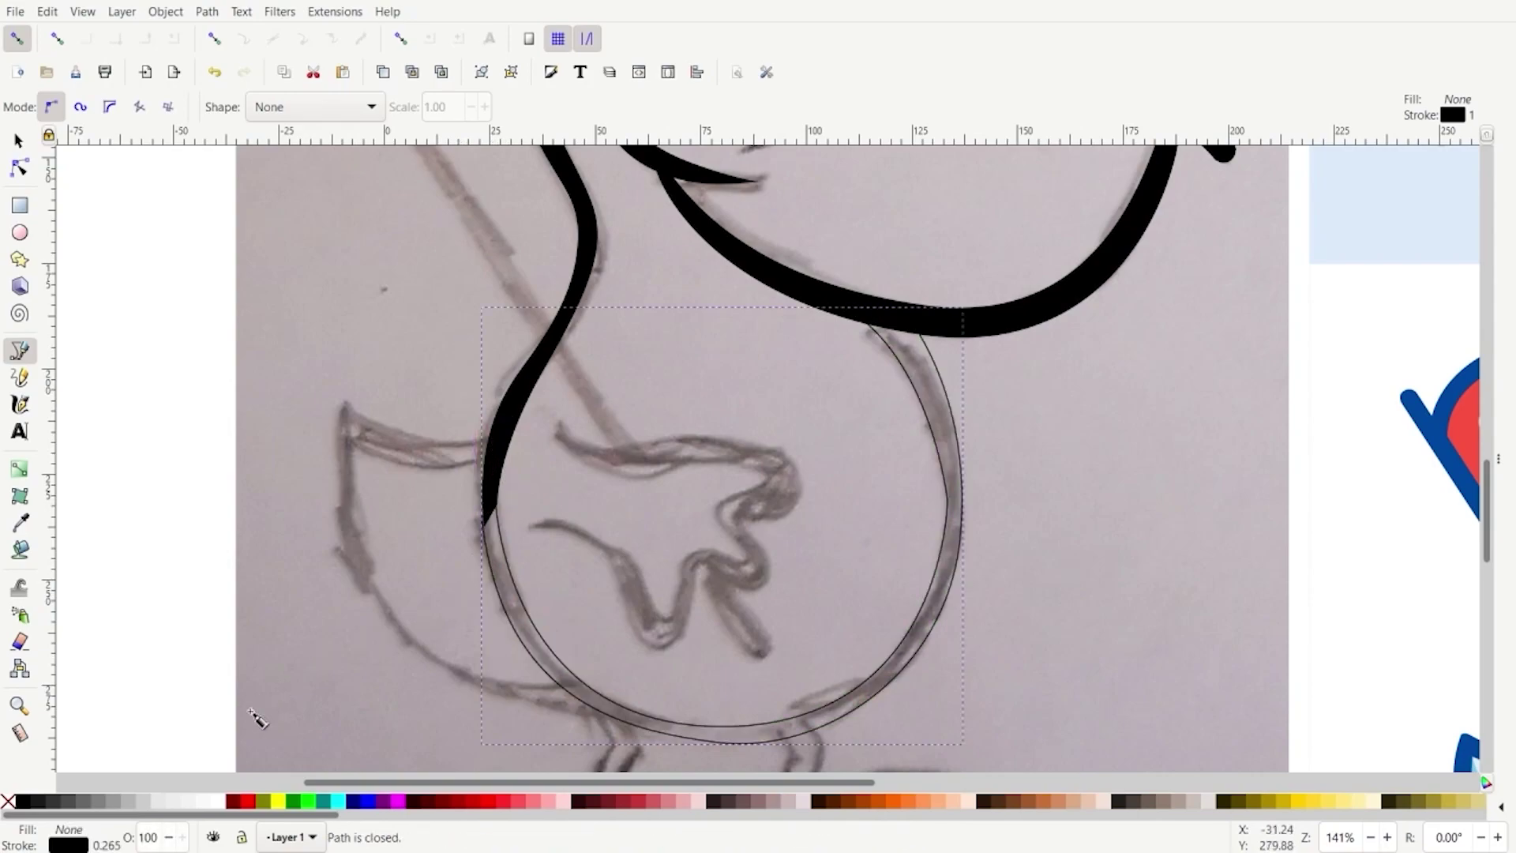
left_click(23, 801)
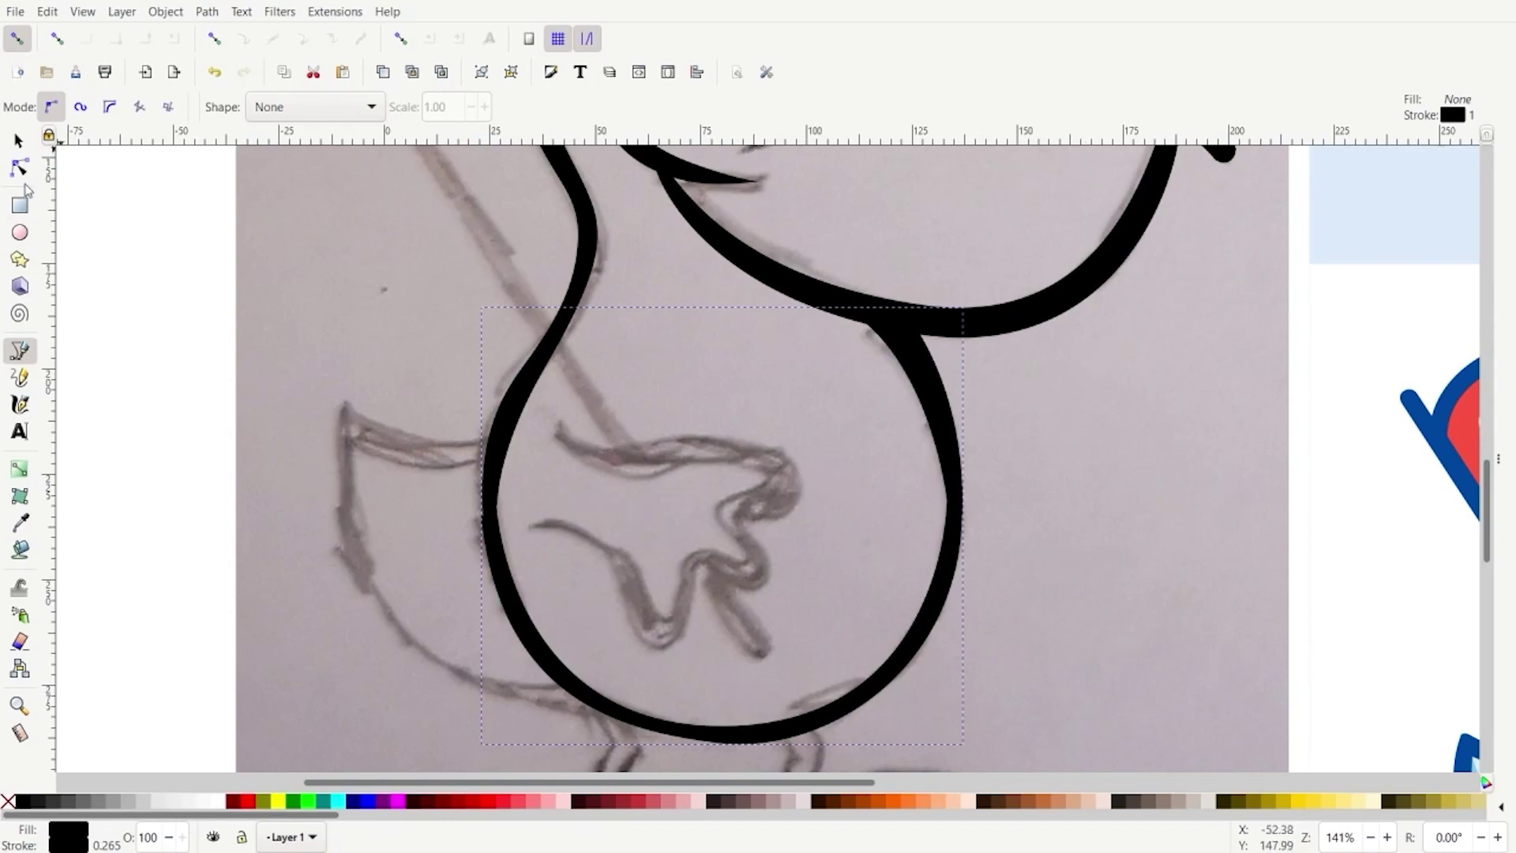
left_click(19, 167)
left_click(948, 496)
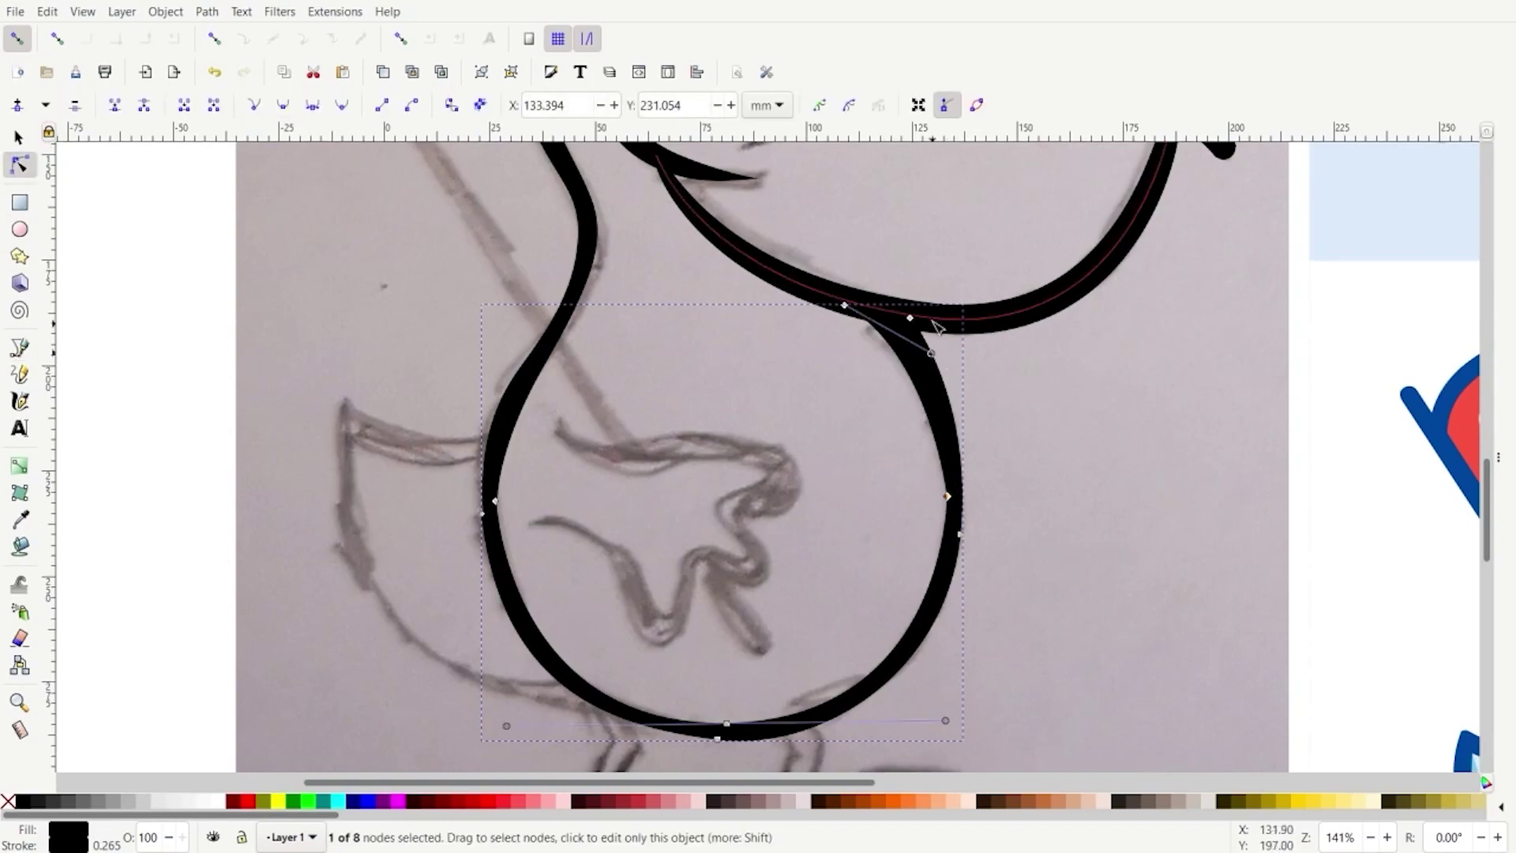
left_click_drag(932, 353, 942, 324)
scroll(991, 600, "down", 6)
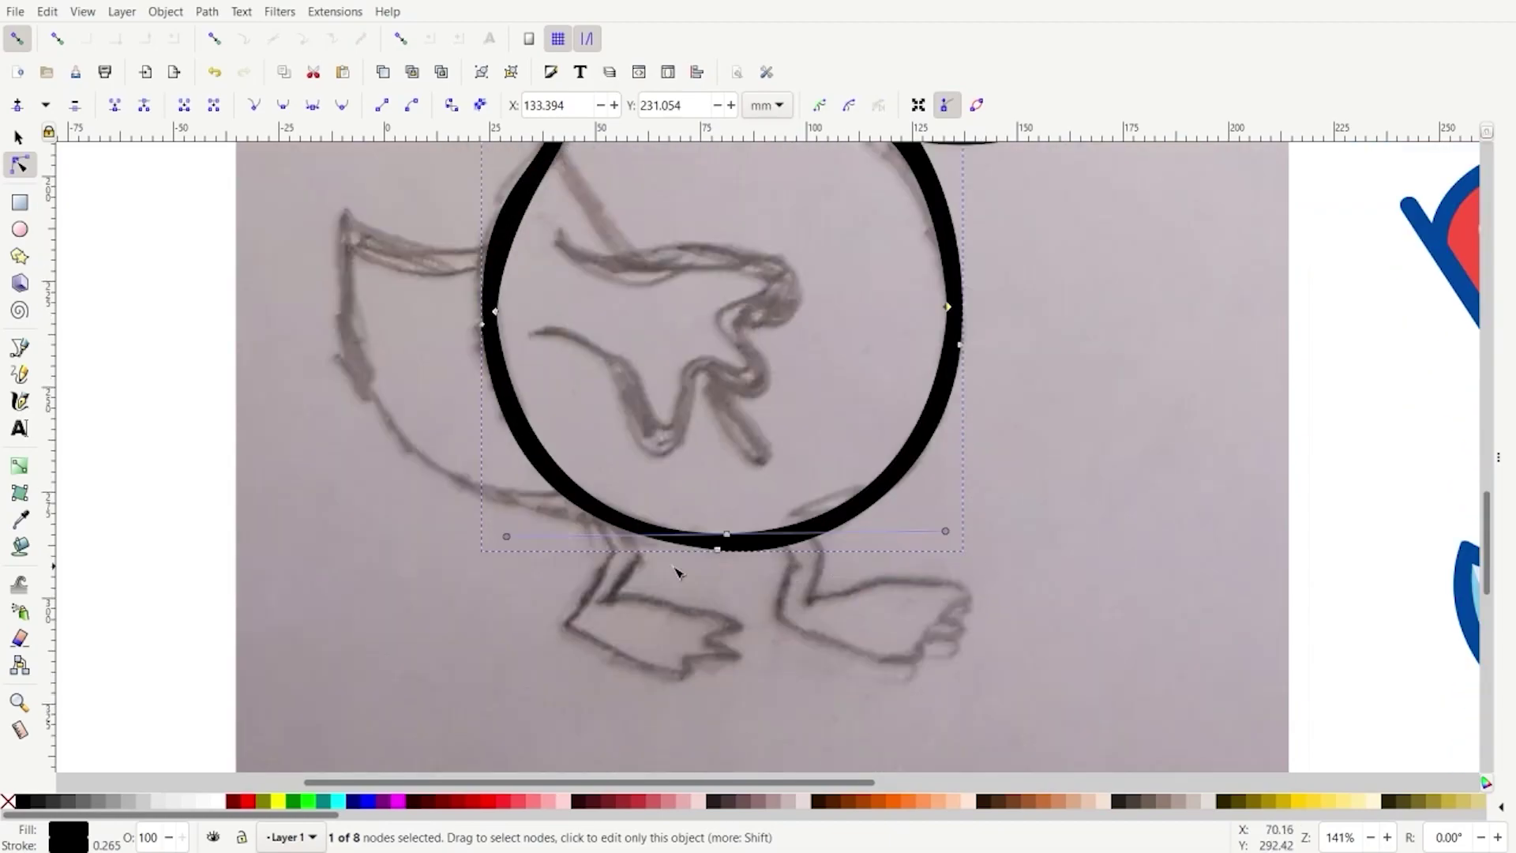
left_click(712, 545)
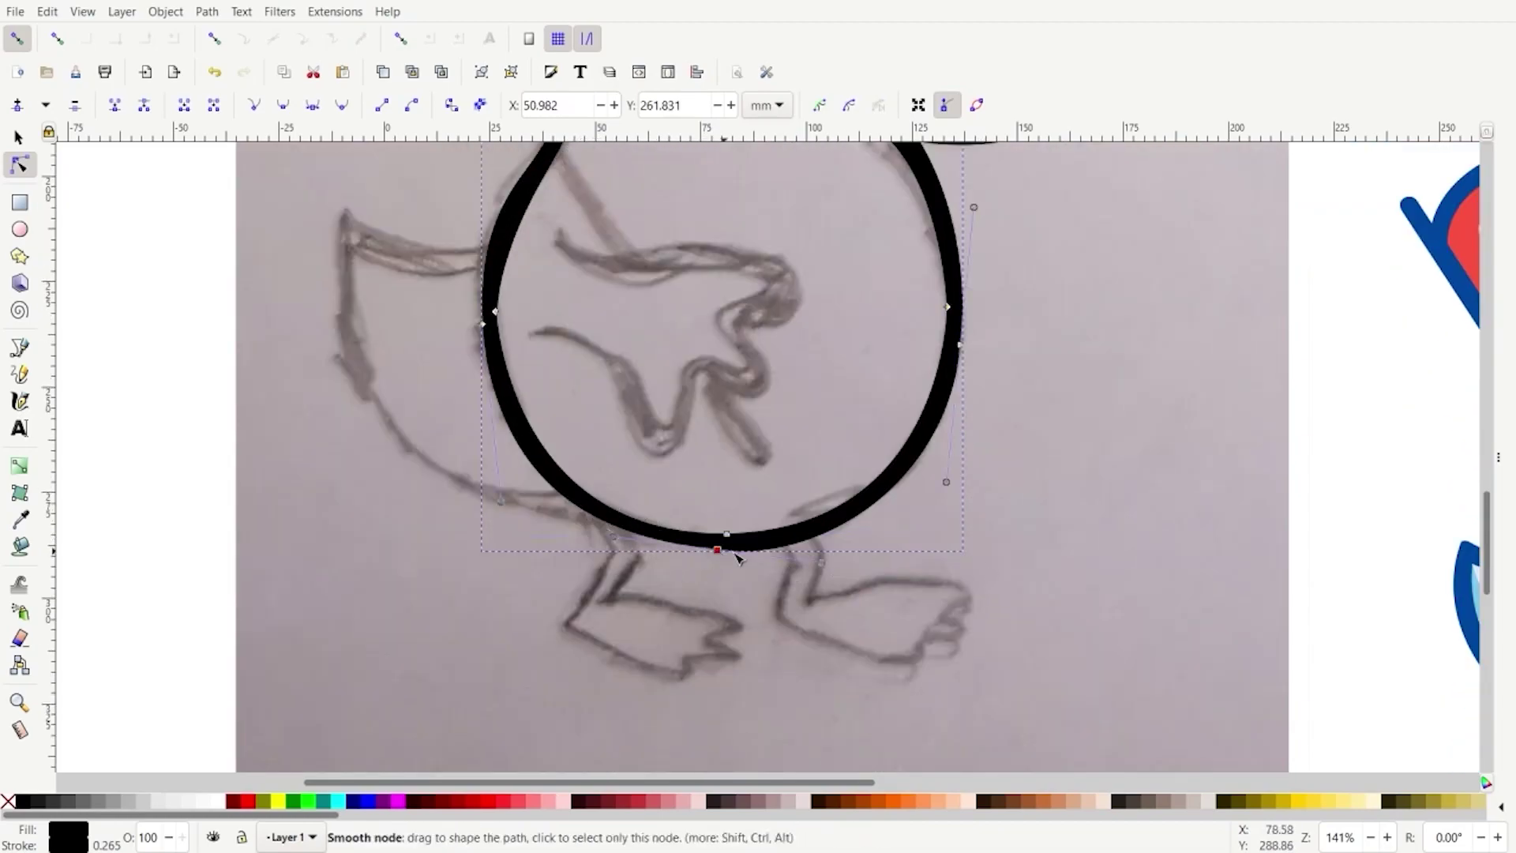
left_click_drag(719, 550, 715, 555)
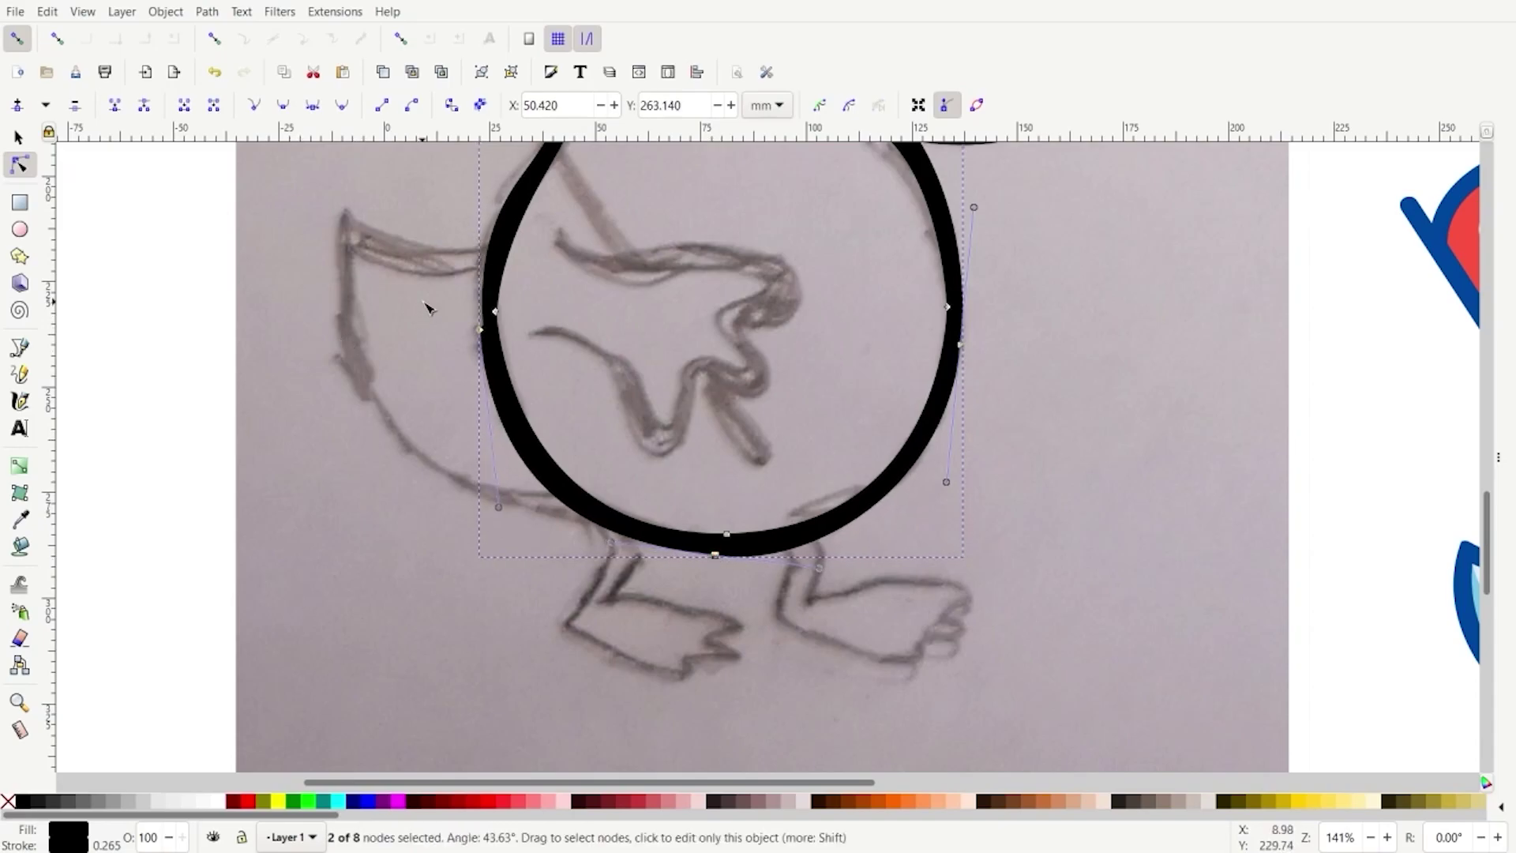
scroll(425, 307, "up", 4)
With cusp-node snapping on, snap the belly ring's left node onto the neck corner and remove its stroke
left_click(533, 346)
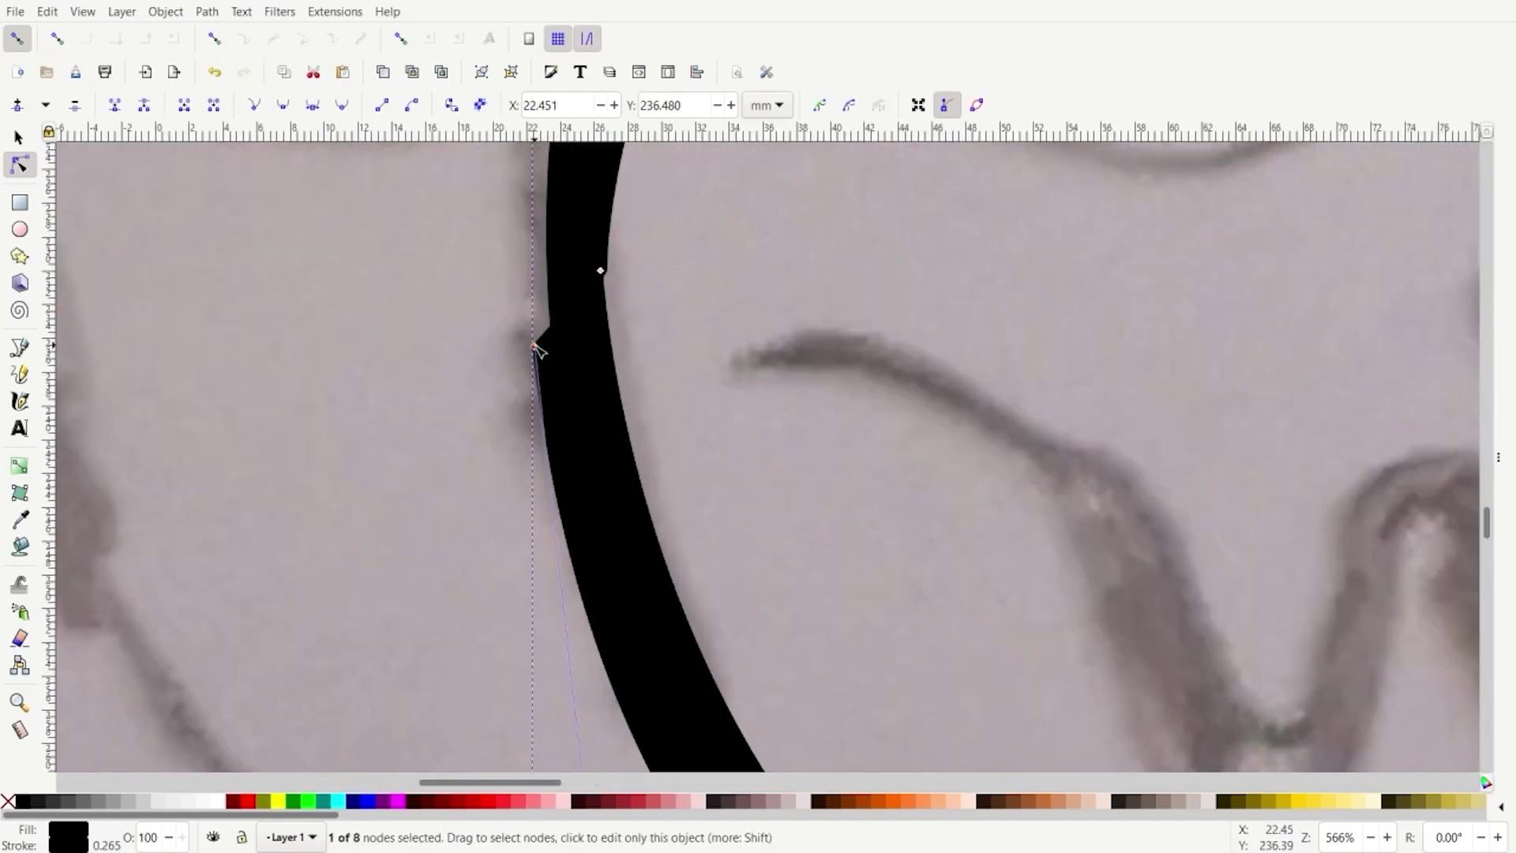
mouse_move(535, 347)
left_mouse_down()
mouse_move(556, 331)
mouse_move(556, 362)
left_mouse_up()
left_click(214, 41)
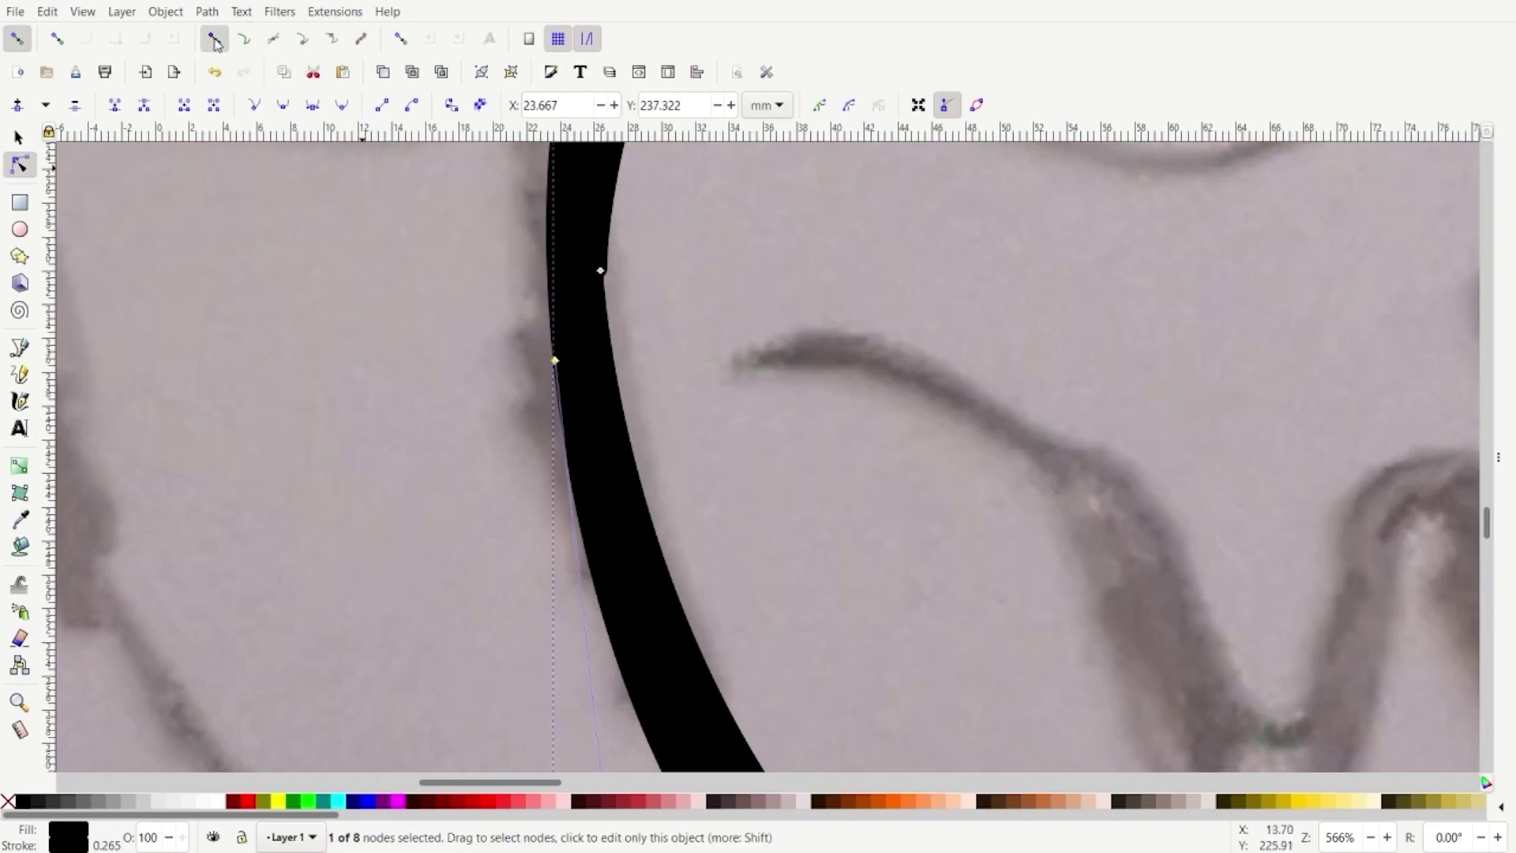
left_click(297, 40)
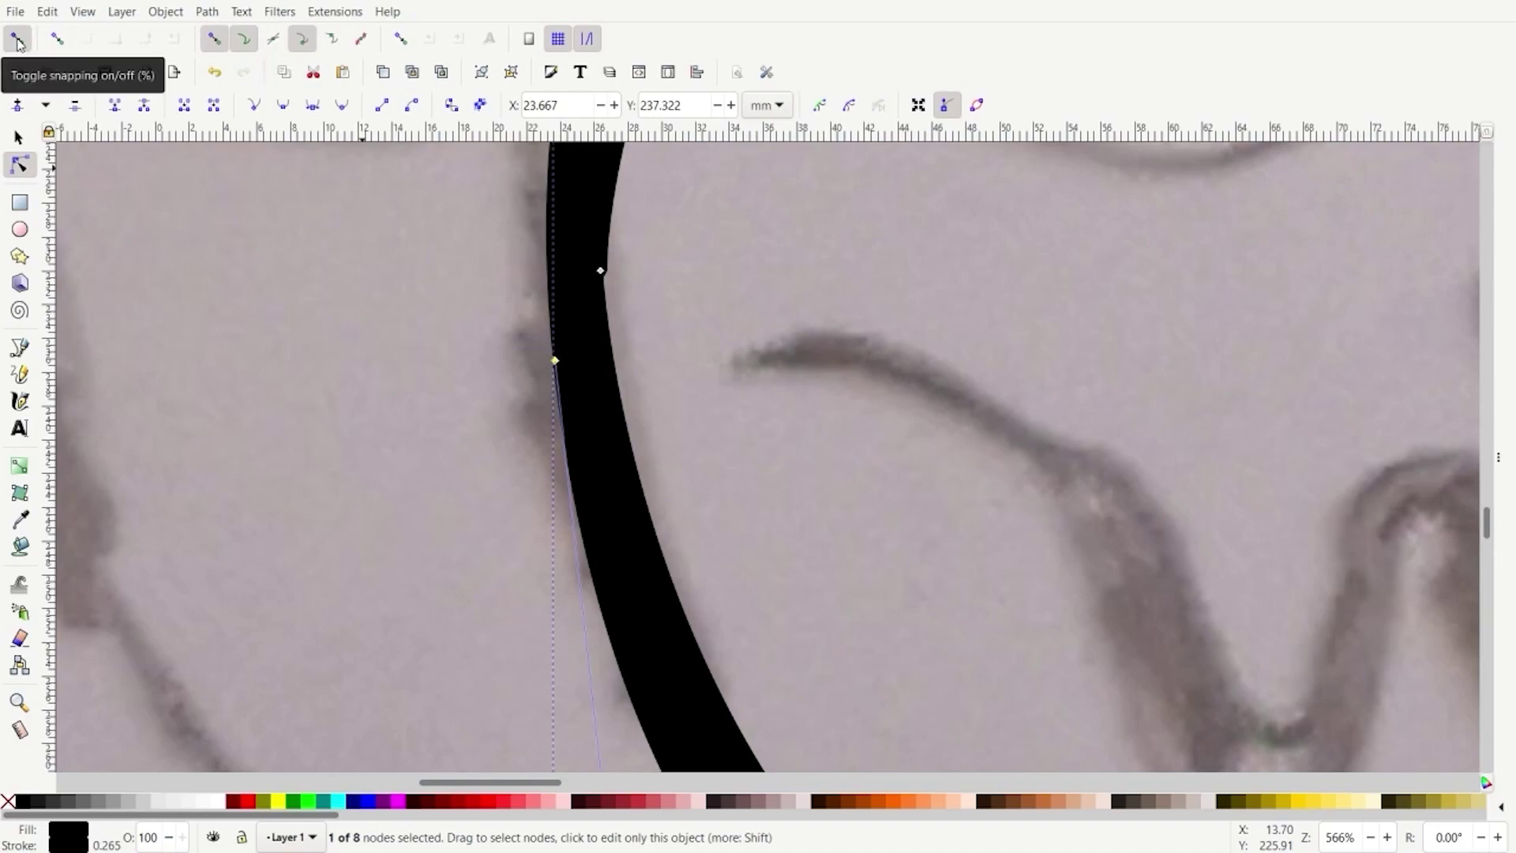
left_click_drag(556, 361, 606, 271)
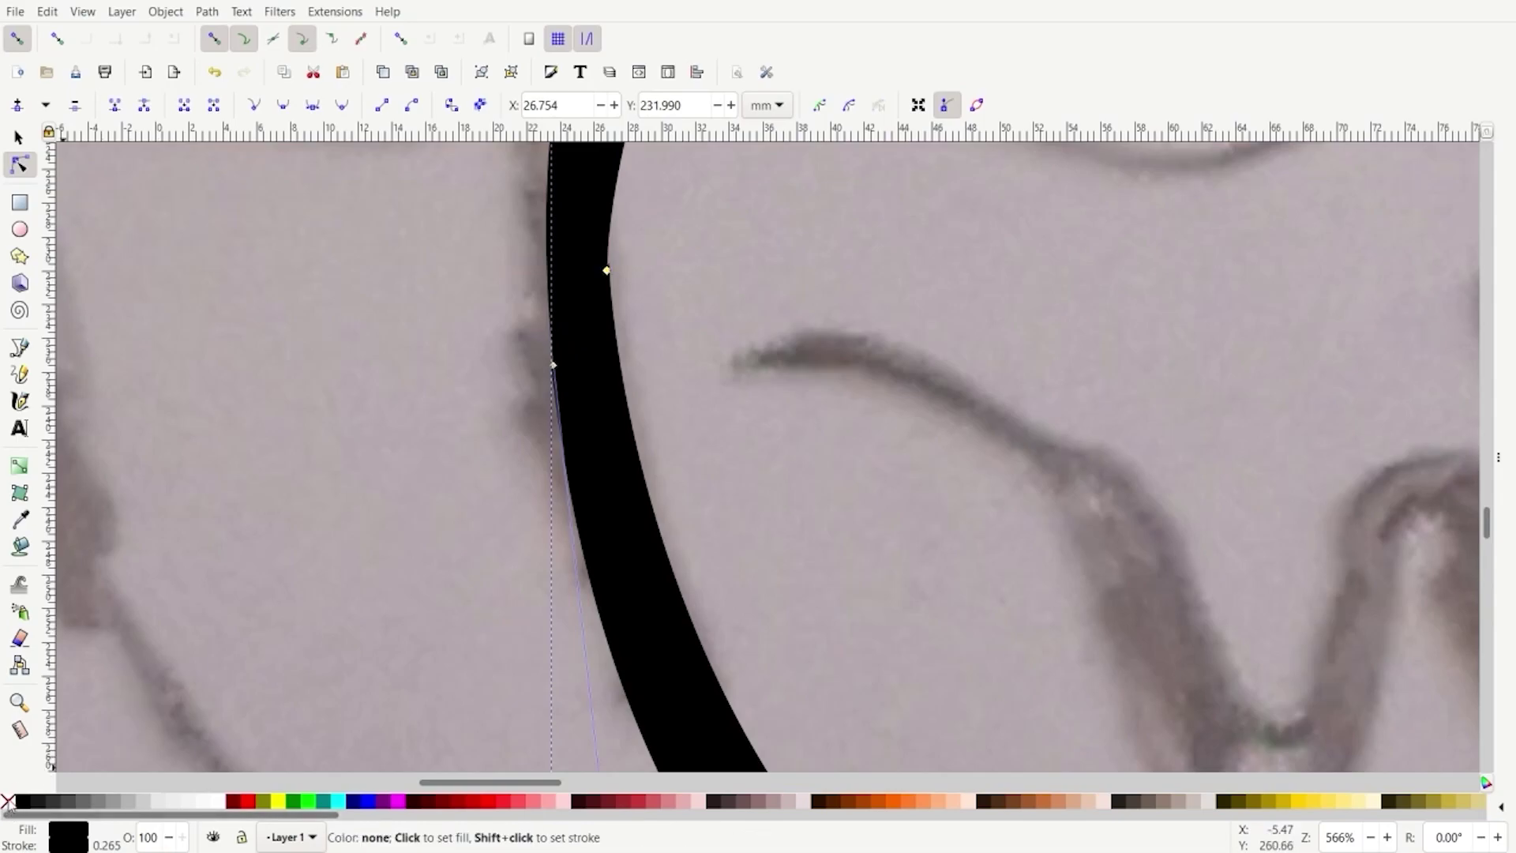
left_click(8, 801, "shift")
left_click(8, 139)
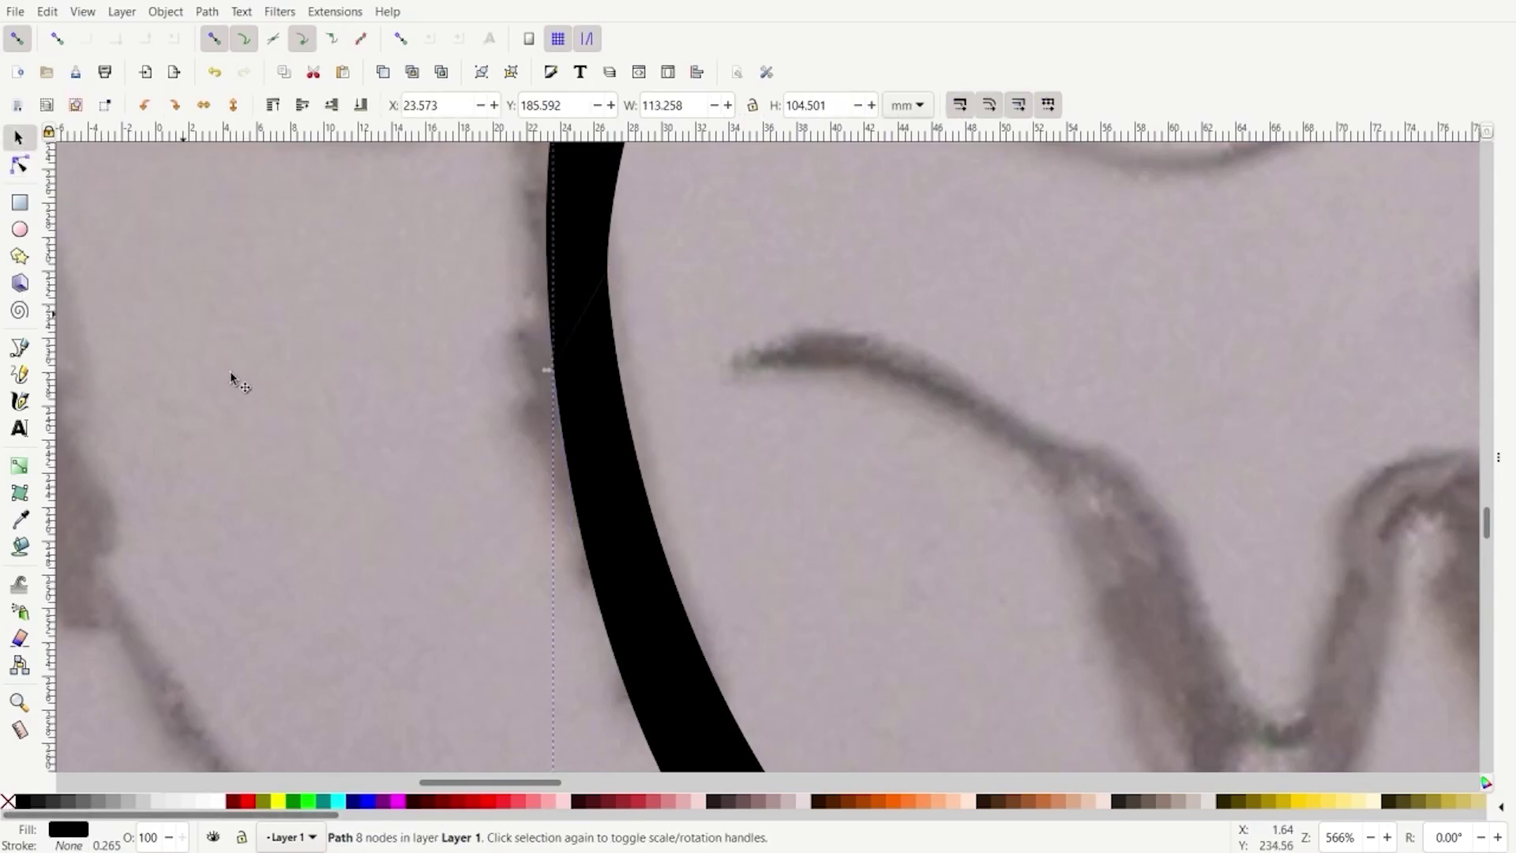
left_click(380, 478)
Draw a small closed tapered shape from beside the beak's base onto the beak stroke
scroll(381, 472, "down", 6, "ctrl")
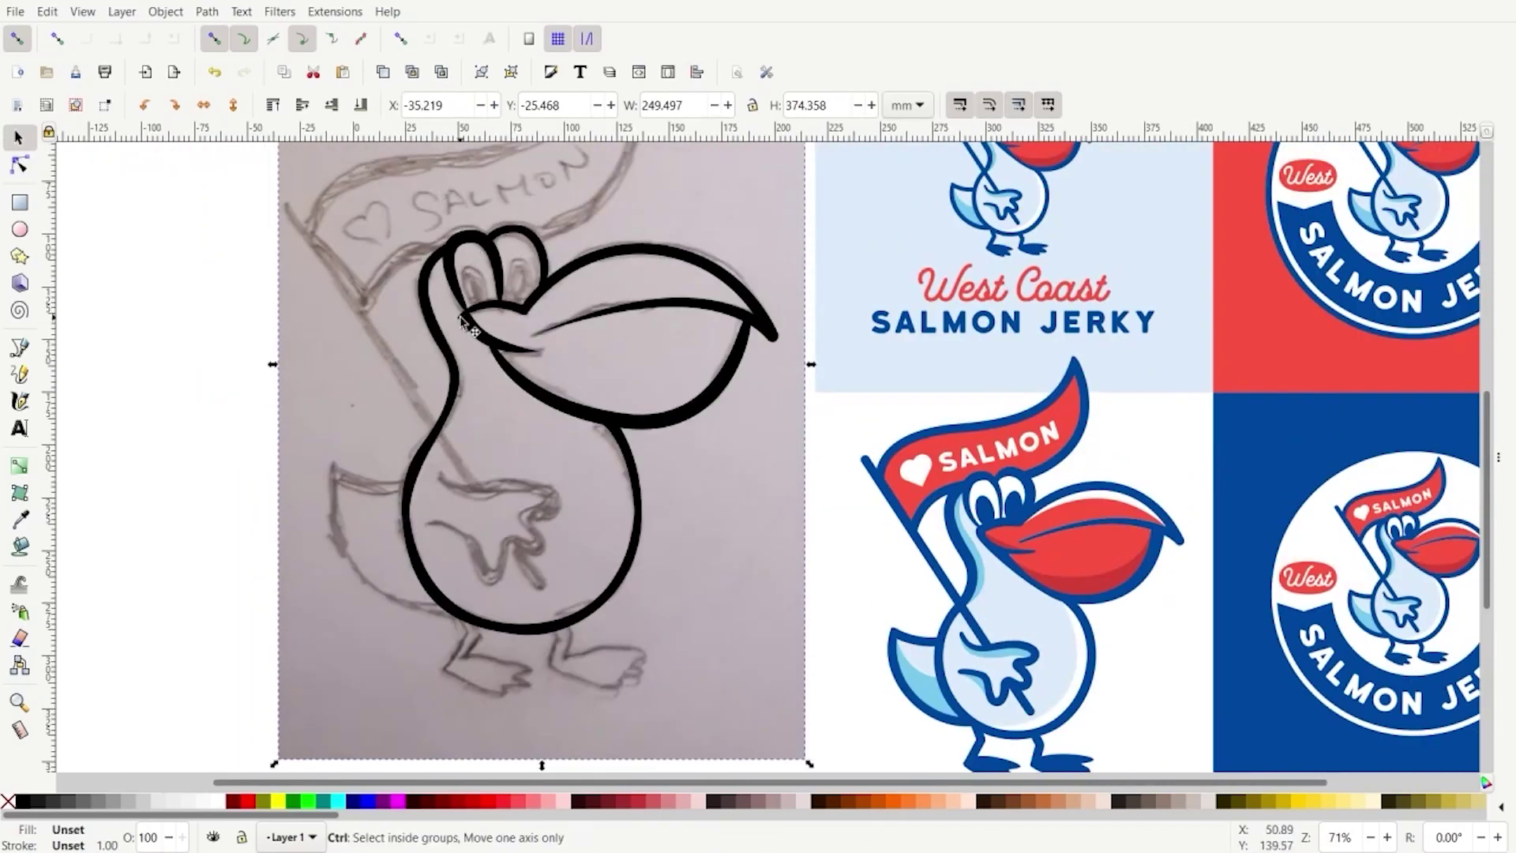
scroll(490, 226, "up", 4, "ctrl")
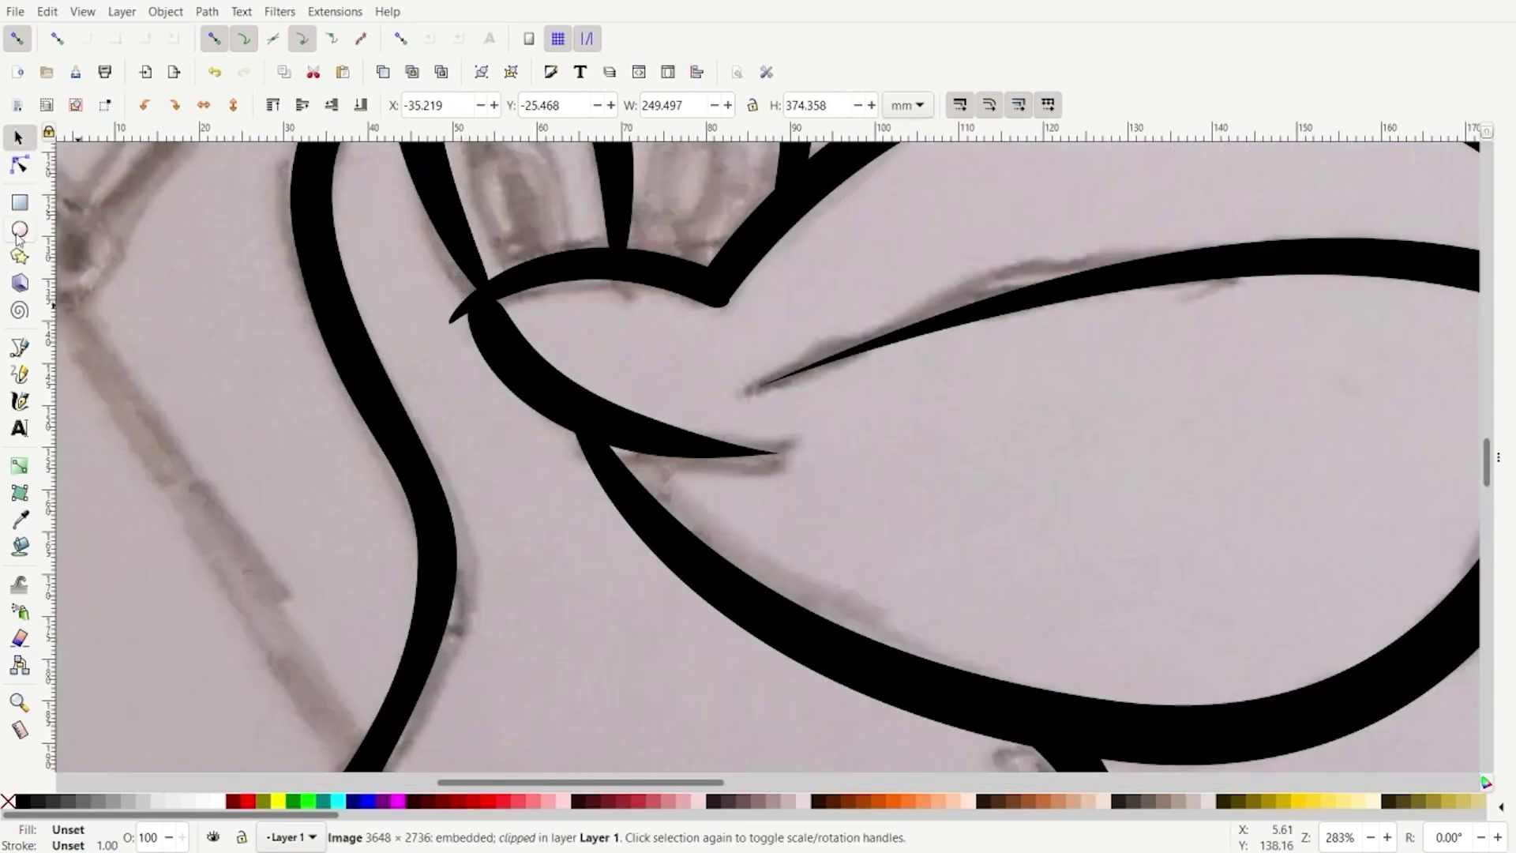
left_click(20, 348)
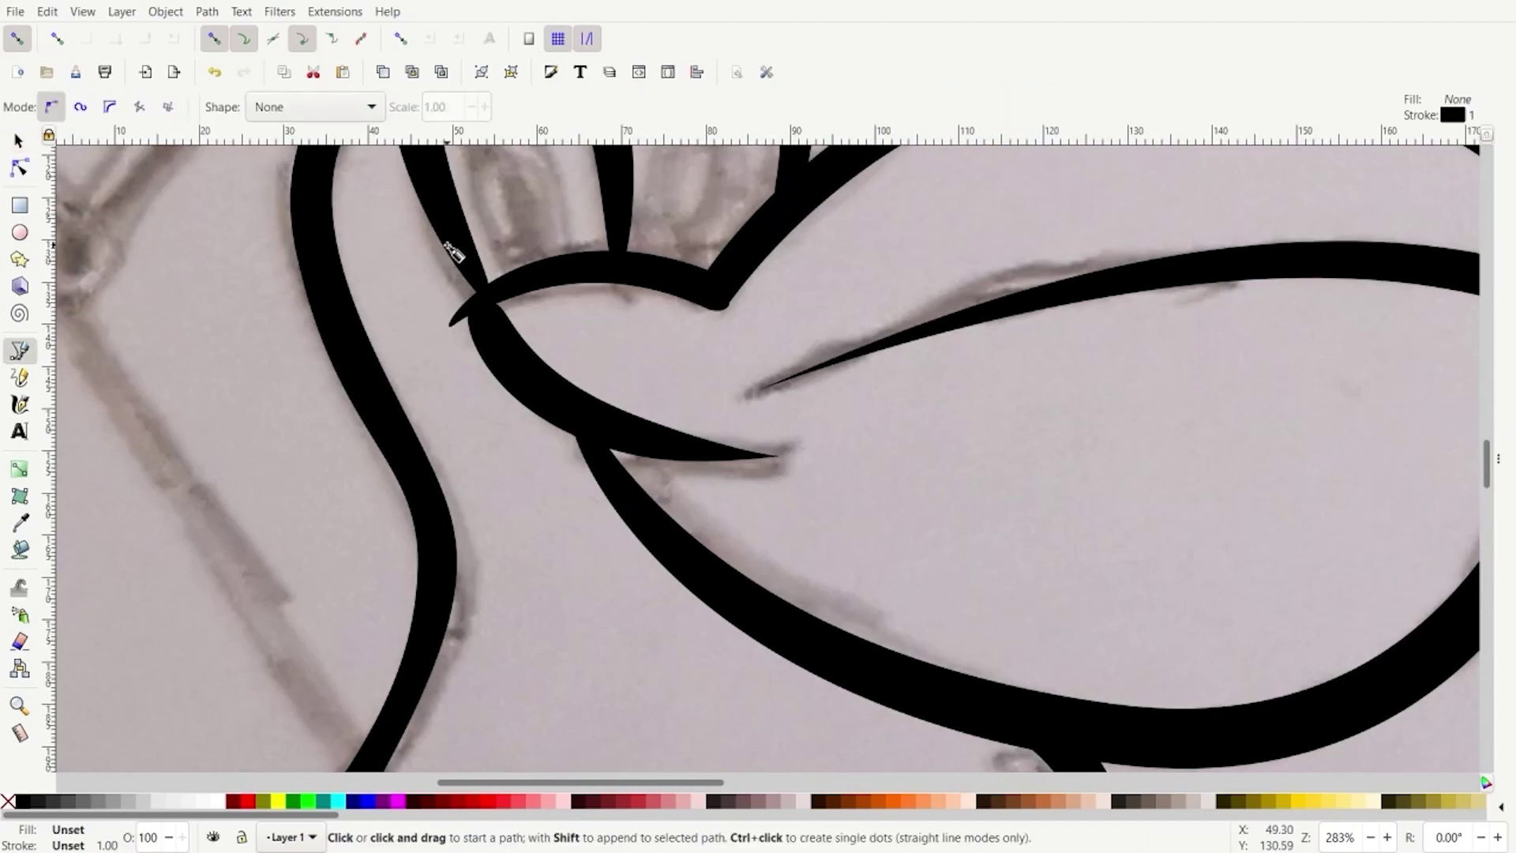
left_click(426, 215)
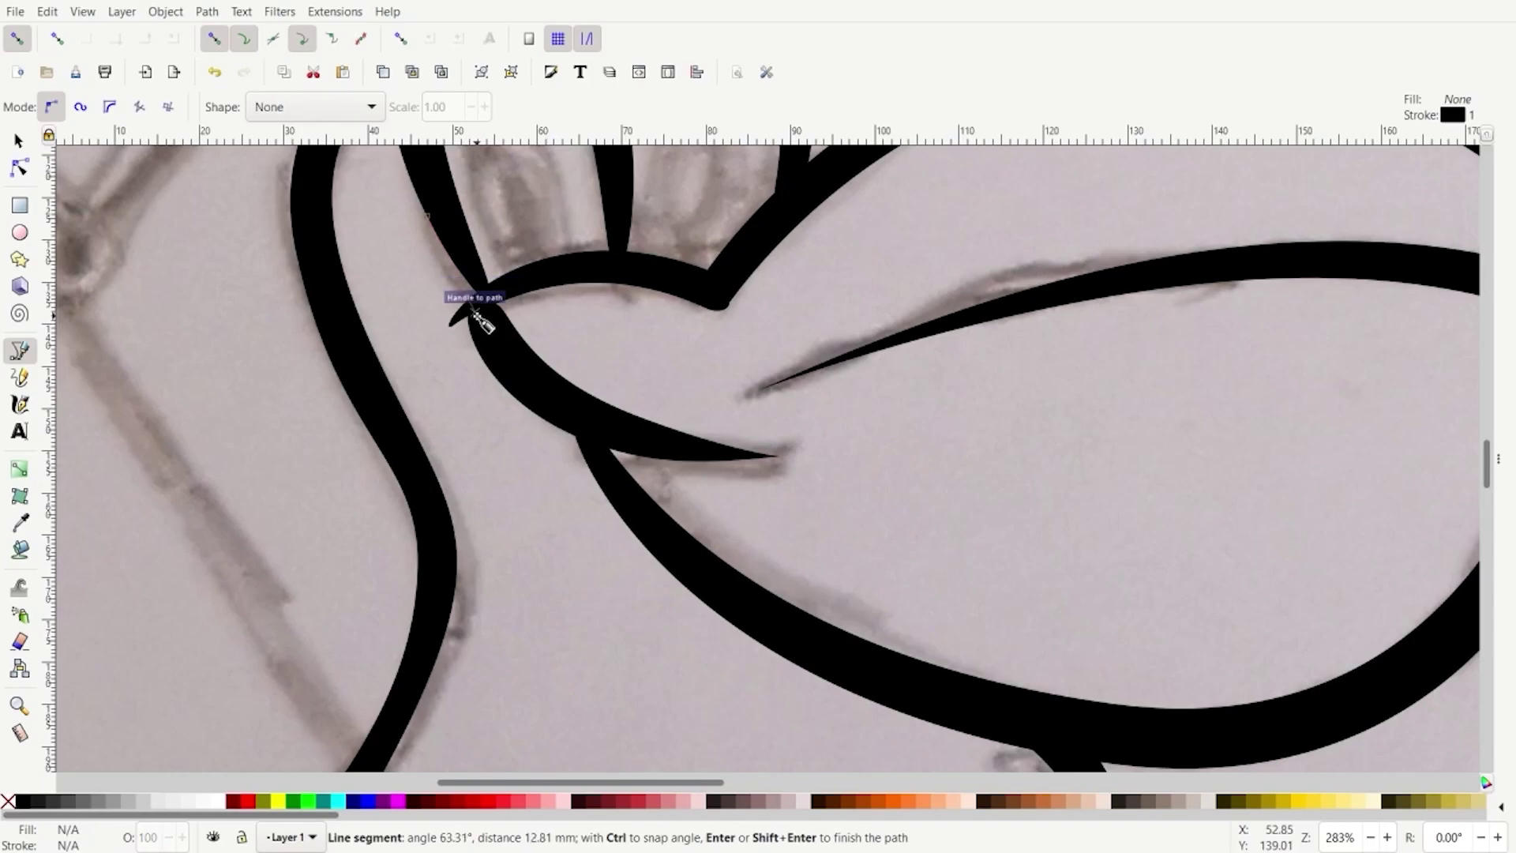
left_click(474, 311)
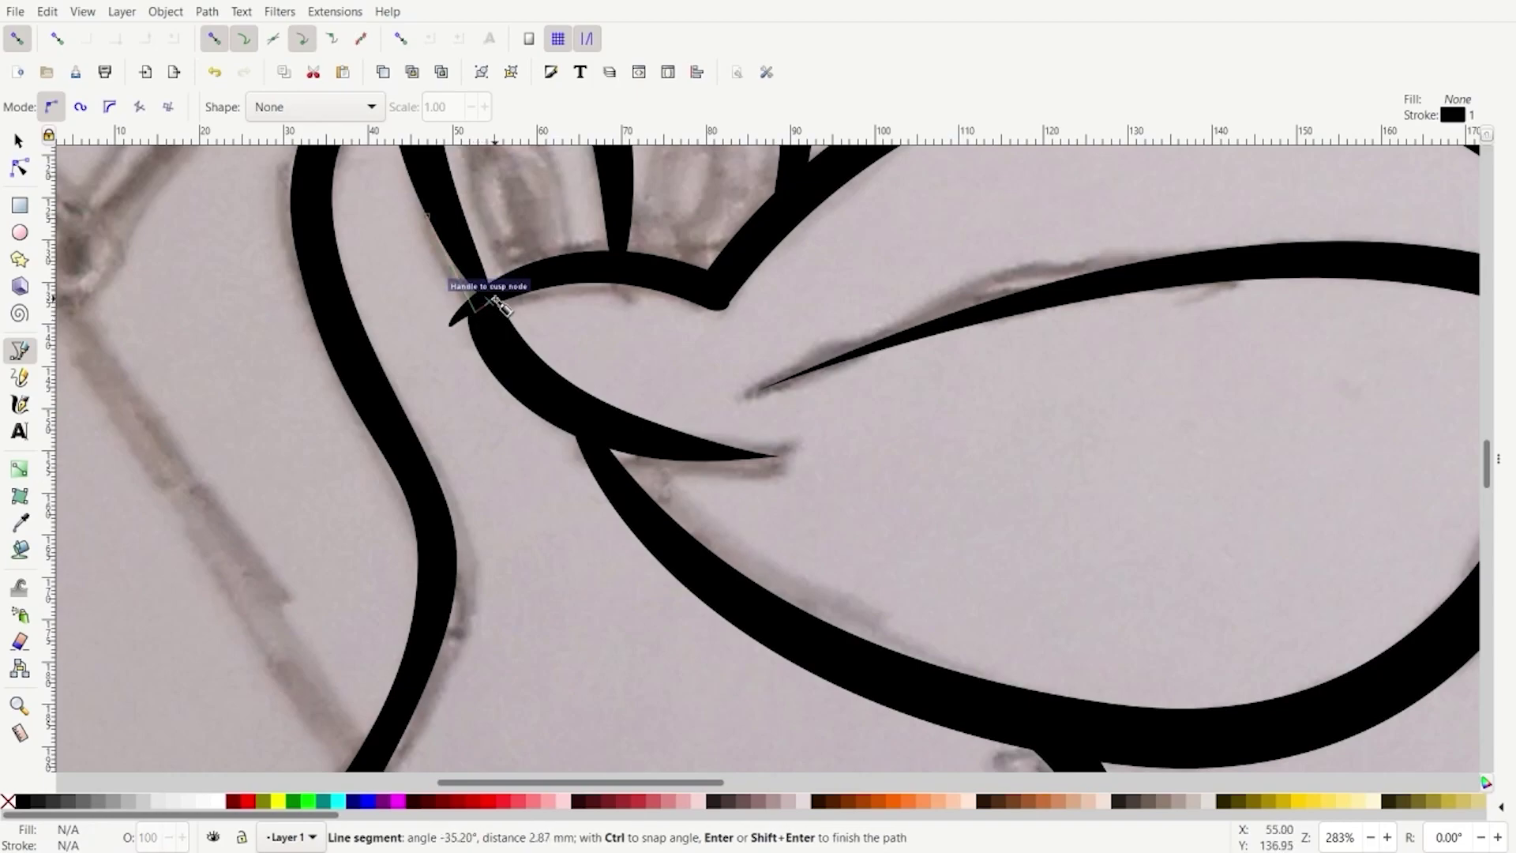
left_click(427, 215)
Fill the tapered bridging shape with black and remove its outline
left_click(22, 802)
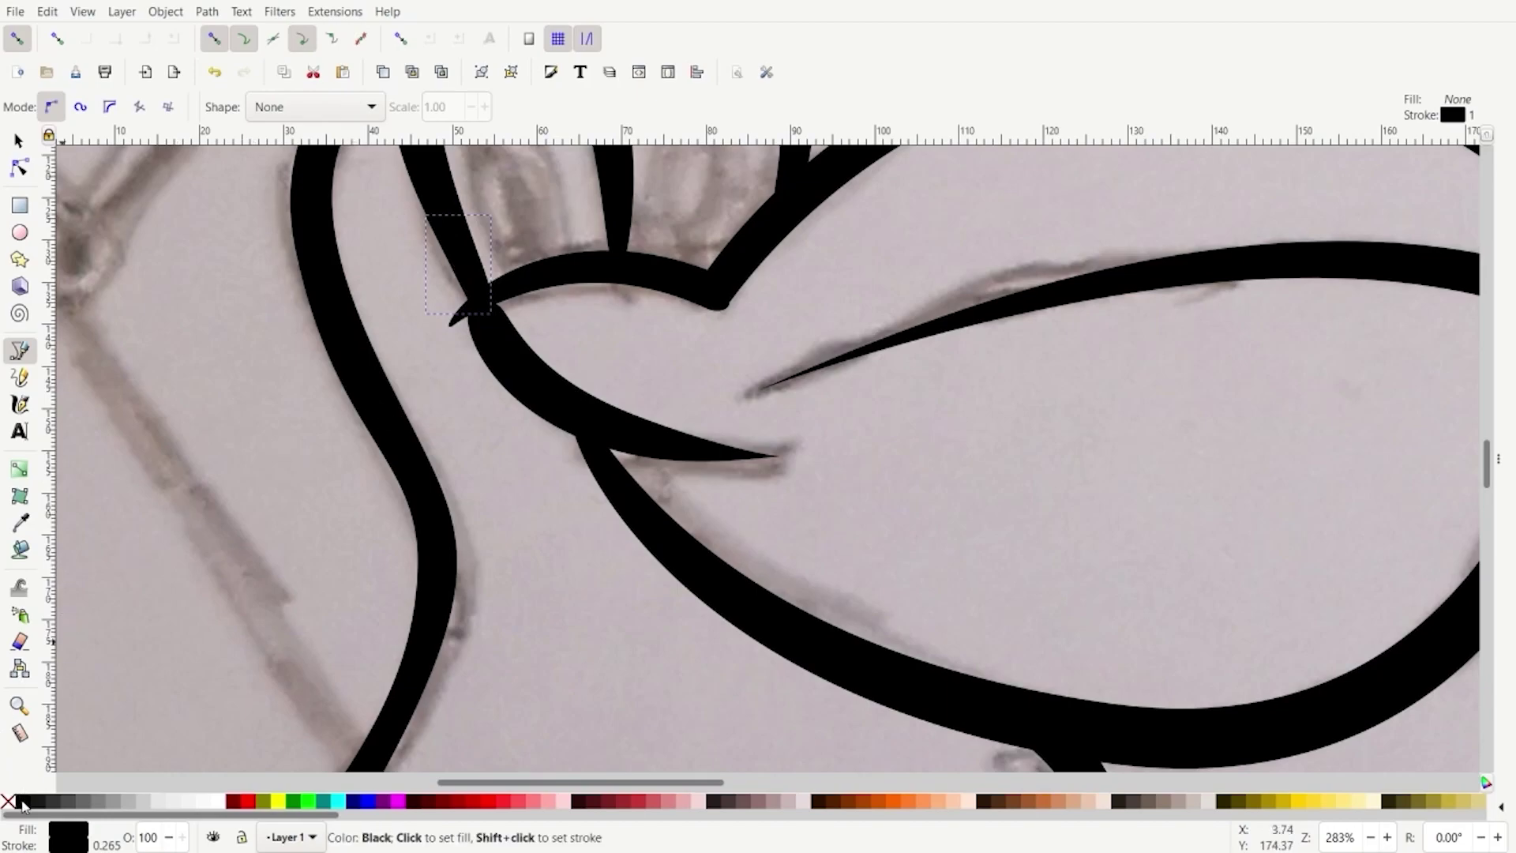
left_click(9, 804, "shift")
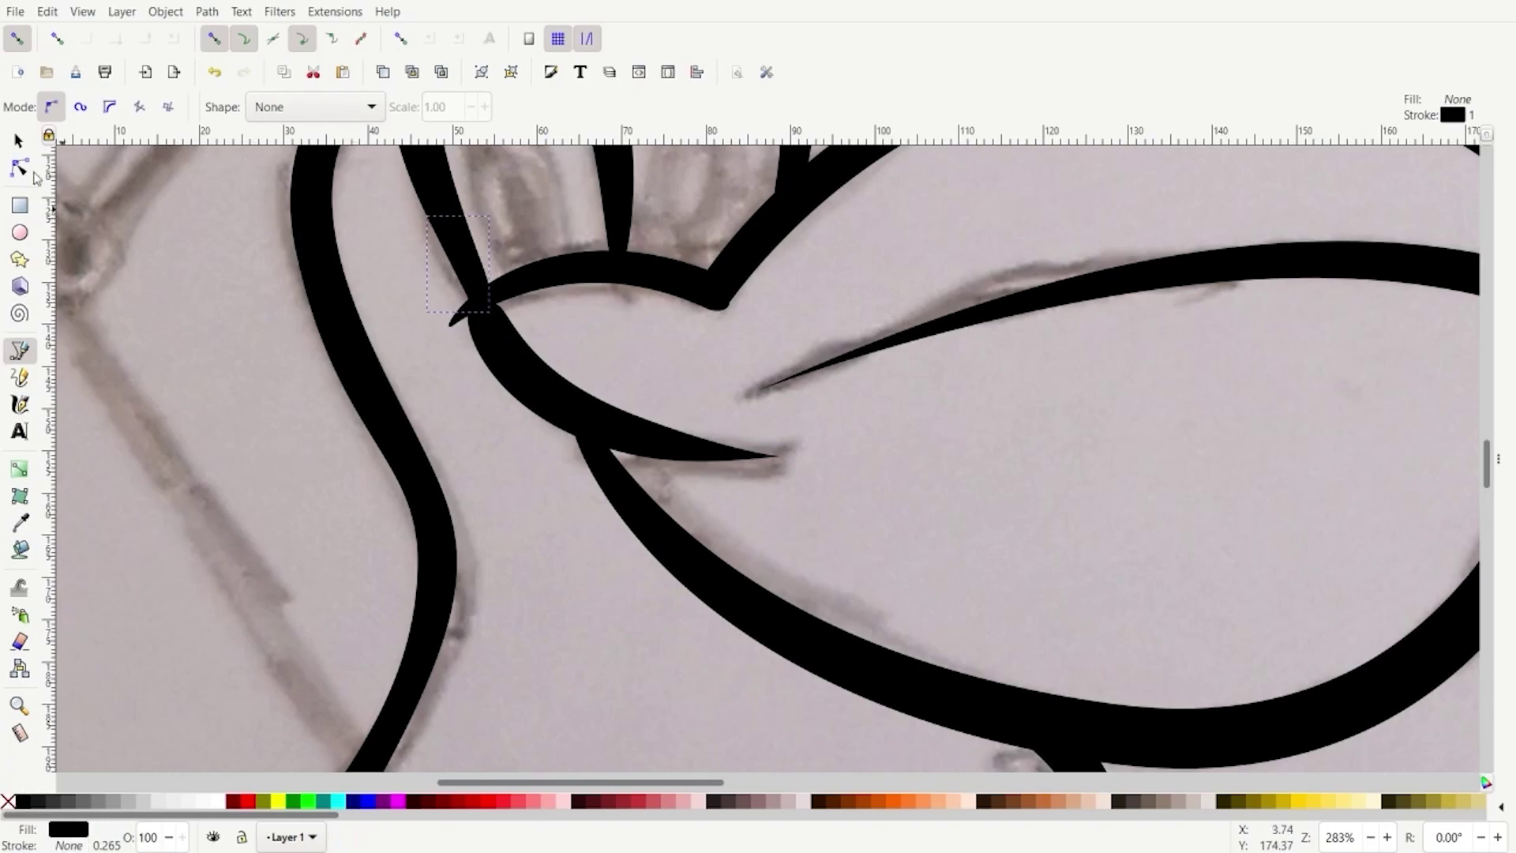
left_click(19, 143)
Select the sketch image and zoom out to review the fully inked pelican outline
left_click(404, 467)
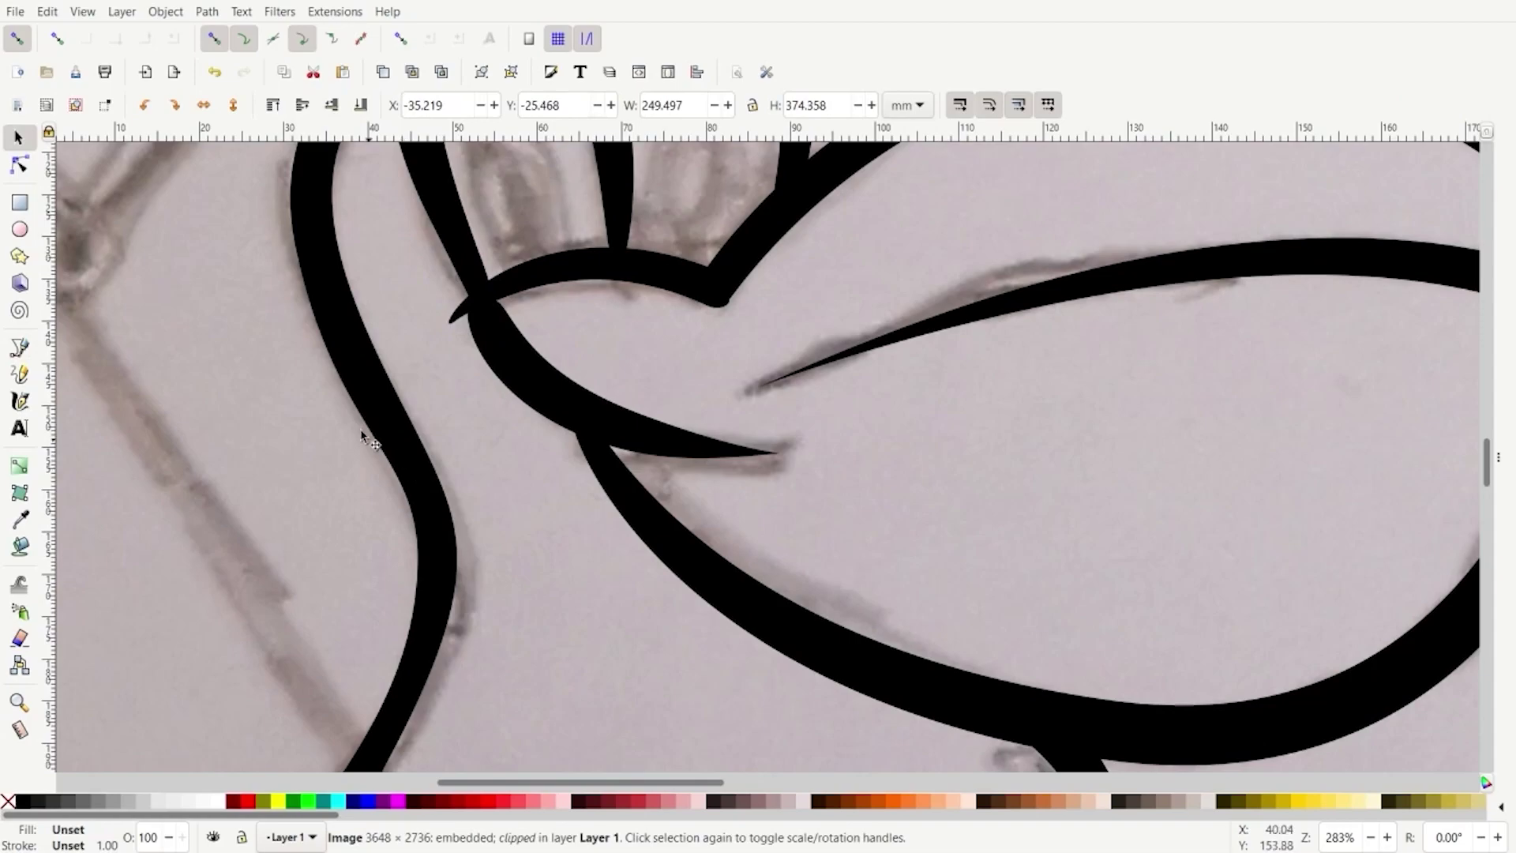
scroll(363, 434, "down", 4, "ctrl")
scroll(621, 286, "down", 4)
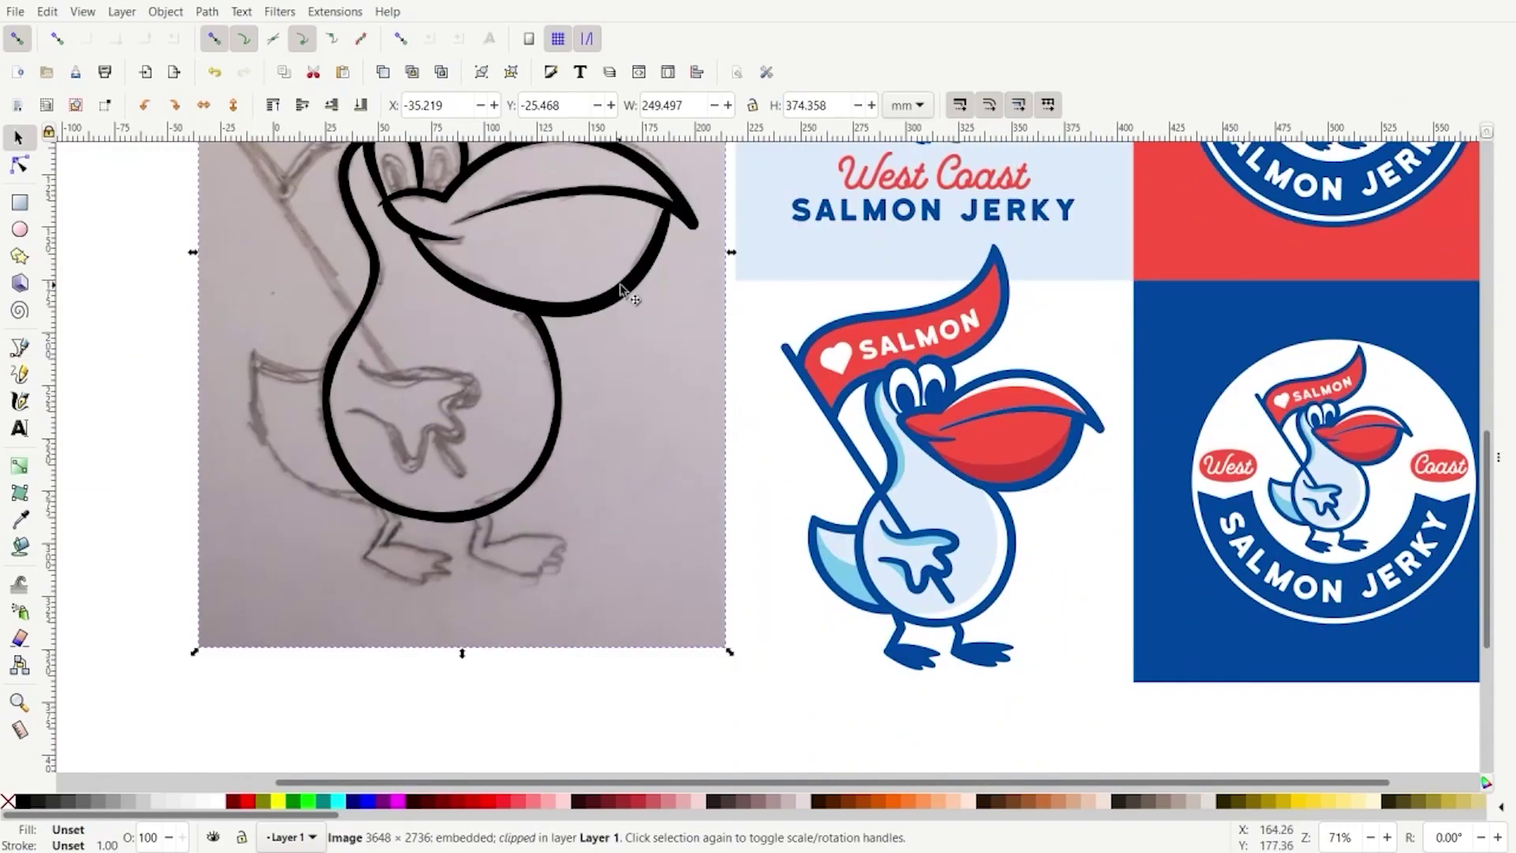
scroll(623, 290, "up", 2)
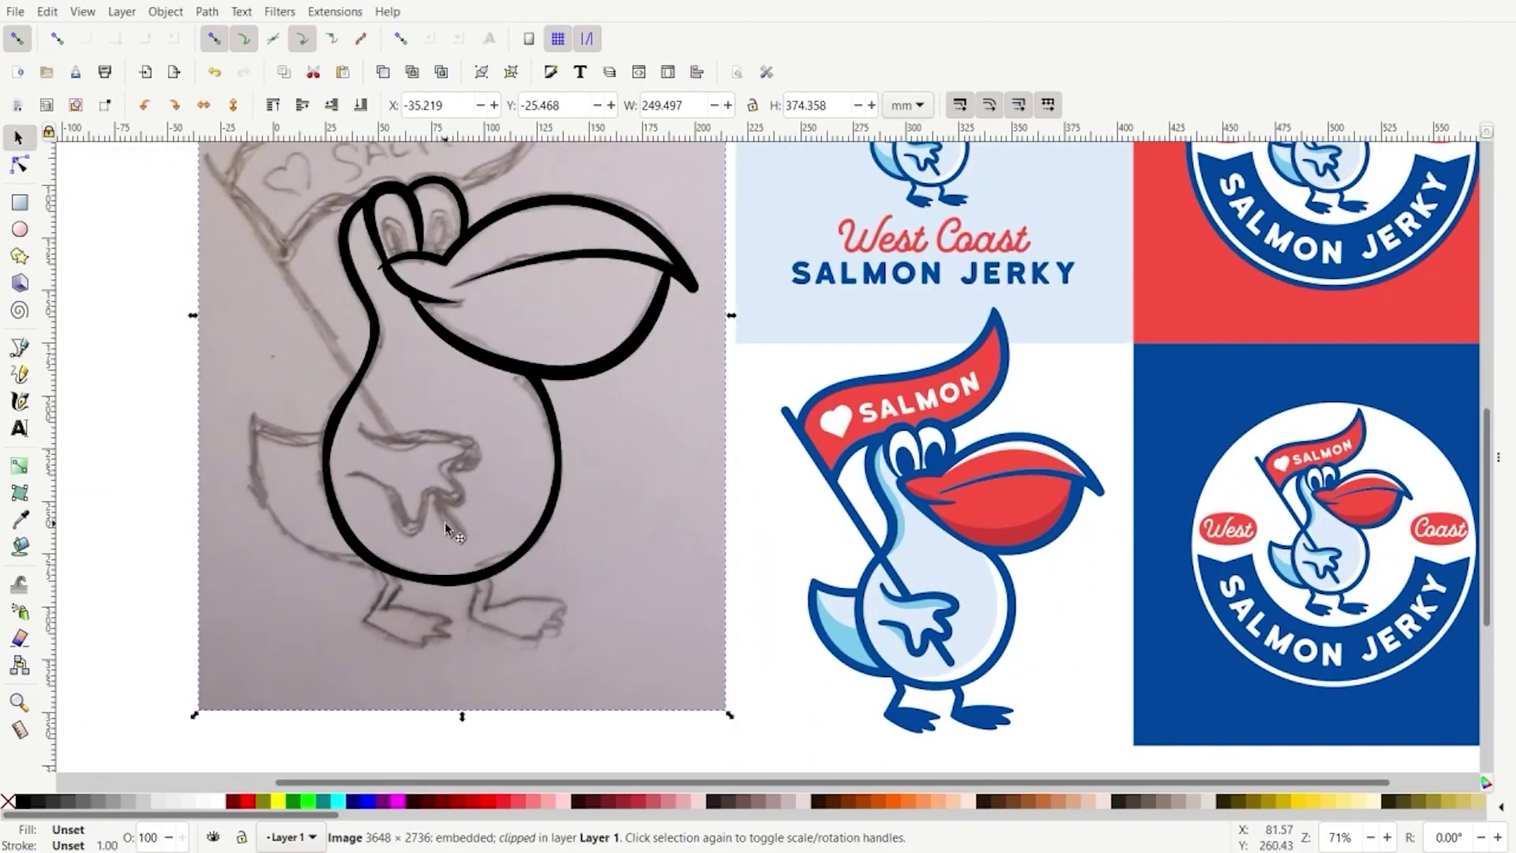
scroll(363, 304, "up", 1, "ctrl")
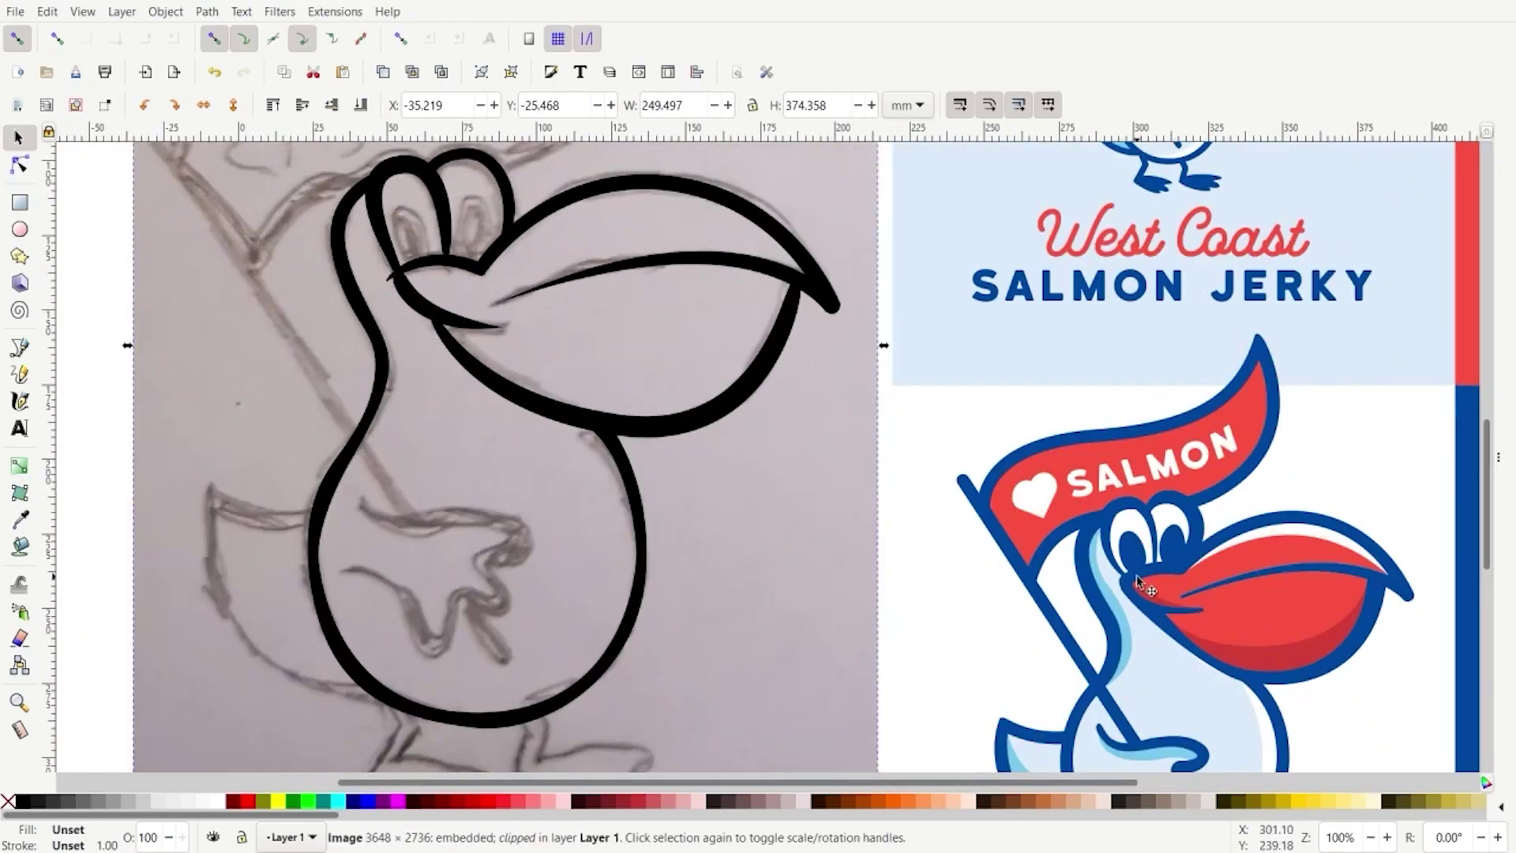
scroll(414, 447, "up", 1, "ctrl")
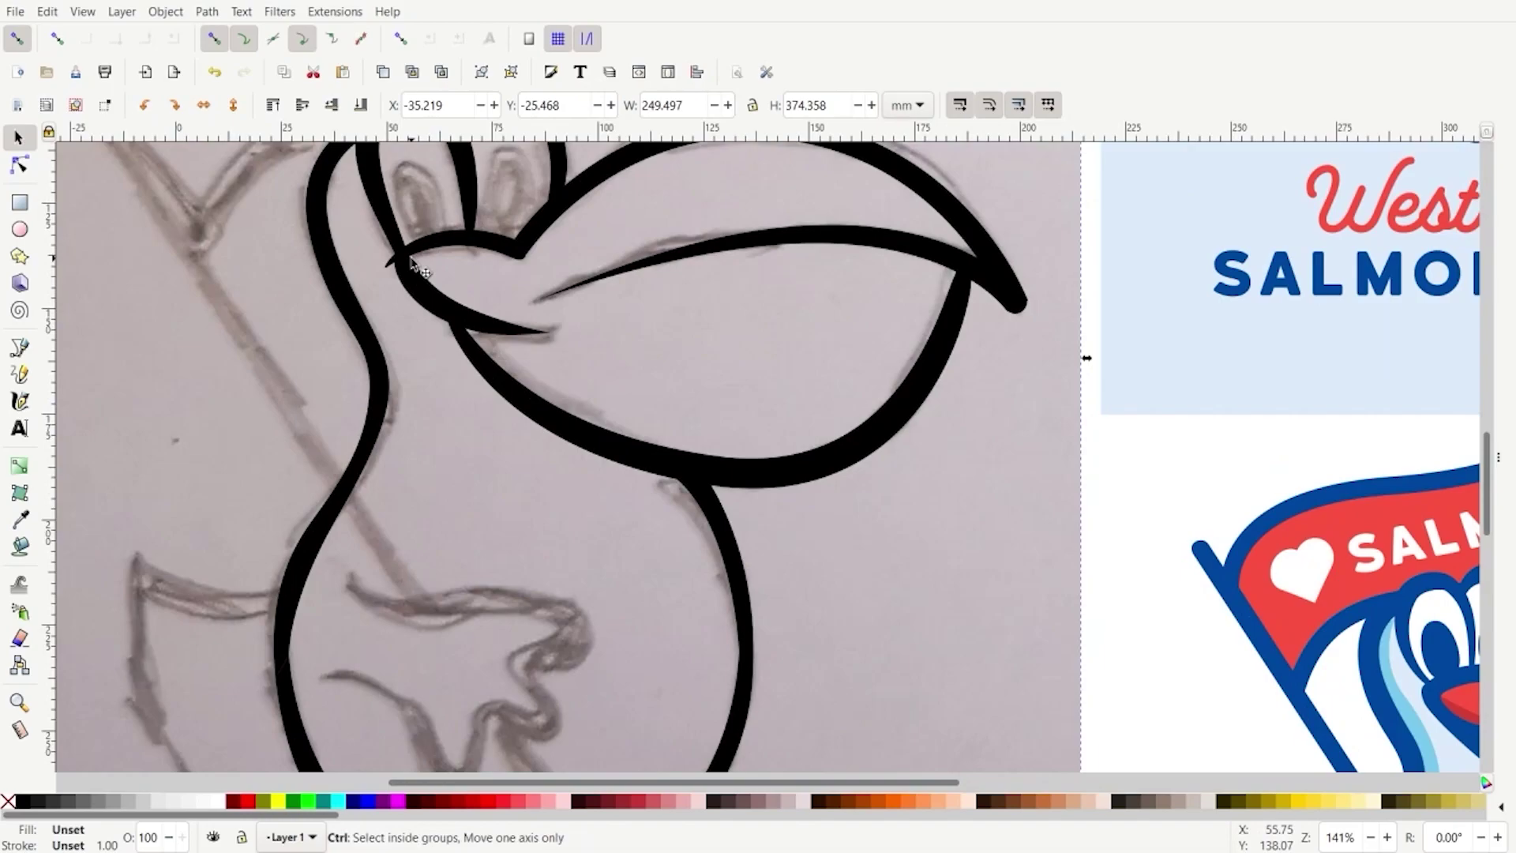
Draw a closed curved wedge where the back-of-head stroke meets the under-eye band, filled black with no outline
left_click(19, 346)
scroll(440, 246, "up", 4, "ctrl")
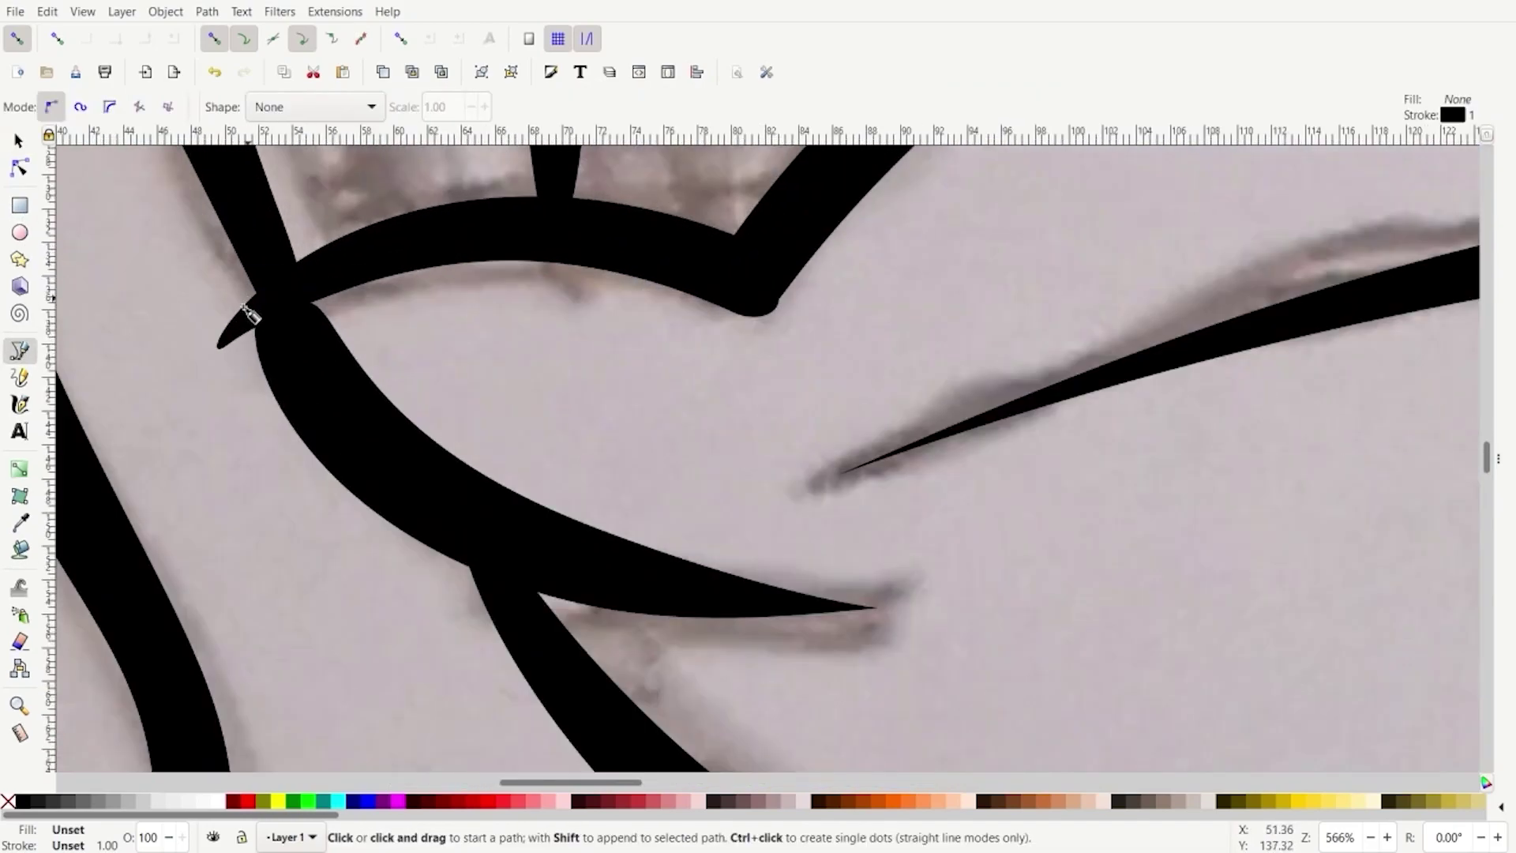
scroll(254, 286, "down", 4, "ctrl")
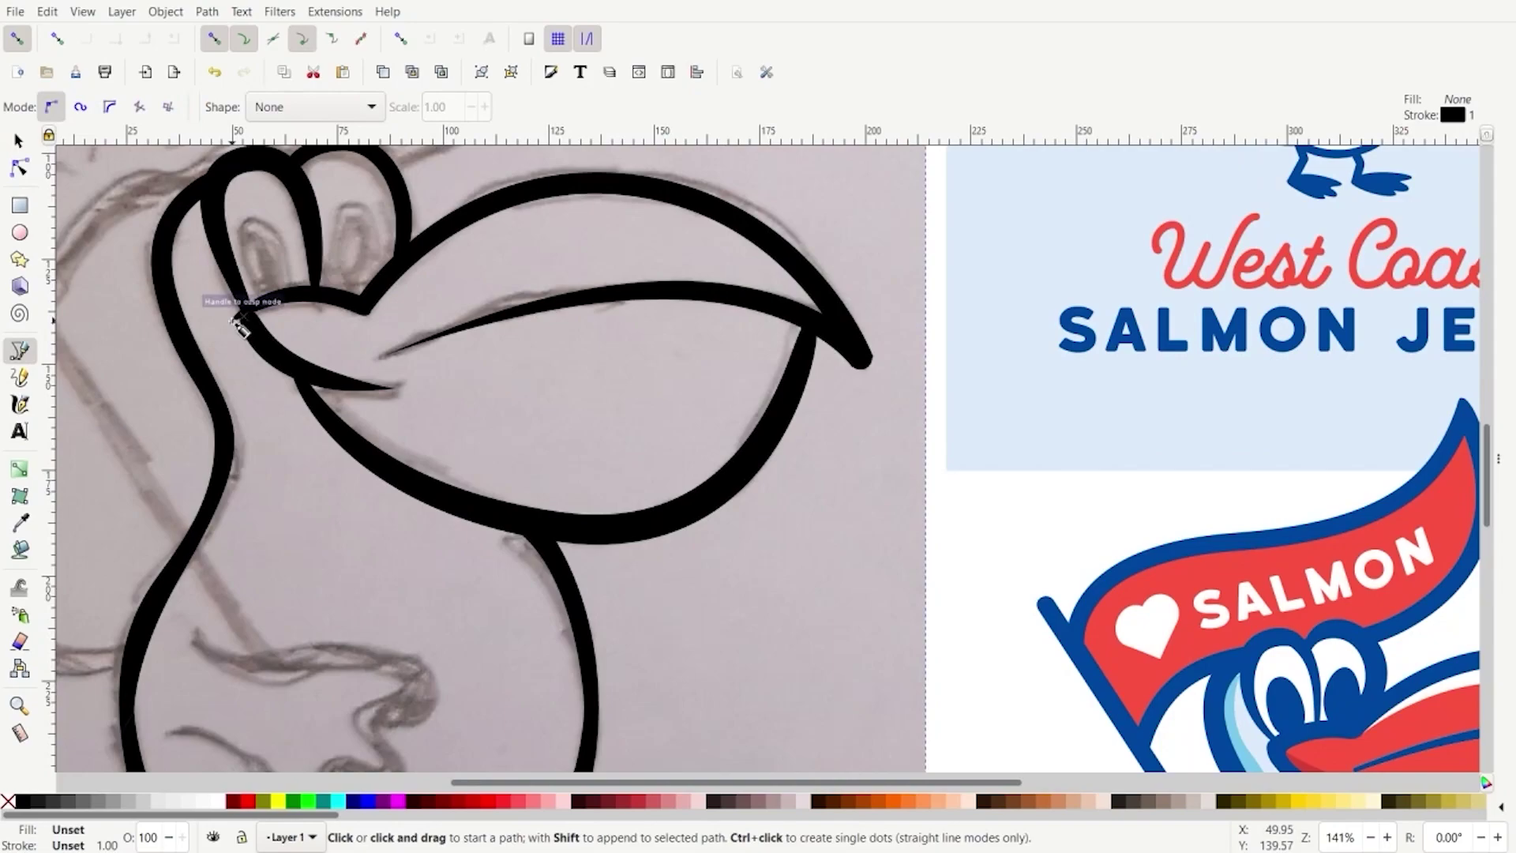
scroll(239, 324, "up", 3, "ctrl")
left_click(230, 315)
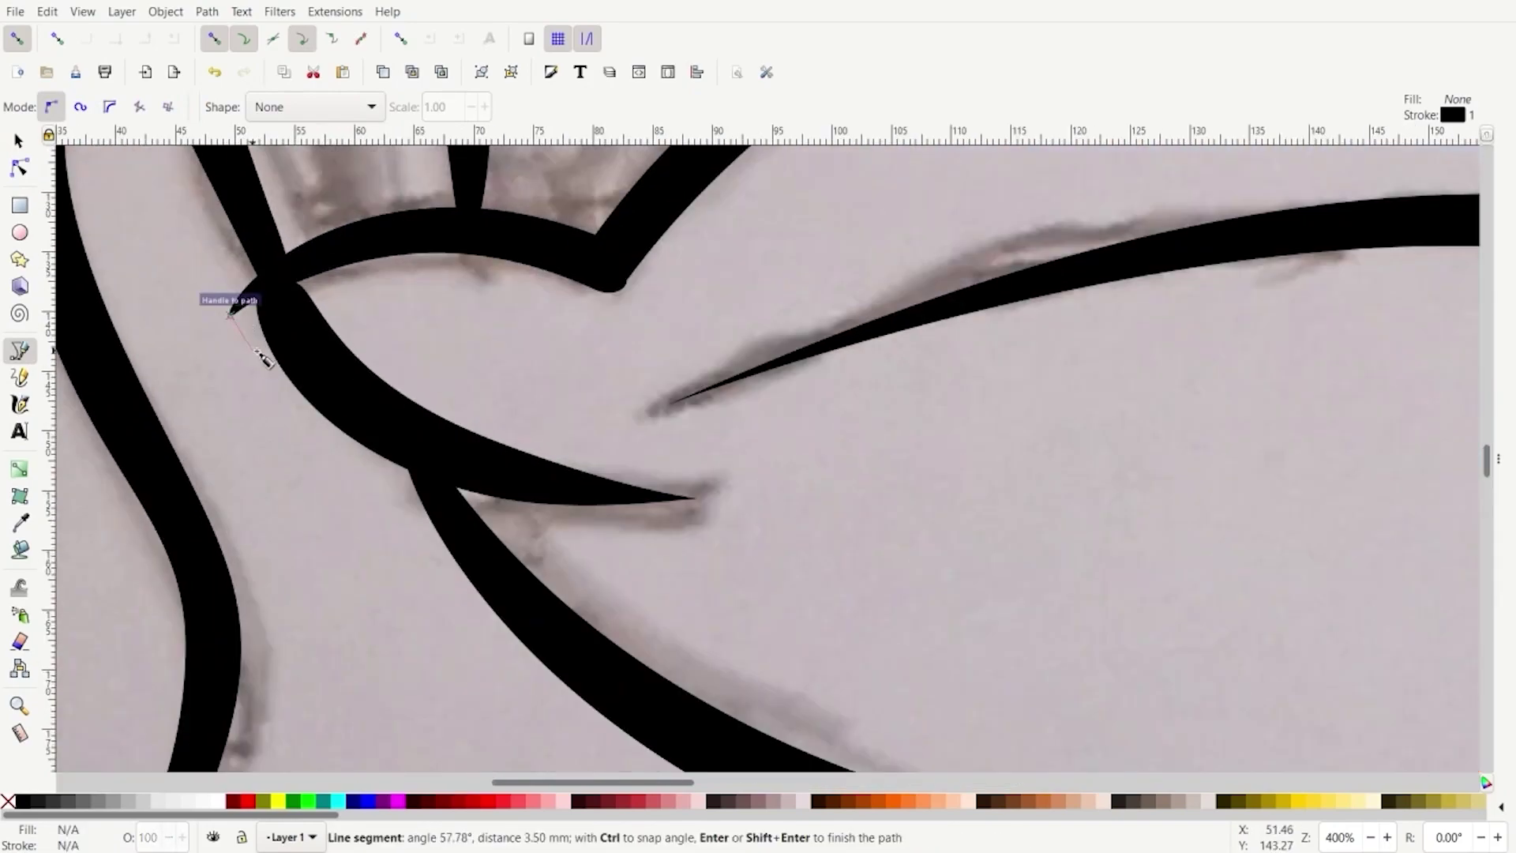
left_click_drag(329, 421, 448, 491)
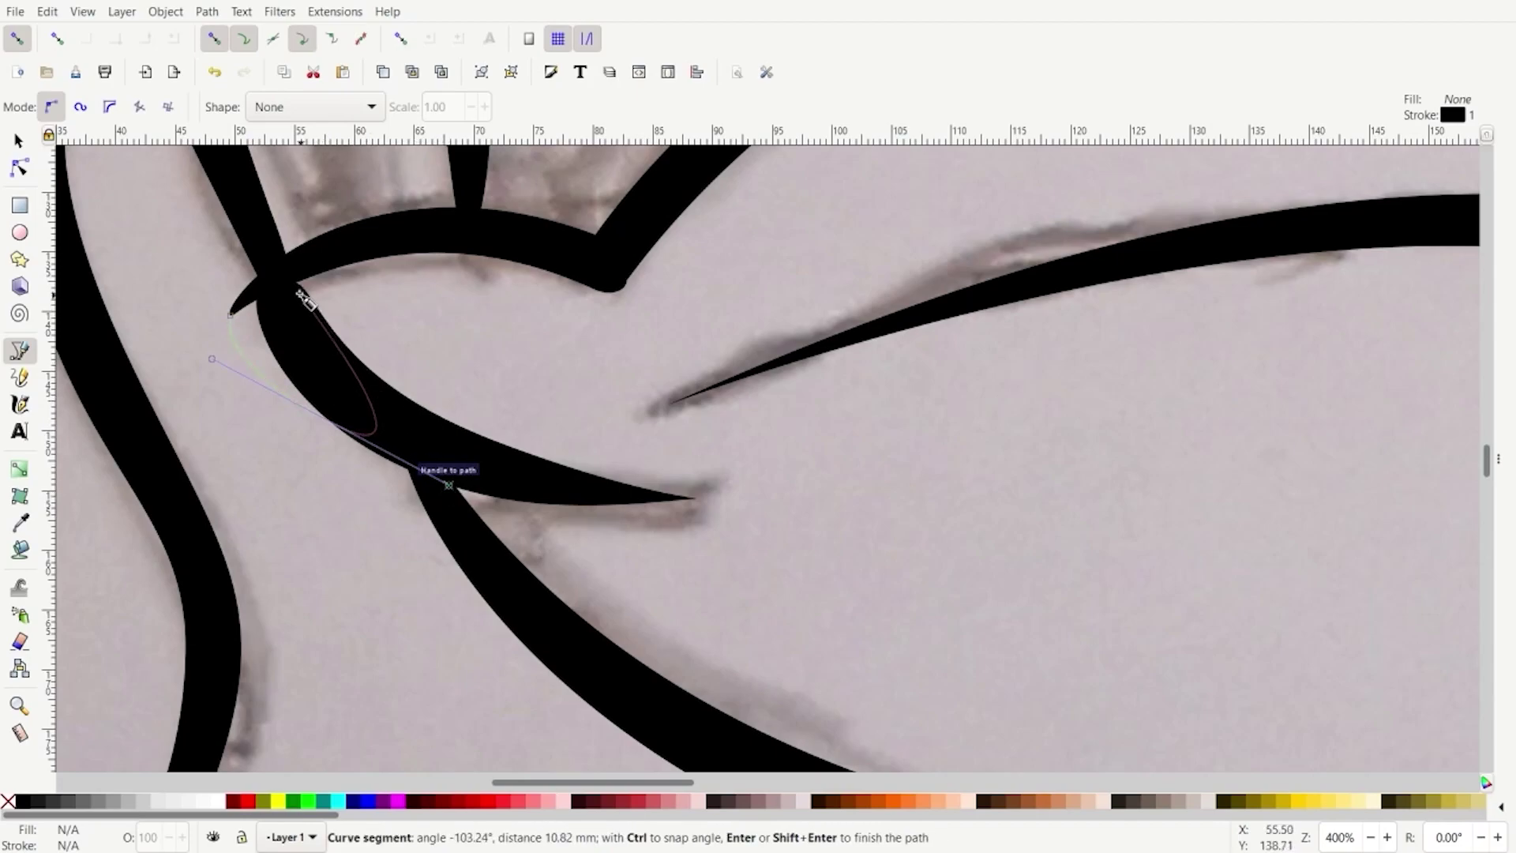
left_click(229, 314)
left_click(230, 315)
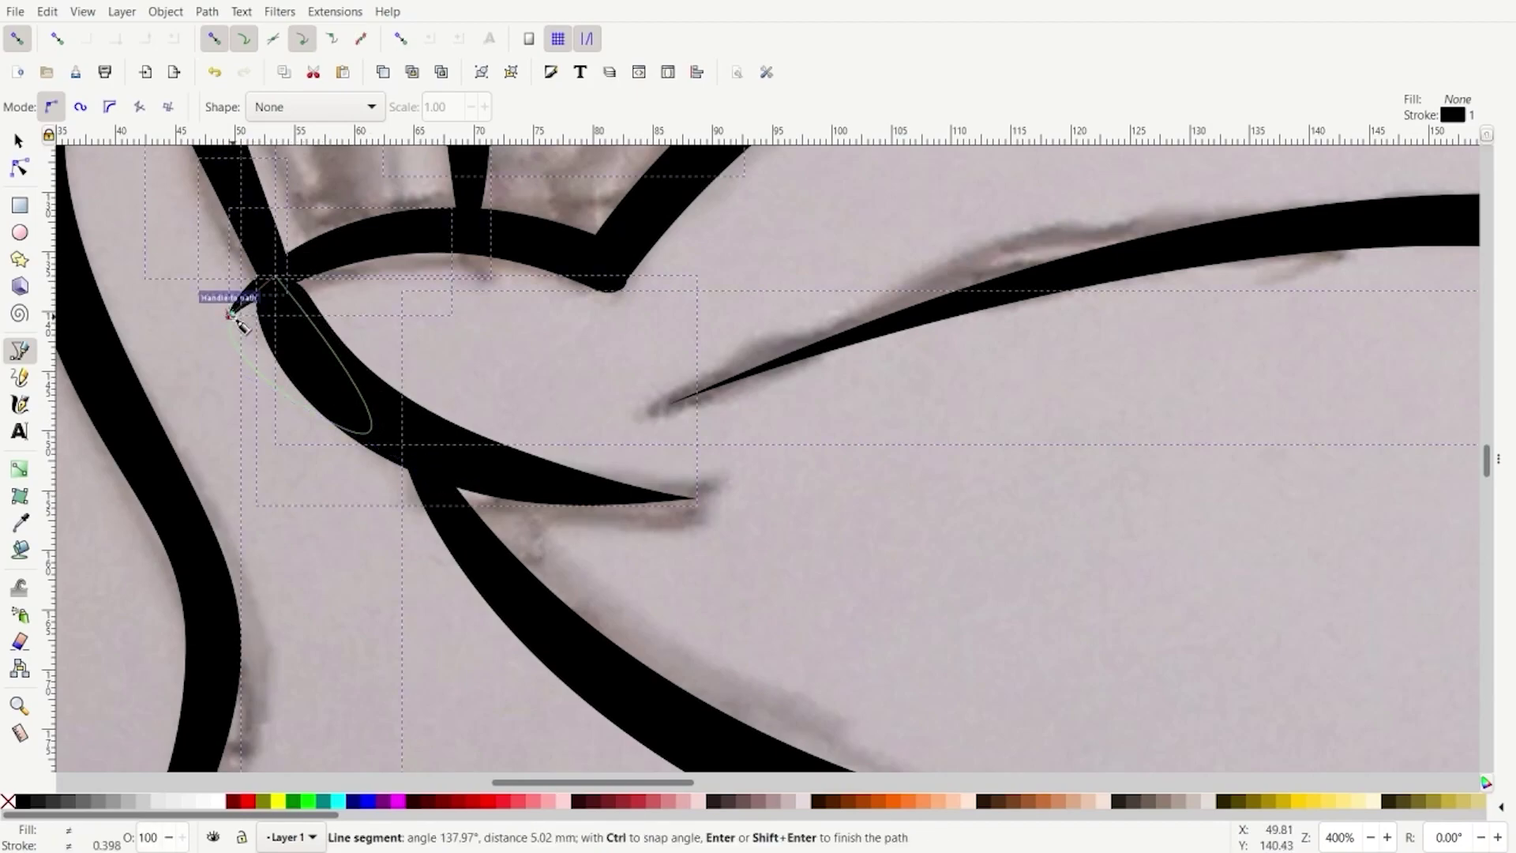
scroll(217, 336, "up", 3)
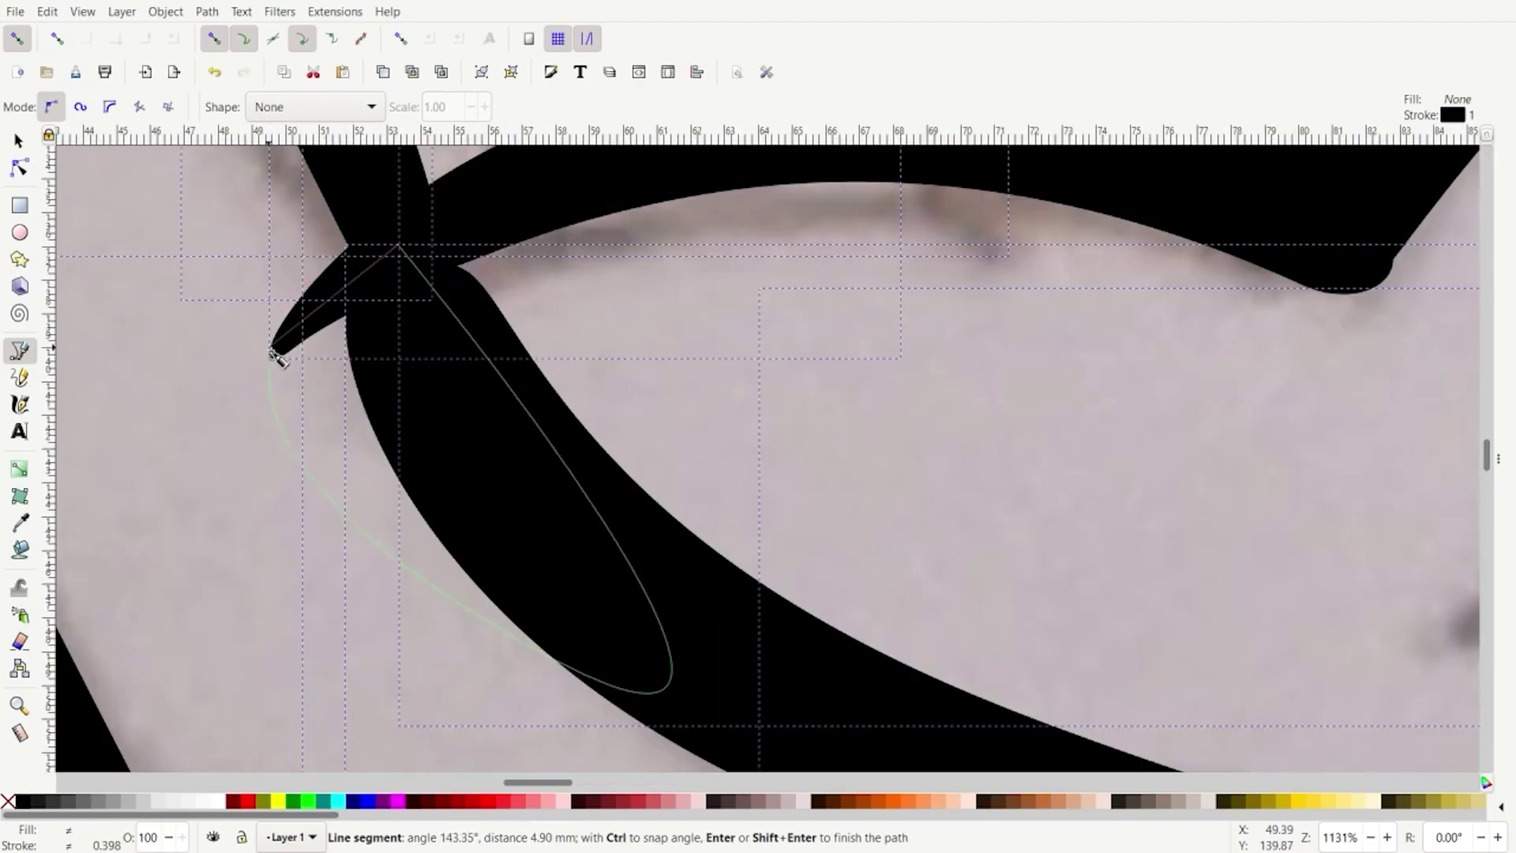
left_click(268, 371)
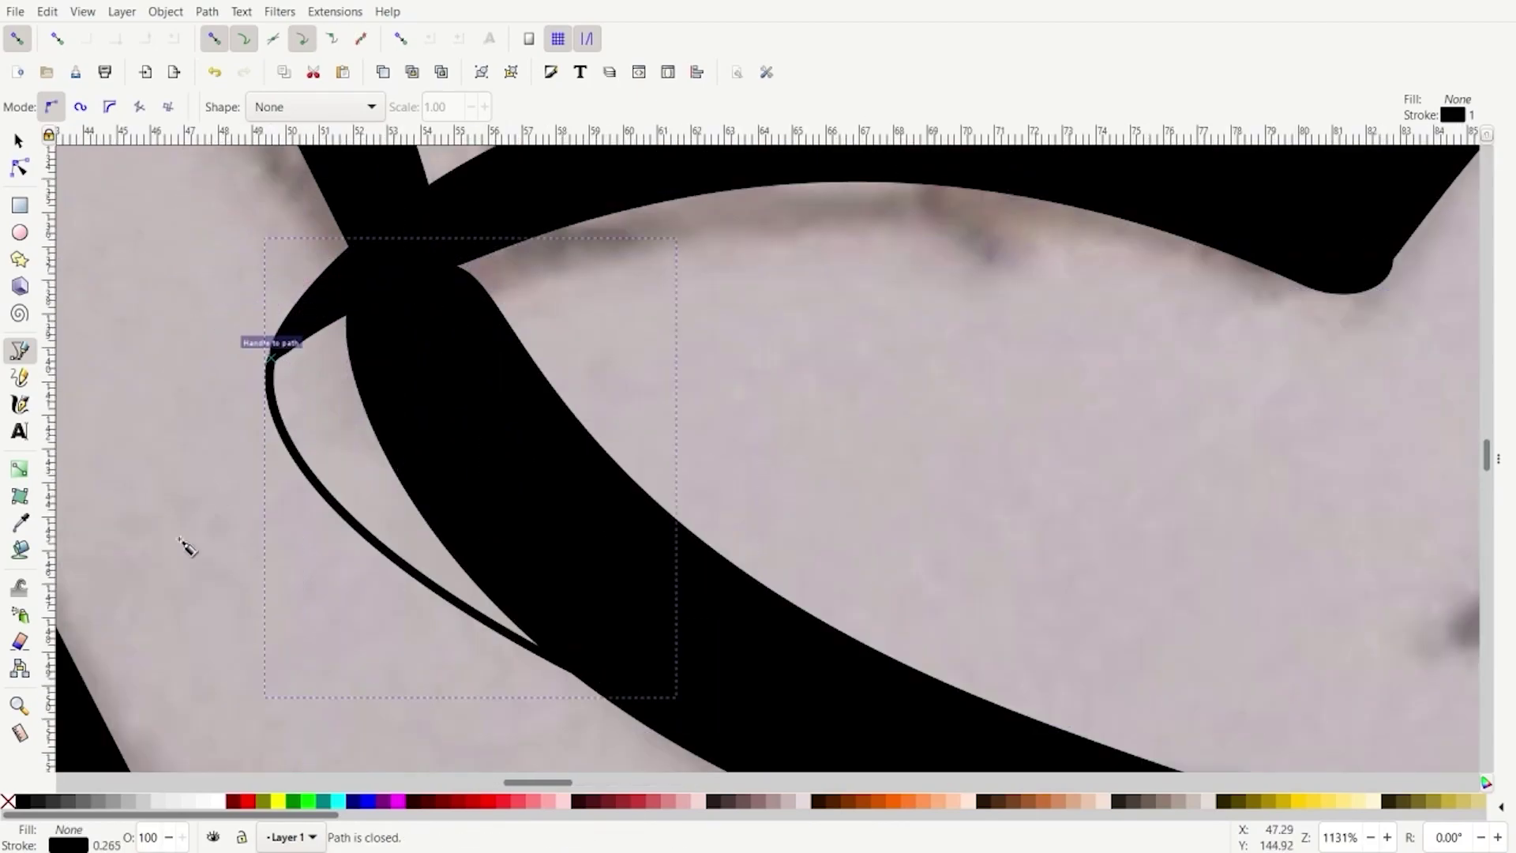
left_click(24, 800)
left_click(7, 802, "shift")
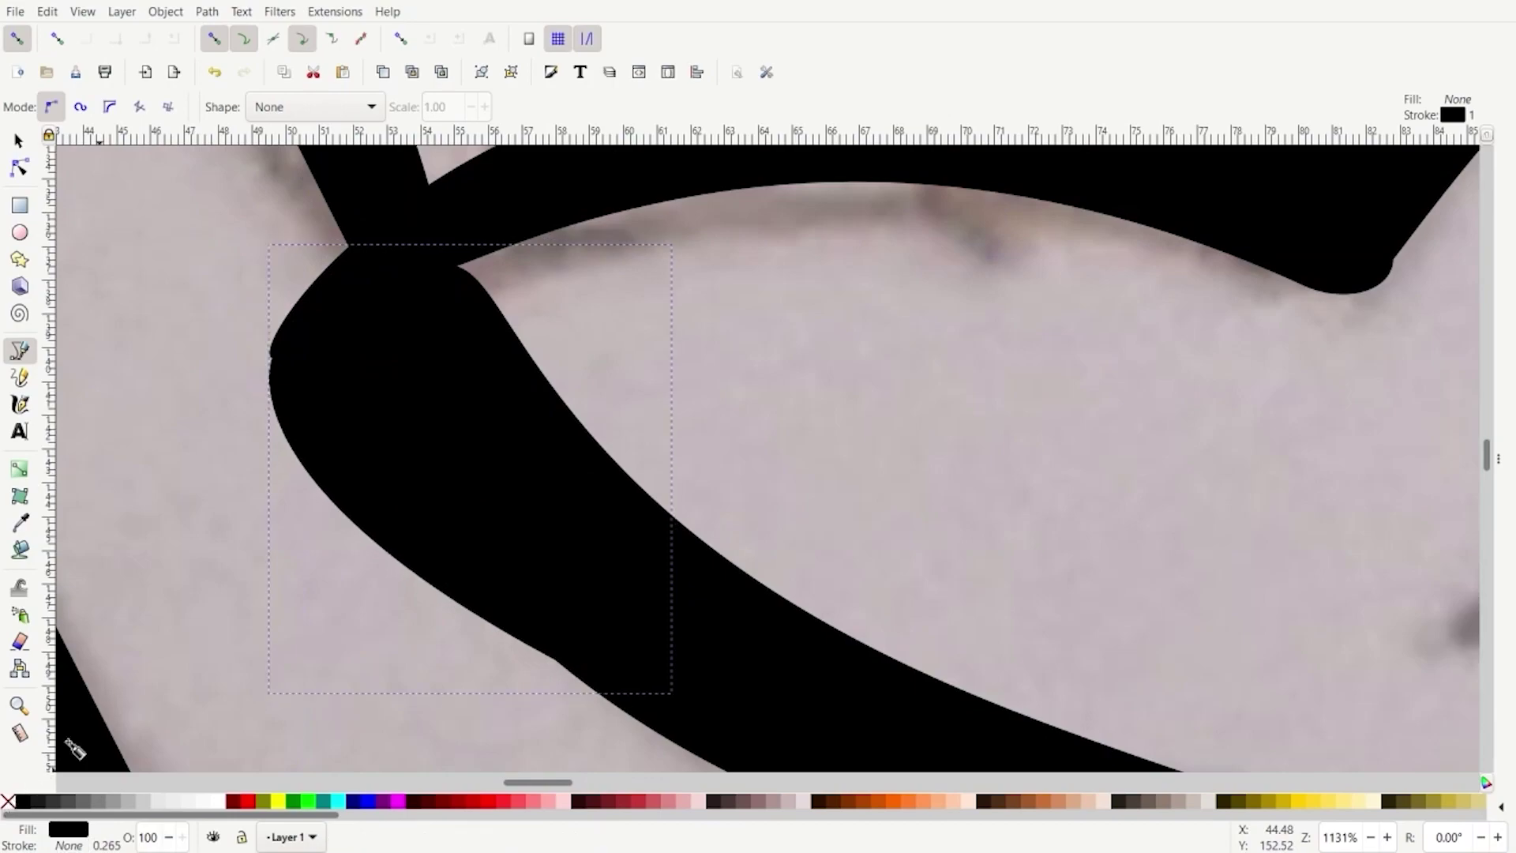
Move the wedge's corner node up against the adjoining outline, then zoom around to compare with the sketch
key("n")
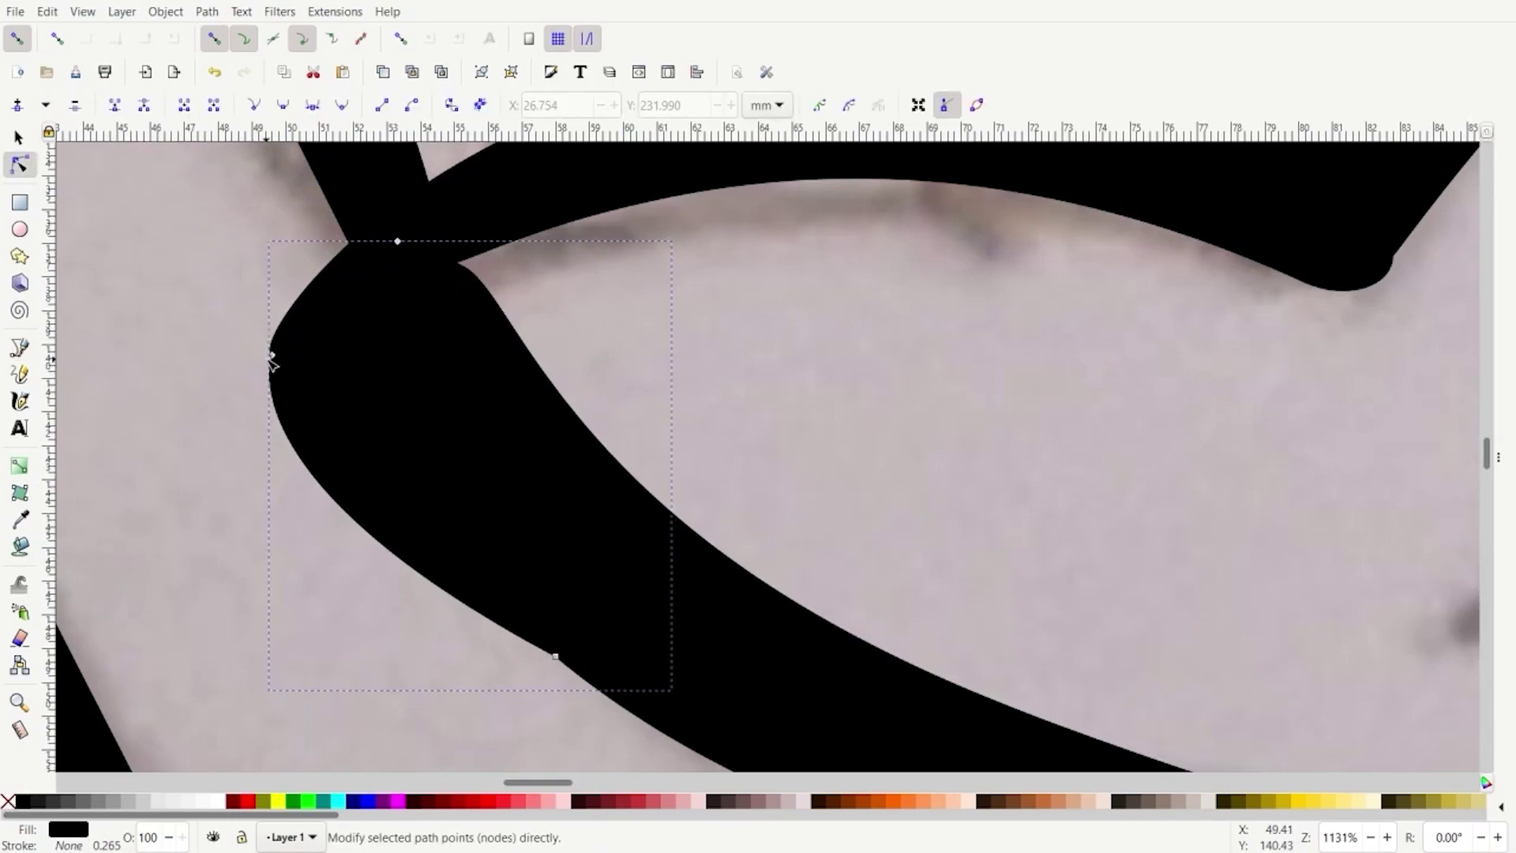
left_click_drag(272, 353, 273, 340)
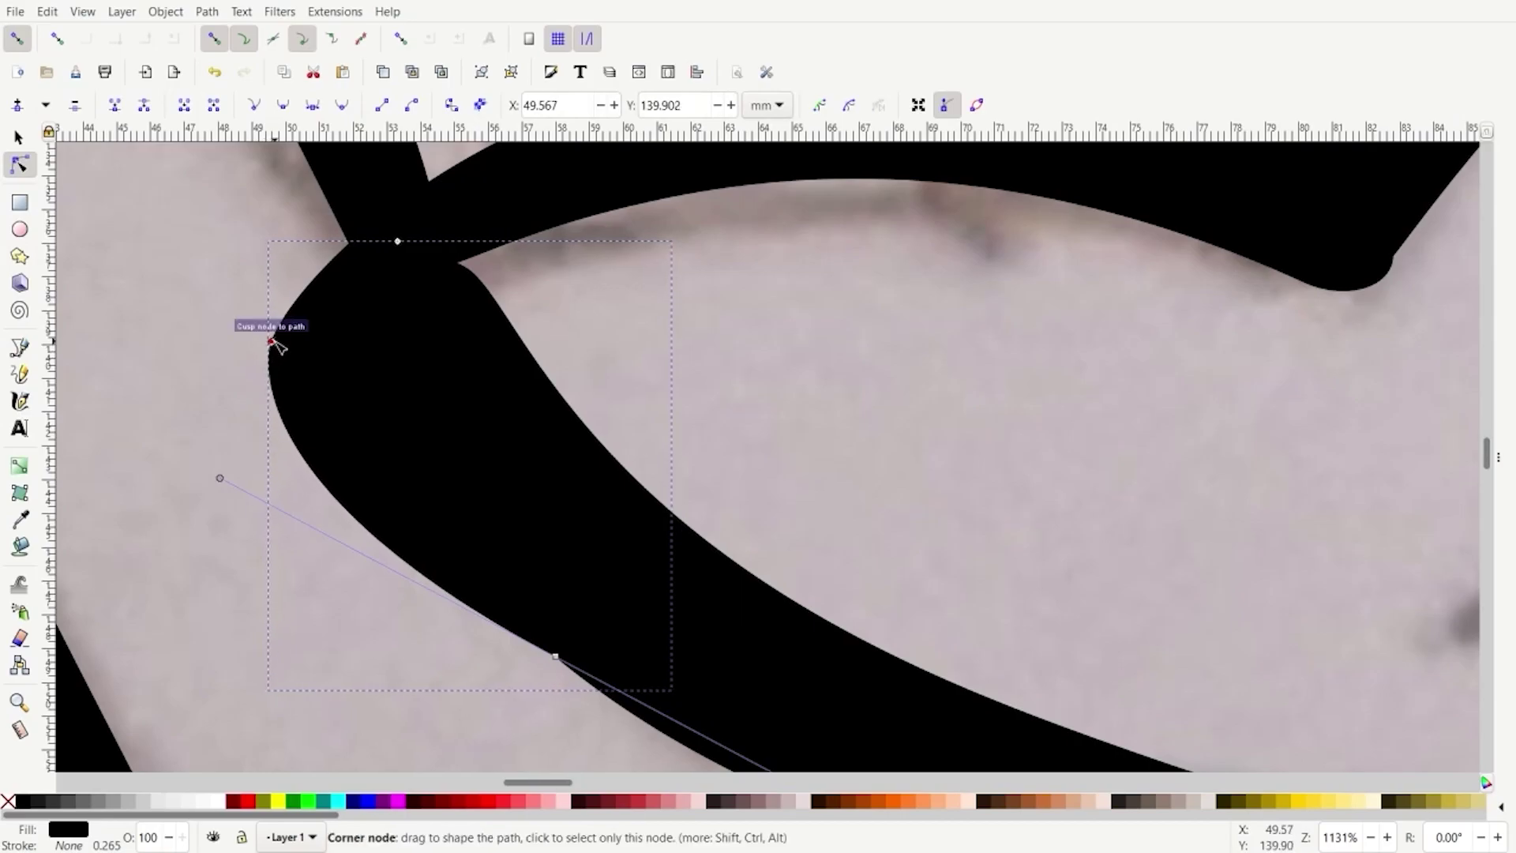
left_click(188, 427)
scroll(260, 473, "down", 8)
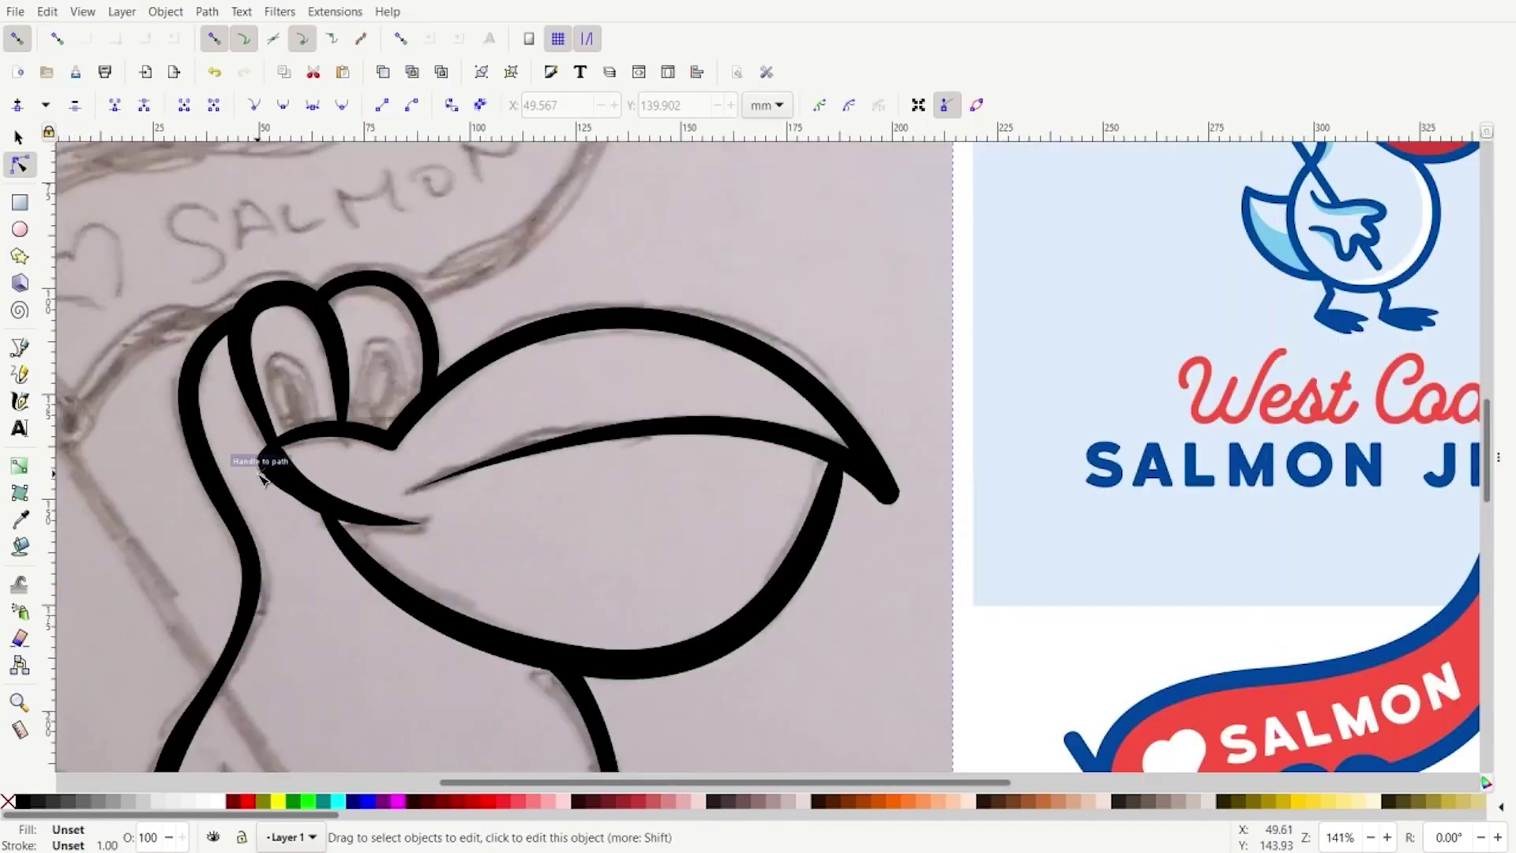
scroll(309, 558, "down", 1)
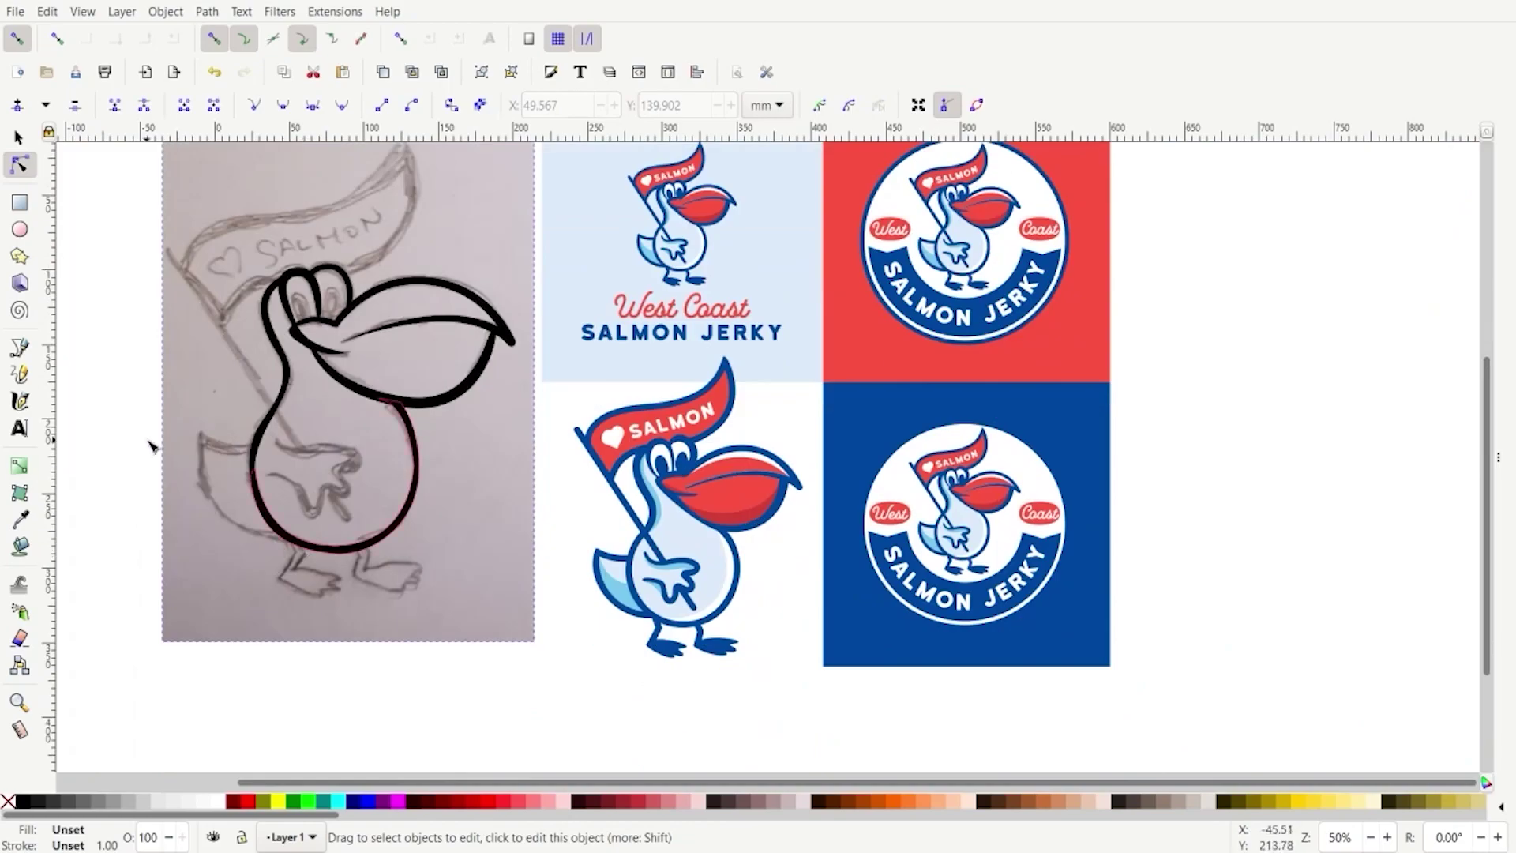
scroll(263, 474, "up", 1)
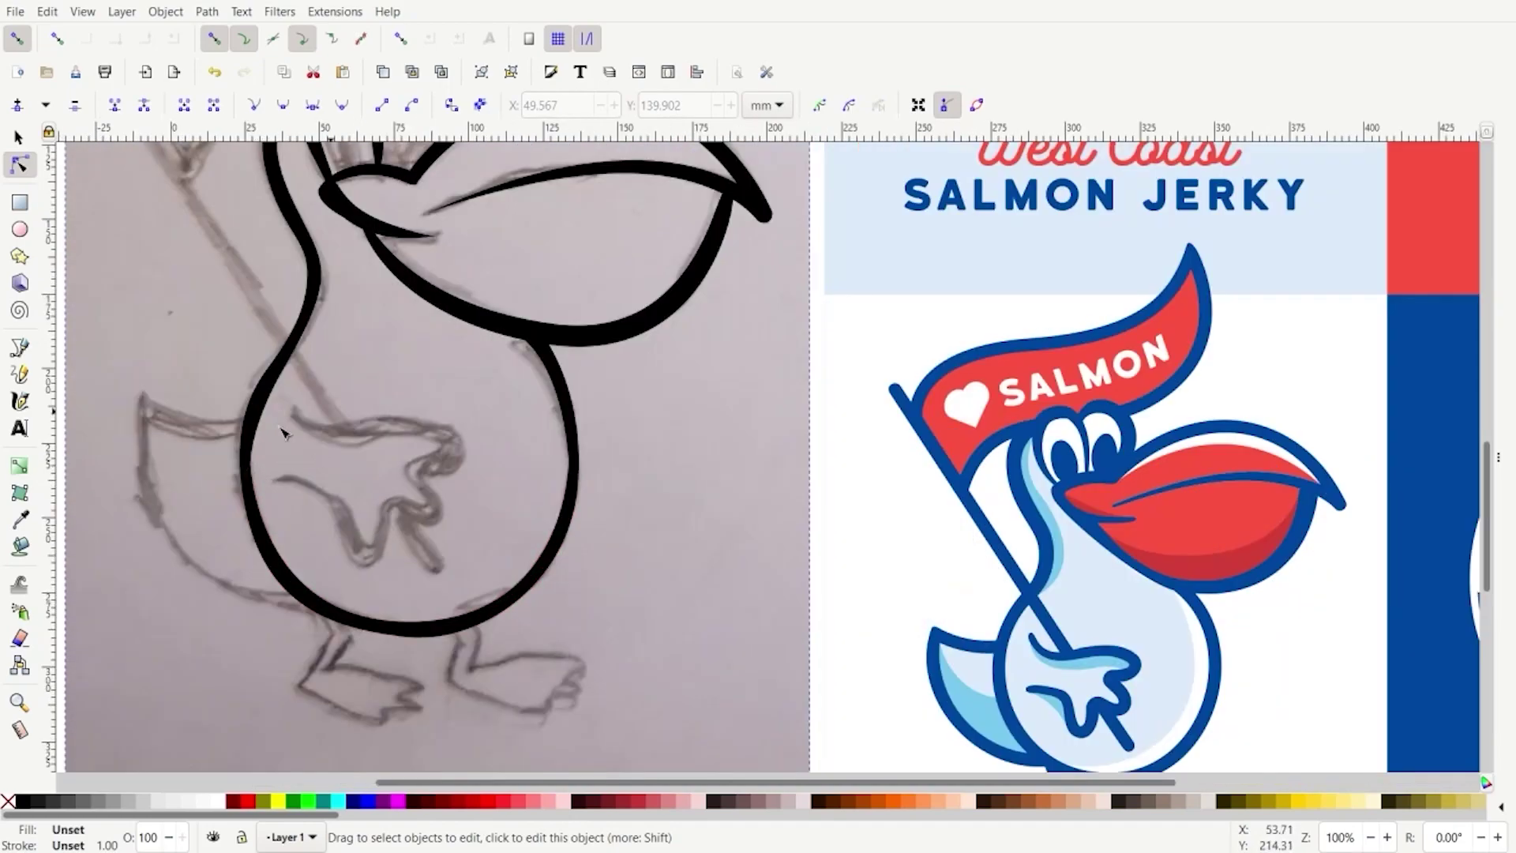
scroll(1140, 703, "up", 2)
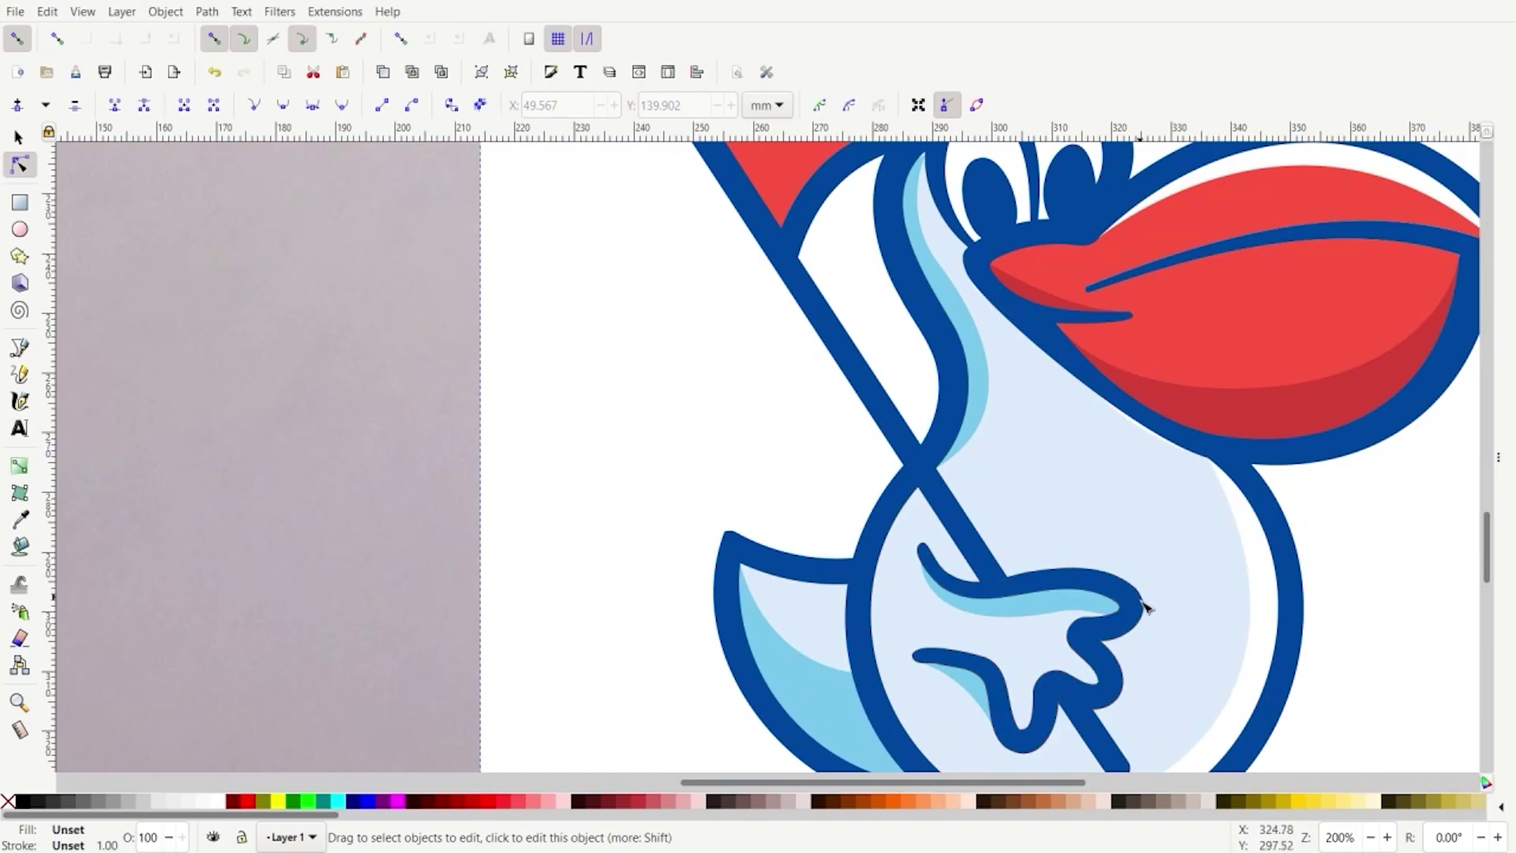
scroll(962, 678, "down", 3)
scroll(120, 387, "up", 2)
scroll(120, 387, "up", 1)
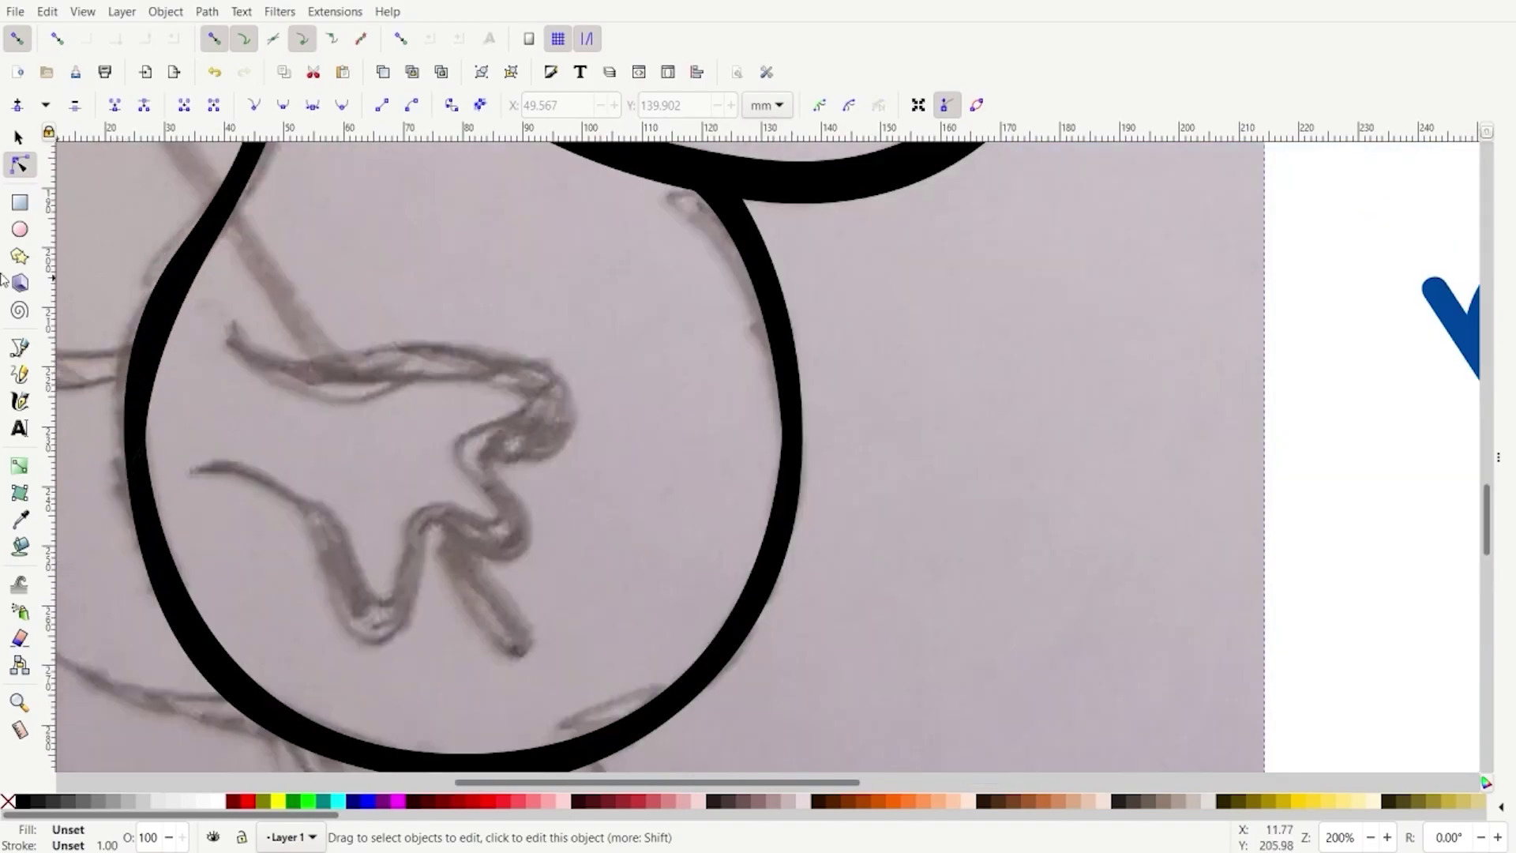
Trace the wavy pencil wing inside the belly ring as a six-node curved Bezier line
left_click(20, 348)
left_click(234, 342)
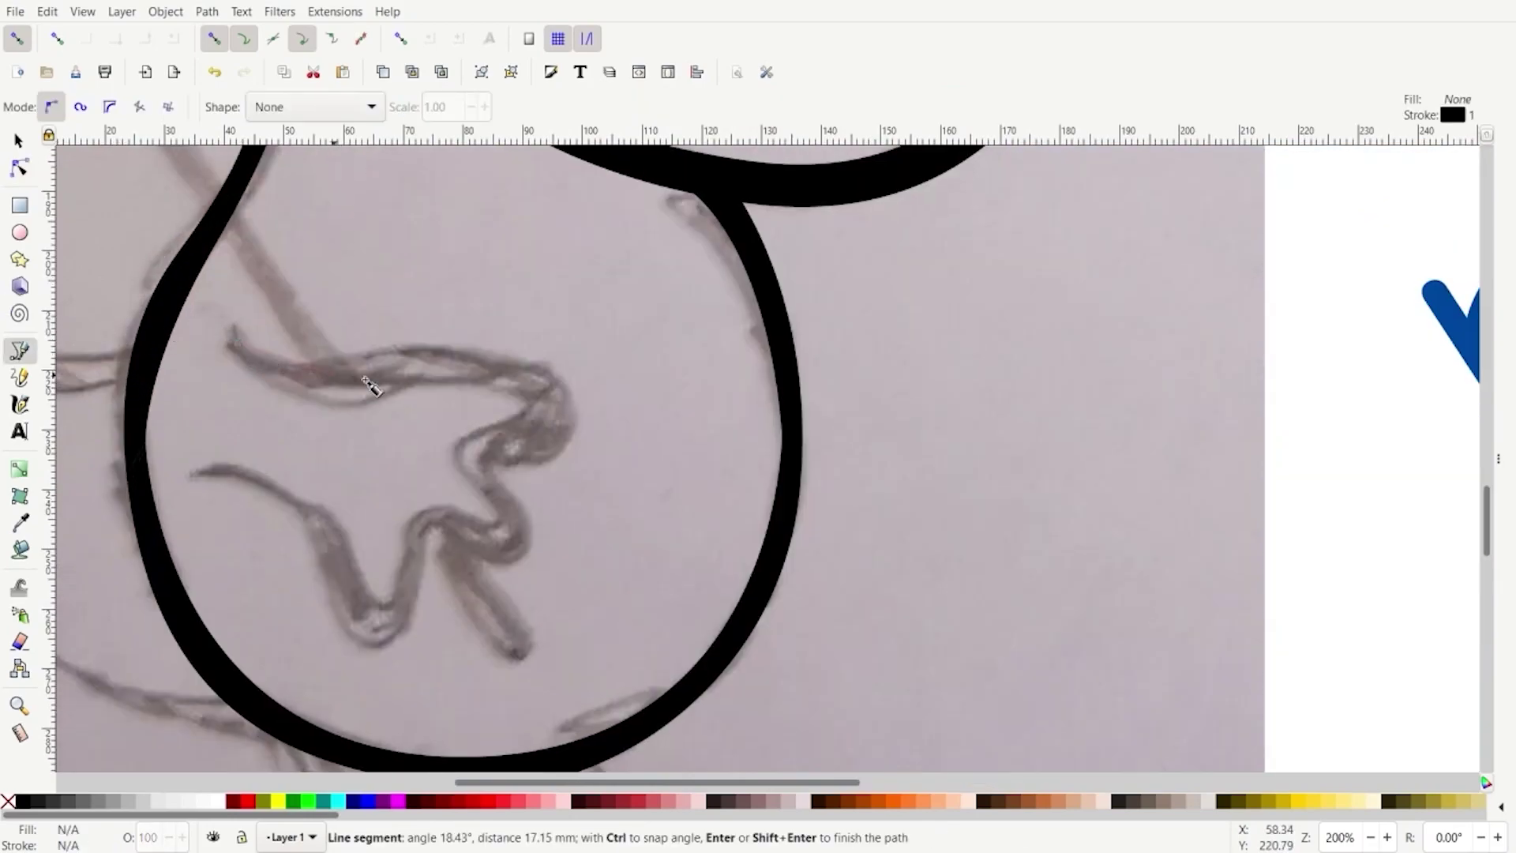
left_click_drag(465, 361, 576, 349)
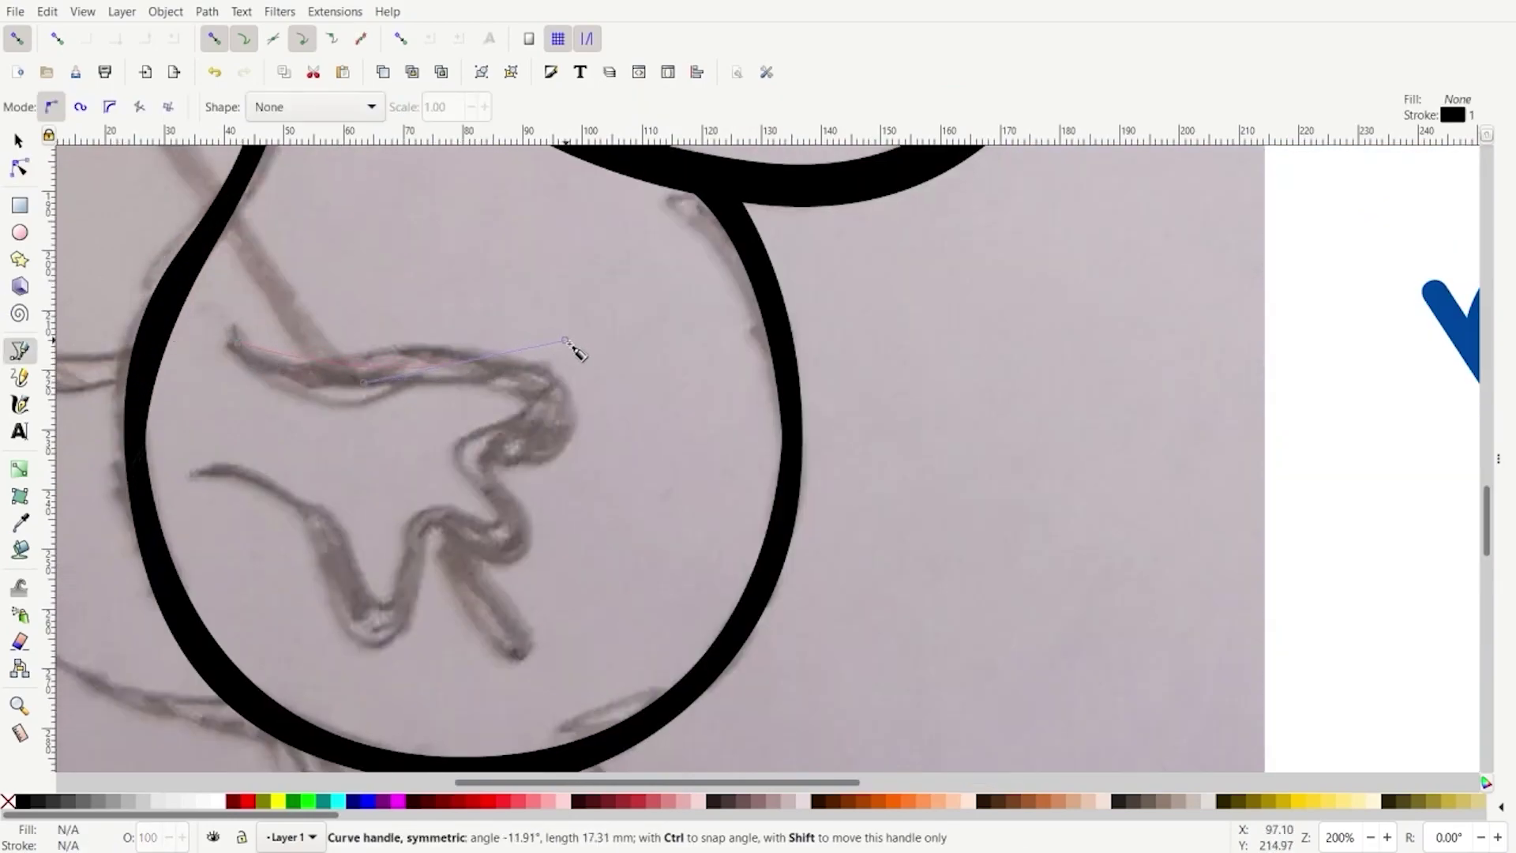
left_click_drag(541, 451, 497, 583)
left_click_drag(439, 533, 427, 537)
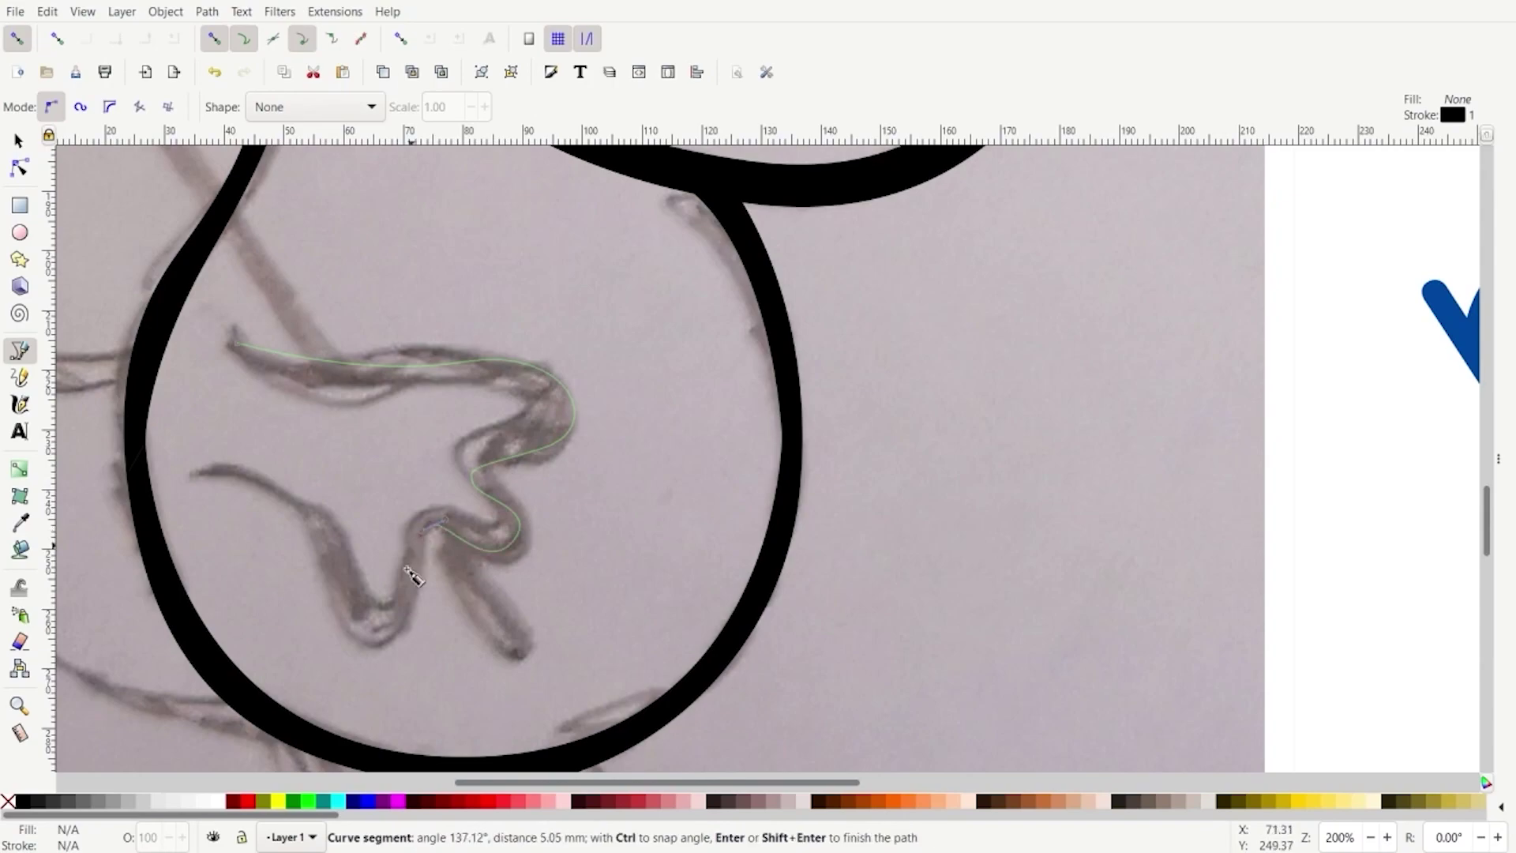
left_click_drag(381, 638, 346, 630)
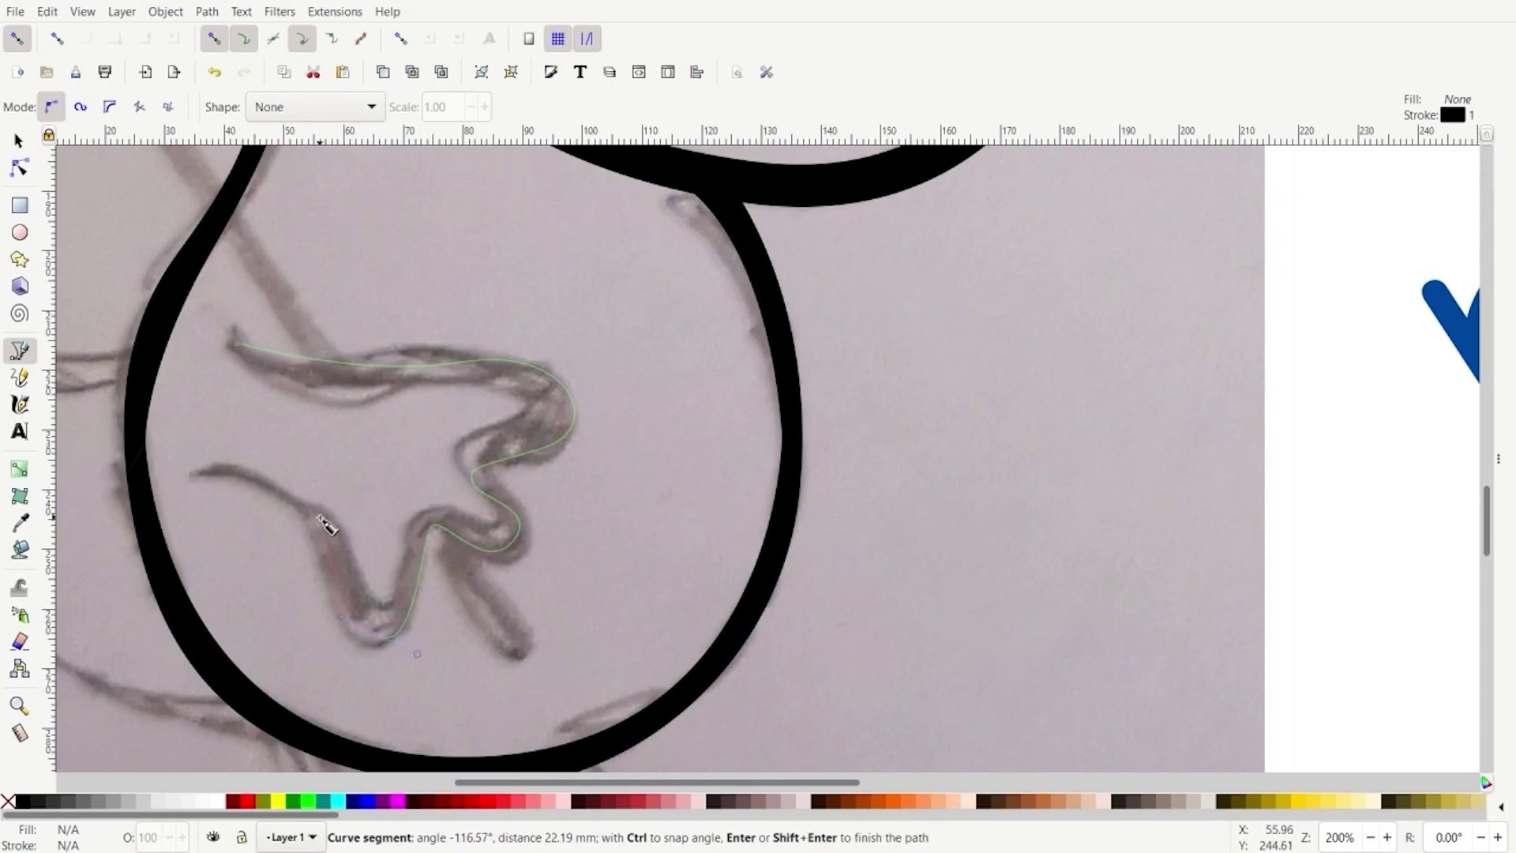
mouse_move(320, 514)
left_mouse_down()
mouse_move(281, 496)
mouse_move(177, 494)
left_mouse_up()
key("Return")
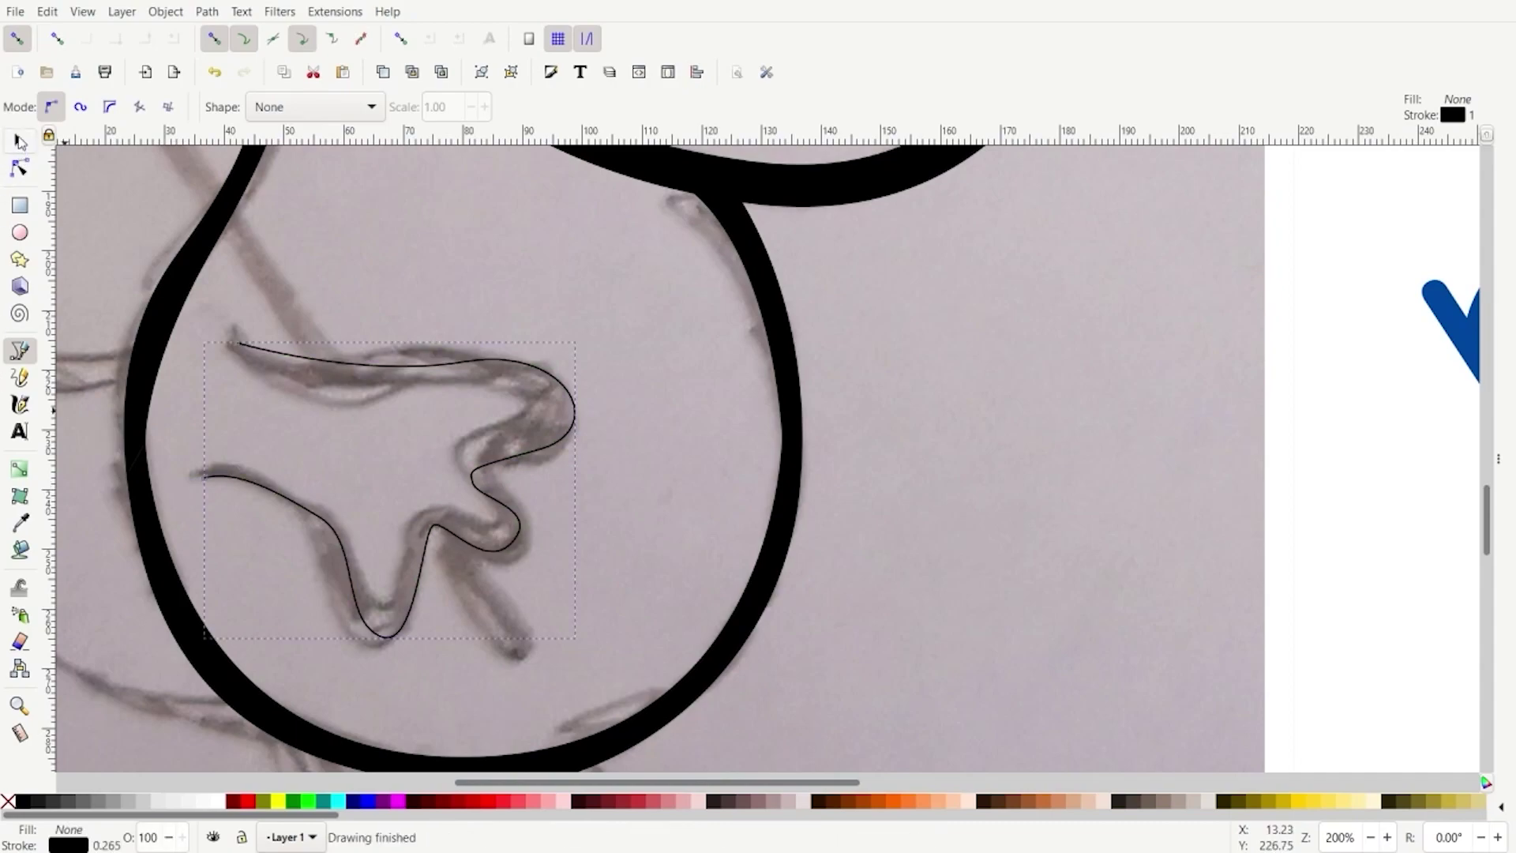
Reshape nodes on the left side of the thick body outline with node snapping turned off
left_click(18, 140)
left_click(172, 323)
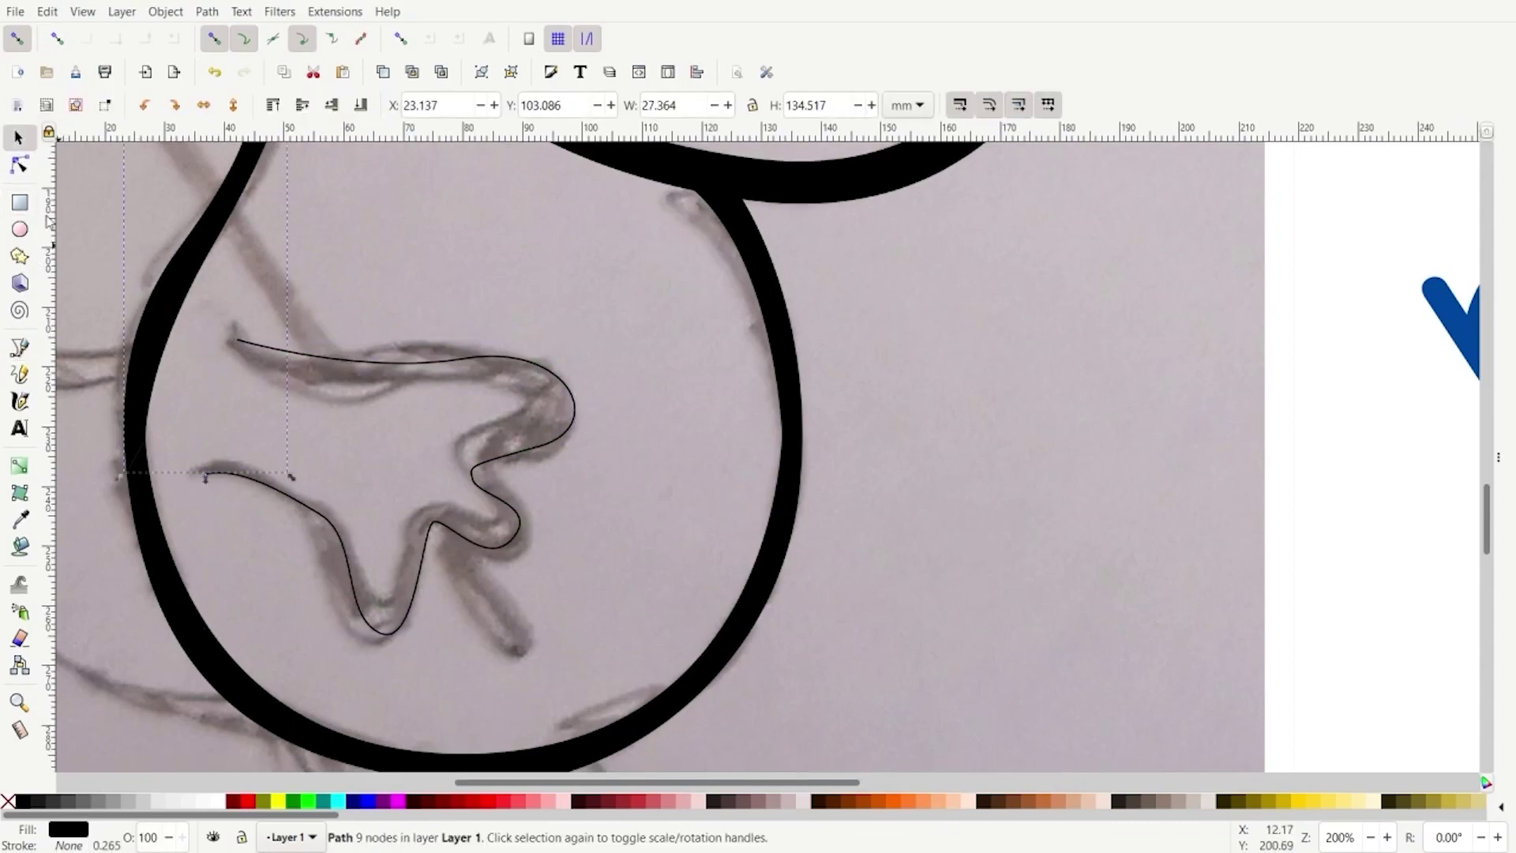
left_click(19, 165)
left_click(176, 250)
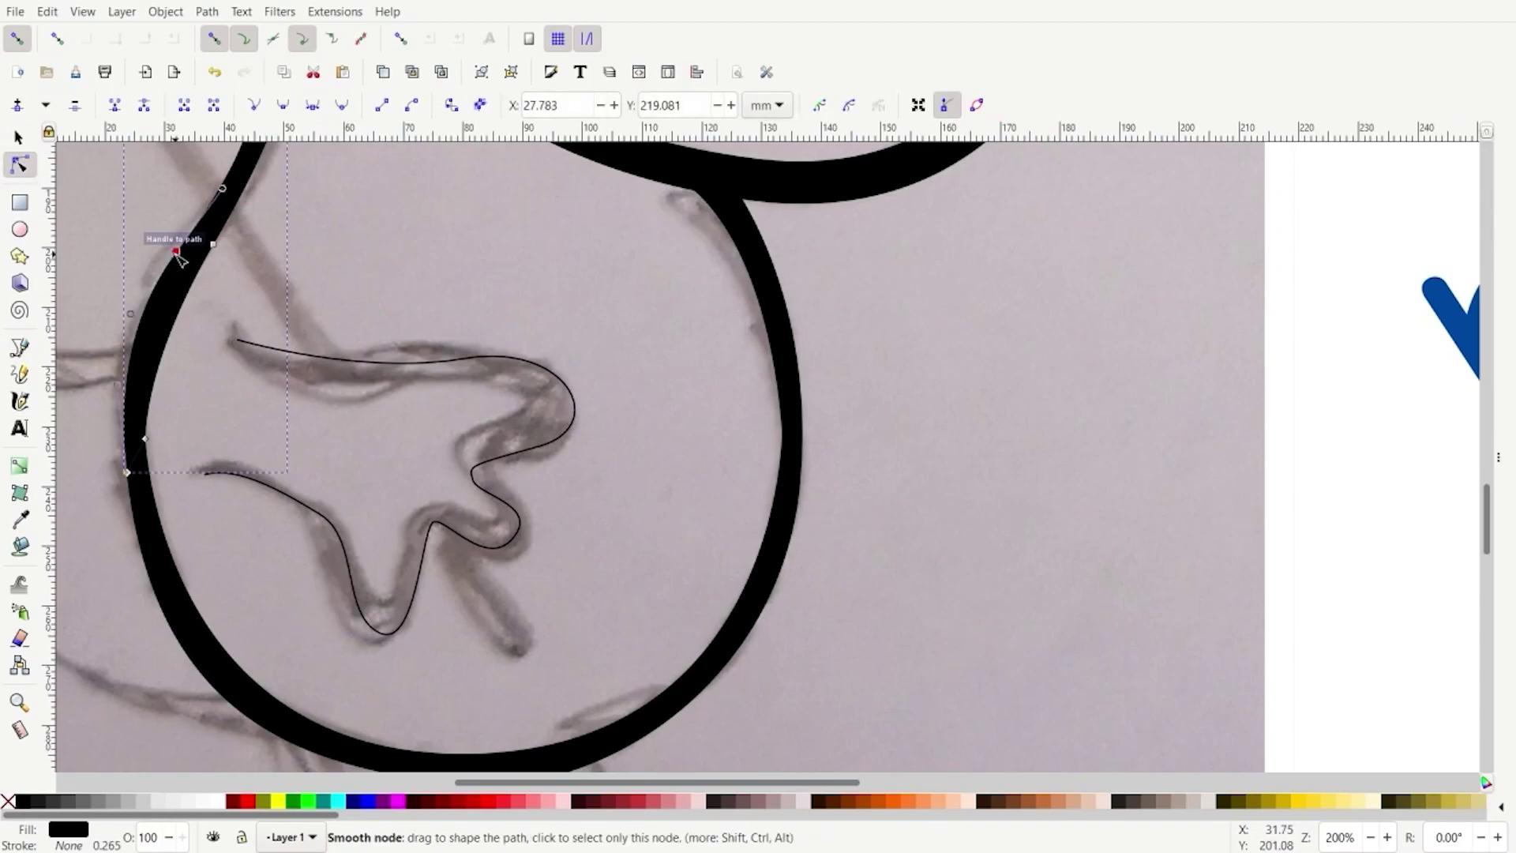
left_click_drag(131, 314, 142, 320)
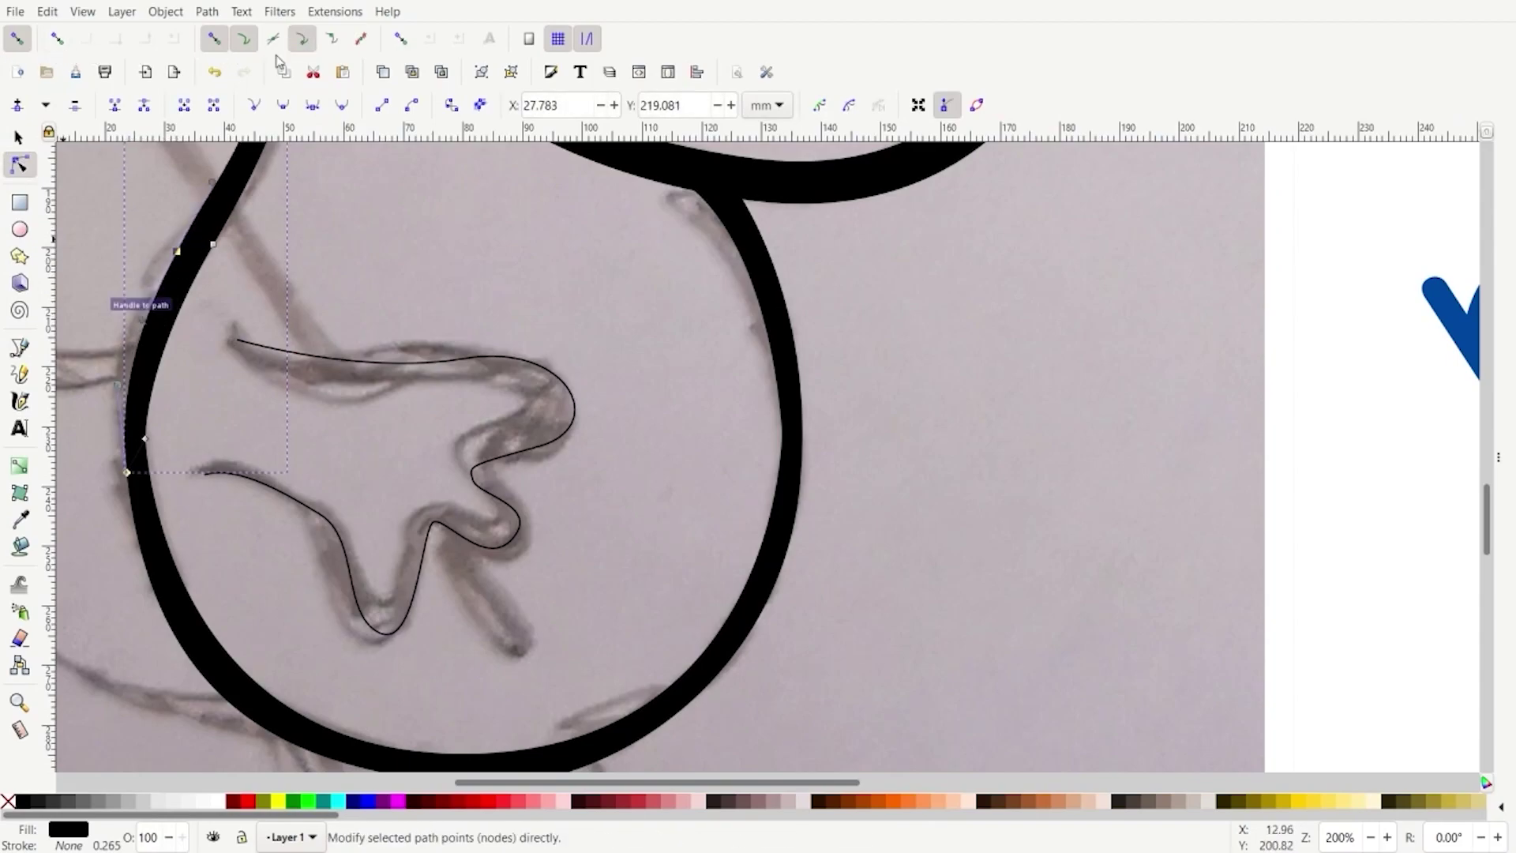
left_click(213, 38)
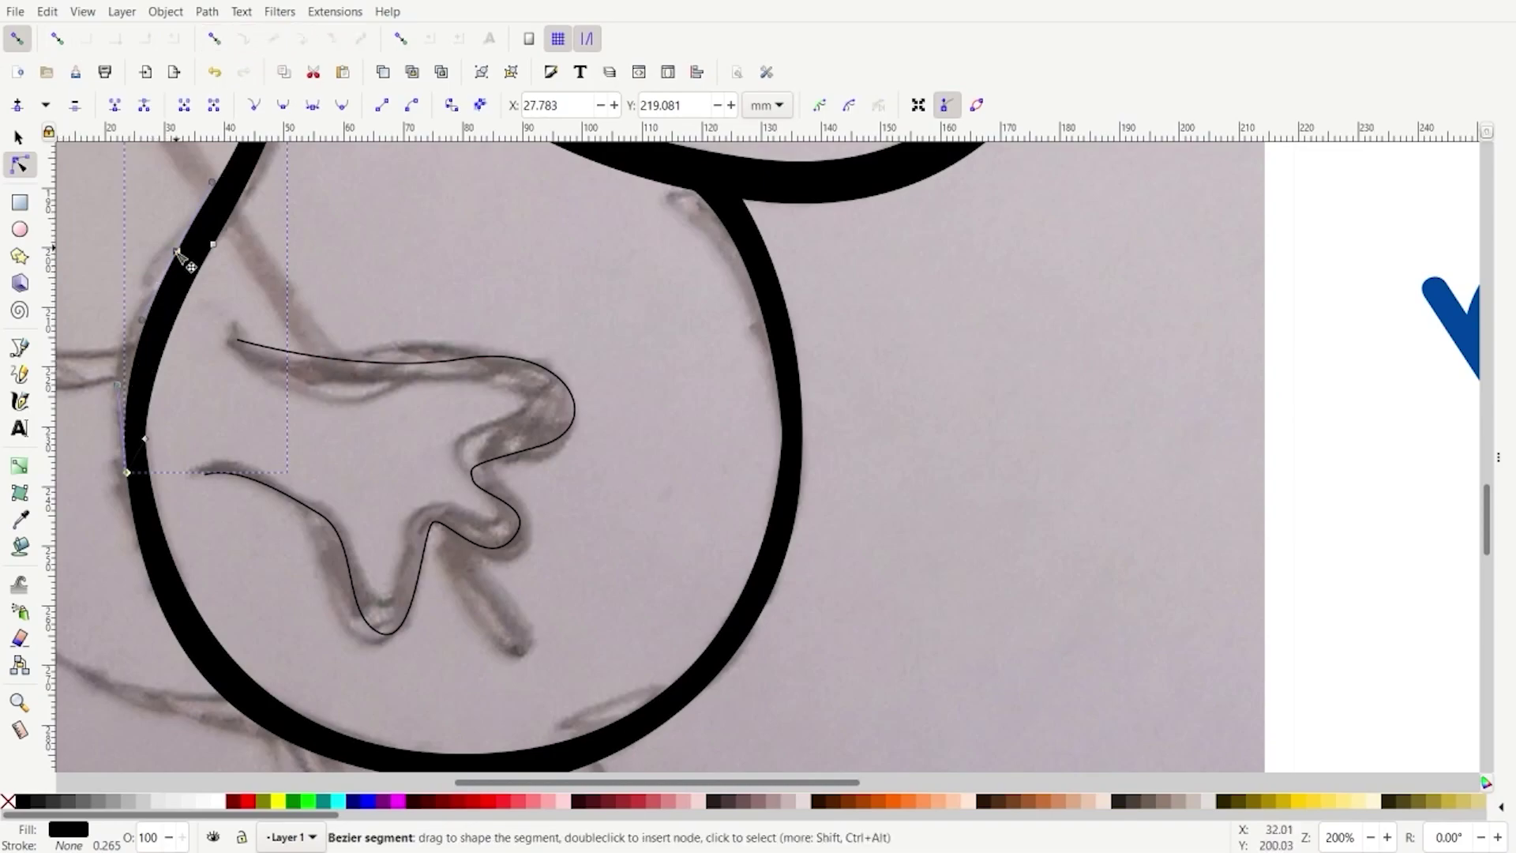
left_click_drag(178, 251, 179, 245)
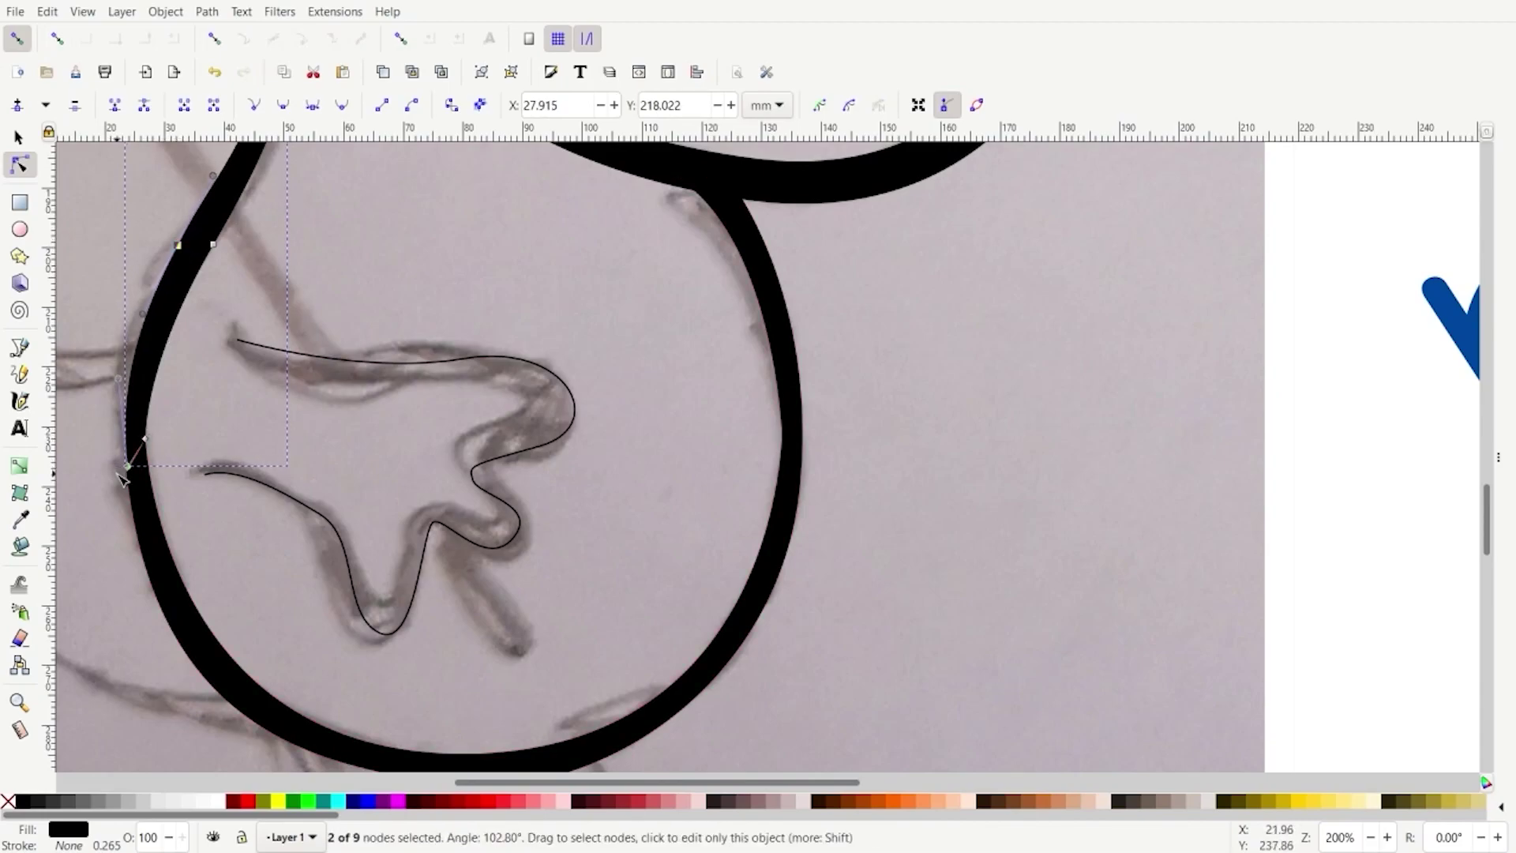
Undo the last body-outline node move, then select the wing line and bring up the Path Effects panel
key("ctrl+z")
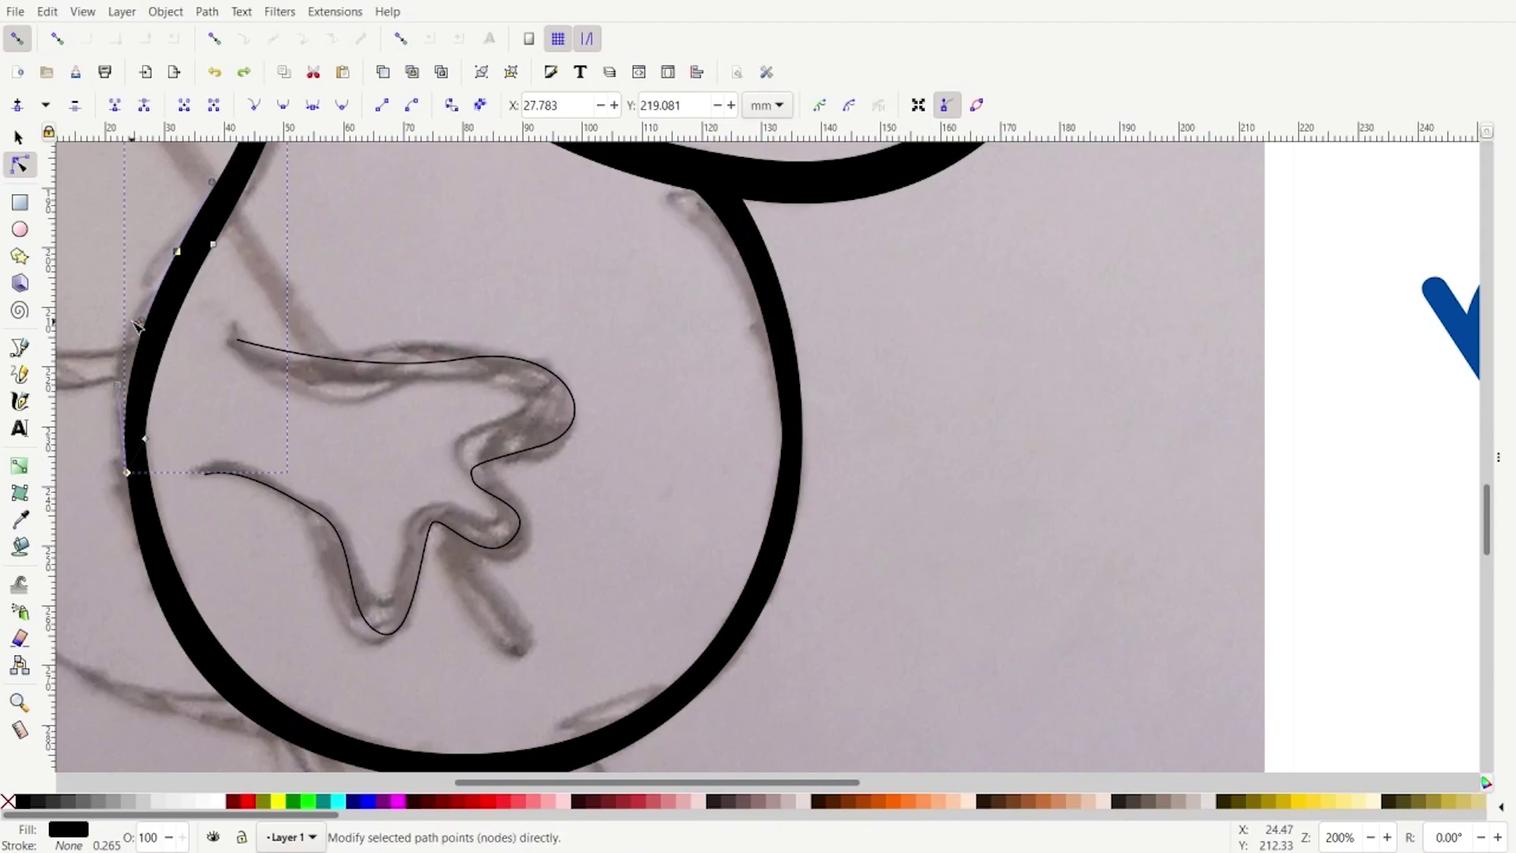
key("Escape")
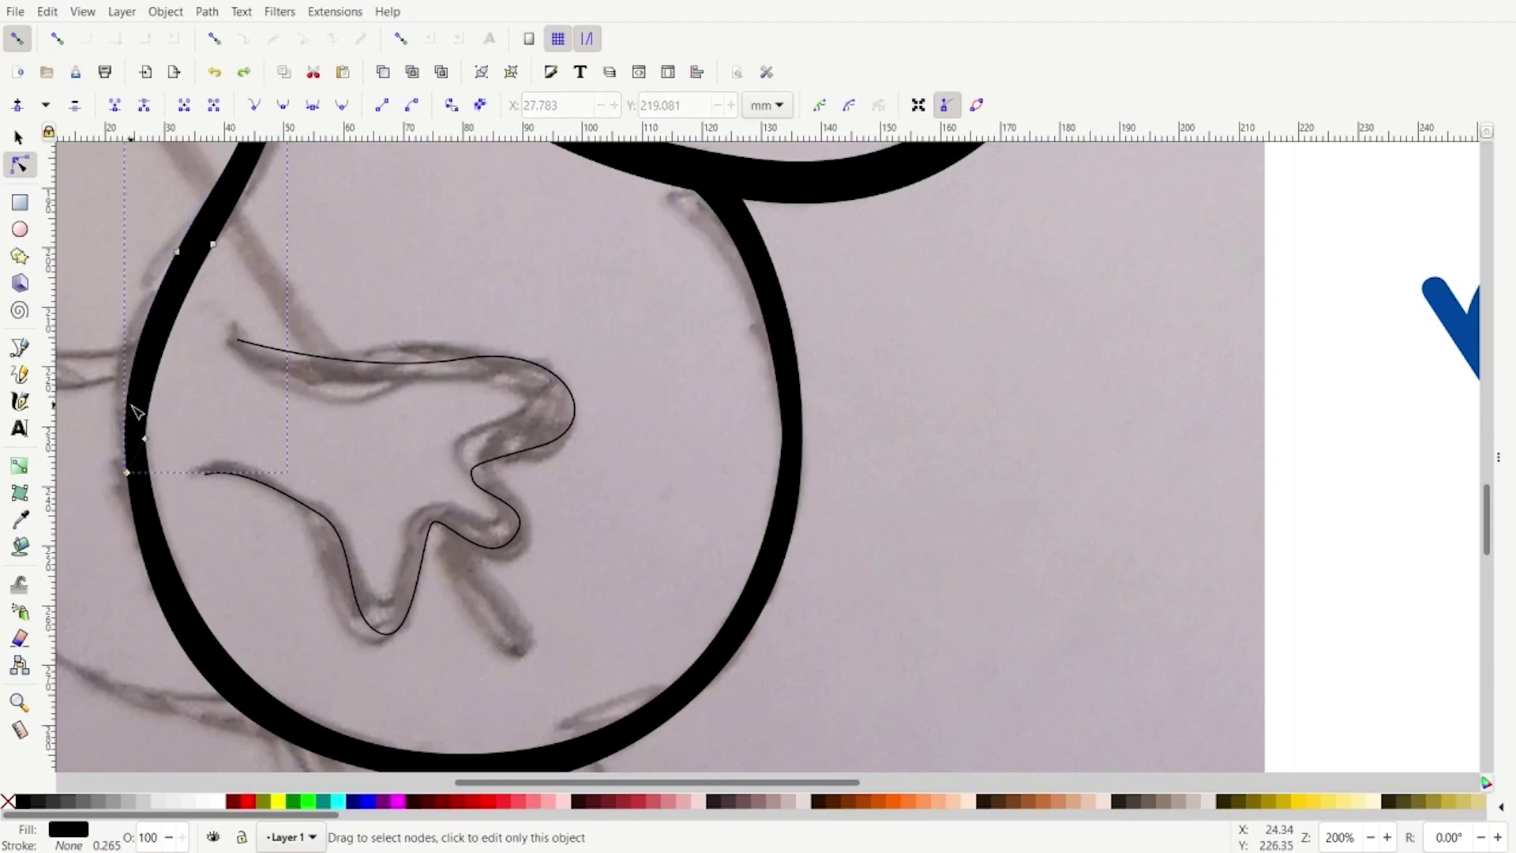
left_click(311, 361)
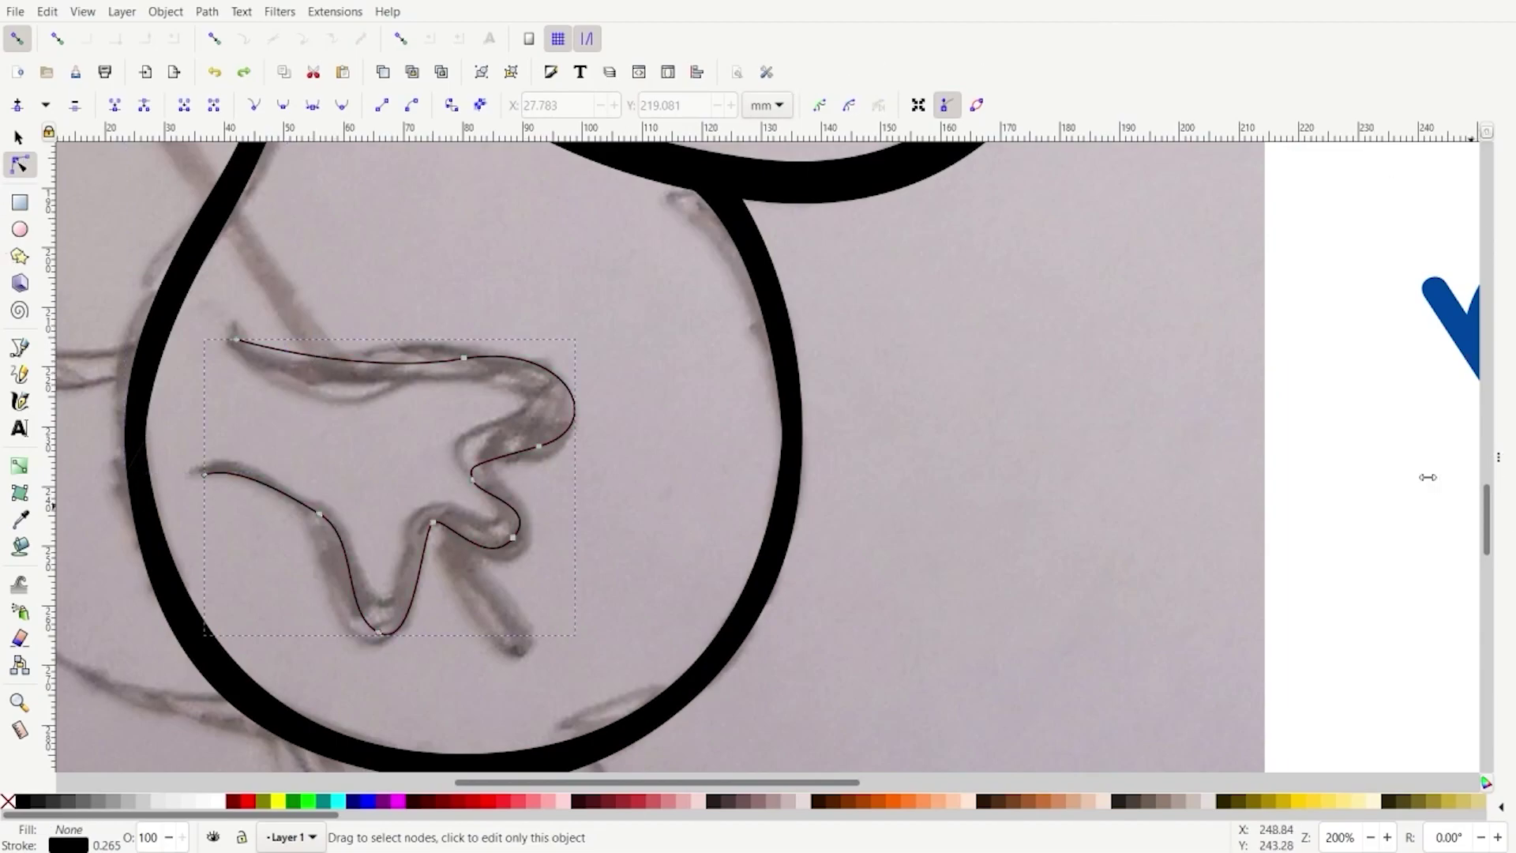
left_click_drag(1427, 477, 1245, 503)
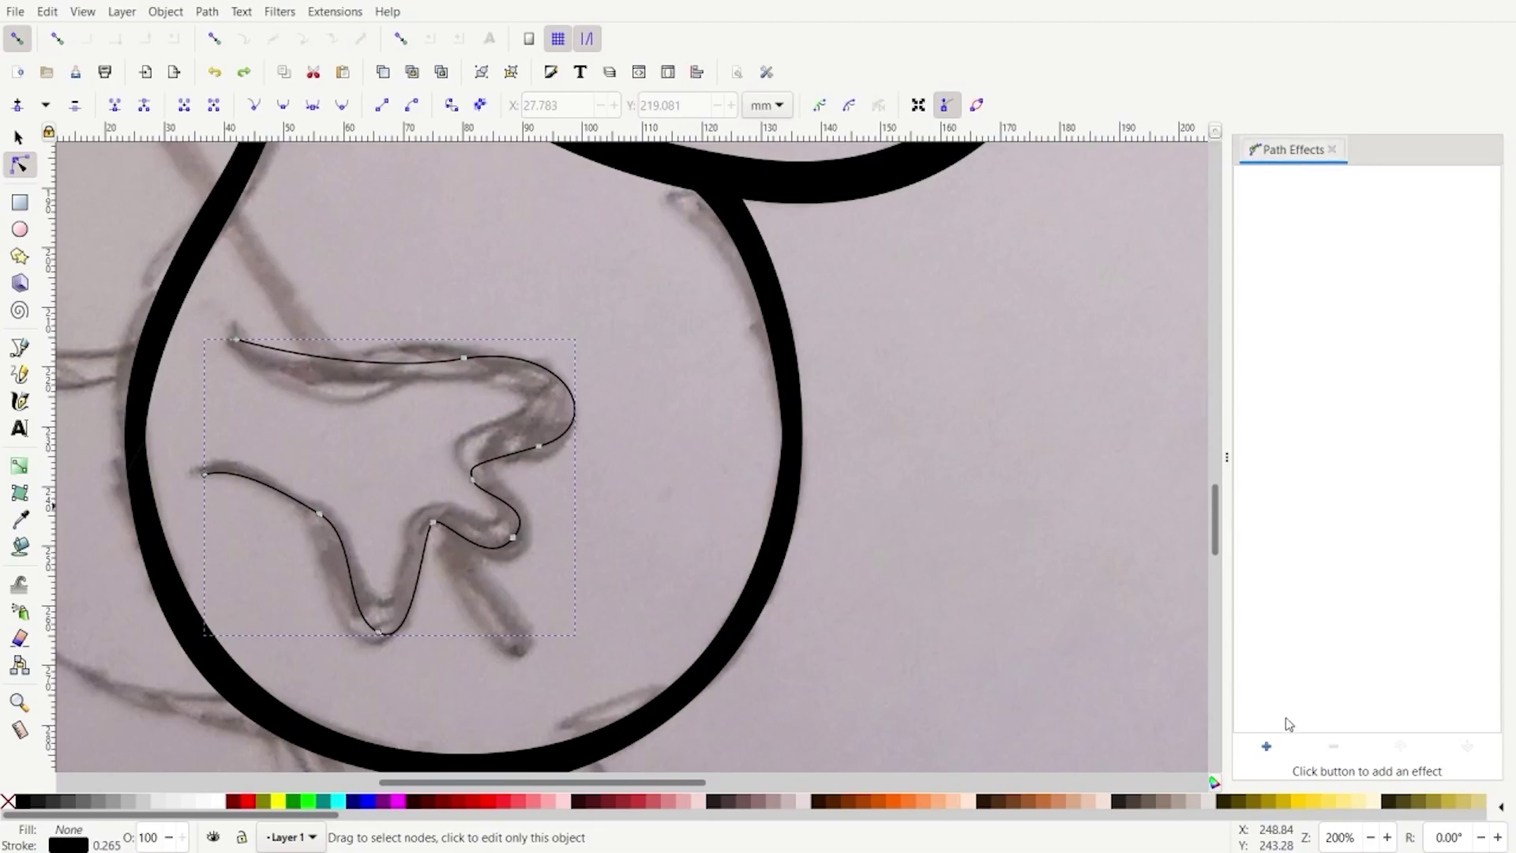
Apply a Power stroke effect to the wing line and widen its width knot into a bold tapered stroke
left_click(1265, 745)
left_click(868, 215)
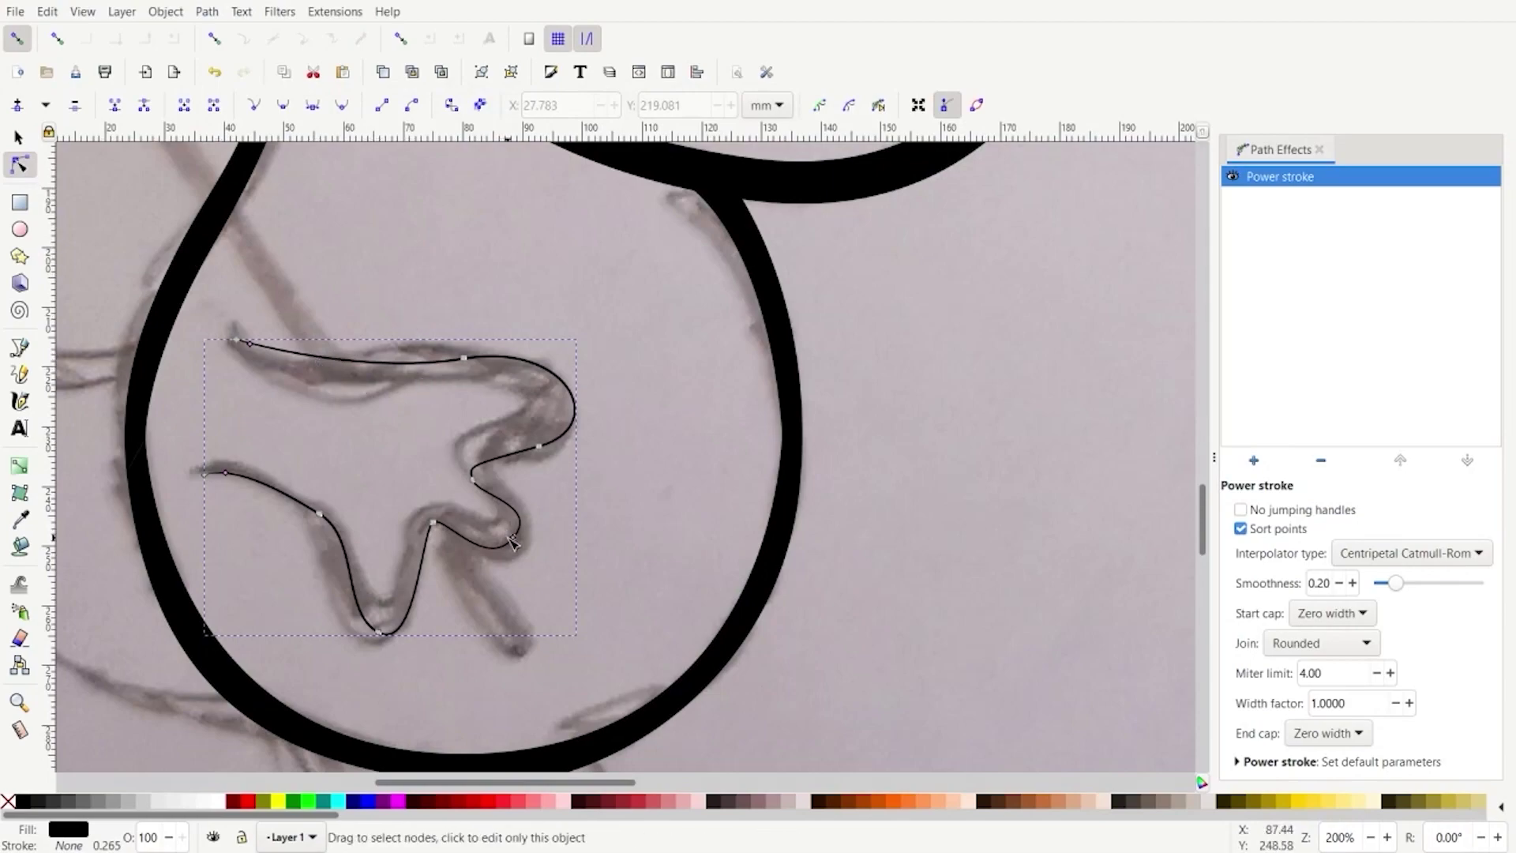
left_click_drag(518, 543, 486, 529)
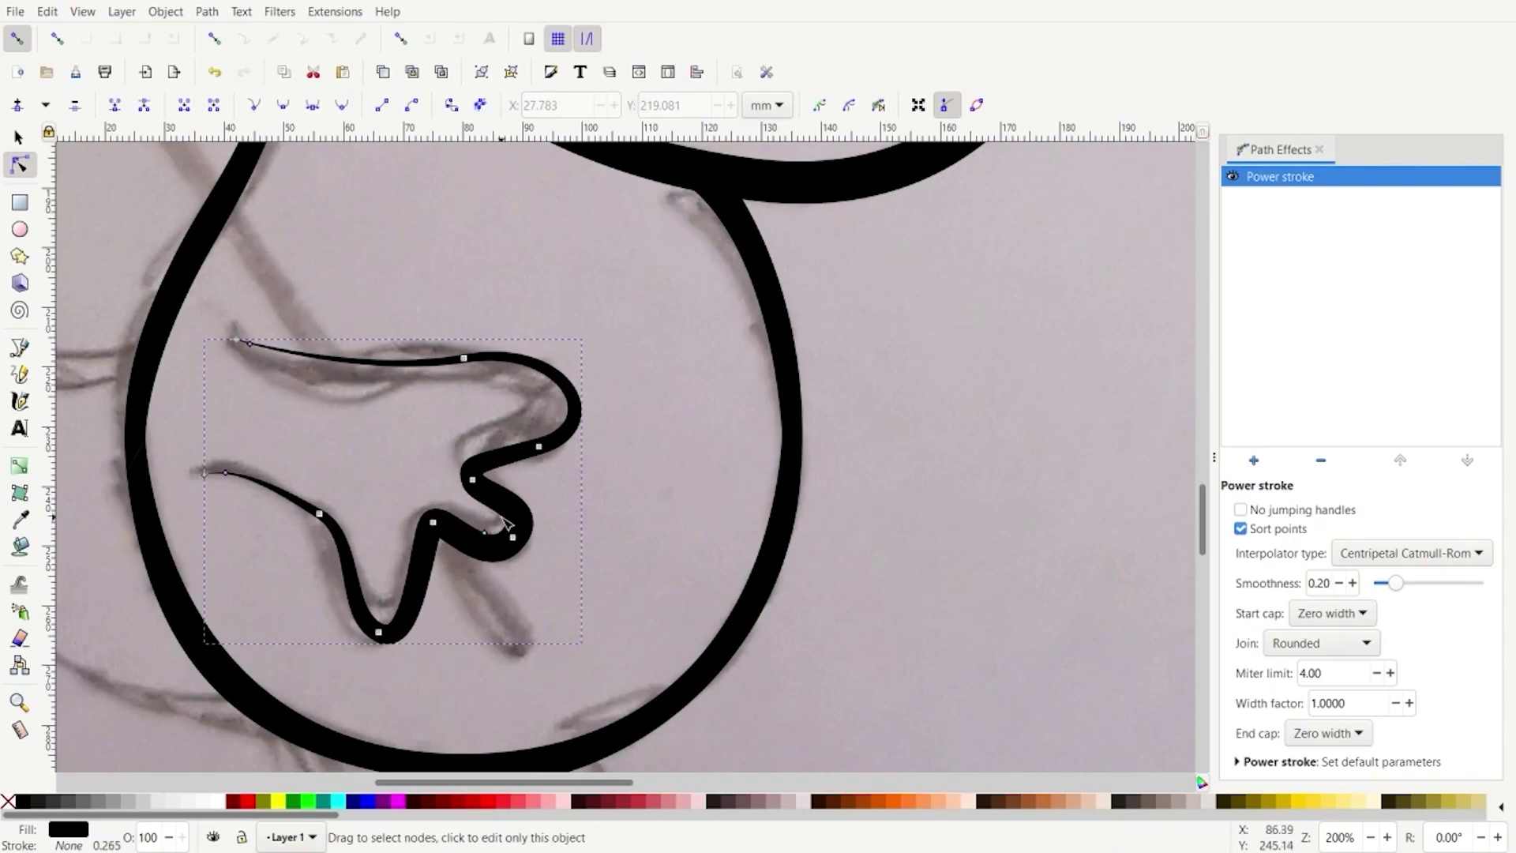
Reshape the wing stroke's lower bend and left curve by dragging their node handles
scroll(521, 540, "up", 3)
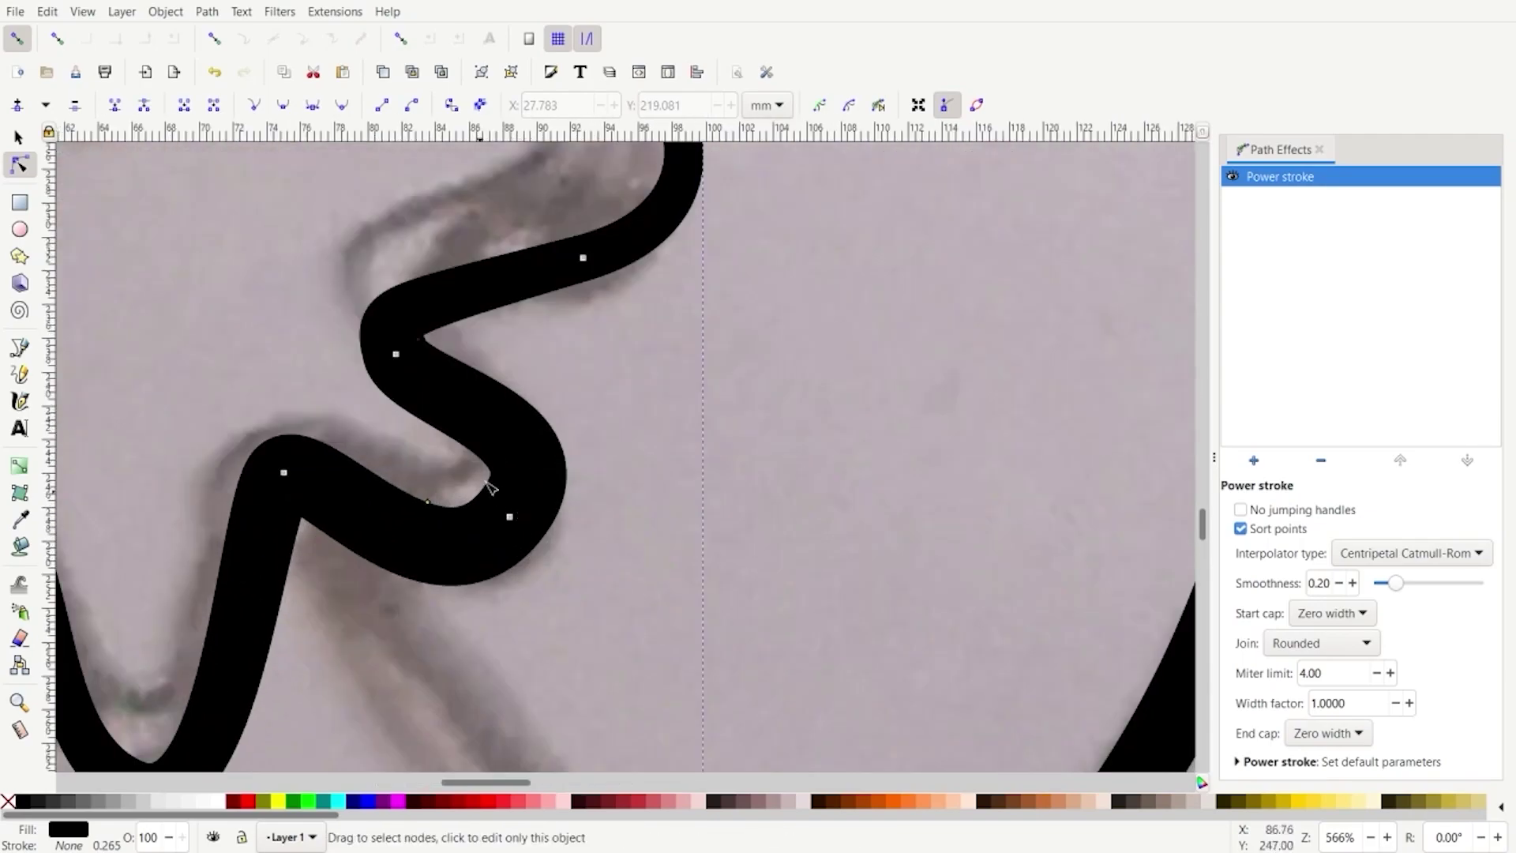
left_click(509, 517)
left_click_drag(586, 426, 592, 417)
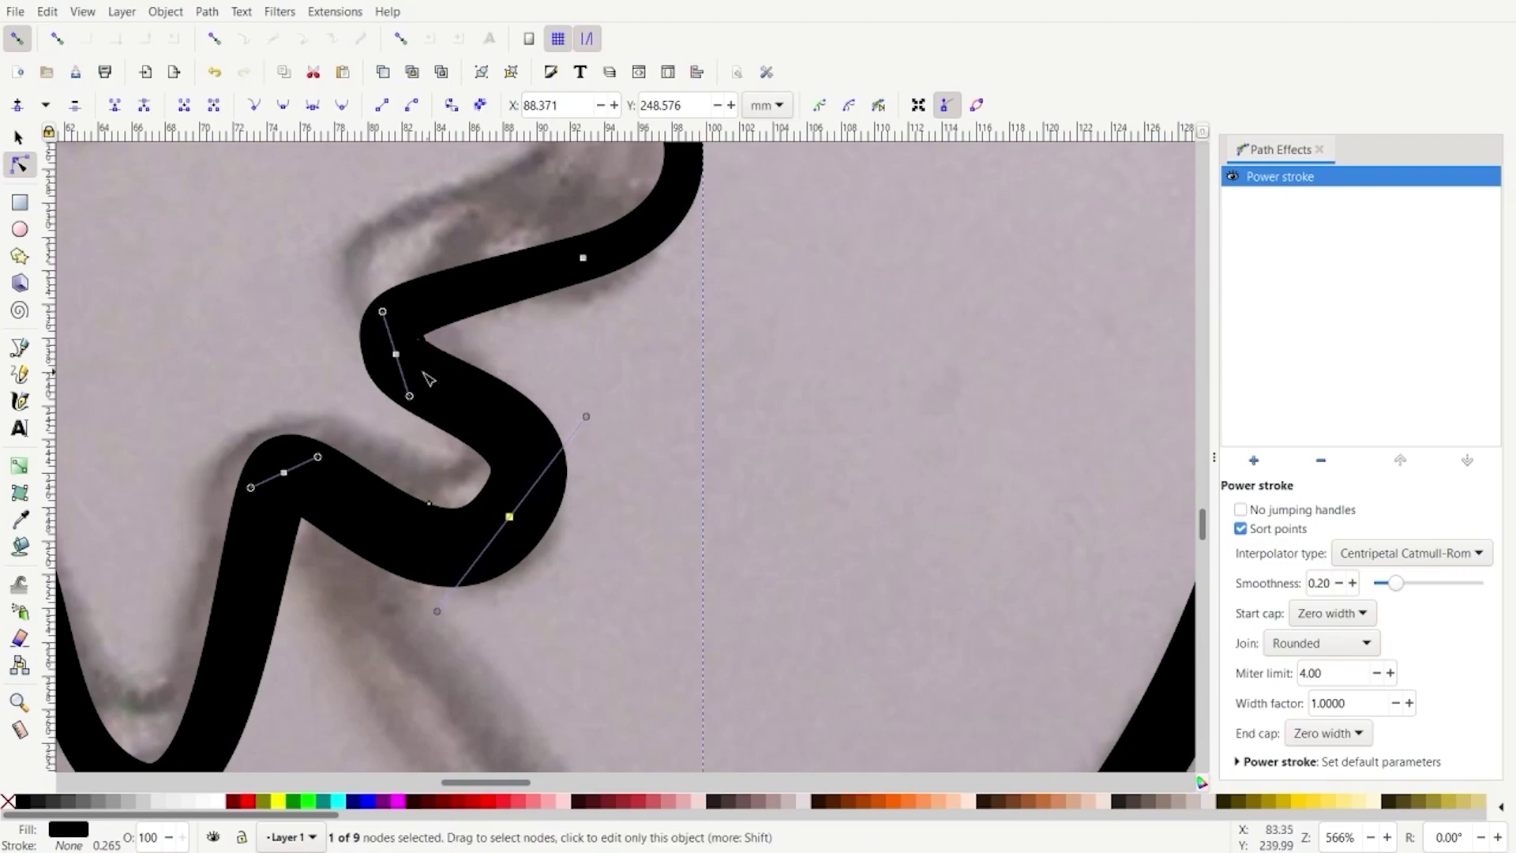
mouse_move(409, 397)
left_mouse_down()
mouse_move(412, 421)
mouse_move(446, 387)
mouse_move(416, 425)
mouse_move(412, 389)
left_mouse_up()
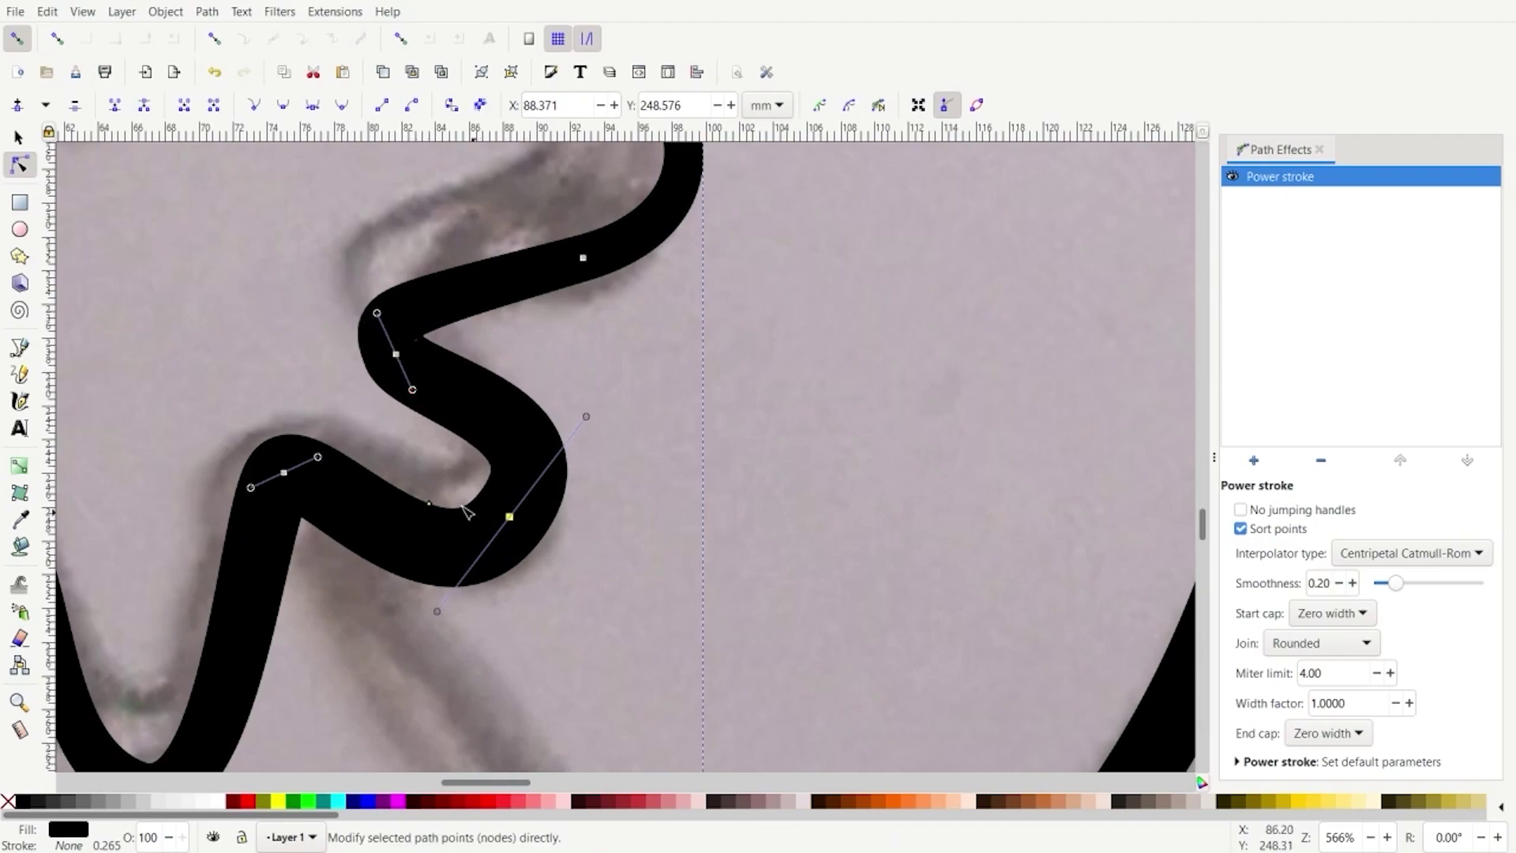
Adjust the power-stroke width knots so the upper stroke is thick and the lower one thinner
left_click_drag(427, 503, 426, 492)
left_click_drag(585, 416, 577, 429)
scroll(625, 470, "down", 3)
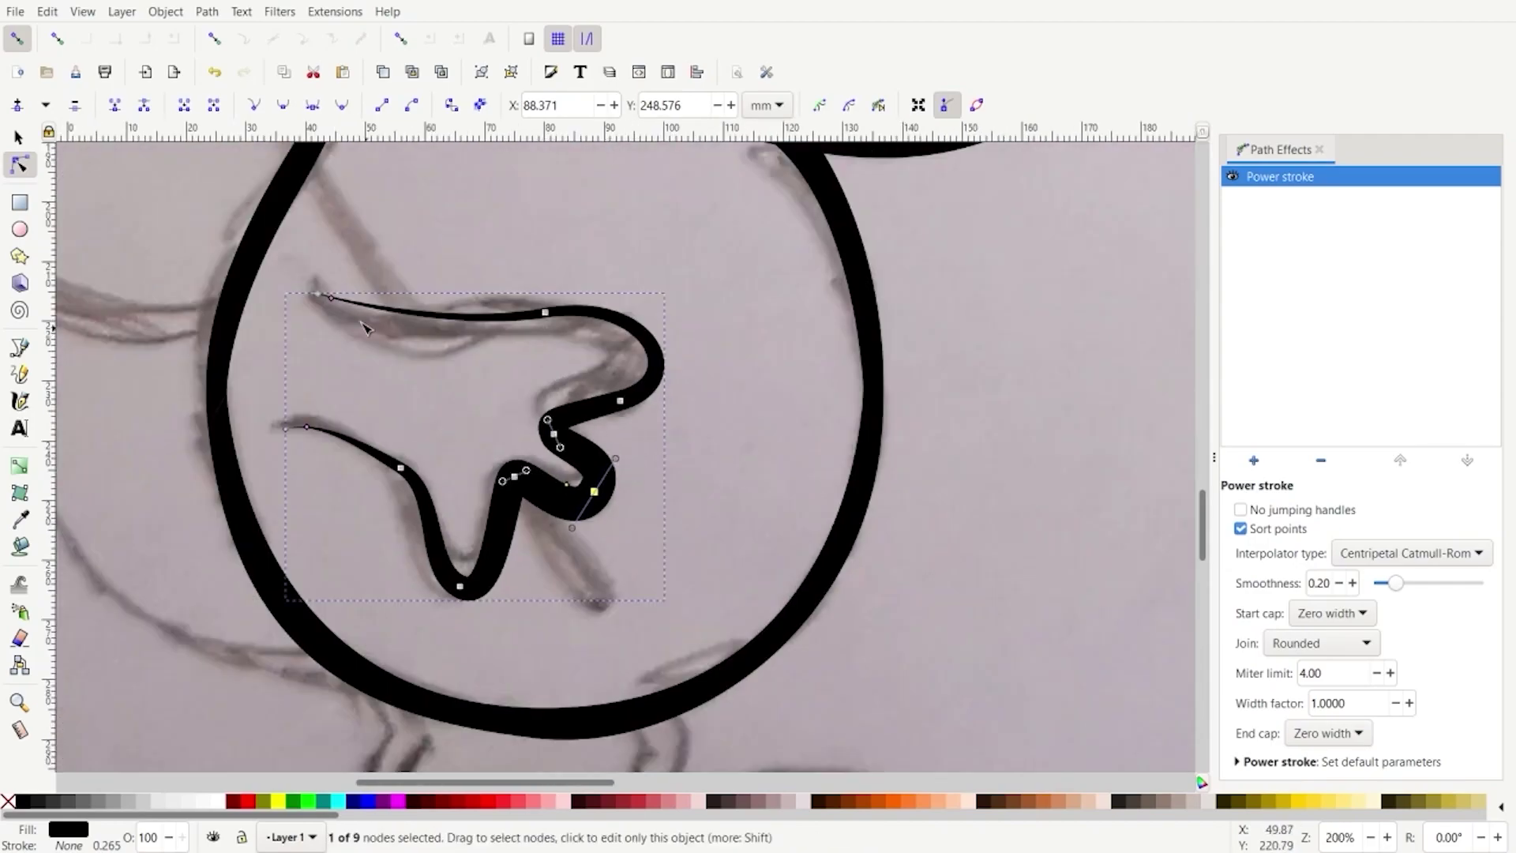
left_click_drag(331, 297, 334, 315)
left_click_drag(307, 427, 292, 422)
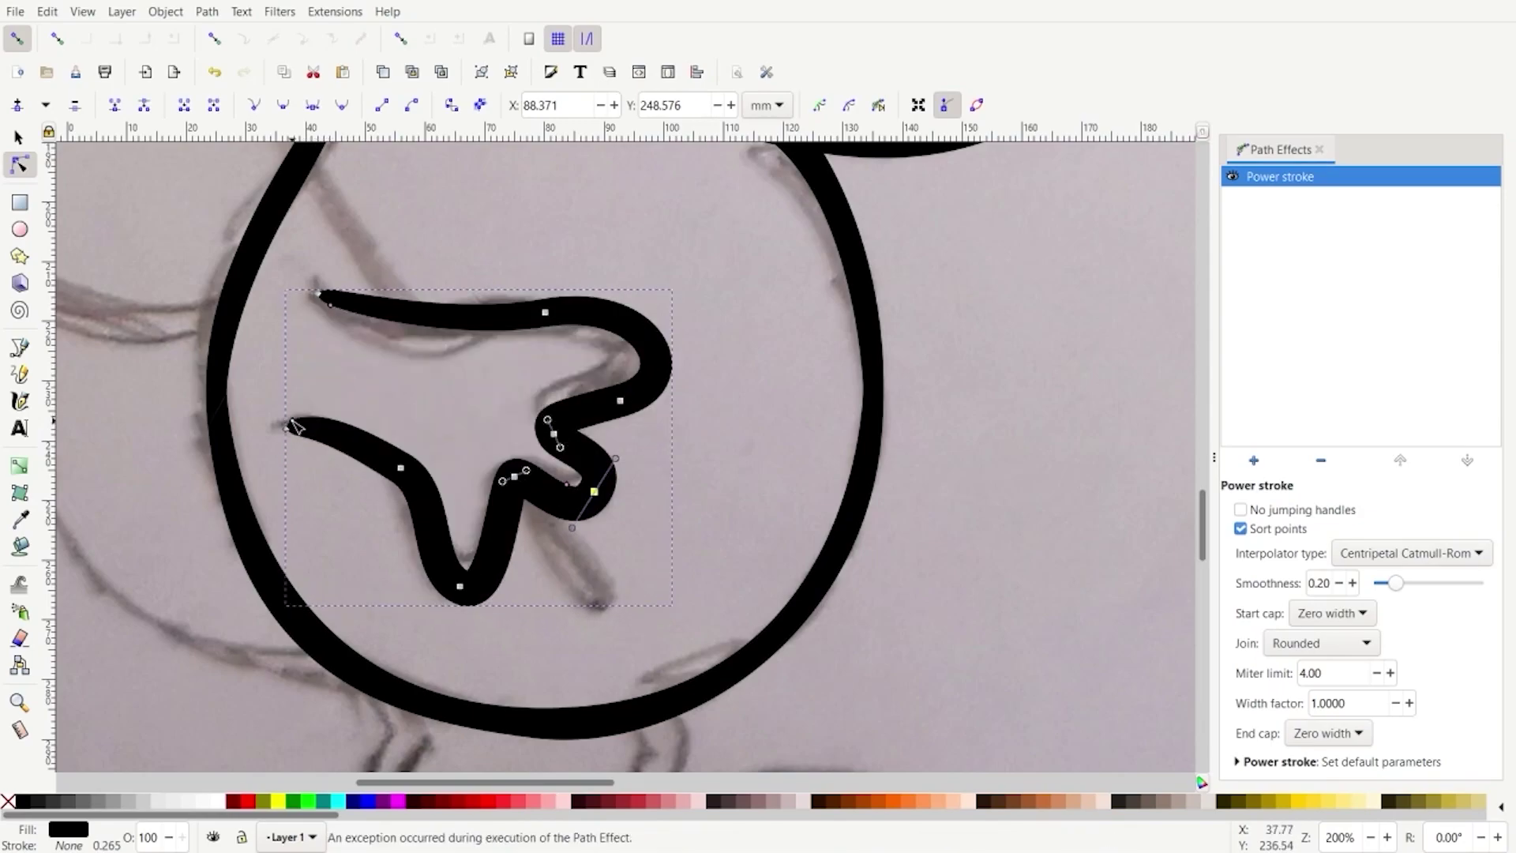
scroll(553, 422, "down", 2)
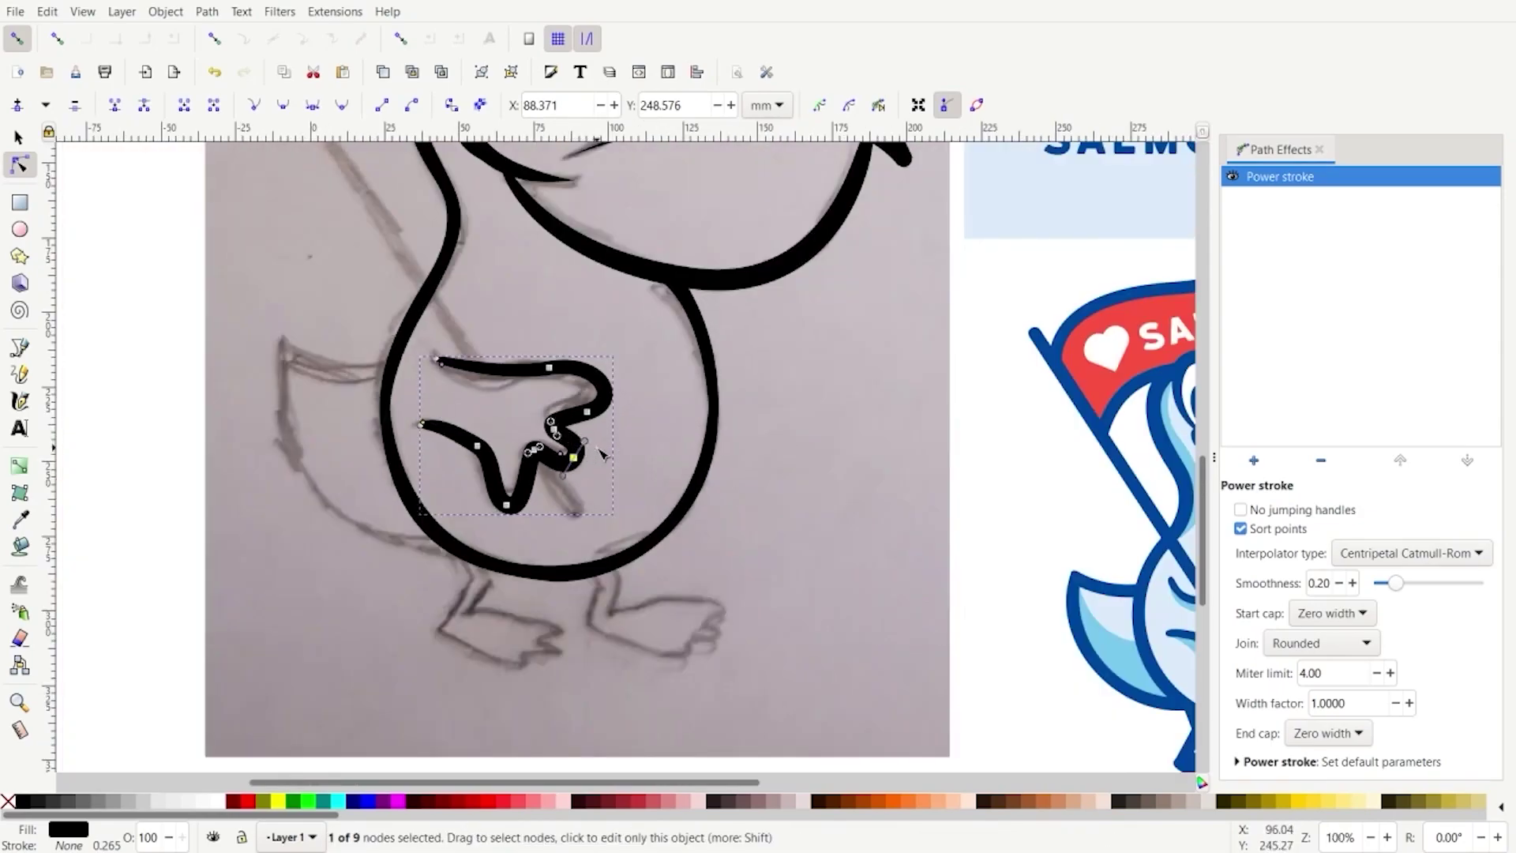
key("s")
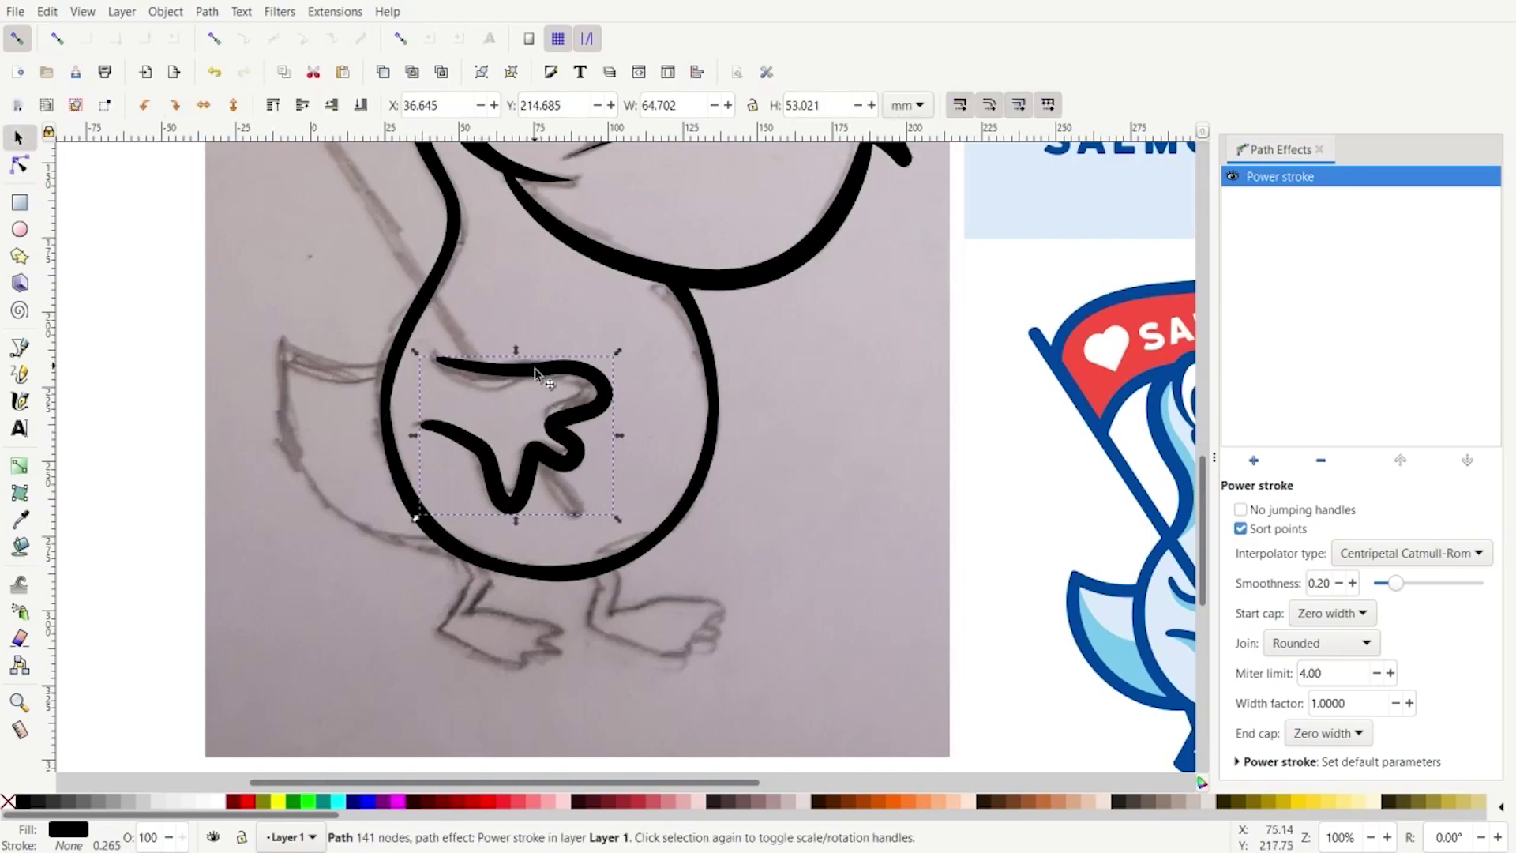
left_click(535, 373)
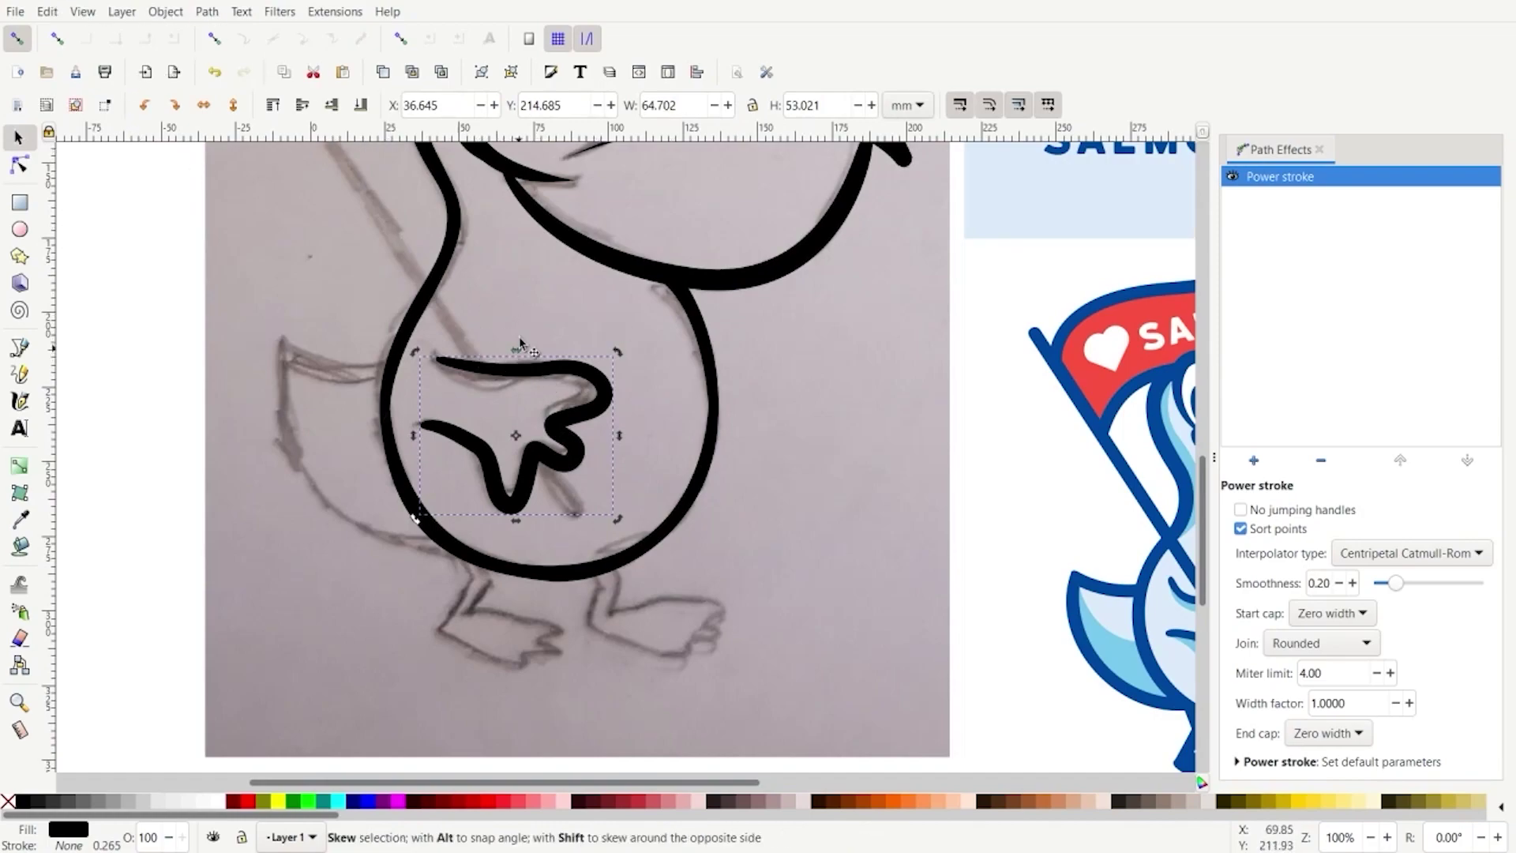
Convert the power-stroked wing into a plain path with Path > Object to Path
left_click(204, 12)
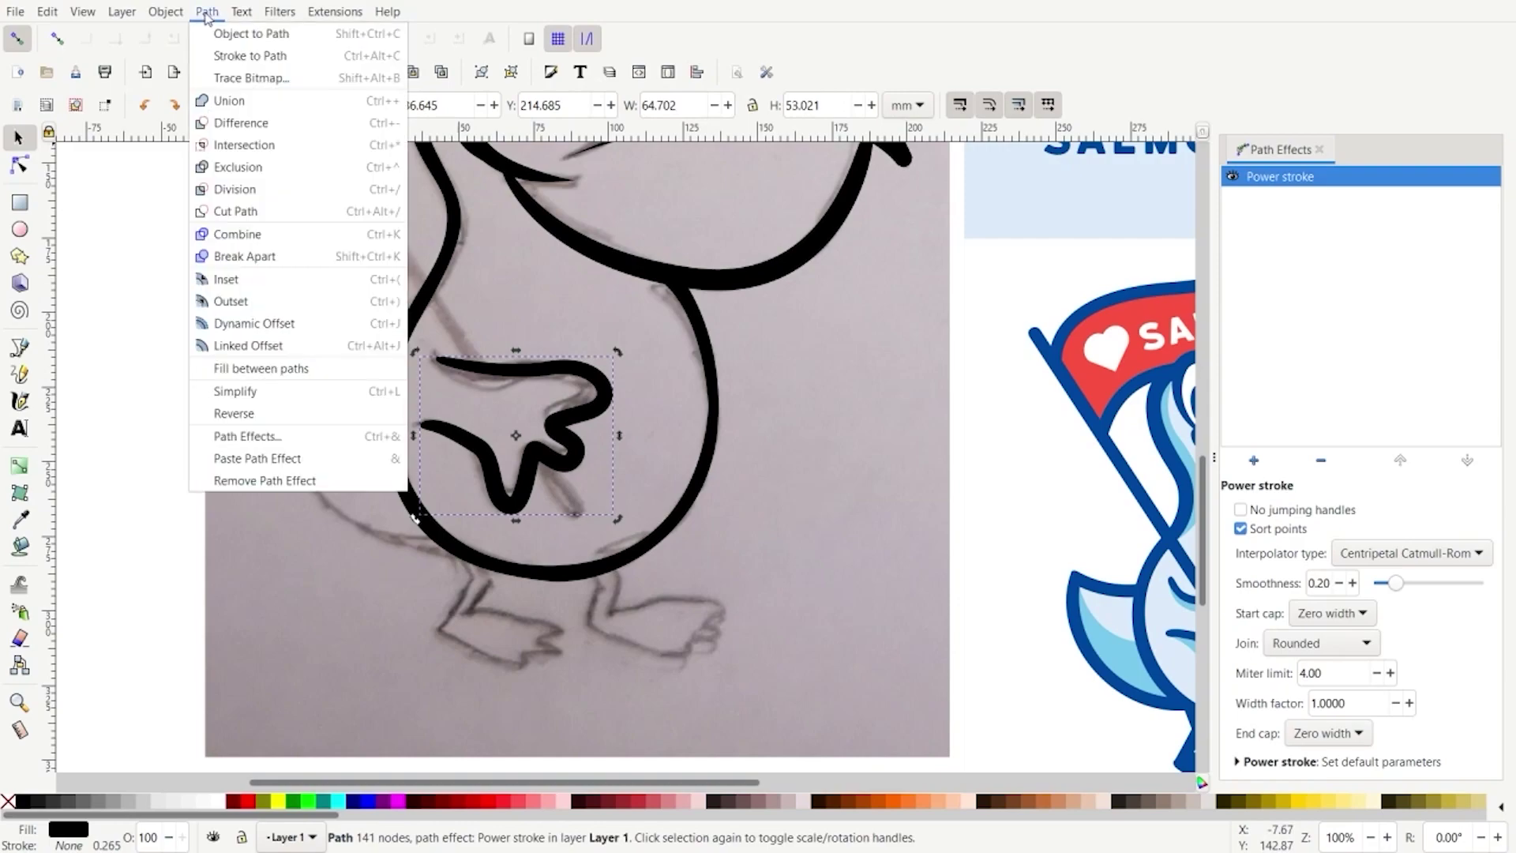
left_click(239, 36)
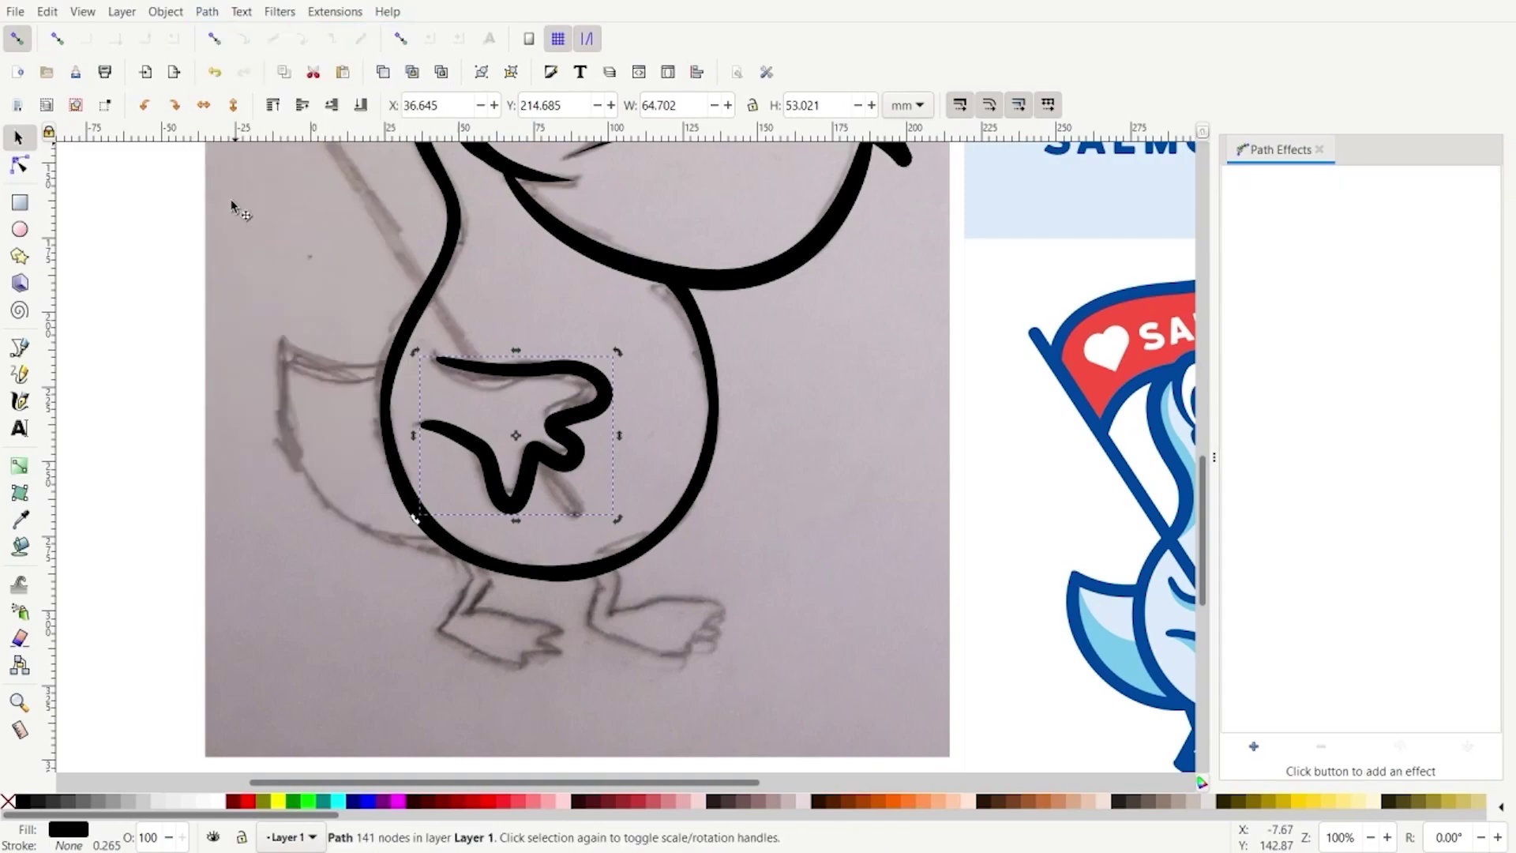
left_click(19, 165)
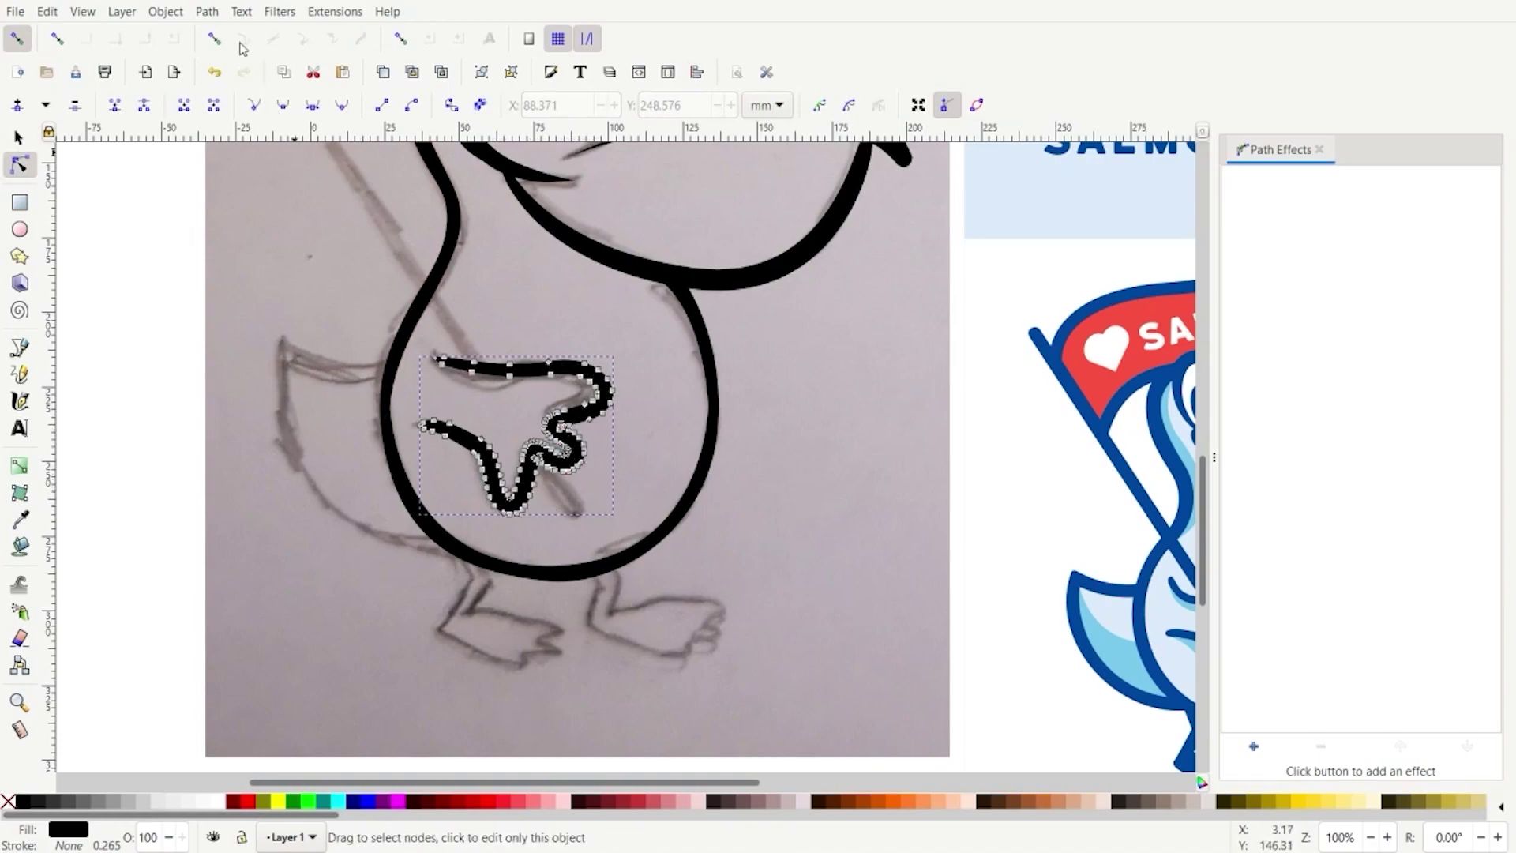
Simplify the wing path to far fewer nodes, then deselect it and zoom back in
left_click(209, 12)
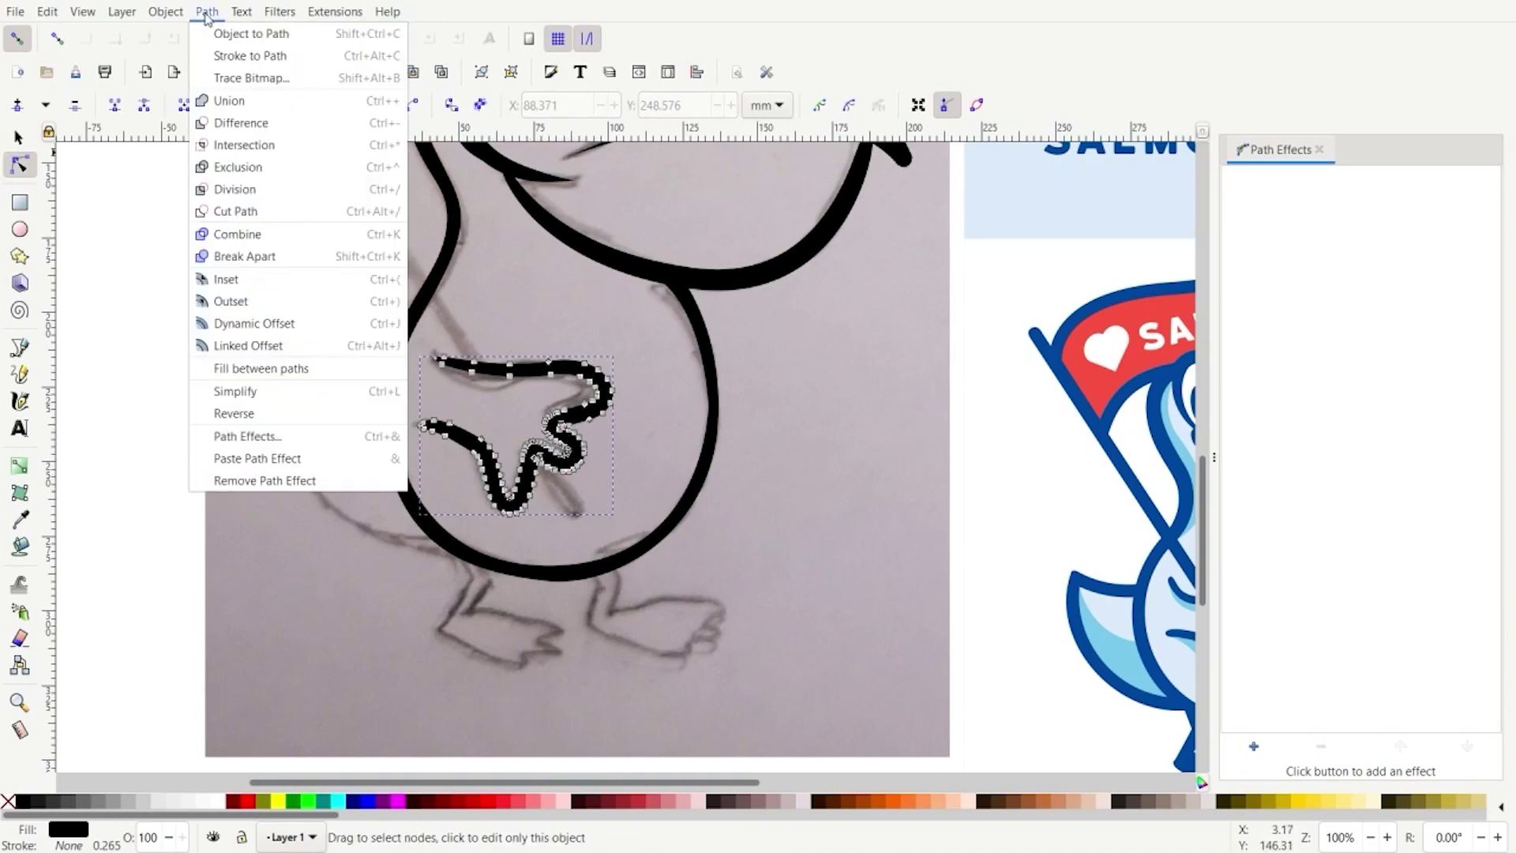
left_click(235, 391)
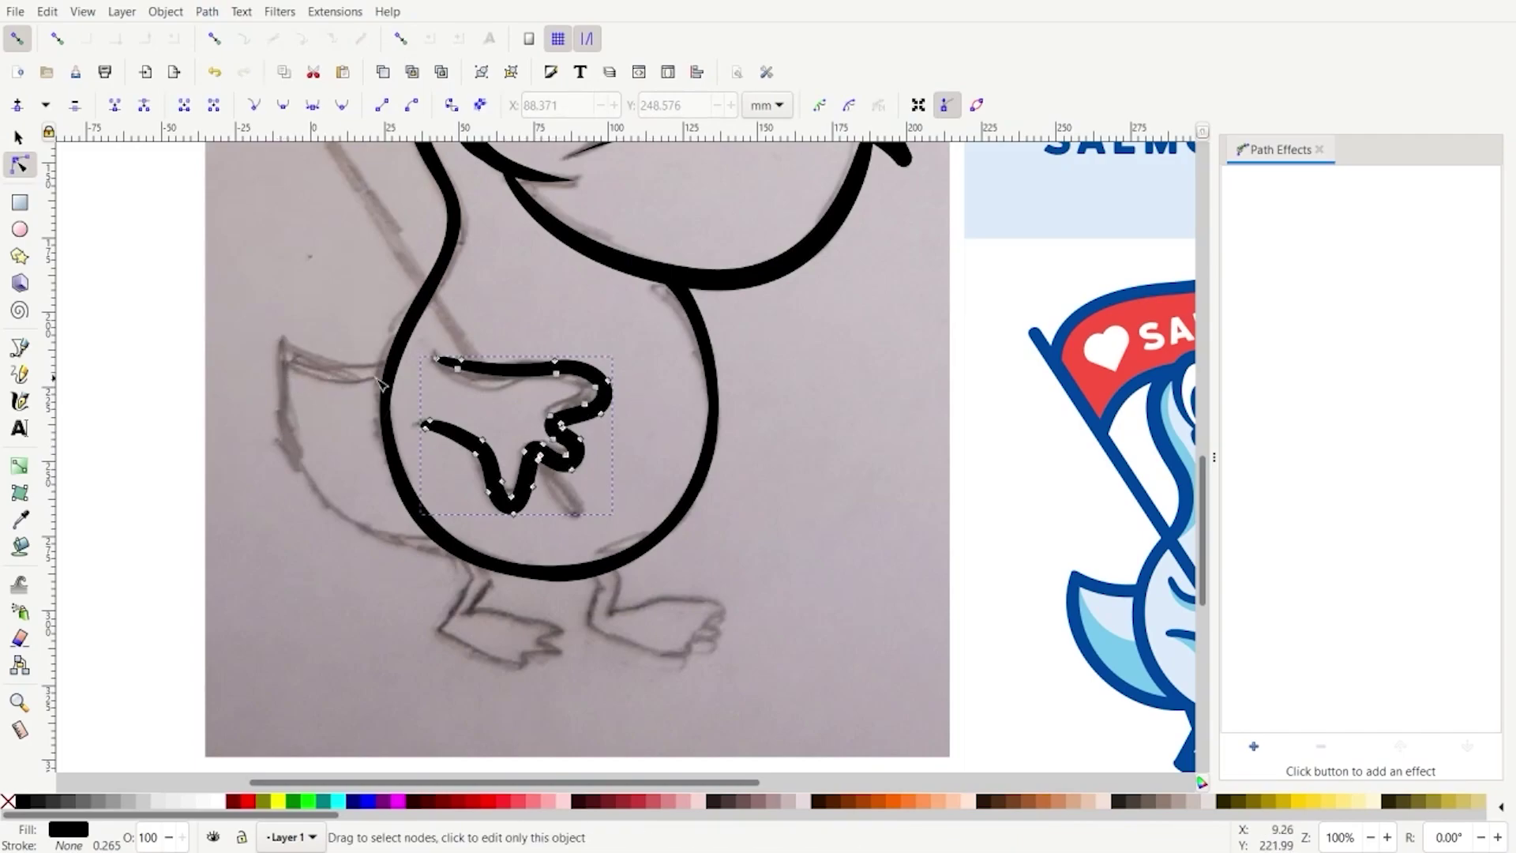
scroll(379, 383, "down", 1)
scroll(418, 194, "down", 1)
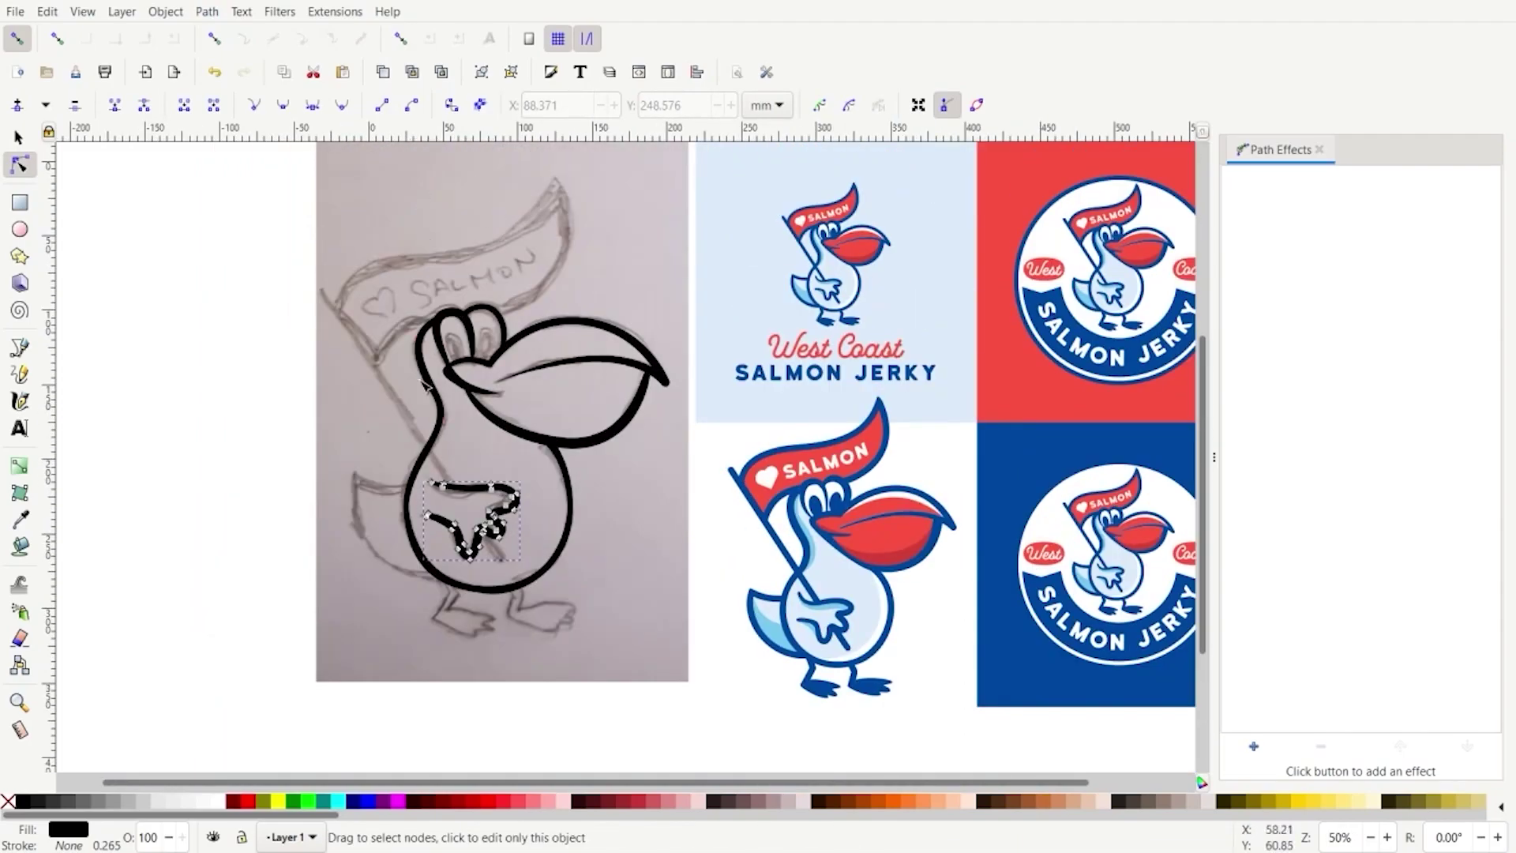
left_click(284, 394)
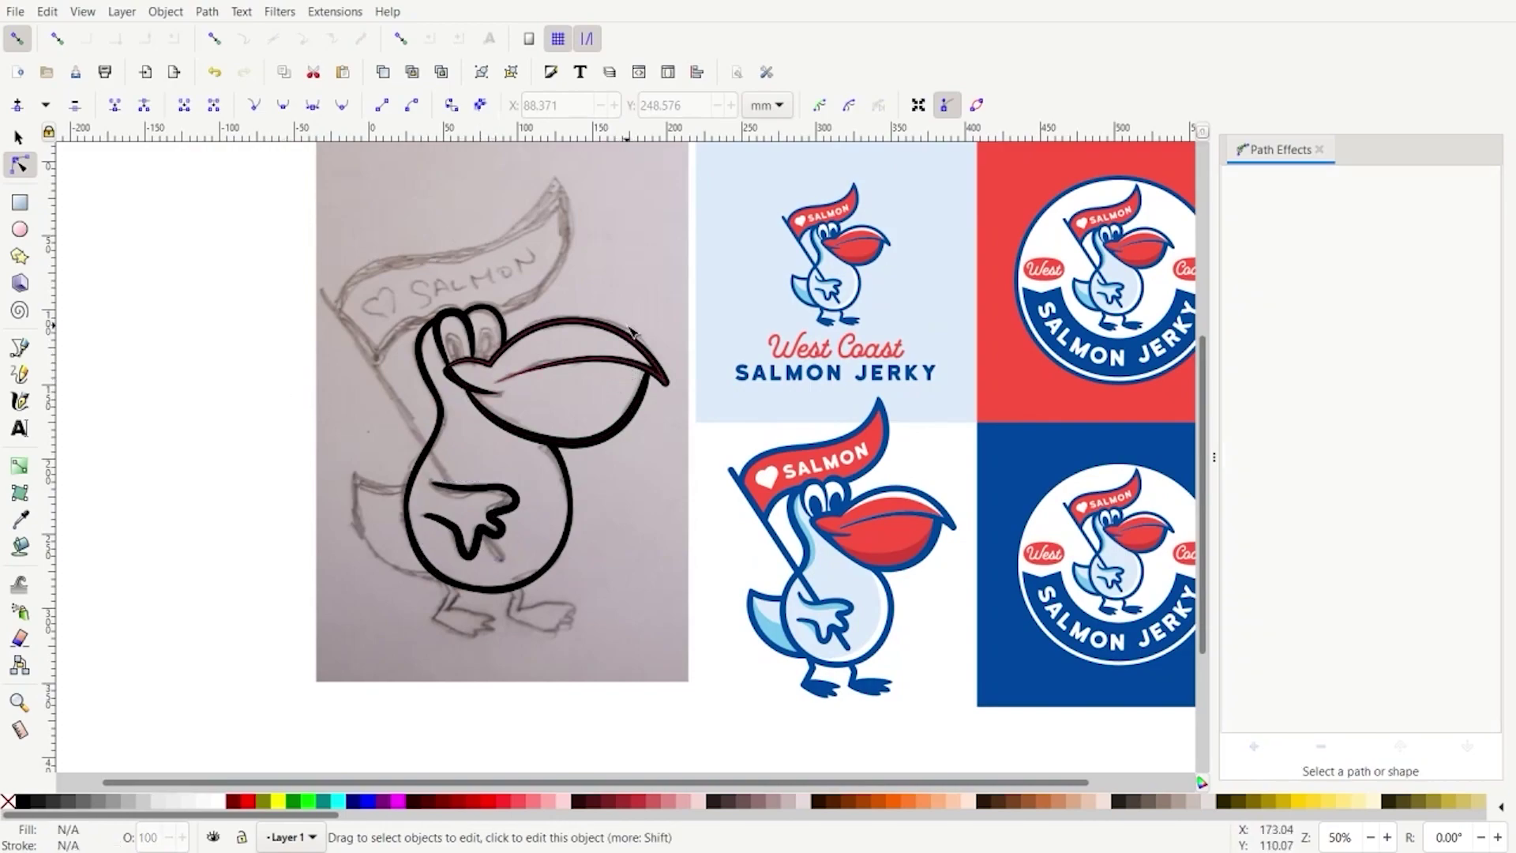
scroll(371, 440, "up", 2)
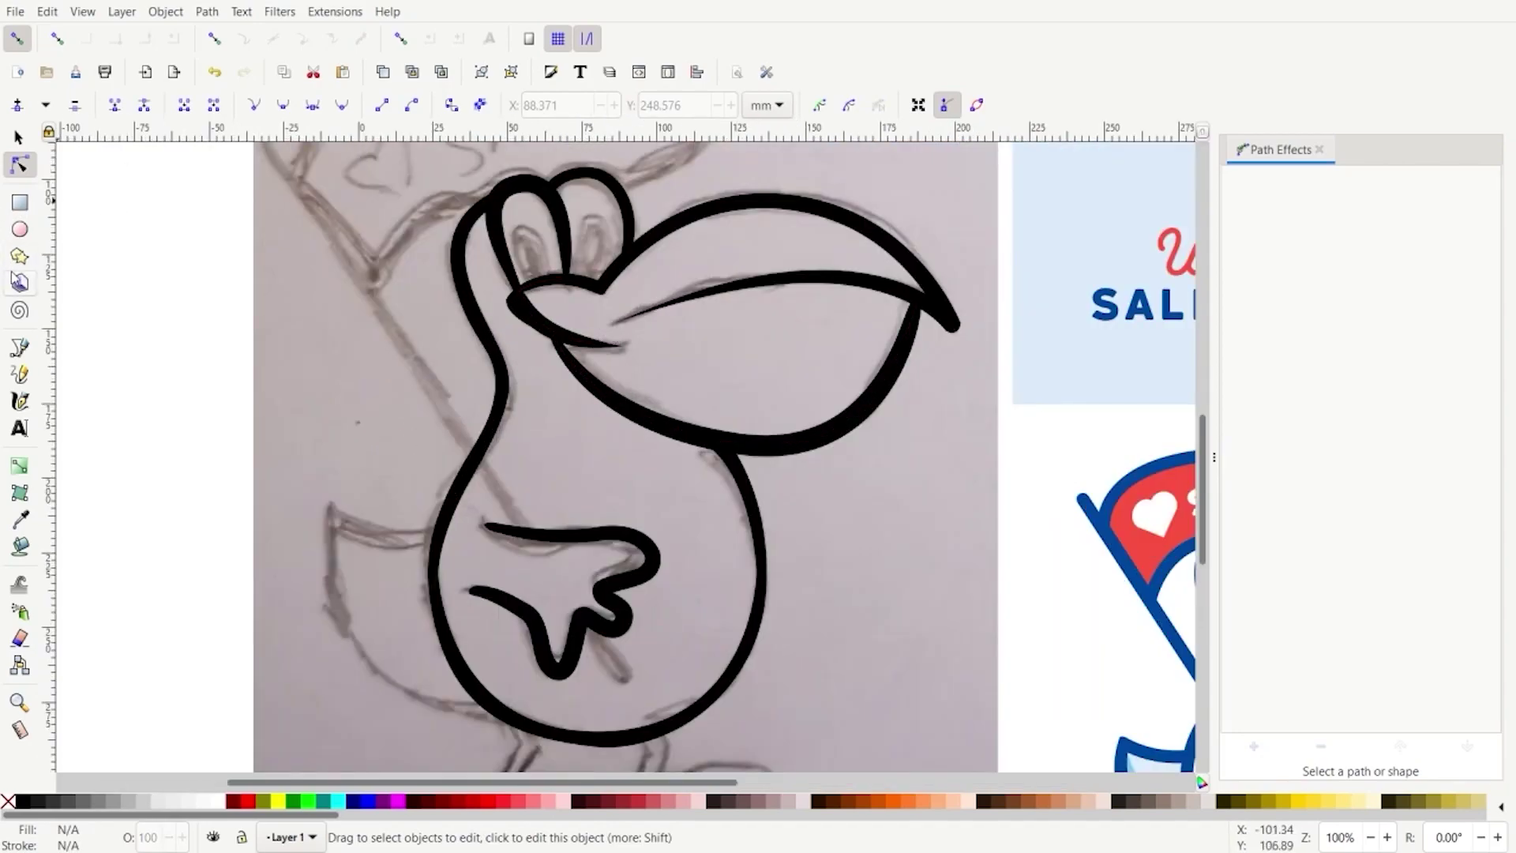
Draw a tall ellipse and make it fully opaque solid black in Fill and Stroke
left_click(19, 230)
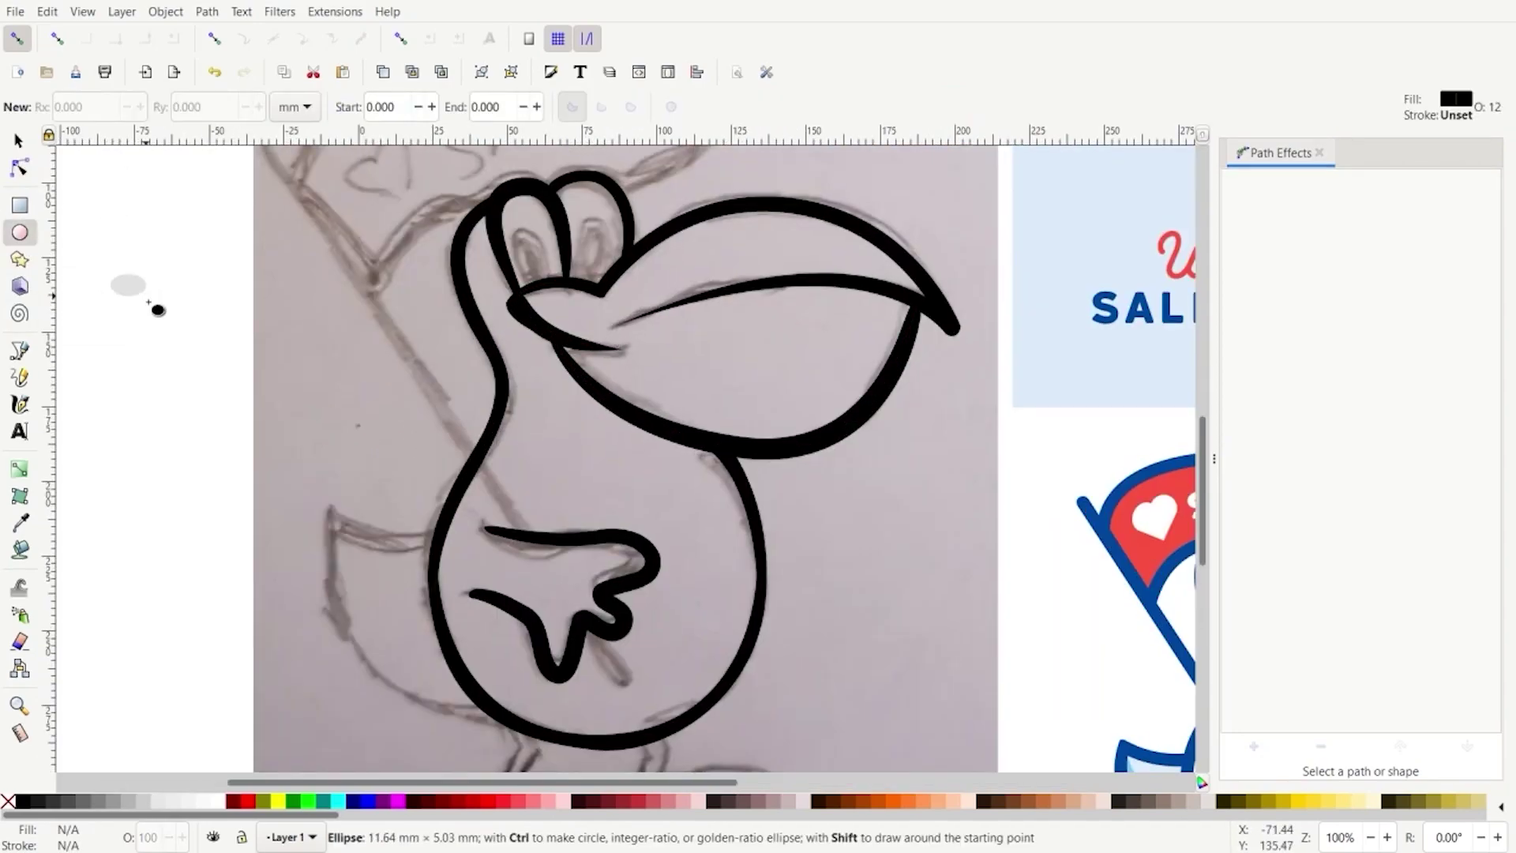
left_click_drag(158, 309, 158, 362)
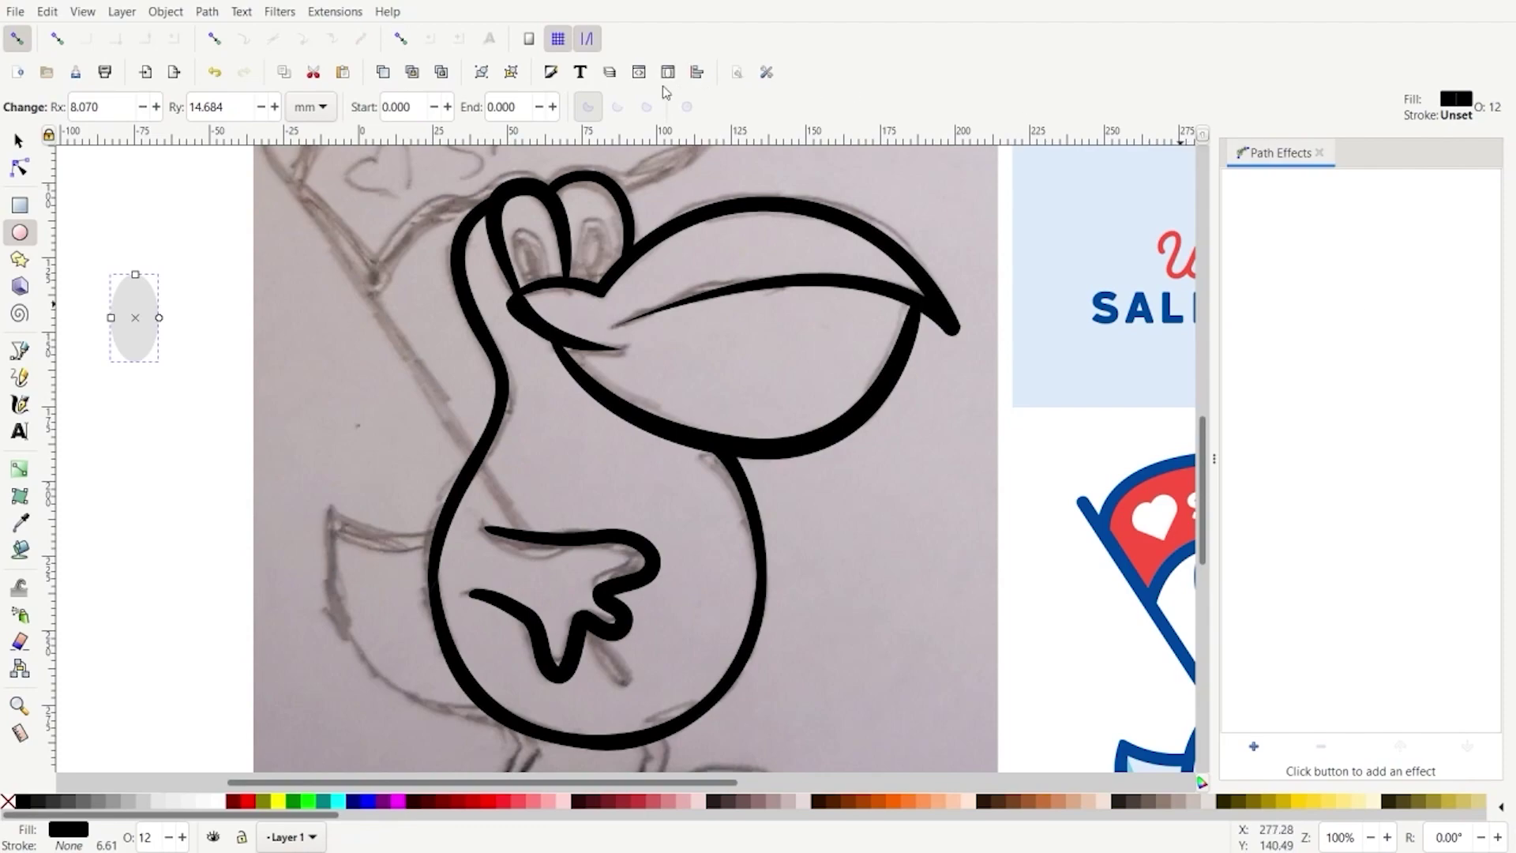
left_click(550, 72)
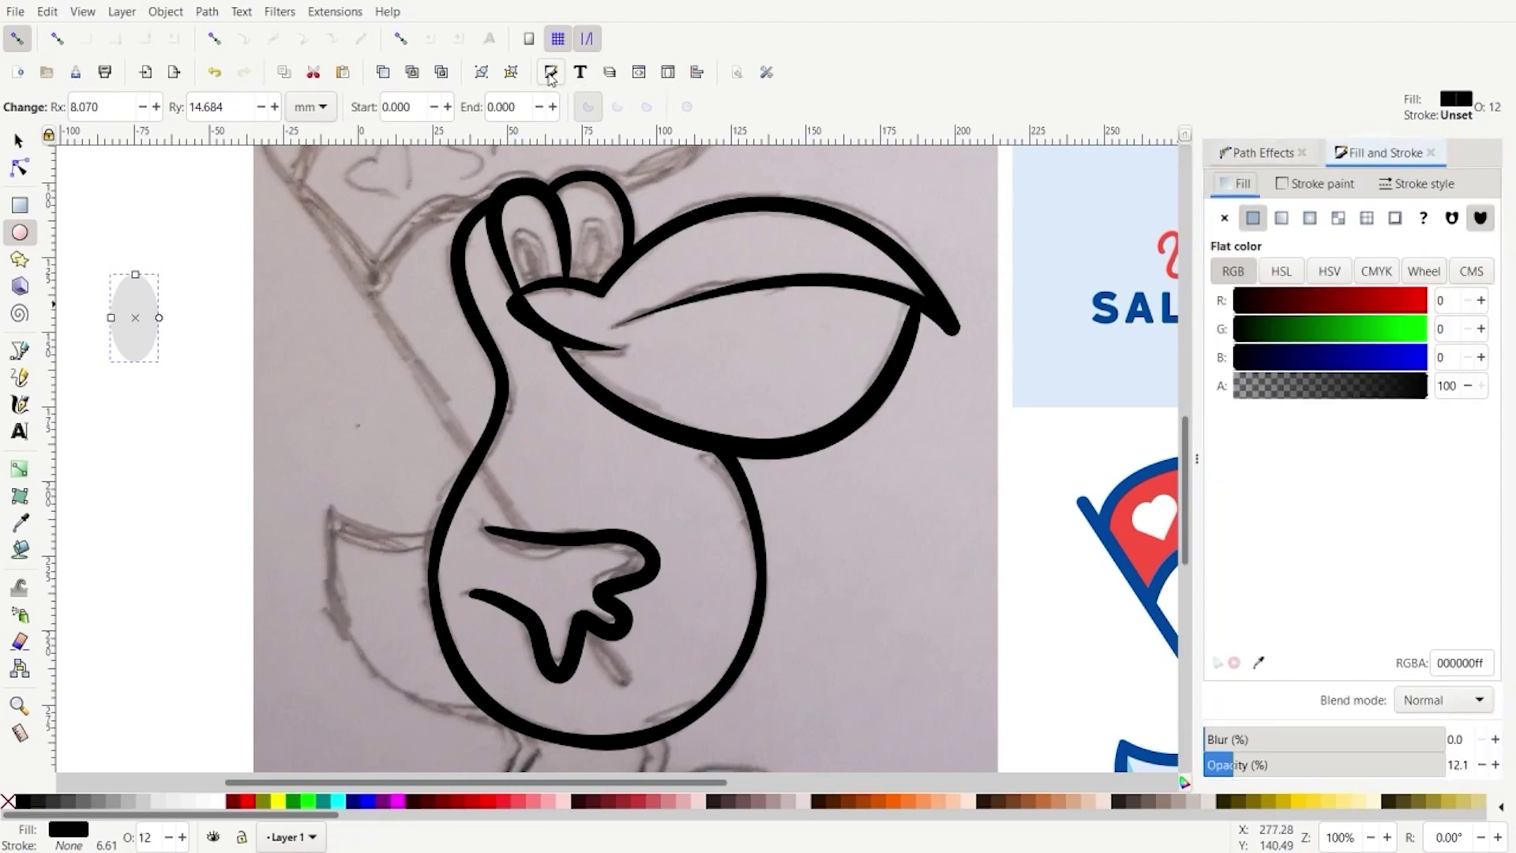
left_click_drag(1245, 764, 1512, 742)
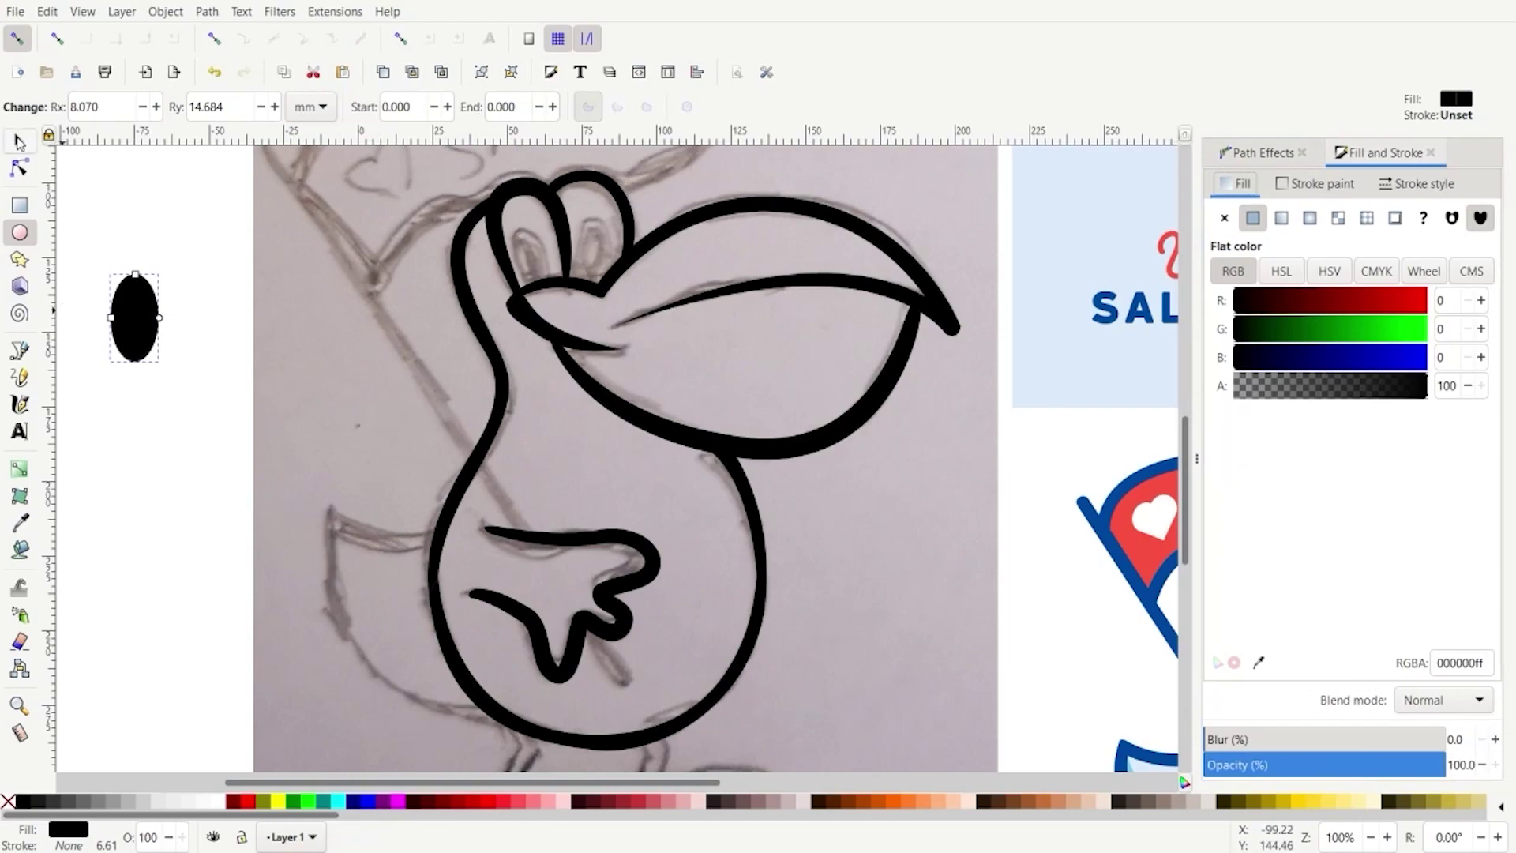
Place the black ellipse as the first eye's pupil, then duplicate it into the second eye
left_click(19, 142)
mouse_move(156, 339)
left_mouse_down()
mouse_move(167, 304)
mouse_move(548, 260)
mouse_move(567, 312)
mouse_move(540, 259)
left_mouse_up()
left_click(551, 272)
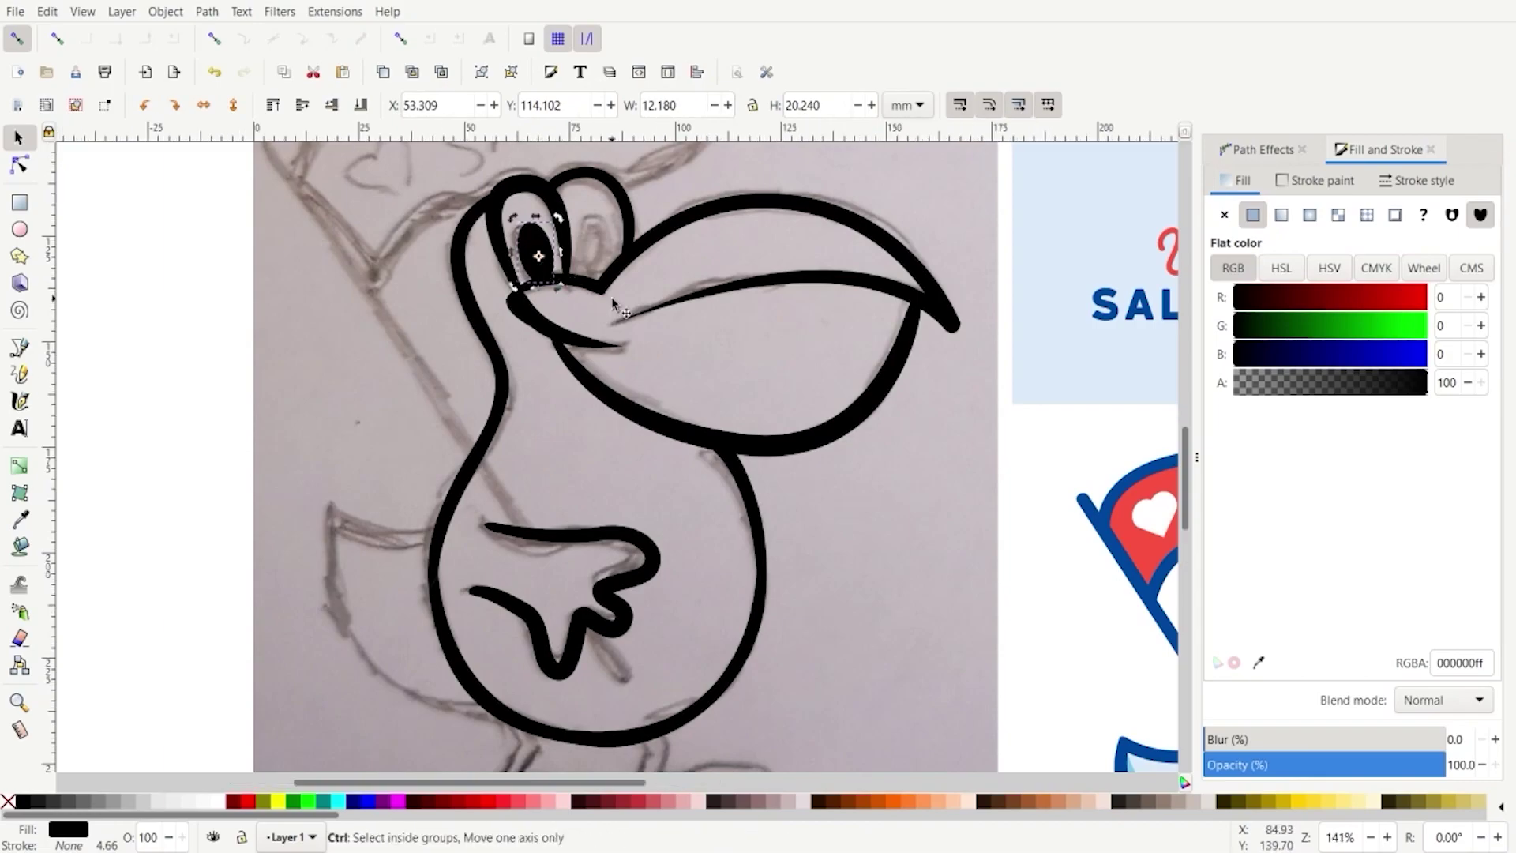
scroll(541, 266, "up", 2, "ctrl")
scroll(604, 296, "up", 3)
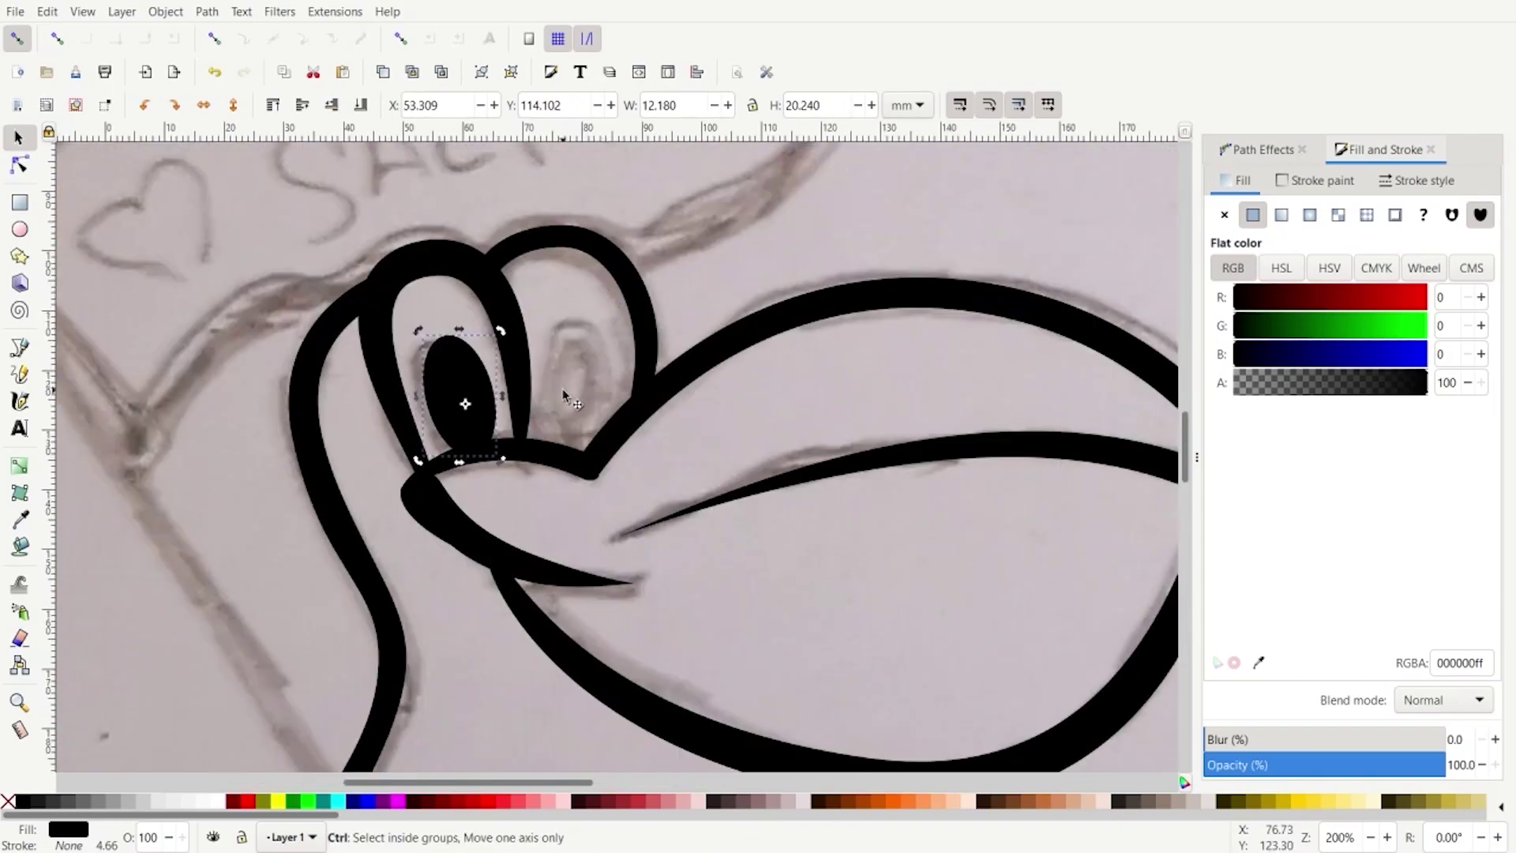
key("ctrl+d")
left_click_drag(447, 394, 579, 432)
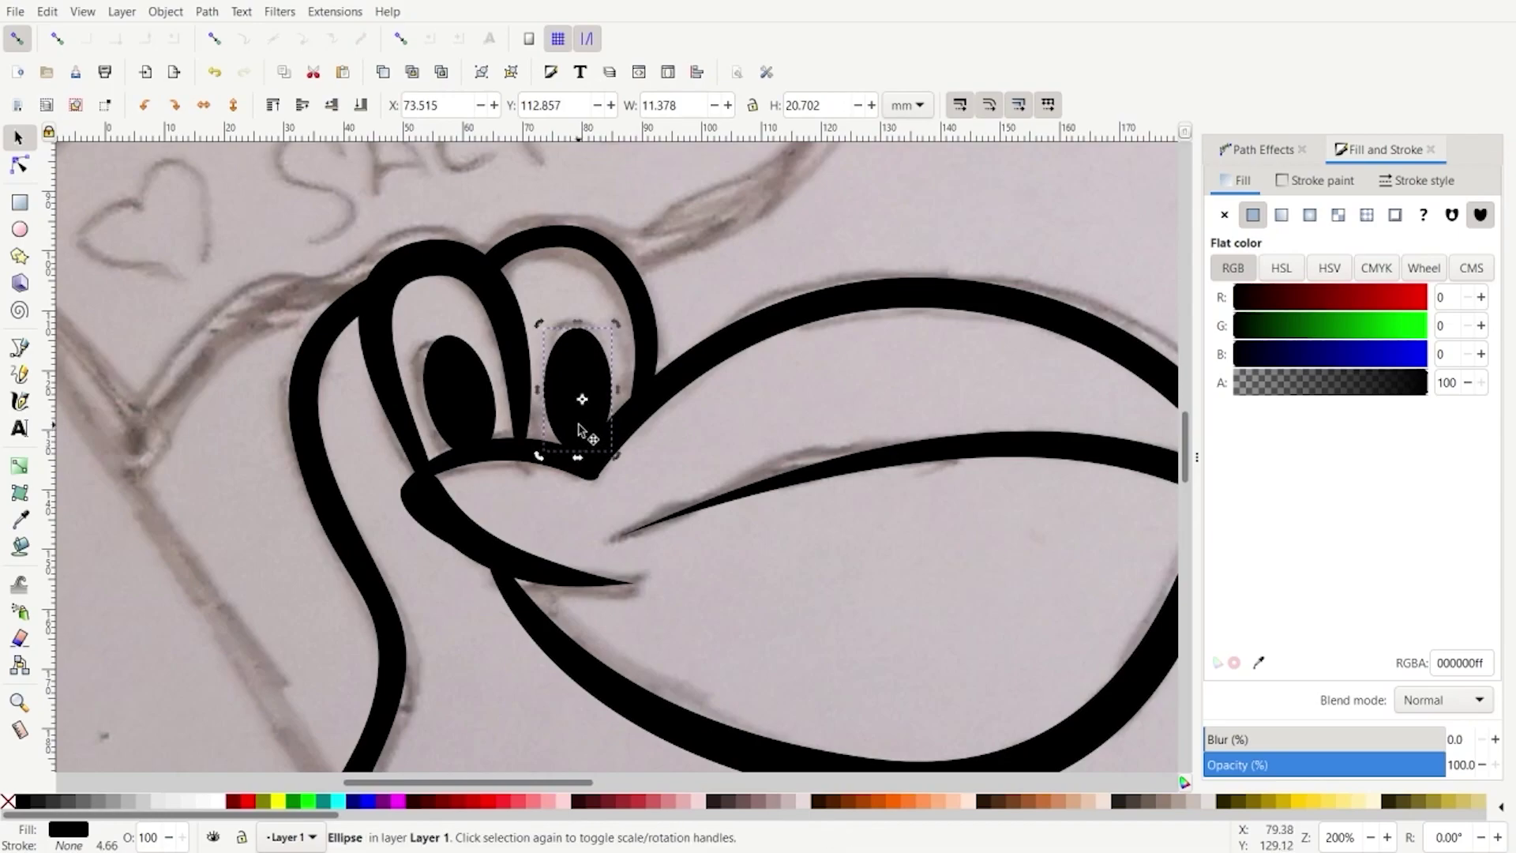
scroll(580, 426, "down", 2)
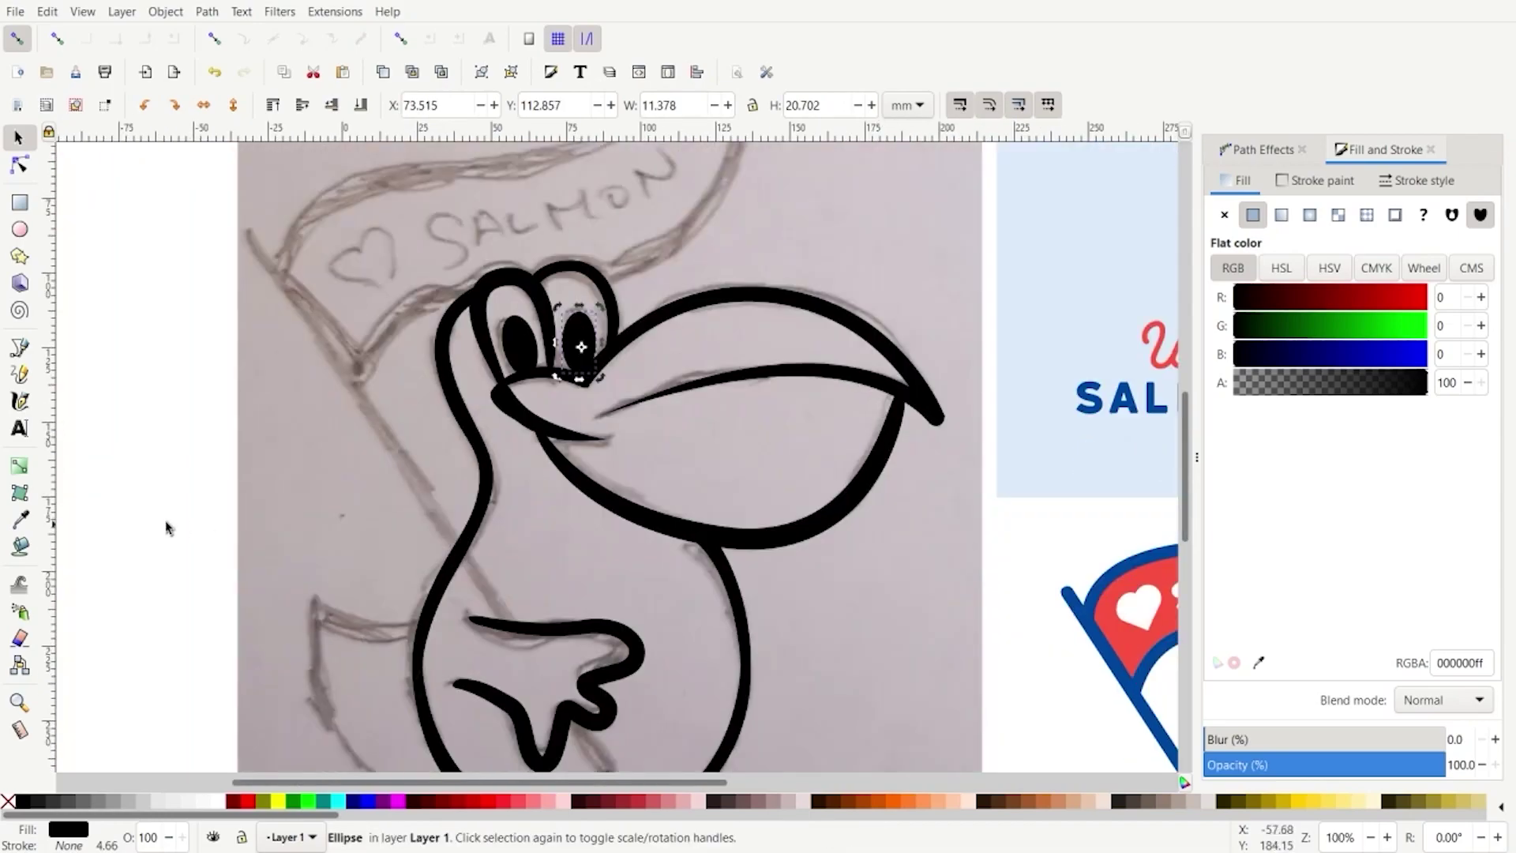
left_click(164, 520)
scroll(165, 519, "down", 5)
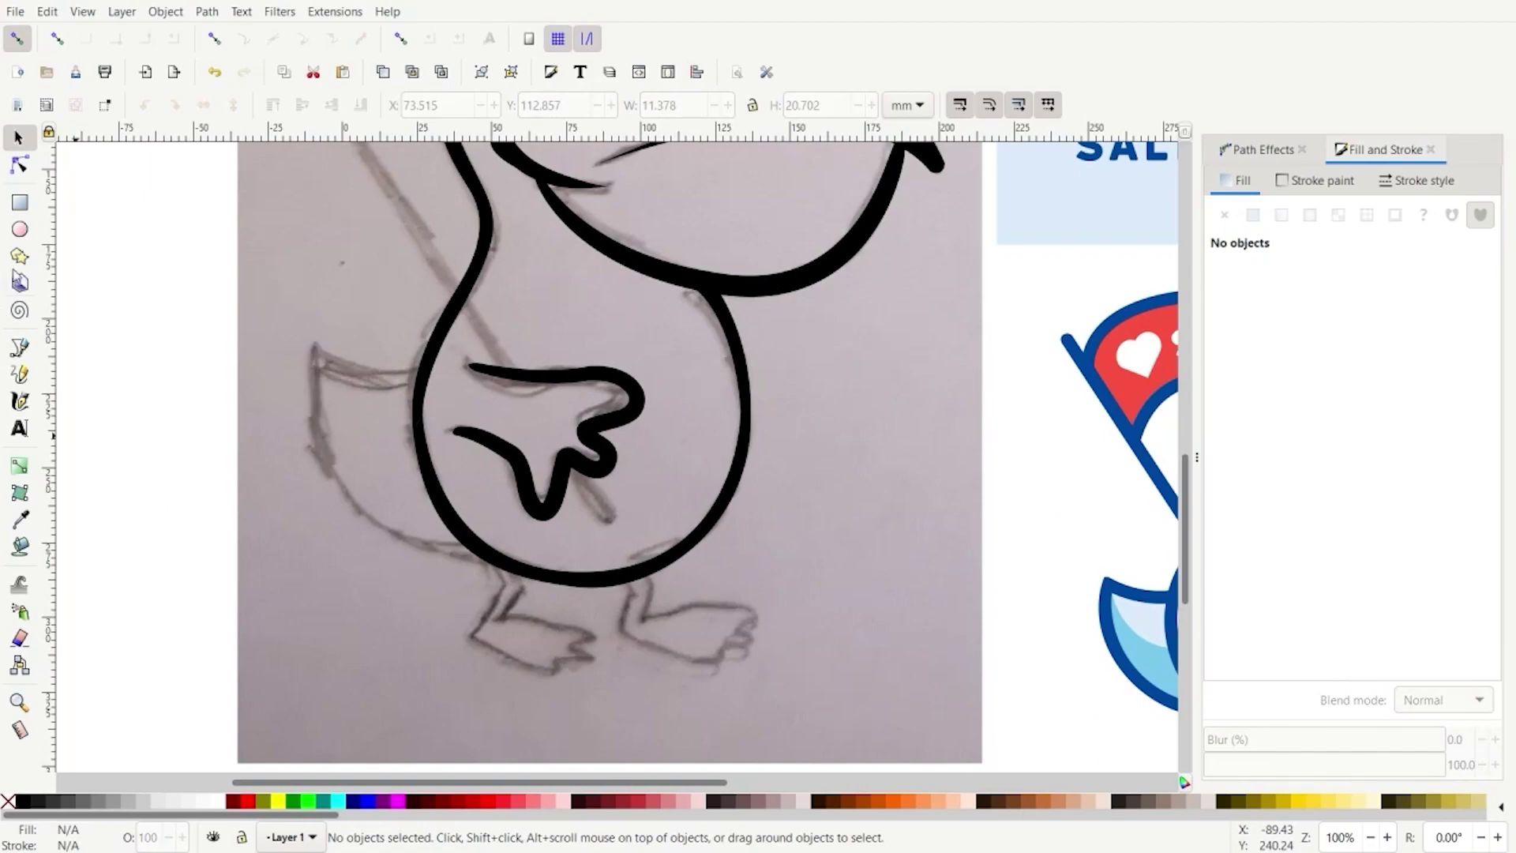
Trace the pelican's tail feathers as a three-node curved Bezier path
left_click(19, 348)
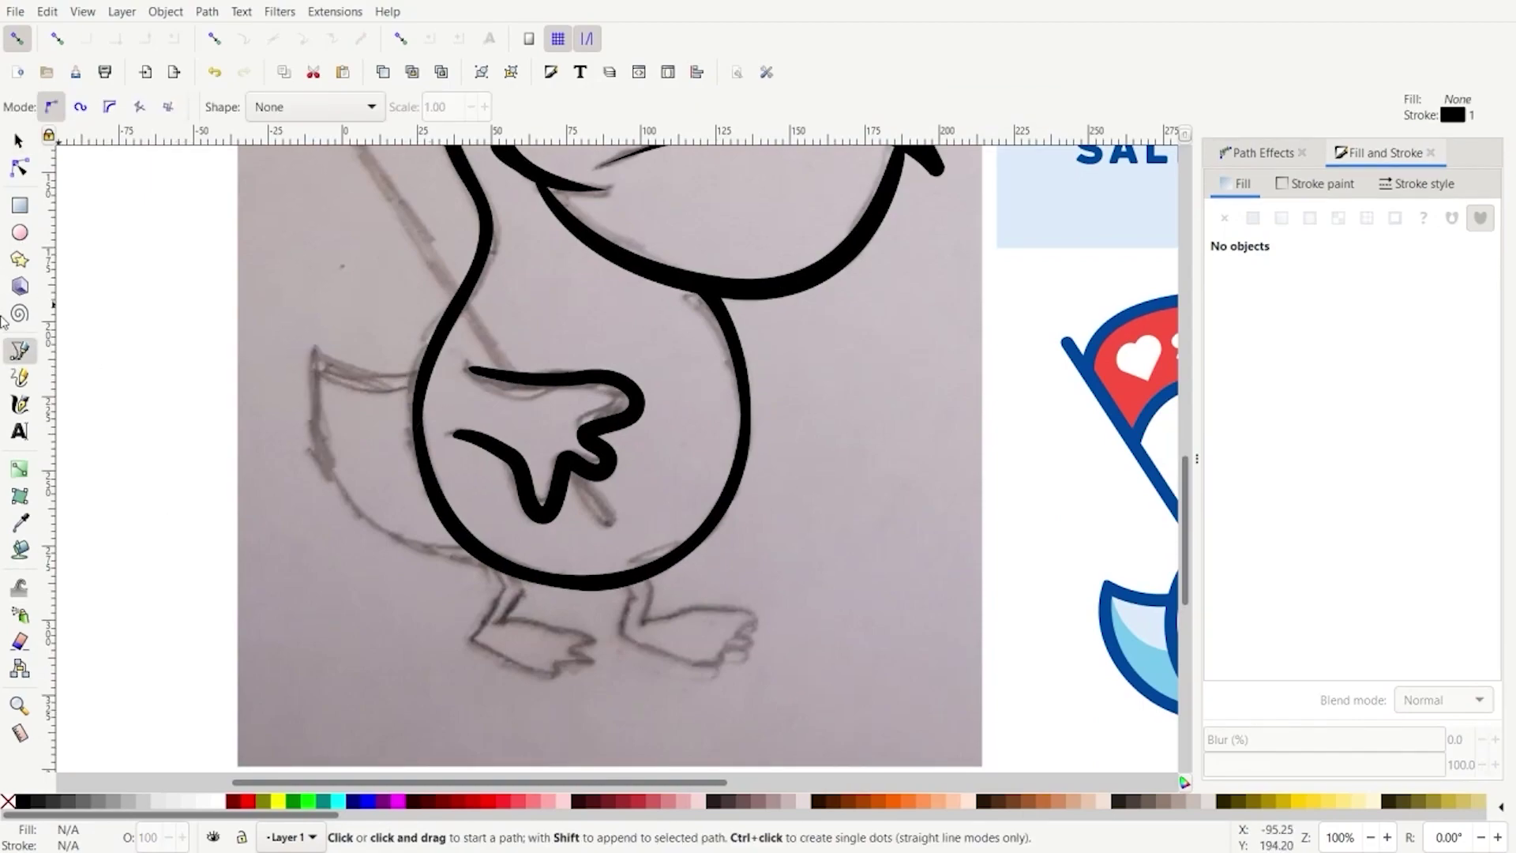
left_click(423, 381)
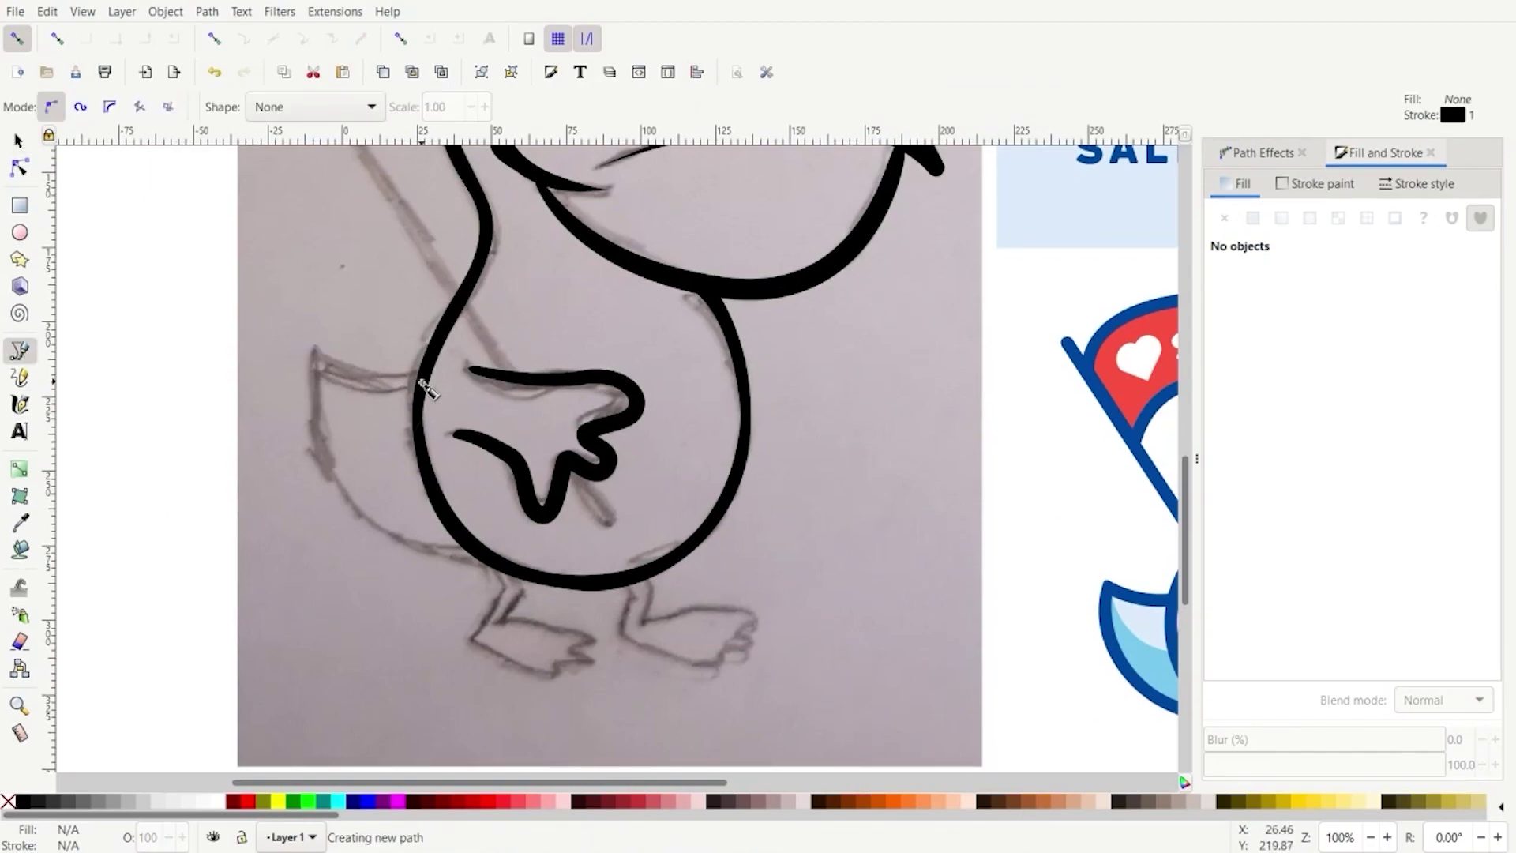
left_click_drag(313, 360, 261, 310)
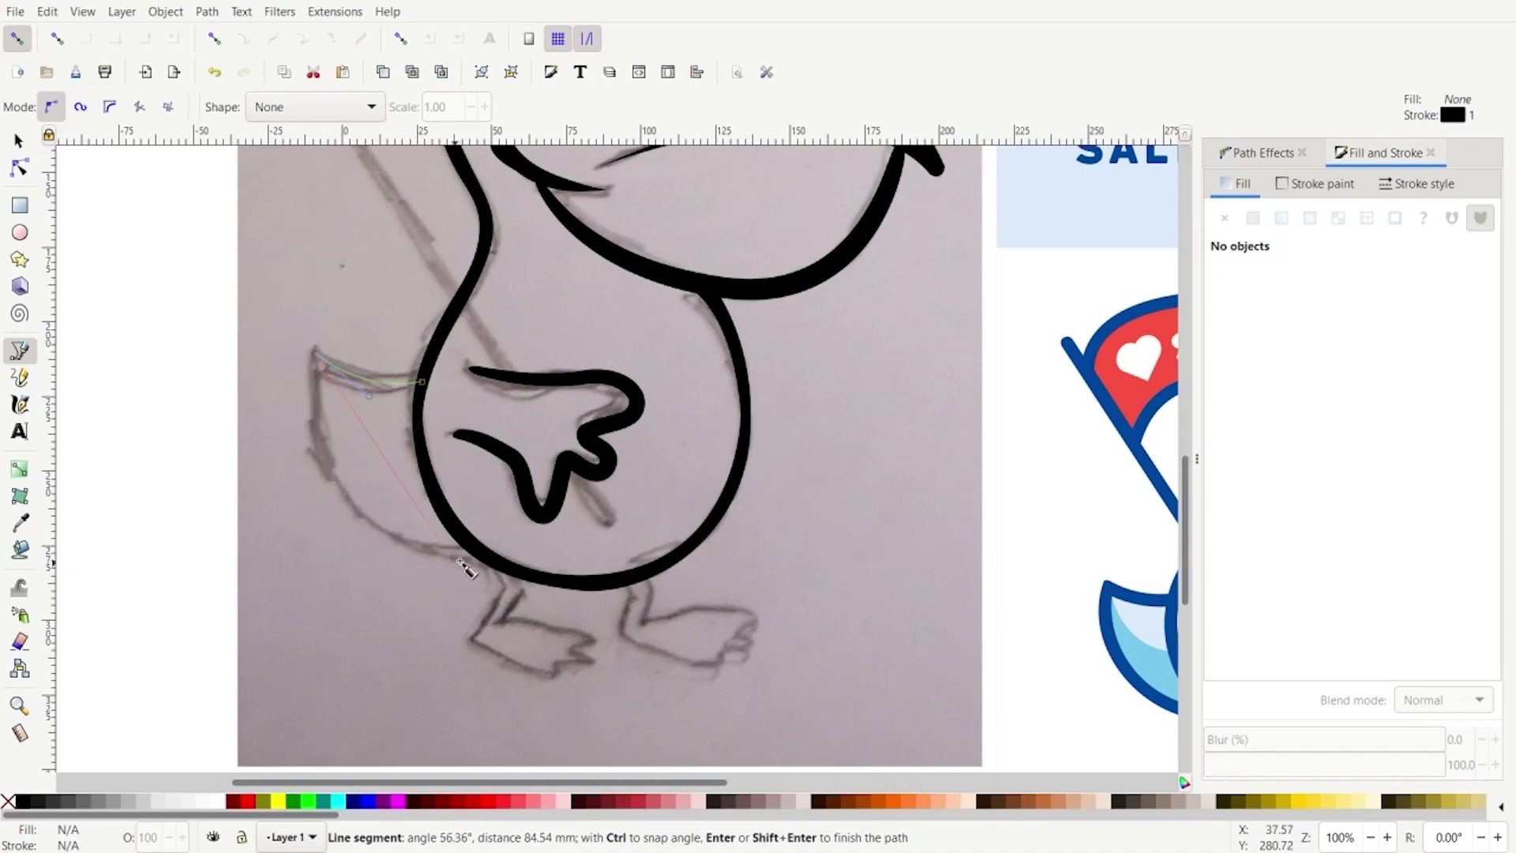
left_click_drag(482, 556, 684, 567)
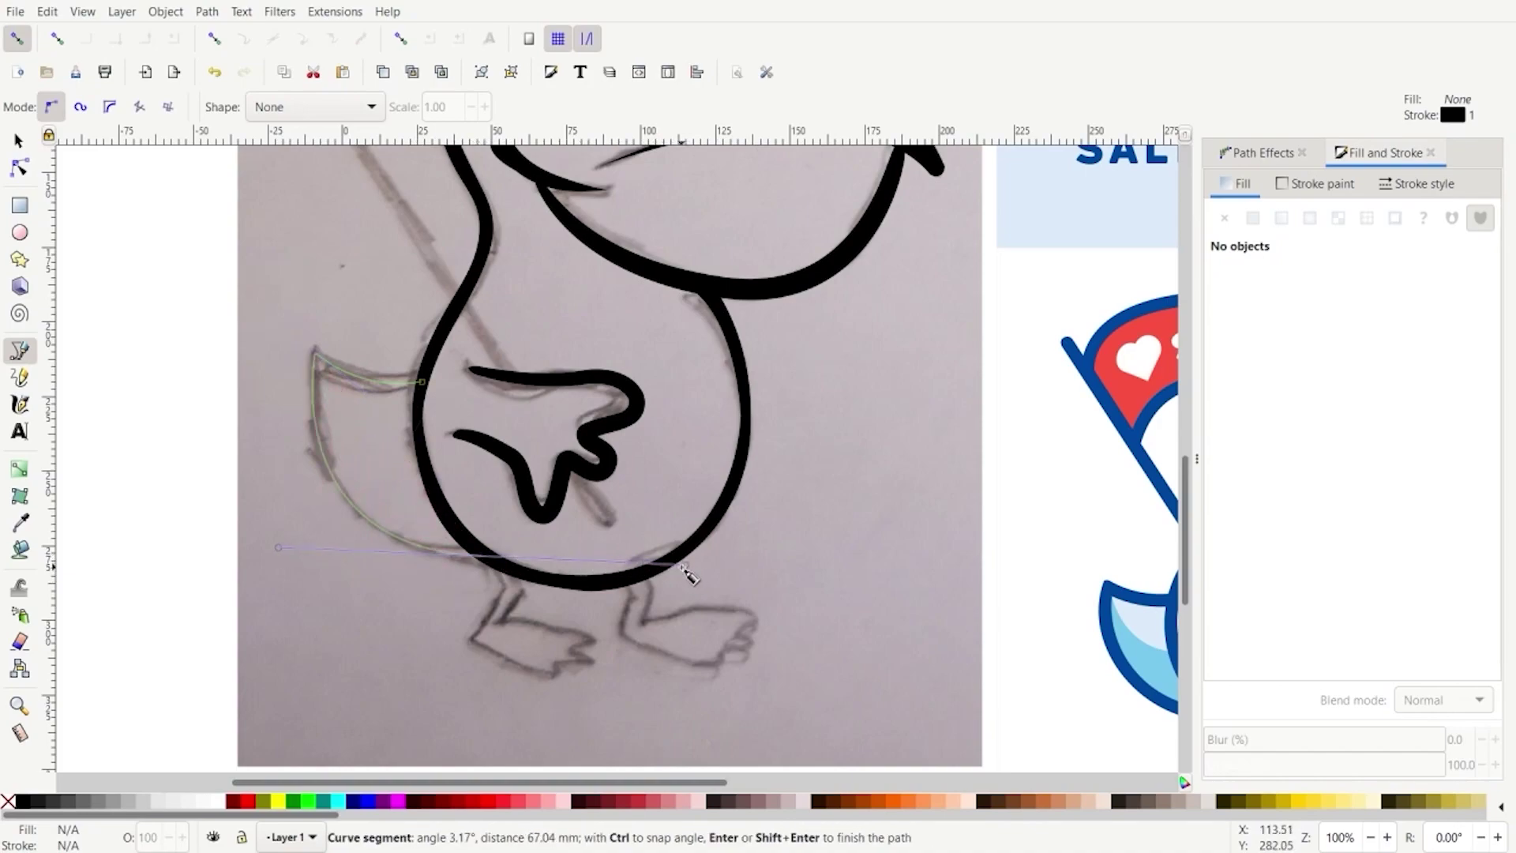
key("Return")
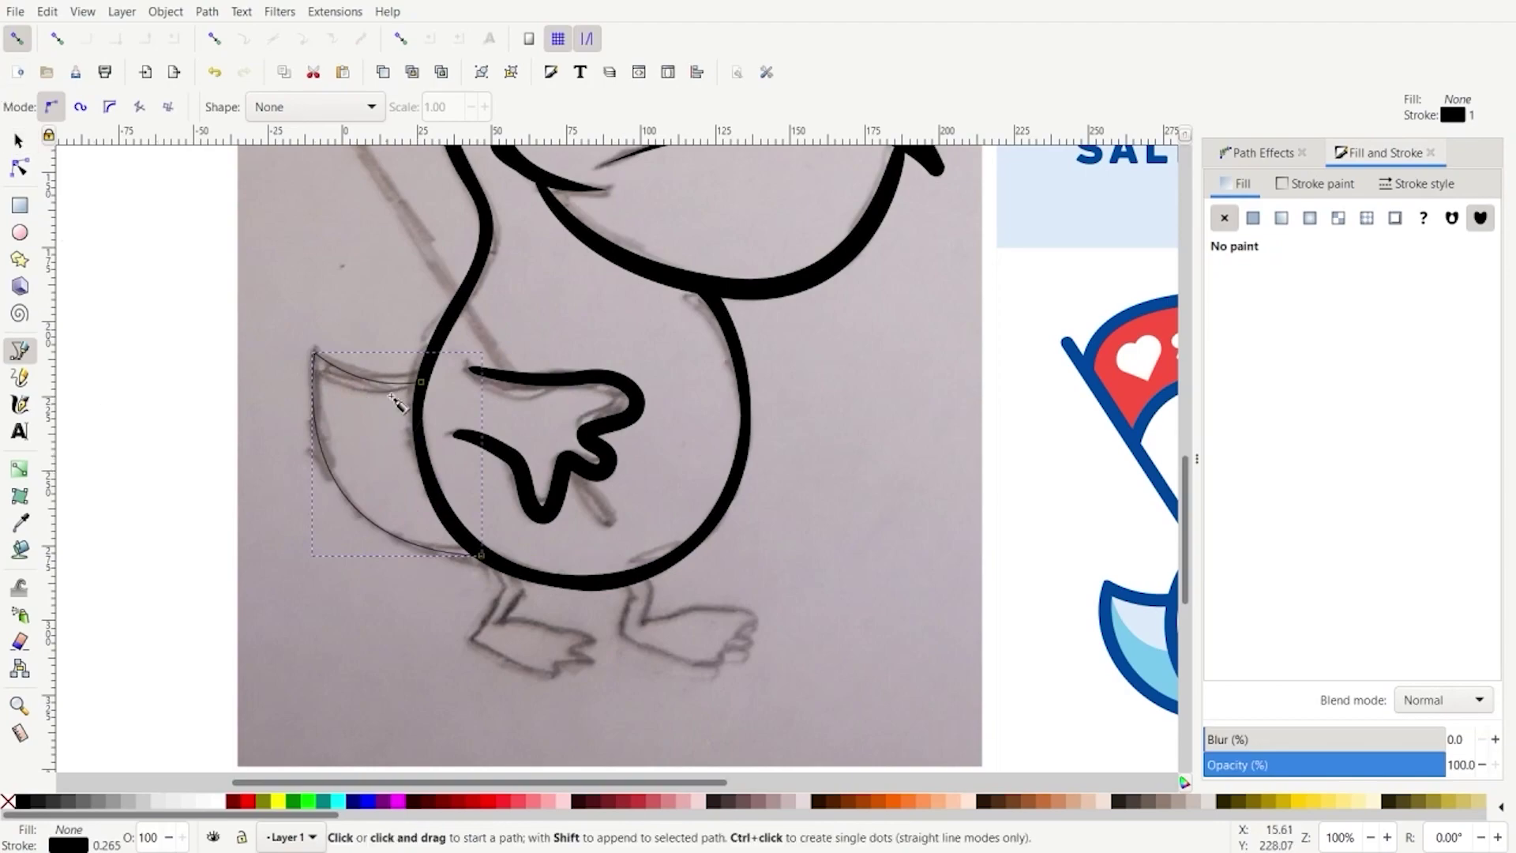
Set the tail path's stroke width to 20 px in the Stroke style settings
left_click(18, 140)
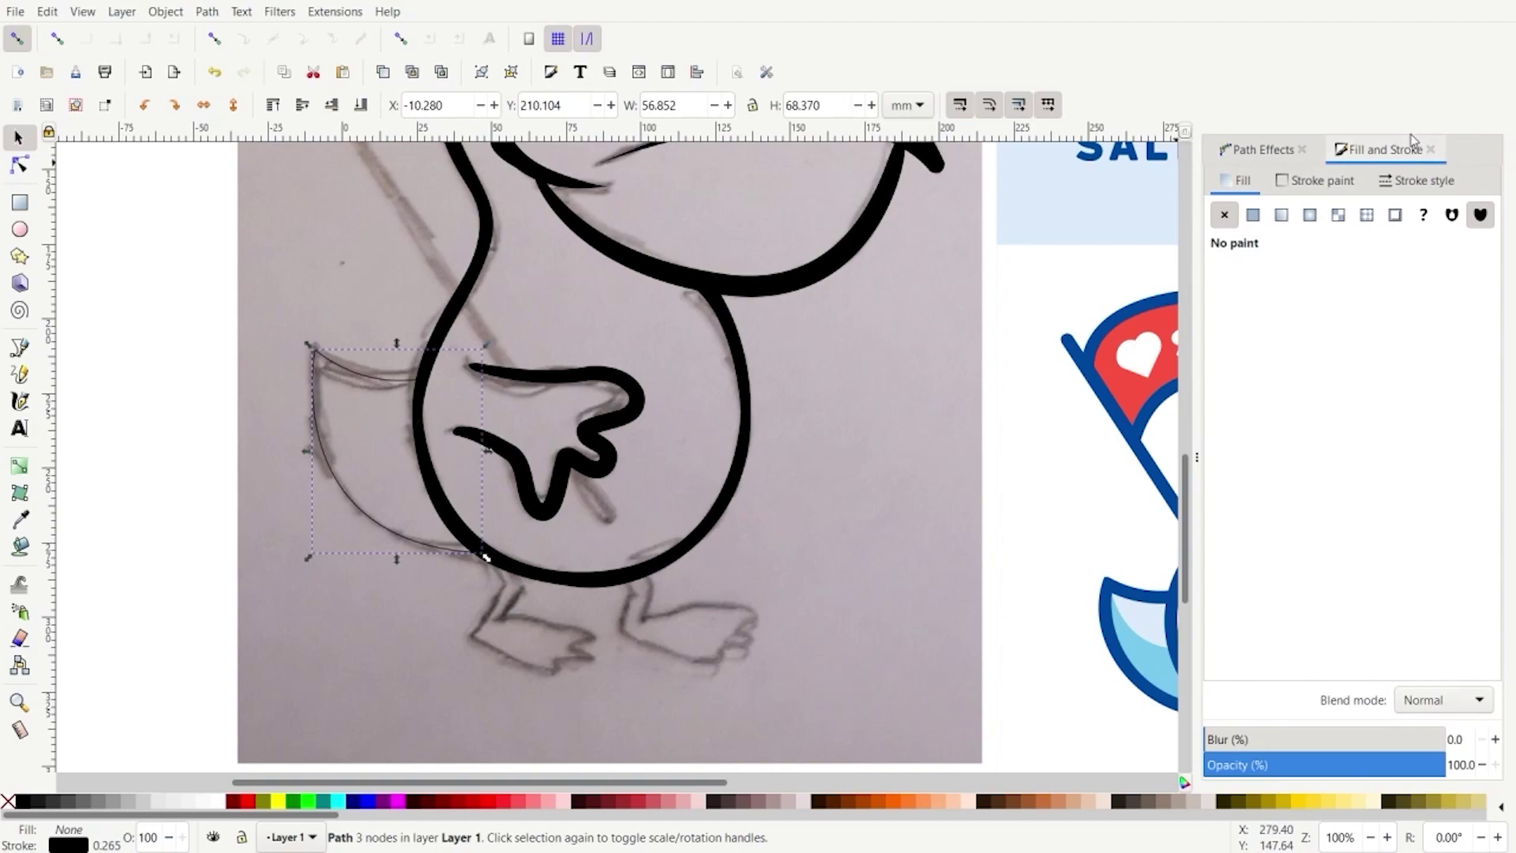
left_click(1425, 181)
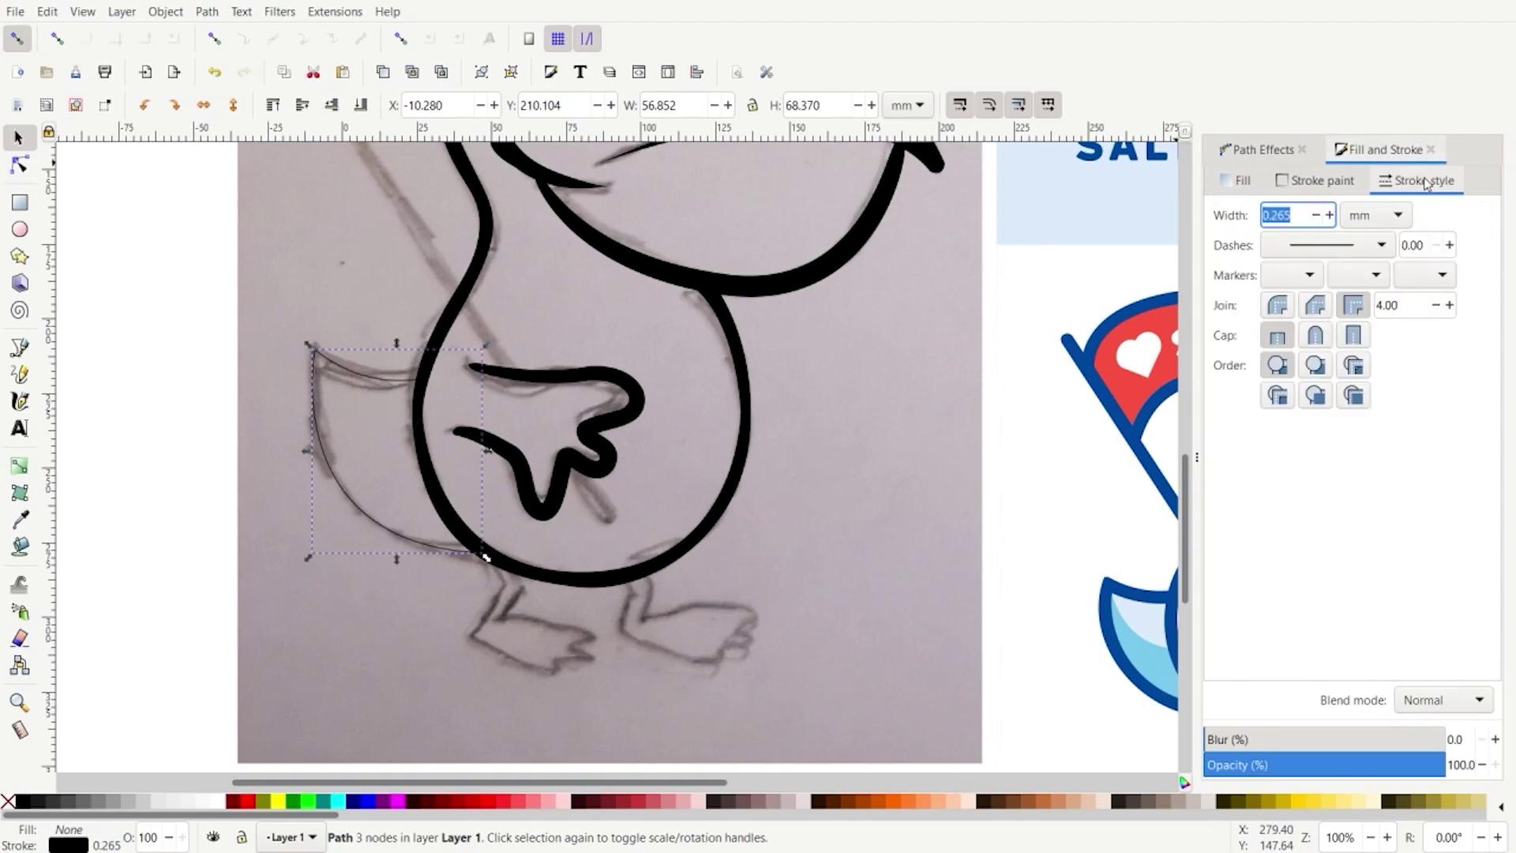
left_click(1380, 225)
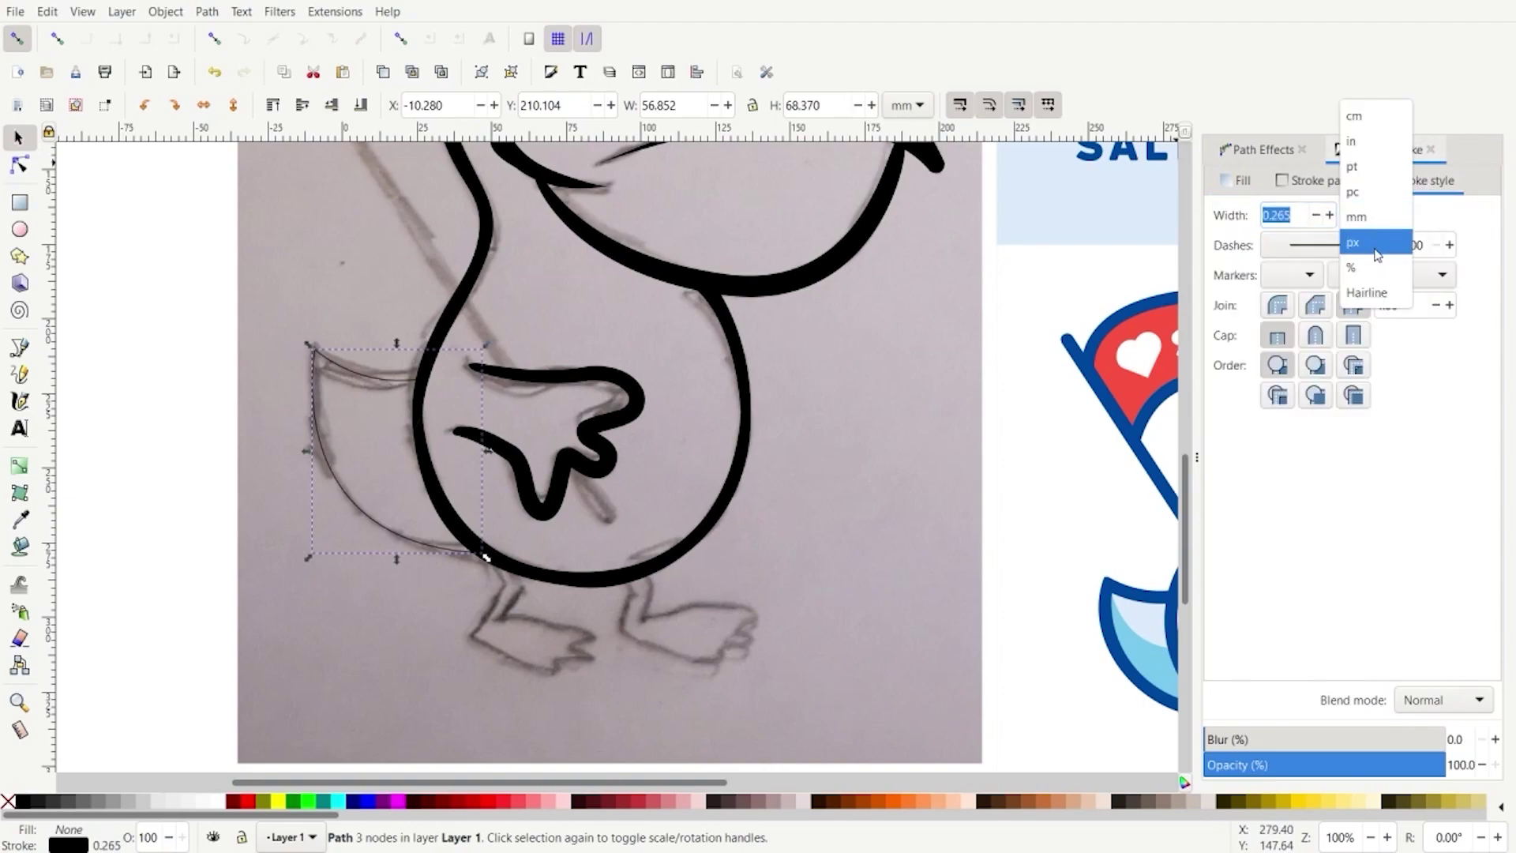
left_click(1360, 240)
double_click(1287, 215)
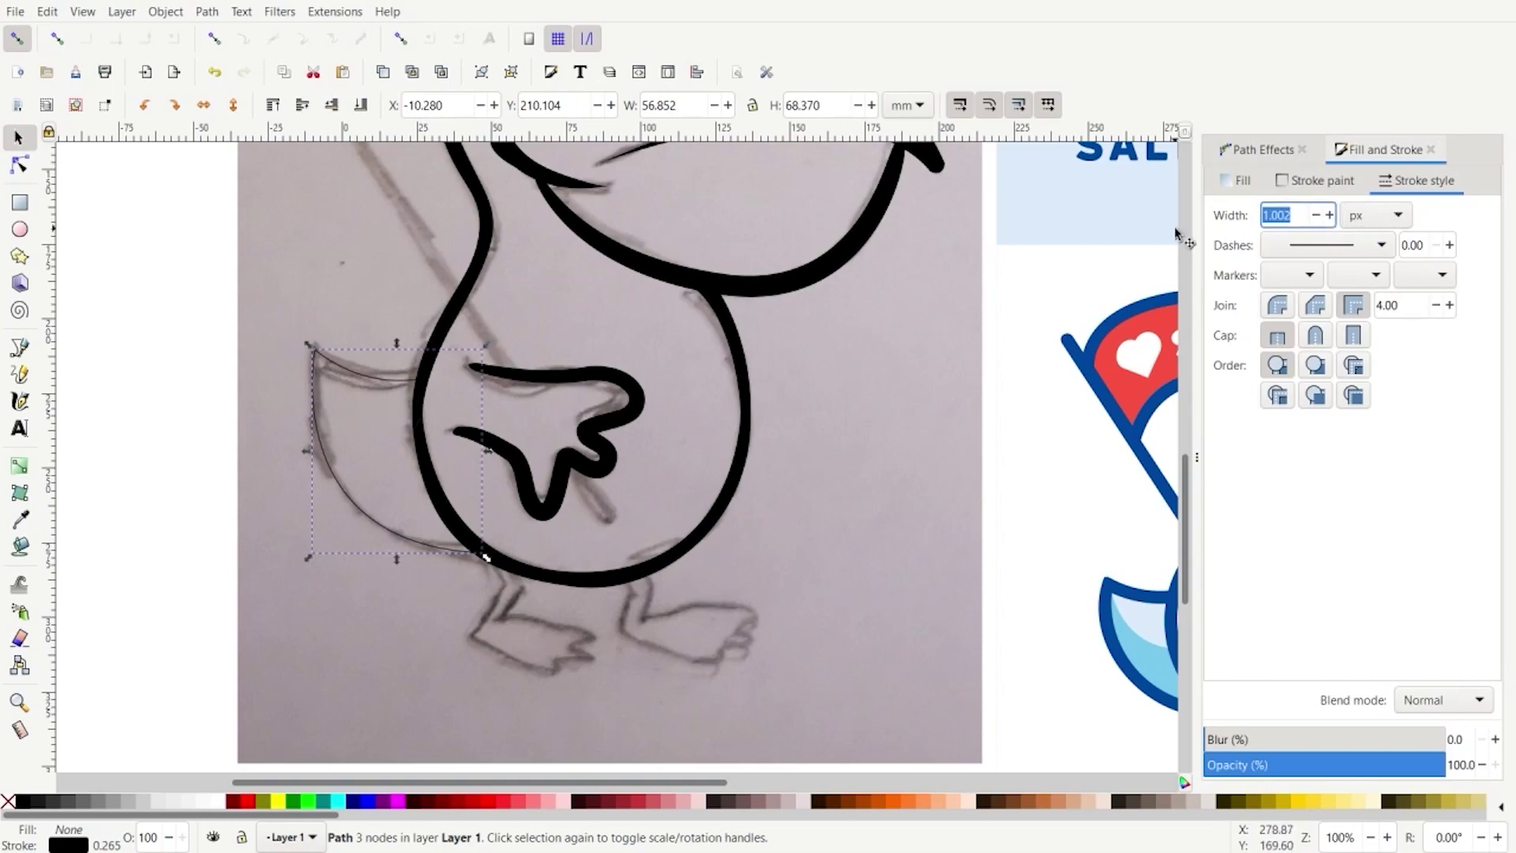
type("20")
key("Return")
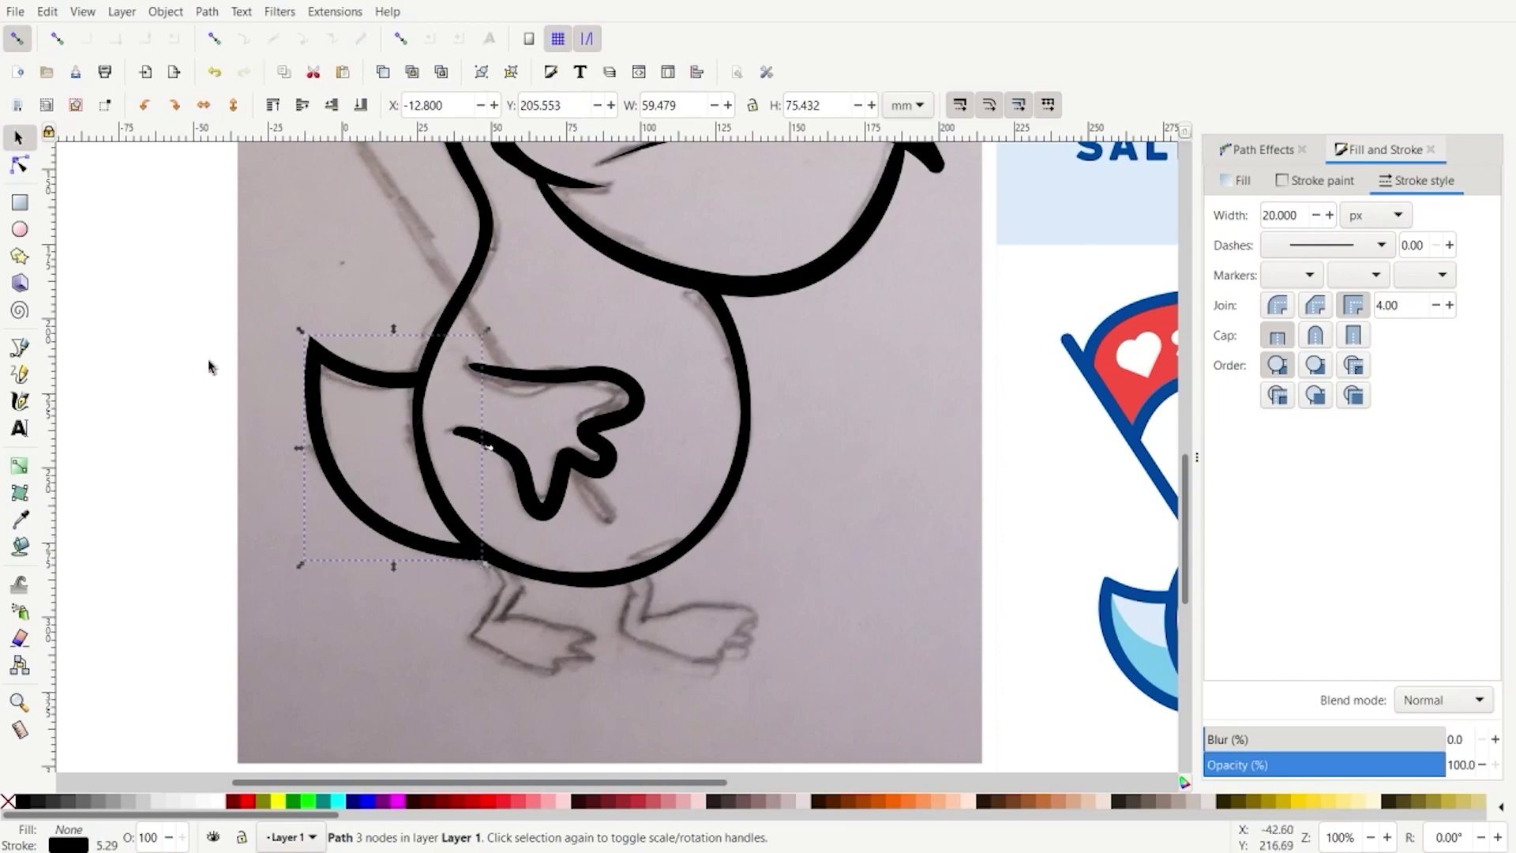
left_click(142, 322)
left_click(454, 312)
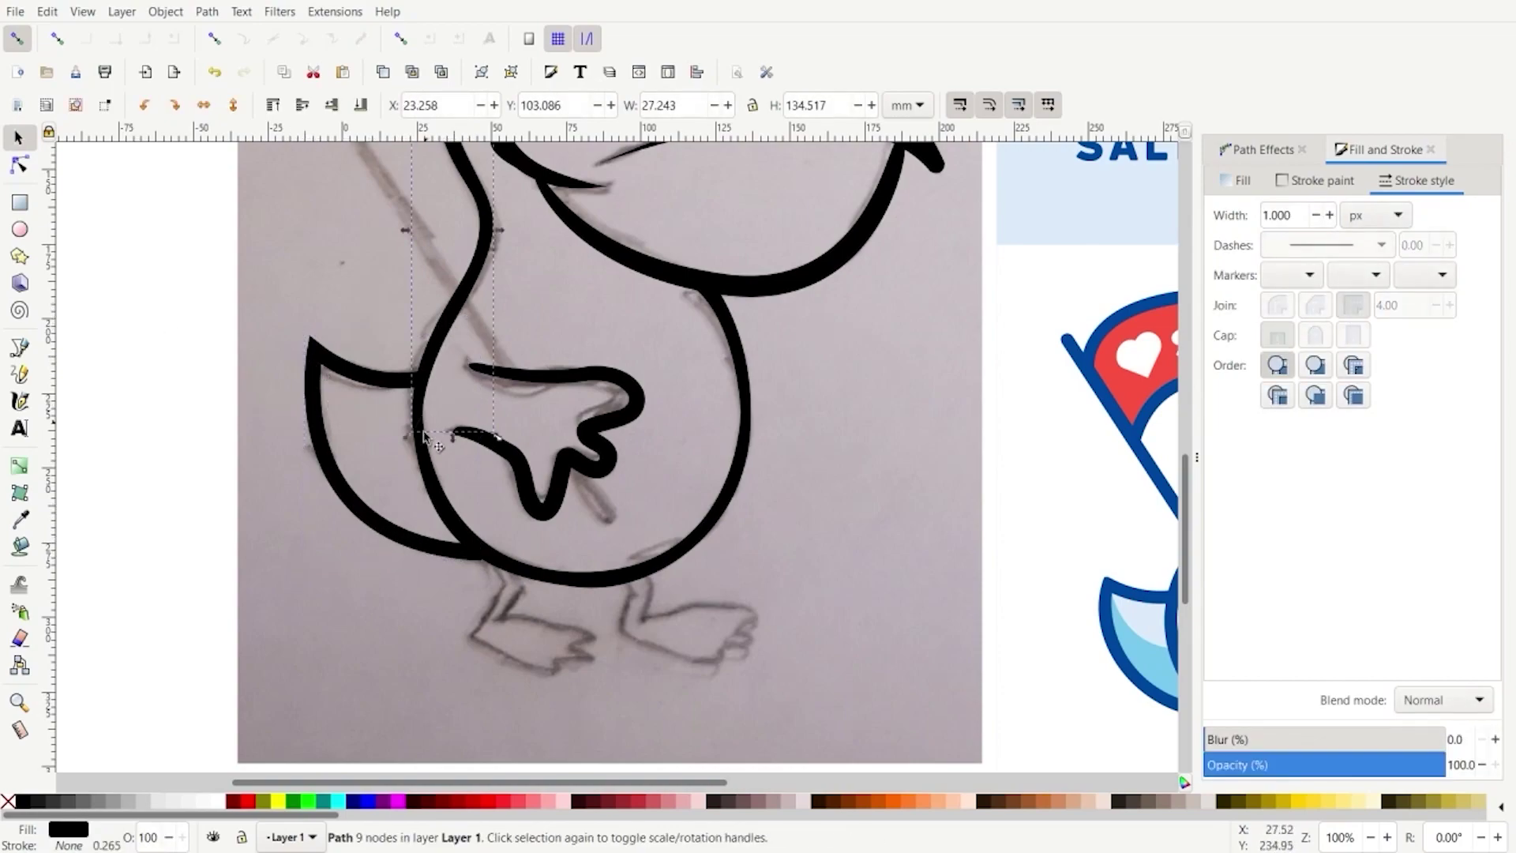
Adjust the body outline's right-side node and bottom curve to follow the sketch
left_click(514, 558)
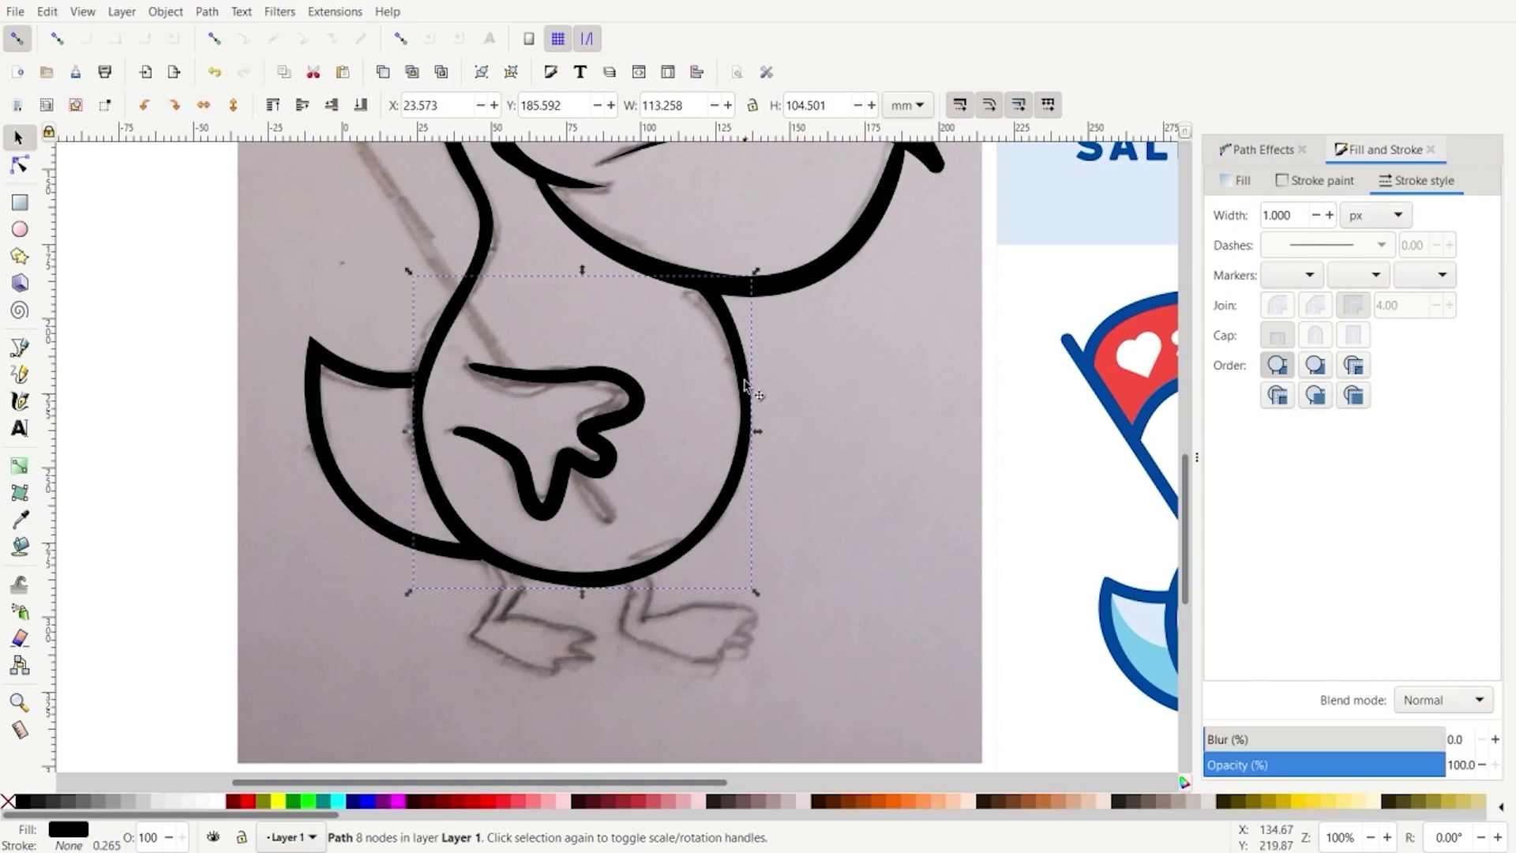
left_click(18, 164)
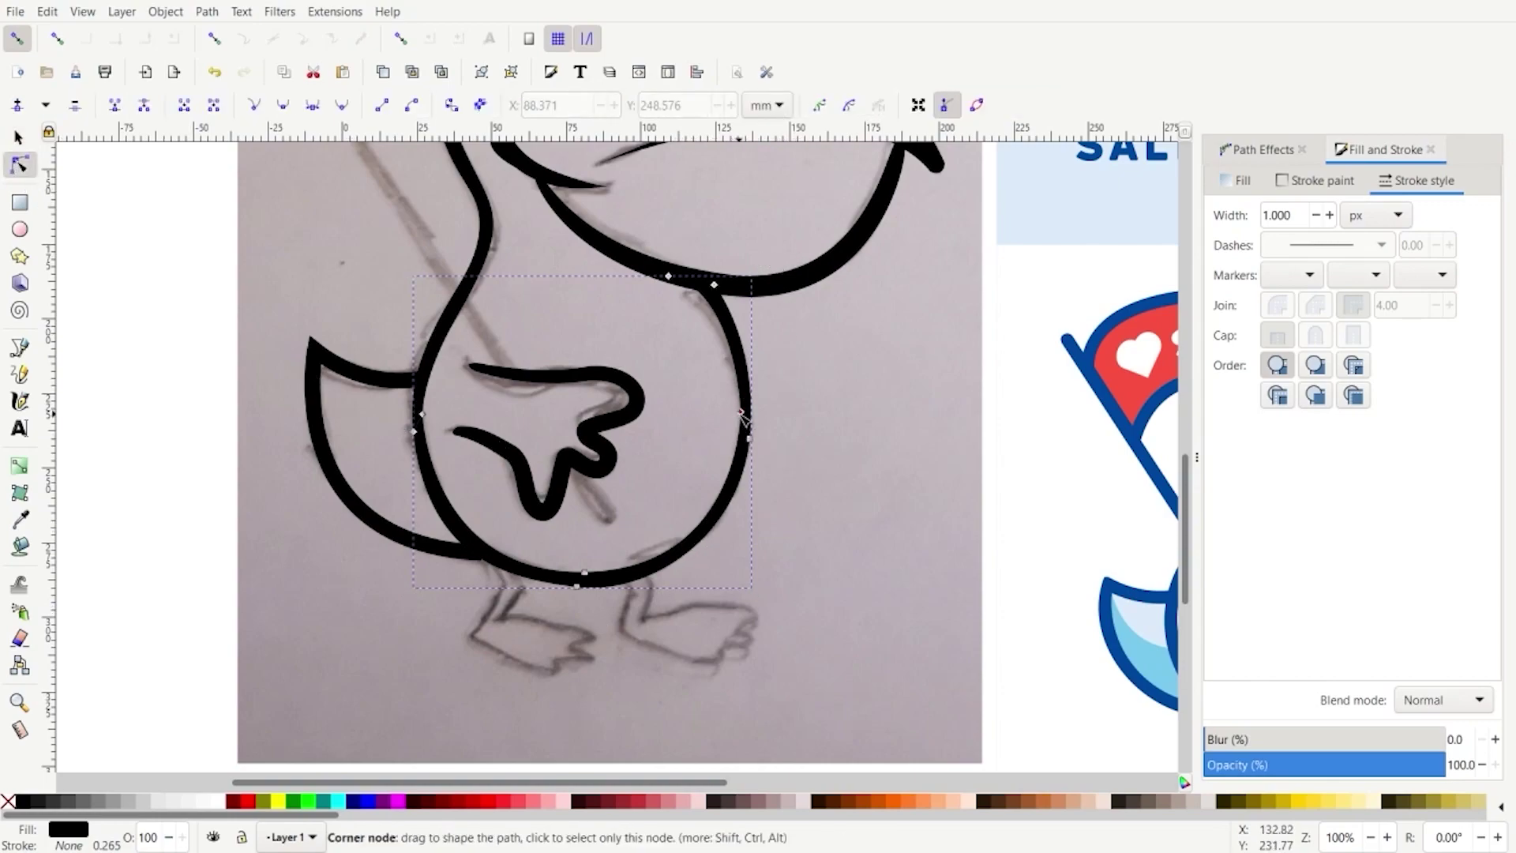
left_click_drag(743, 416, 740, 423)
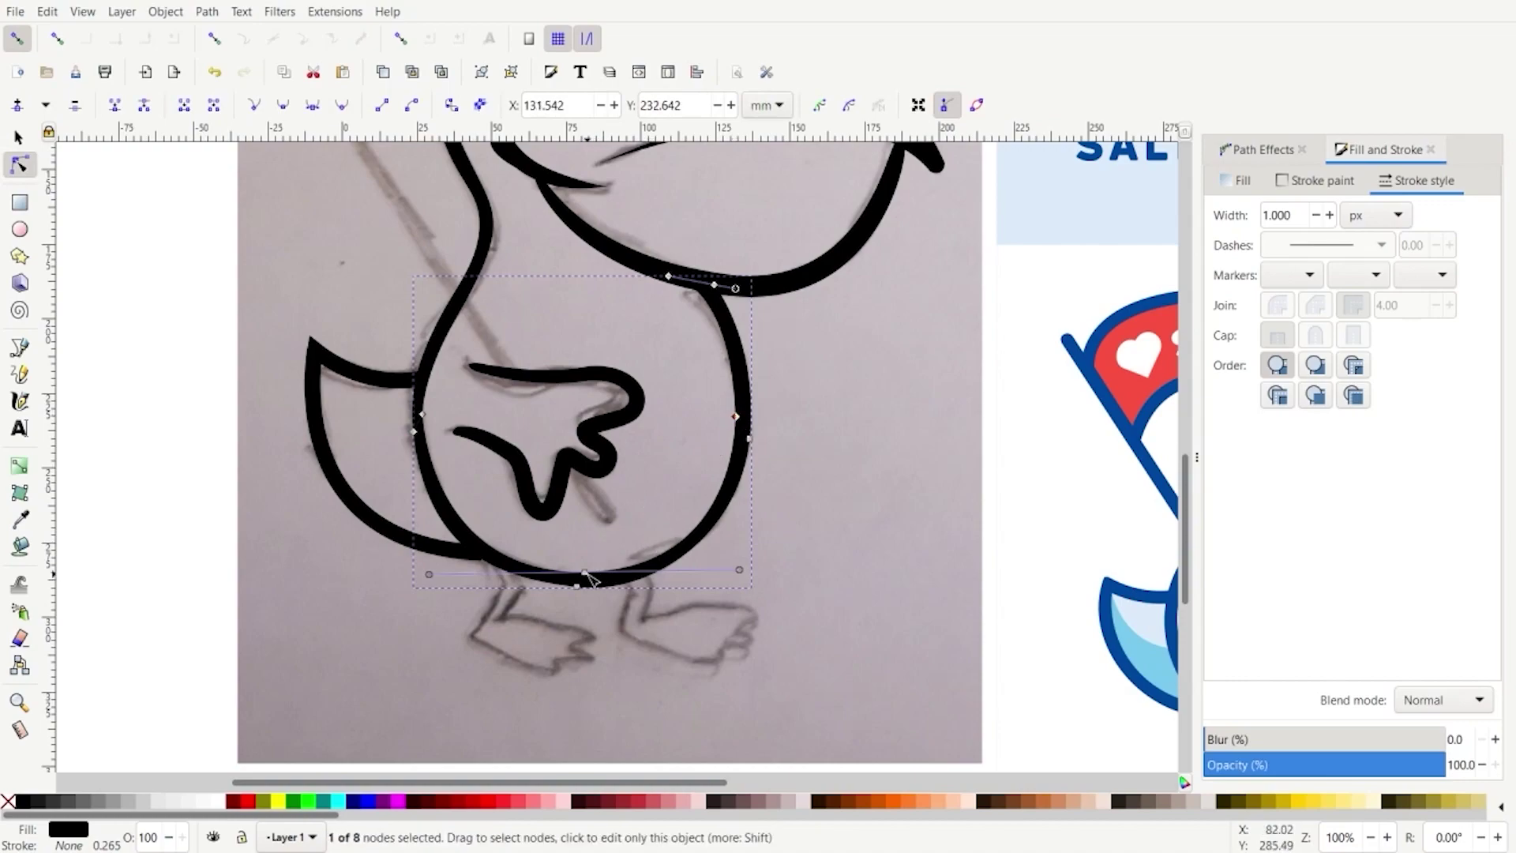
left_click_drag(740, 572, 721, 570)
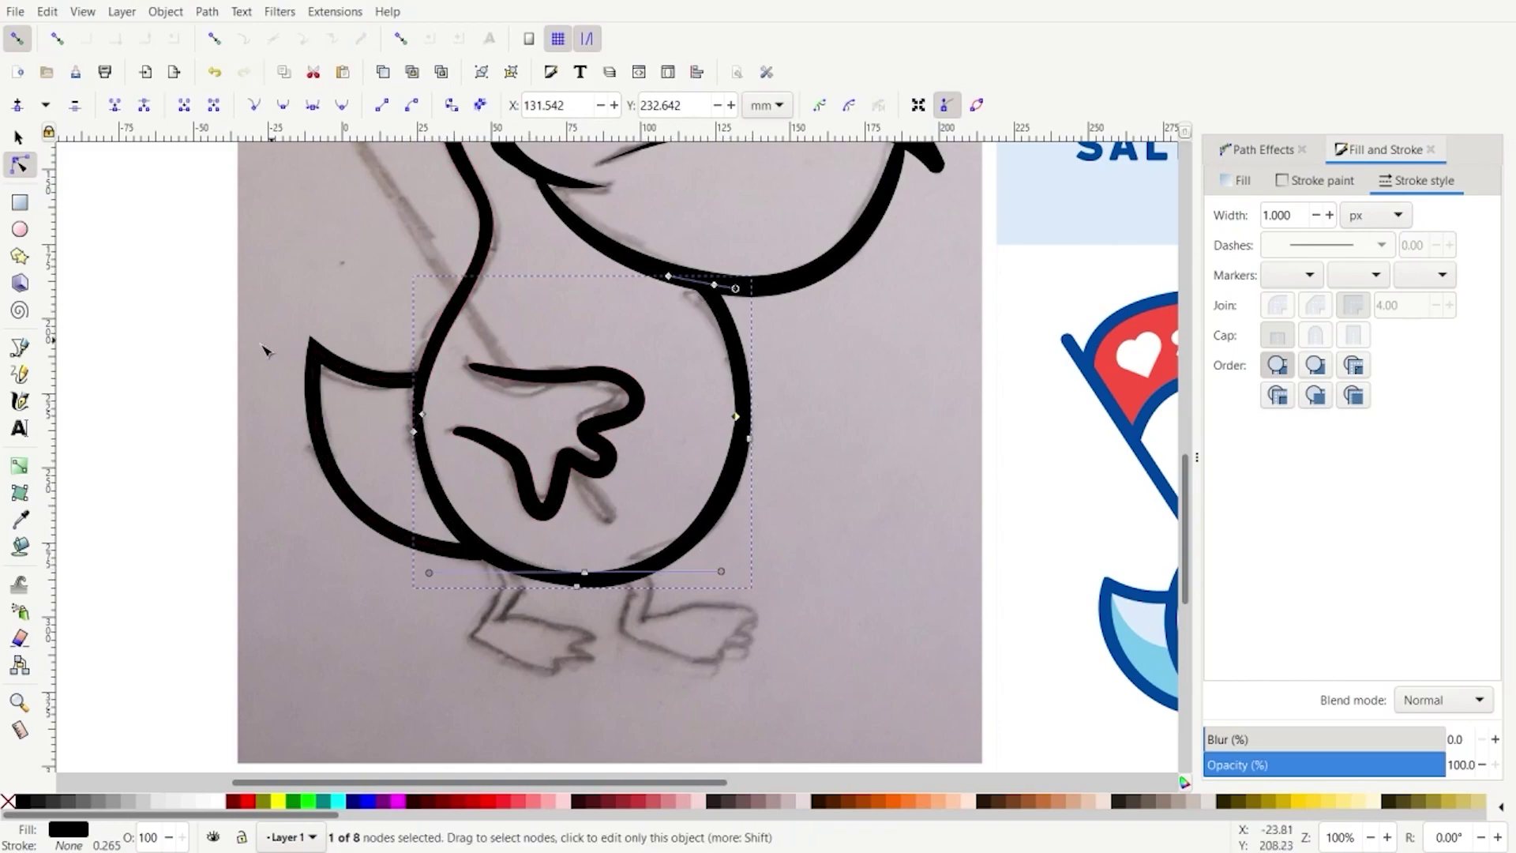
Zoom out to compare the reshaped outline, then deselect it and return to the Selector
scroll(176, 365, "down", 4)
scroll(447, 420, "up", 3)
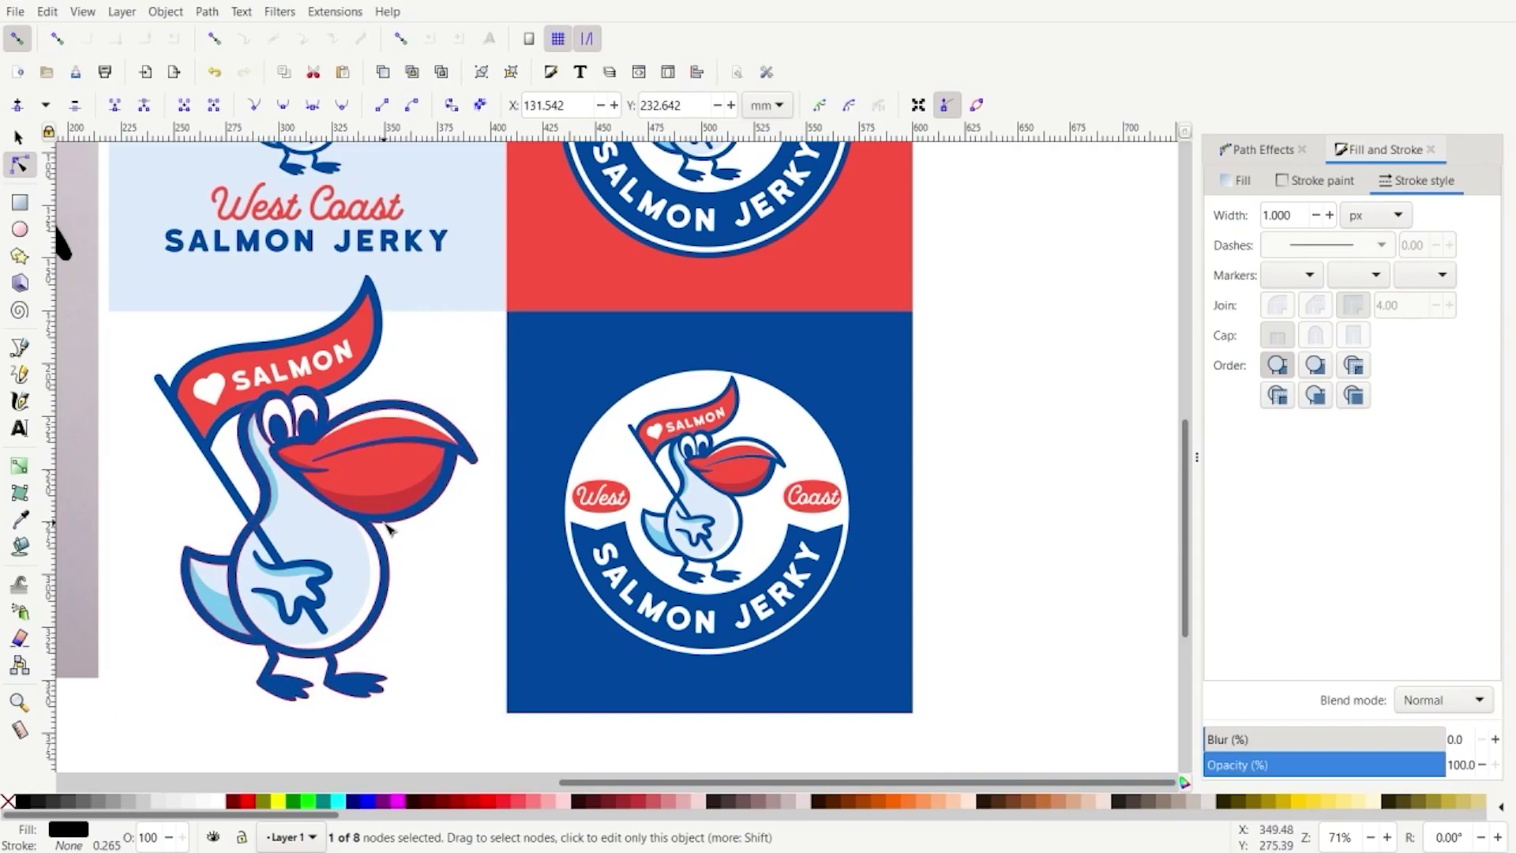
scroll(446, 509, "down", 3, "ctrl")
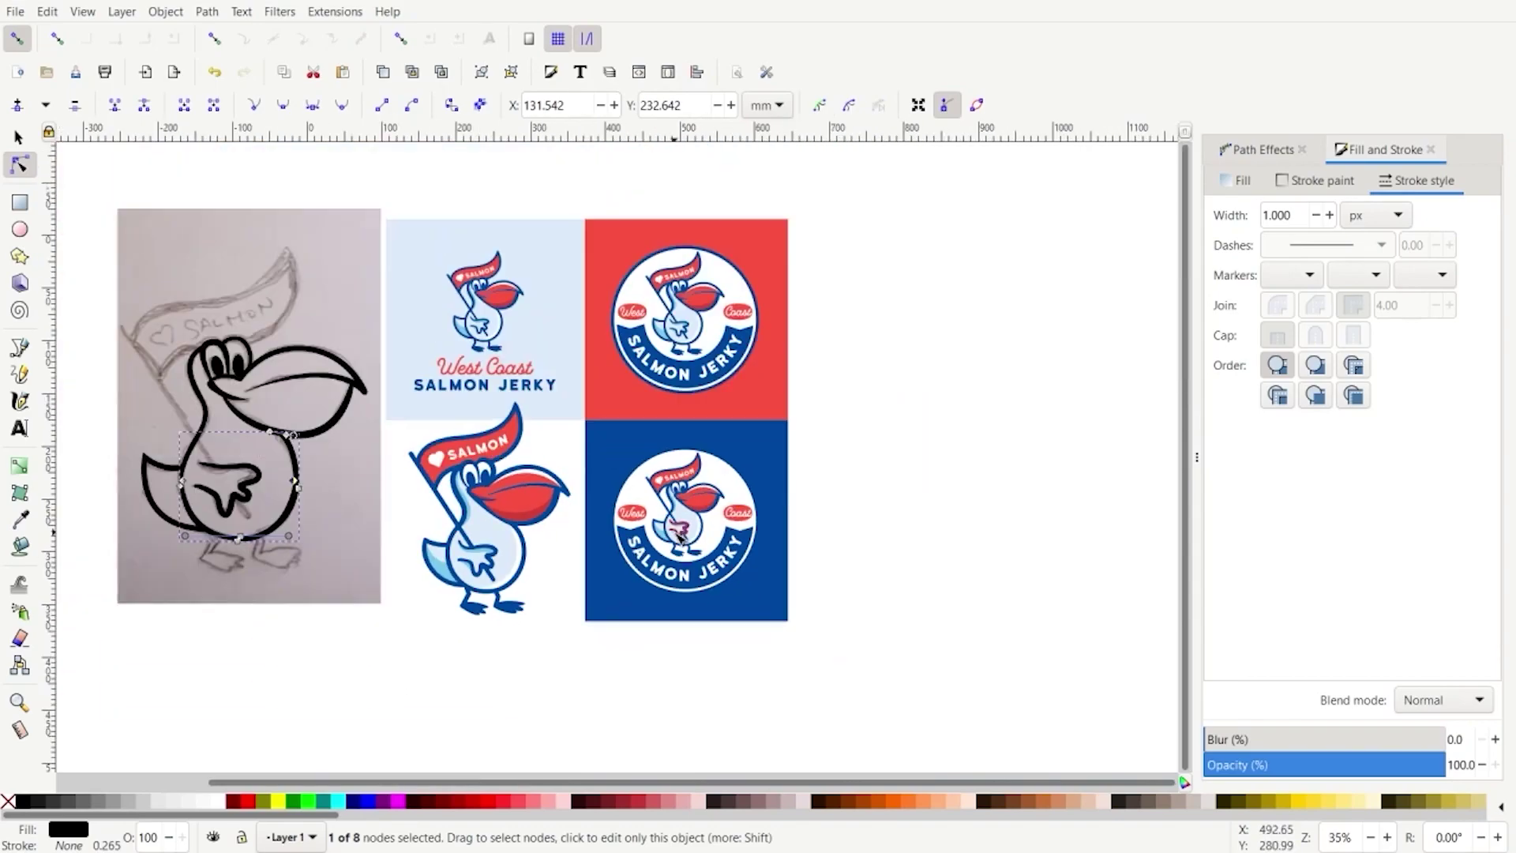
scroll(292, 481, "up", 2, "ctrl")
left_click(193, 416)
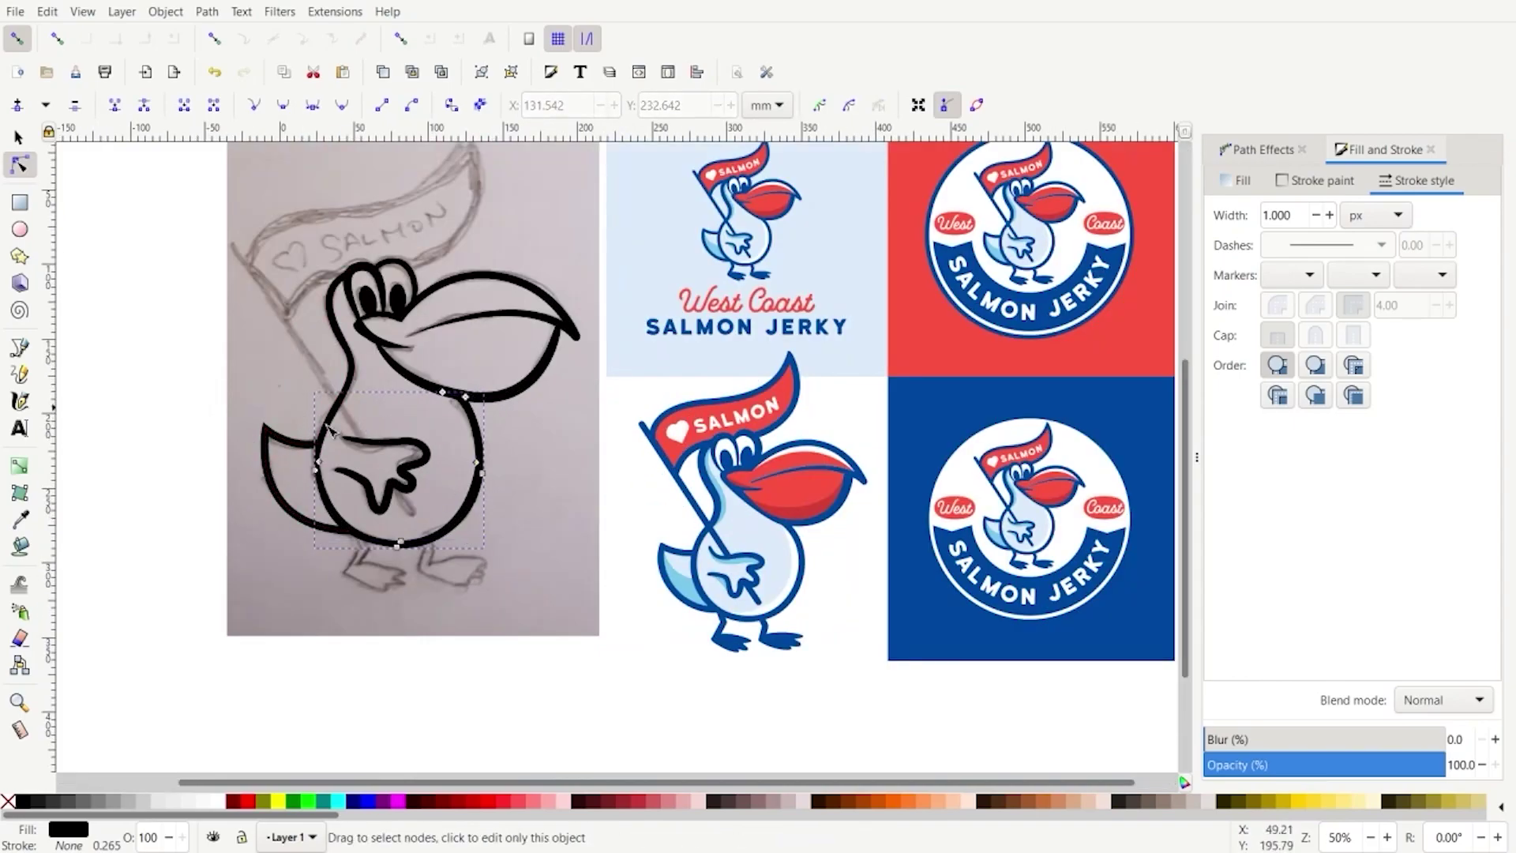
left_click(159, 467)
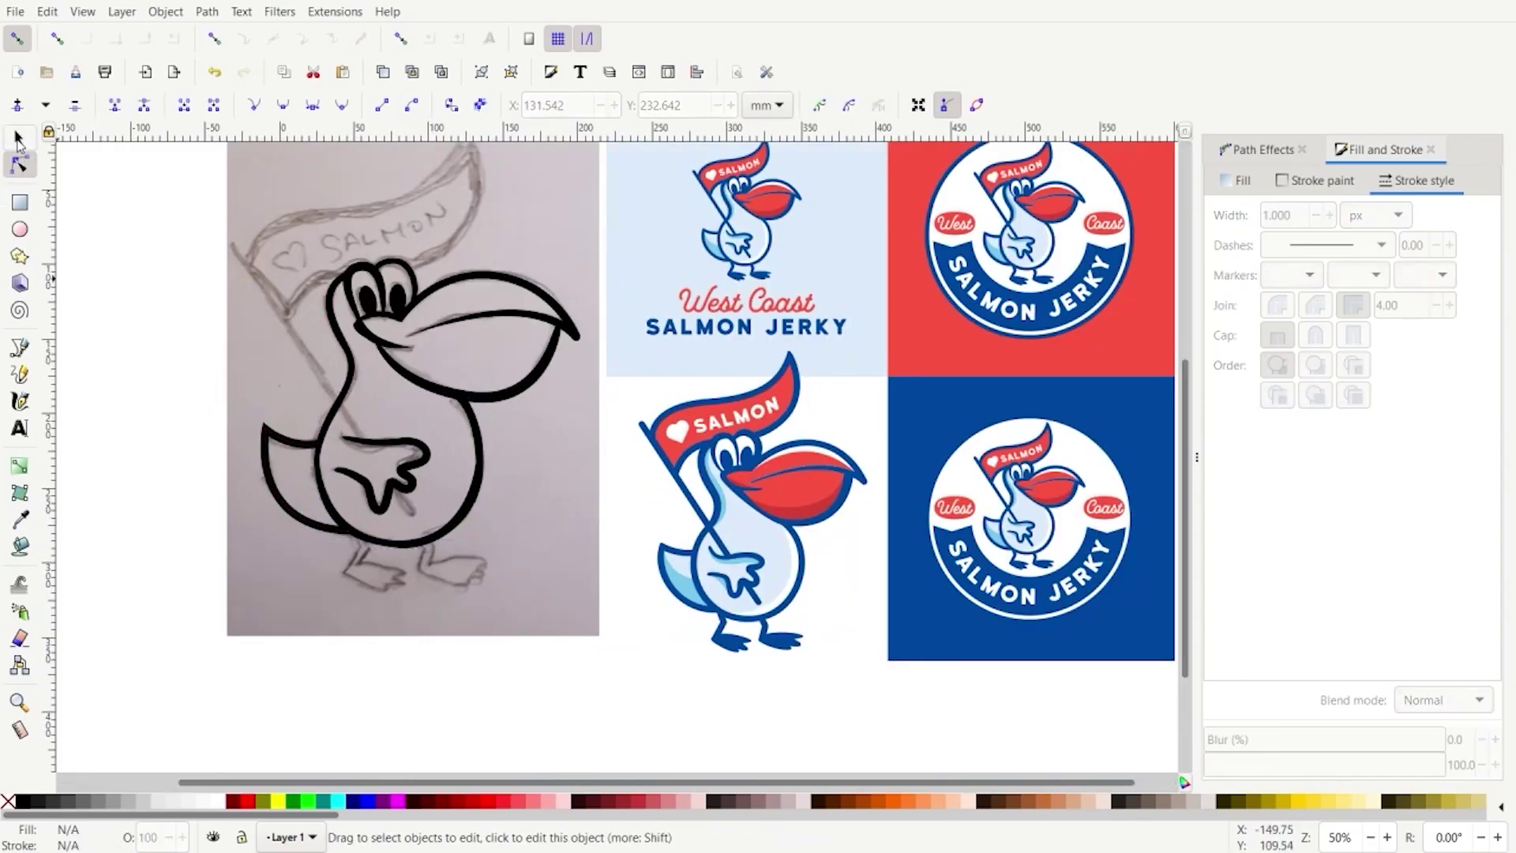
left_click(19, 139)
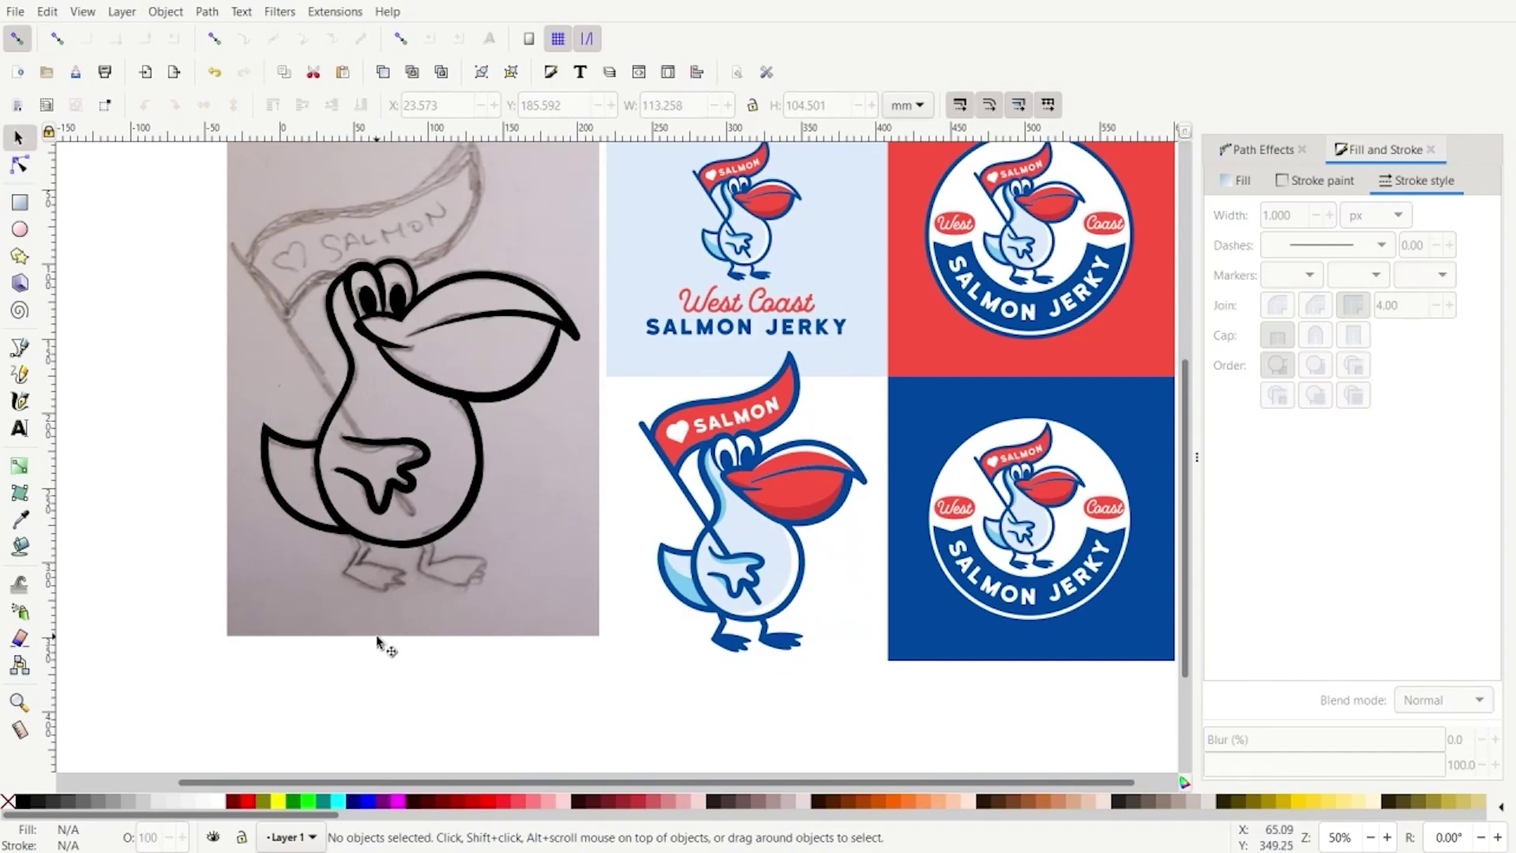
scroll(377, 640, "up", 2)
Trace the left leg and webbed foot as a closed Pen path and fill it solid black
left_click(19, 348)
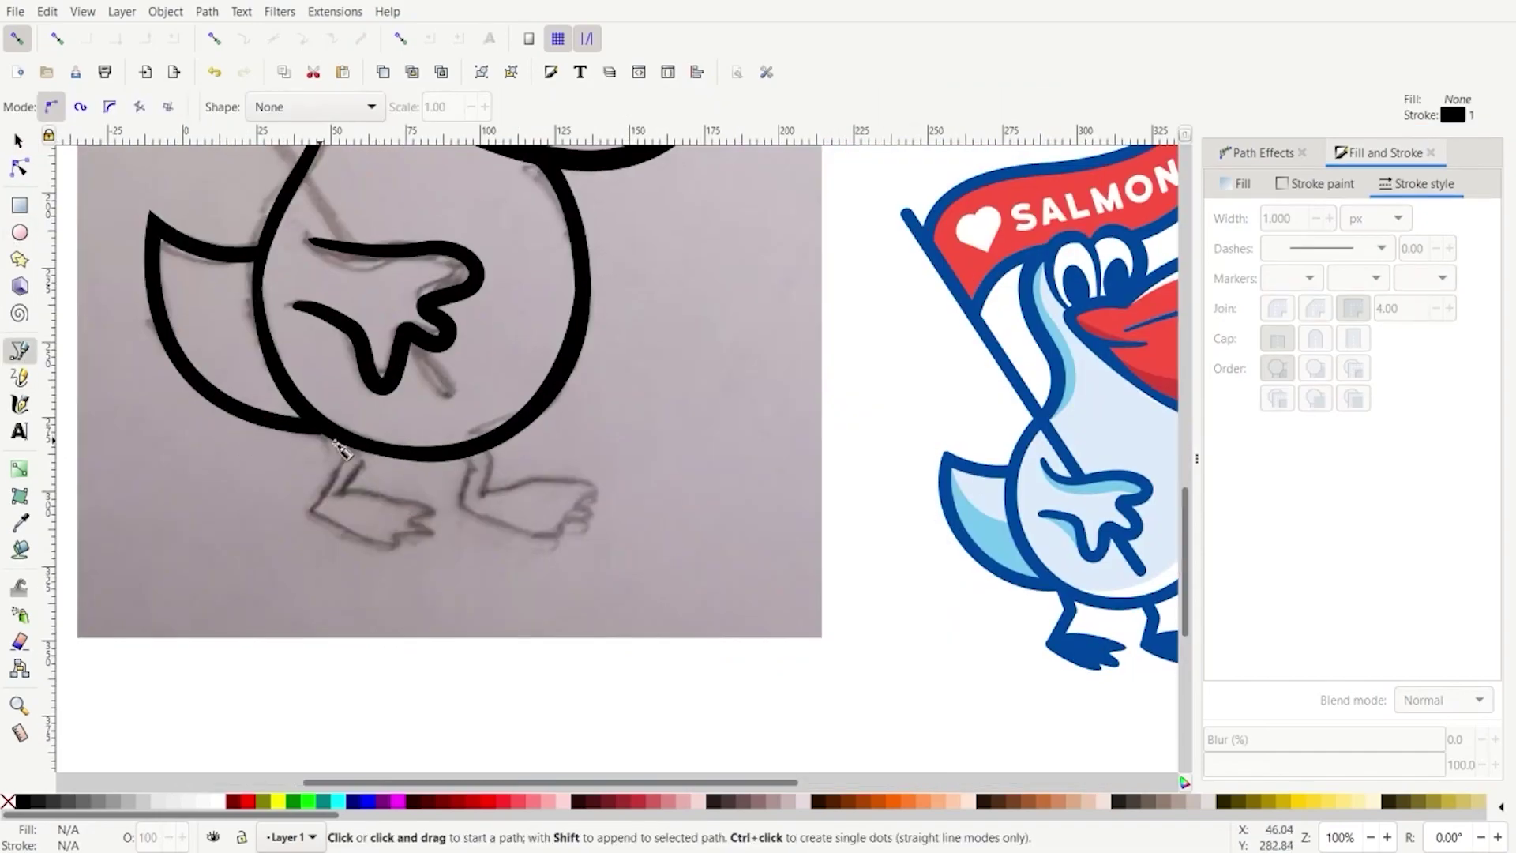
left_click(353, 441)
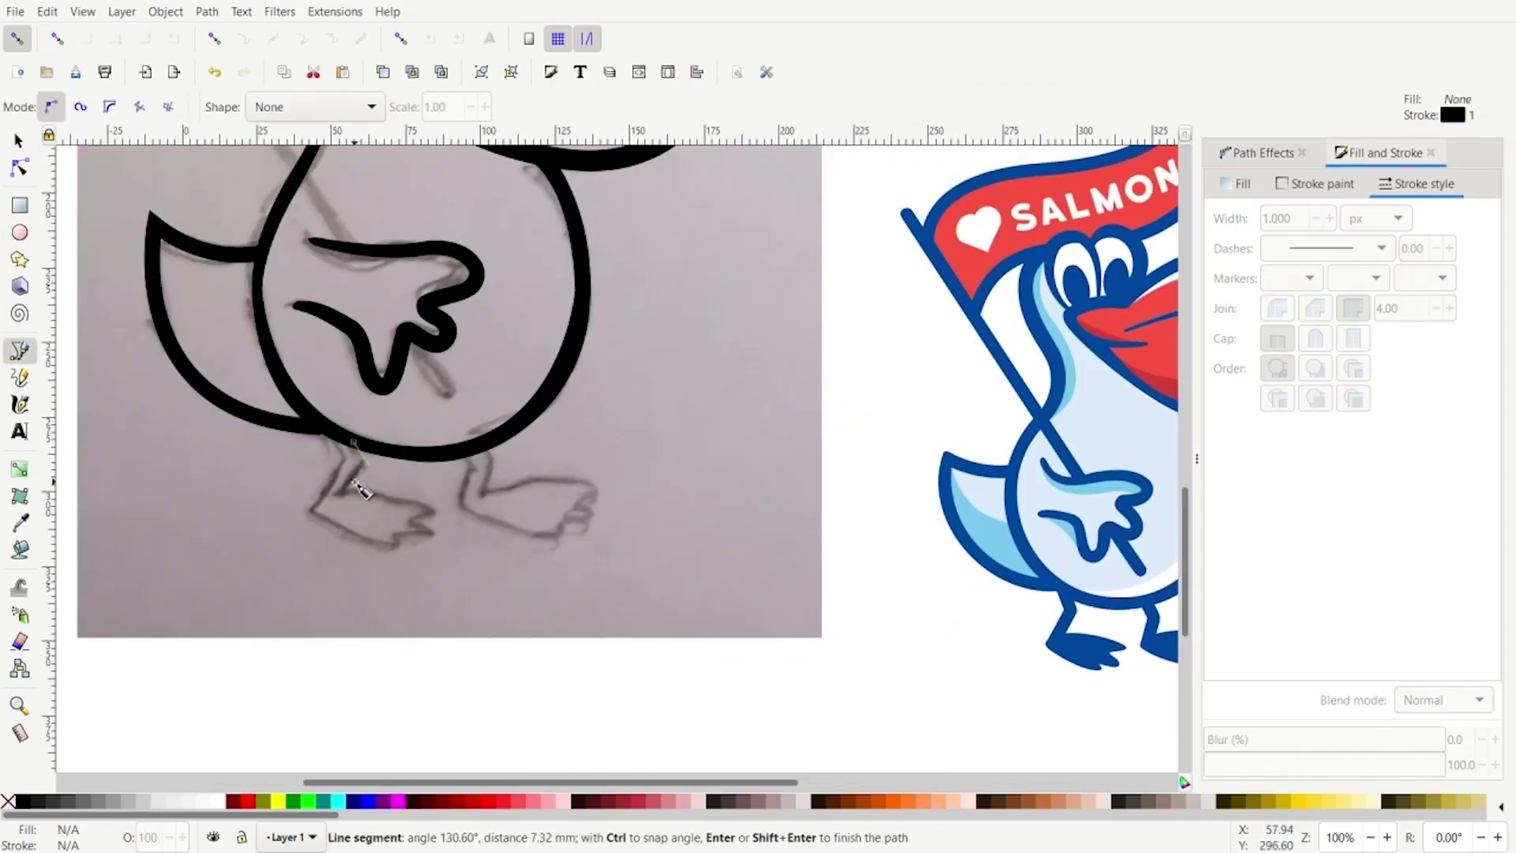
scroll(375, 485, "up", 2)
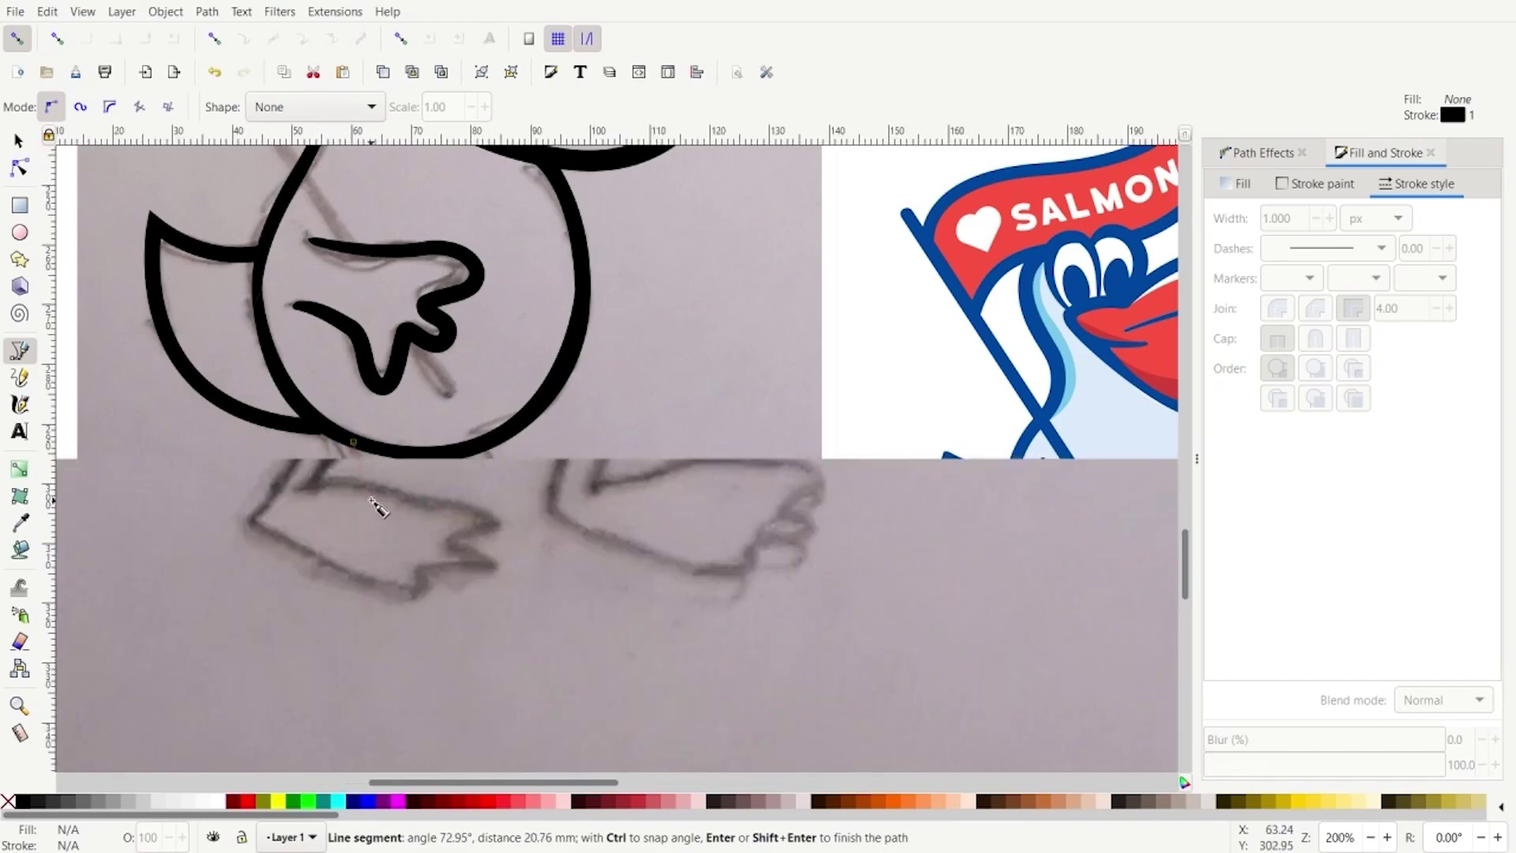
left_click_drag(362, 428, 358, 433)
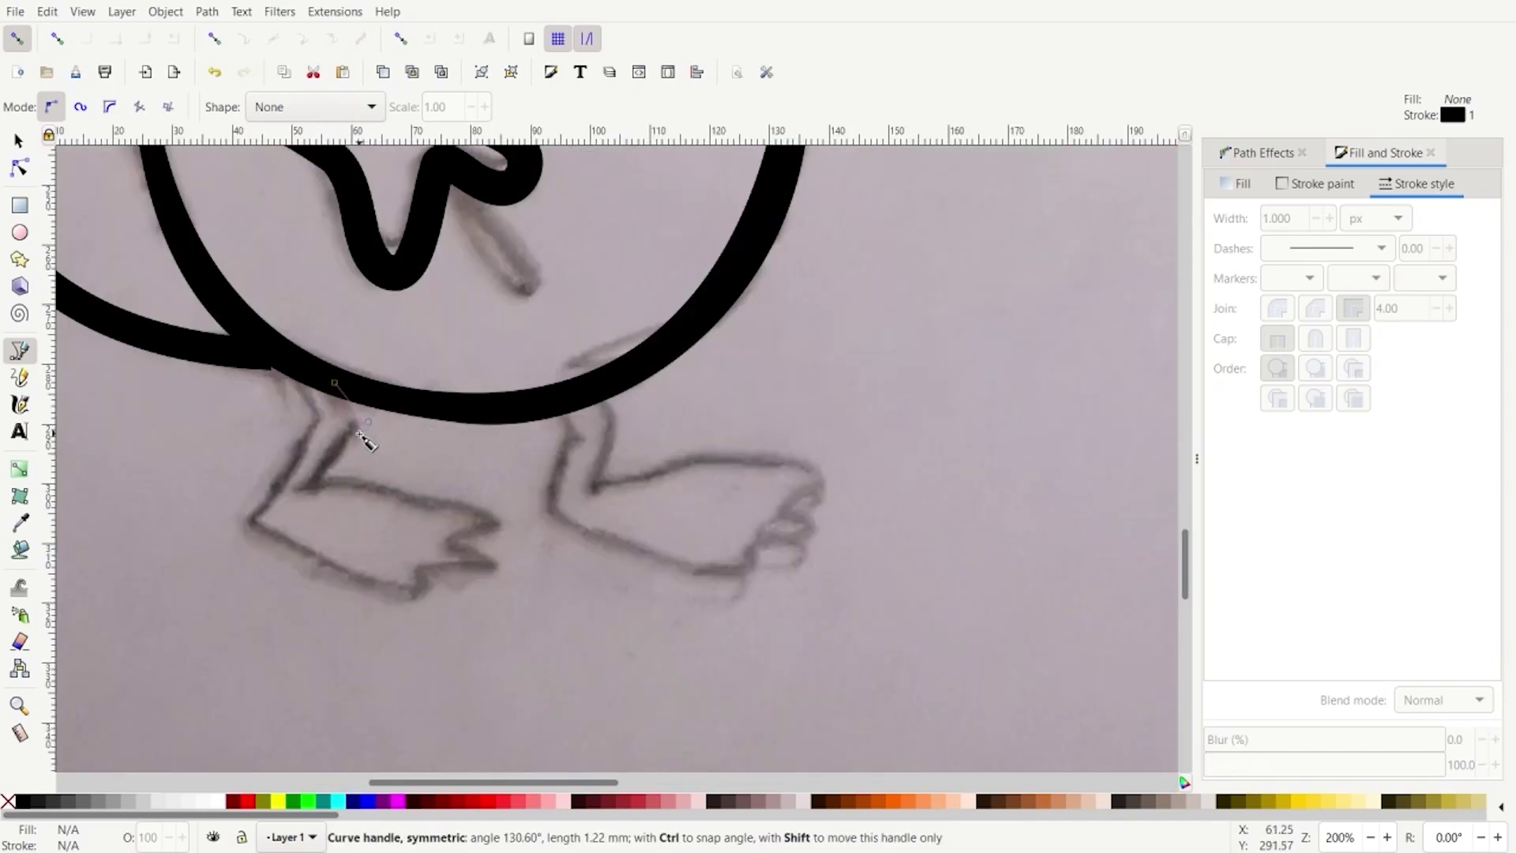
left_click(309, 491)
left_click_drag(494, 522, 391, 601)
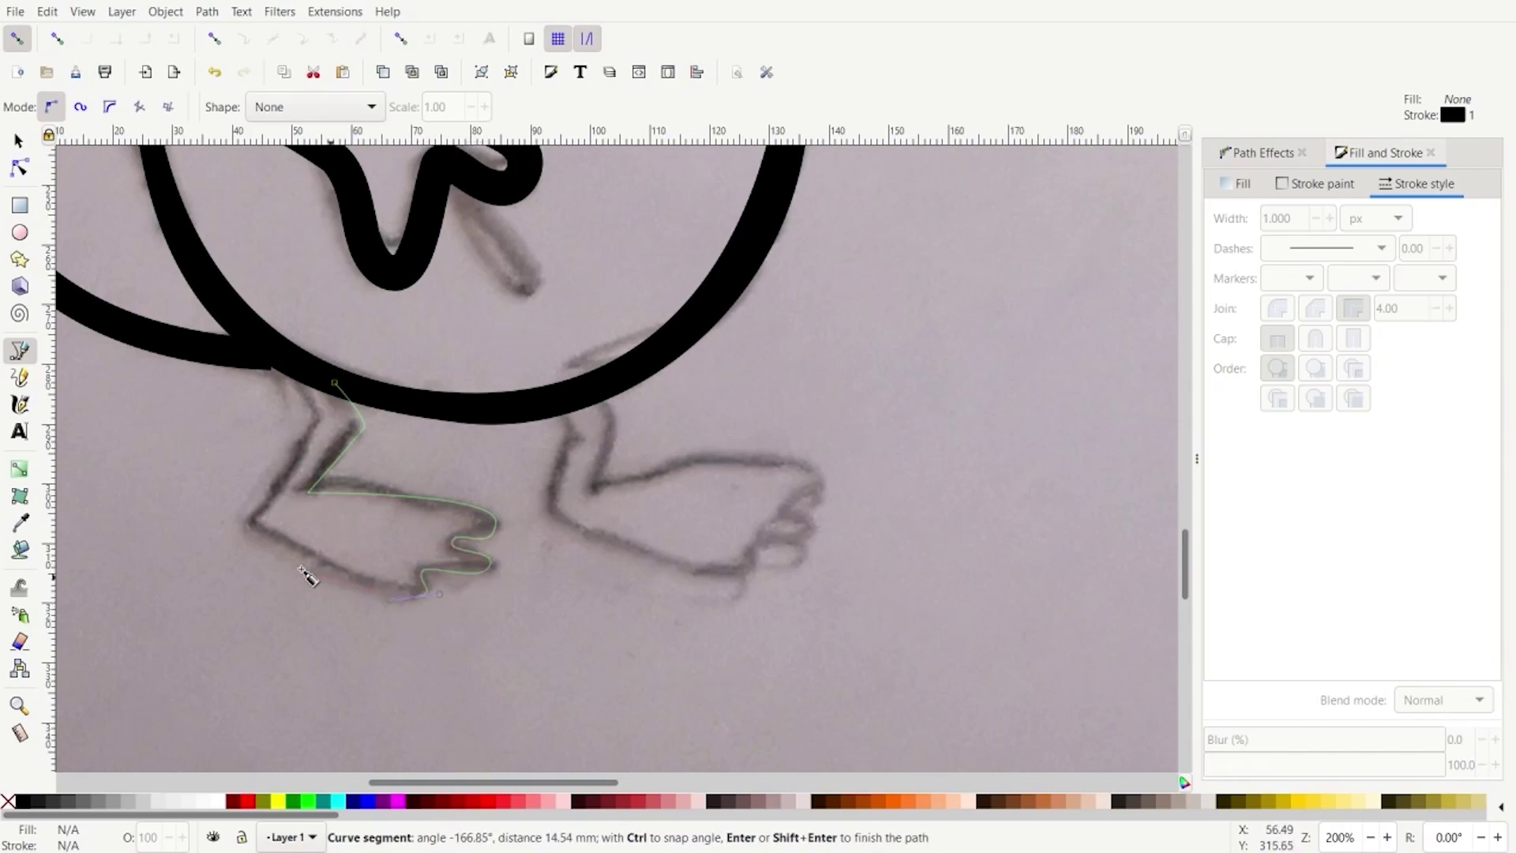
left_click_drag(249, 522, 249, 508)
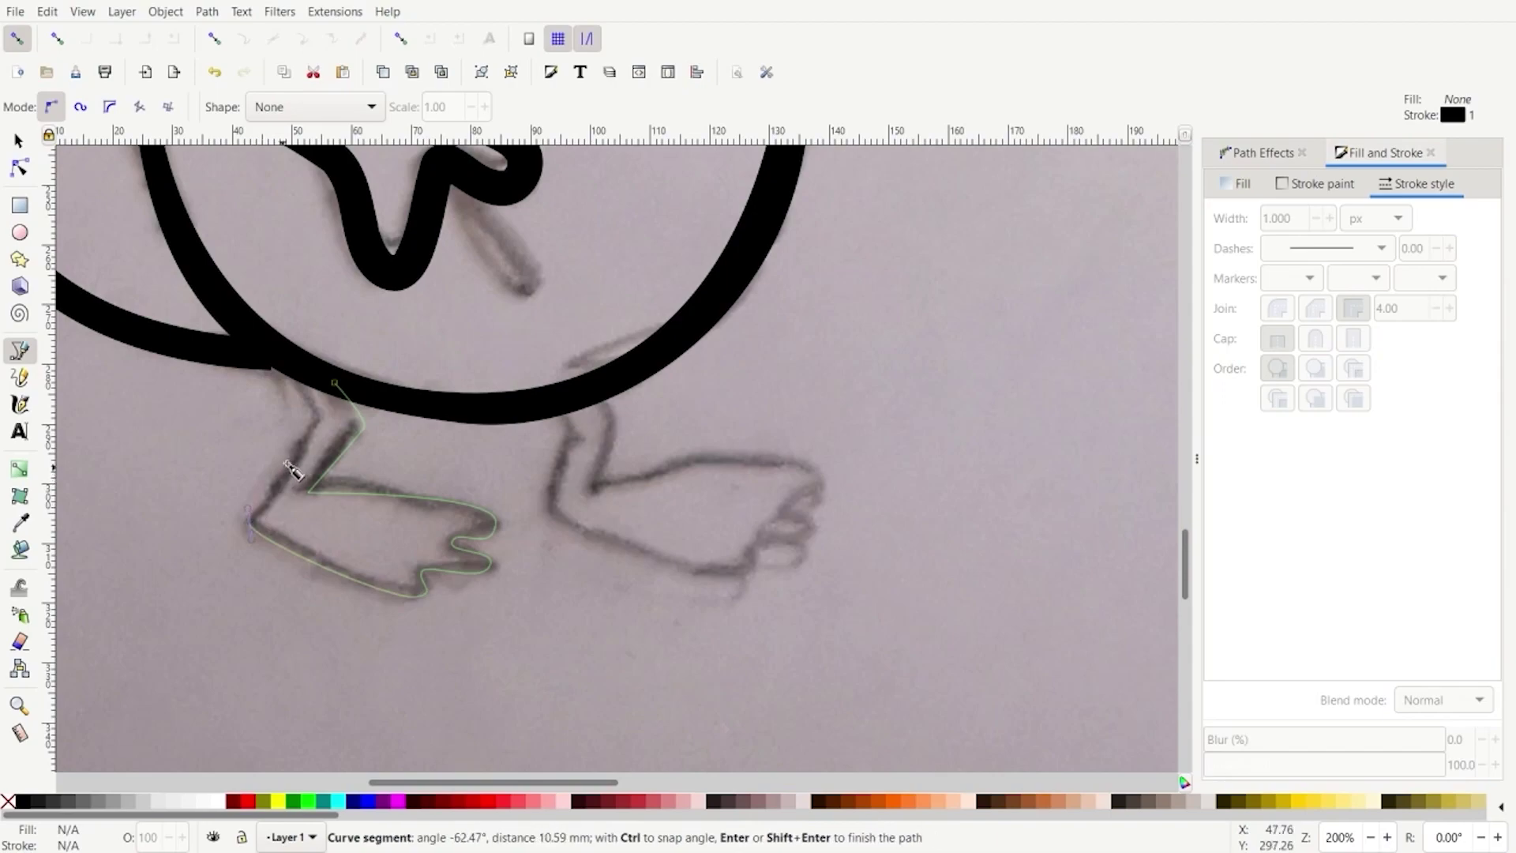
left_click(310, 426)
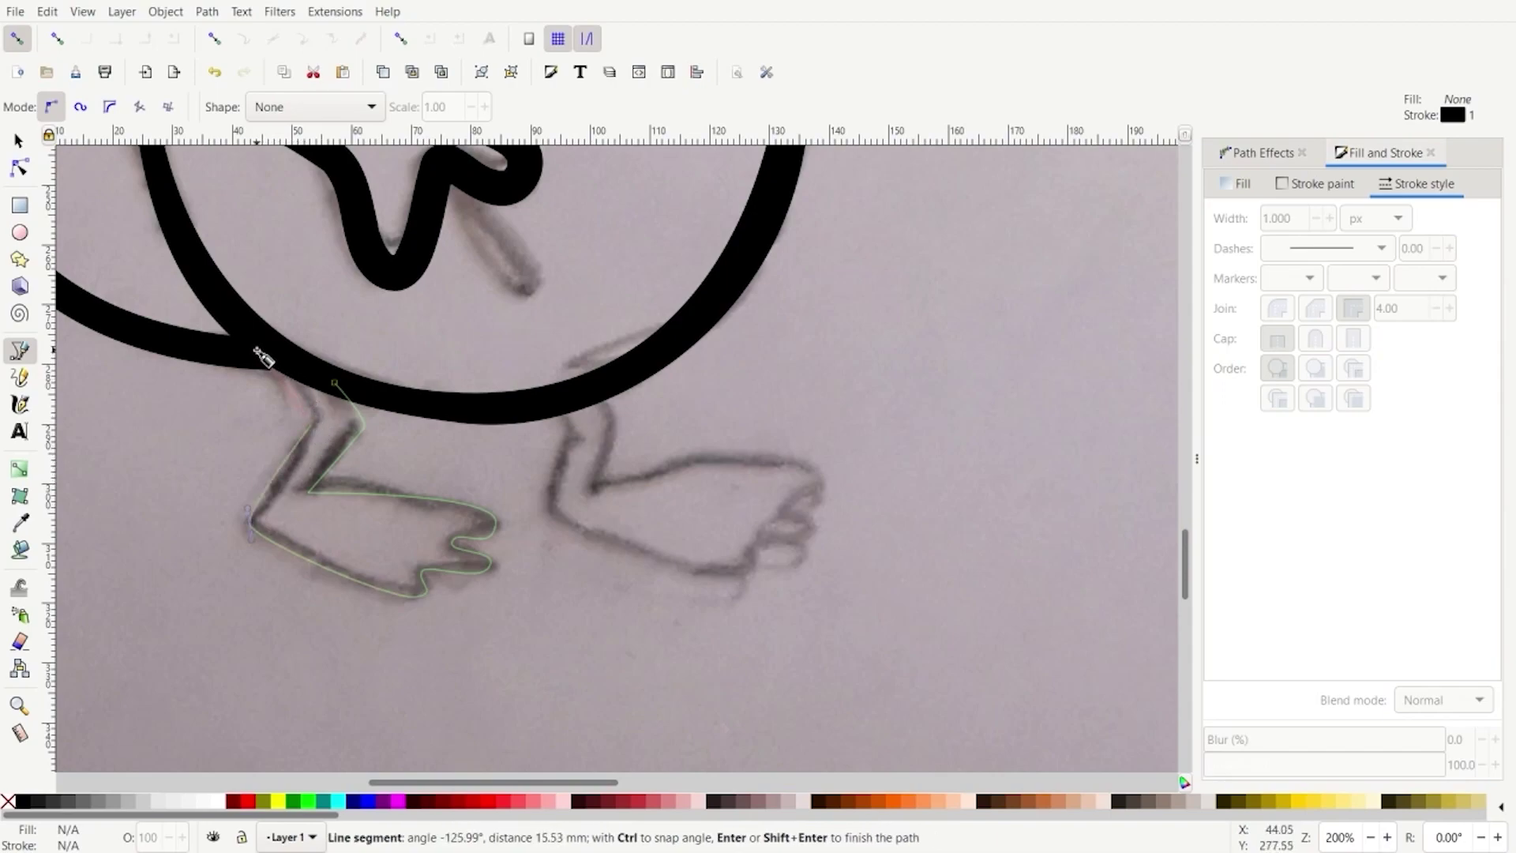
left_click(258, 351)
left_click(335, 383)
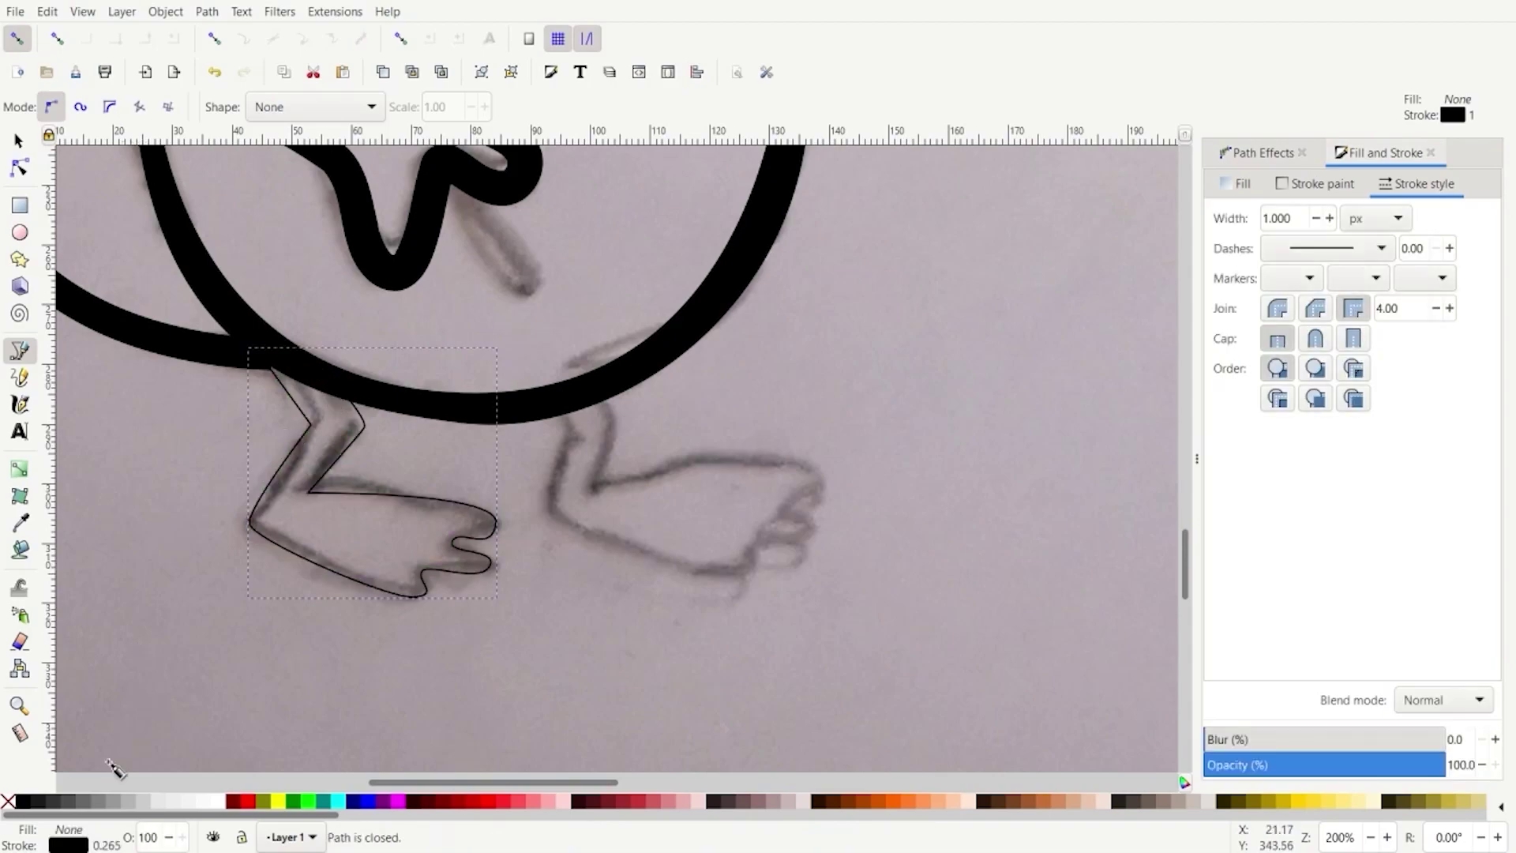
left_click(22, 804)
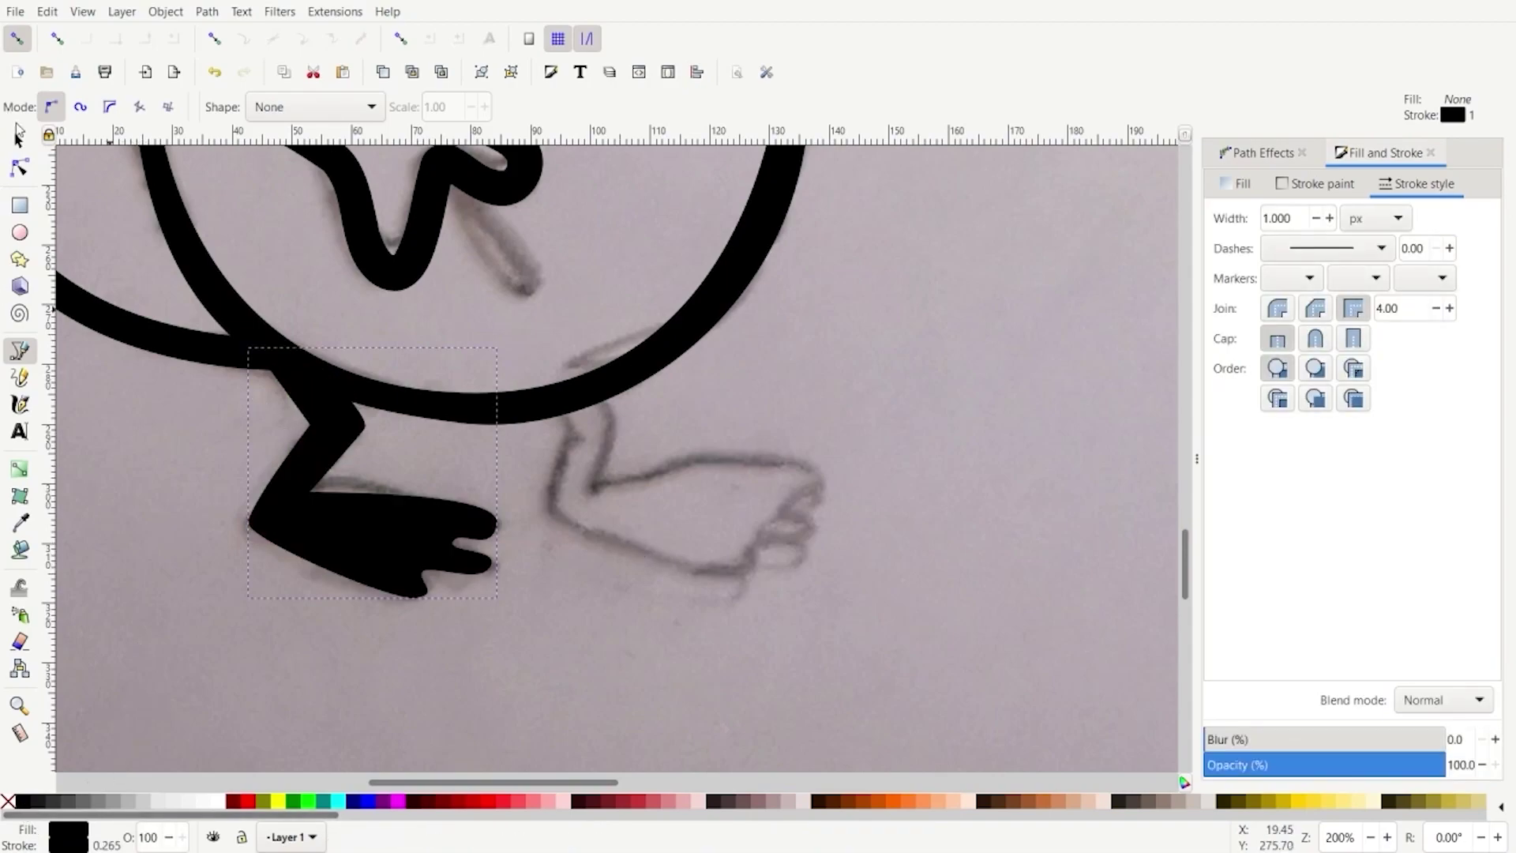
Duplicate the black foot shape, then move and rotate the copy onto the right foot sketch
key("s")
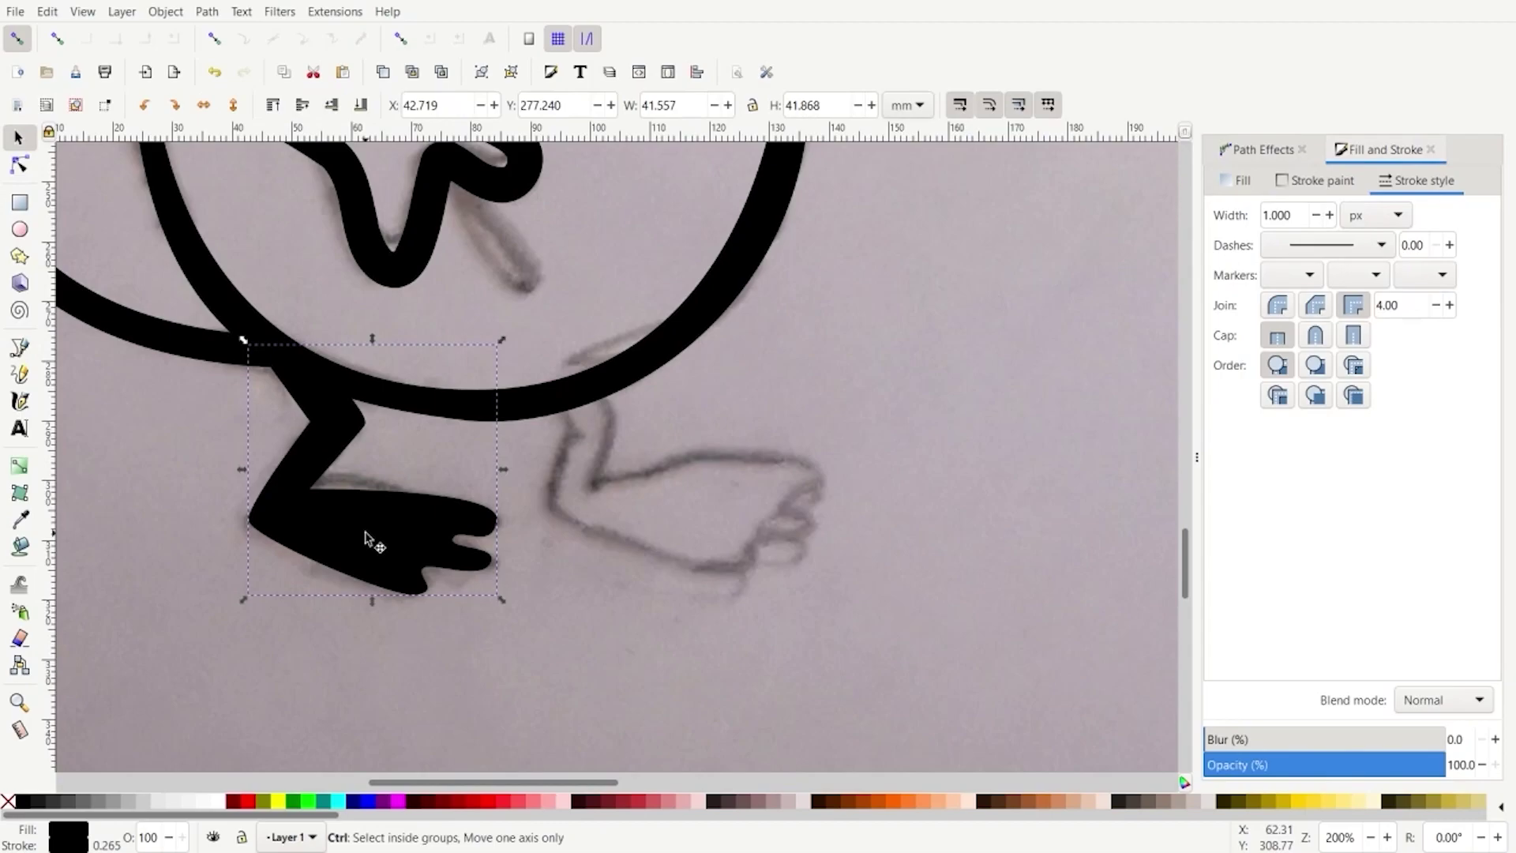
key("ctrl+d")
left_click_drag(370, 537, 678, 532)
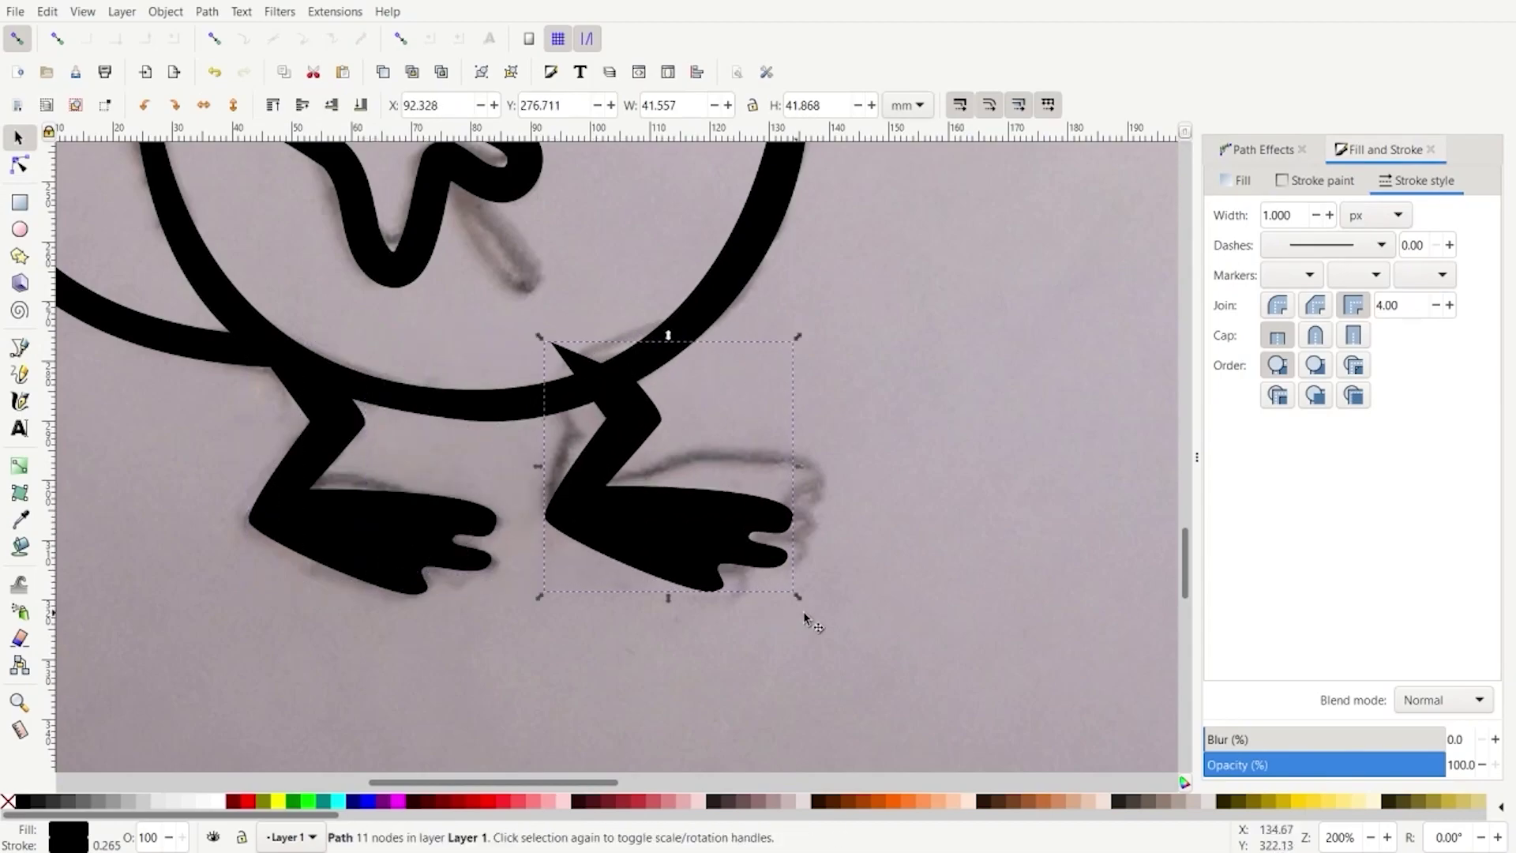
left_click_drag(732, 591, 827, 573)
left_click(604, 547)
left_click_drag(682, 537, 613, 533)
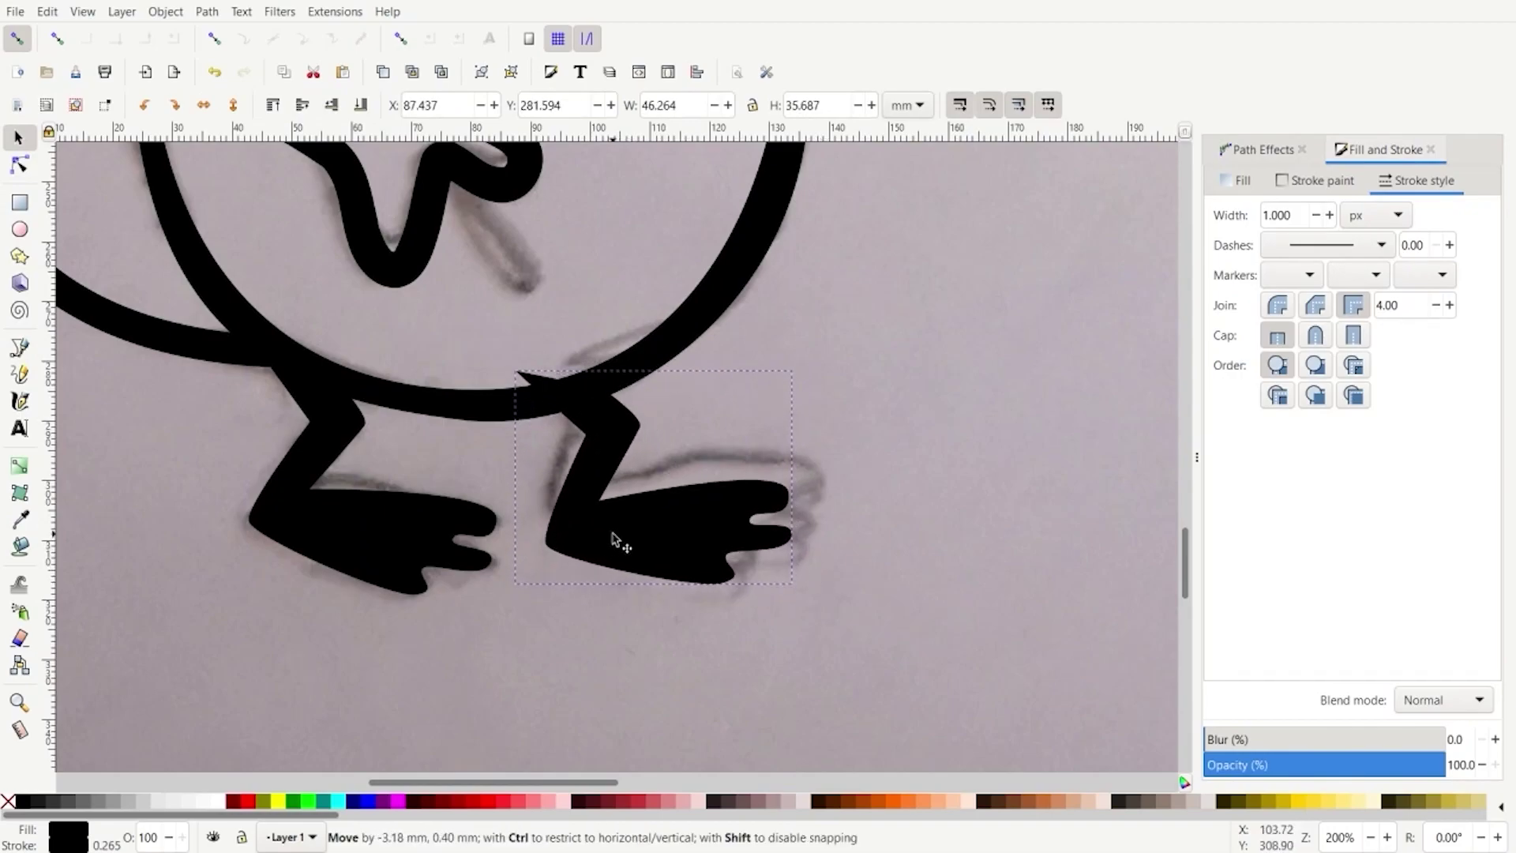
Pull the copied foot's top tip up to meet the belly ring
left_click(19, 164)
left_click_drag(520, 372, 540, 395)
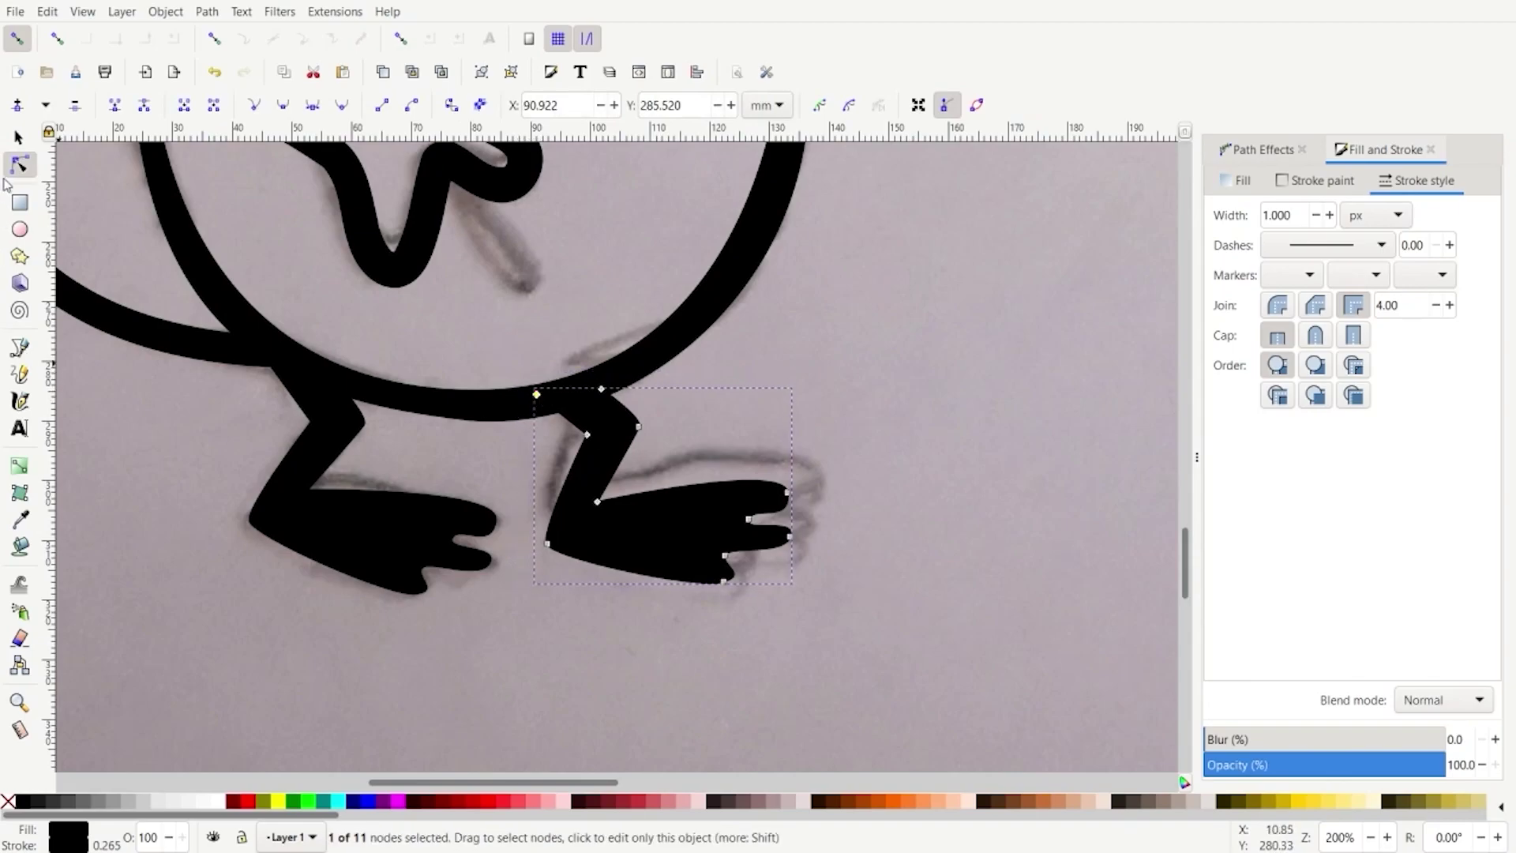
left_click(15, 139)
left_click(572, 626)
scroll(591, 642, "down", 1)
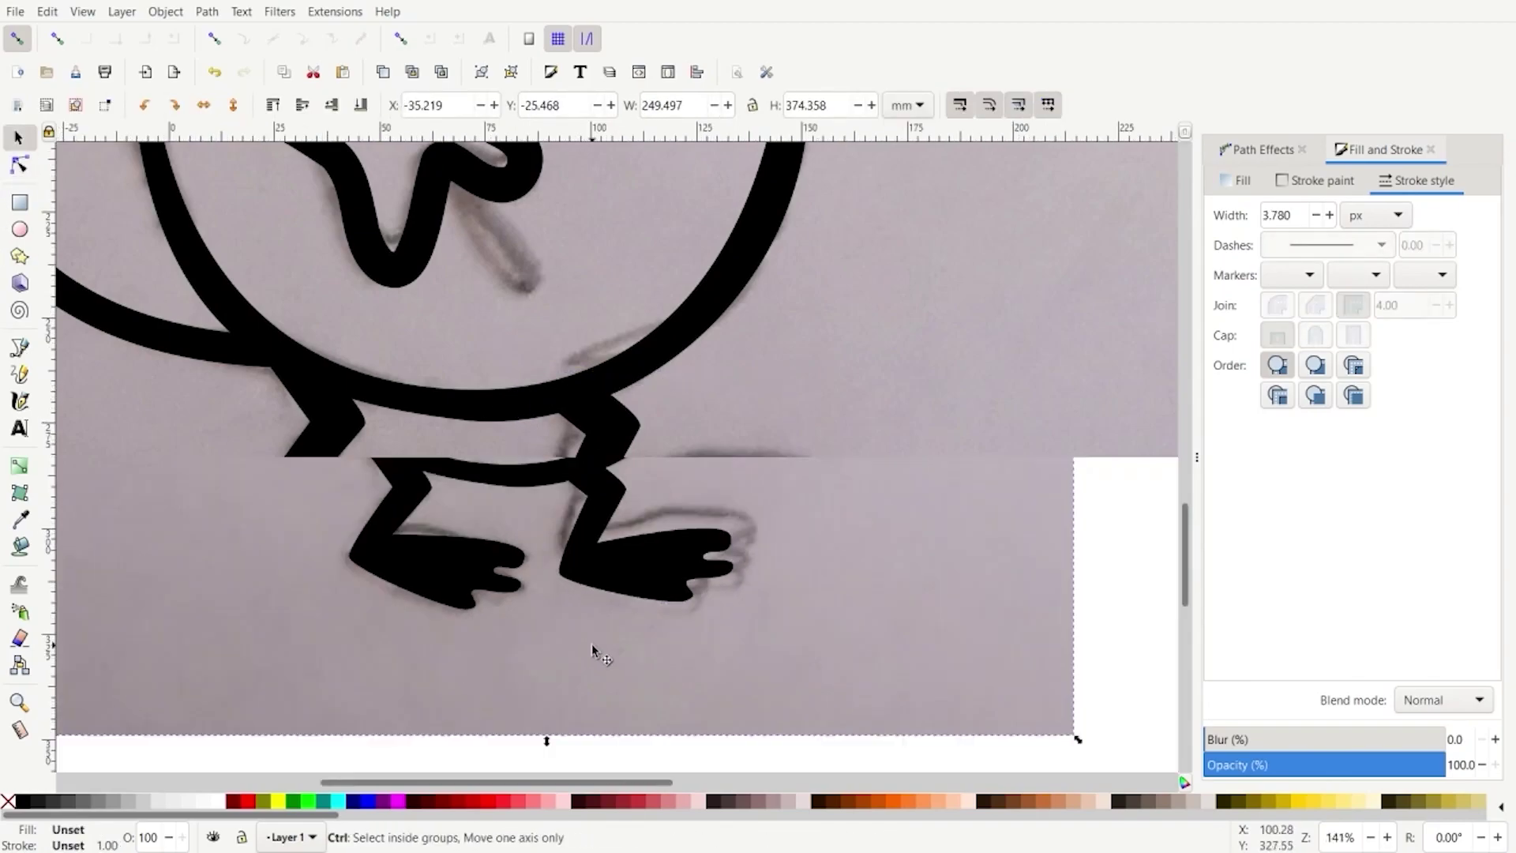
Draw a straight flag pole line from the banner's corner down to the pelican's hand
scroll(599, 635, "down", 2)
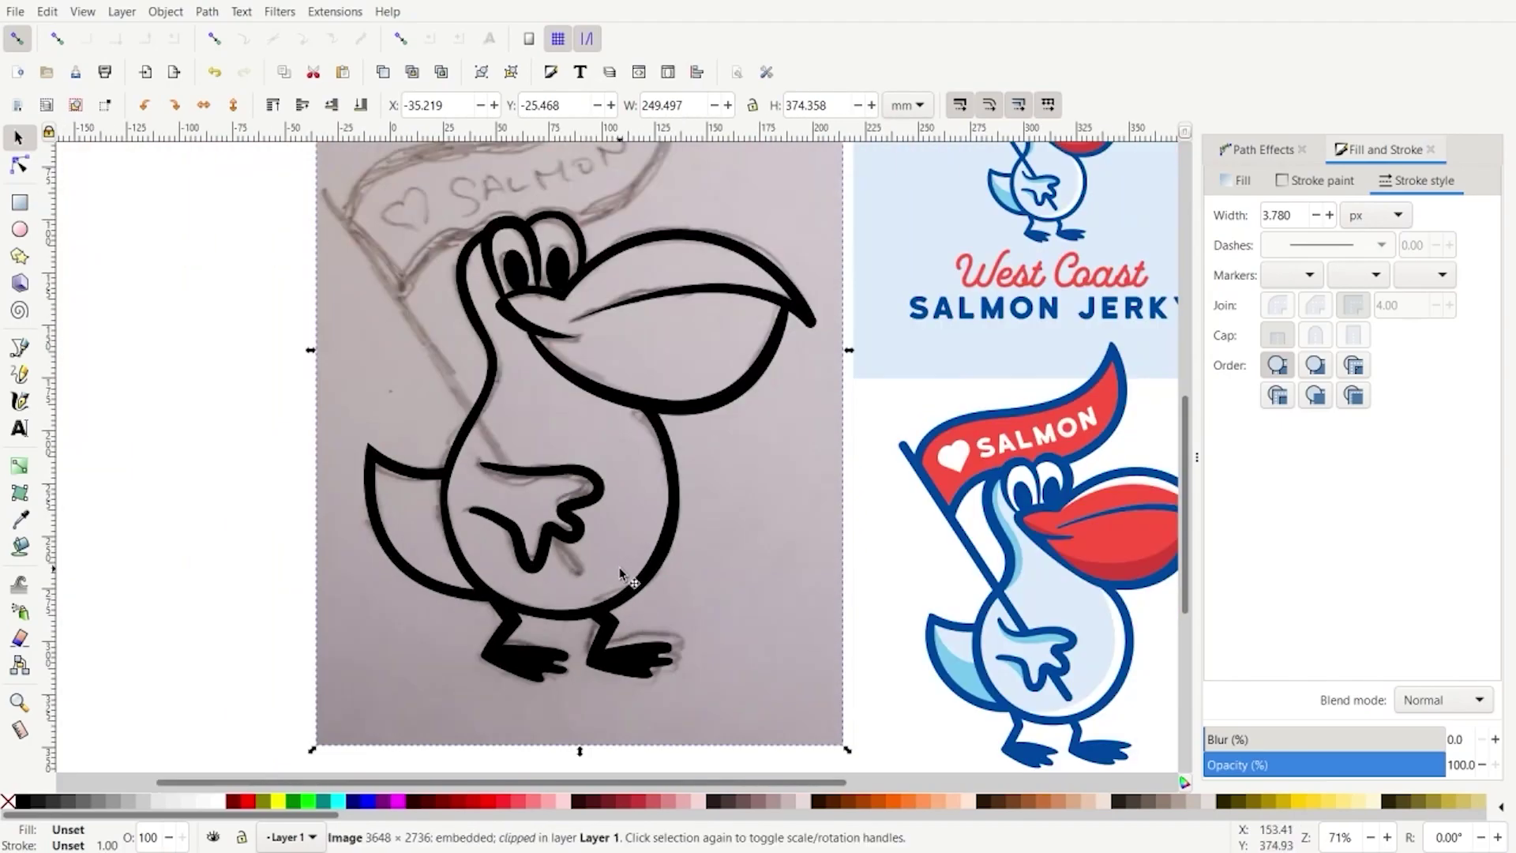
left_click(23, 346)
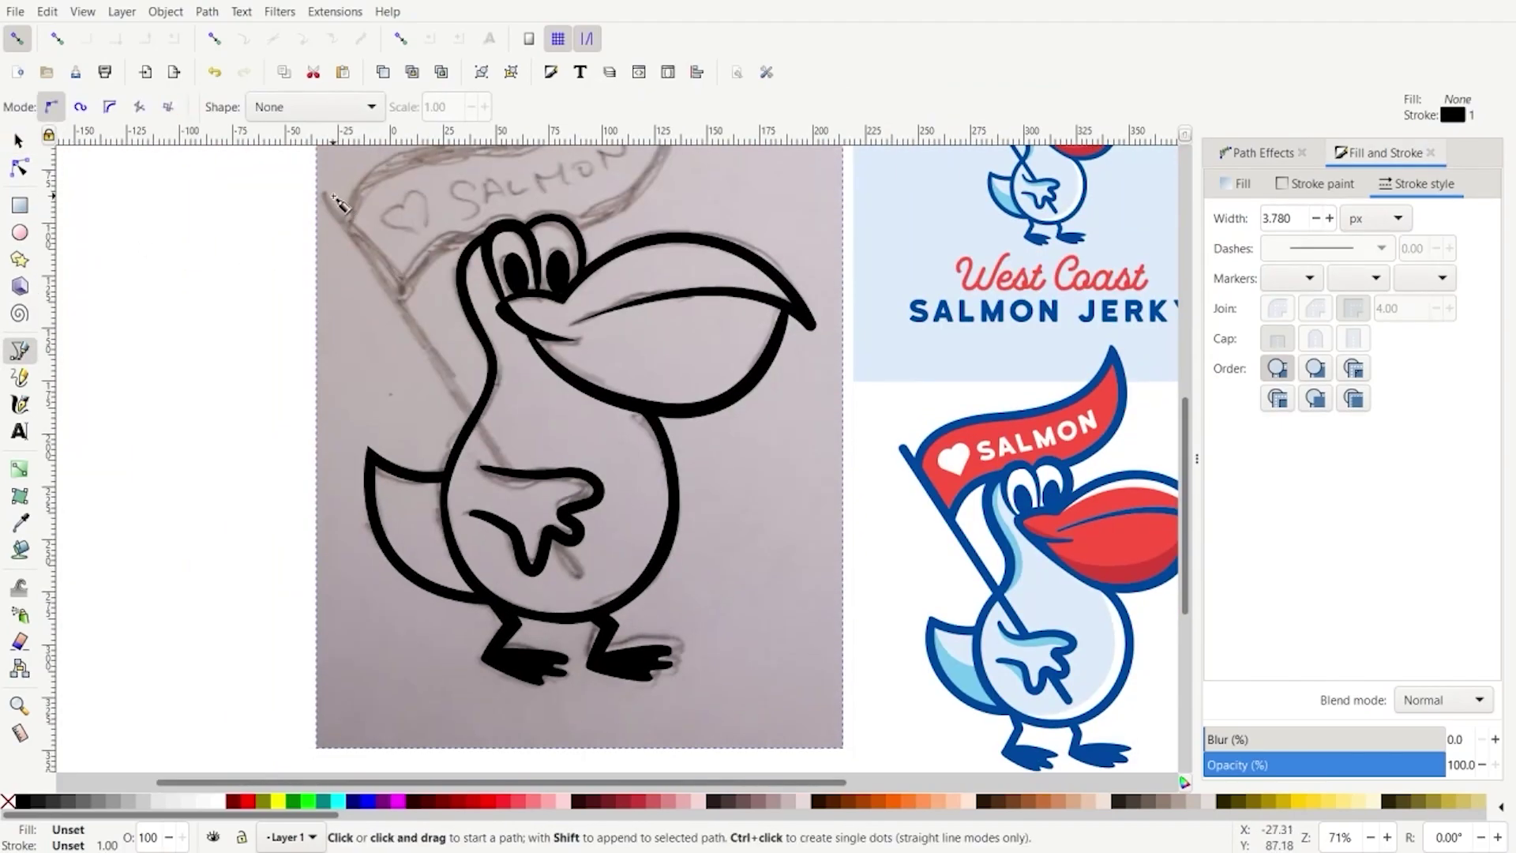
left_click(322, 195)
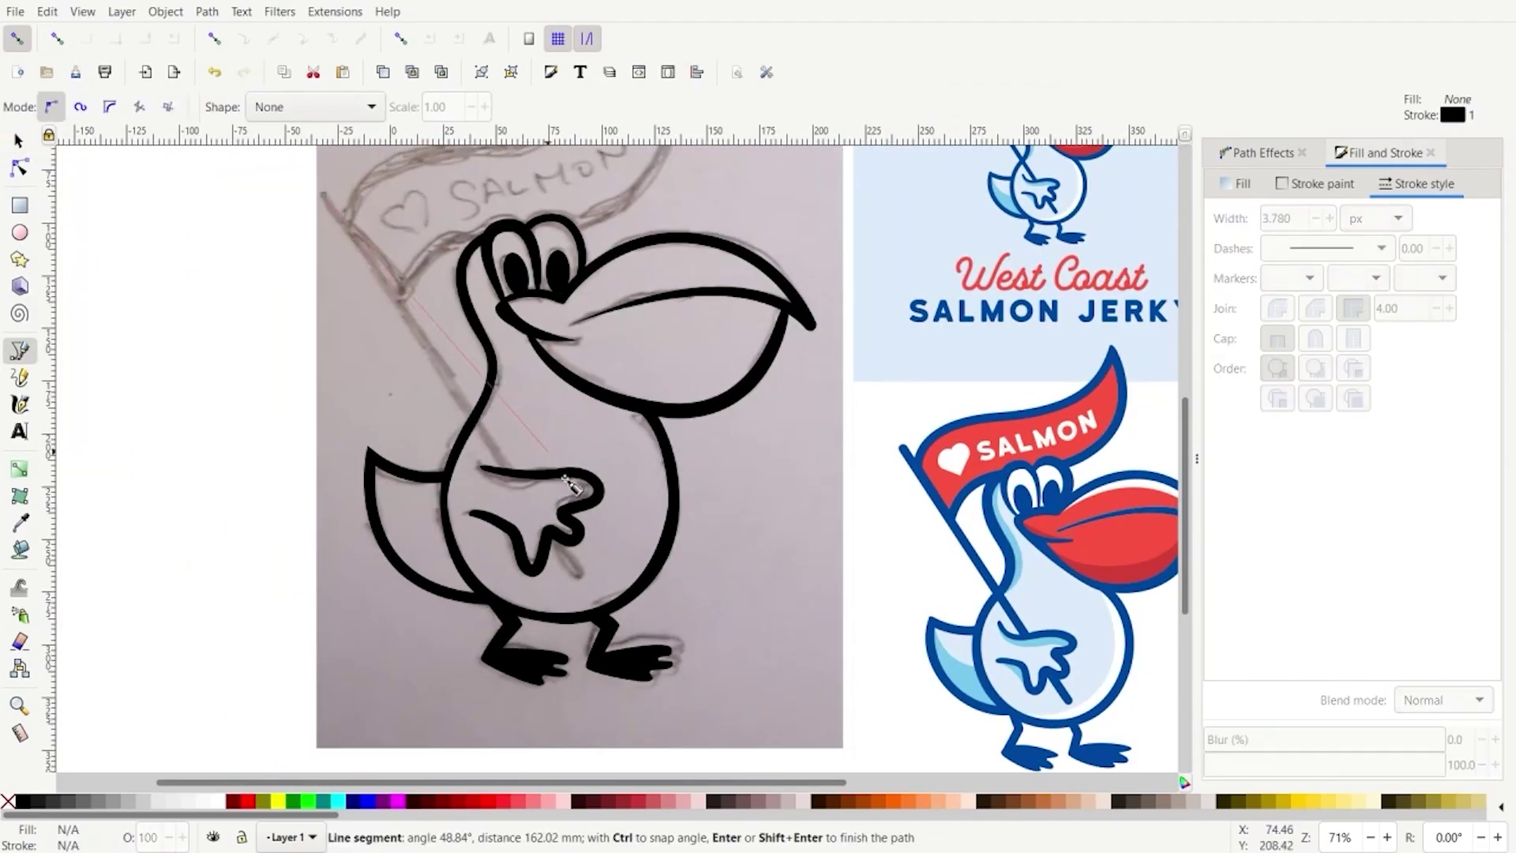
left_click(511, 473)
key("Return")
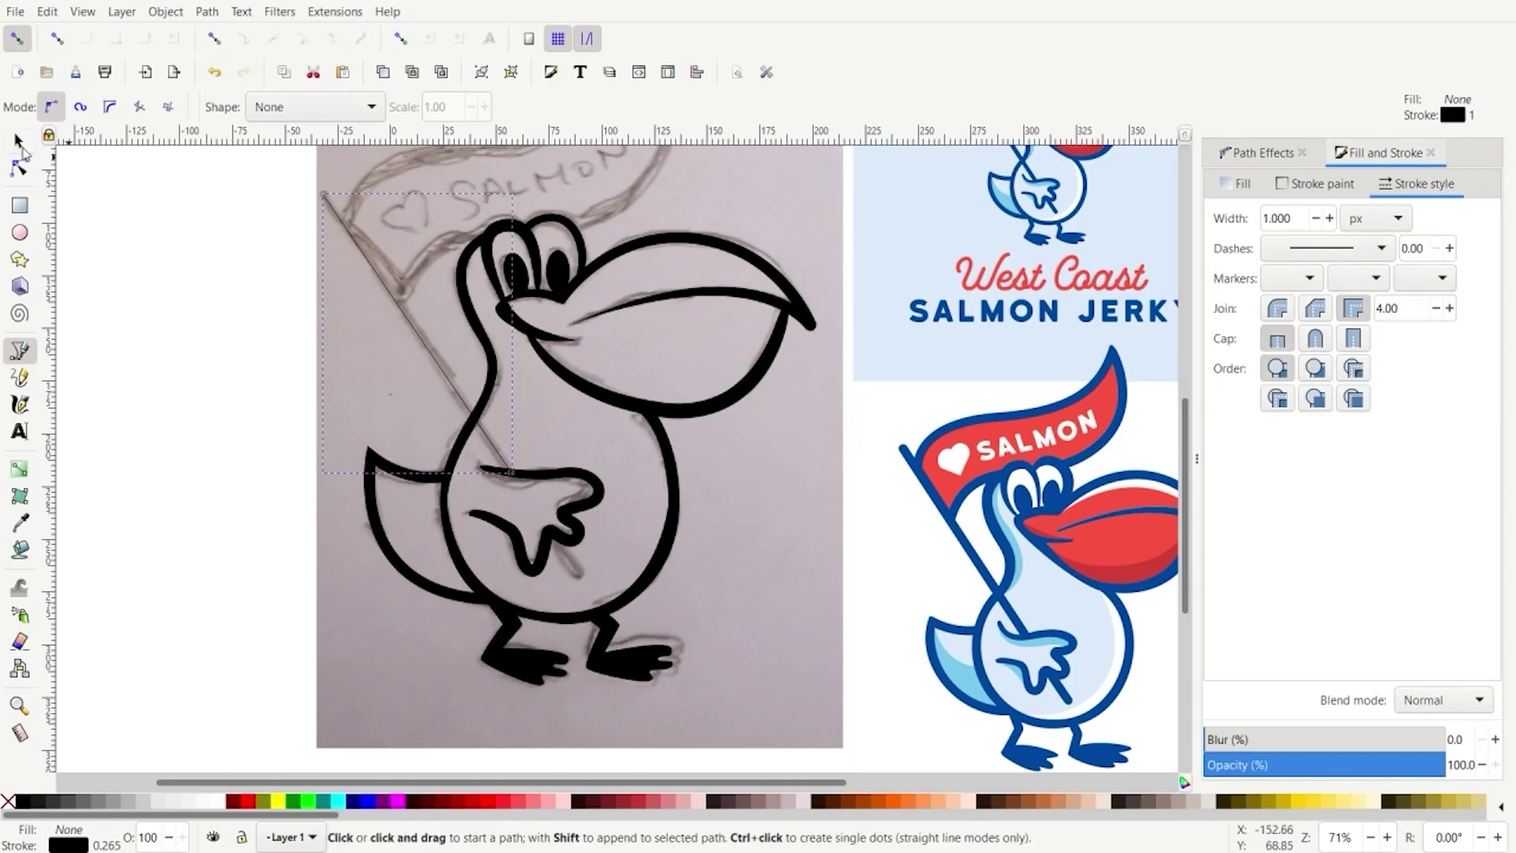
Give the pole a 20 px black stroke with round join and round cap
key("s")
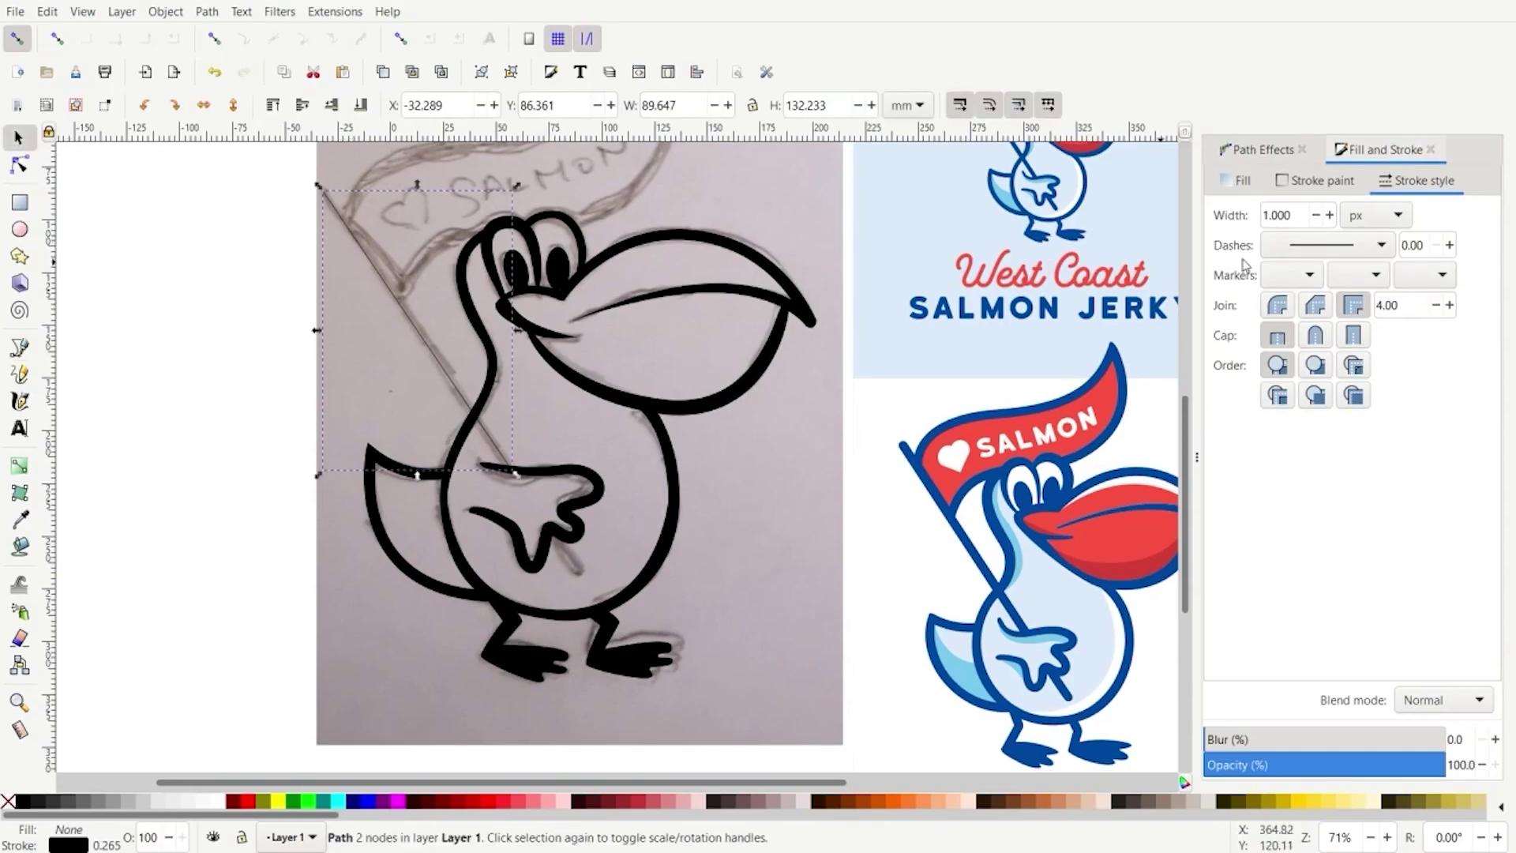
double_click(1289, 219)
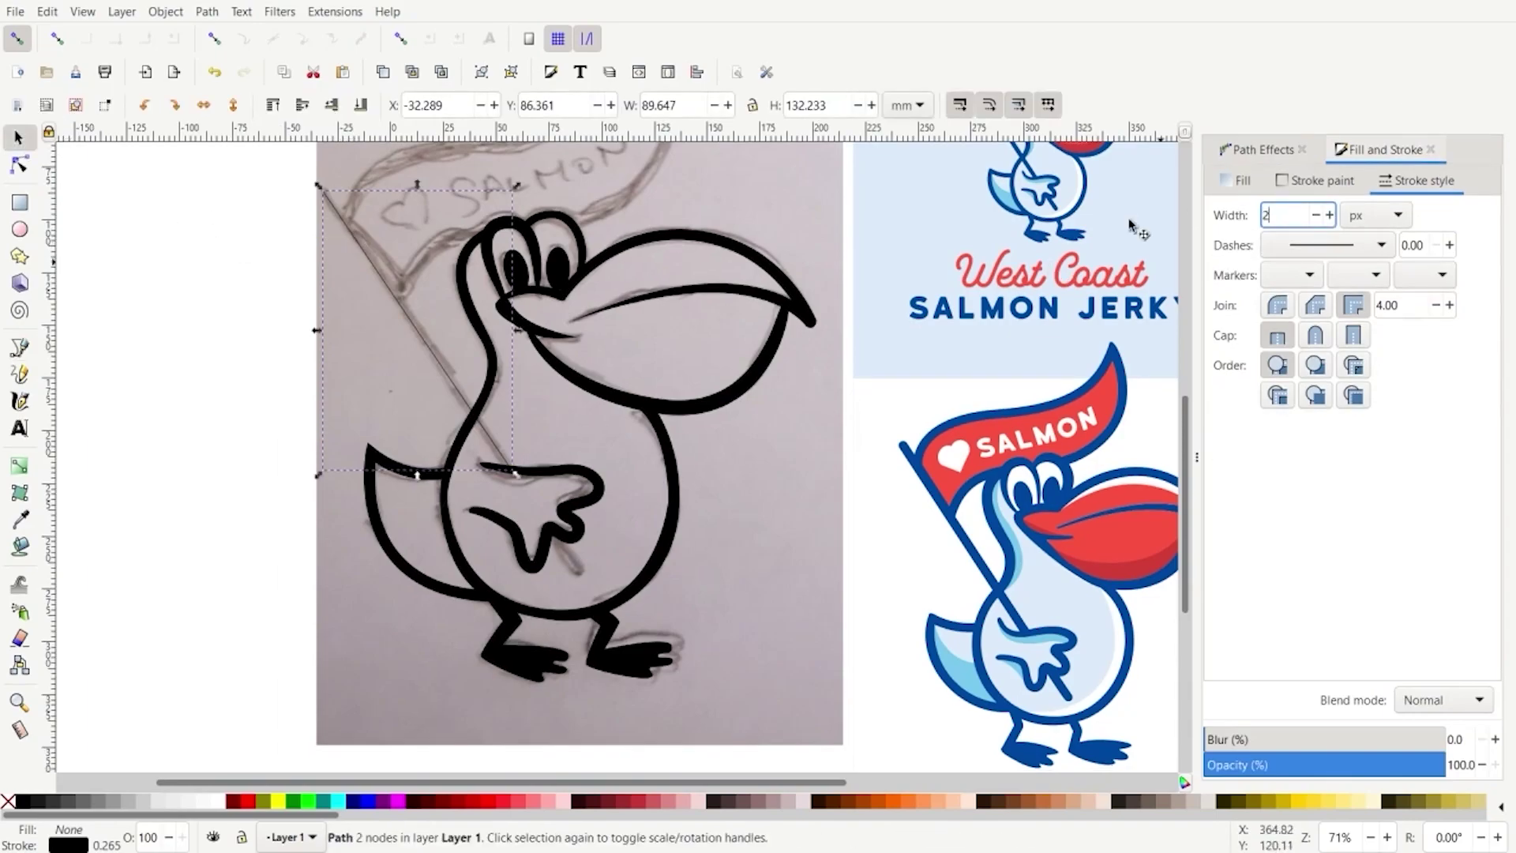
key("Return")
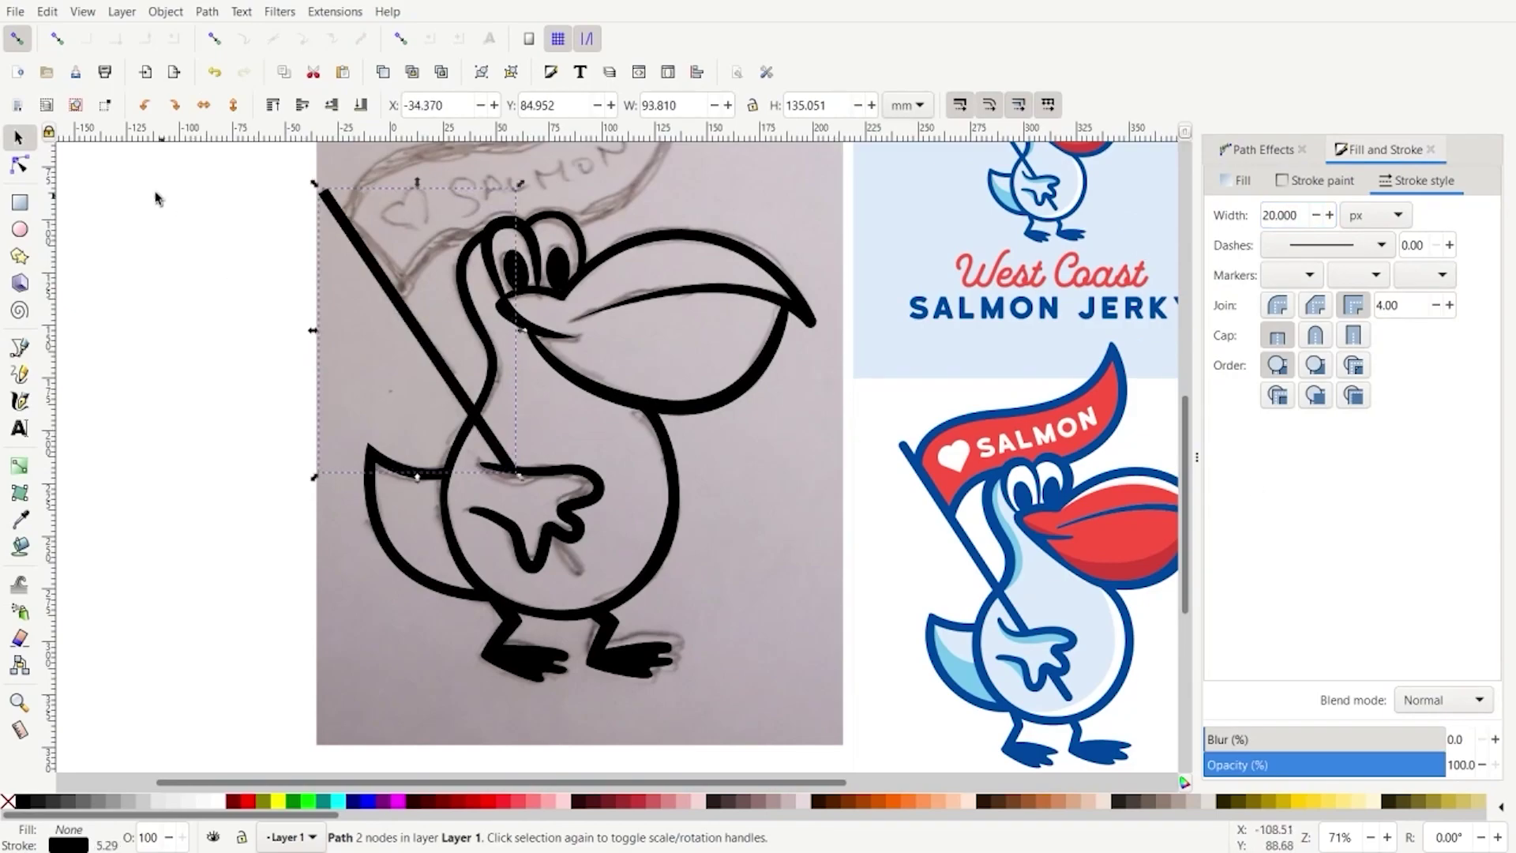
left_click(1285, 309)
left_click(1316, 338)
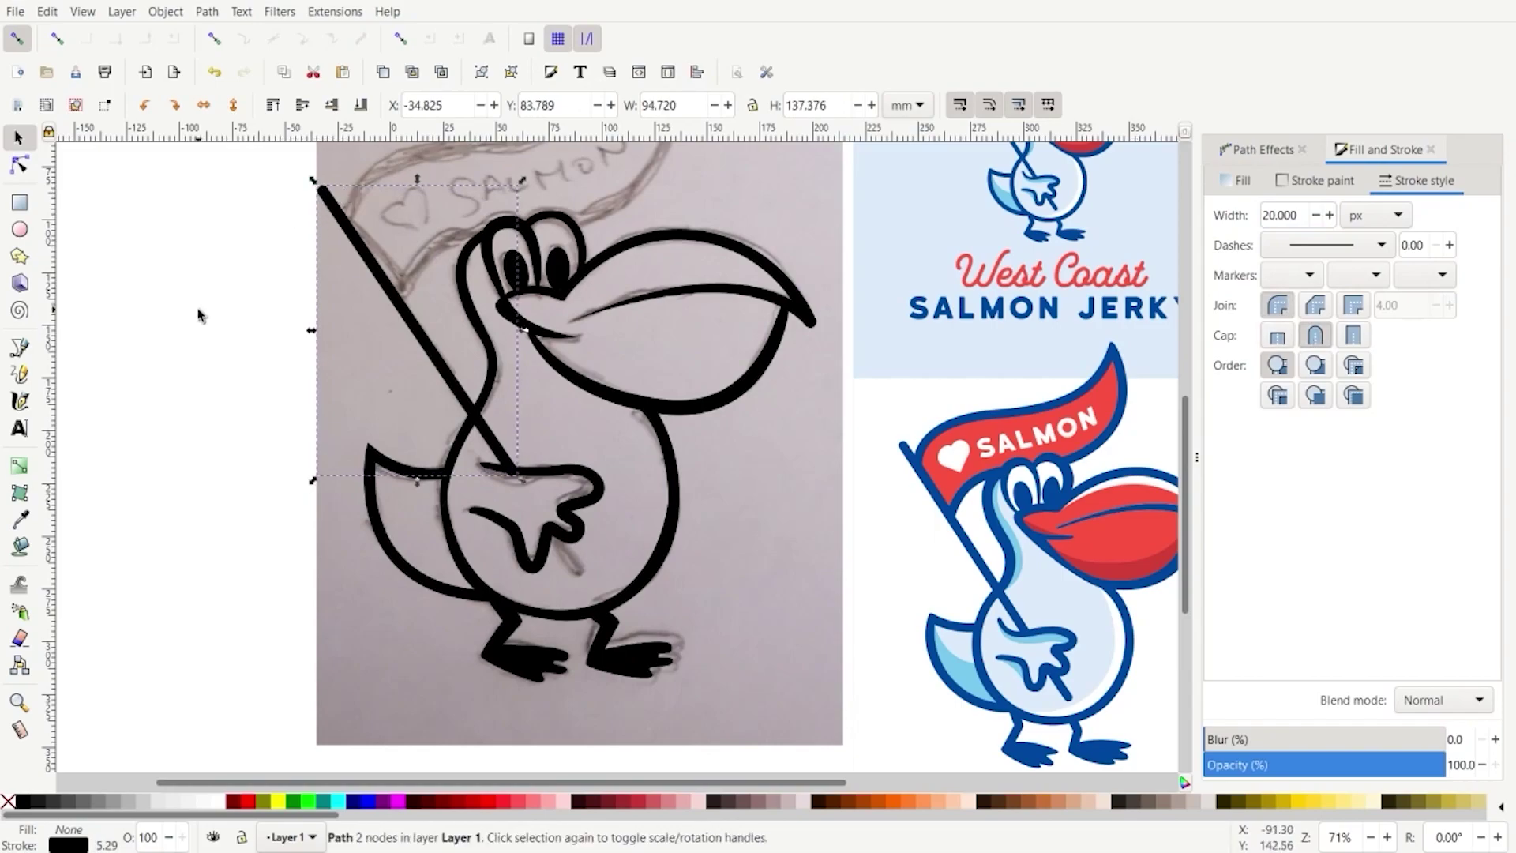
scroll(514, 499, "up", 4)
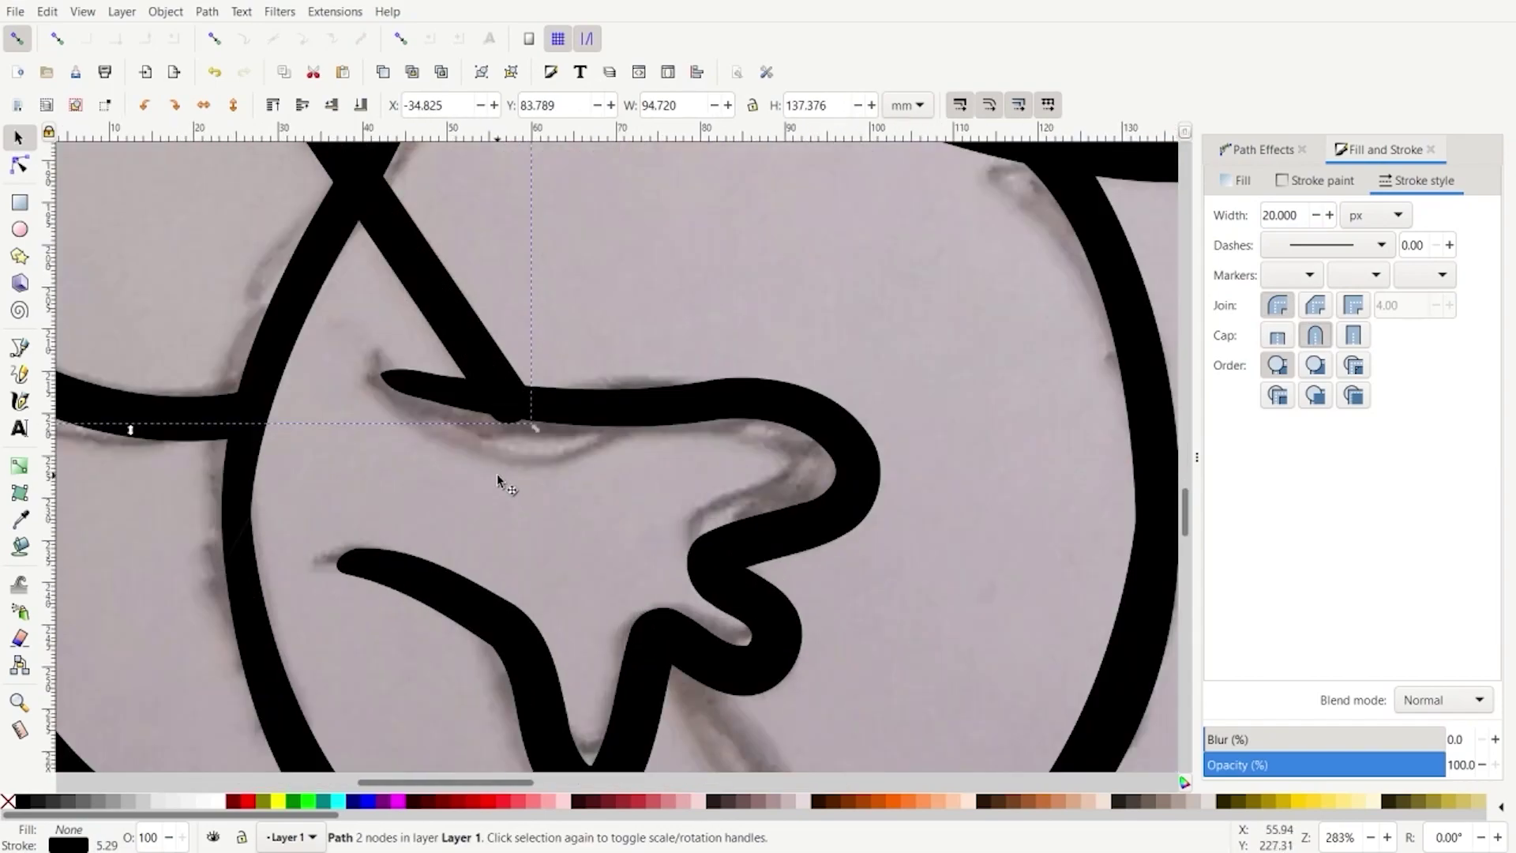
Nudge the flag pole slightly up and to the left
left_click_drag(469, 357, 474, 348)
left_click(457, 438)
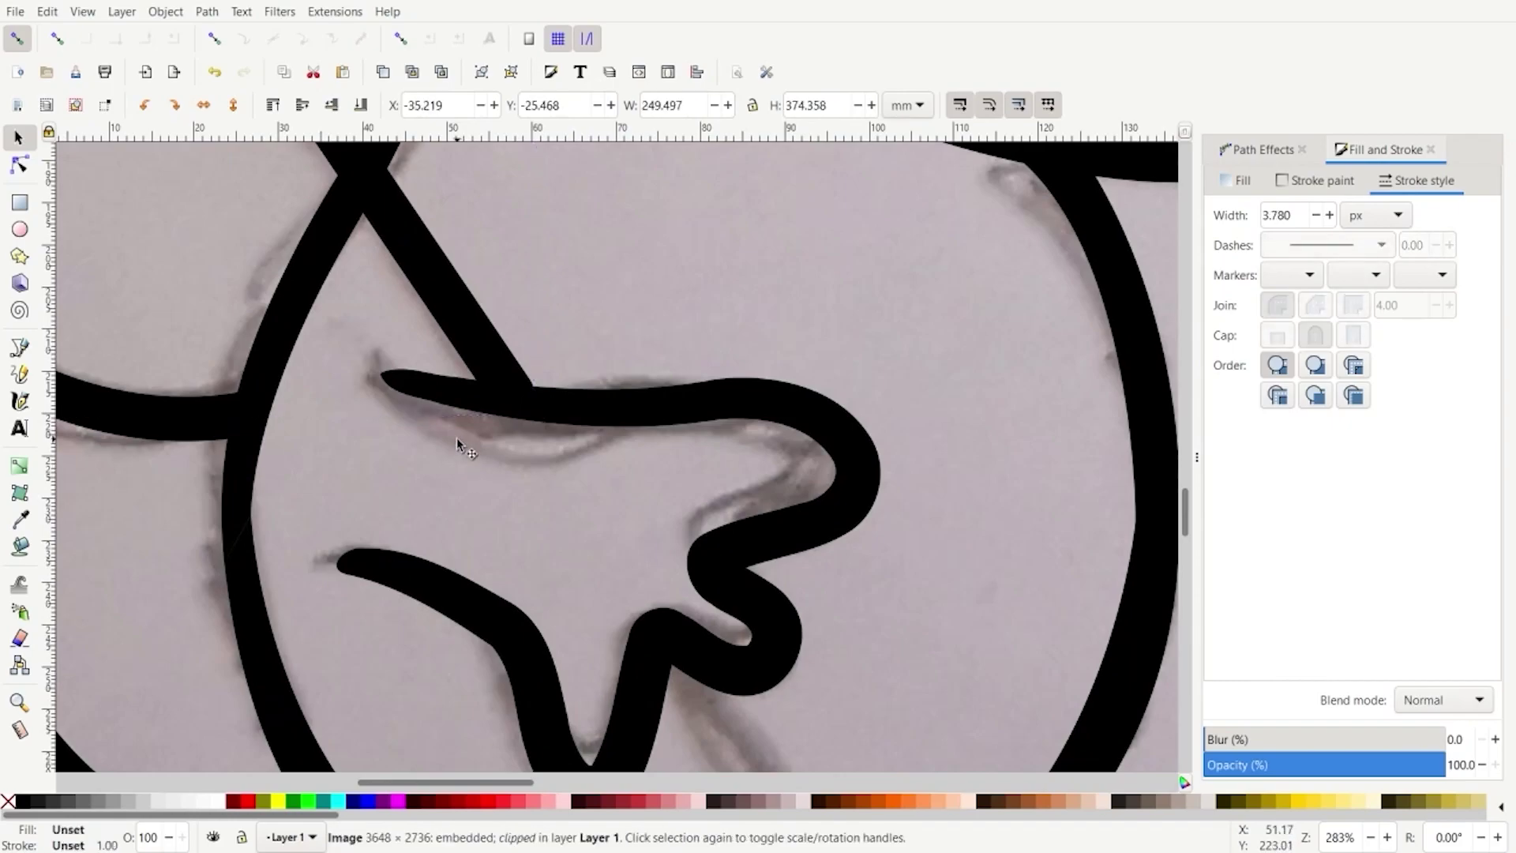
scroll(458, 438, "down", 6)
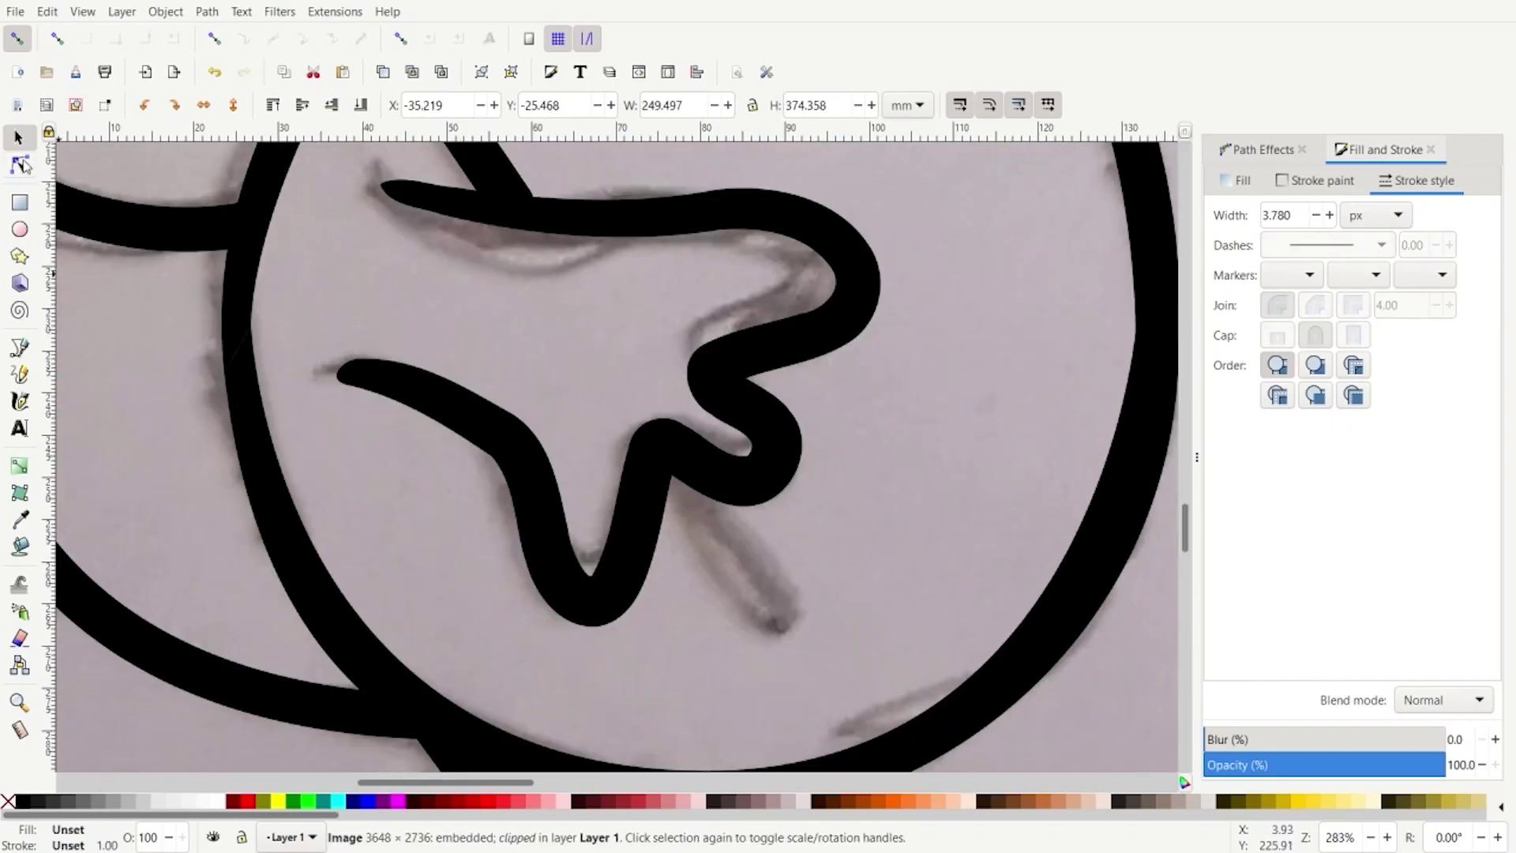
Draw a short diagonal line from the wing's lower point down across the belly
left_click(20, 349)
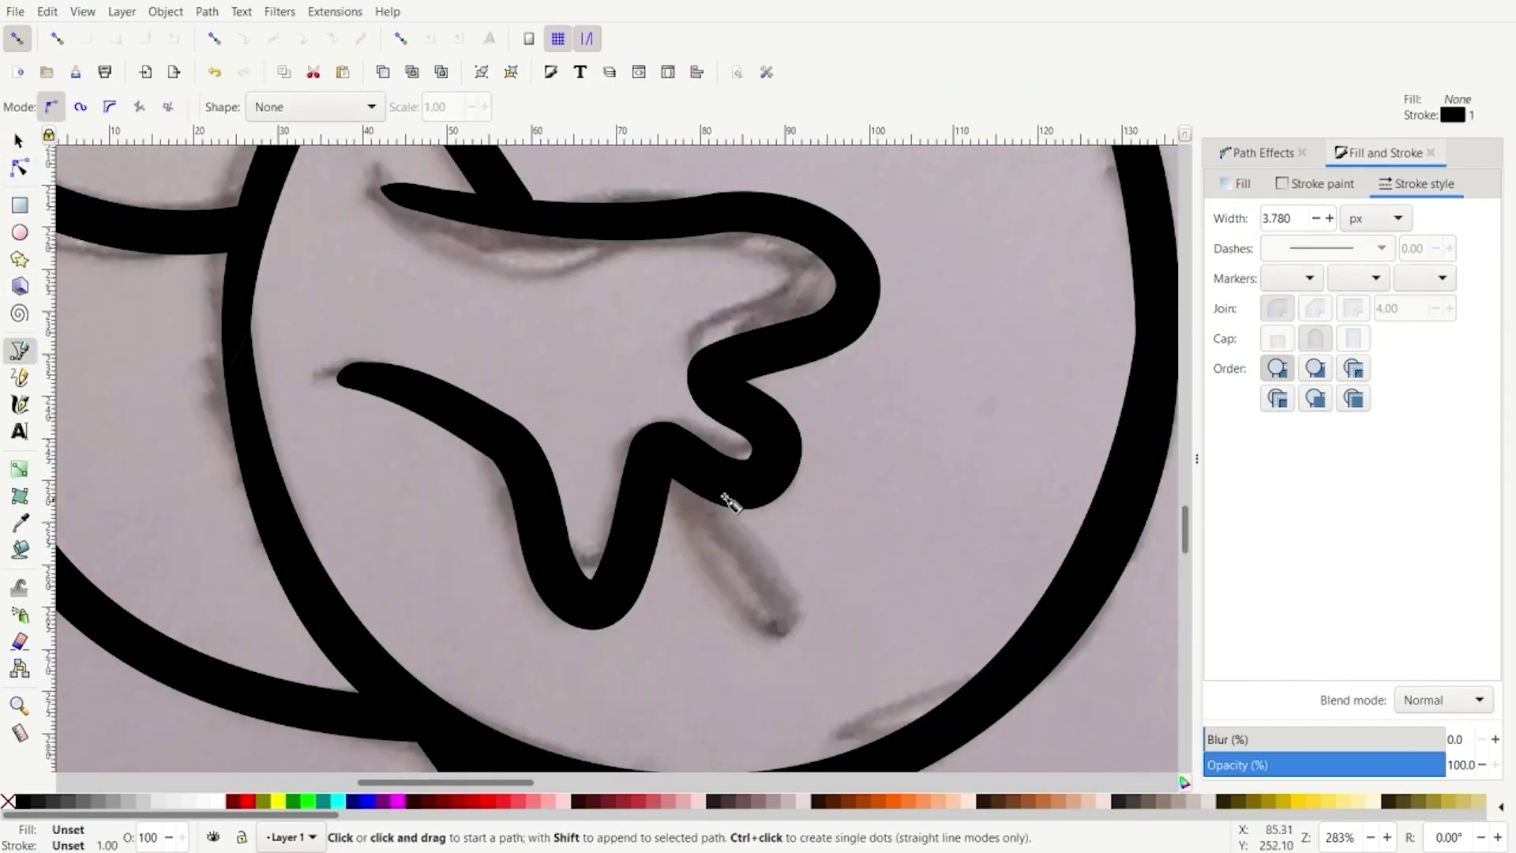
left_click(657, 450)
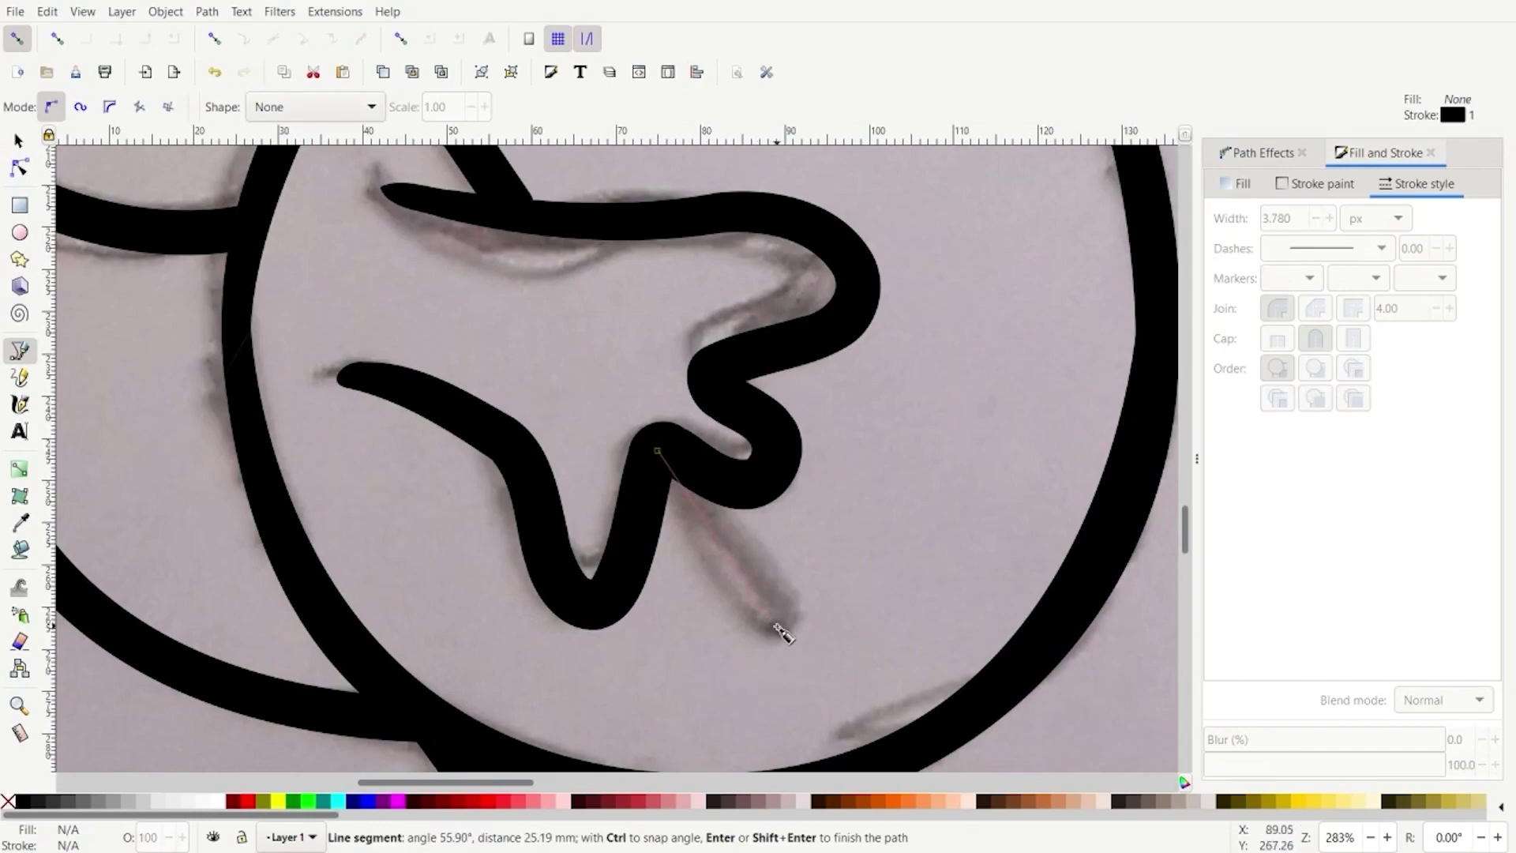
double_click(777, 626)
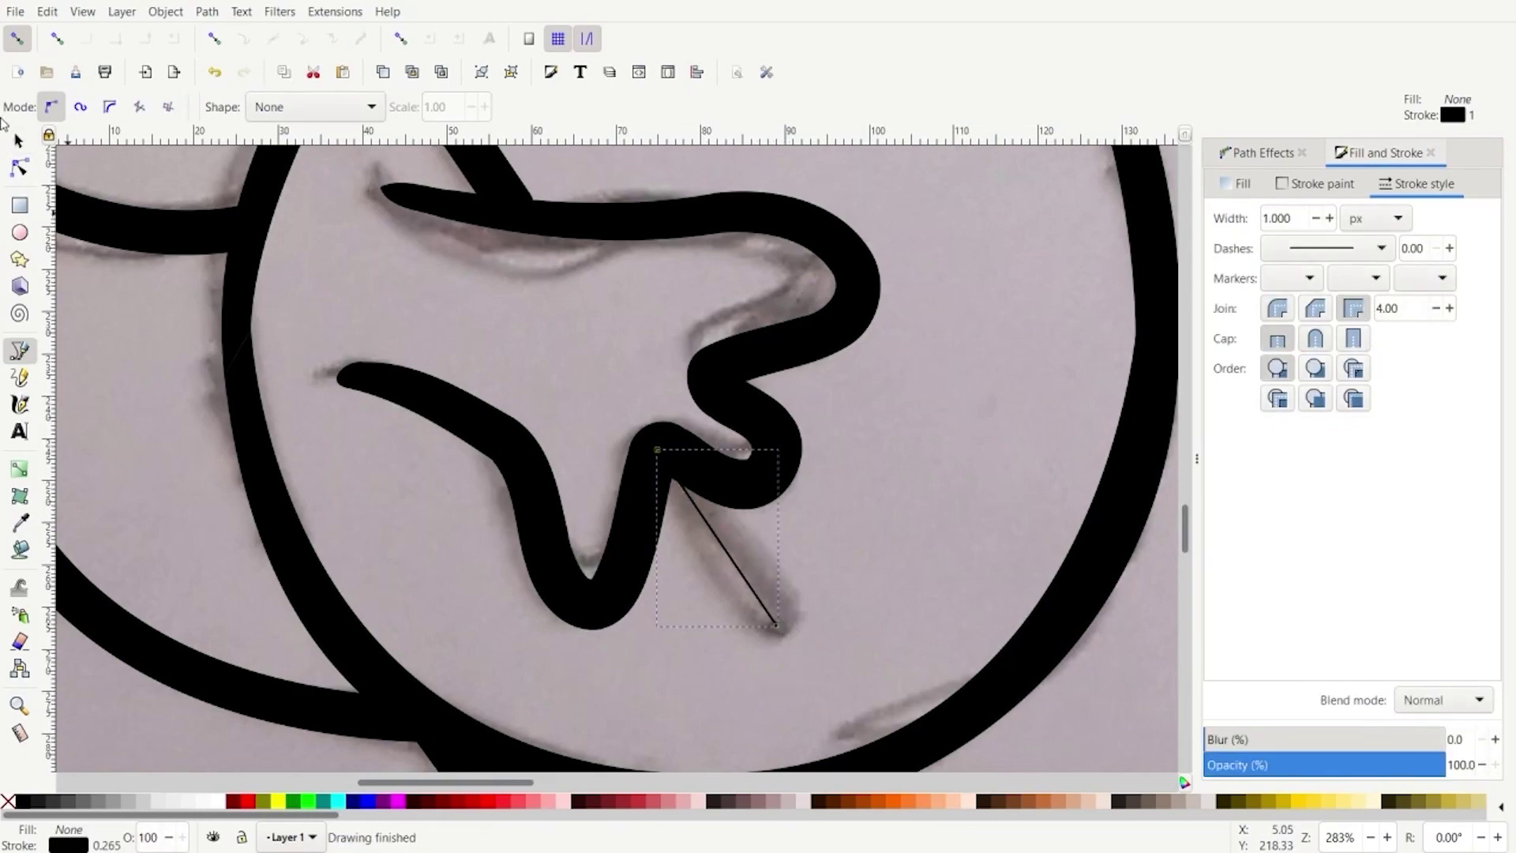
Set the new line's stroke to 20 px with round join and round cap
left_click(16, 142)
double_click(1294, 215)
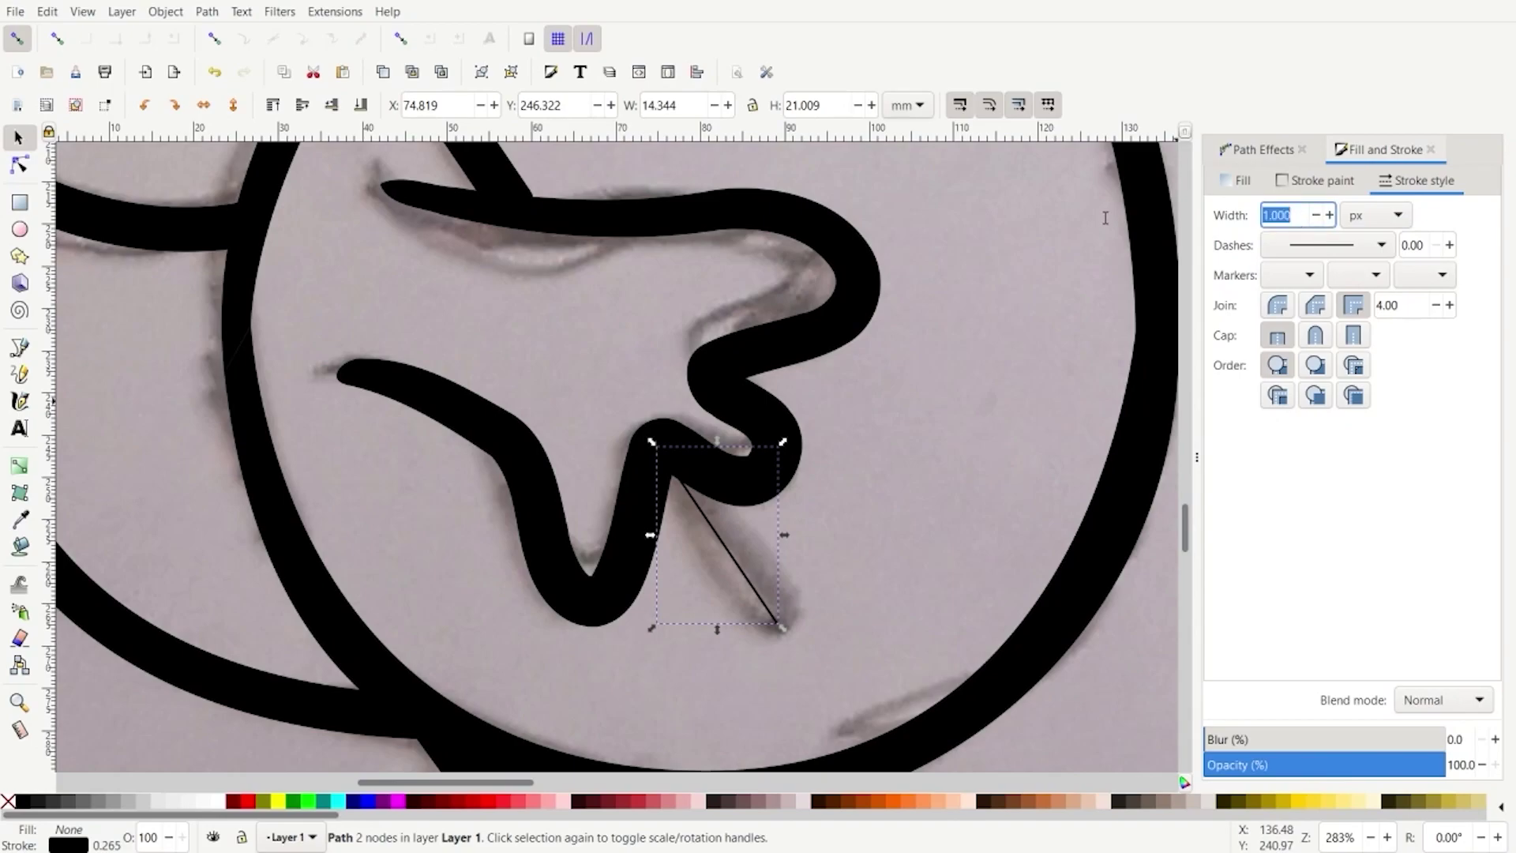
type("20")
key("Return")
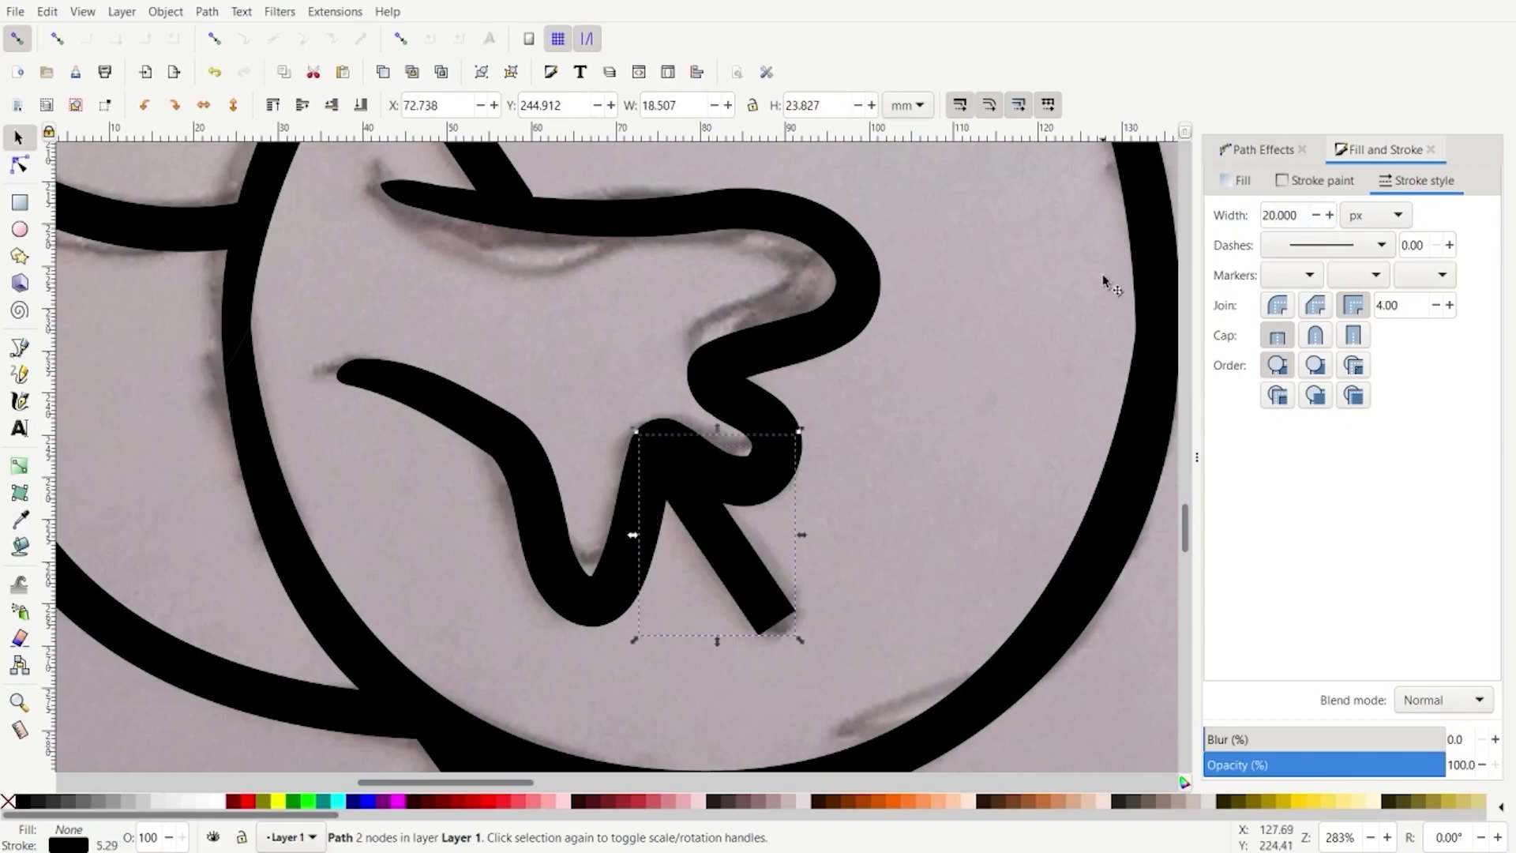
left_click(1279, 306)
left_click(1314, 335)
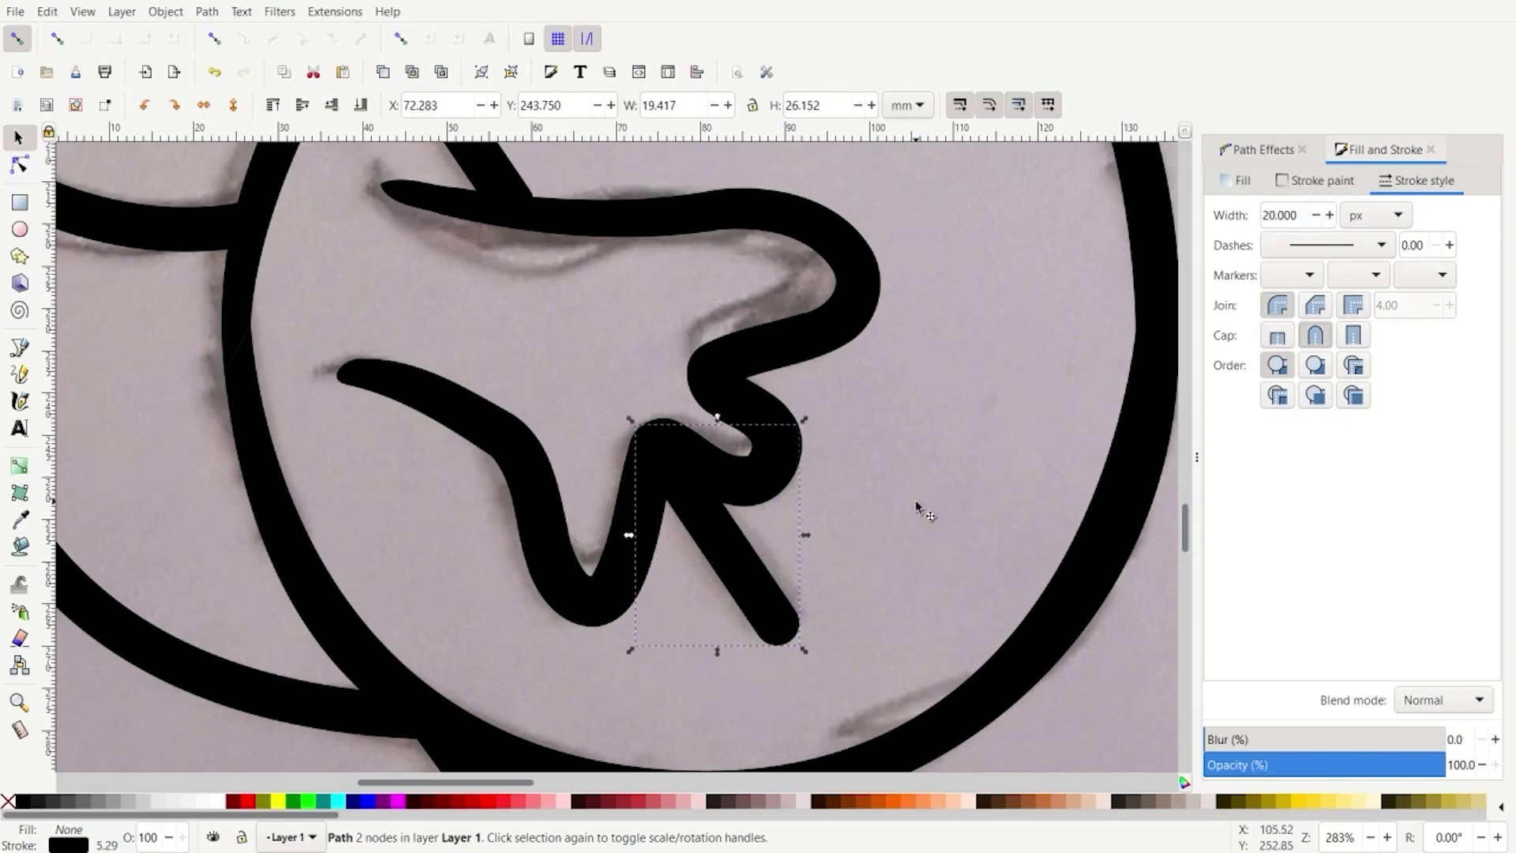
scroll(916, 509, "down", 3)
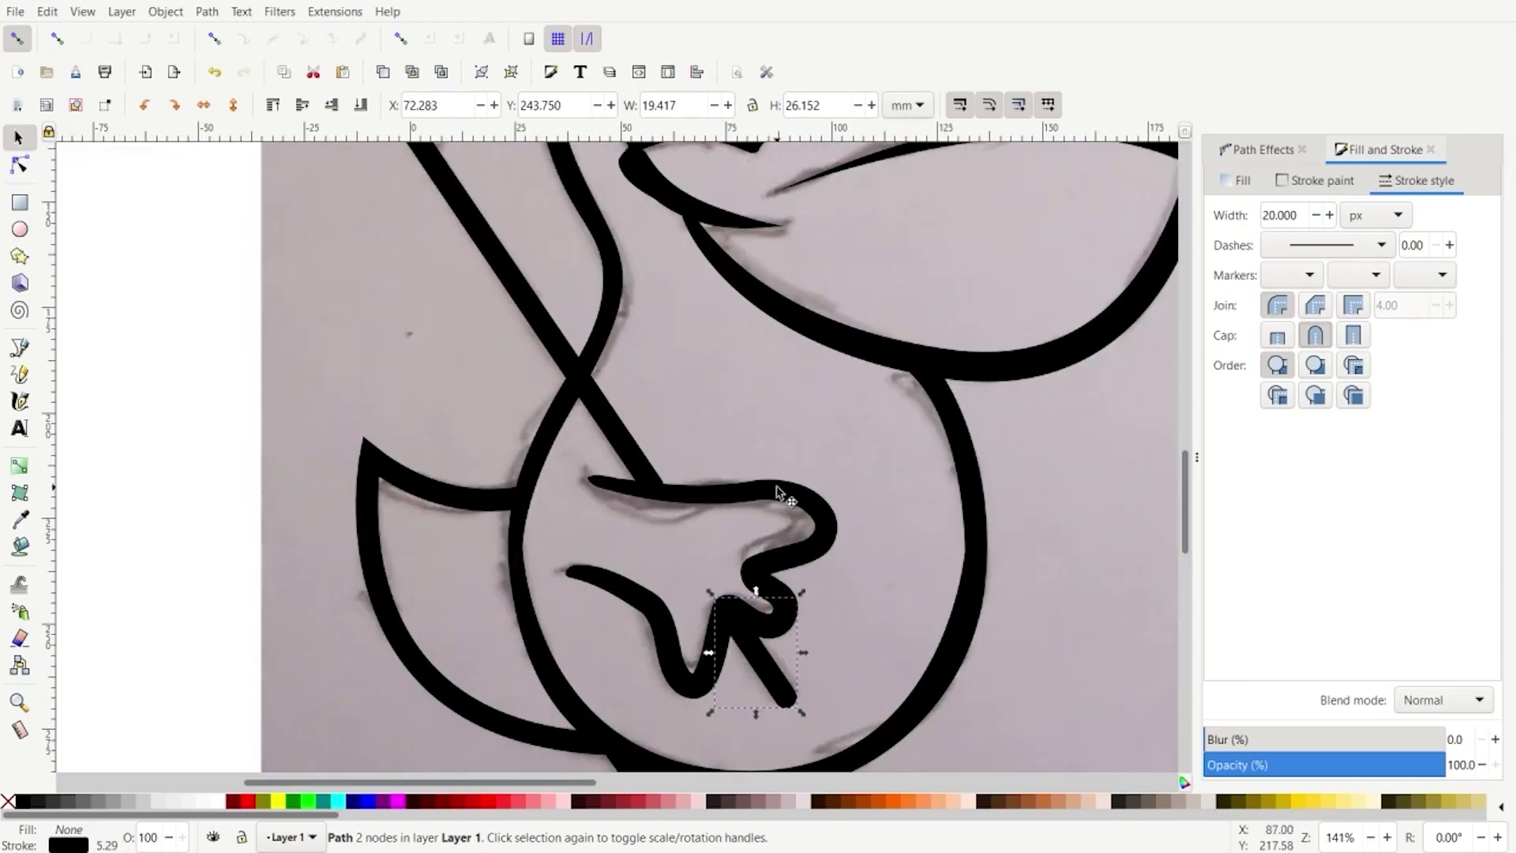
scroll(747, 412, "up", 5)
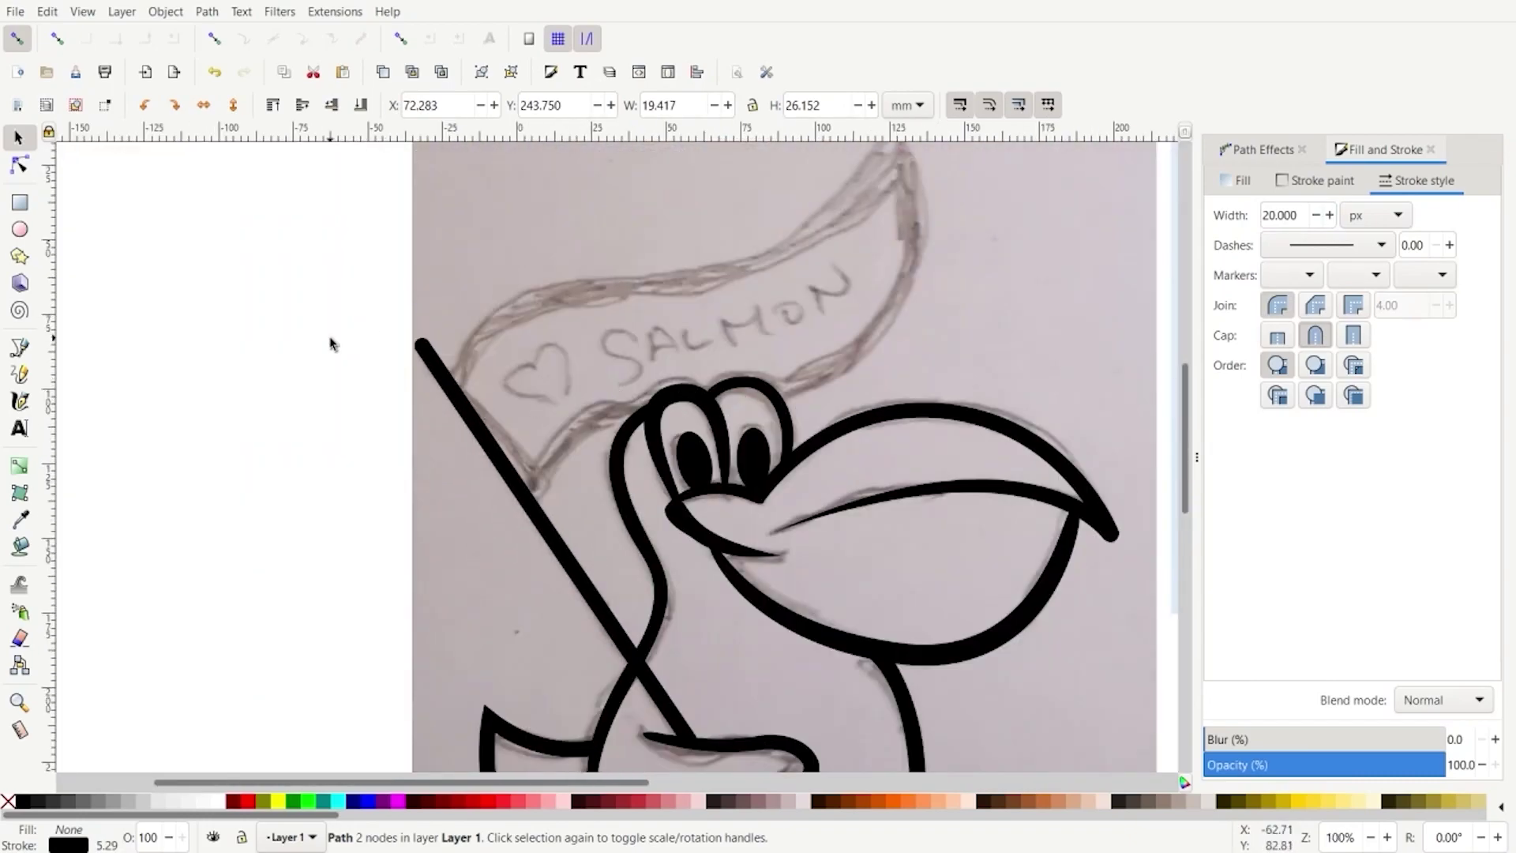
Trace the banner with curved Pen nodes from the pole top, closing on the start node
left_click(19, 348)
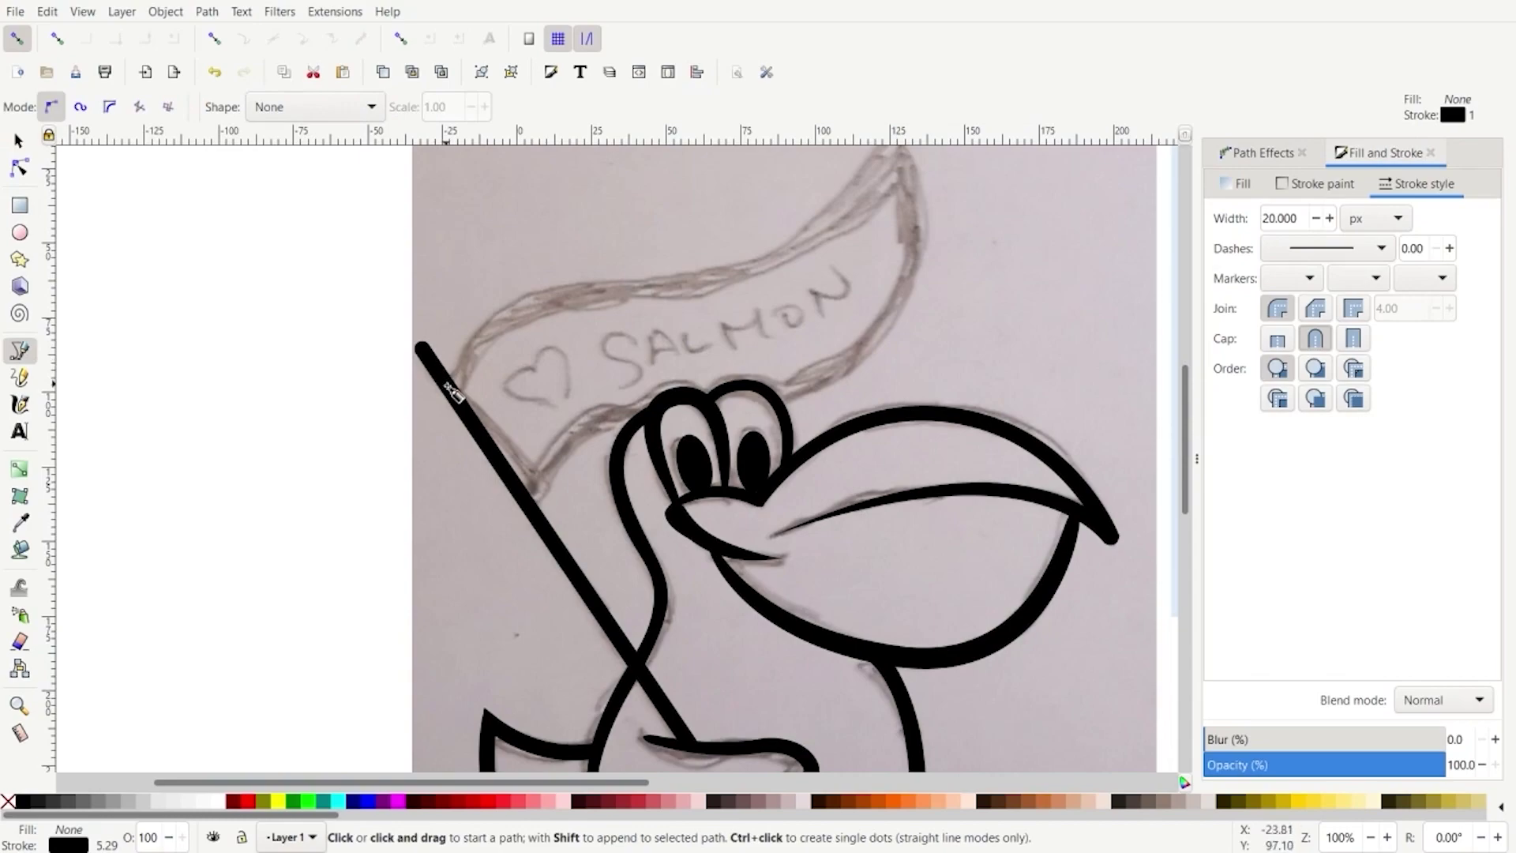
left_click(448, 386)
left_click_drag(707, 280, 983, 270)
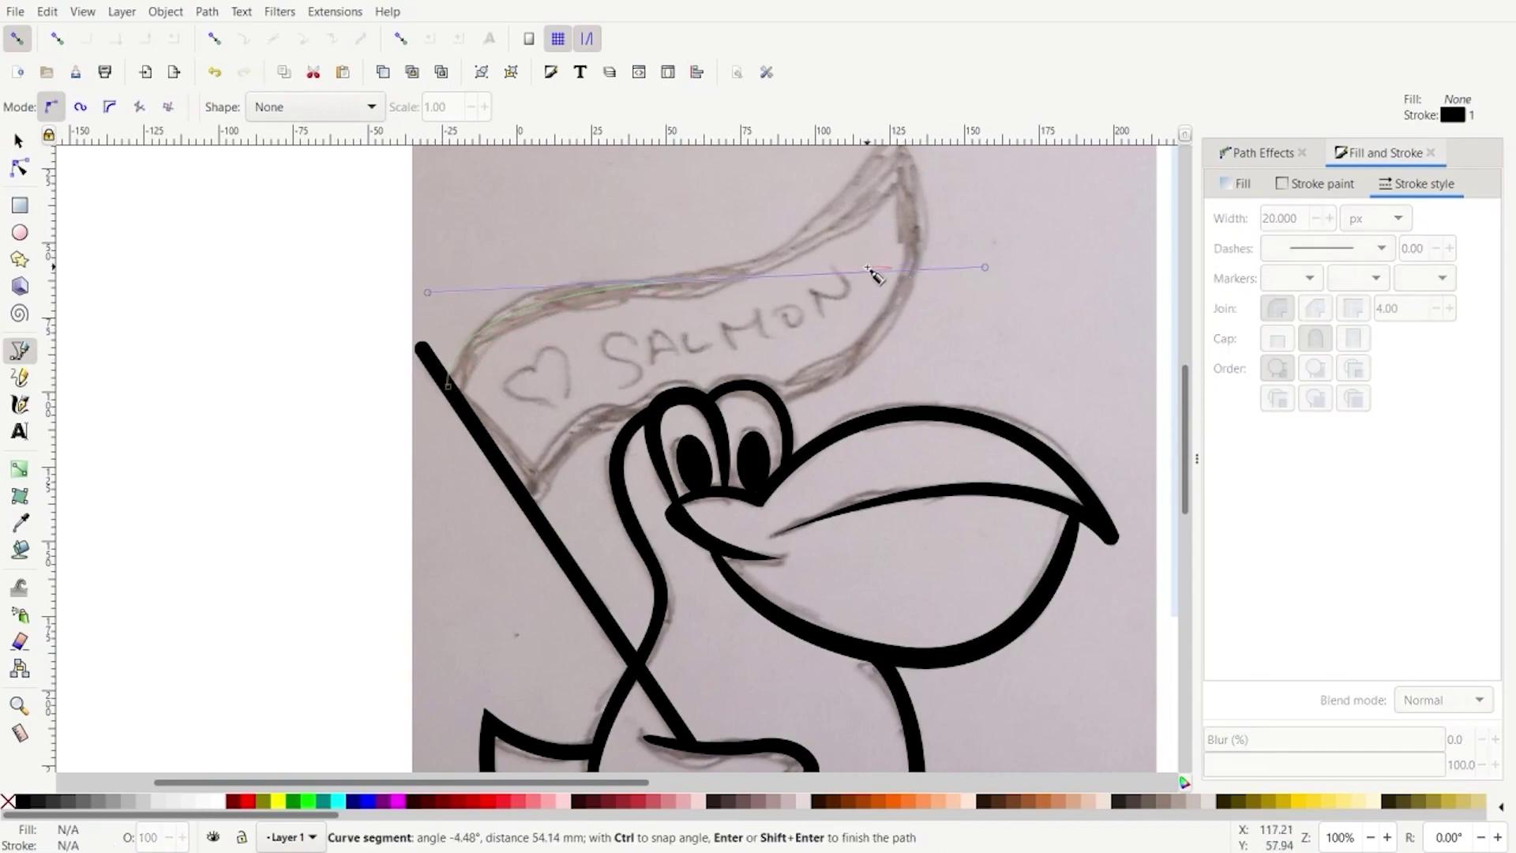
key("BackSpace")
left_click_drag(544, 299, 629, 286)
mouse_move(746, 272)
left_mouse_down()
mouse_move(829, 254)
mouse_move(837, 234)
left_mouse_up()
scroll(856, 169, "up", 4)
left_click(889, 260)
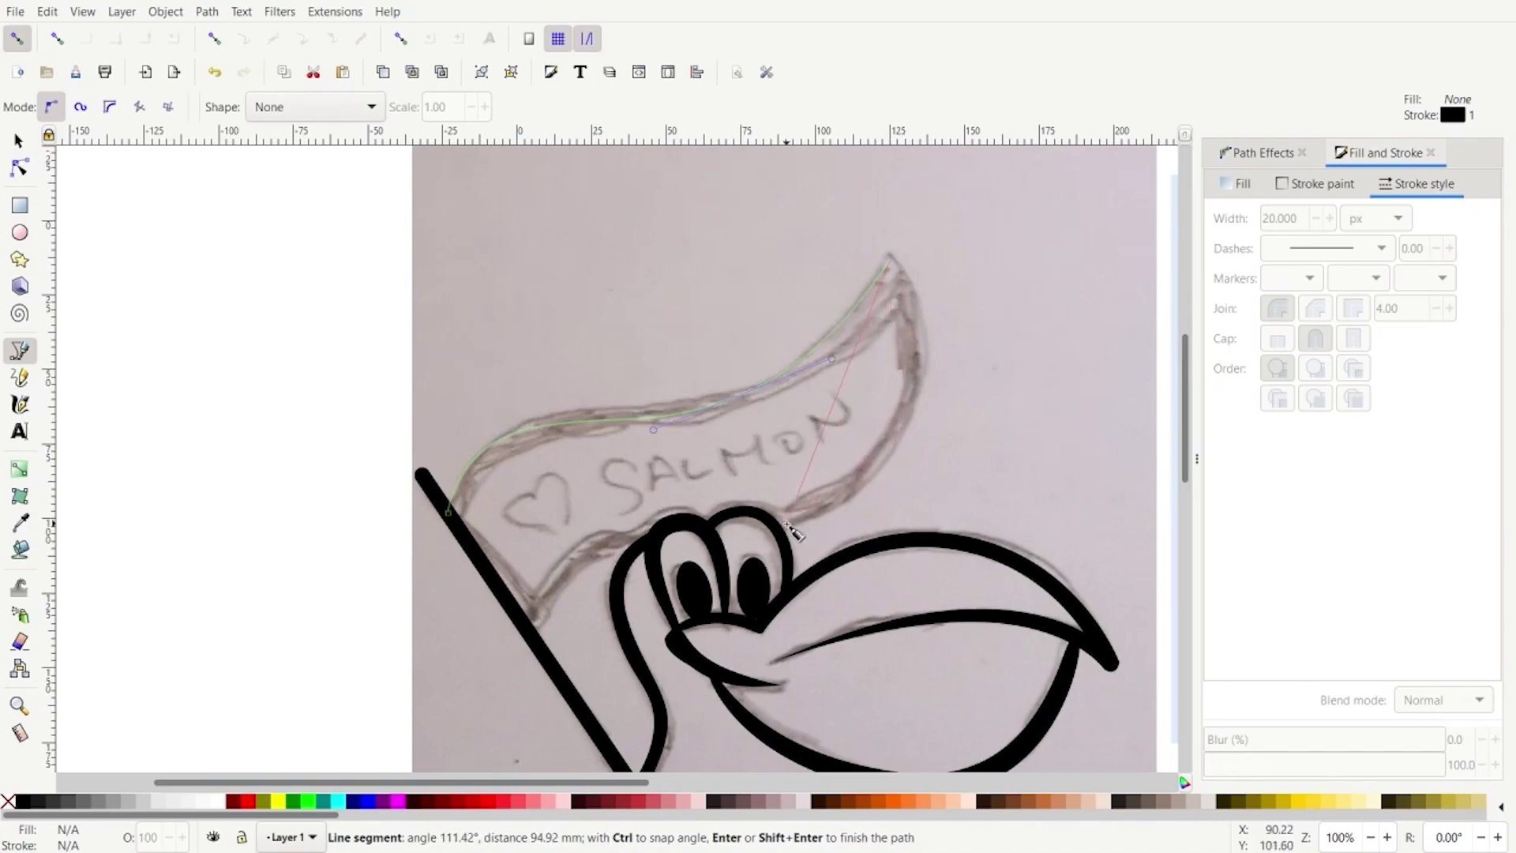
left_click_drag(782, 526, 560, 598)
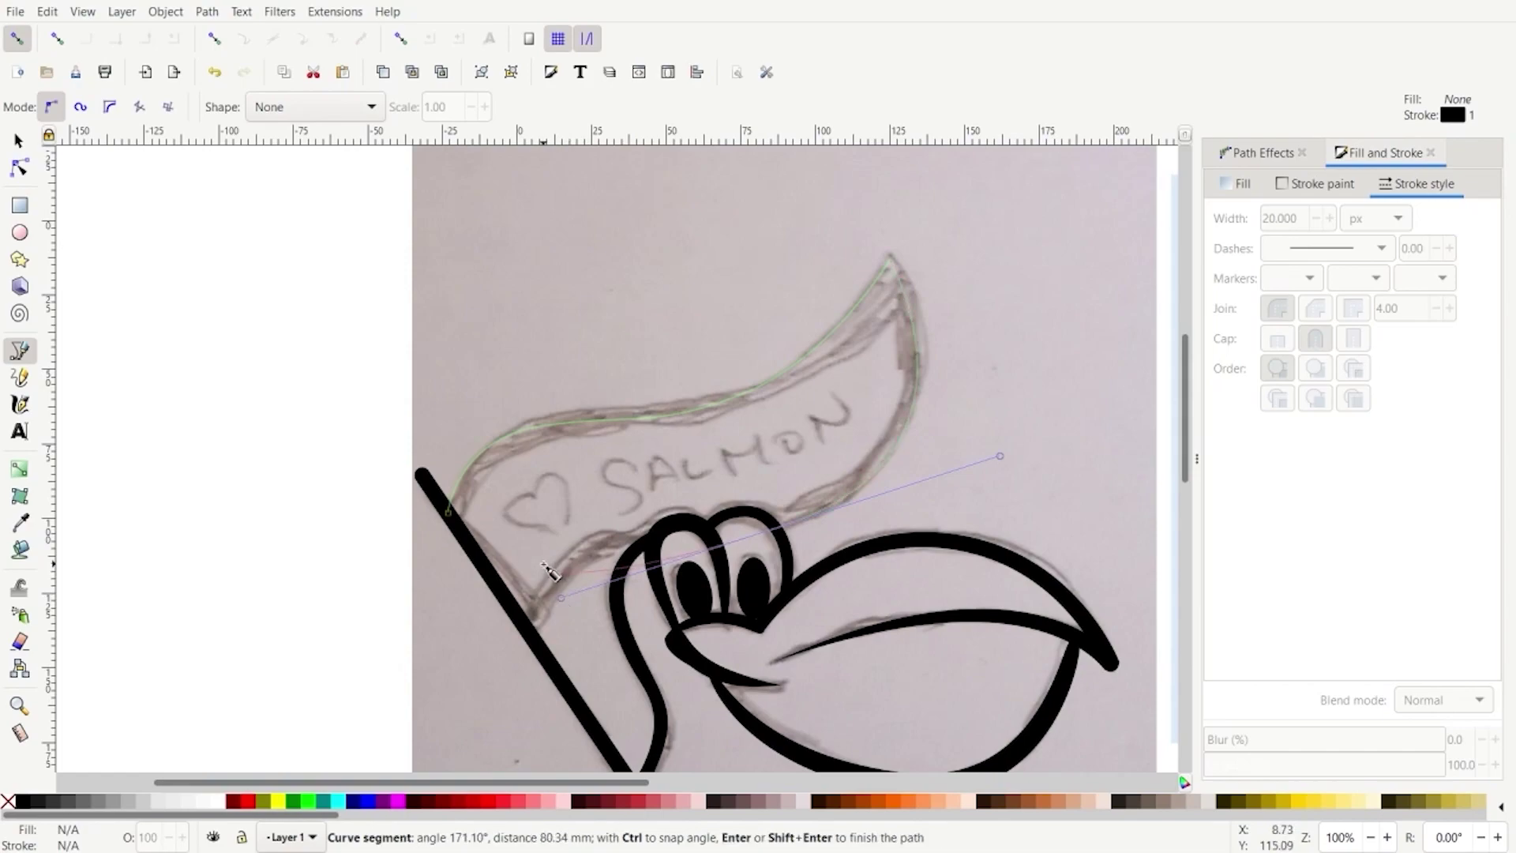
left_click_drag(874, 472, 781, 528)
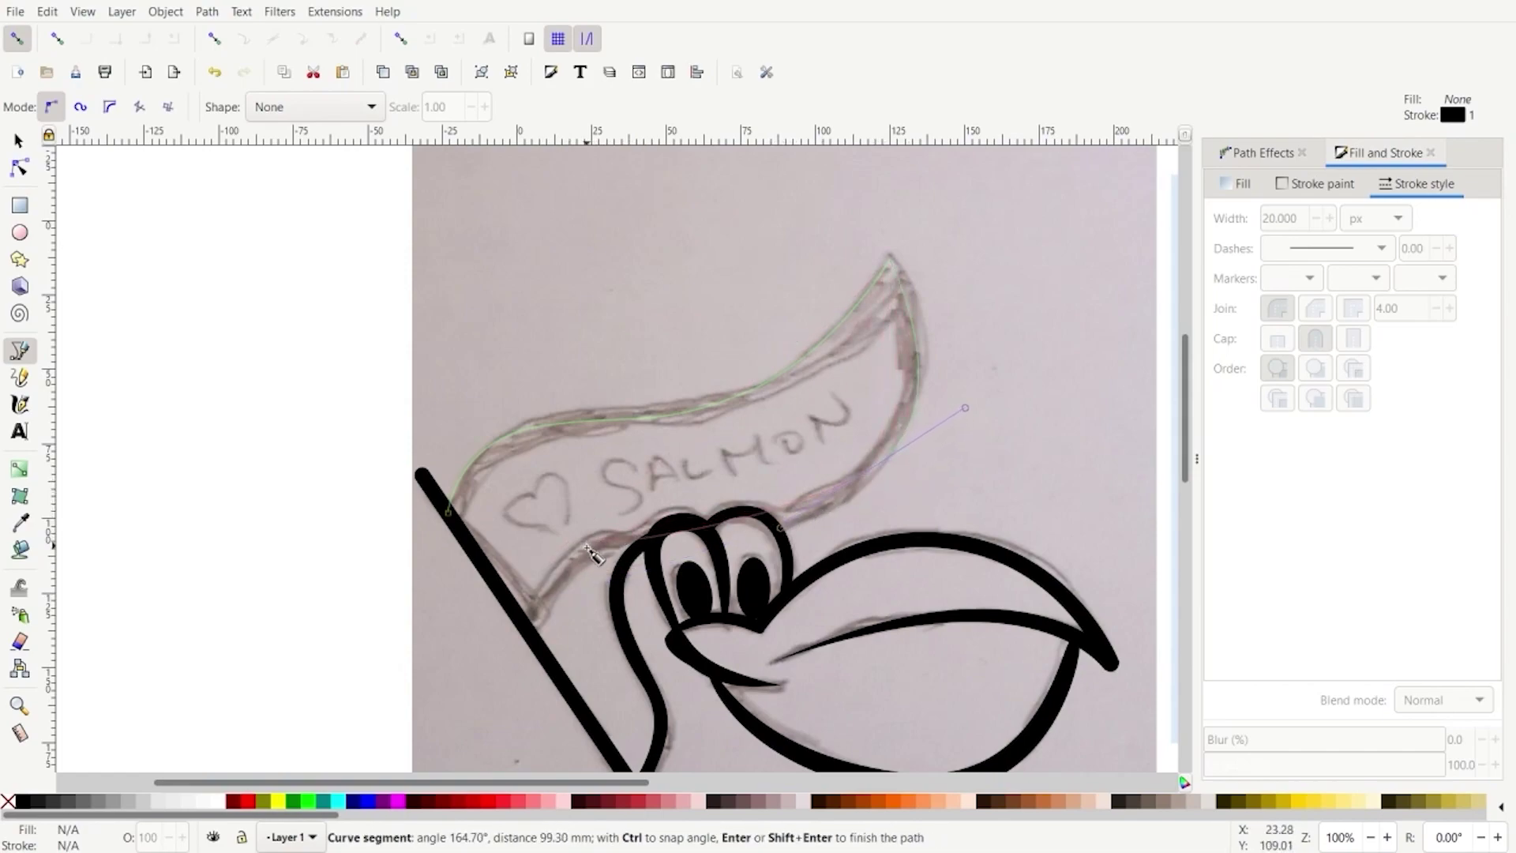
left_click_drag(663, 519, 551, 586)
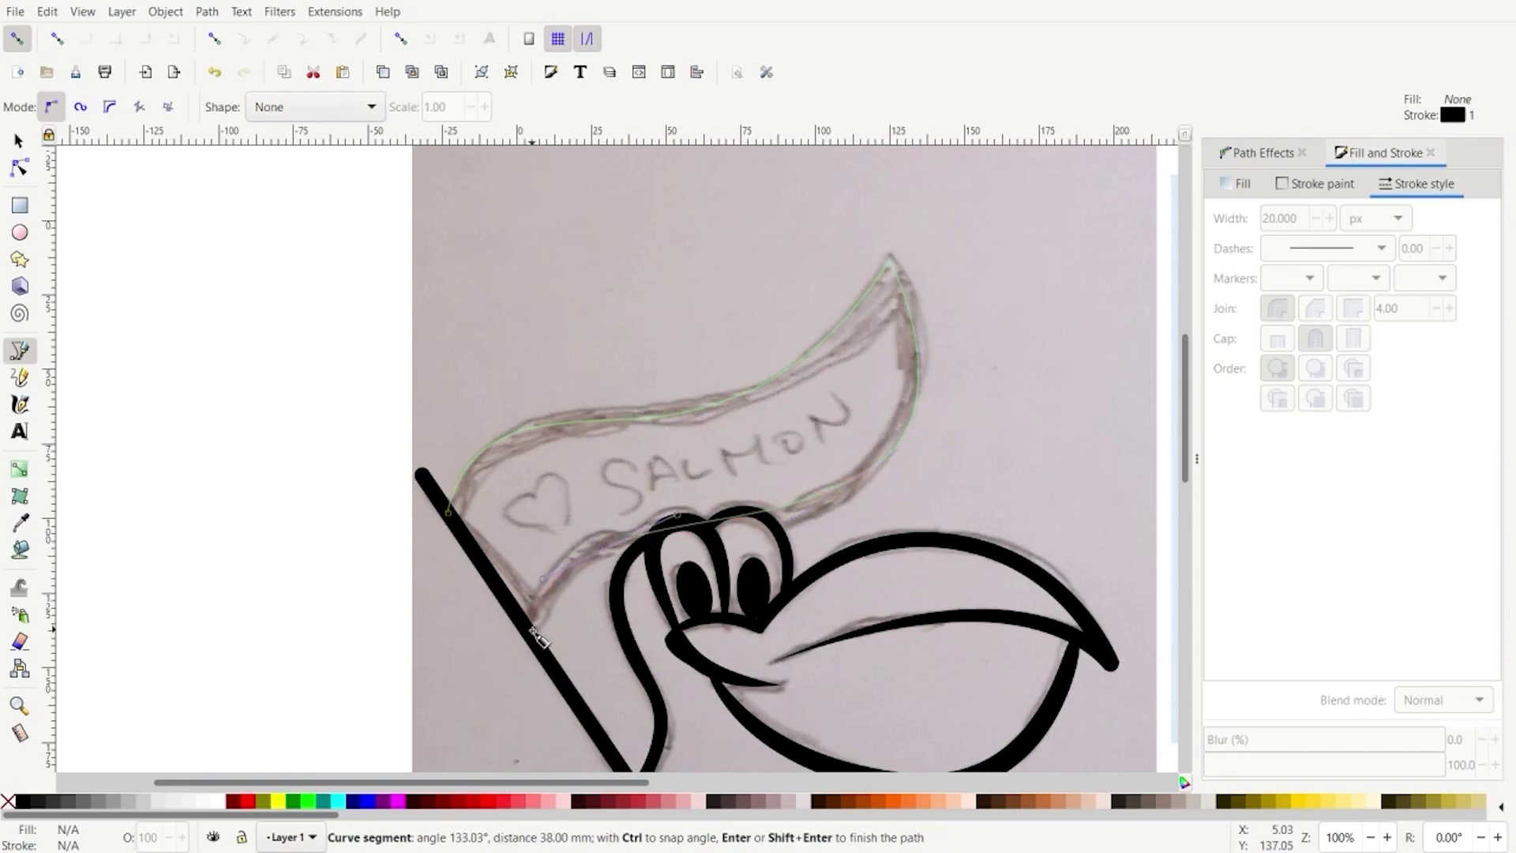
left_click(450, 513)
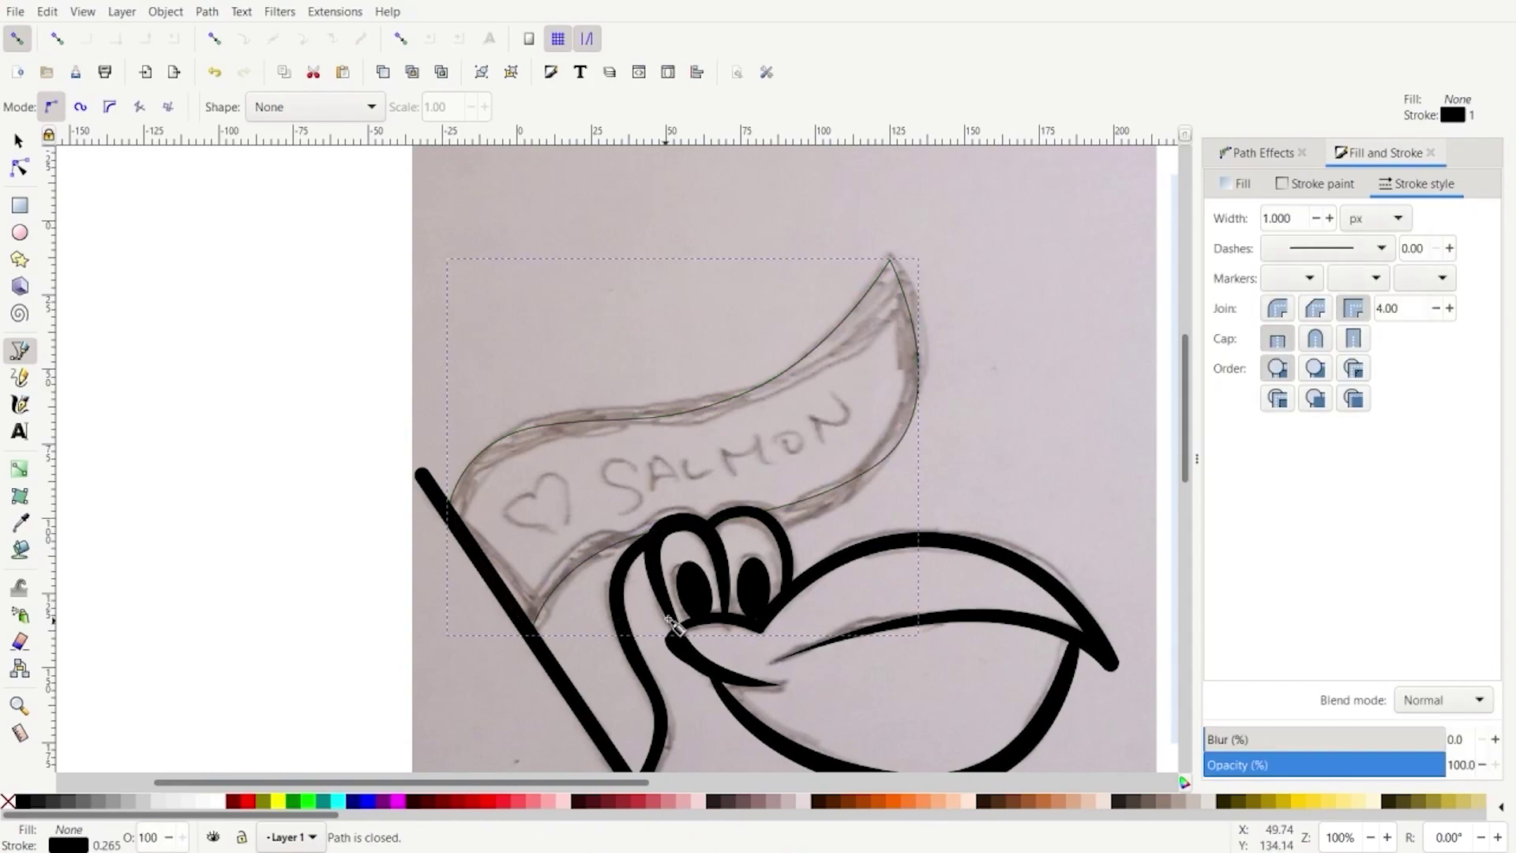
Set the banner outline's stroke width to 20 px
left_click(17, 142)
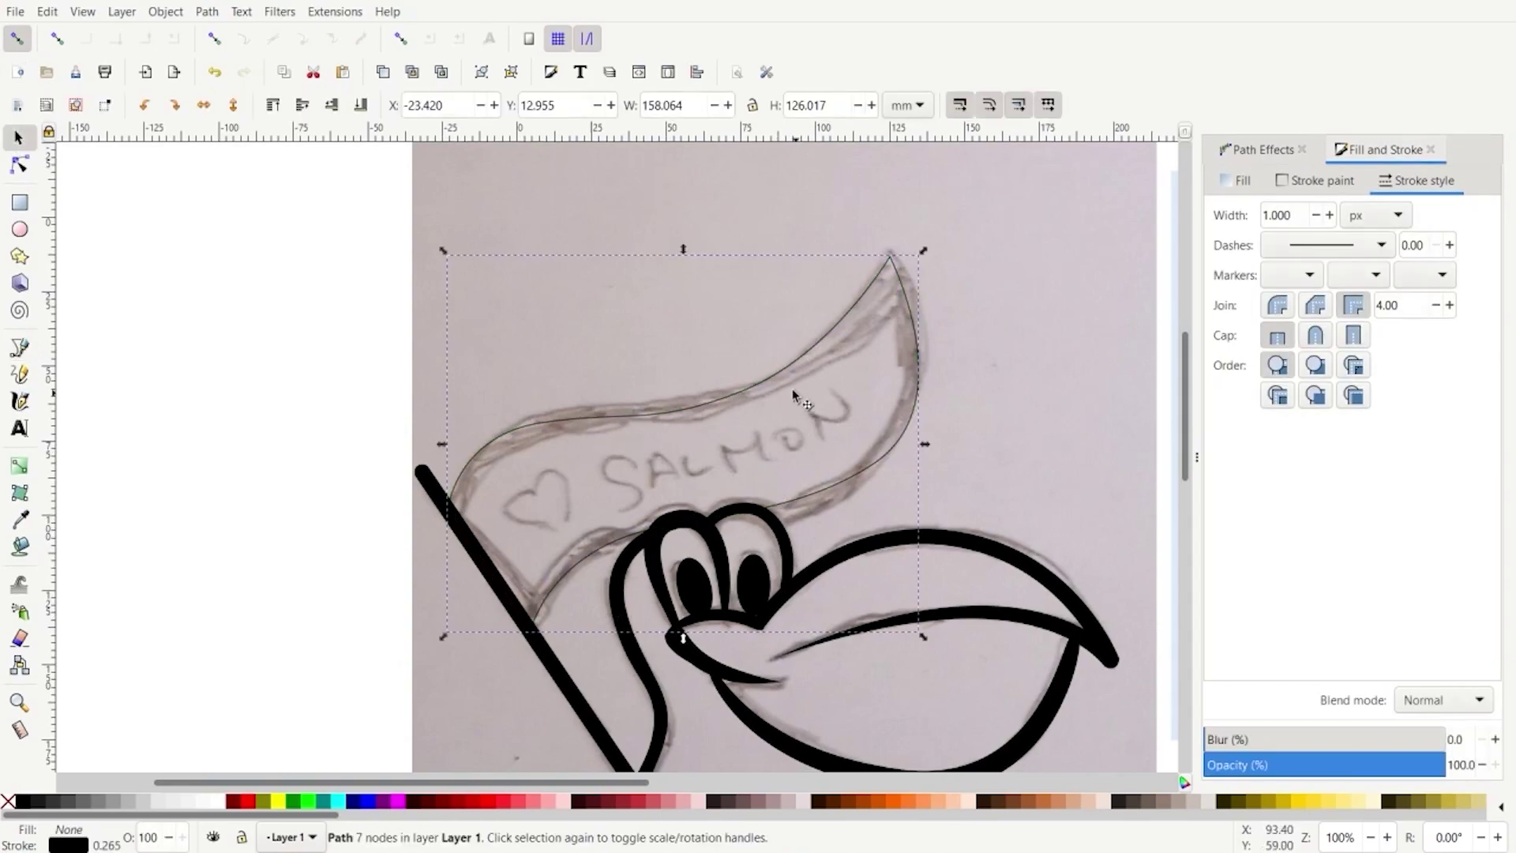
left_click(776, 382)
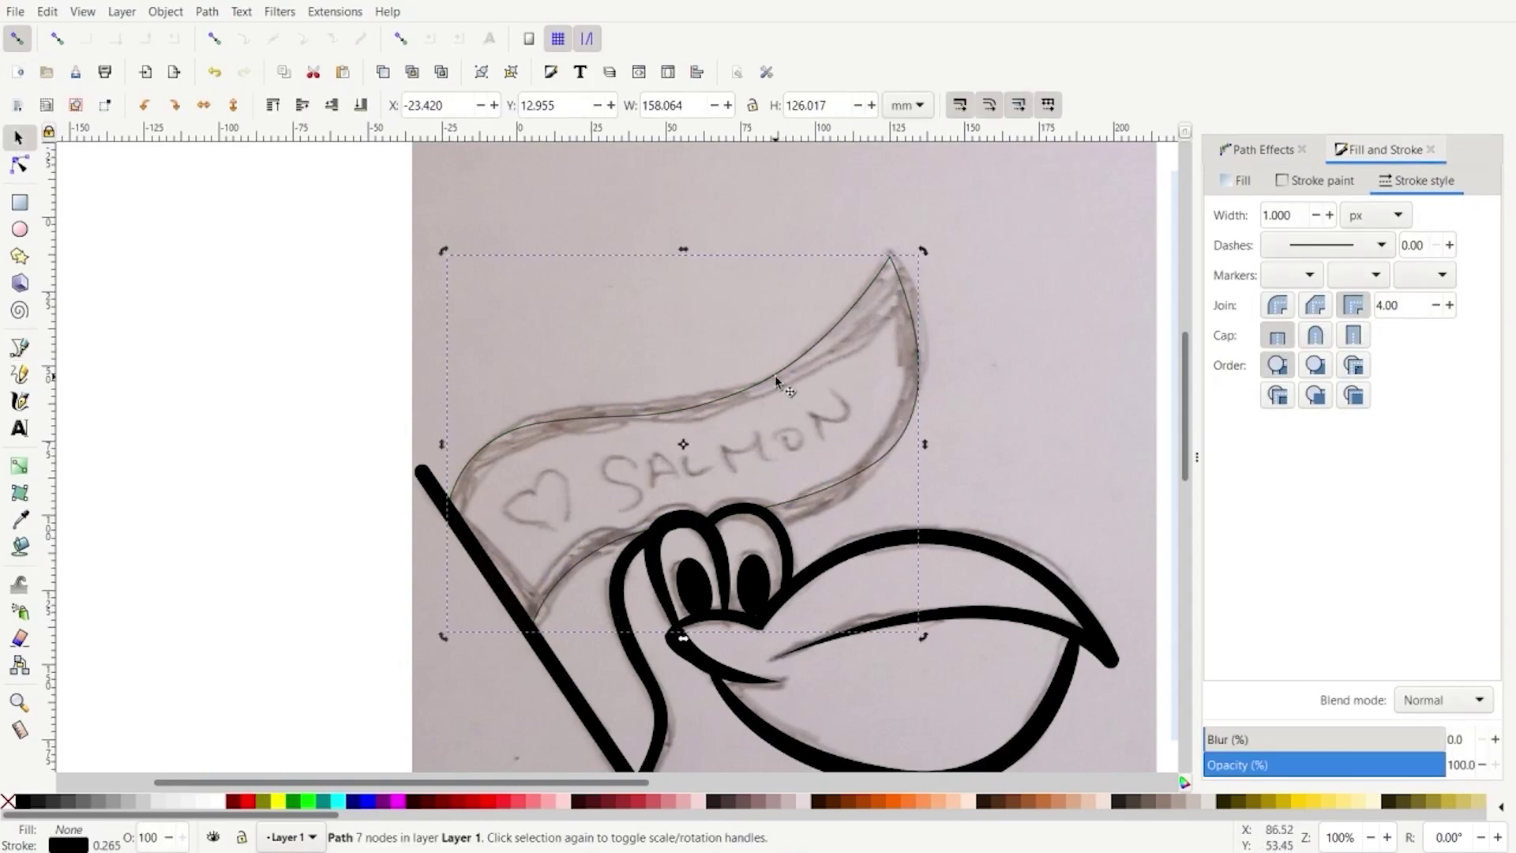
double_click(1295, 211)
type("20")
key("Return")
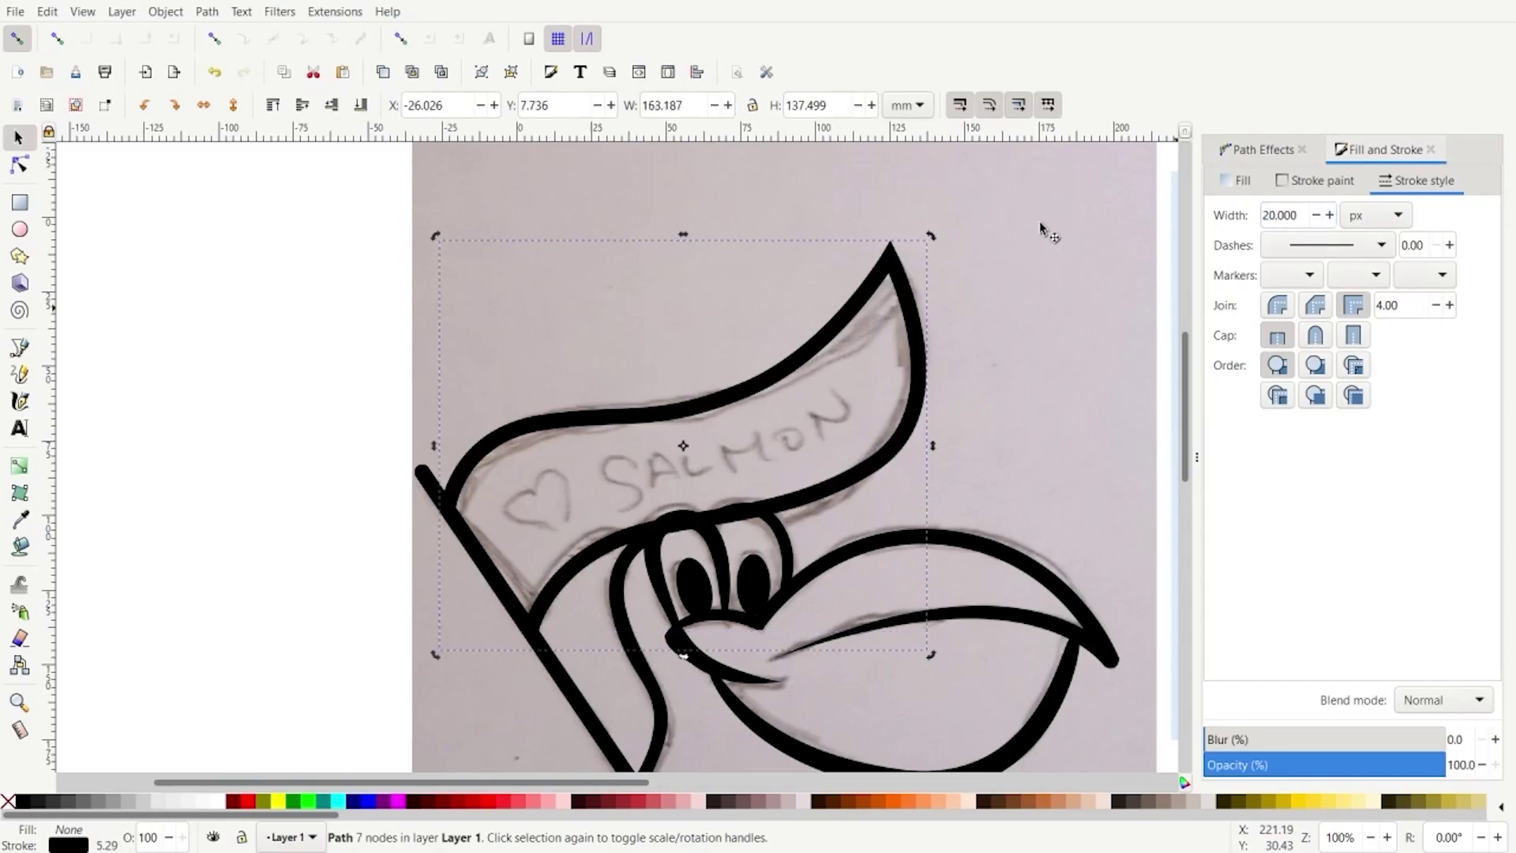
scroll(510, 540, "down", 4)
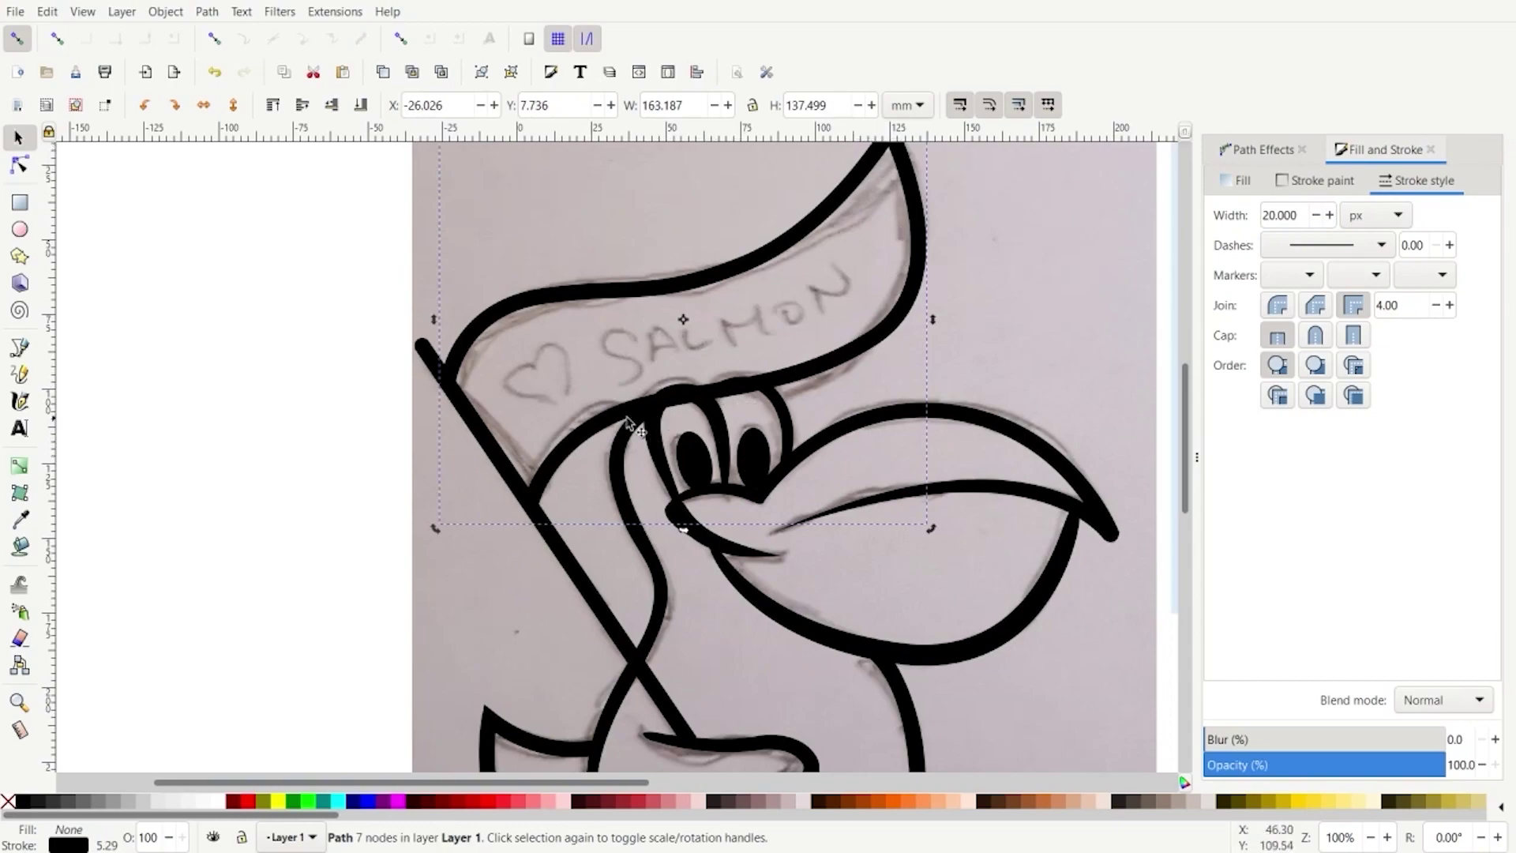
Color the flag outline red and stack it behind the pole and pelican outlines but above the photo
left_click(253, 803, "shift")
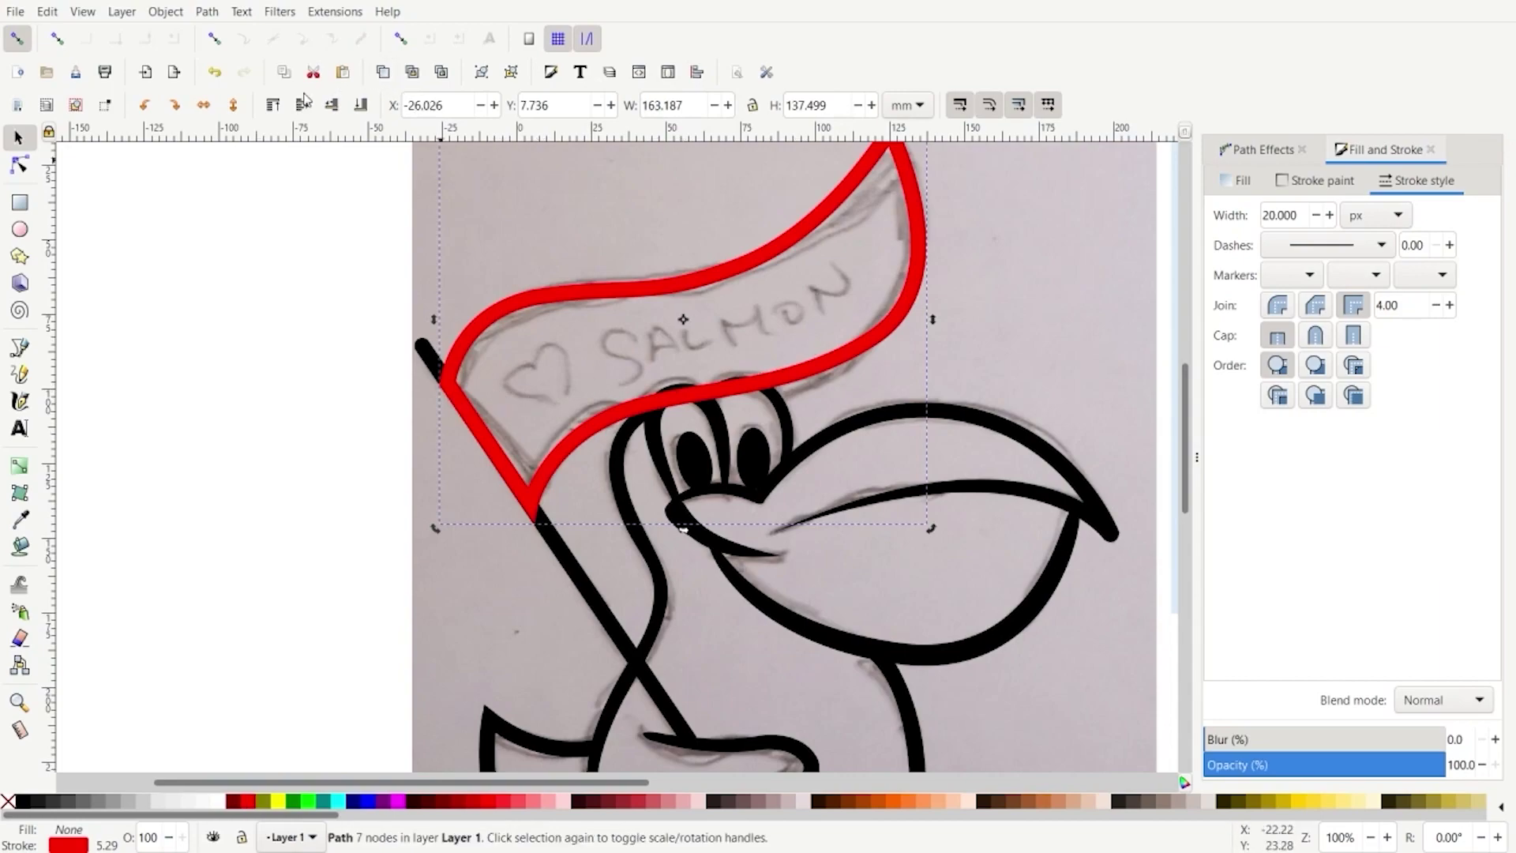
left_click(331, 106)
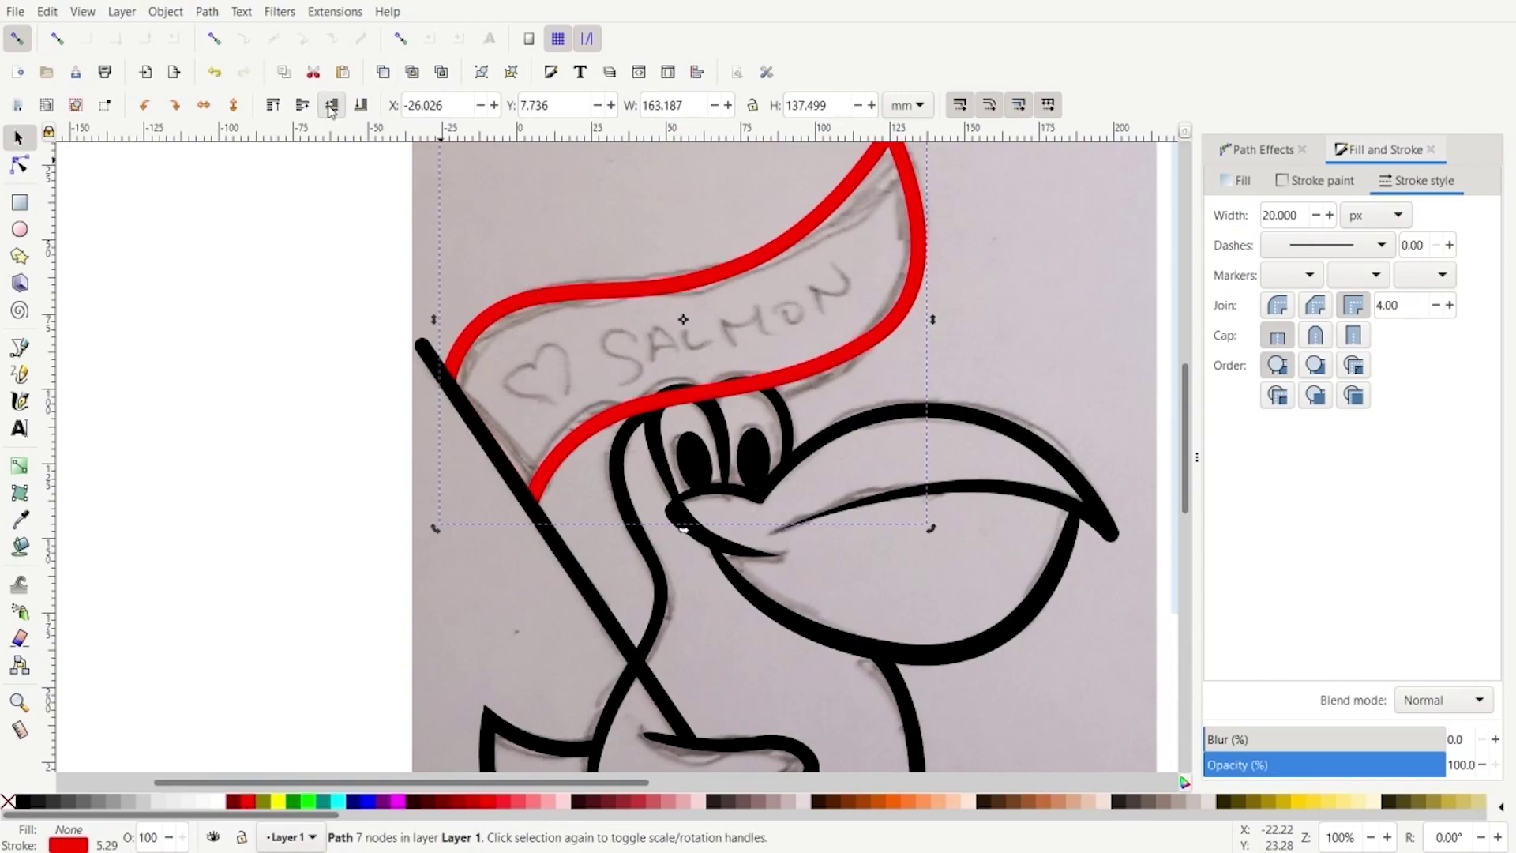
left_click(331, 106)
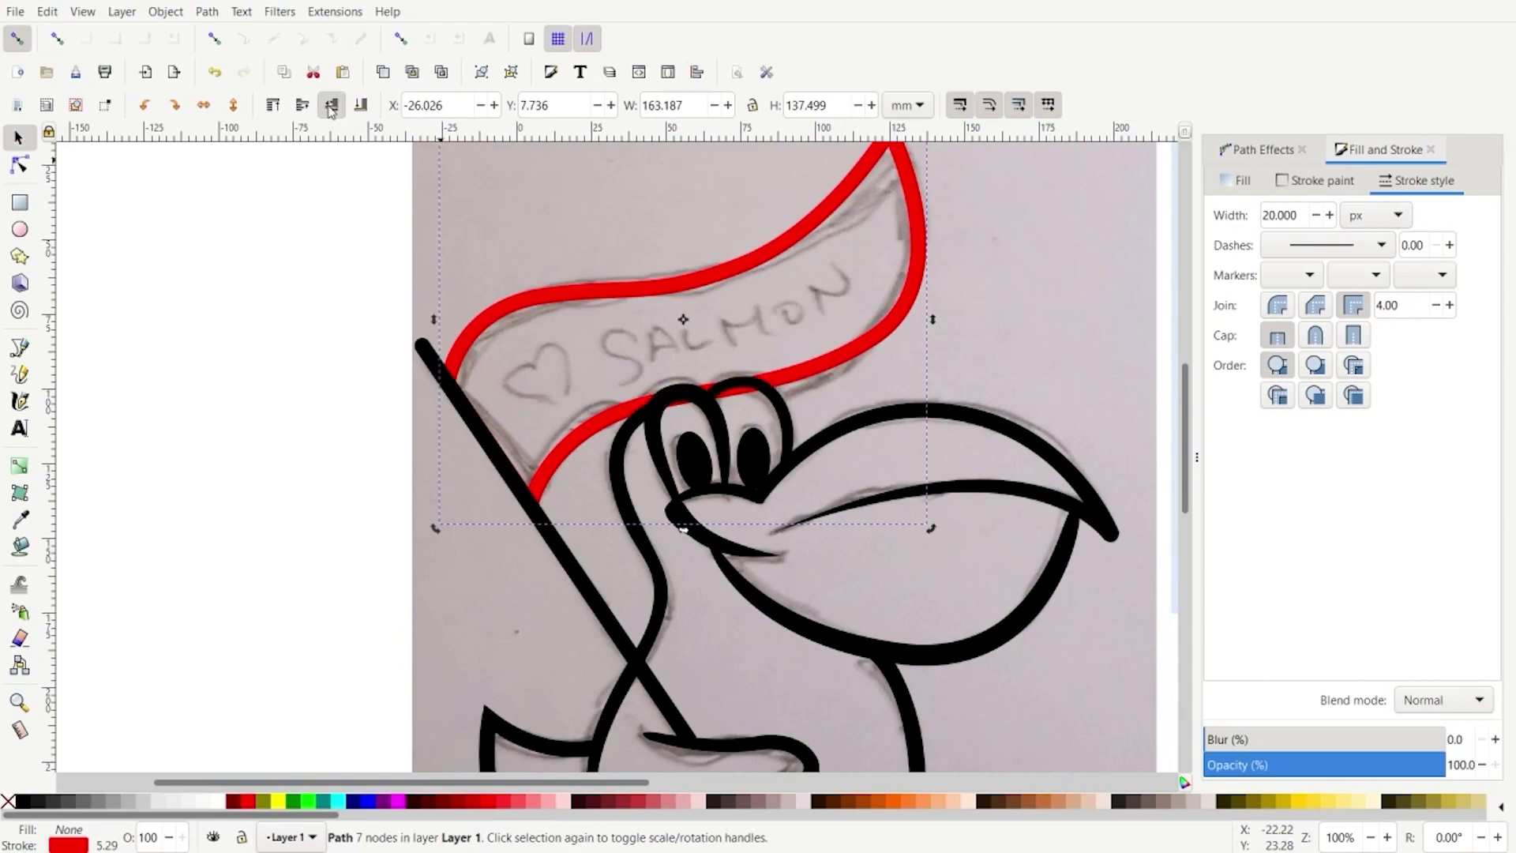
left_click(331, 106)
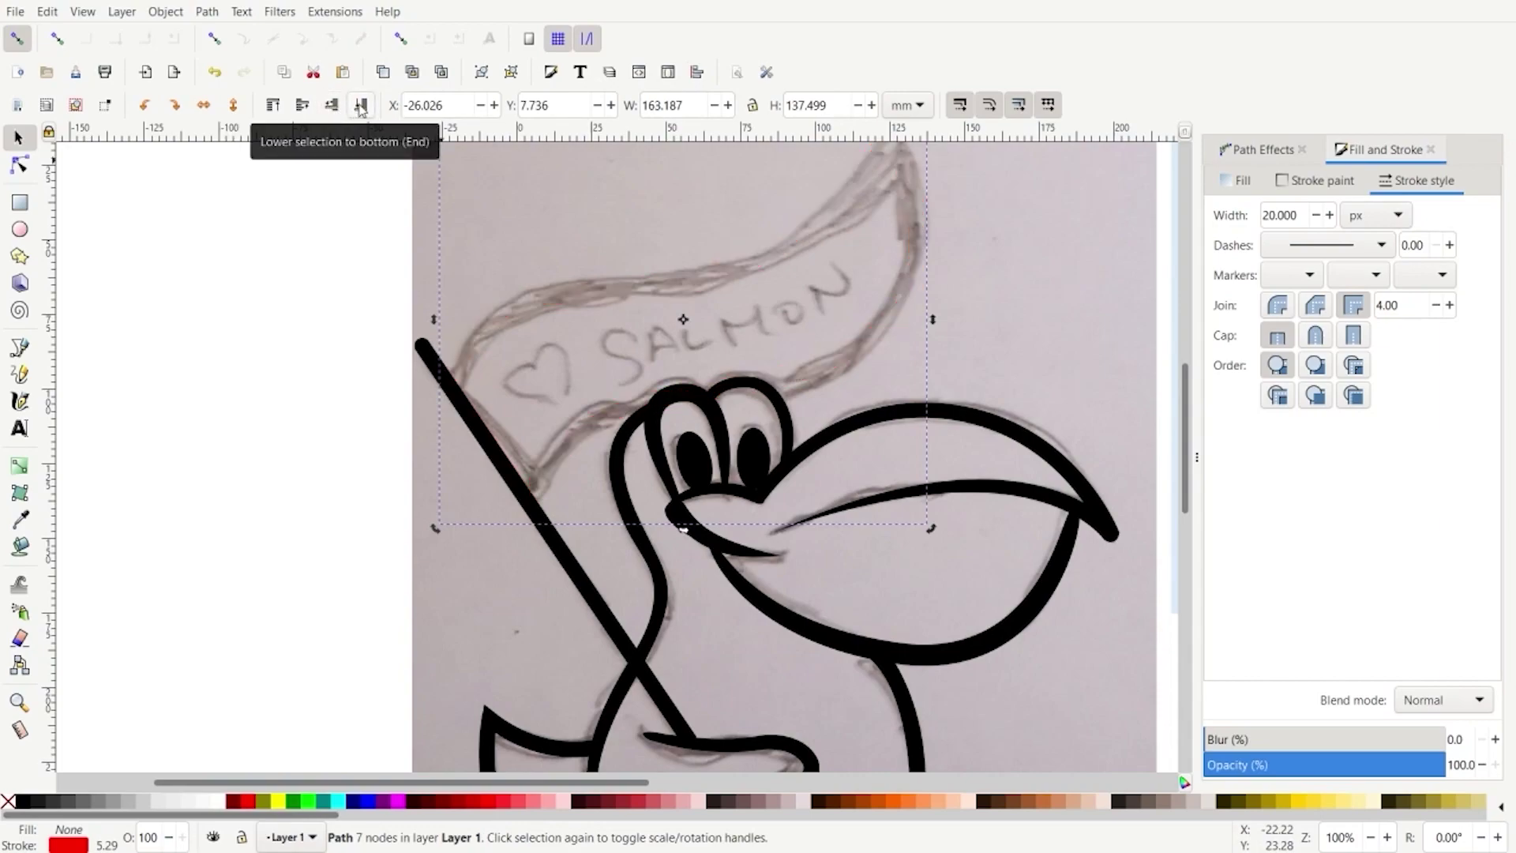
left_click(302, 105)
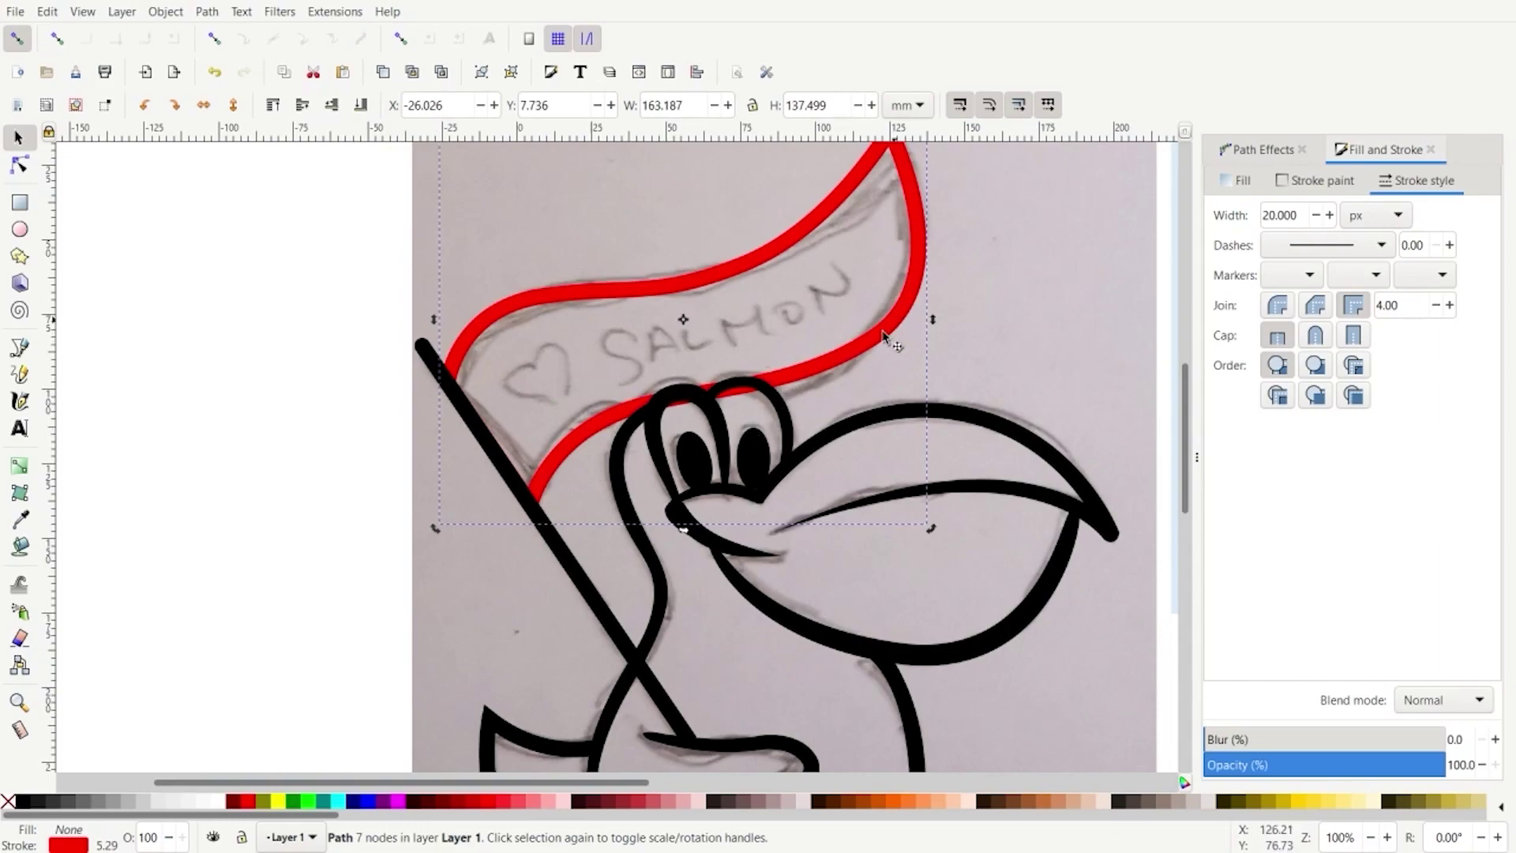
left_click(223, 439)
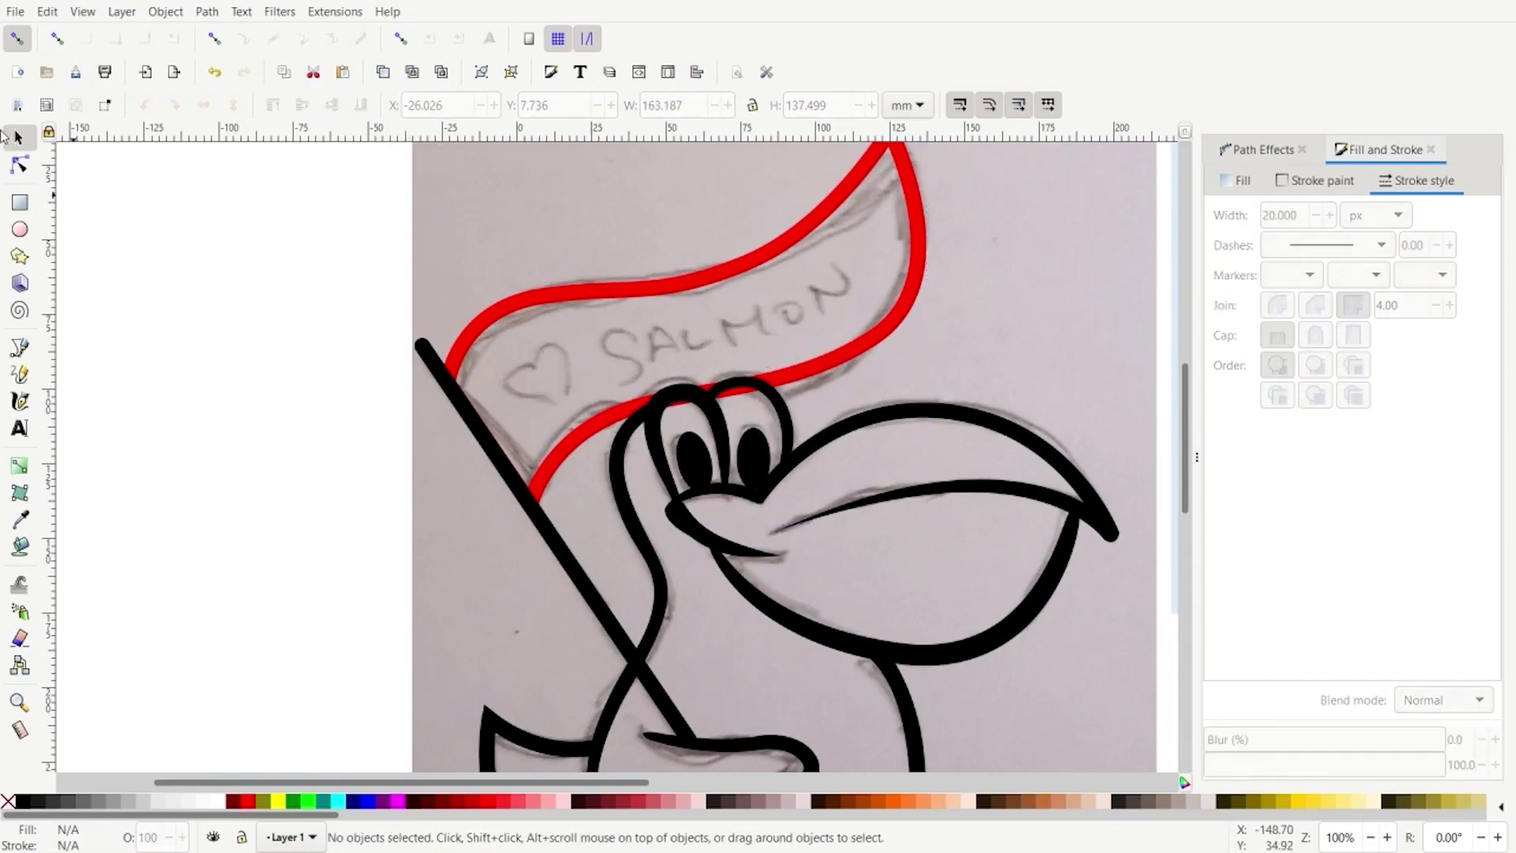
Trace the sketched heart on the flag with the Bezier tool, redrawing it after a first attempt
left_click(14, 351)
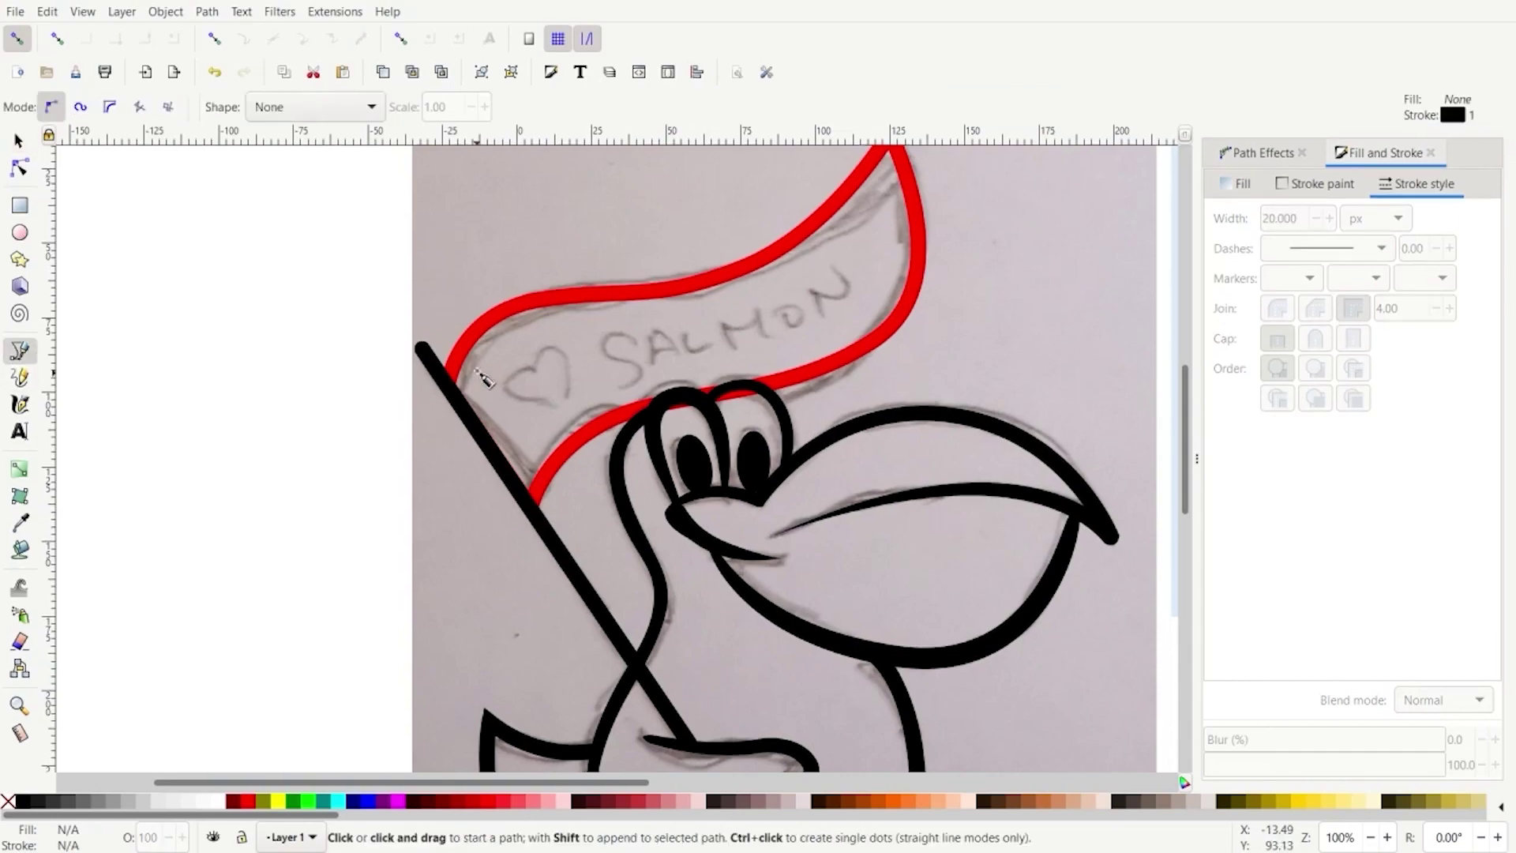
left_click(532, 371)
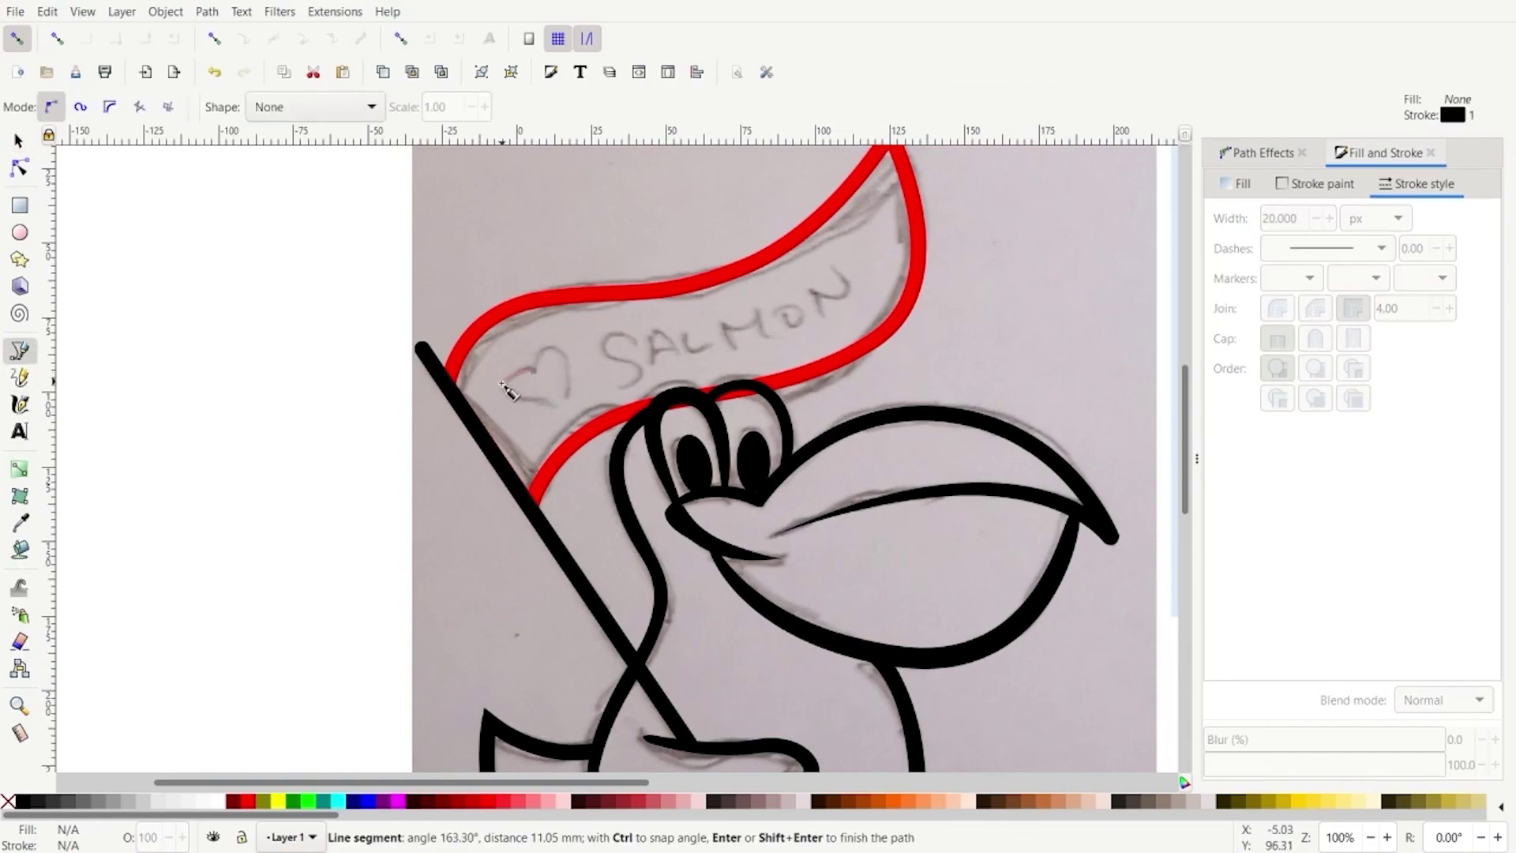
left_click_drag(499, 381, 496, 393)
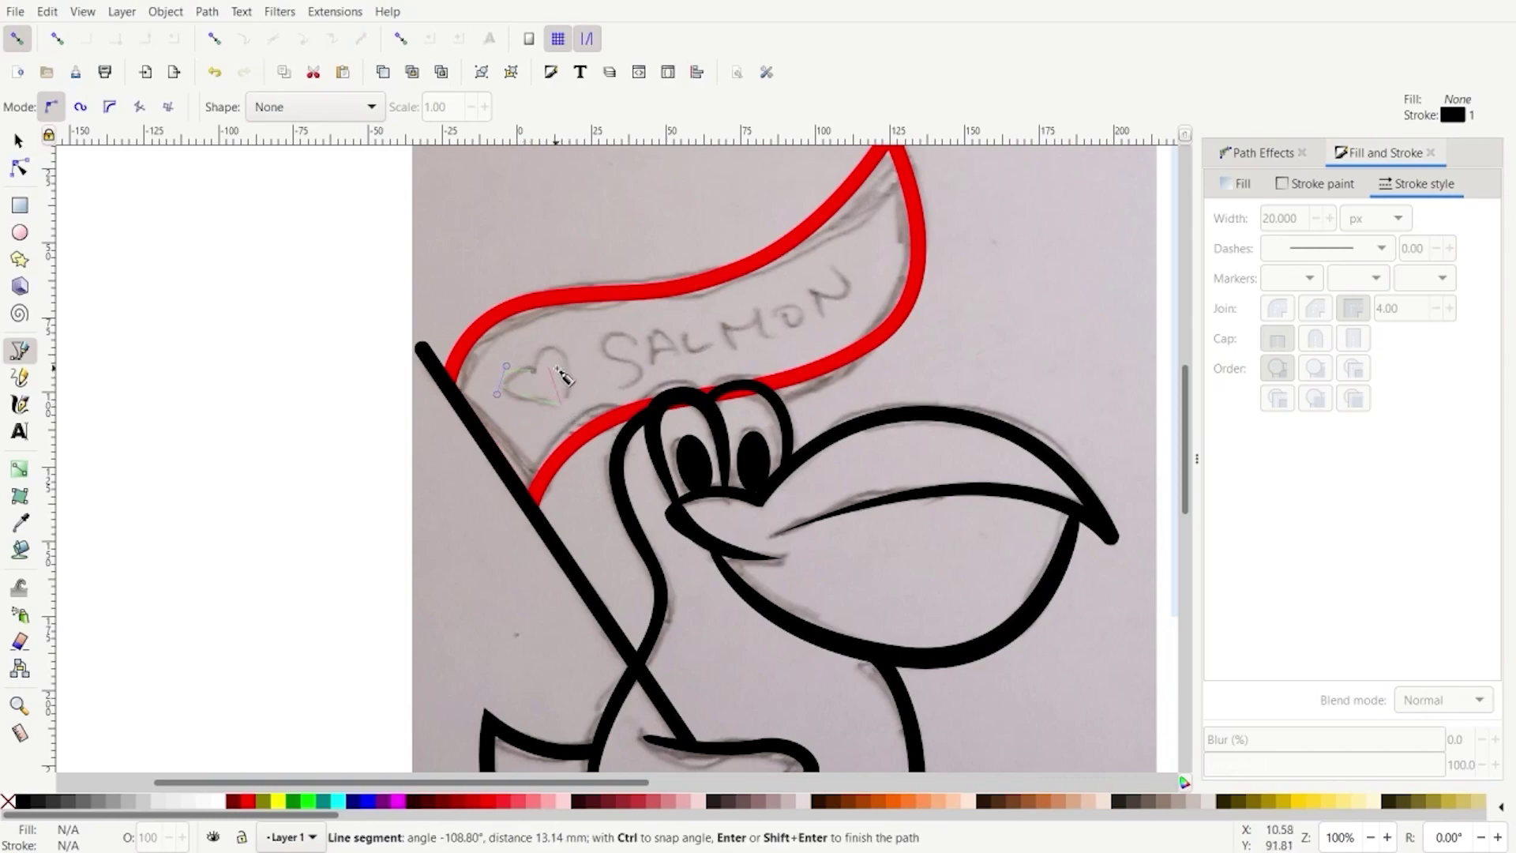
left_click_drag(535, 372, 486, 441)
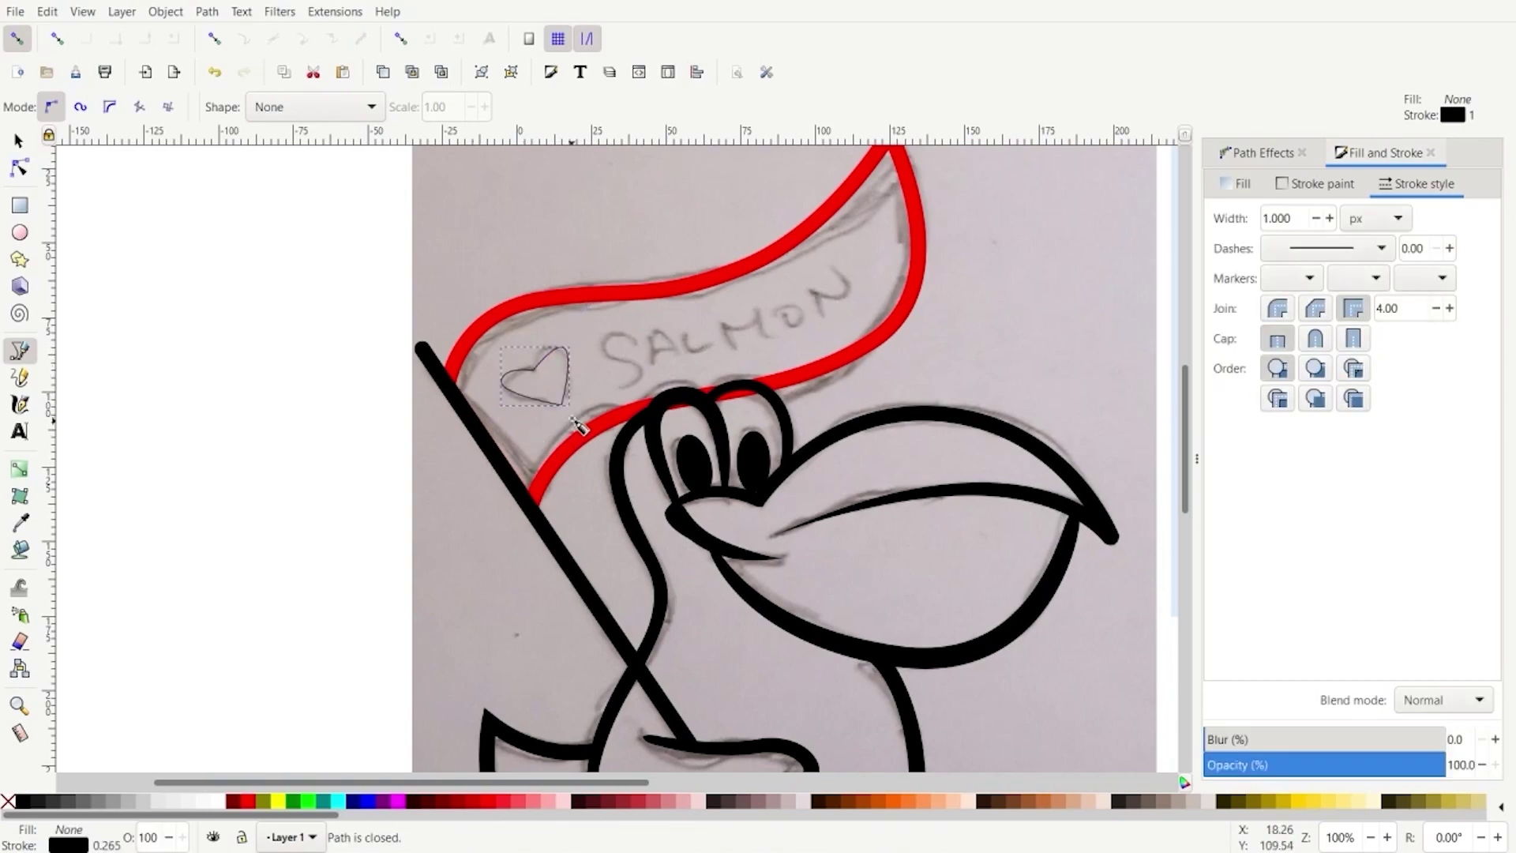
key("ctrl+z")
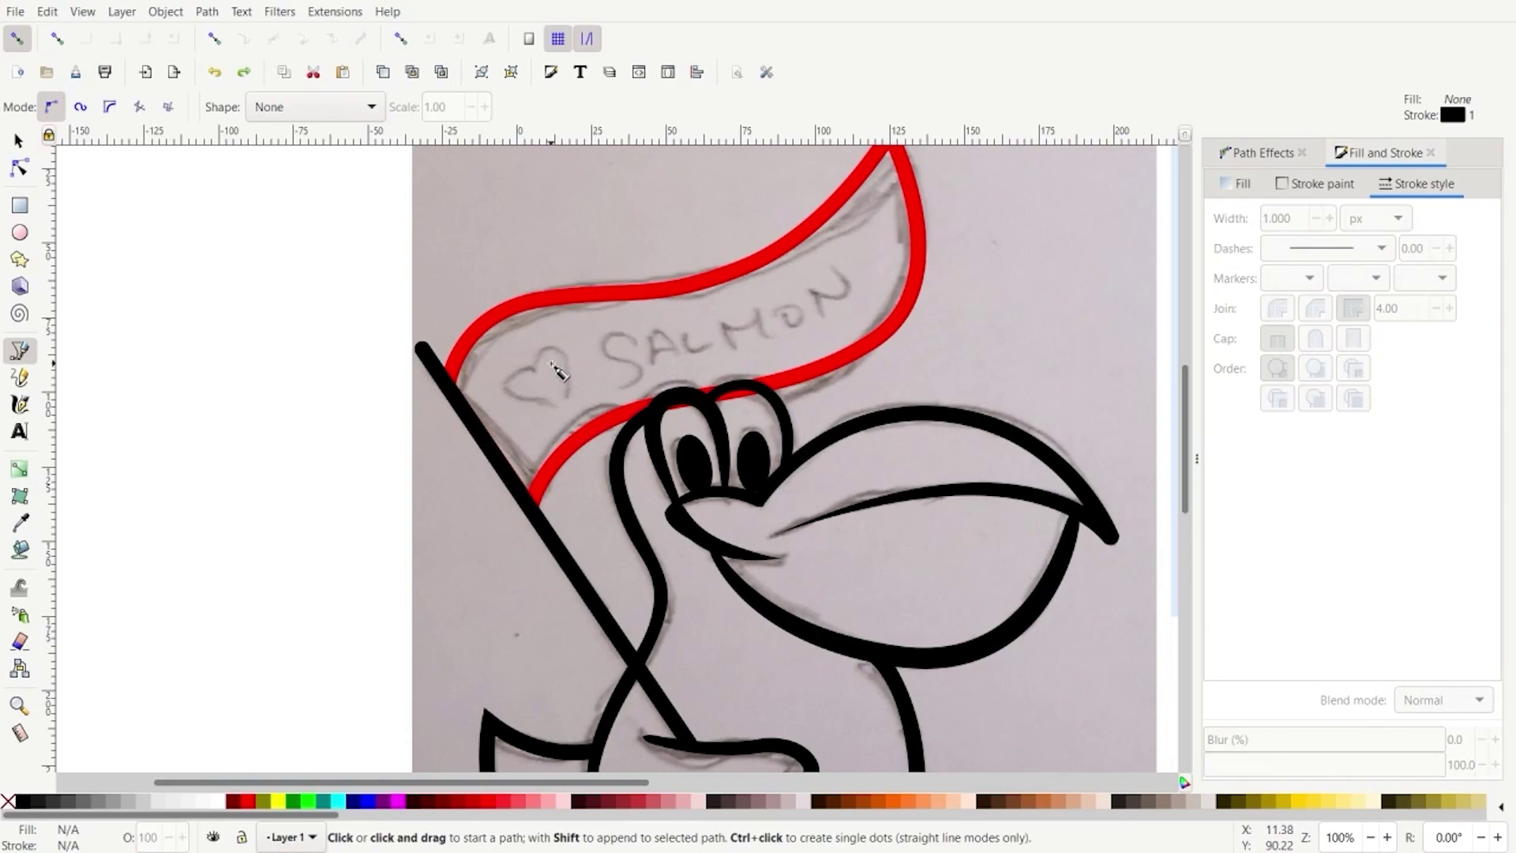
left_click(540, 381)
left_click_drag(512, 382, 499, 395)
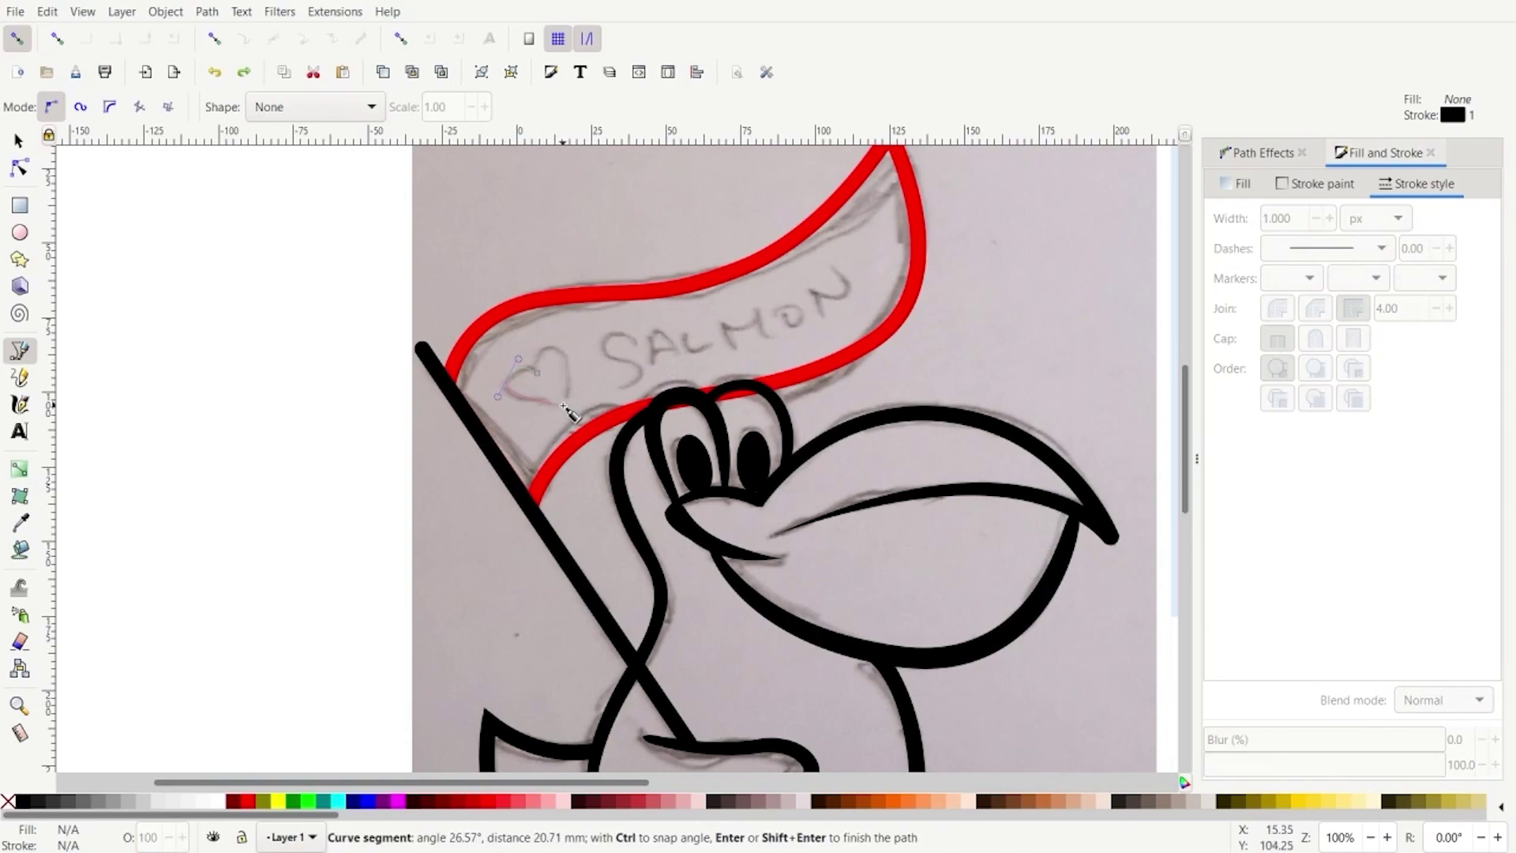
left_click(563, 406)
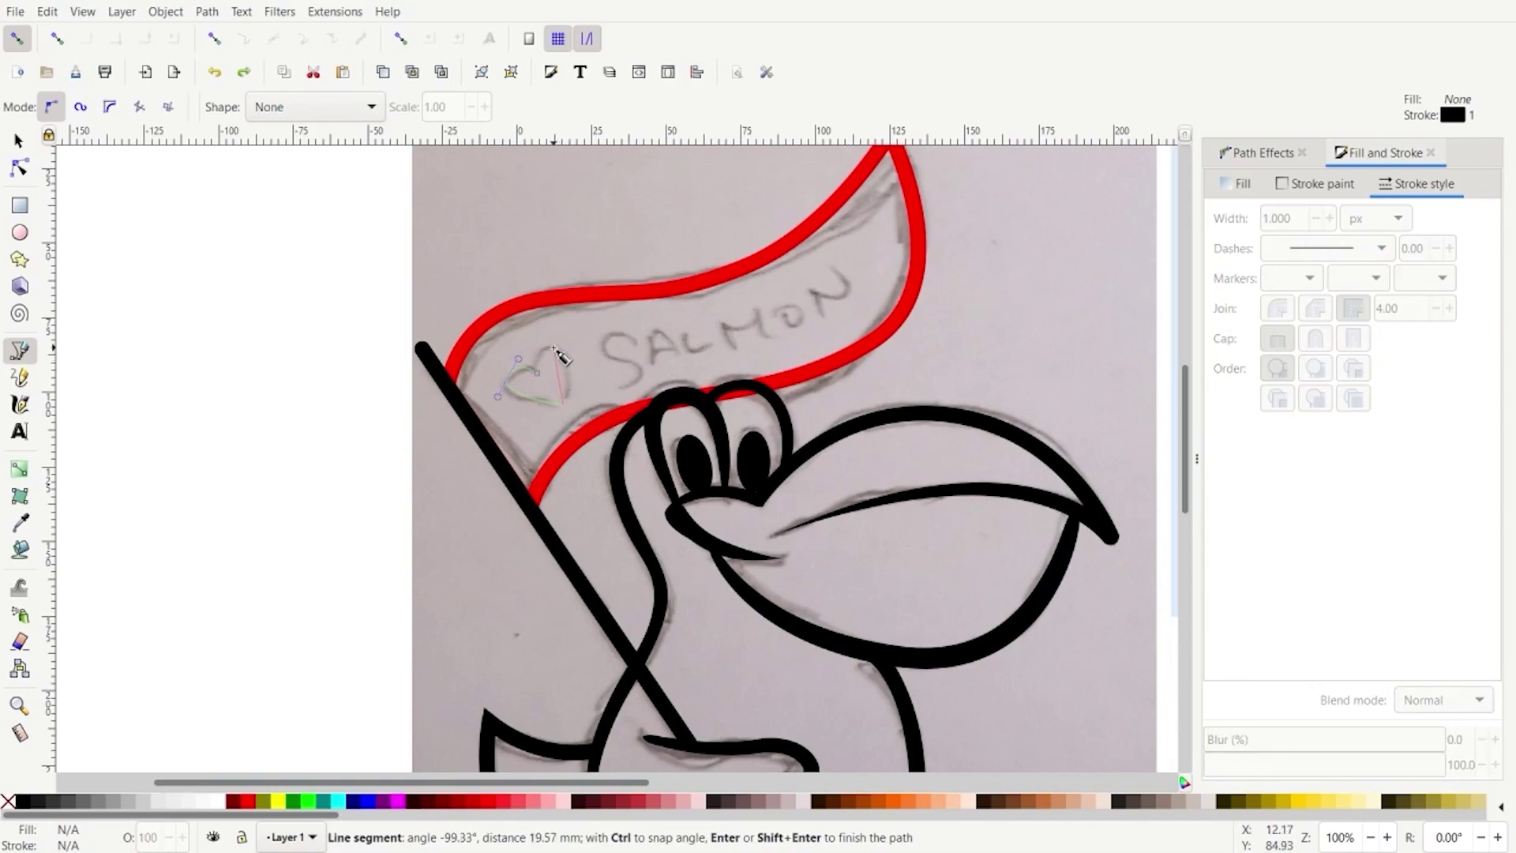
left_click_drag(553, 348, 527, 352)
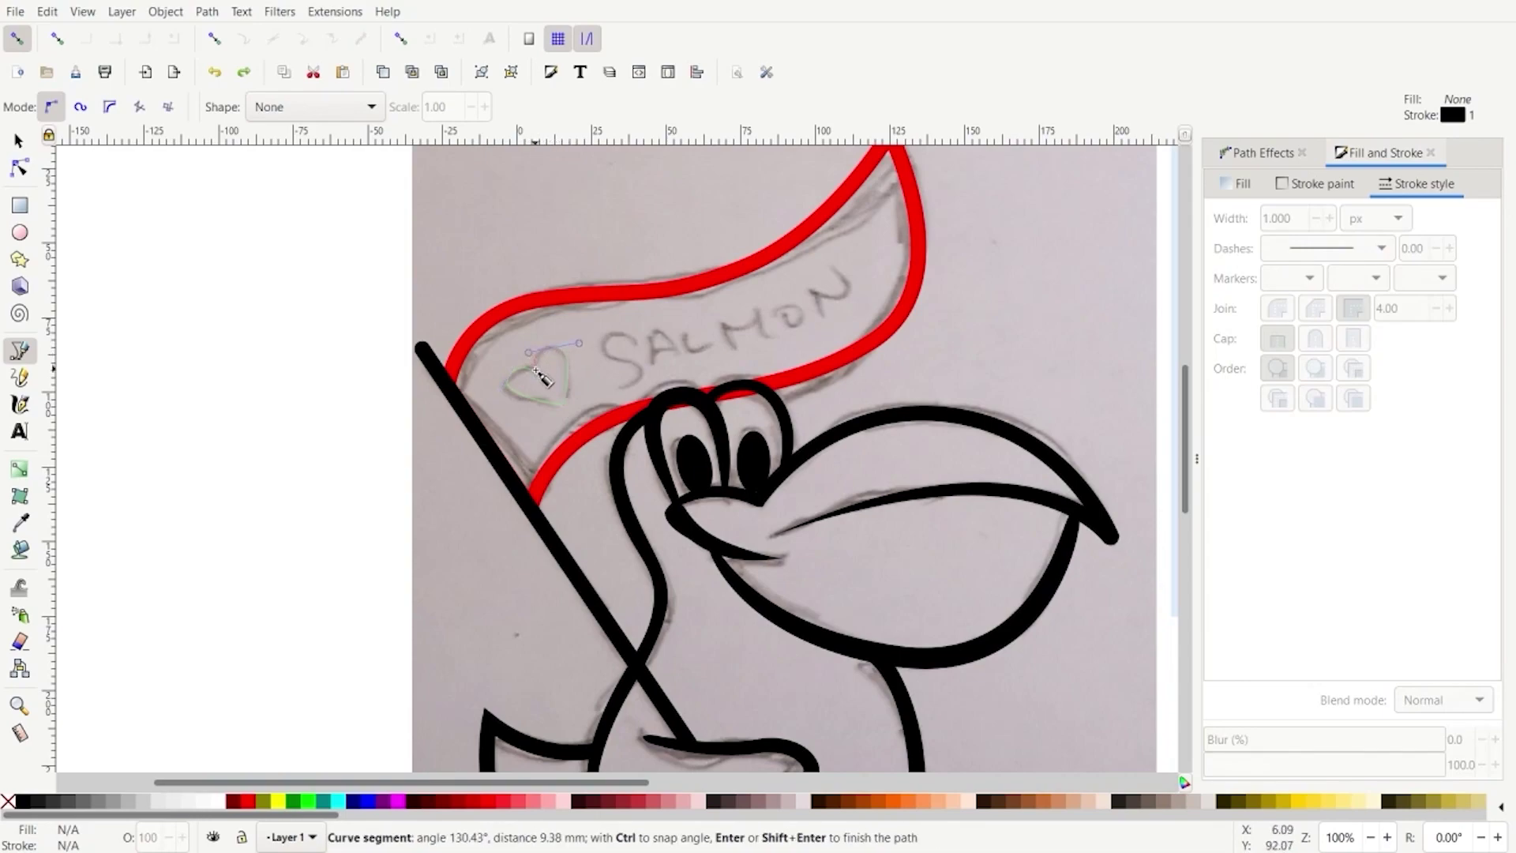
left_click(538, 375)
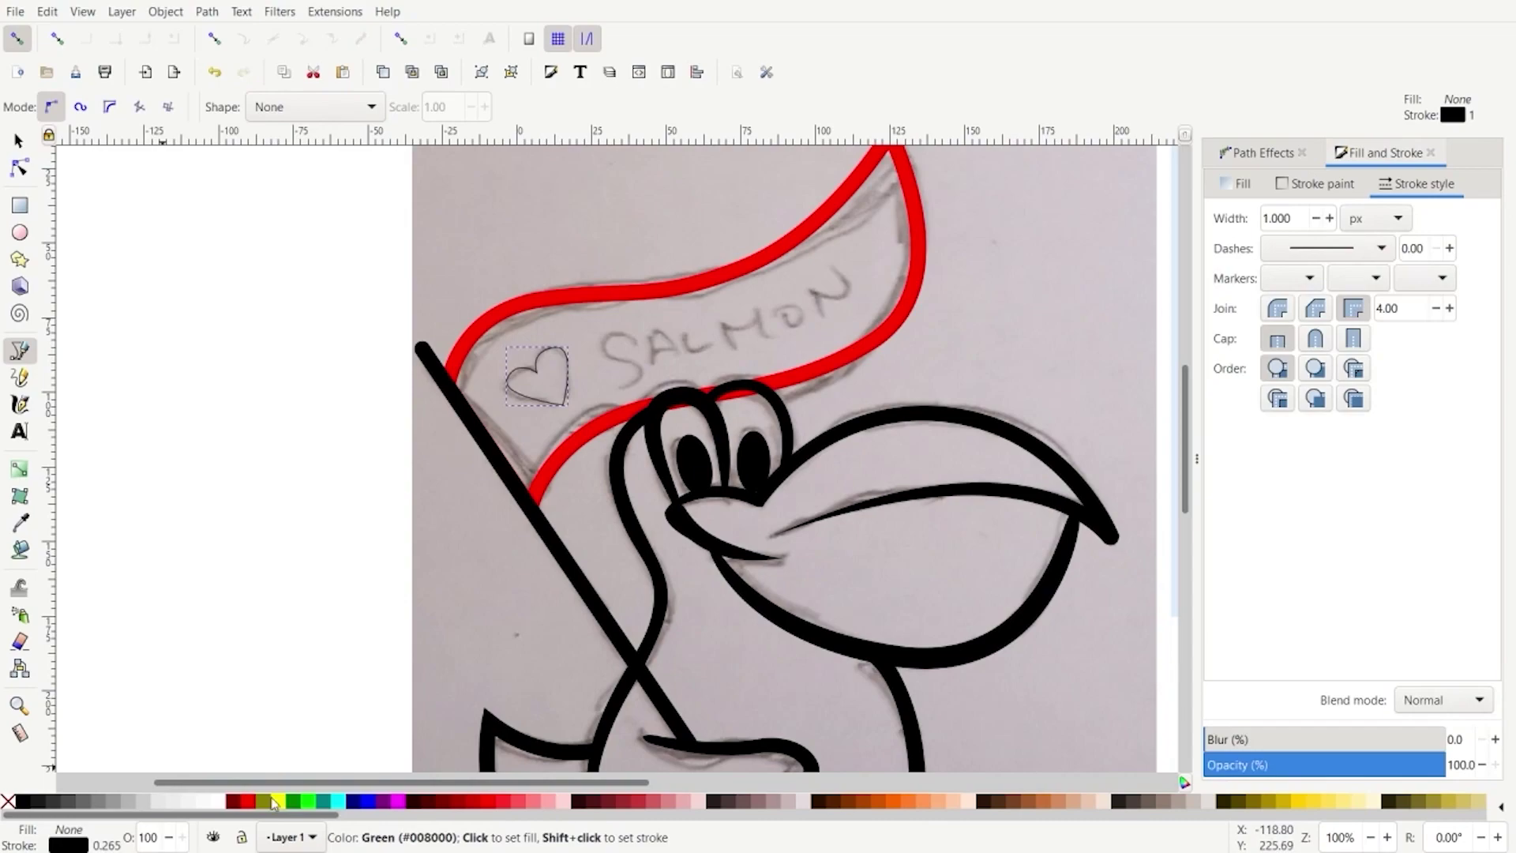
Give the heart a solid black fill with no stroke and refine its top node
left_click(22, 801)
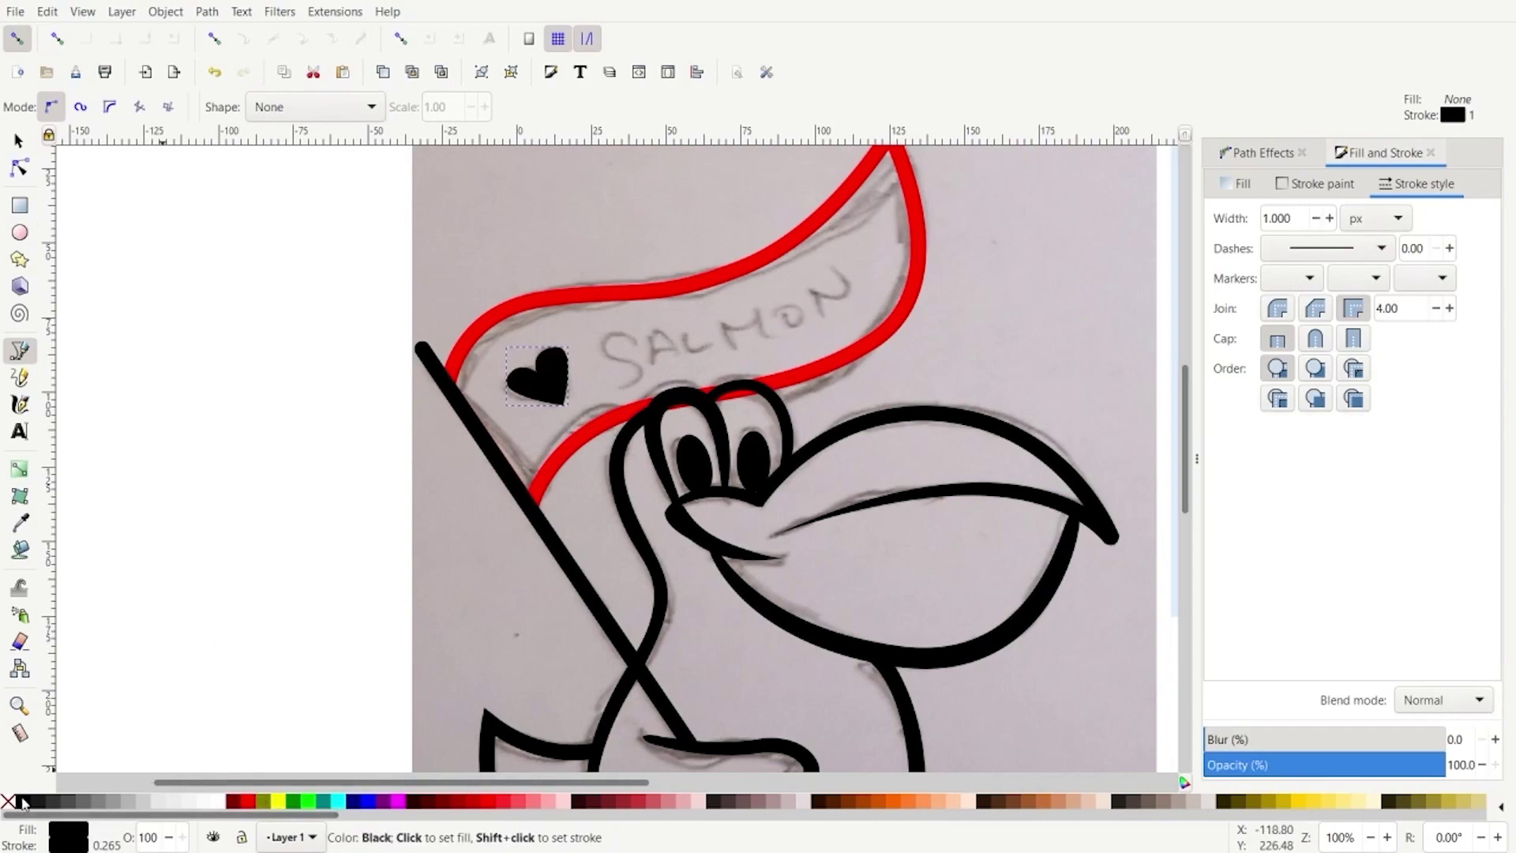
left_click(10, 803, "shift")
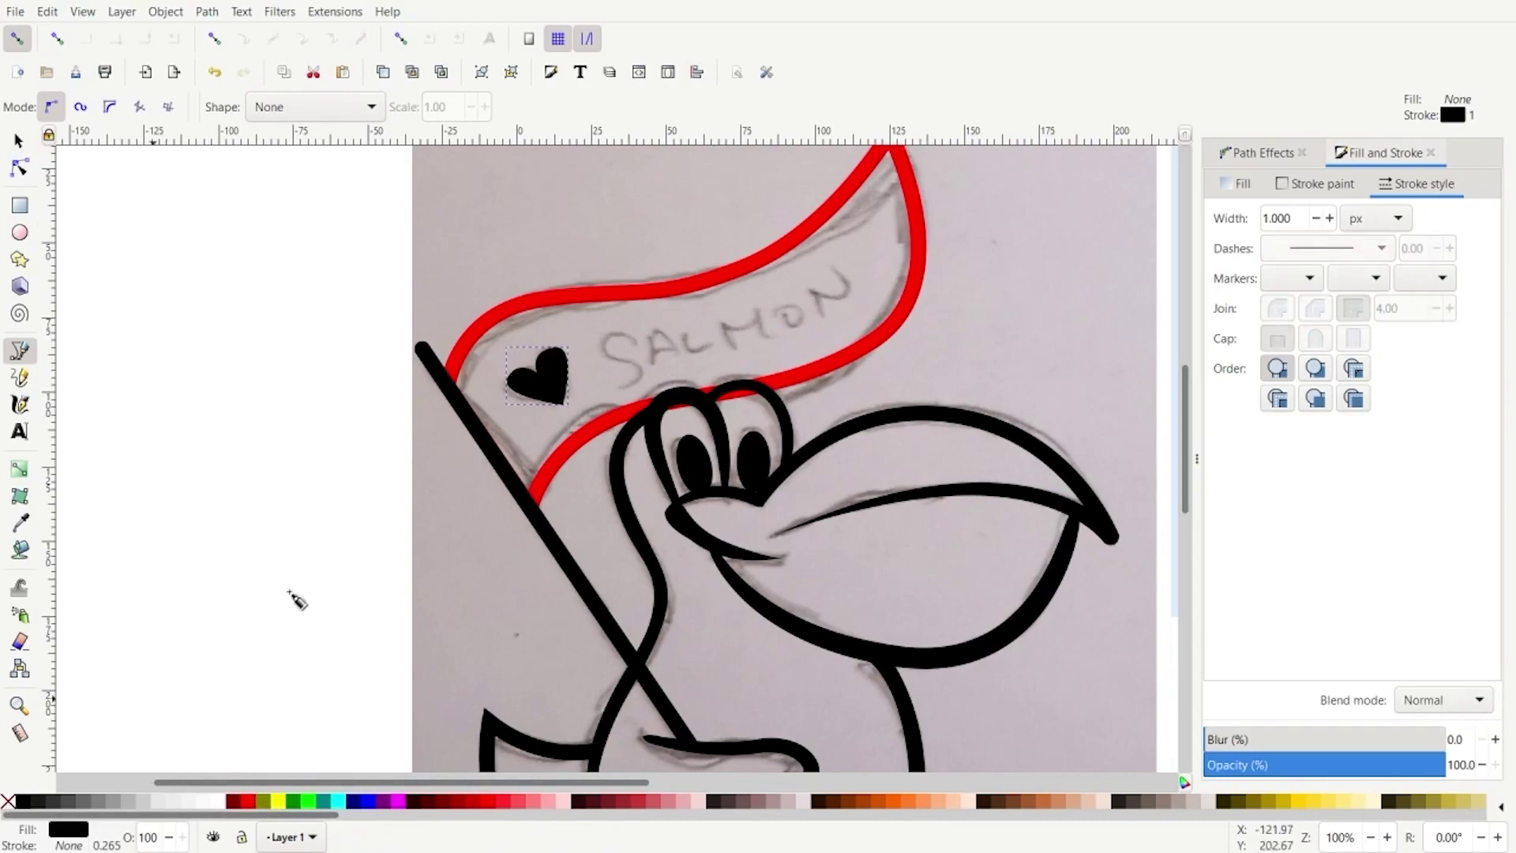
key("n")
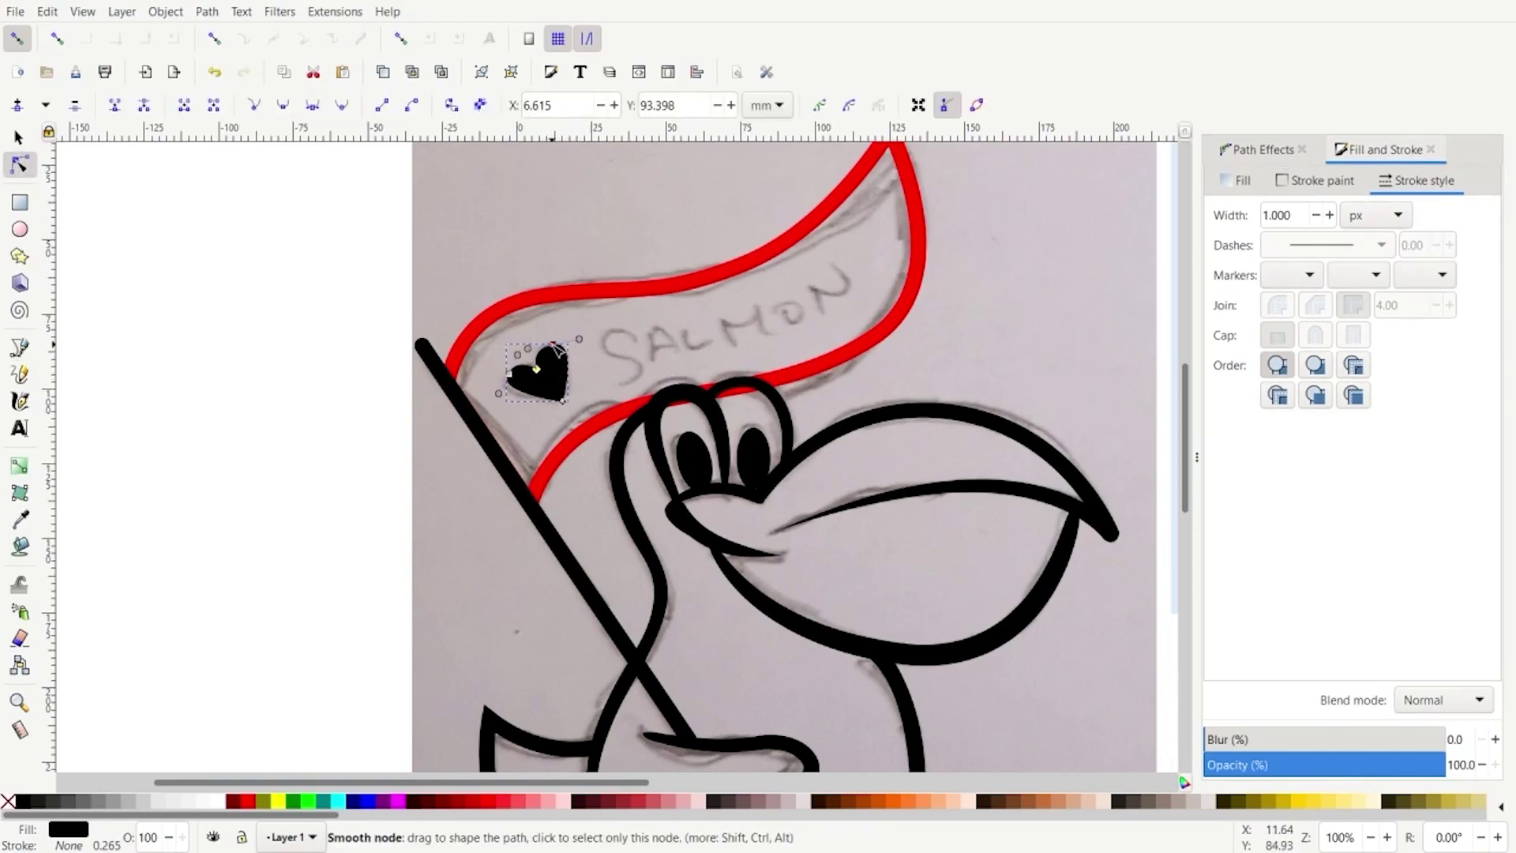
left_click_drag(553, 345, 555, 348)
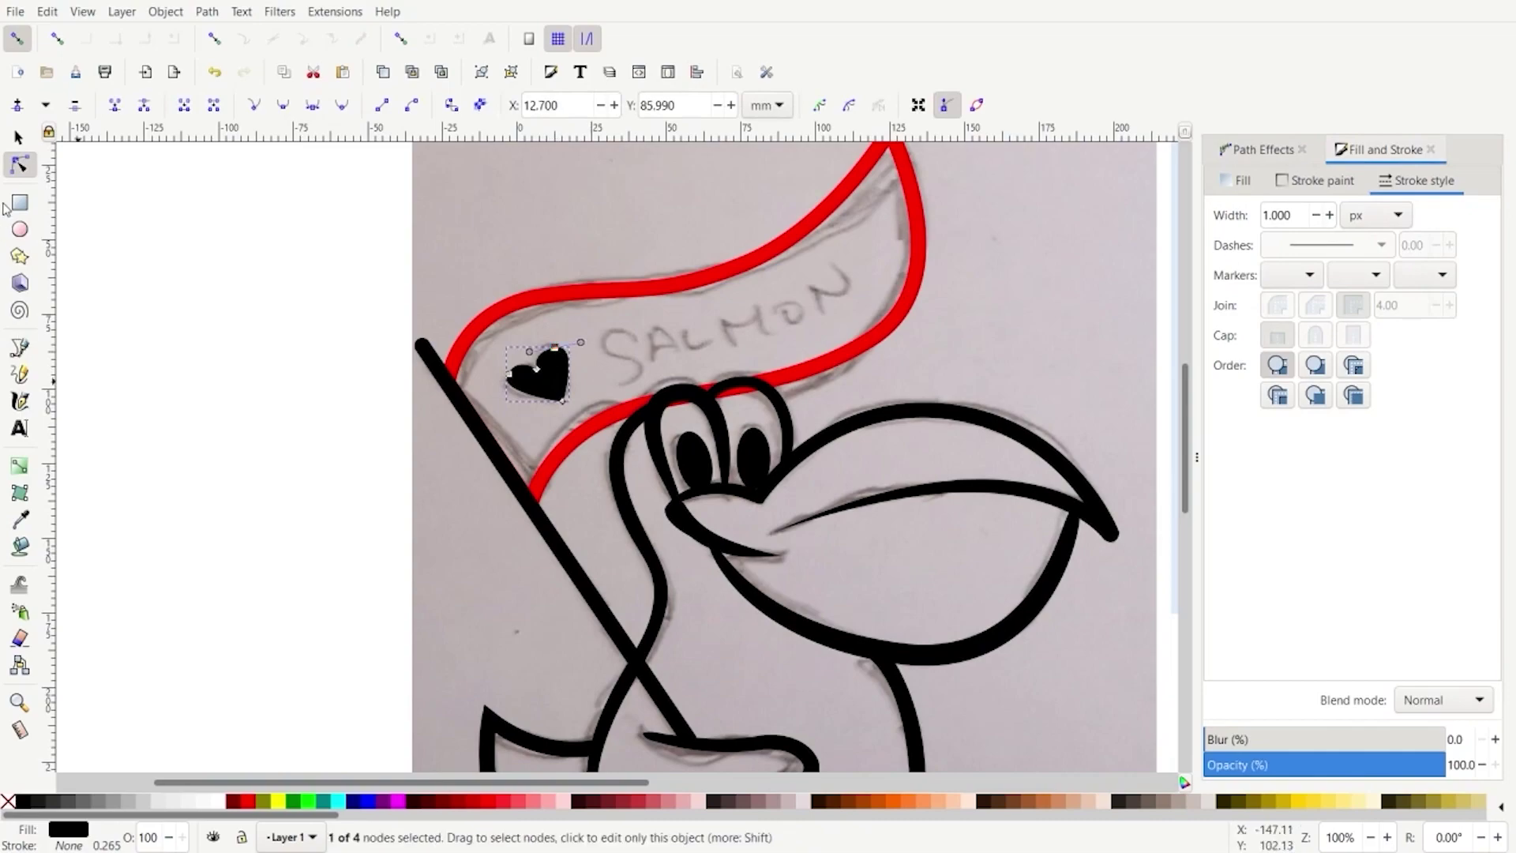
left_click(20, 429)
Type the word SALMON on the blank canvas
left_click(184, 450)
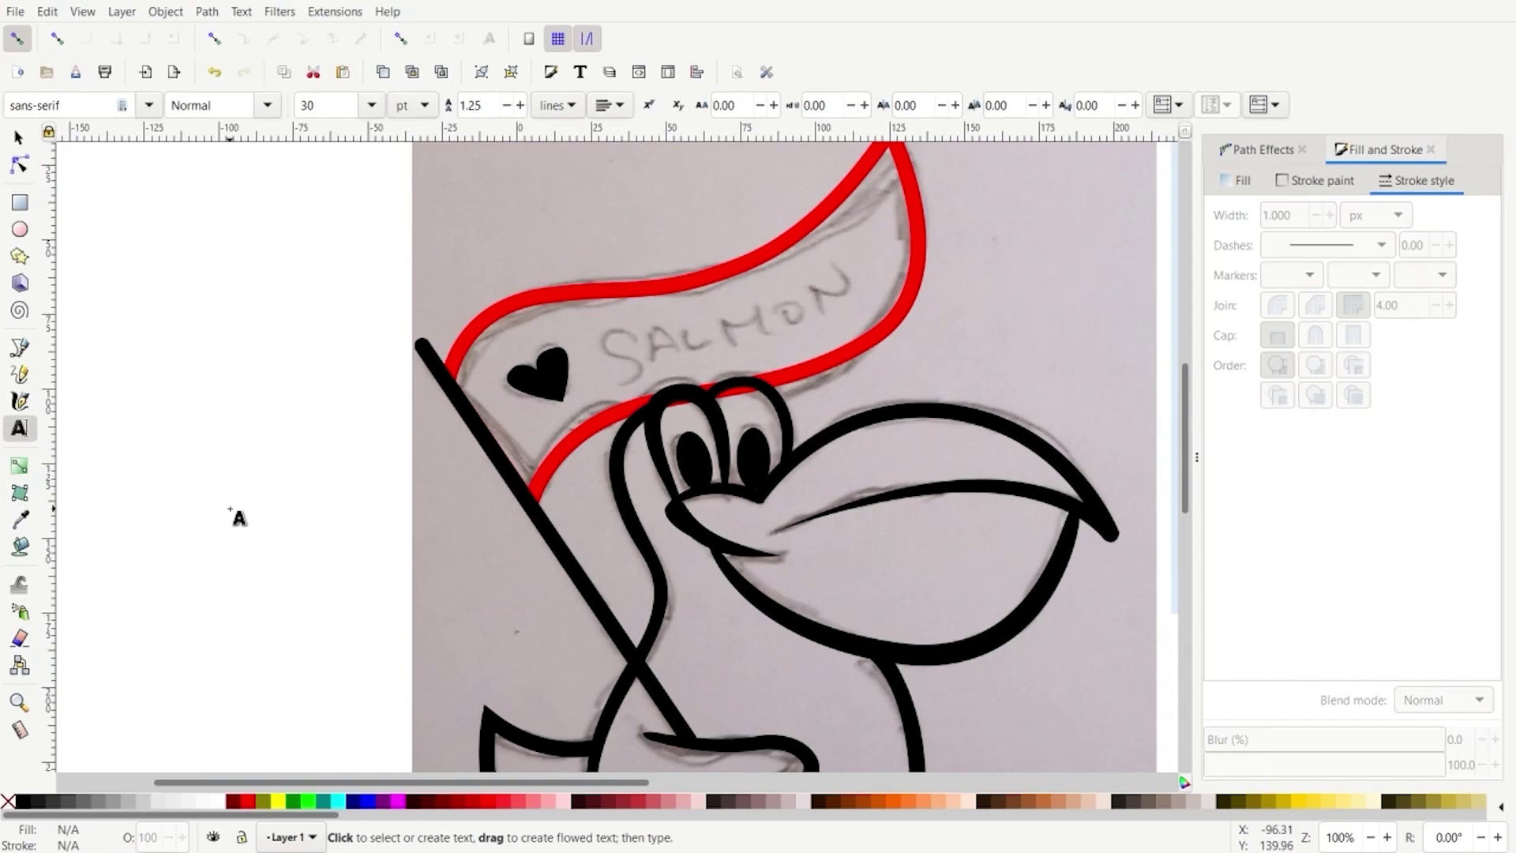
type("SALMON")
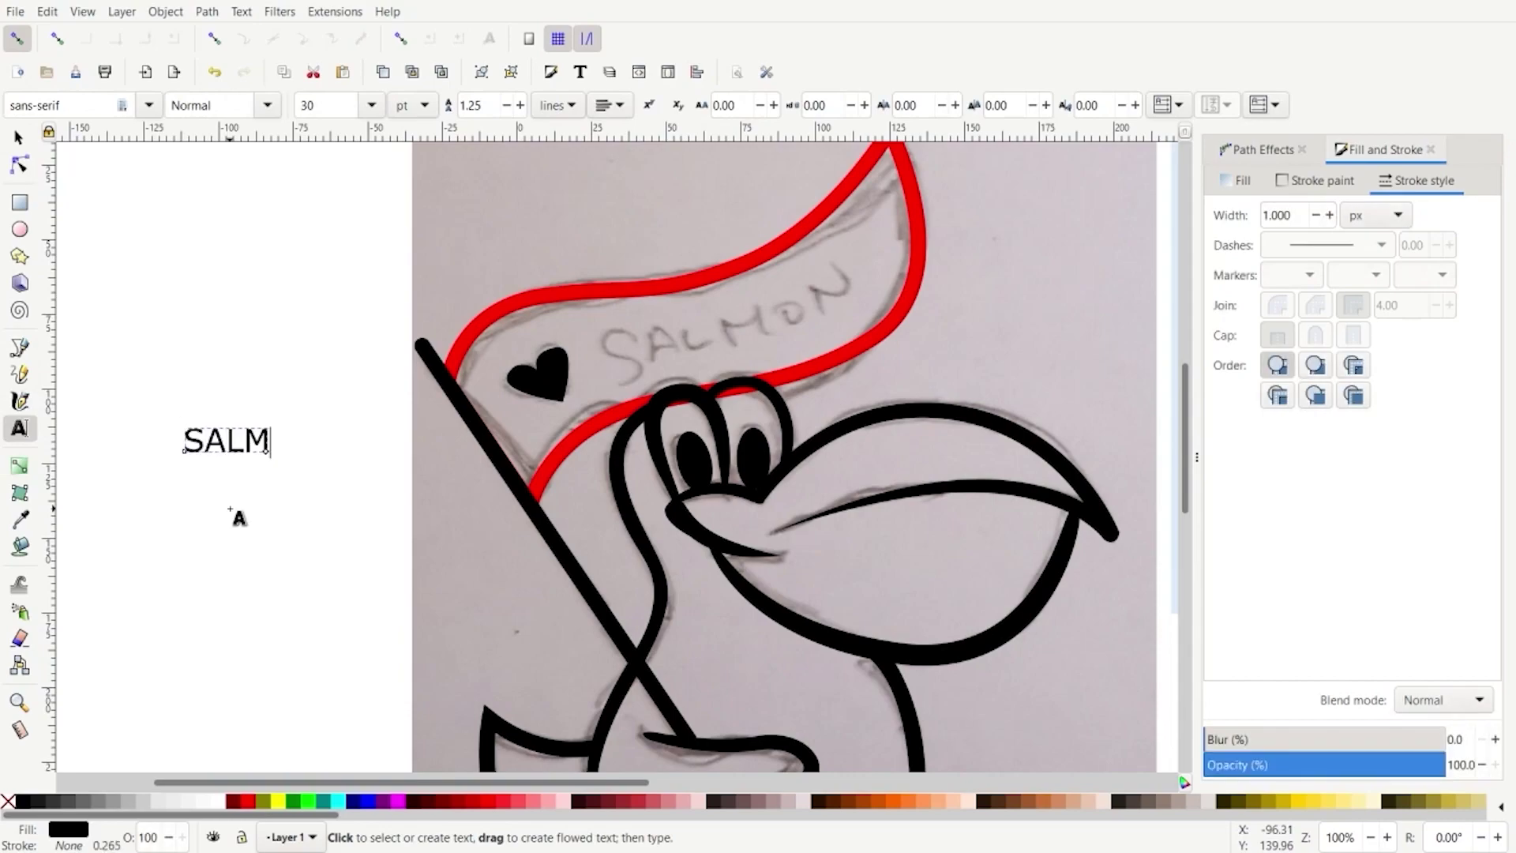
left_click(19, 139)
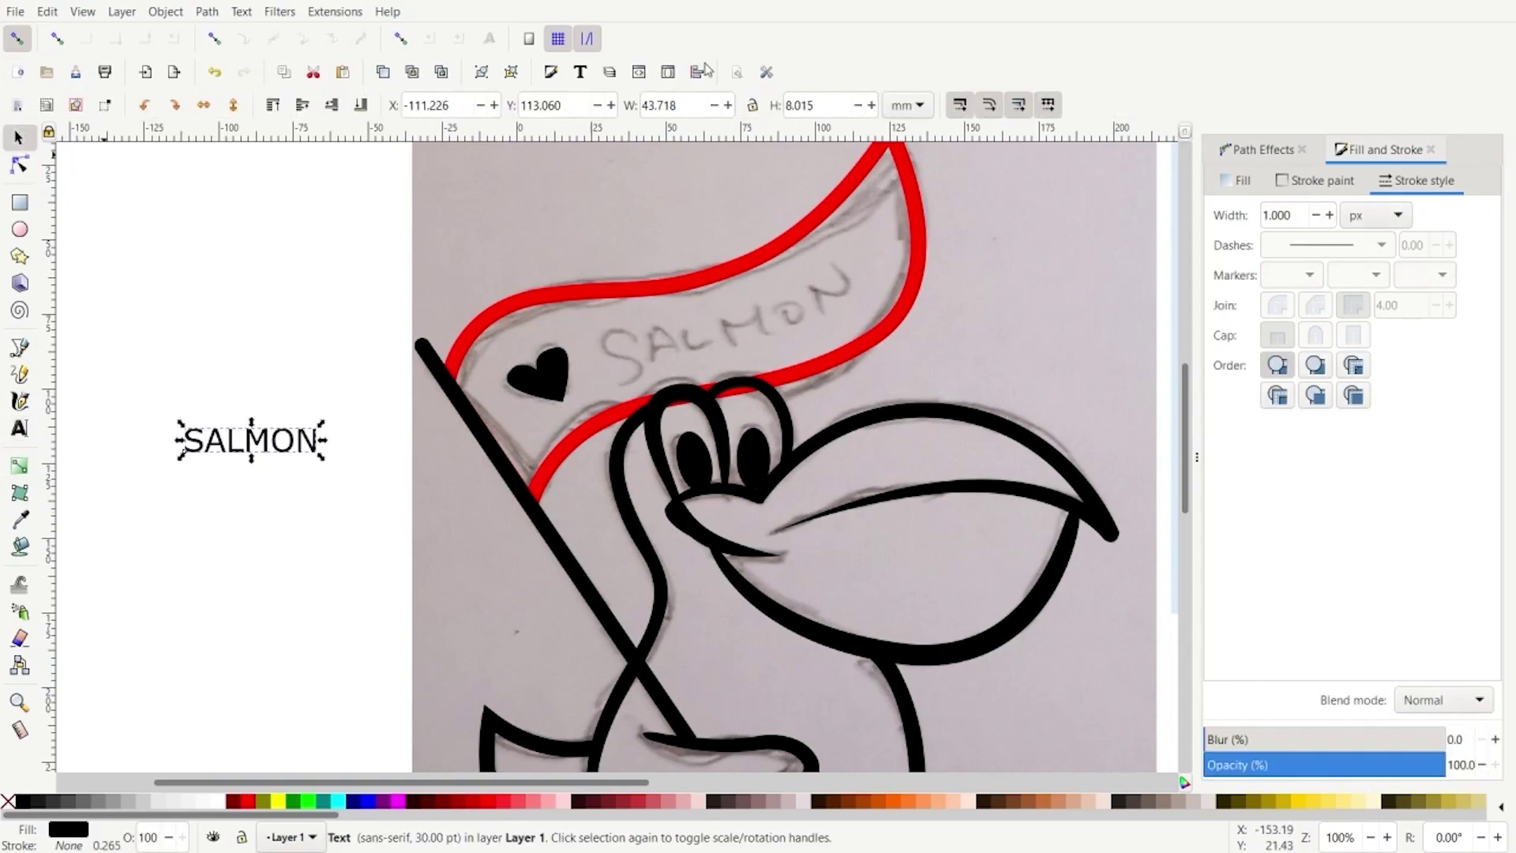
Set SALMON in the Katahdin Round font and enlarge it to about 114 mm wide
left_click(580, 73)
left_click(1206, 354)
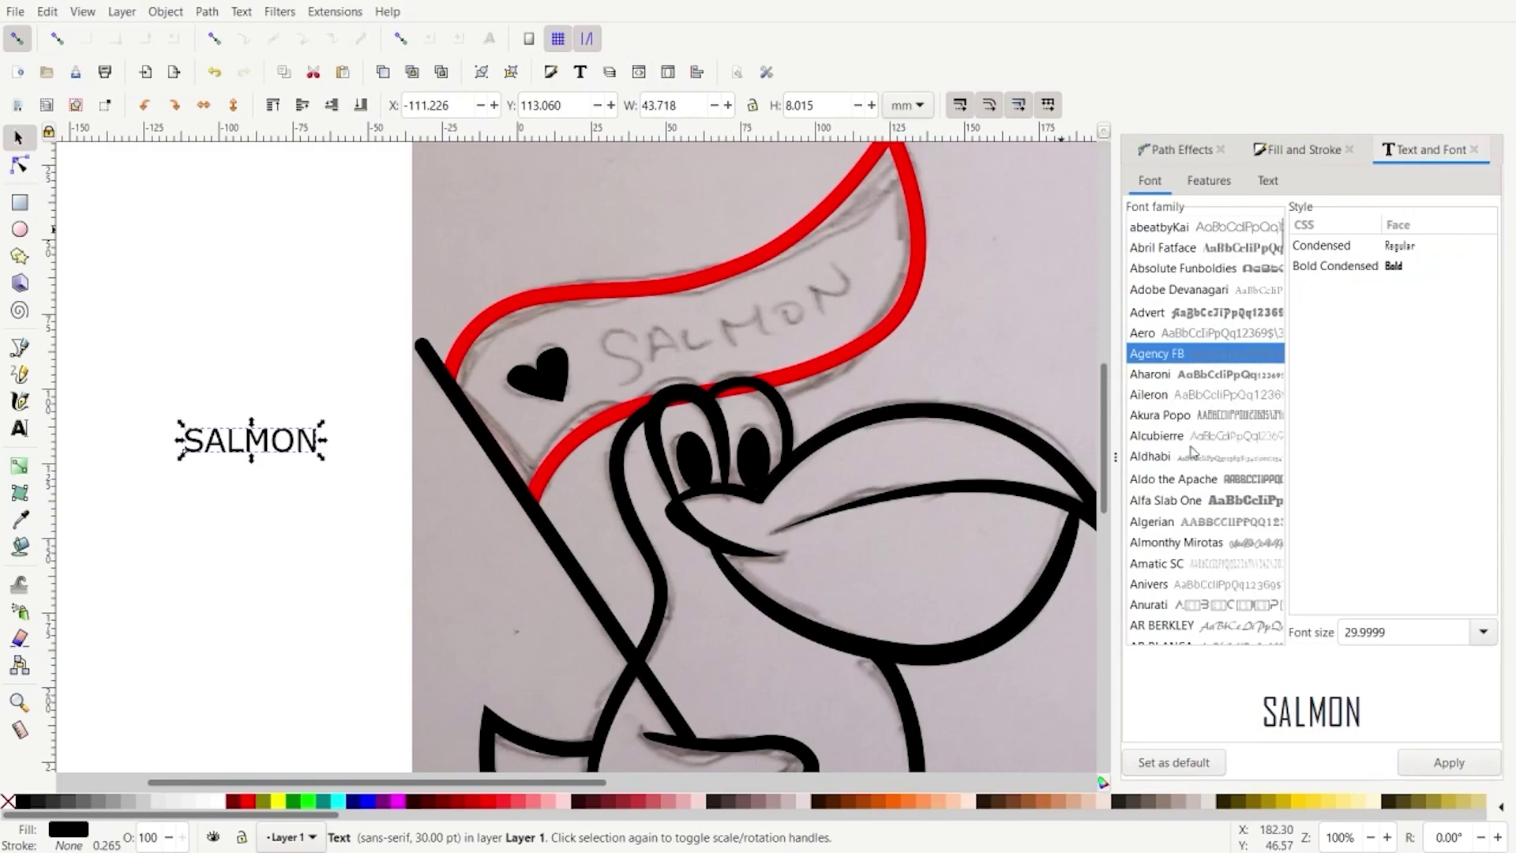
scroll(1200, 451, "down", 10)
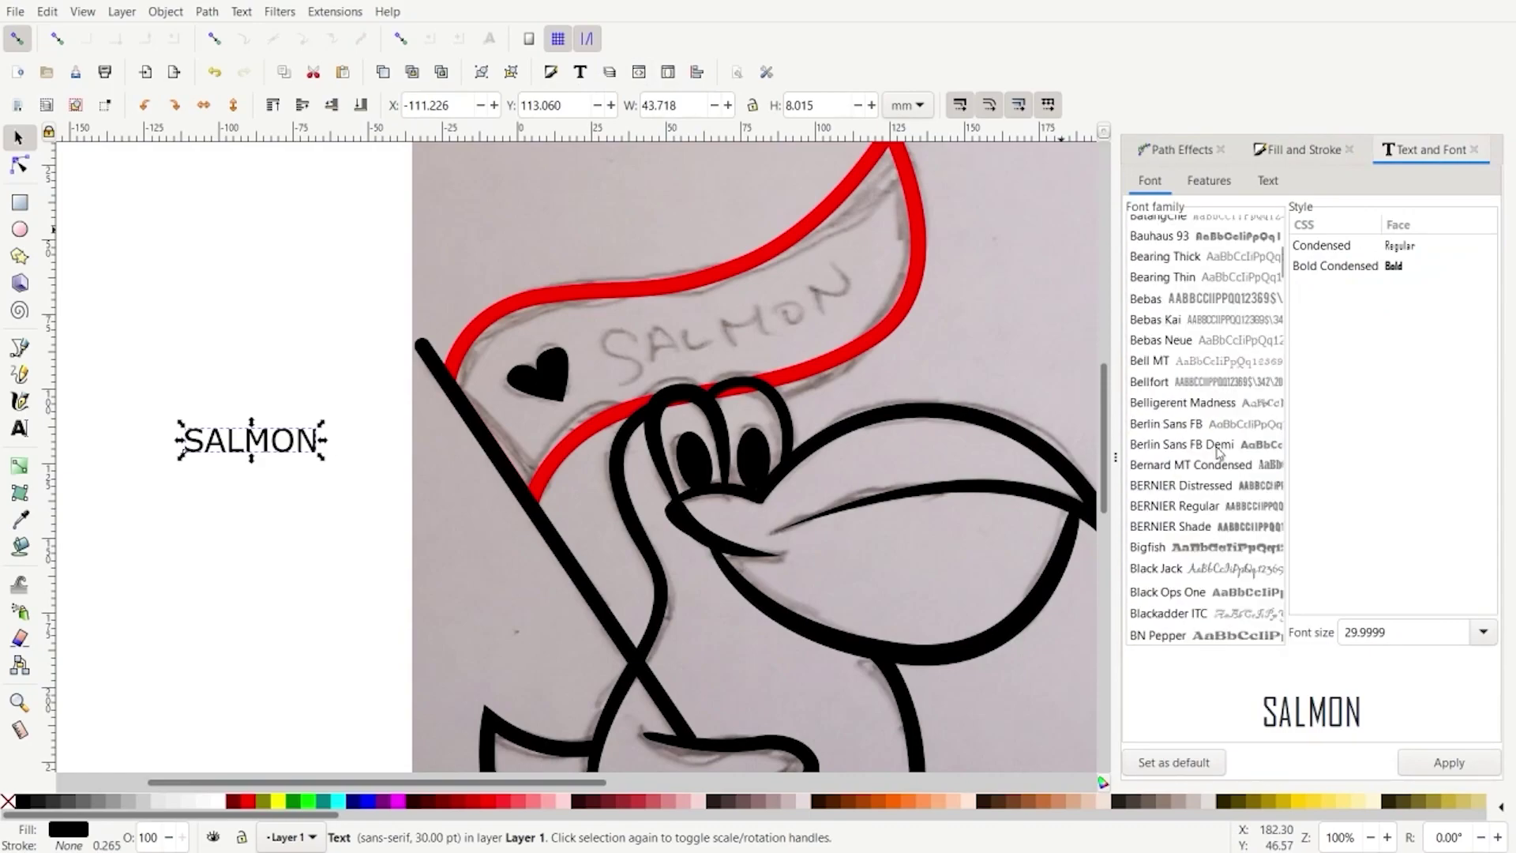
scroll(1219, 452, "up", 11)
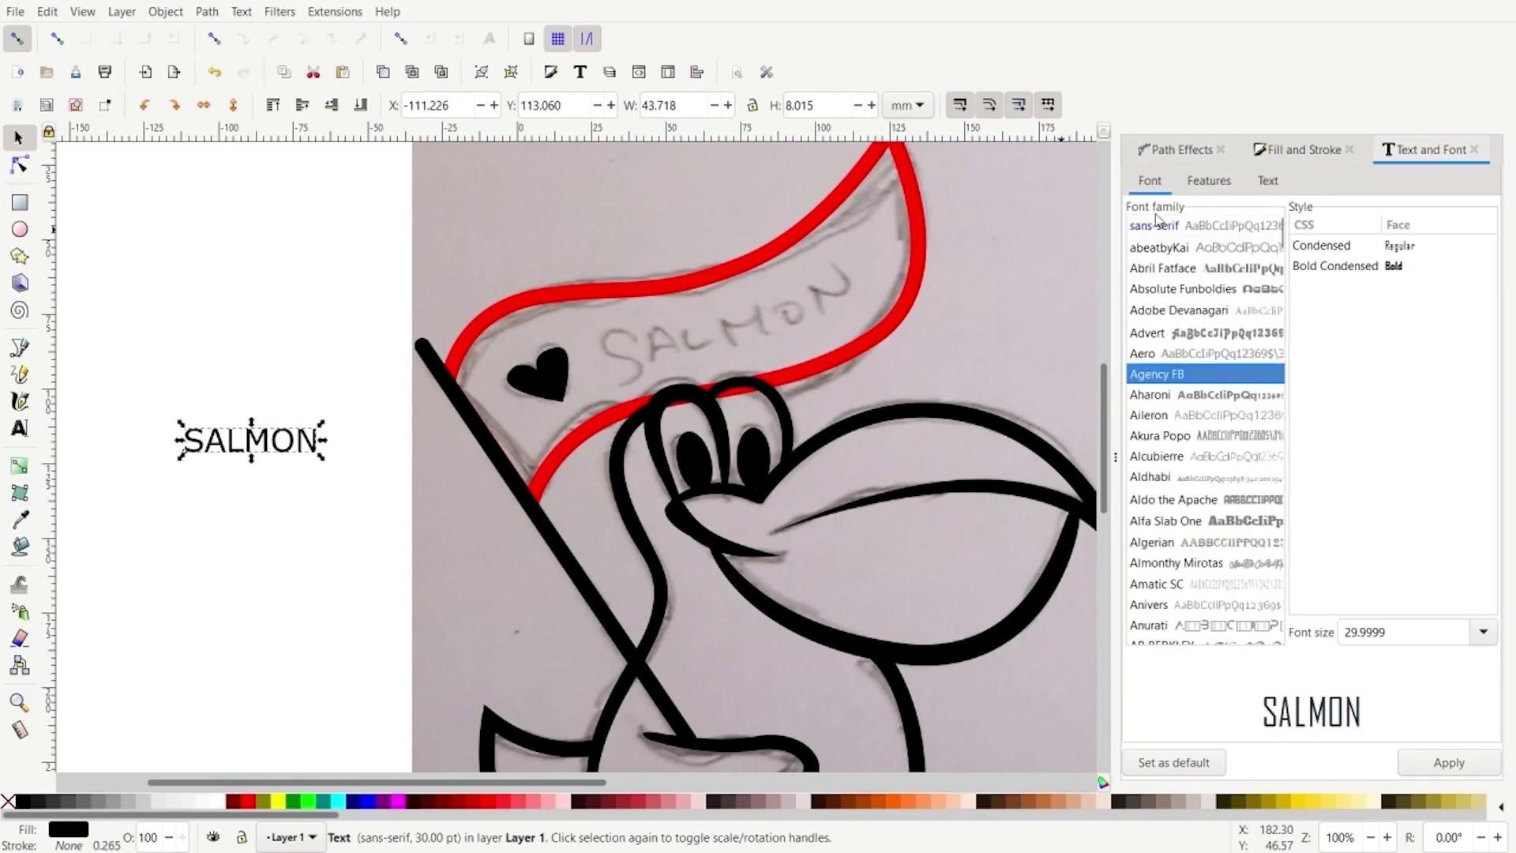
scroll(1157, 379, "down", 12)
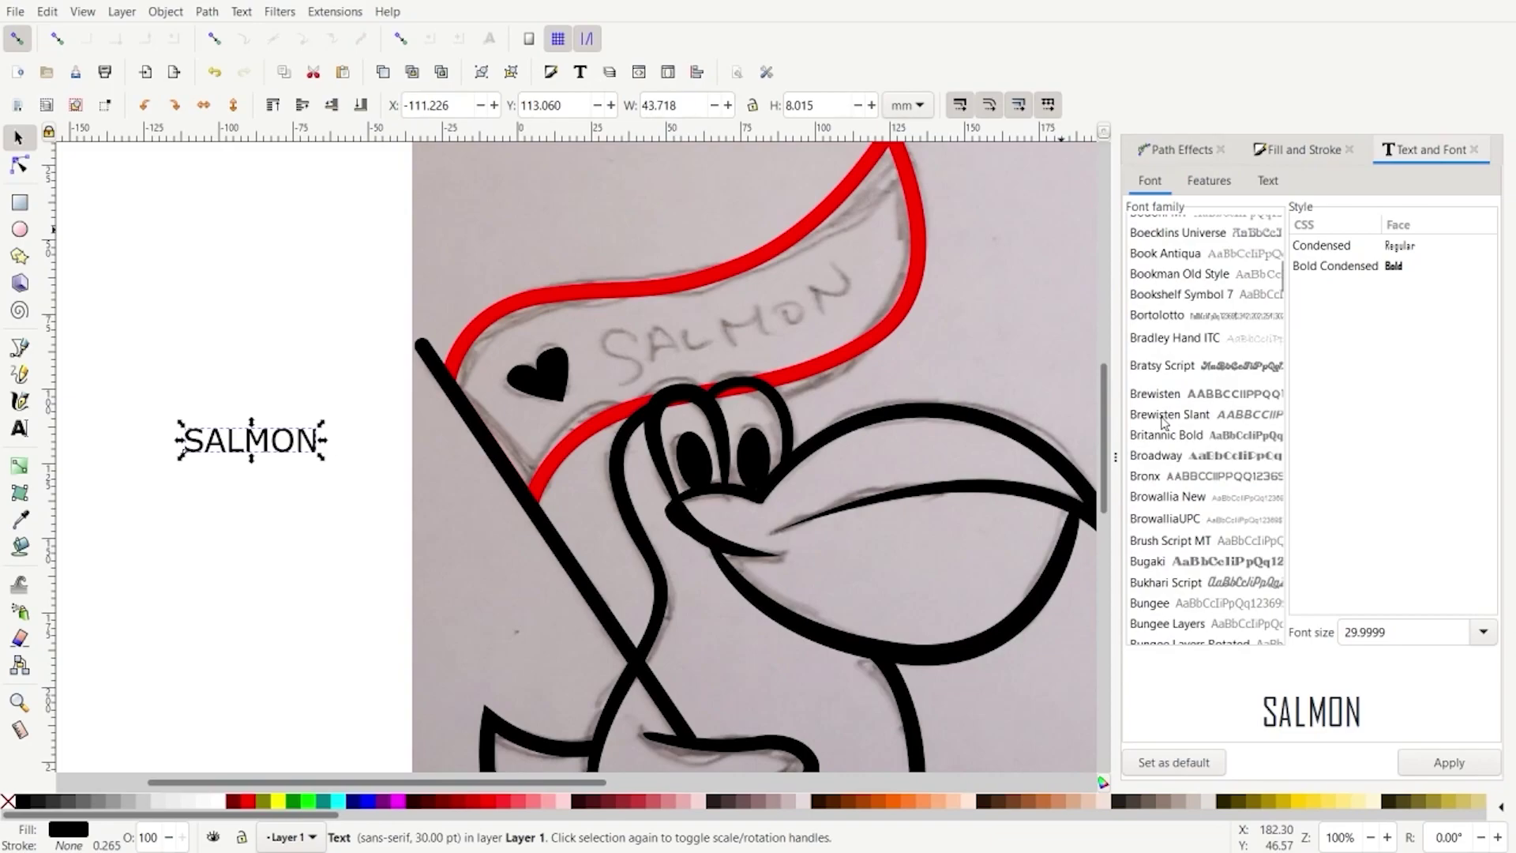
type("A")
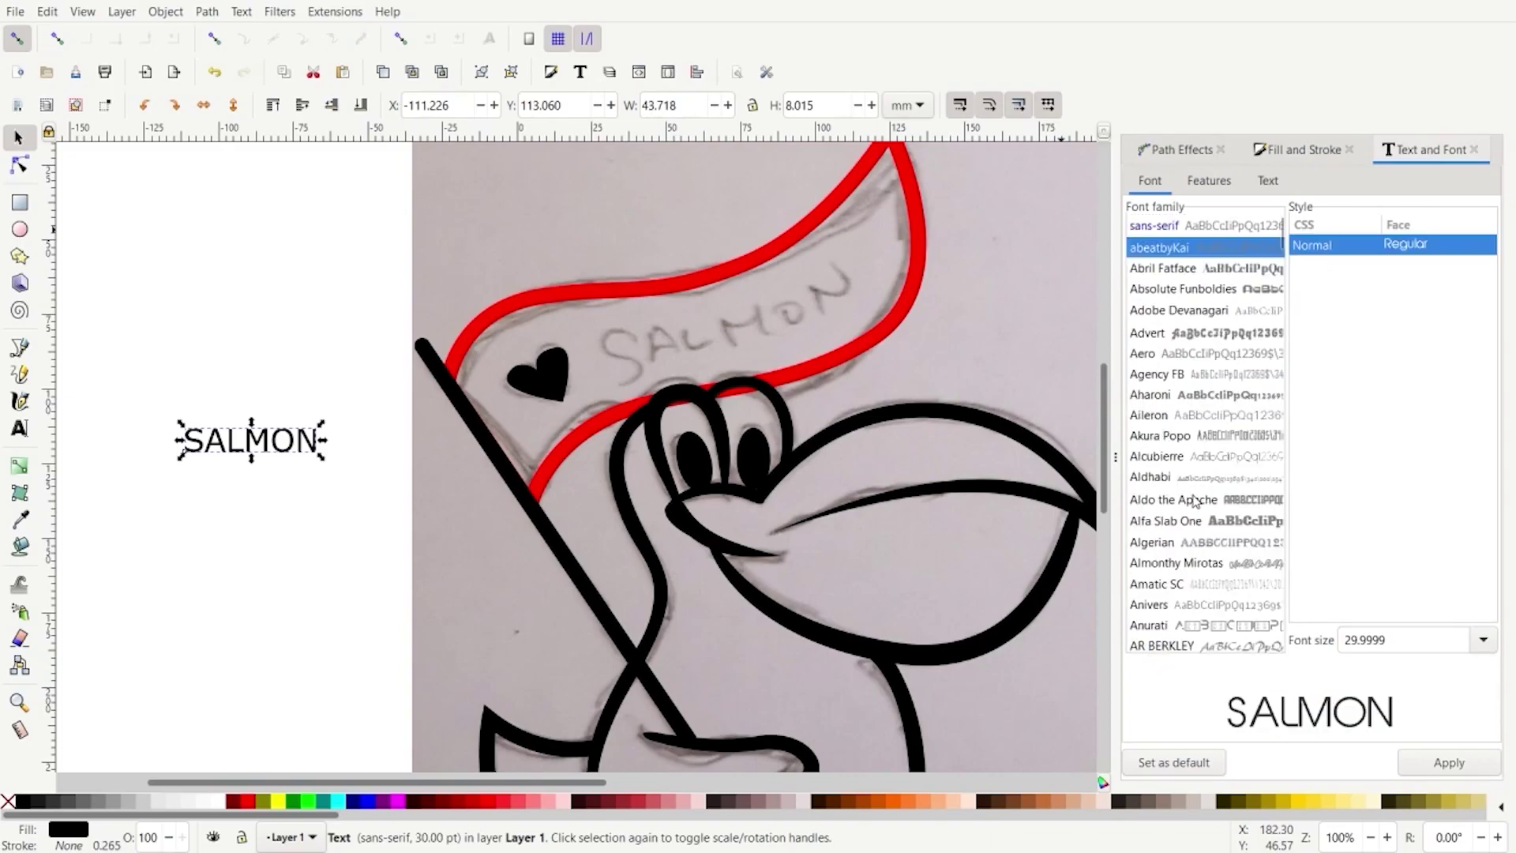
type("K")
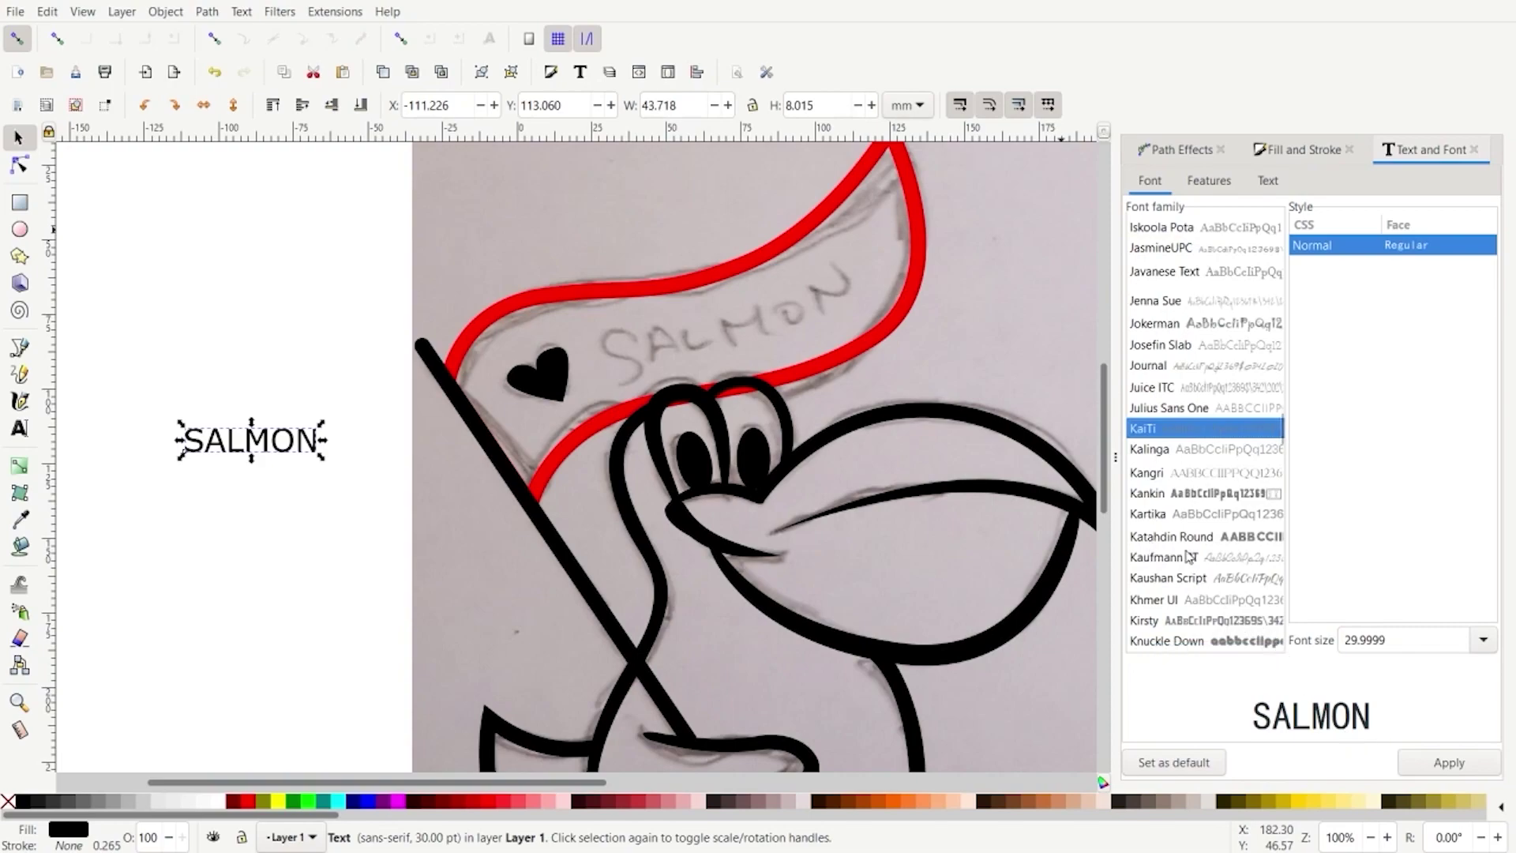
left_click(1159, 540)
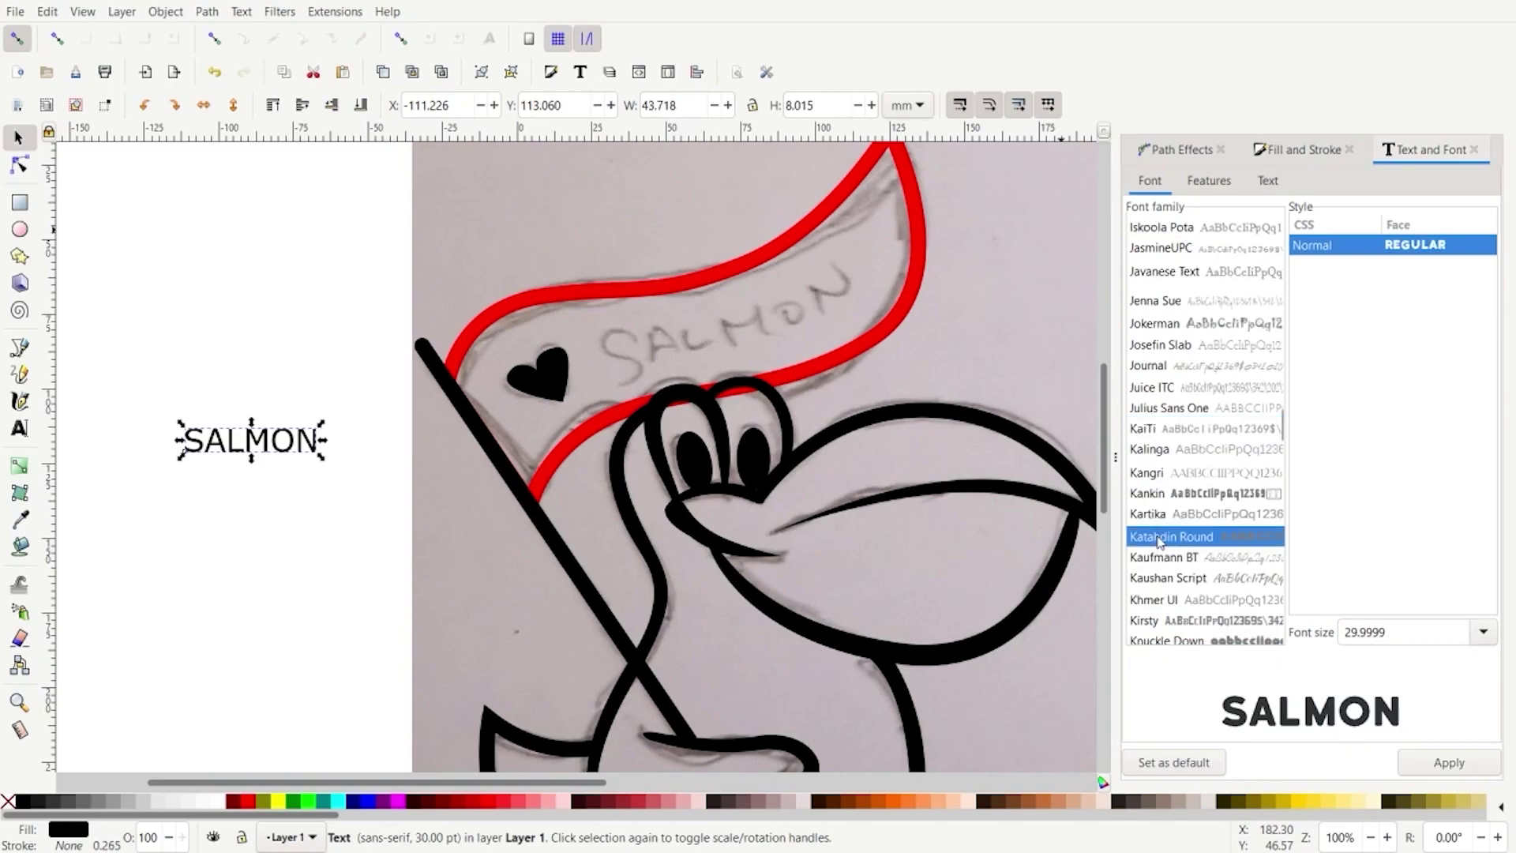
left_click(1441, 759)
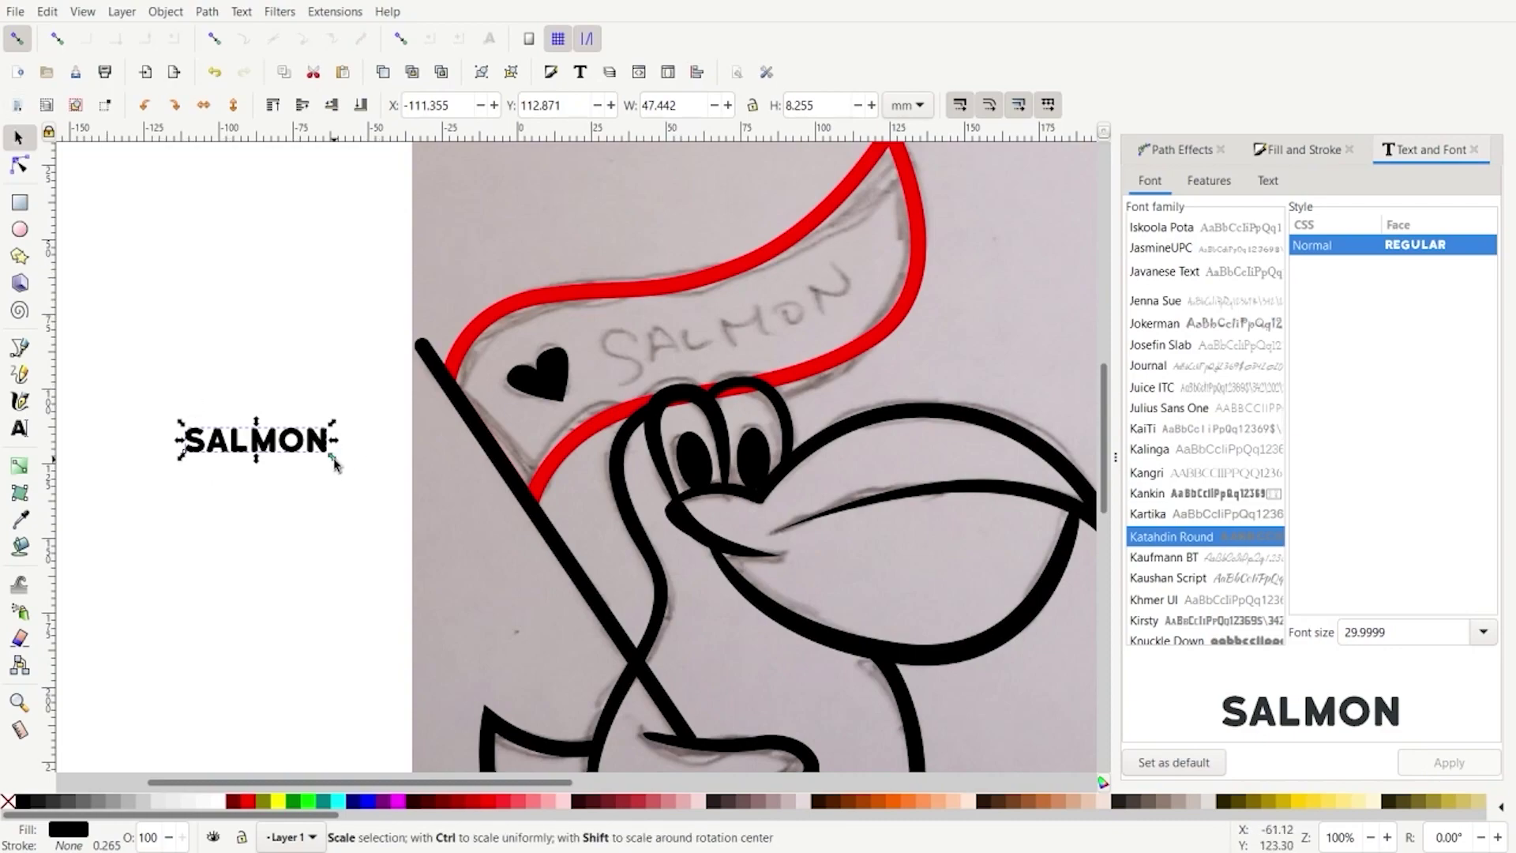
left_click_drag(334, 465, 430, 473)
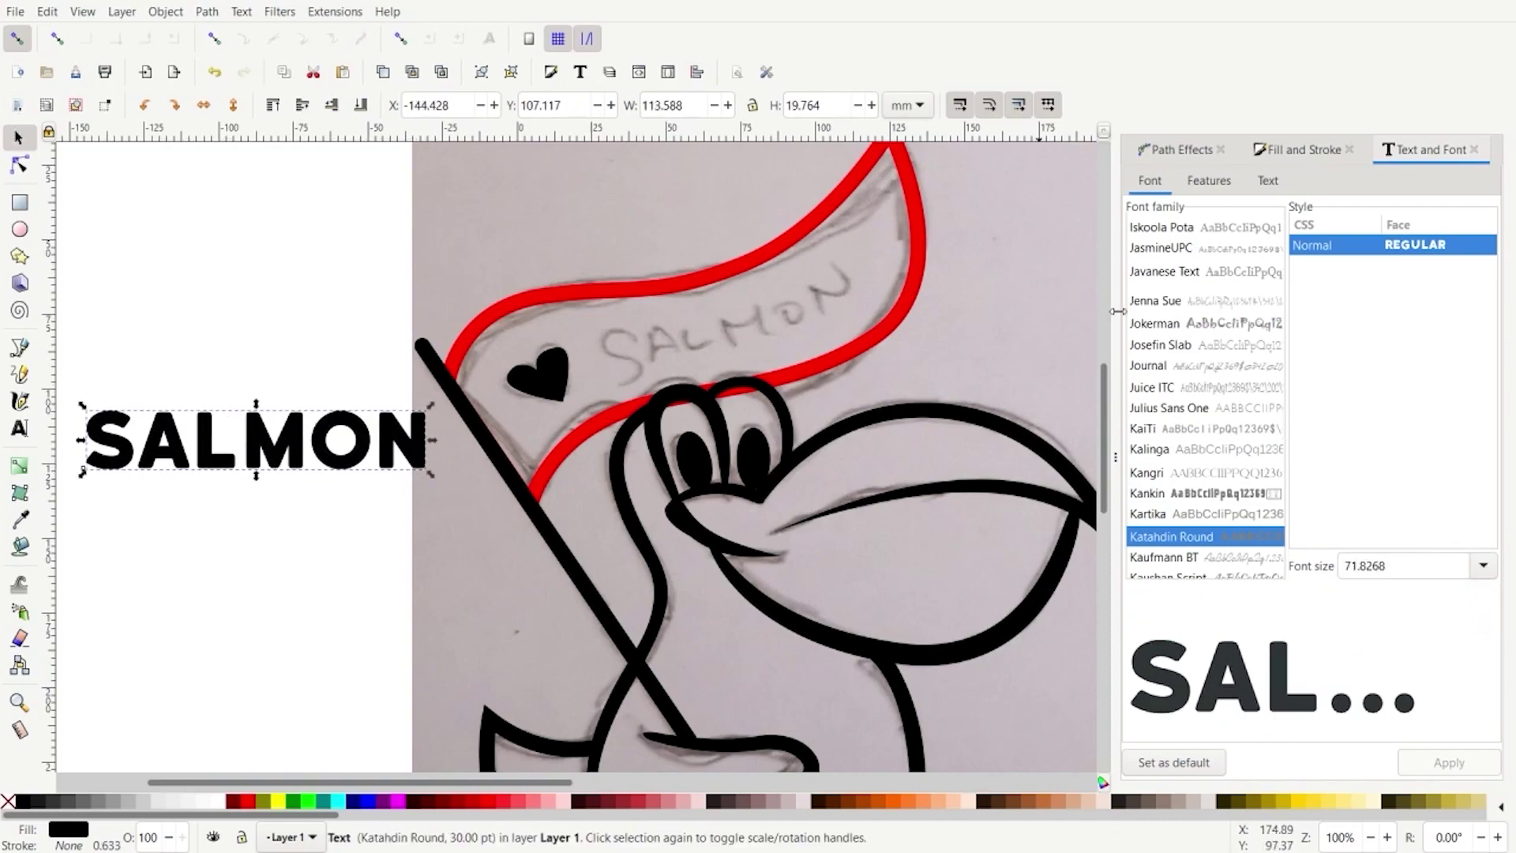
Move the SALMON text onto the flag and tilt it to follow the banner
left_click(1473, 150)
mouse_move(210, 461)
left_mouse_down()
mouse_move(666, 315)
mouse_move(695, 335)
left_mouse_up()
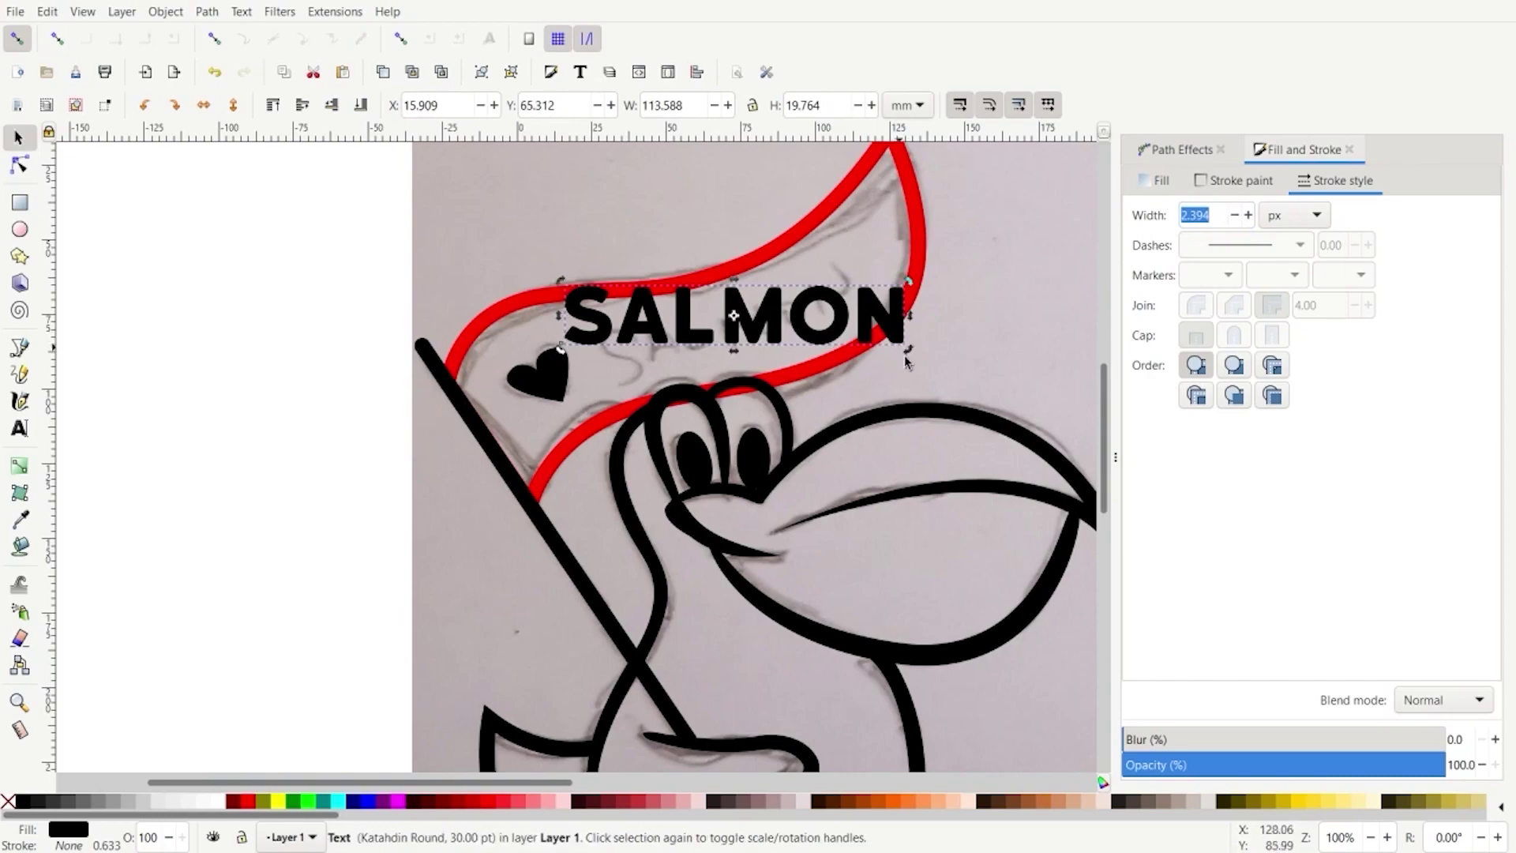
left_click_drag(906, 357, 913, 285)
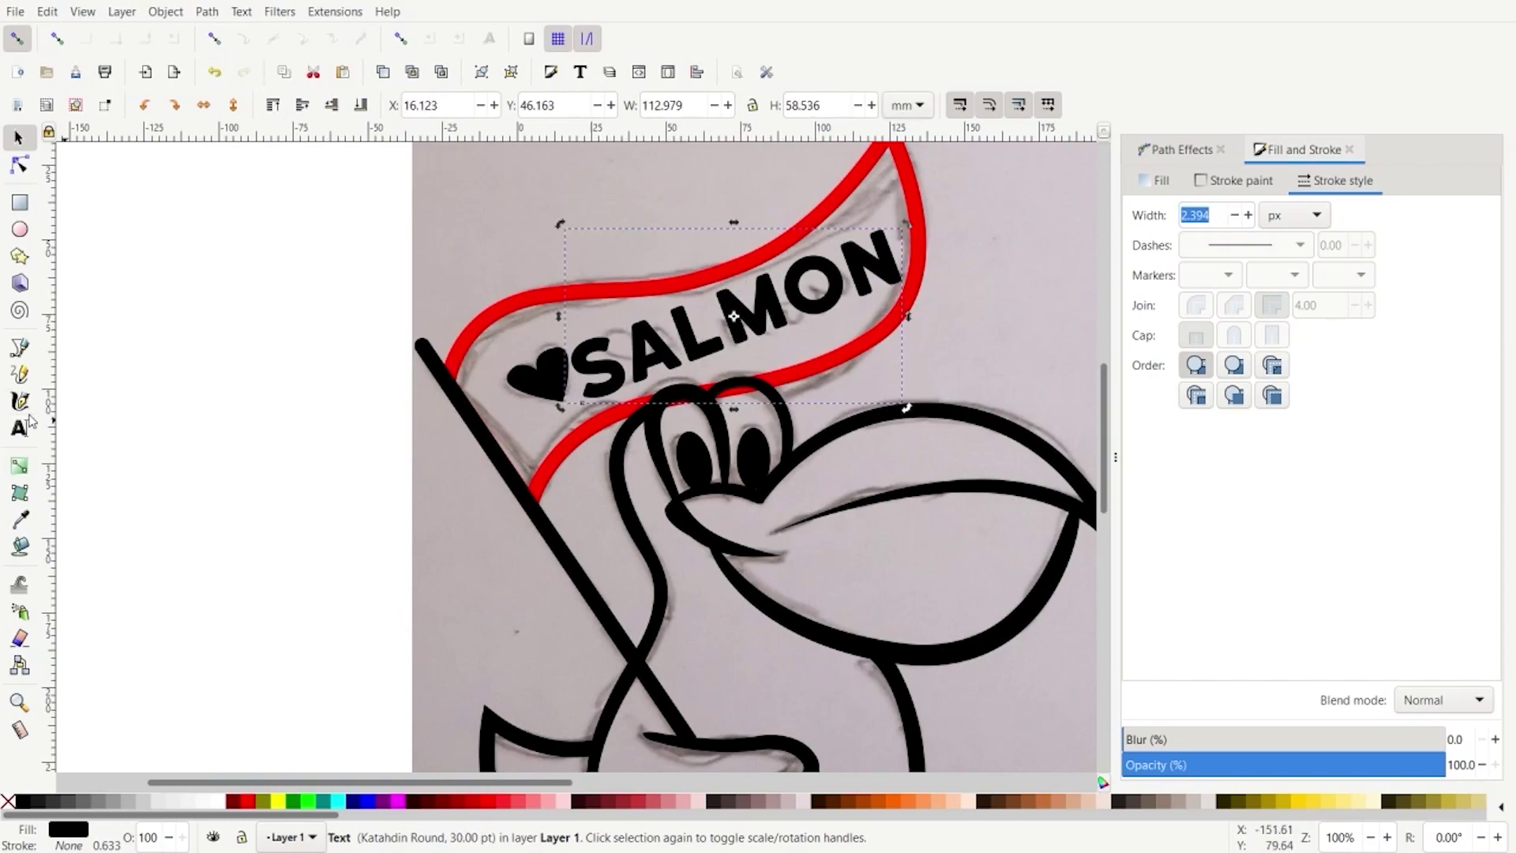
Widen SALMON's letter spacing to 4
left_click(21, 427)
left_click(733, 106)
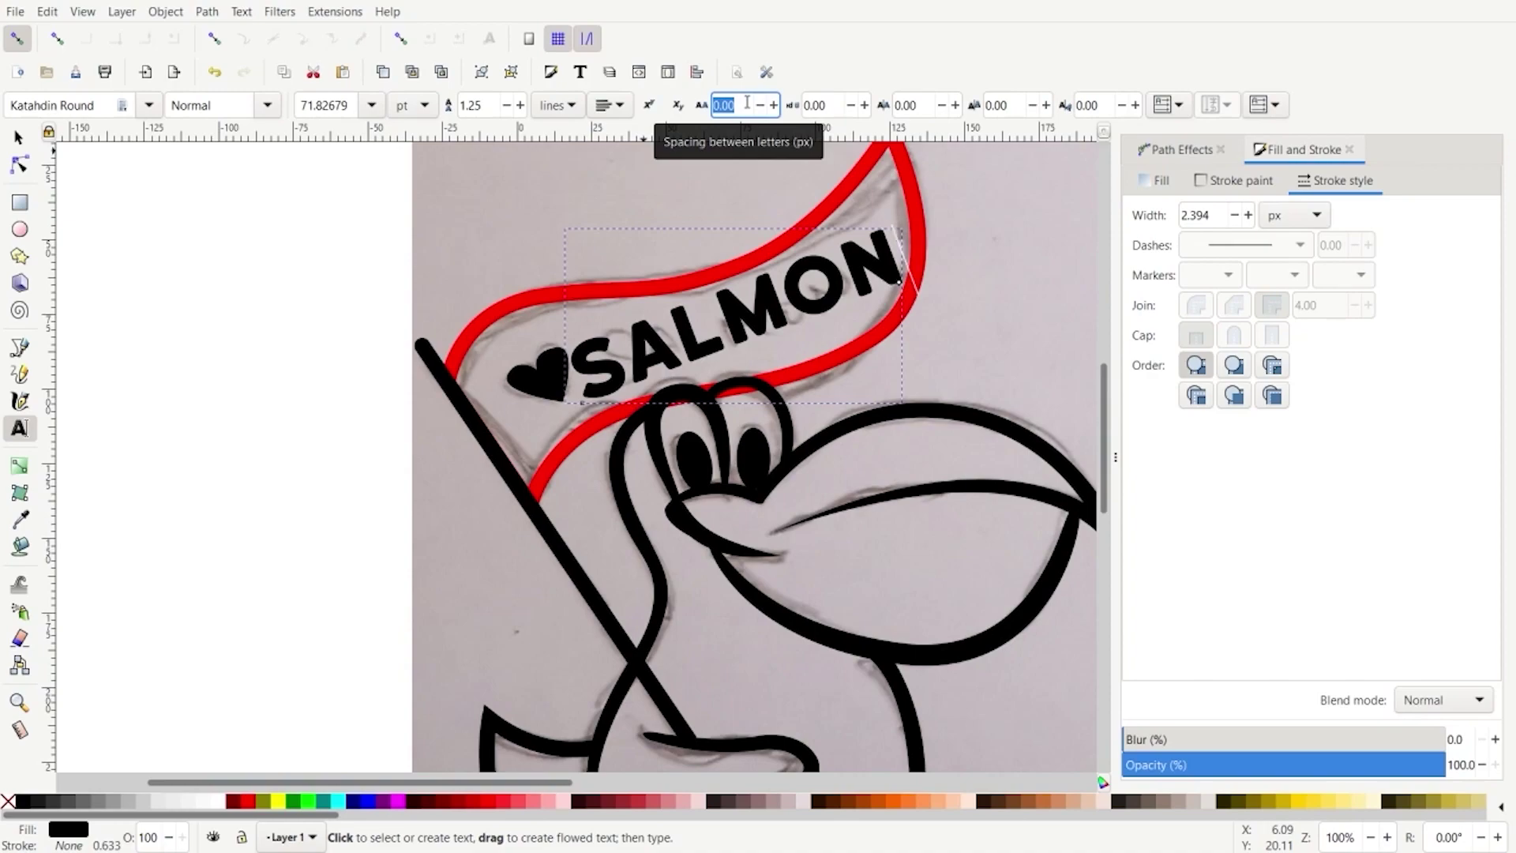
type("4")
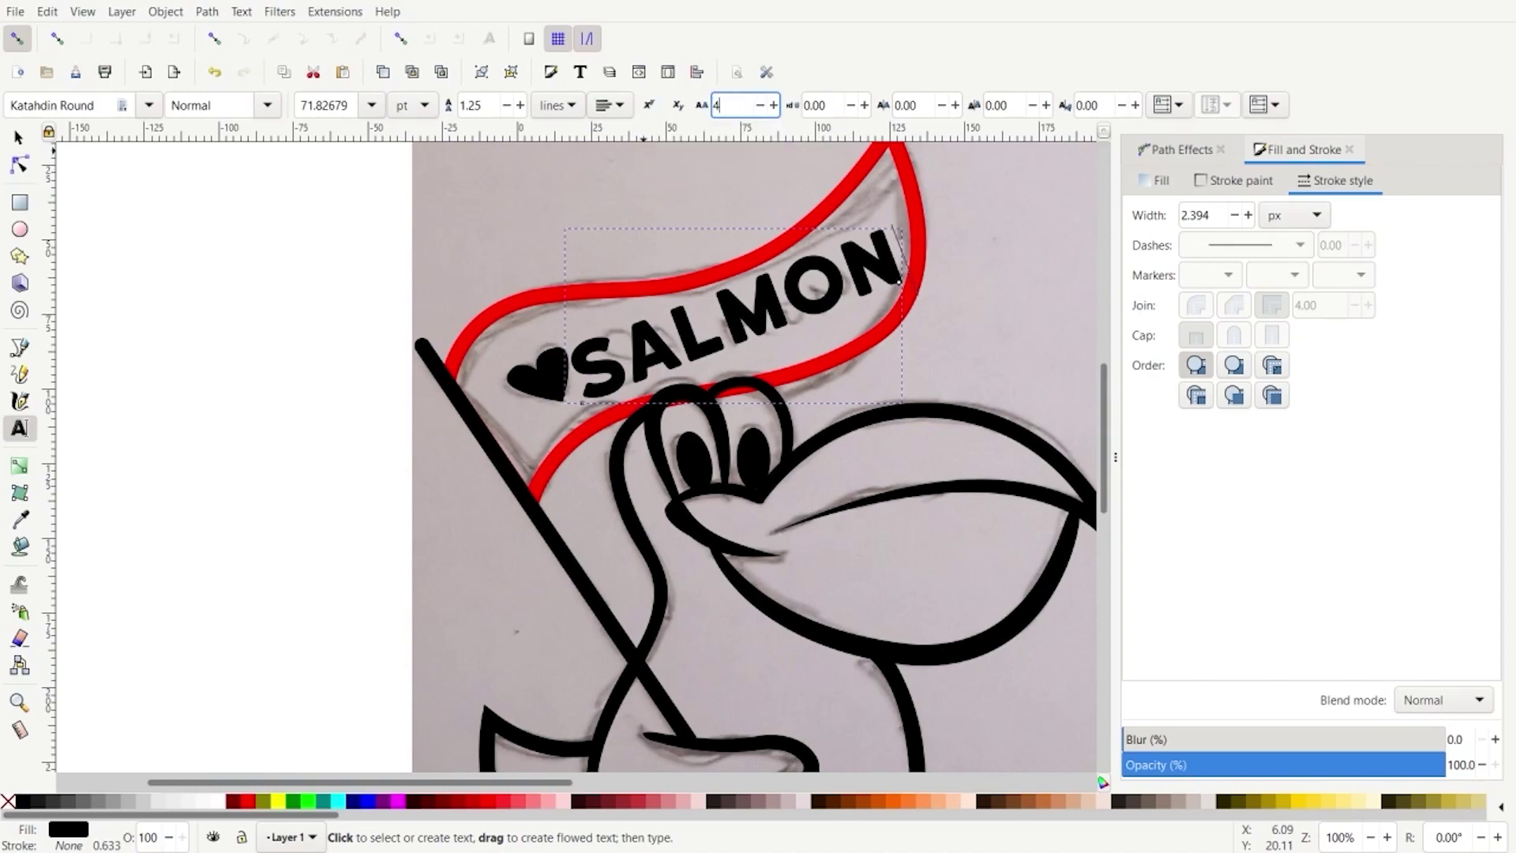
key("Return")
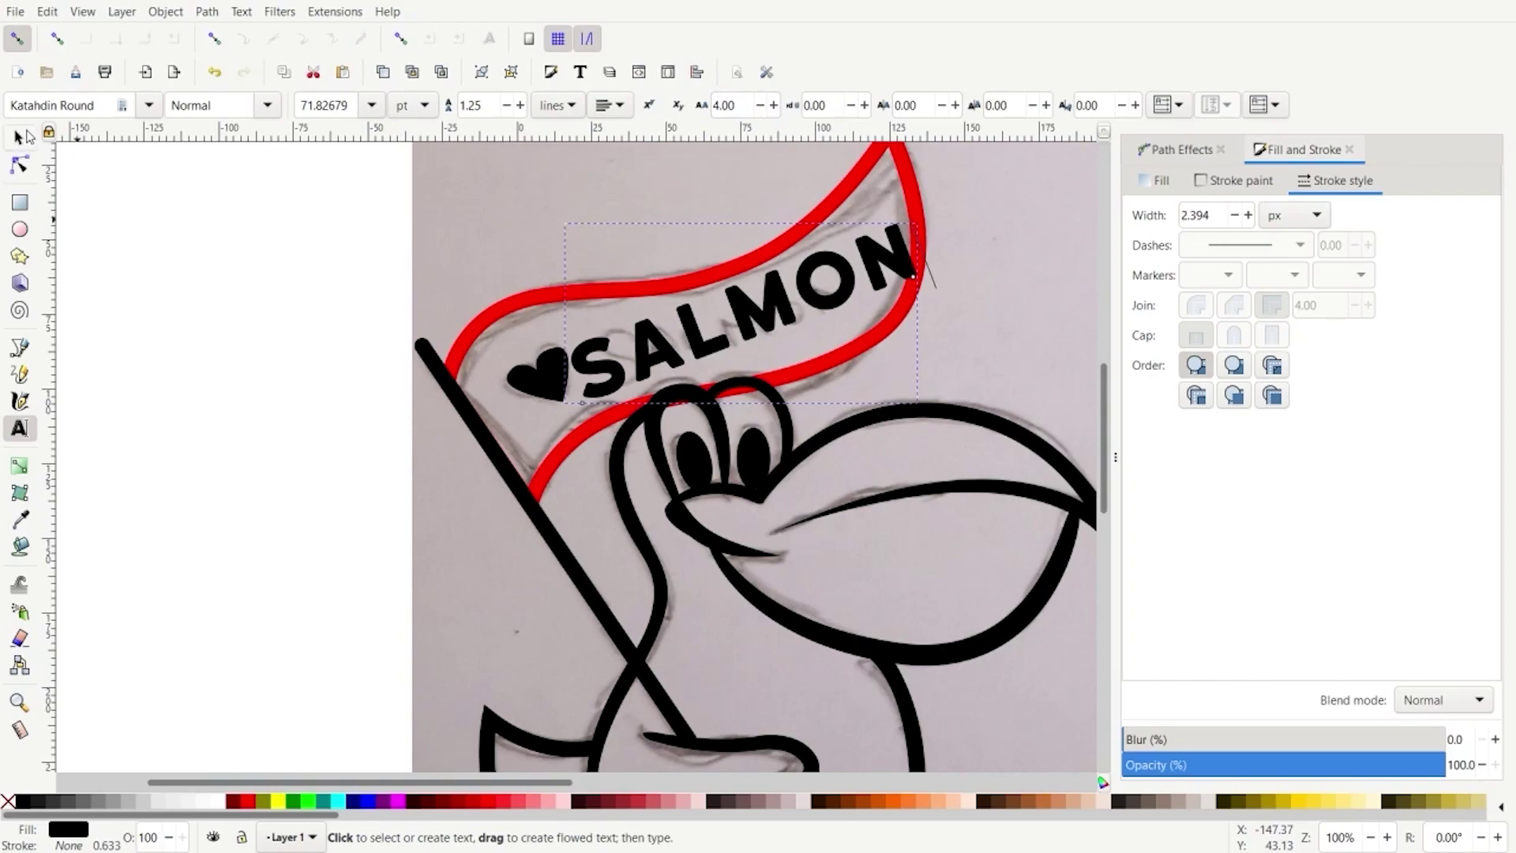
left_click(199, 12)
Convert SALMON to a path, ungroup the letters, and union them into one path
left_click(237, 34)
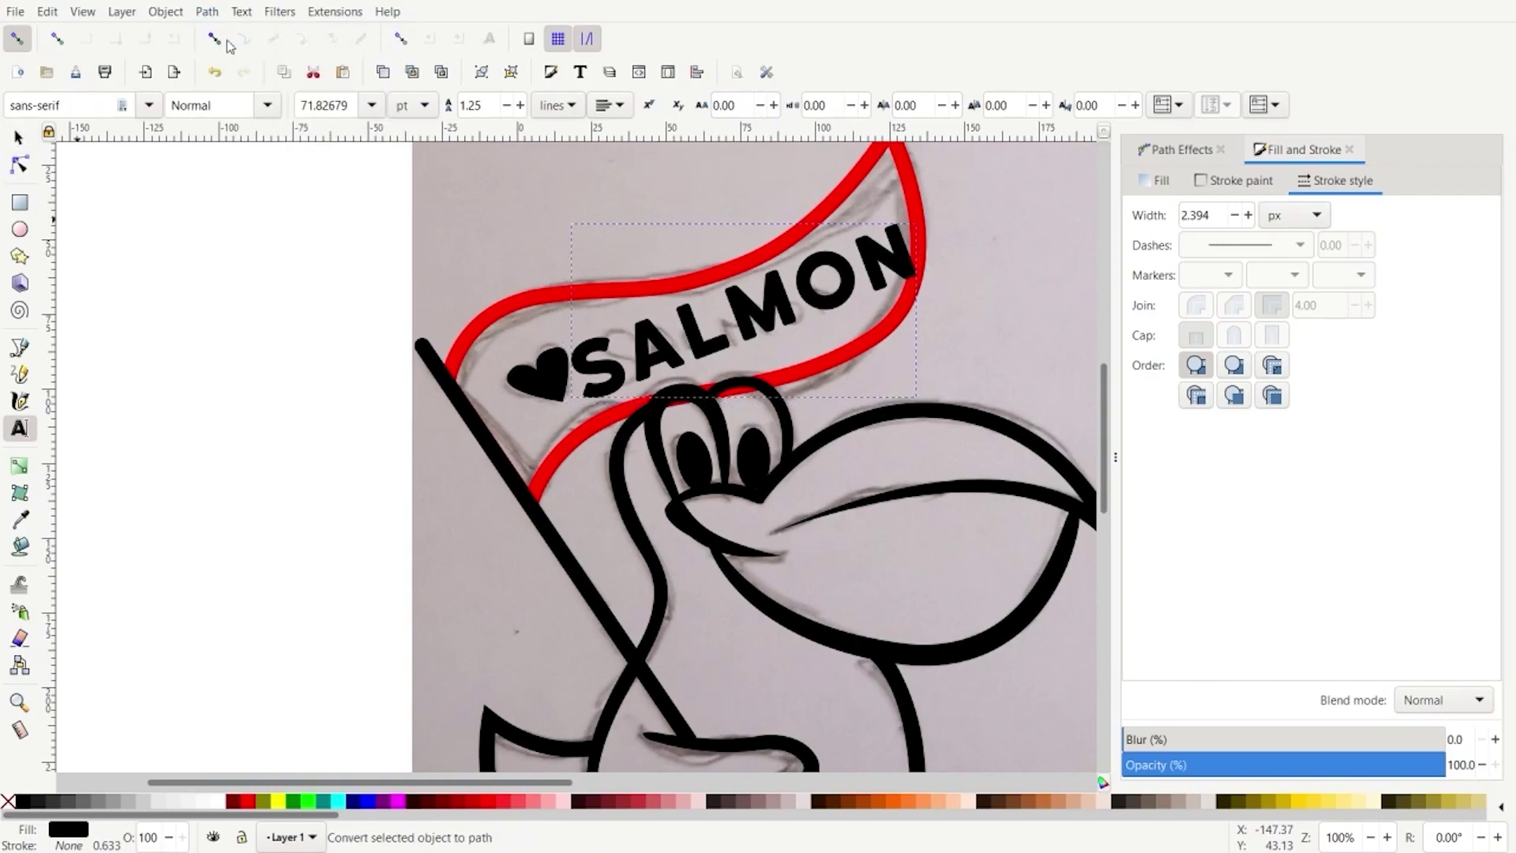
left_click(513, 77)
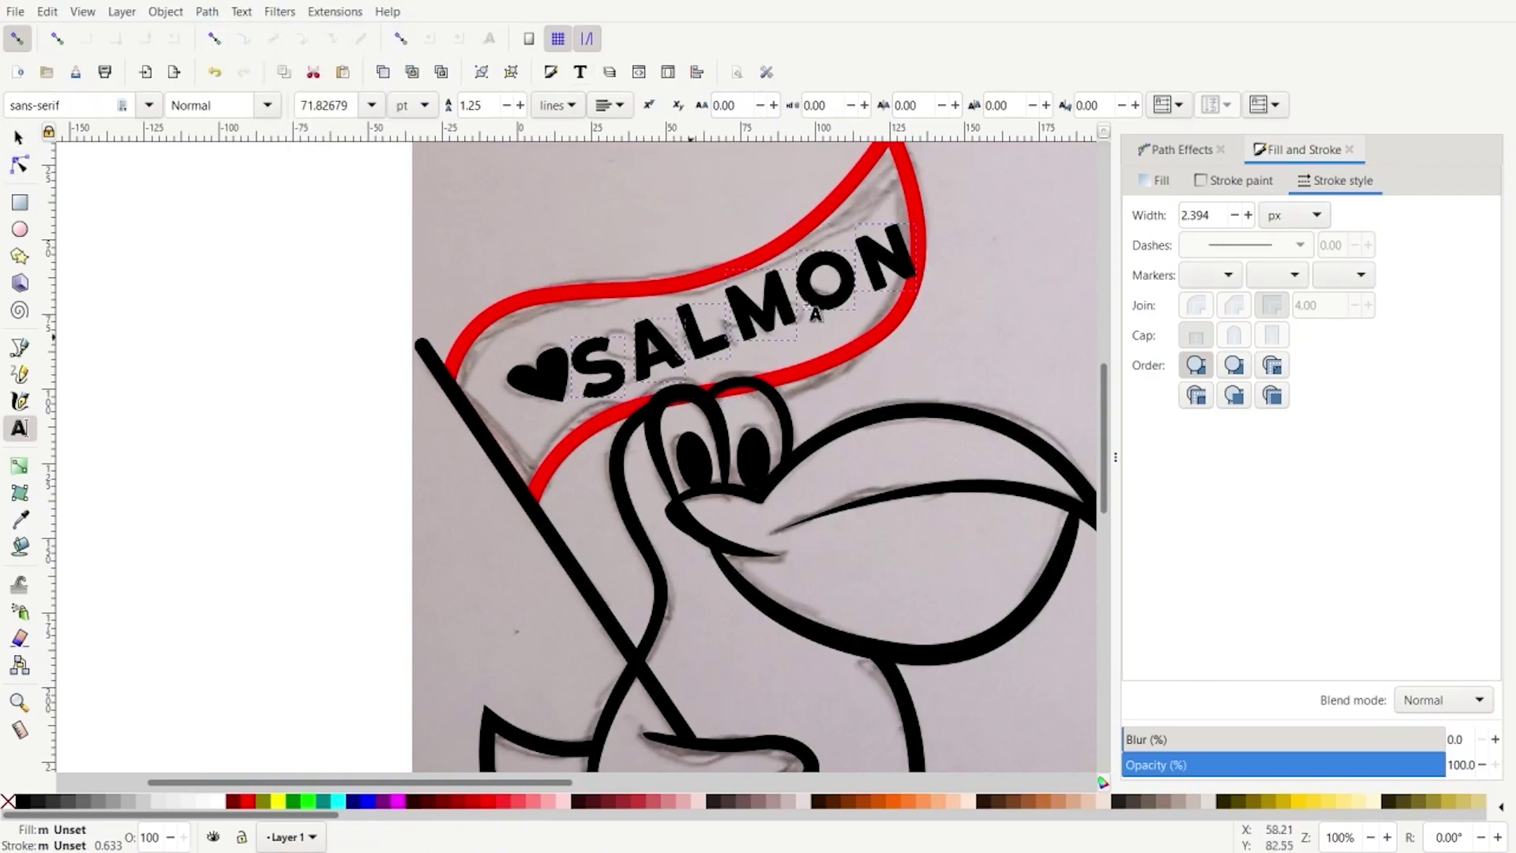
left_click(199, 12)
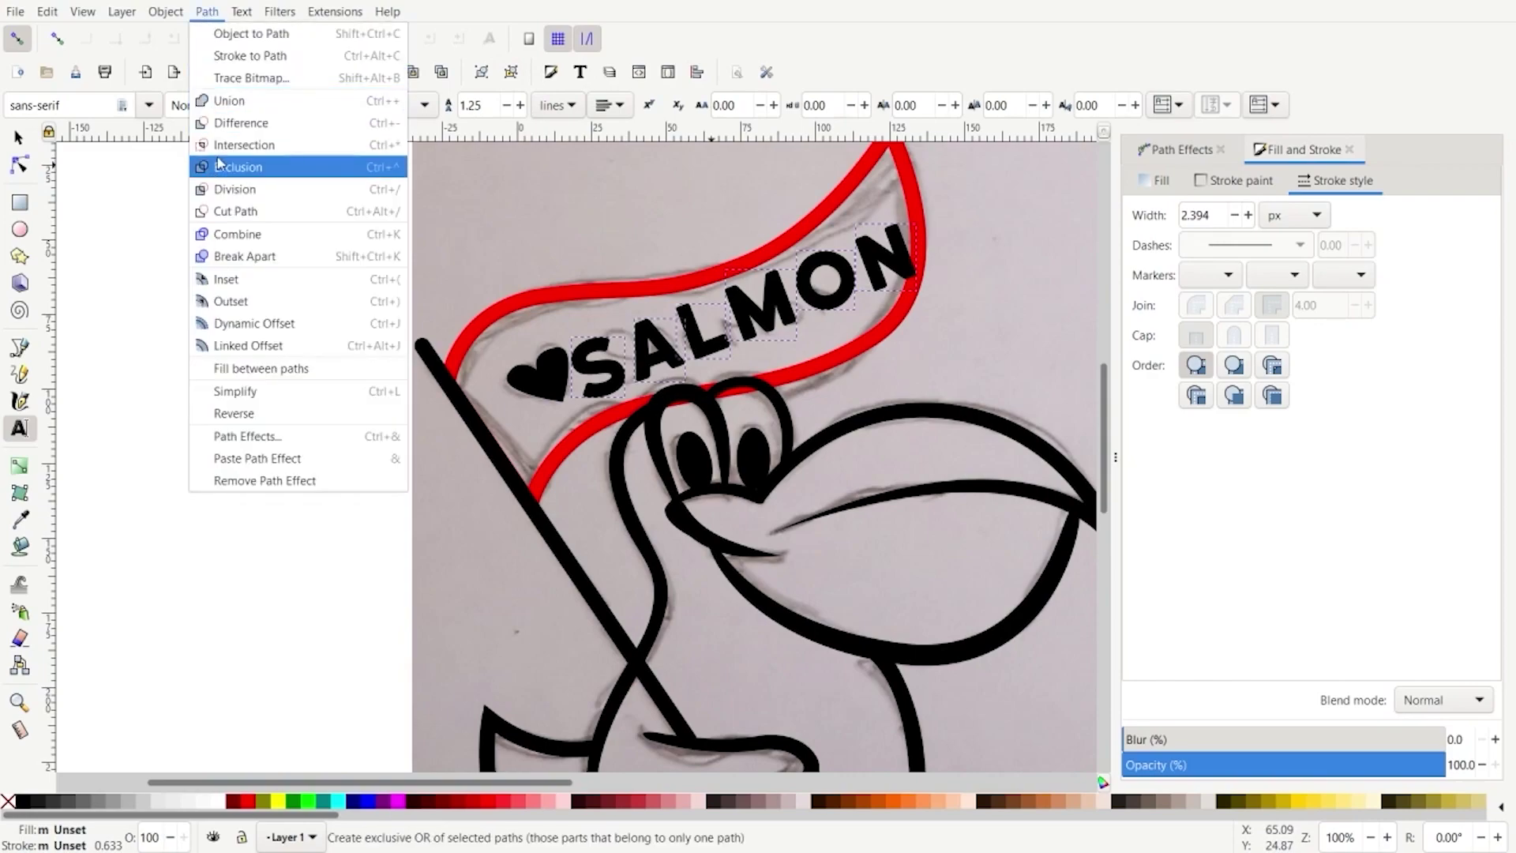
left_click(237, 101)
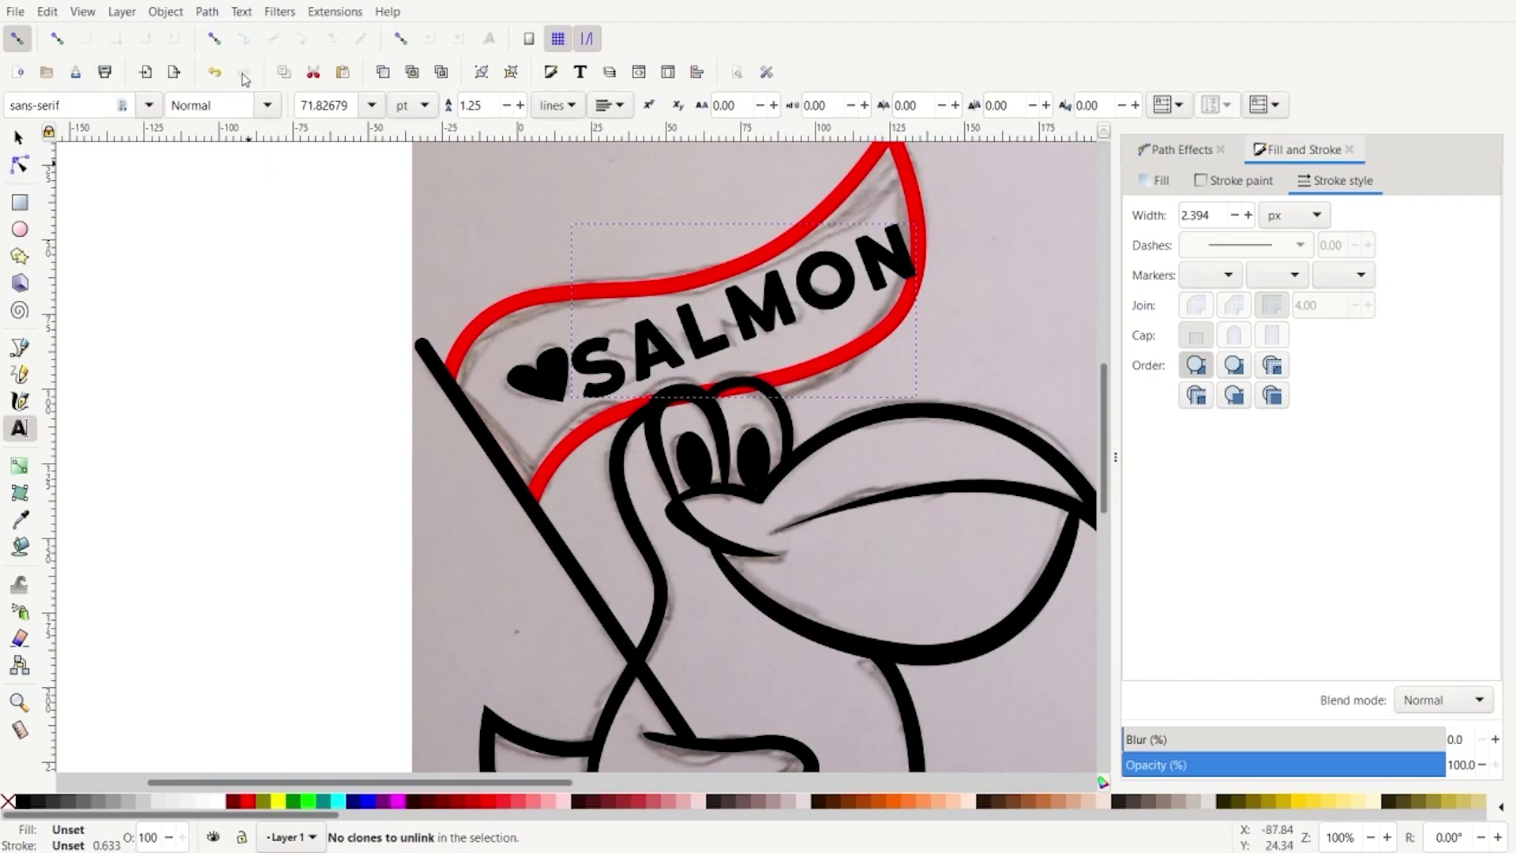
Add a Bend path effect to the lettering and enable on-canvas editing
left_click(1172, 150)
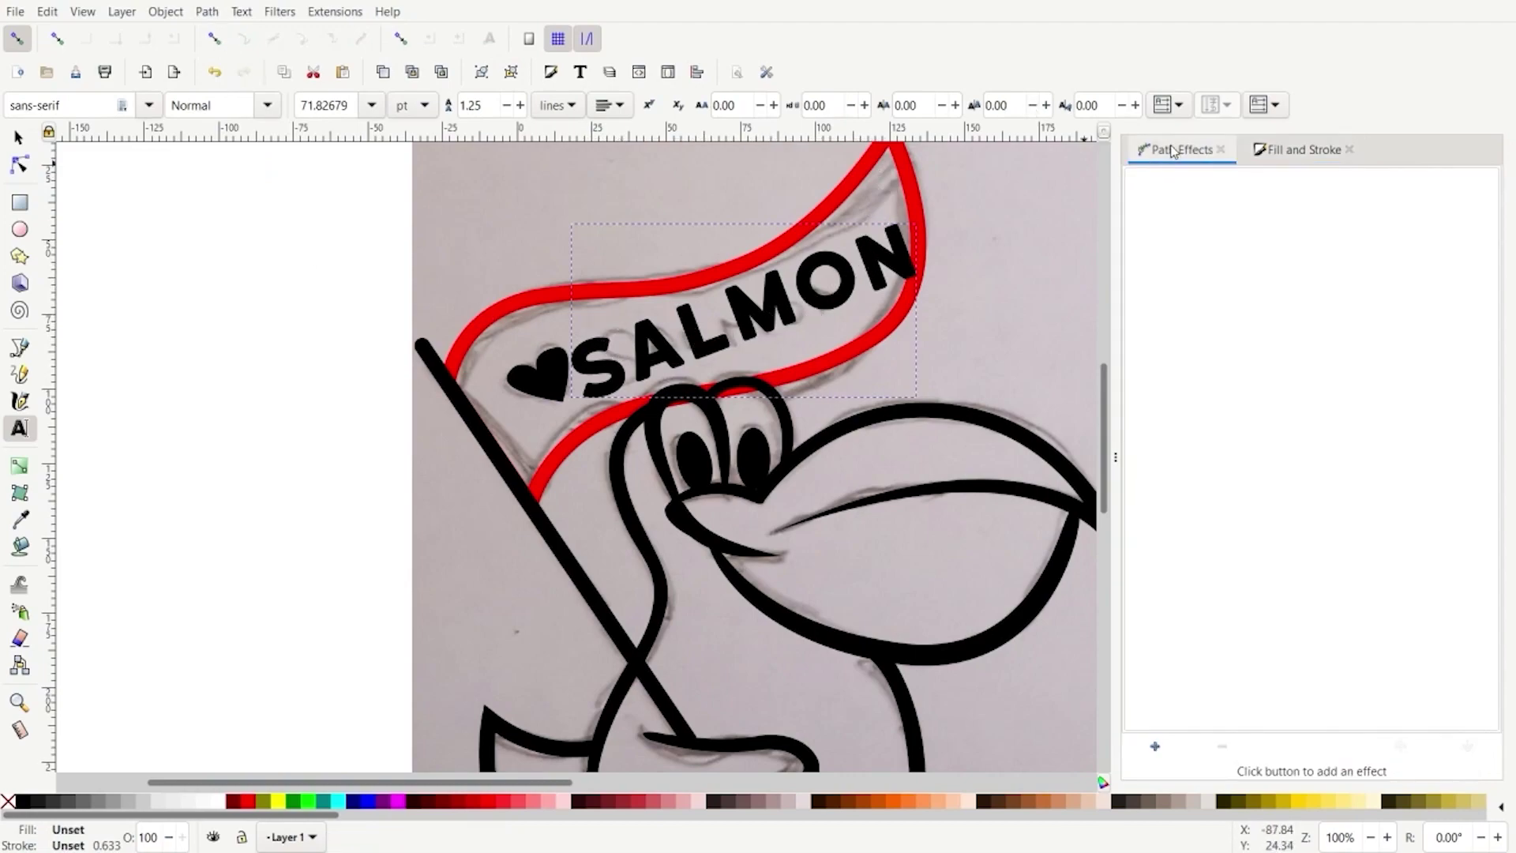
left_click(1155, 746)
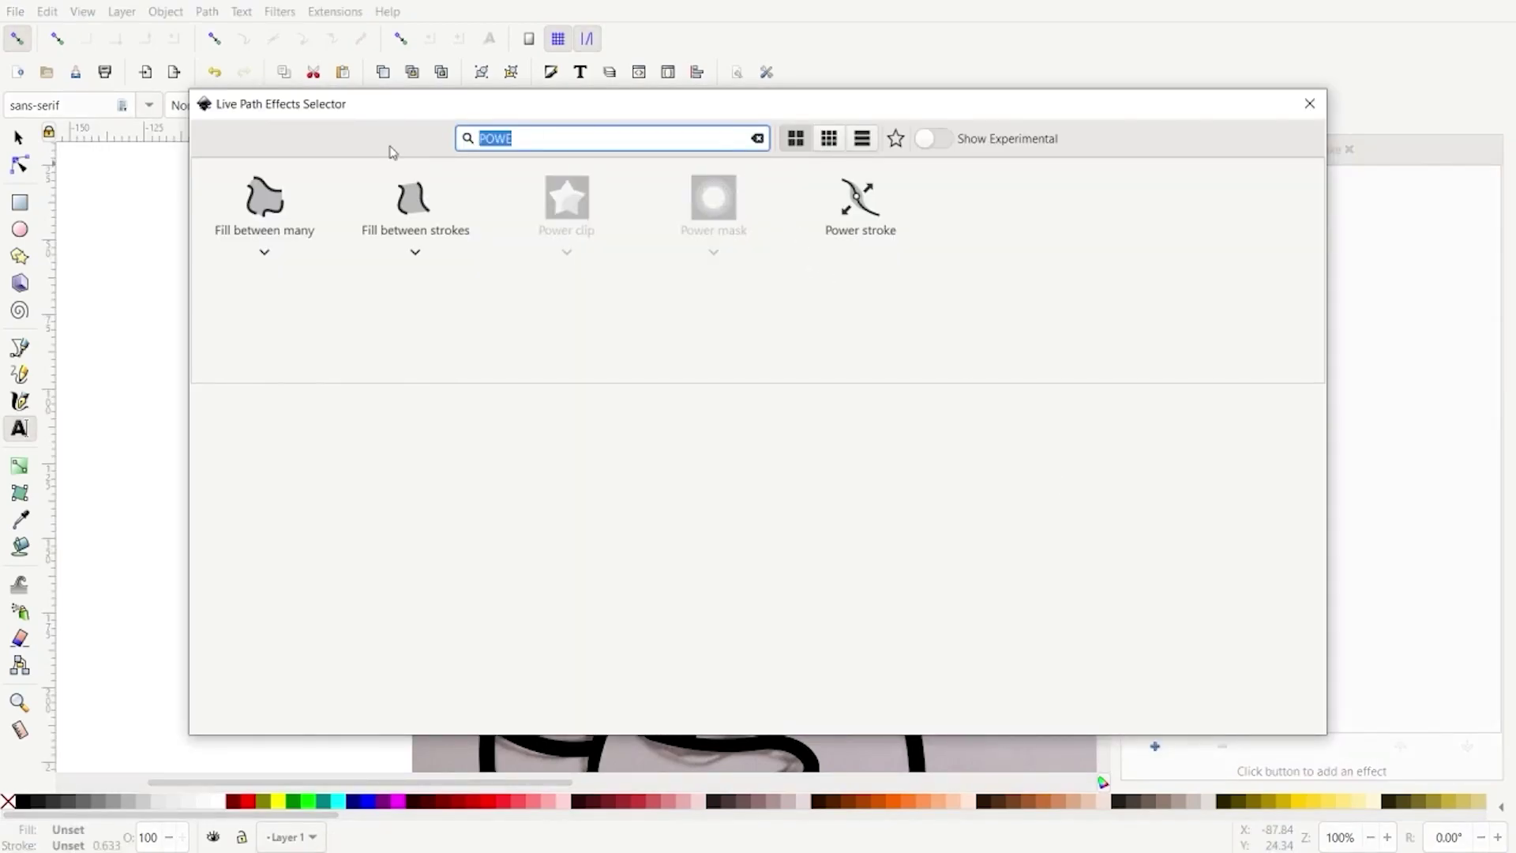
type("bend")
double_click(271, 207)
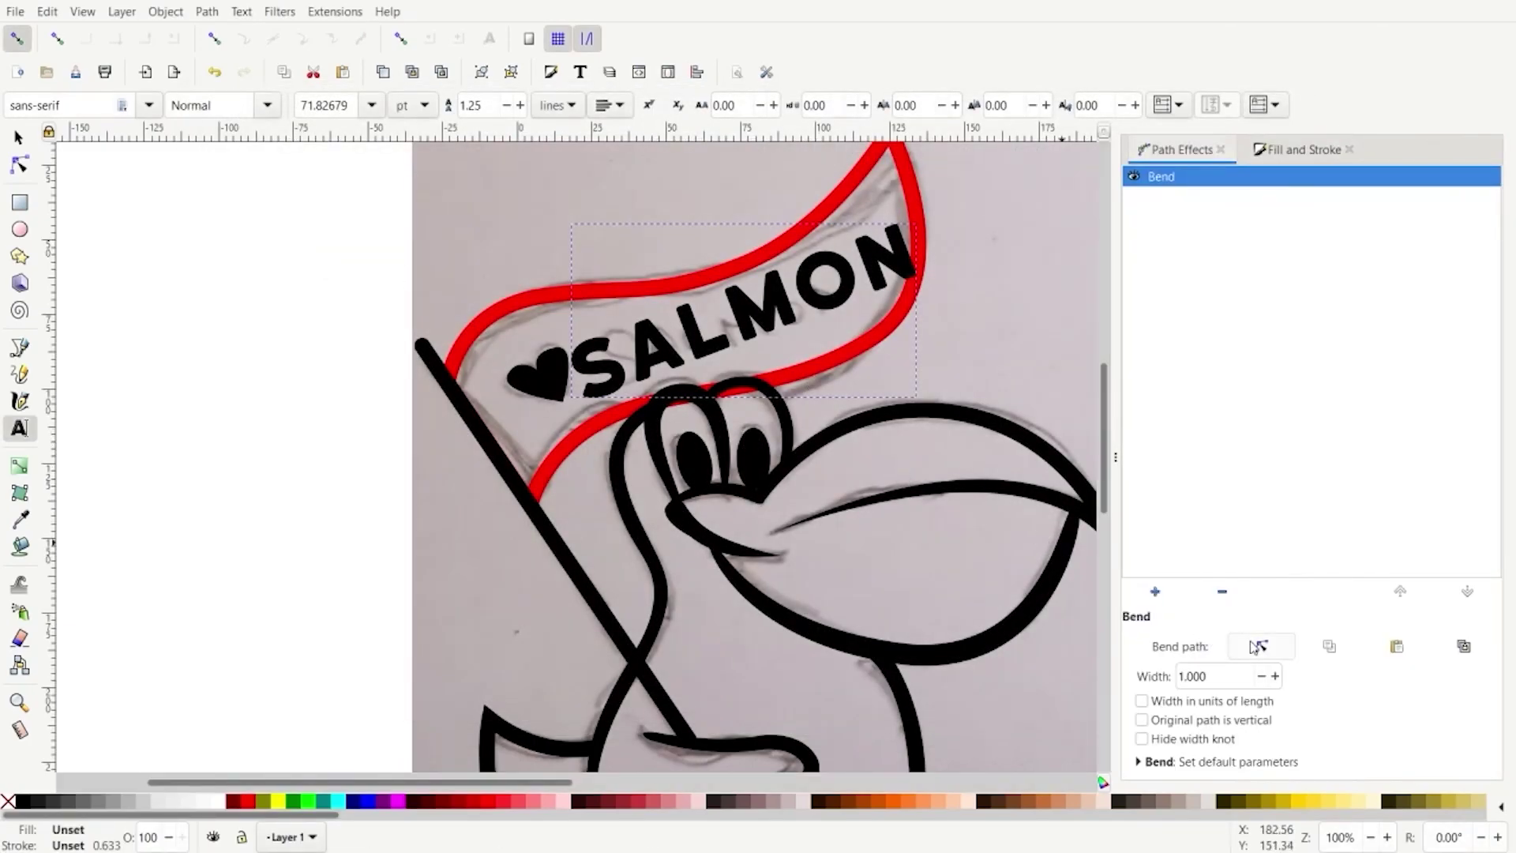
left_click(1262, 647)
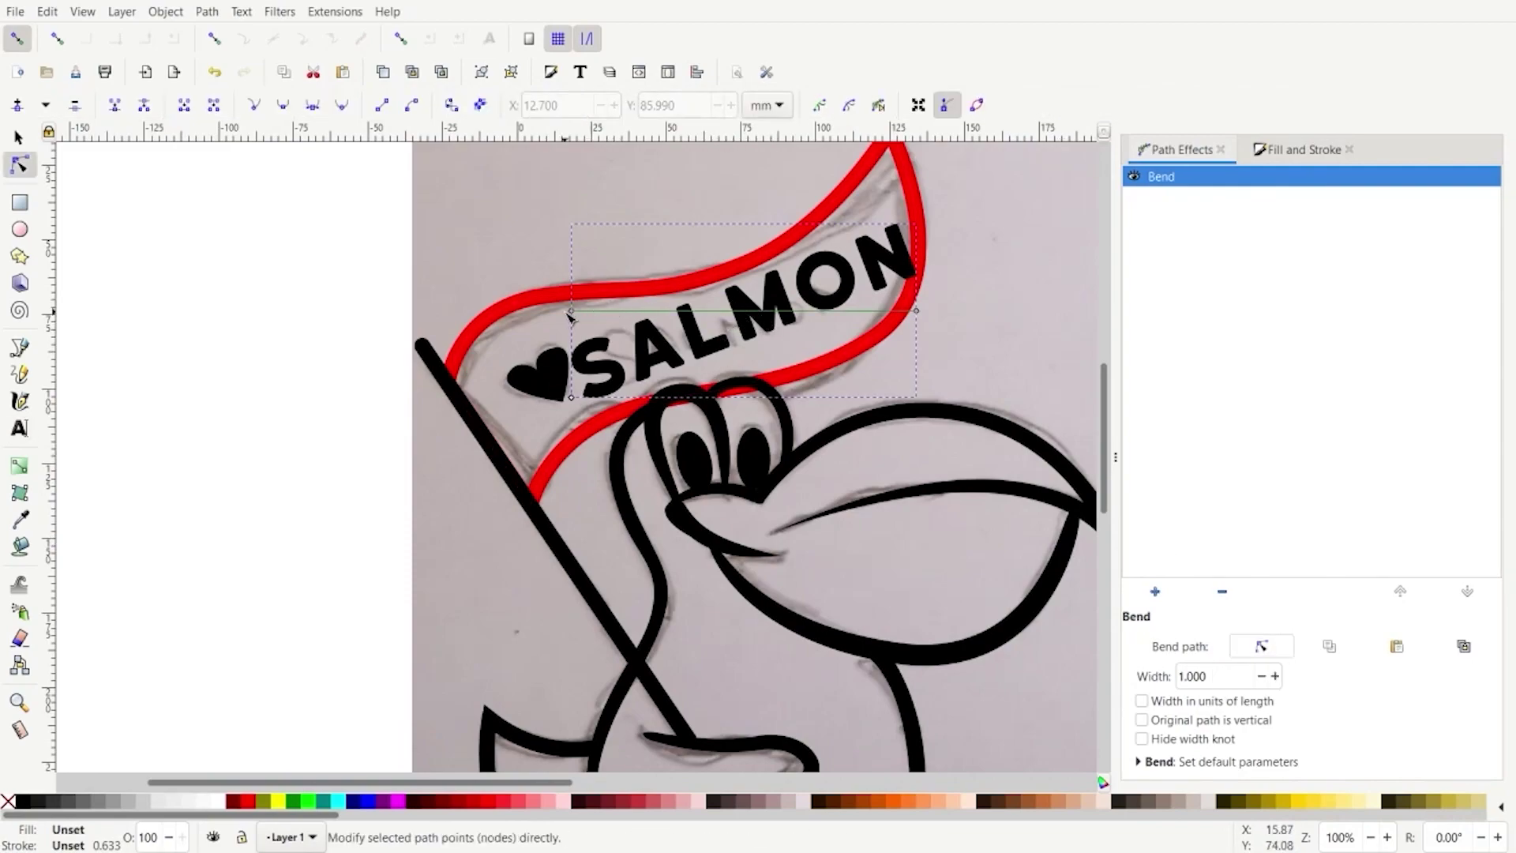
Drag the bend curve's ends and handles to arch SALMON, undoing the final left-end move
left_click_drag(616, 316, 619, 324)
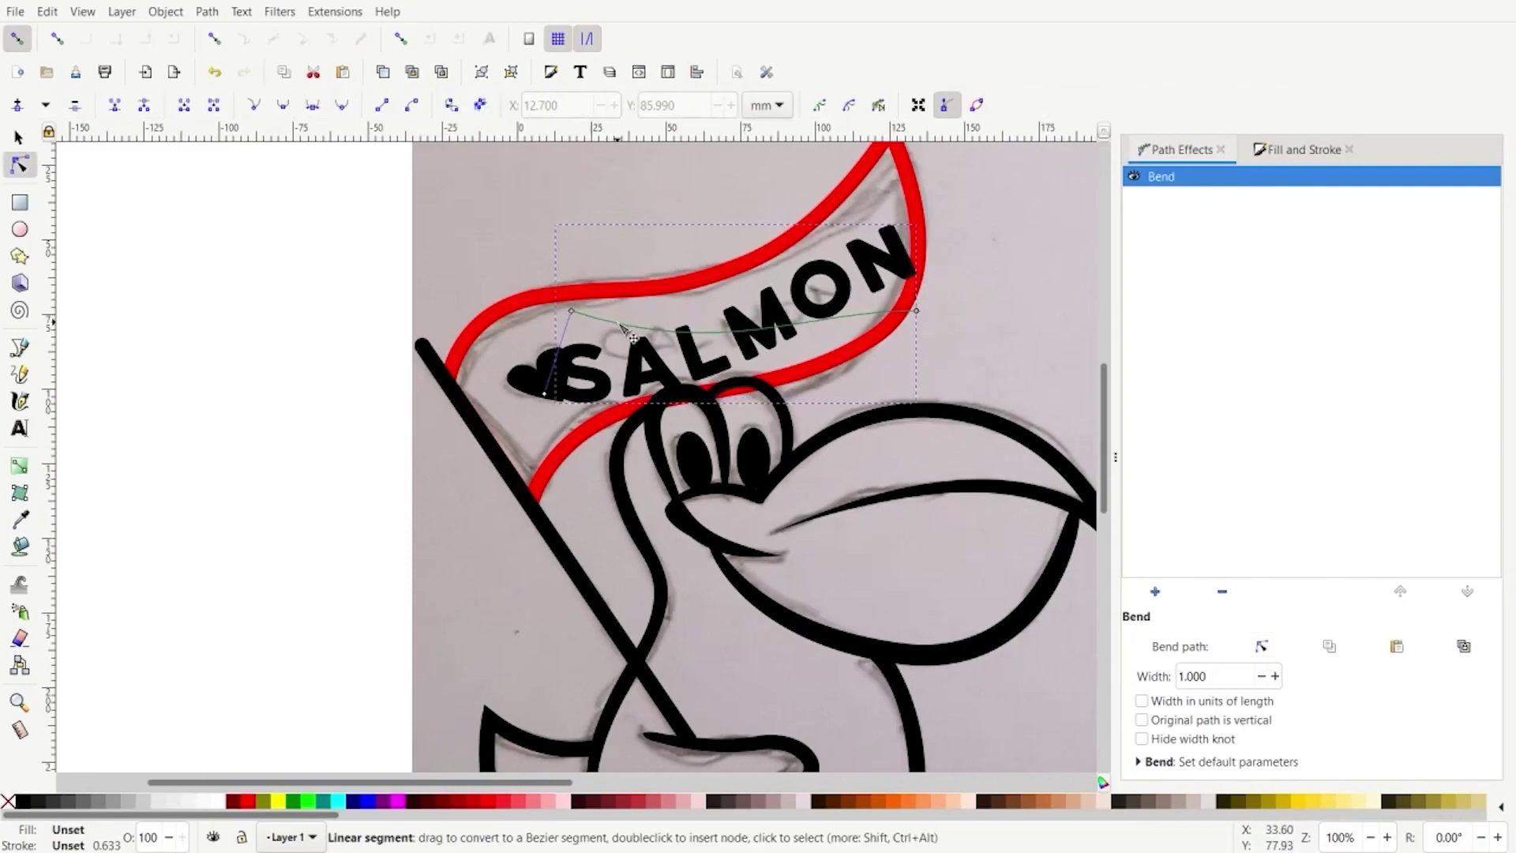
left_click(917, 311)
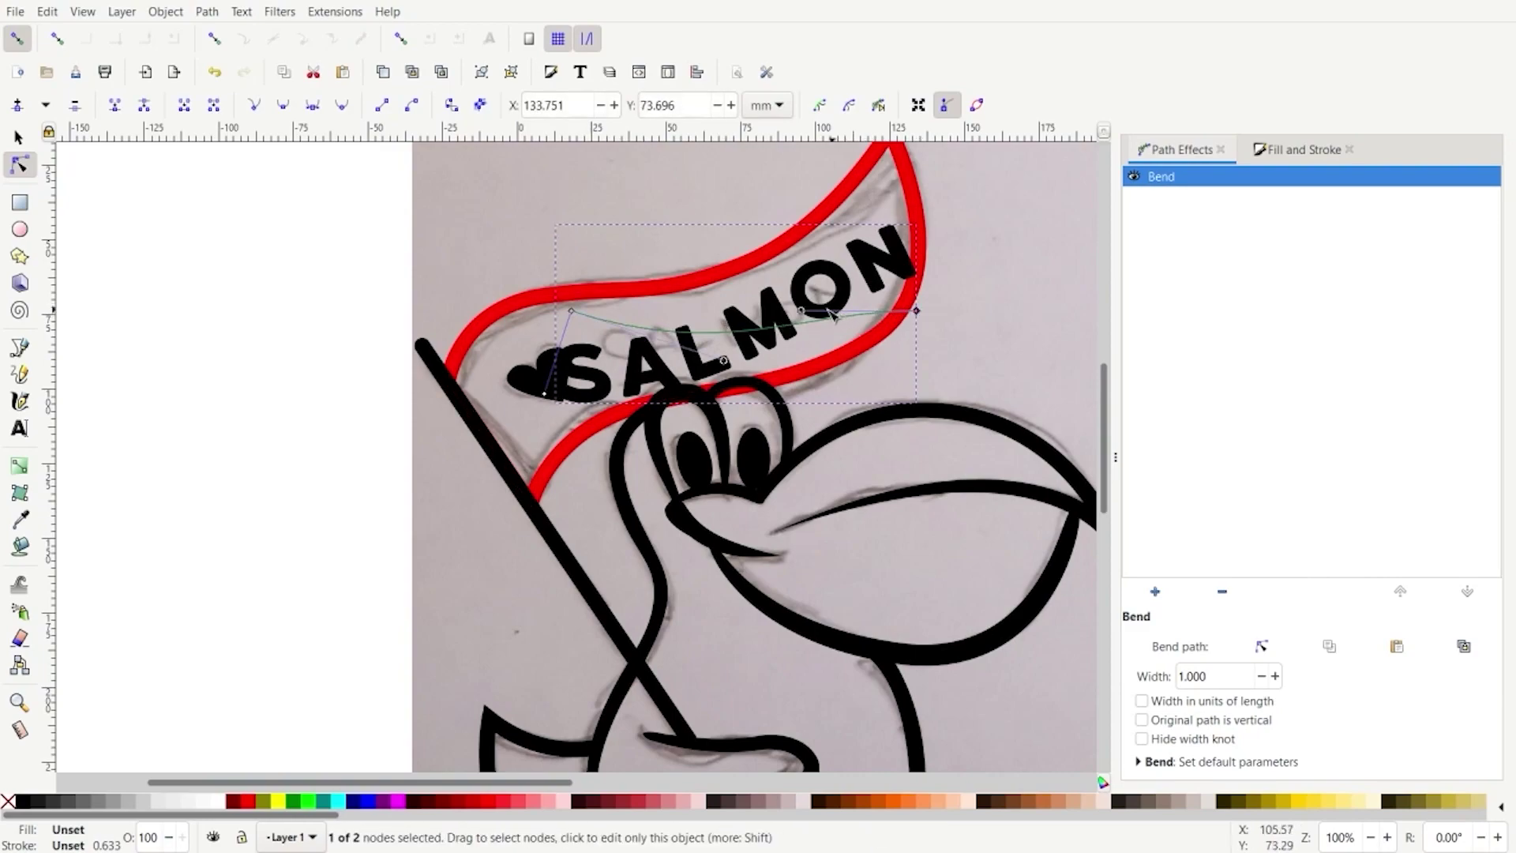
left_click_drag(802, 314, 827, 353)
mouse_move(916, 311)
left_mouse_down()
mouse_move(916, 260)
mouse_move(908, 285)
left_mouse_up()
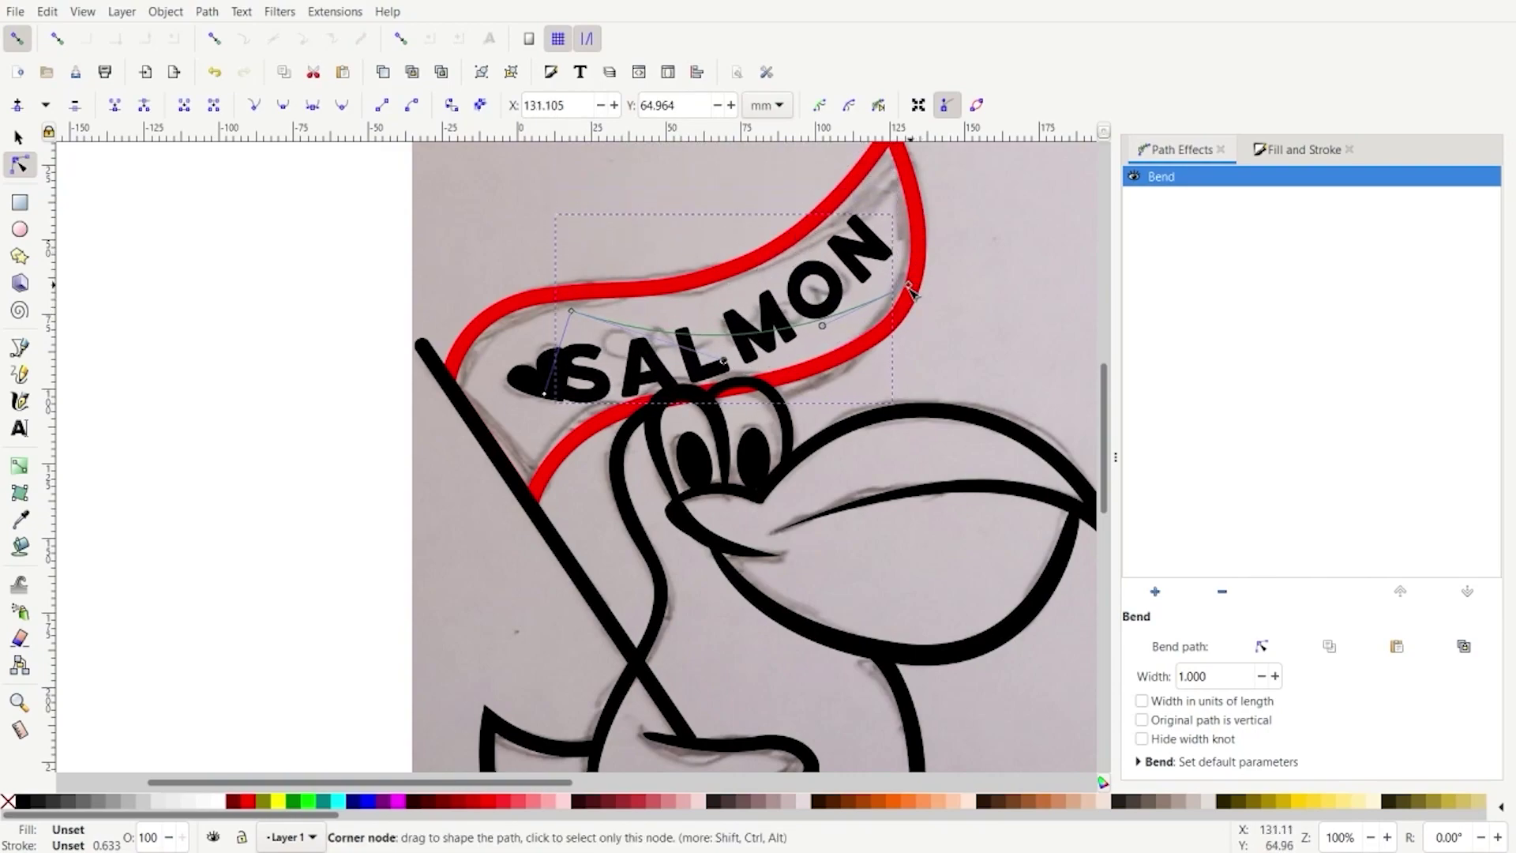
left_click_drag(827, 332, 831, 339)
left_click_drag(727, 365, 716, 354)
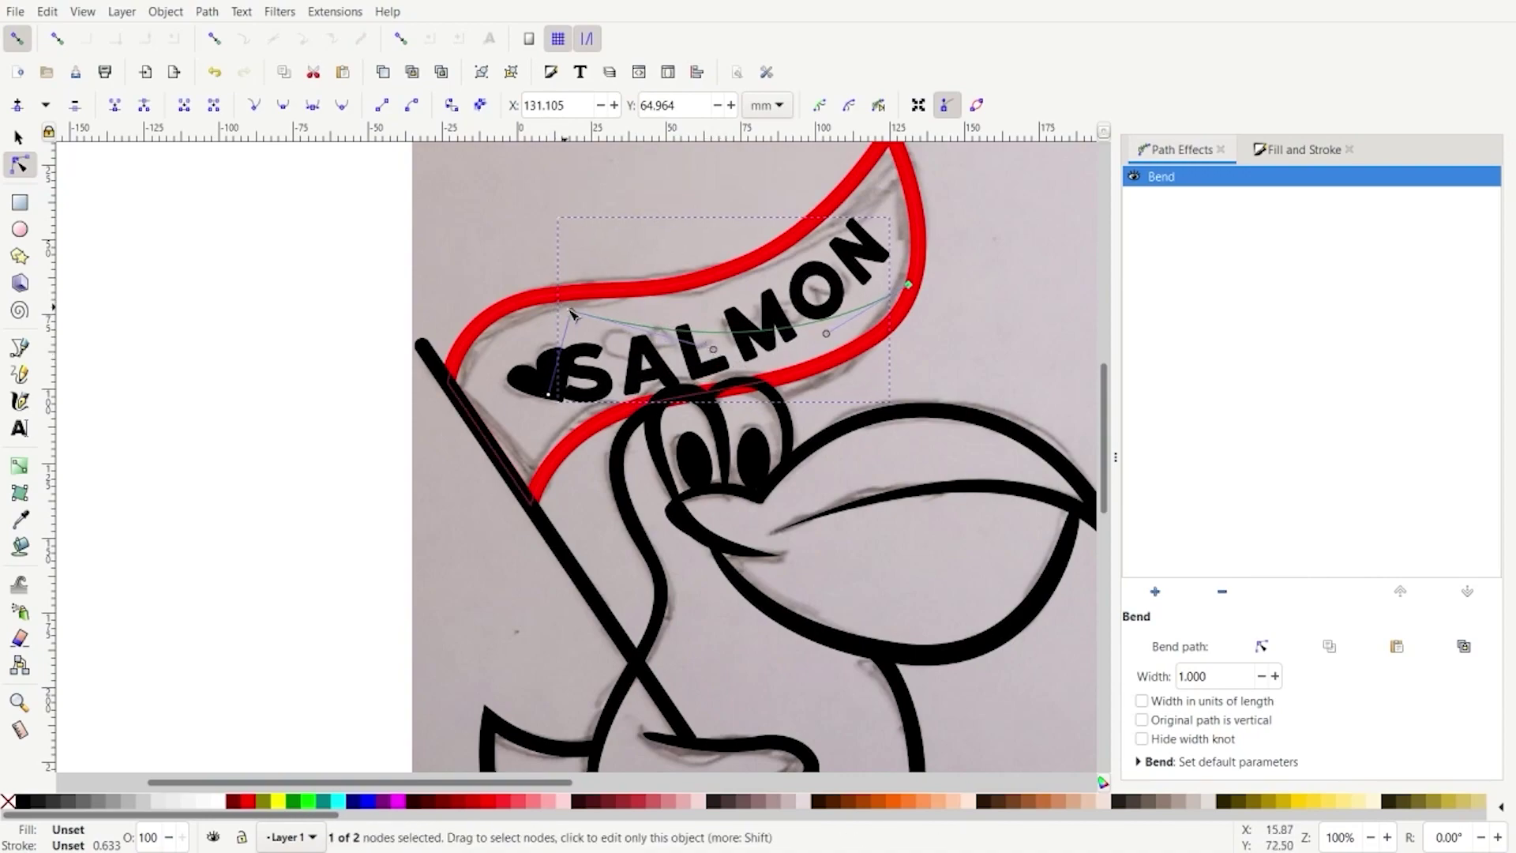
left_click_drag(574, 313, 542, 313)
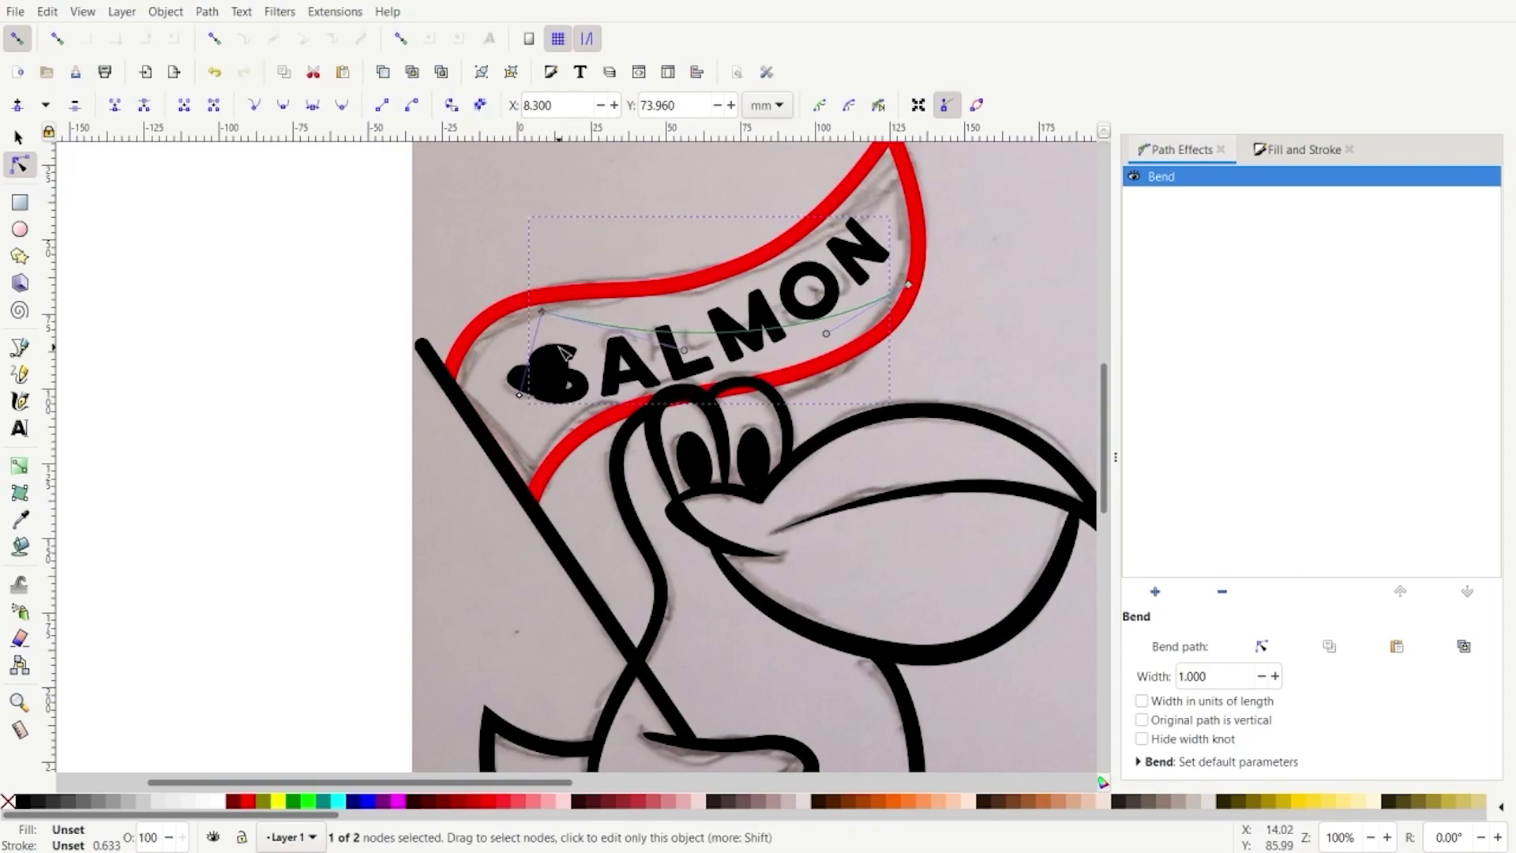
key("ctrl+z")
key("ctrl+z")
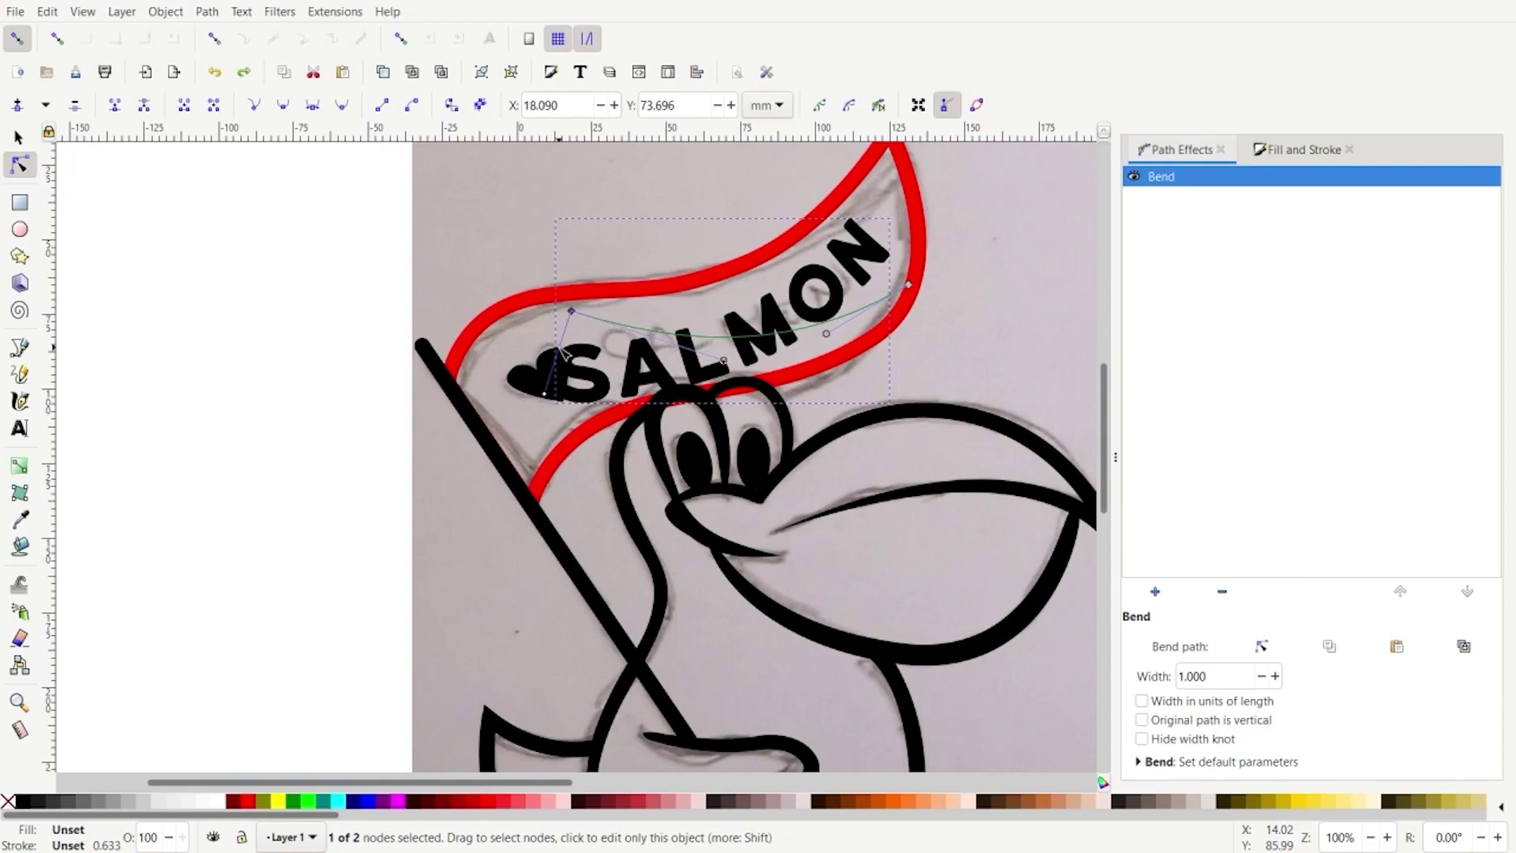
Move the heart off the flag onto blank page and shrink SALMON to about 88%
left_click(519, 395)
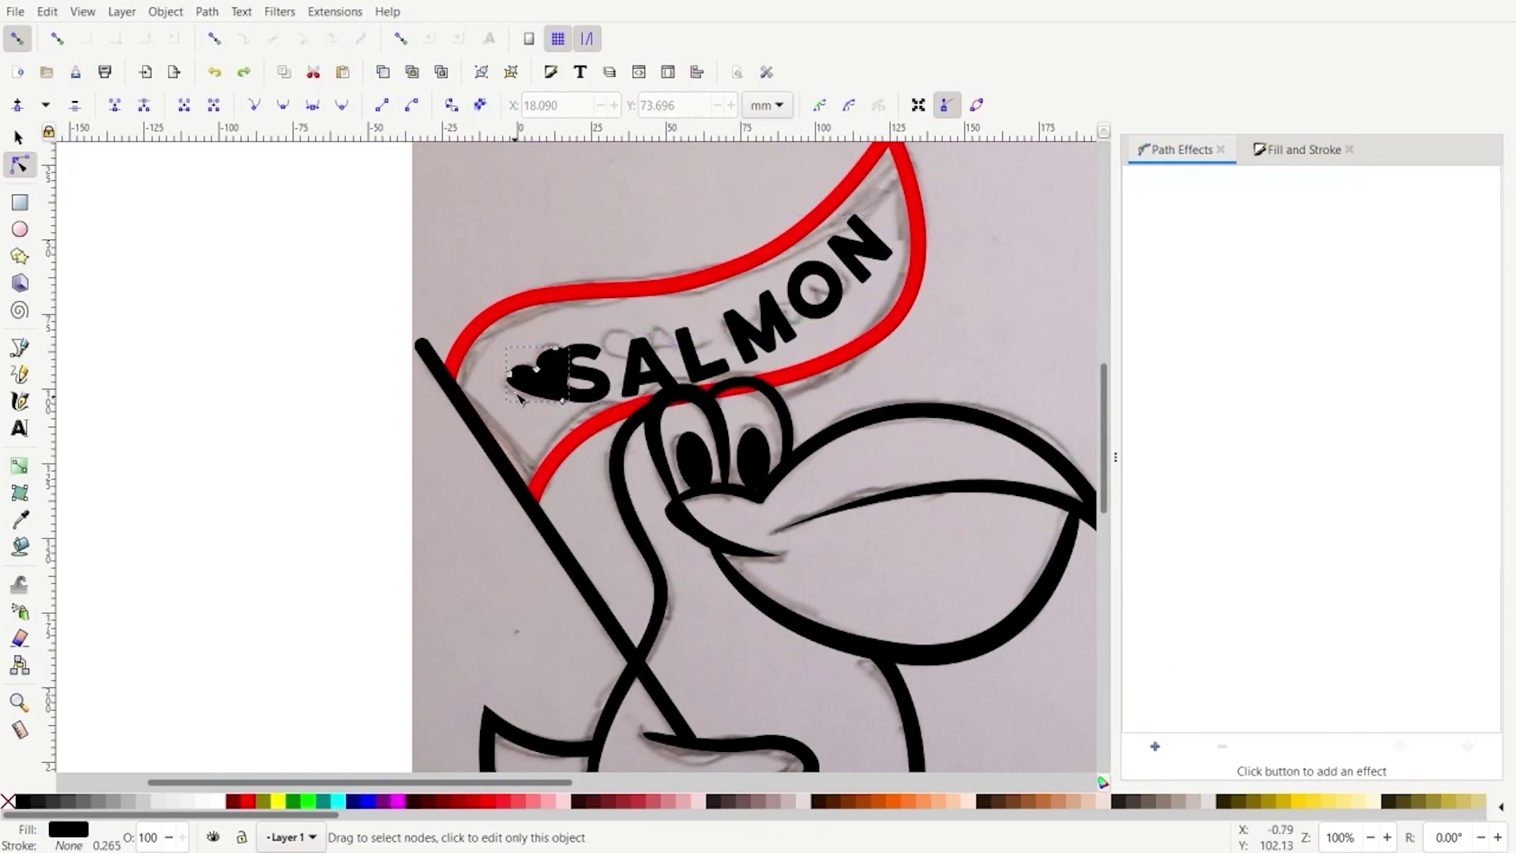
key("s")
left_click_drag(521, 397, 299, 444)
left_click(304, 430)
left_click(731, 377)
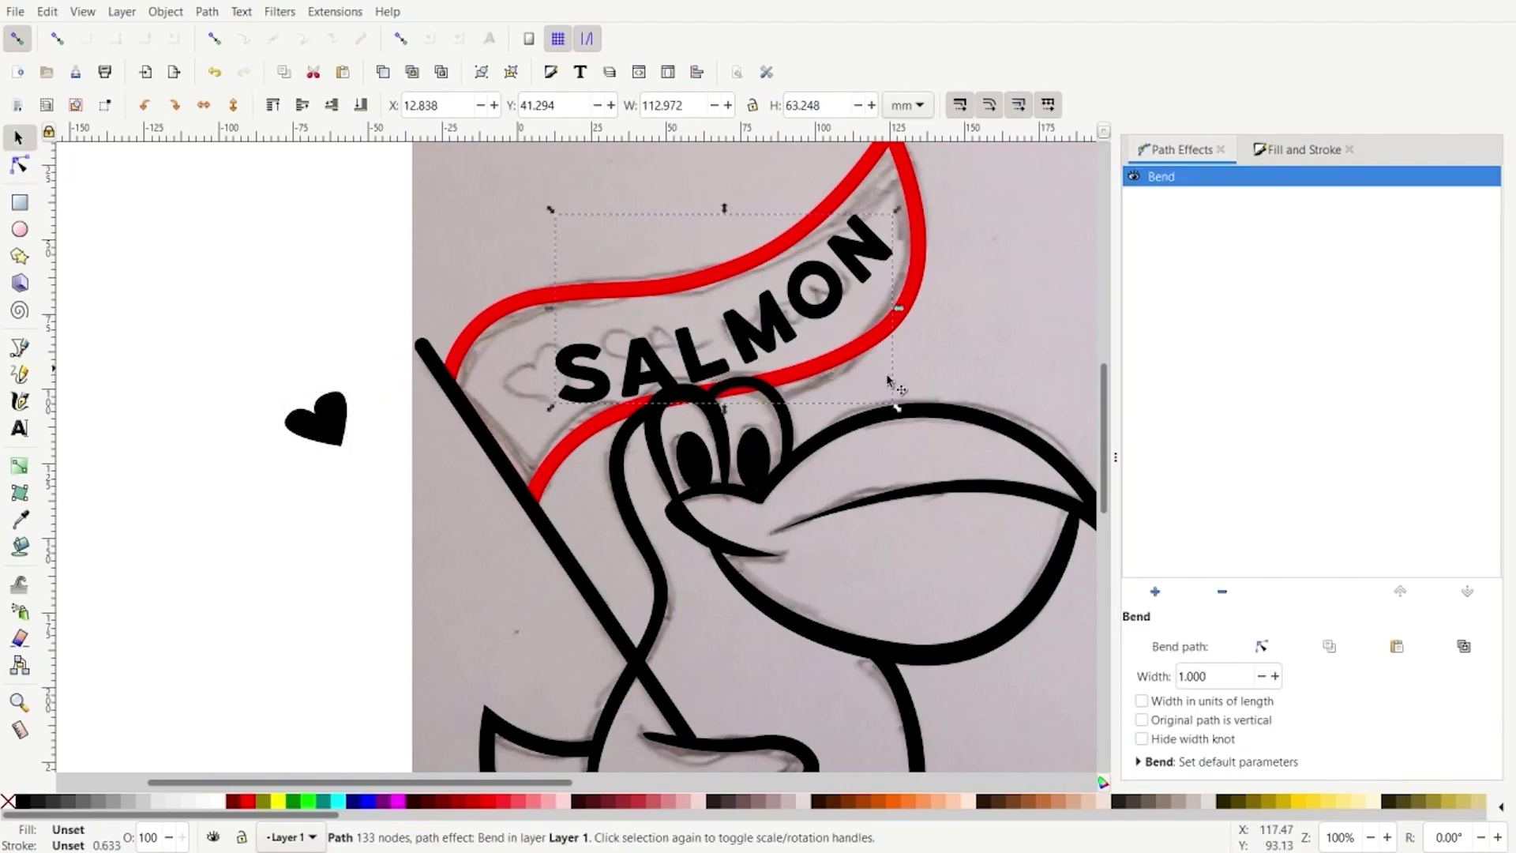
left_click_drag(894, 409, 877, 409)
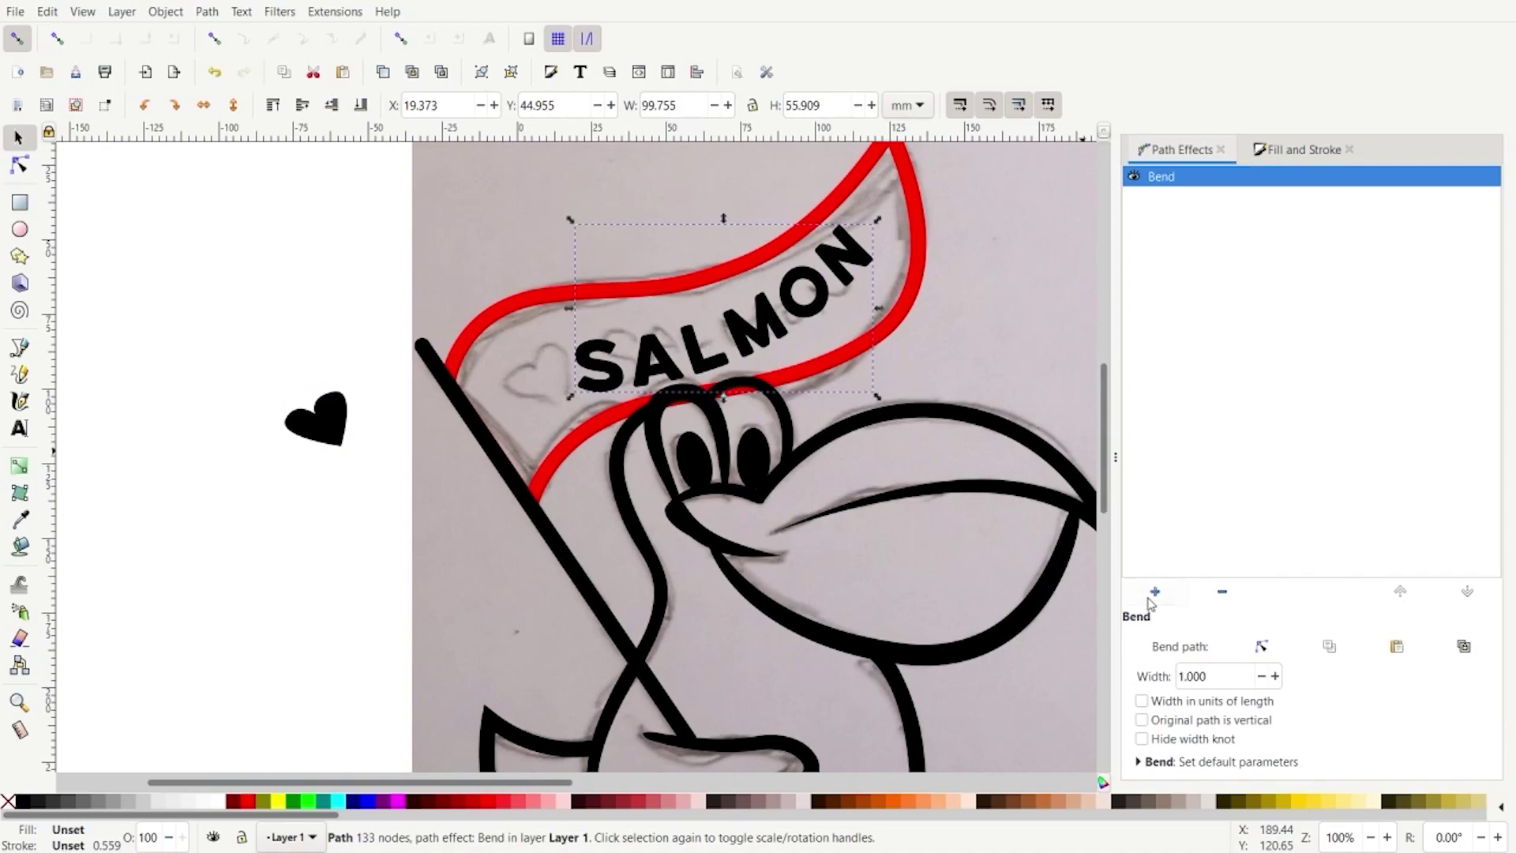
Reshape SALMON's bend curve so it starts further right, clear of the heart, inside the flag
left_click(1262, 647)
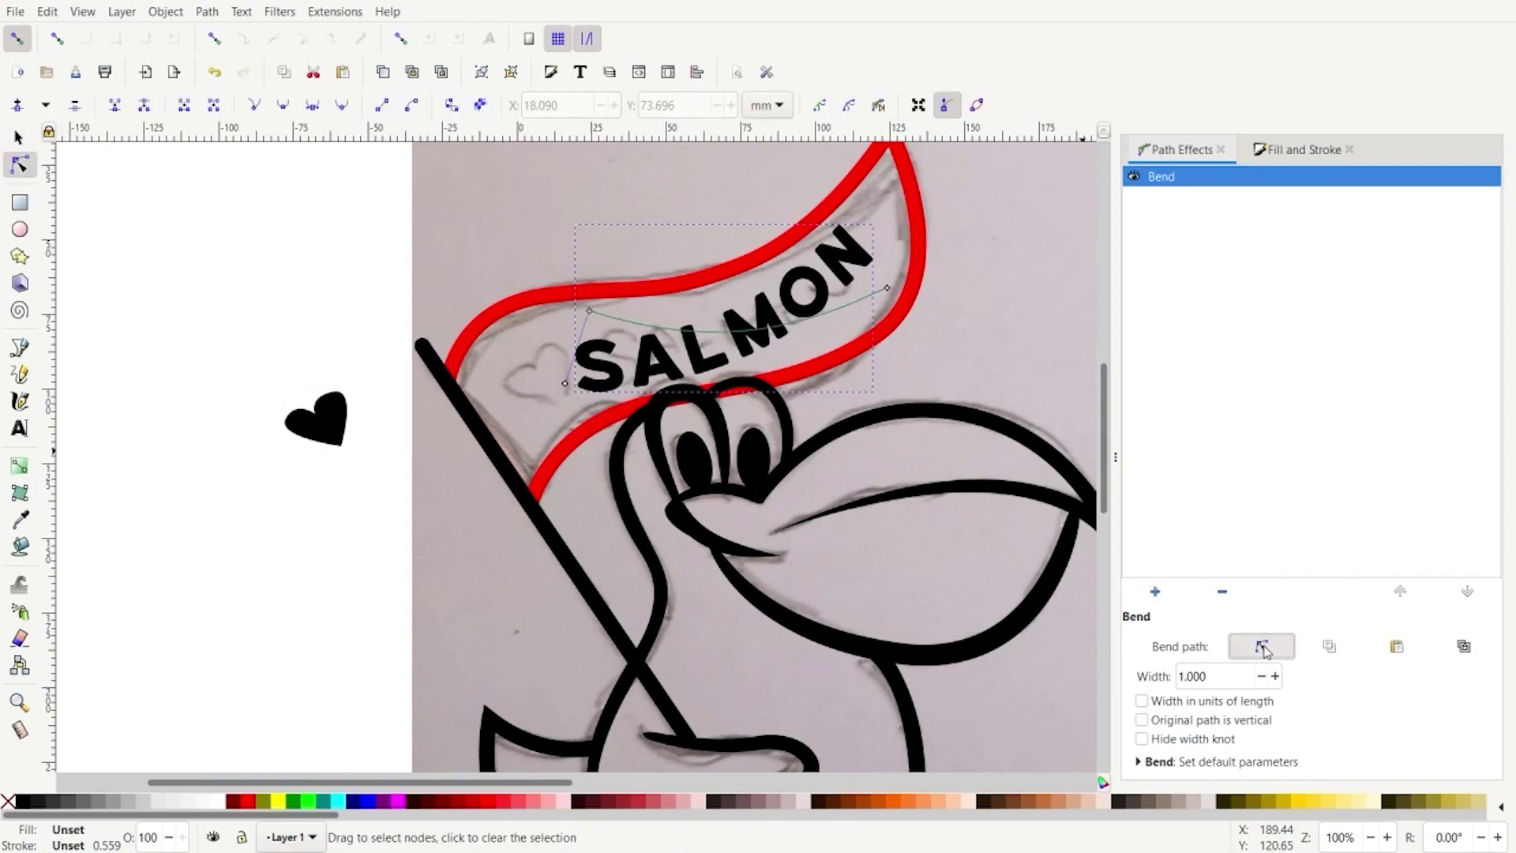
left_click(591, 313)
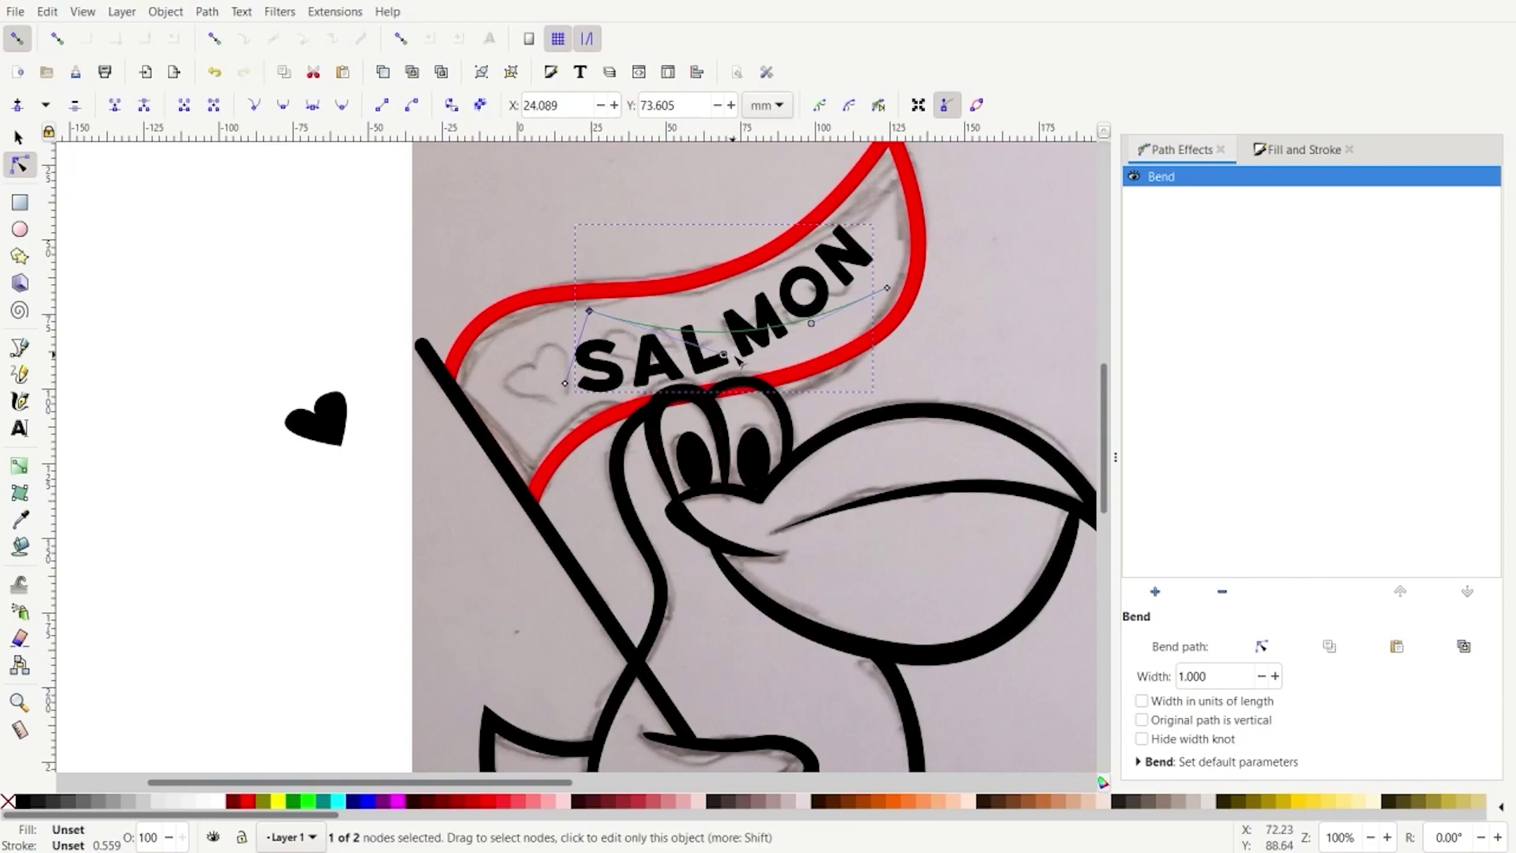
left_click_drag(888, 289, 909, 282)
mouse_move(835, 320)
left_mouse_down()
mouse_move(862, 335)
mouse_move(849, 321)
left_mouse_up()
left_click_drag(909, 282, 913, 270)
left_click_drag(593, 312, 601, 304)
left_click_drag(736, 346, 736, 353)
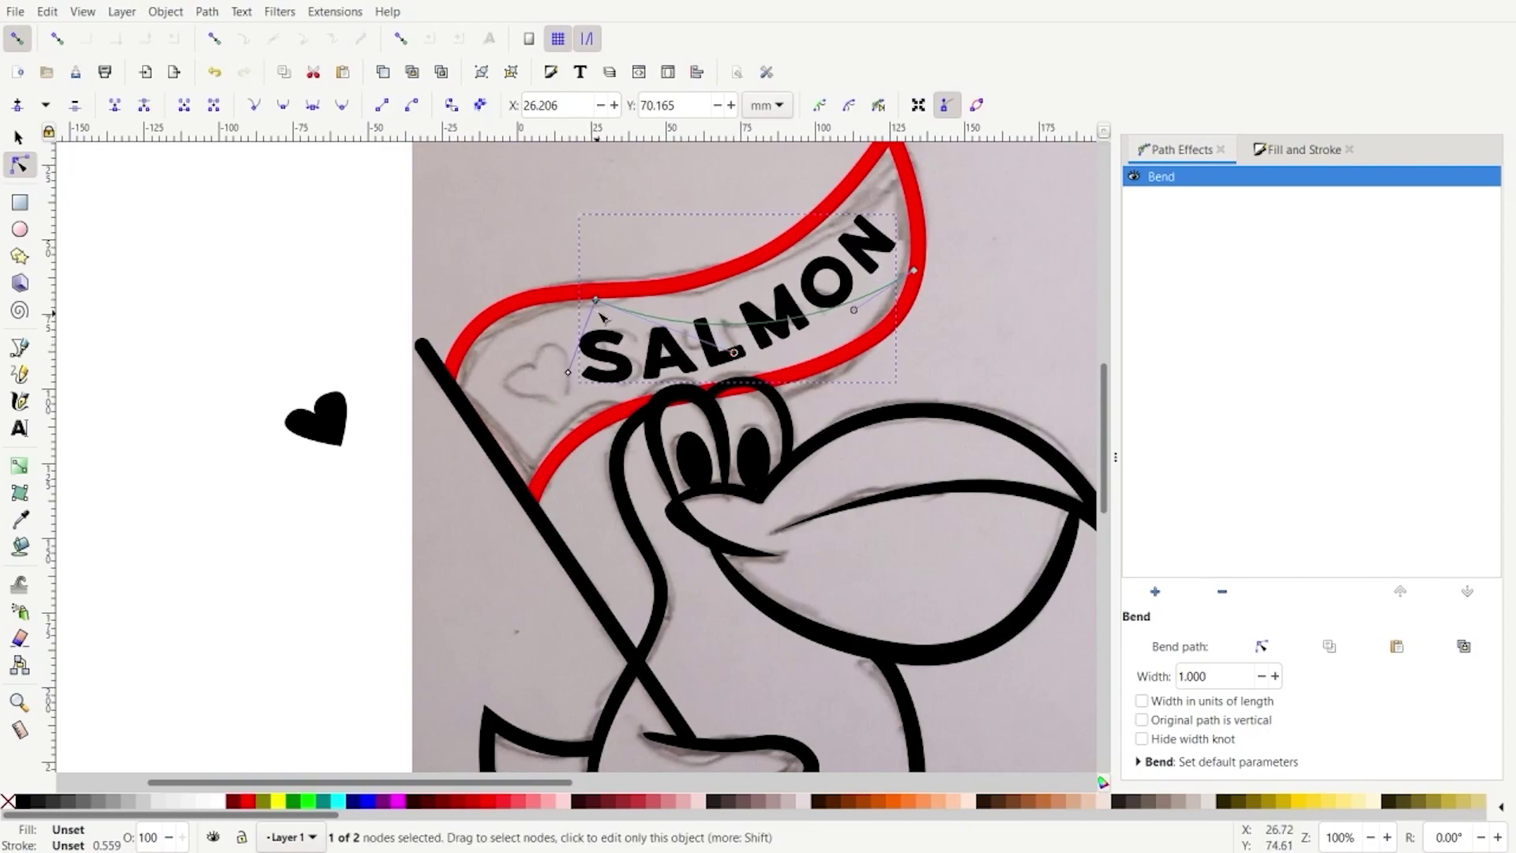
left_click_drag(598, 304, 613, 298)
left_click(287, 414)
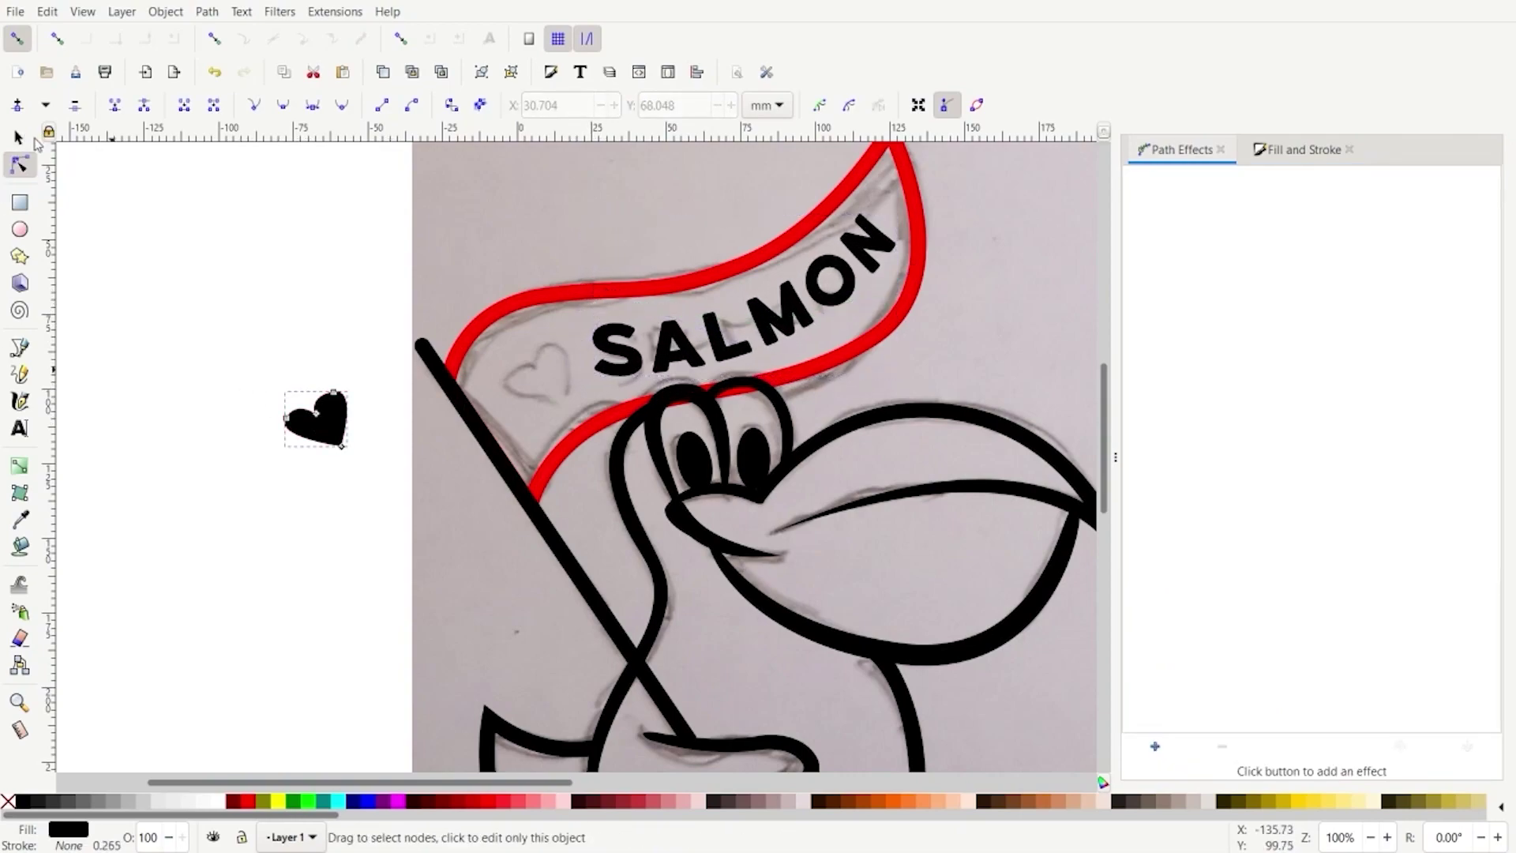
Place the heart on the flag just before SALMON and reshape its top curve and lower lobe
left_click(24, 140)
left_click_drag(324, 428, 536, 374)
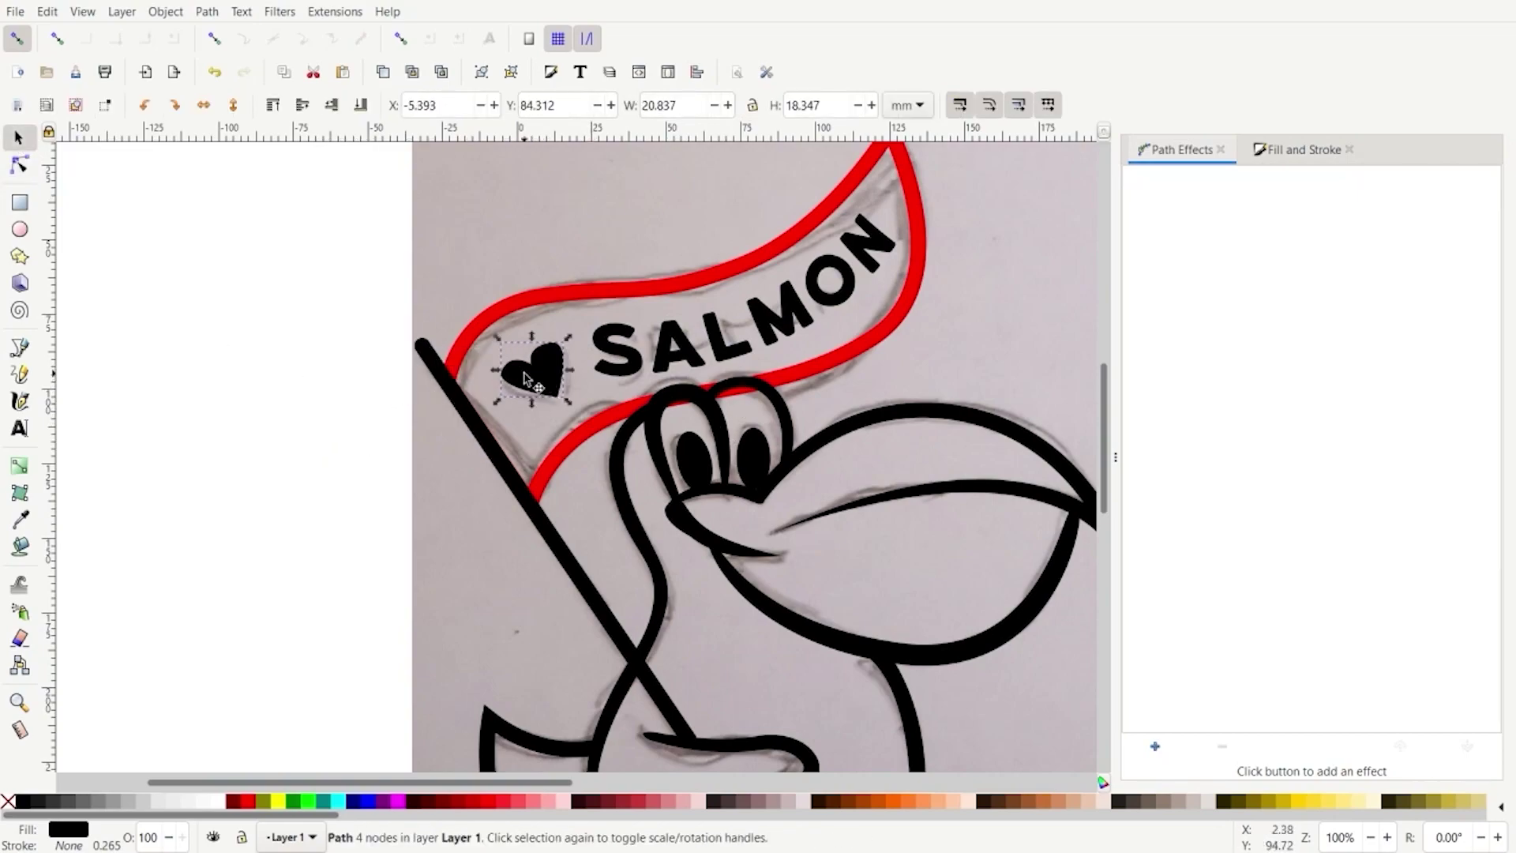
left_click(19, 164)
left_click(551, 345)
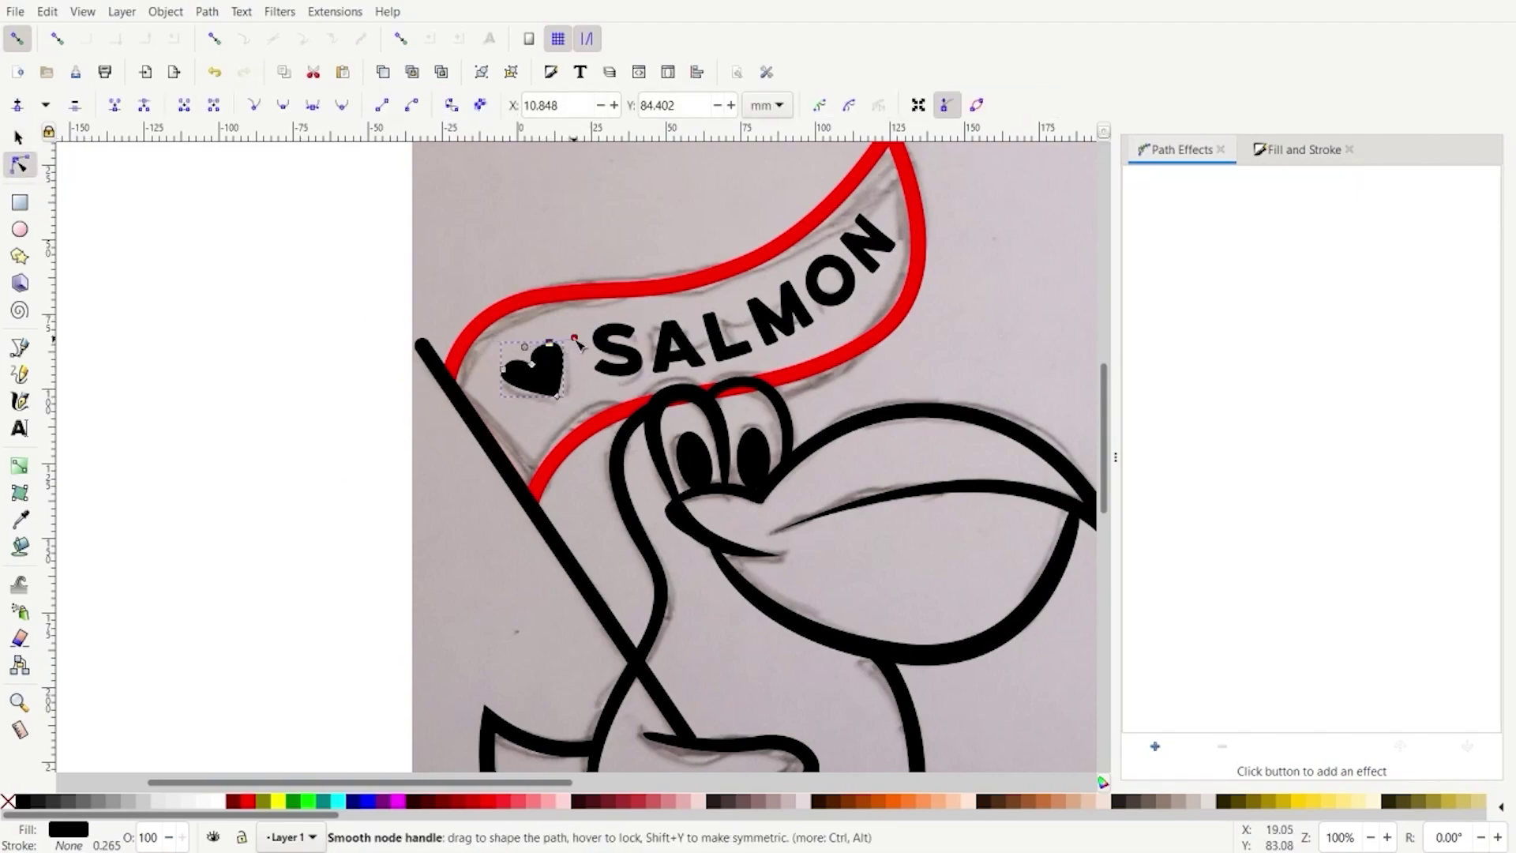
left_click_drag(579, 341, 584, 351)
left_click_drag(584, 353, 534, 364)
left_click(557, 397)
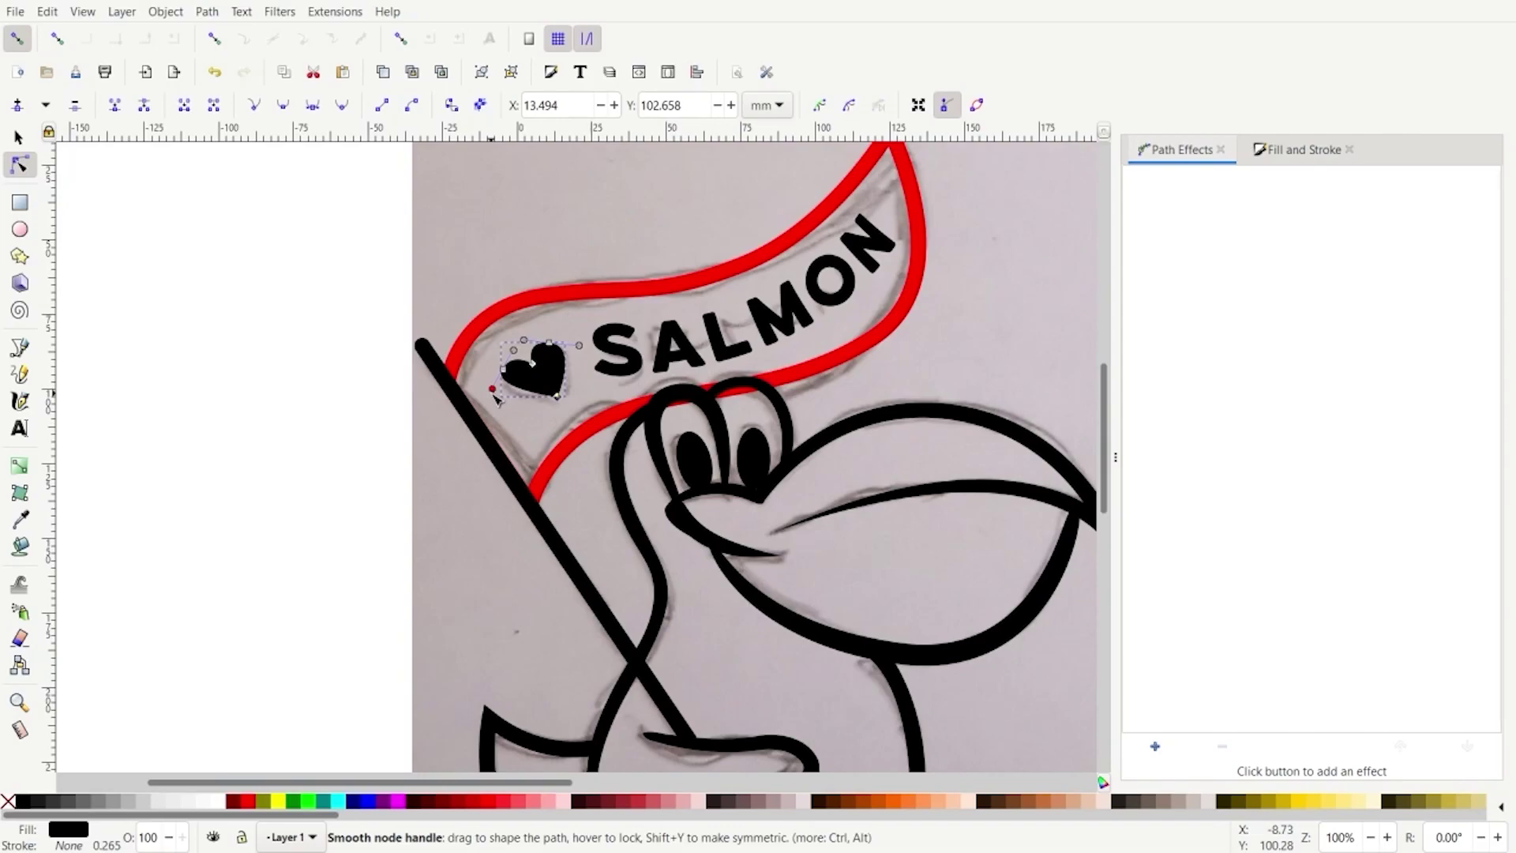
left_click_drag(493, 390, 490, 403)
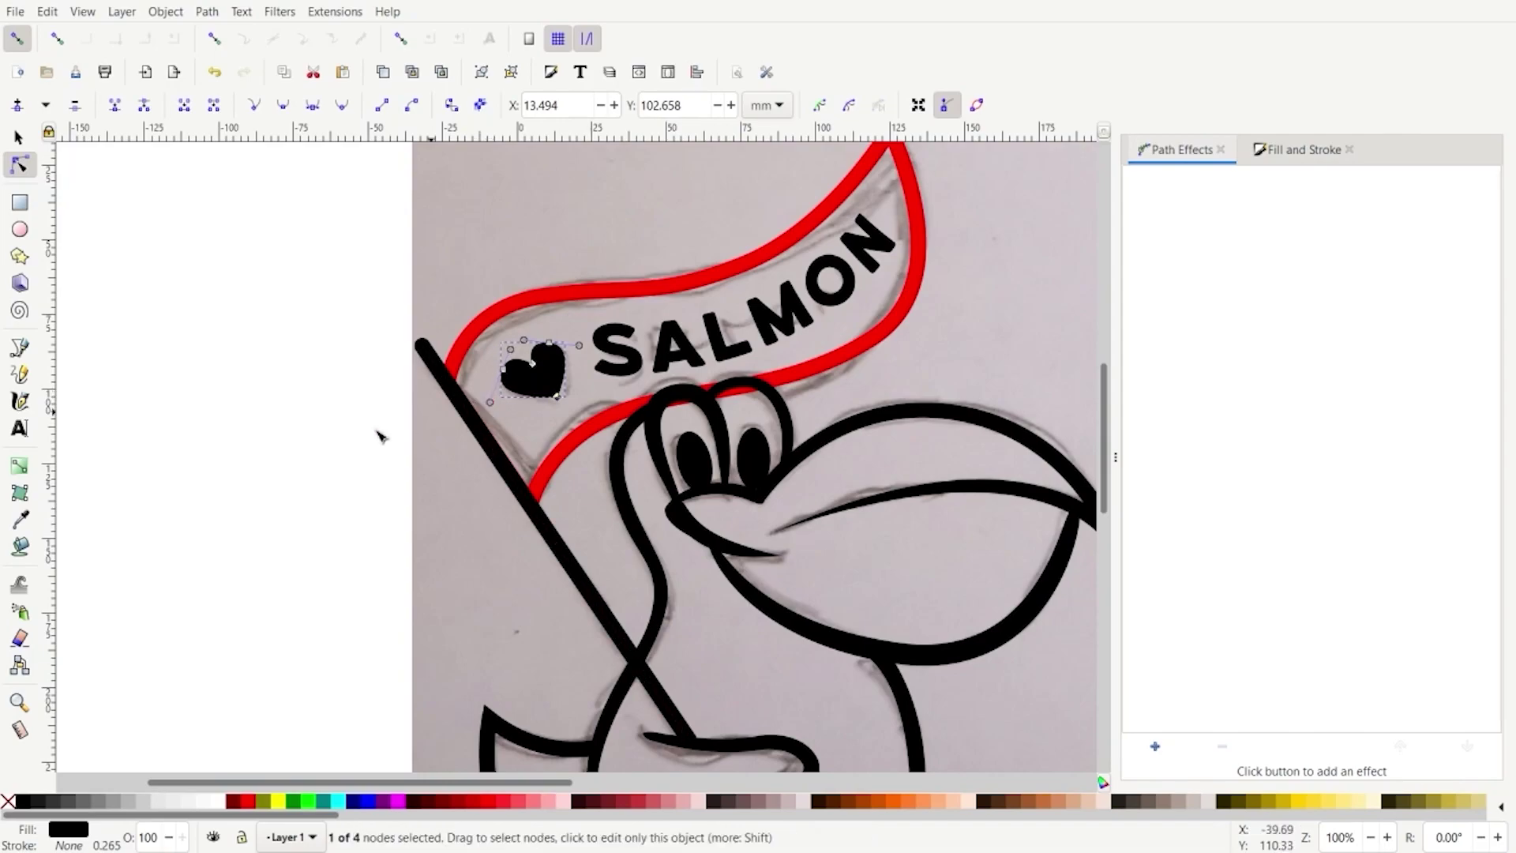
scroll(337, 471, "down", 4)
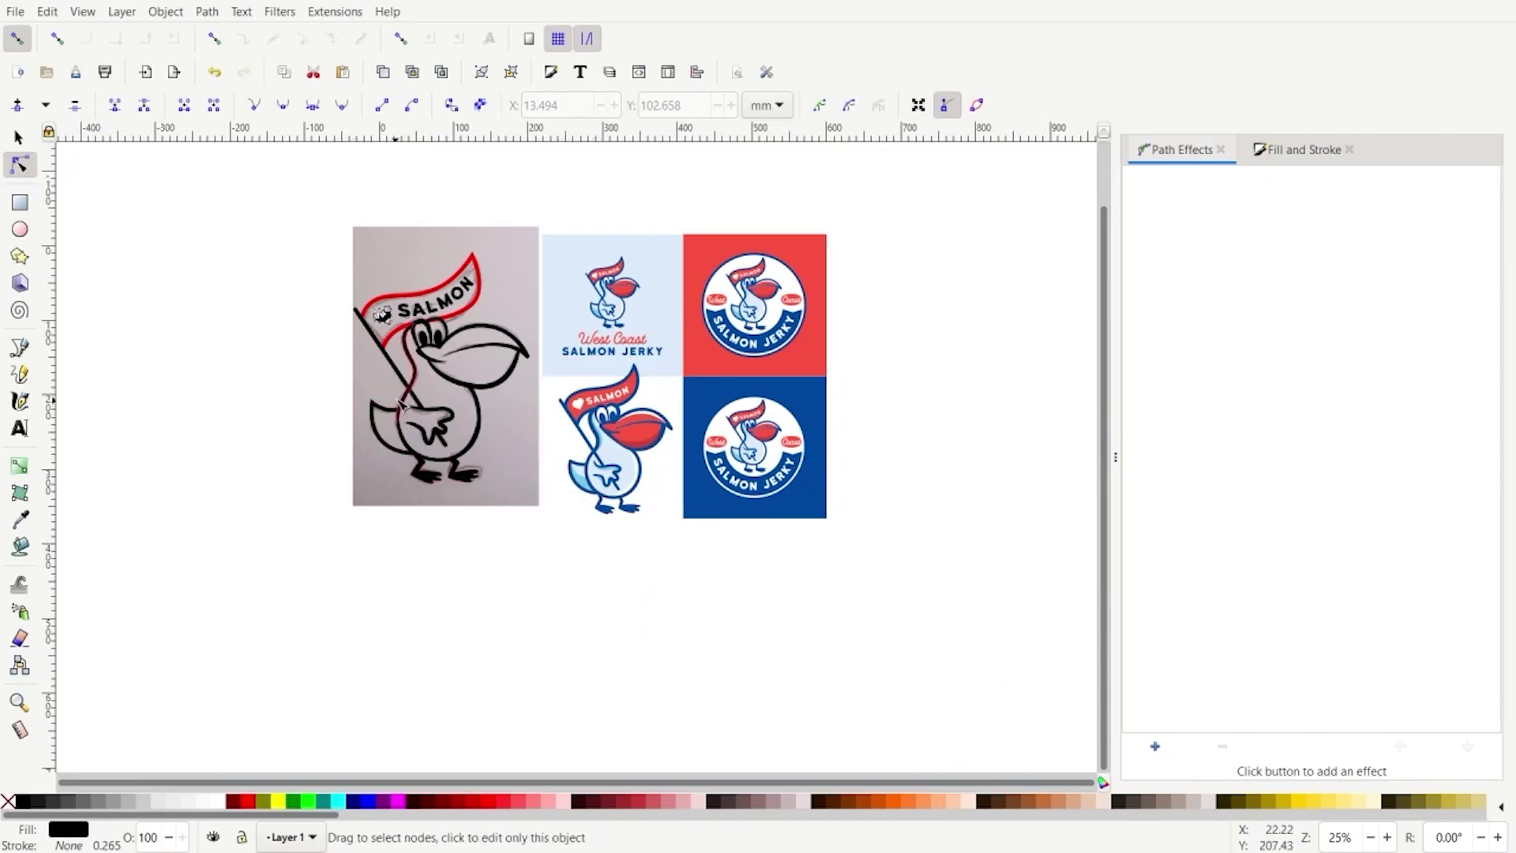
Move the sketch photo away from the tracing and select all 21 pelican line-art objects
scroll(403, 411, "up", 2)
left_click(17, 139)
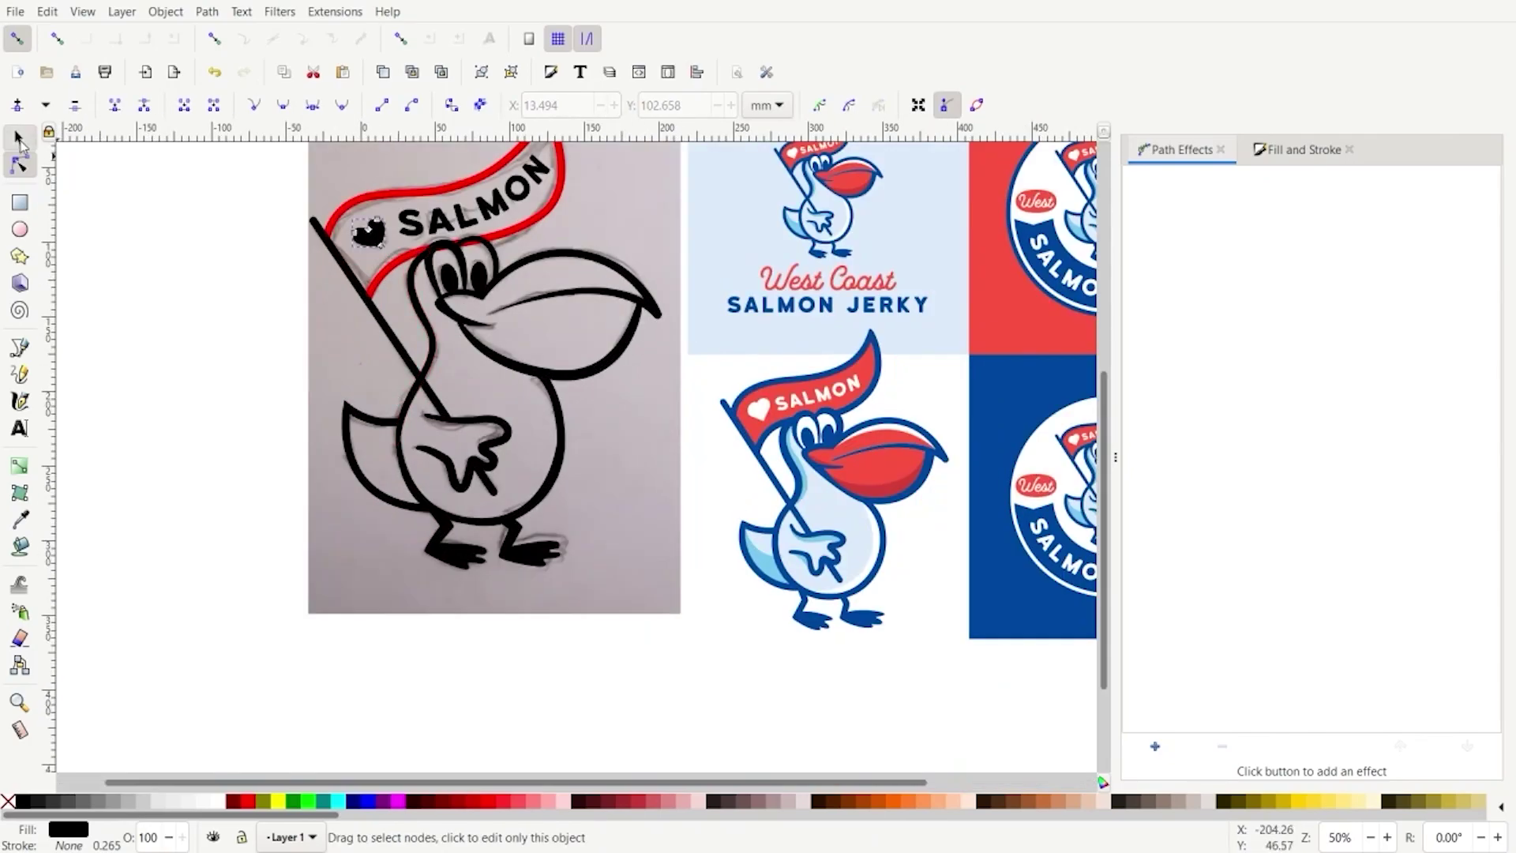
left_click(328, 349)
mouse_move(335, 337)
left_mouse_down()
mouse_move(241, 641)
mouse_move(527, 743)
mouse_move(795, 488)
mouse_move(787, 477)
left_mouse_up()
scroll(241, 641, "down", 2)
scroll(186, 457, "up", 2)
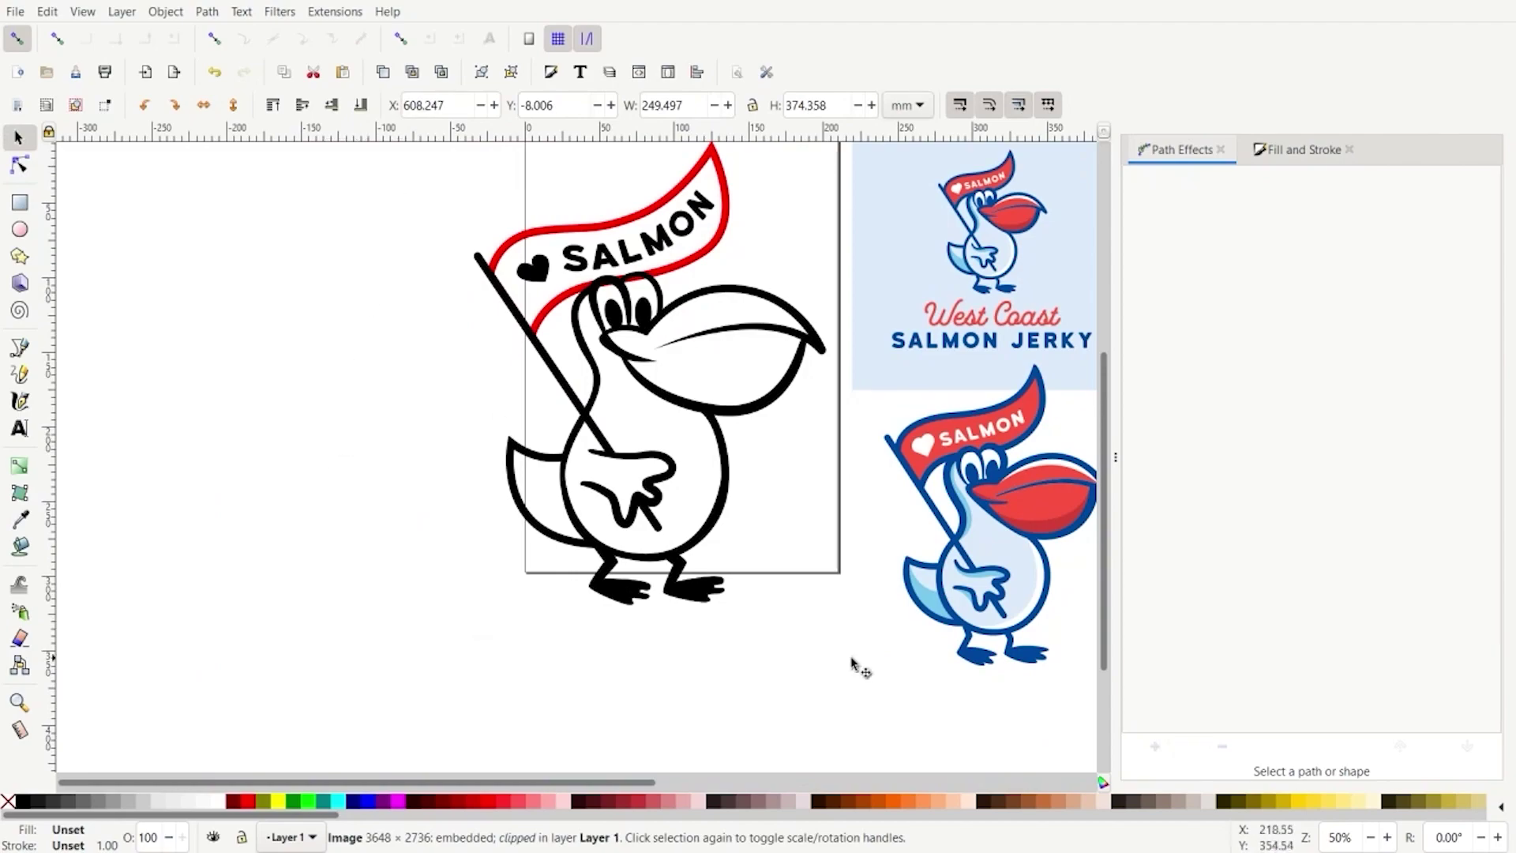
left_click_drag(847, 700, 377, 139)
Convert the selected line art to paths, then turn its strokes into filled shapes
left_click(207, 11)
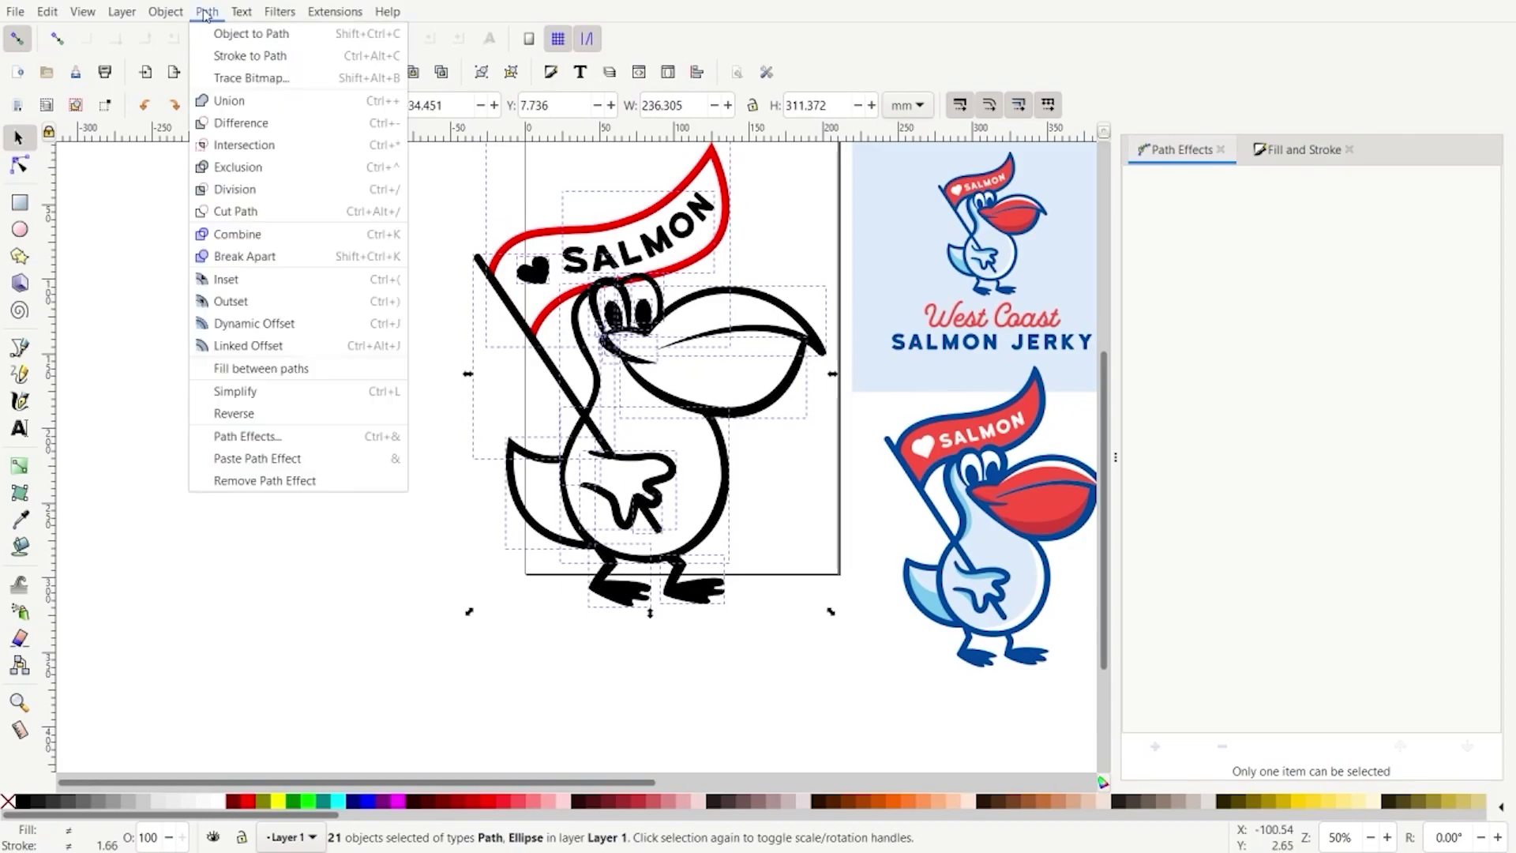
left_click(242, 41)
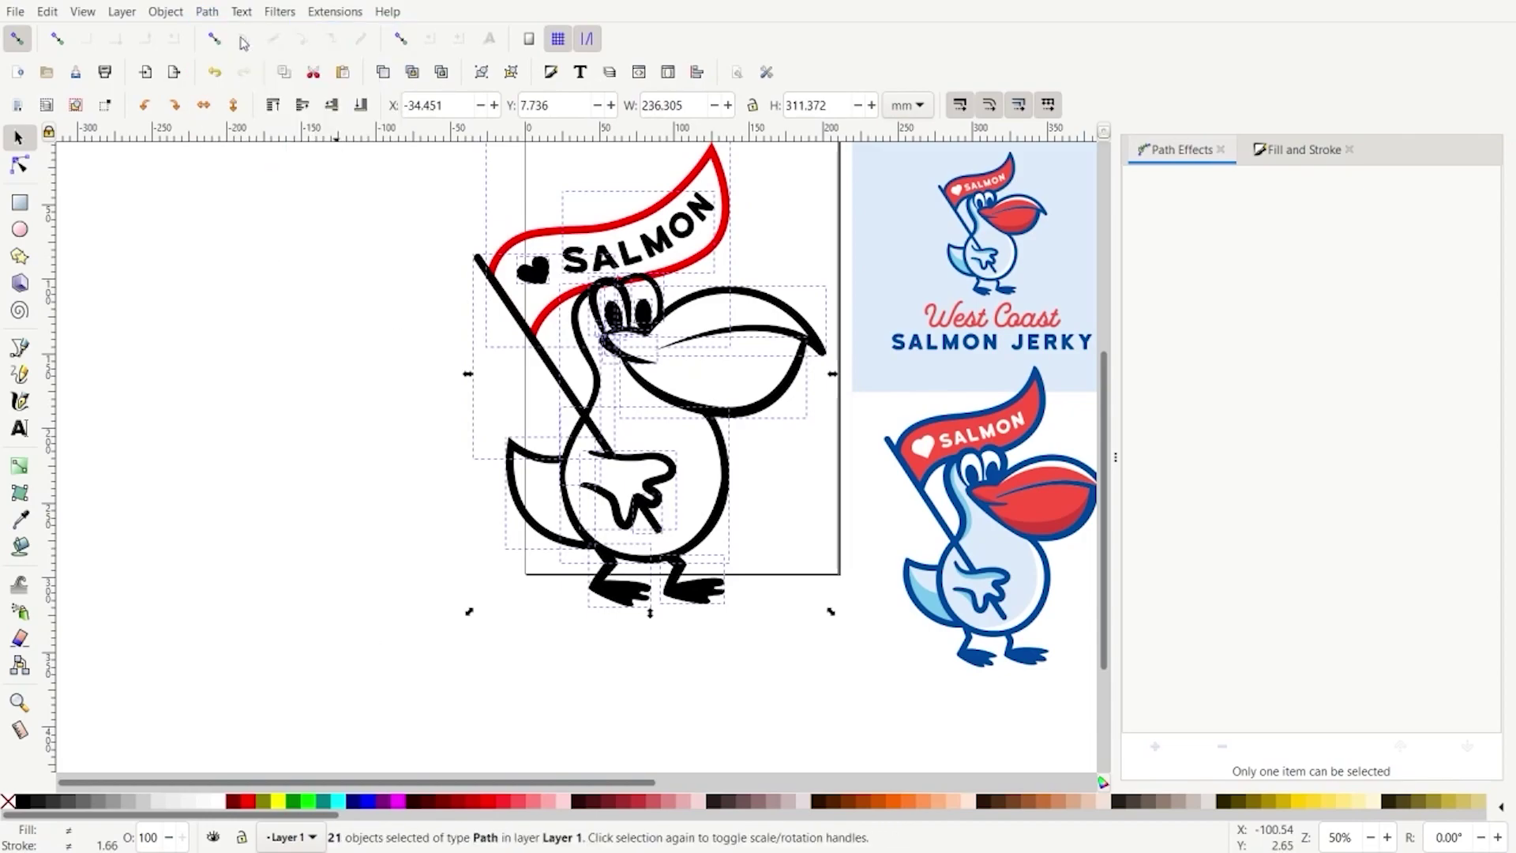
left_click(207, 14)
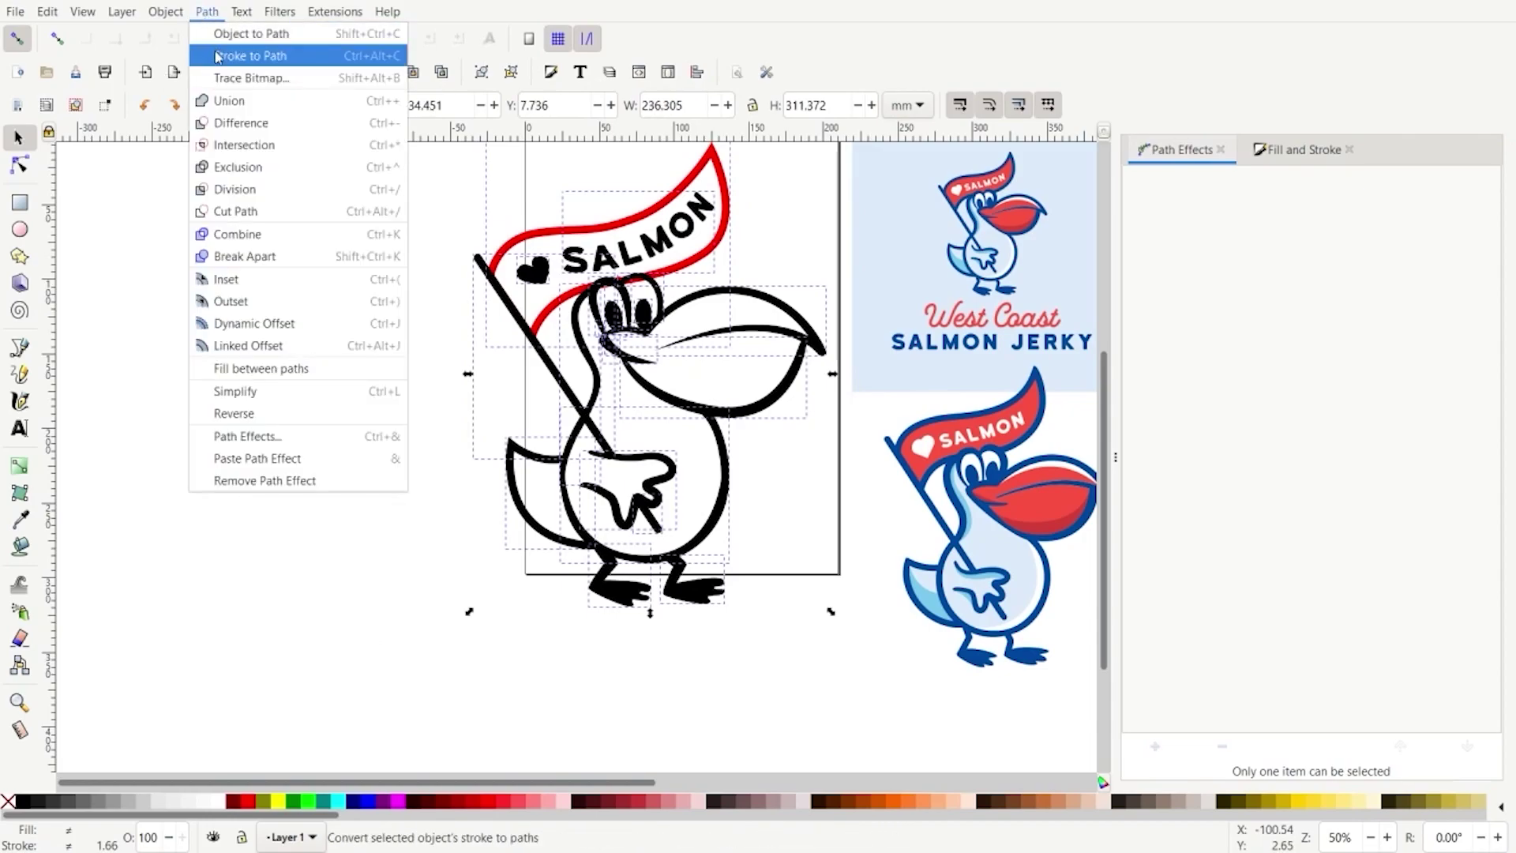
left_click(250, 55)
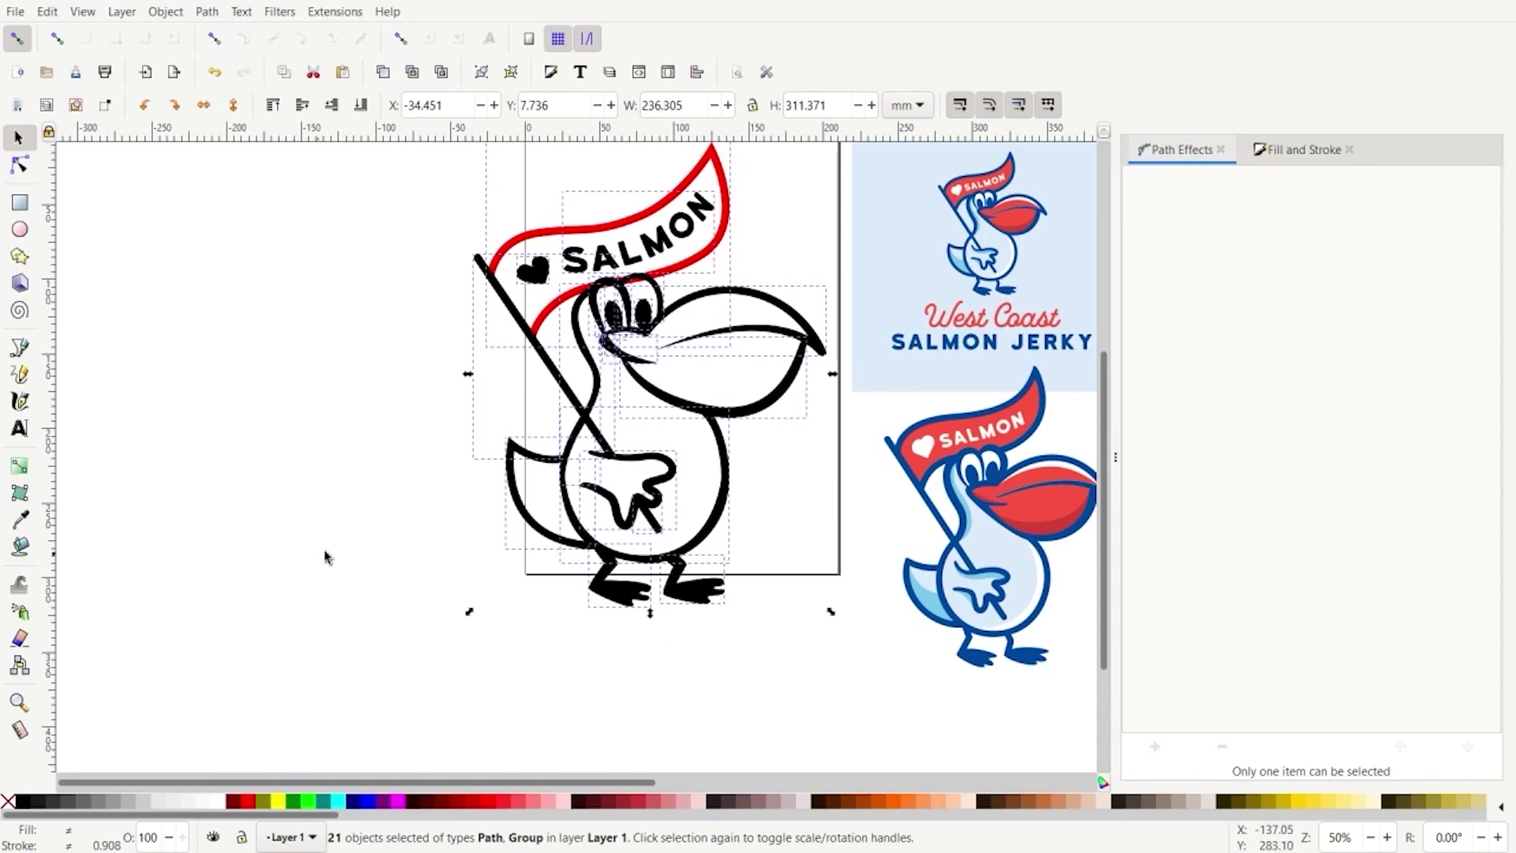
Check the separate pieces by selecting the flag pole, SALMON lettering, hand and tail
left_click(363, 538)
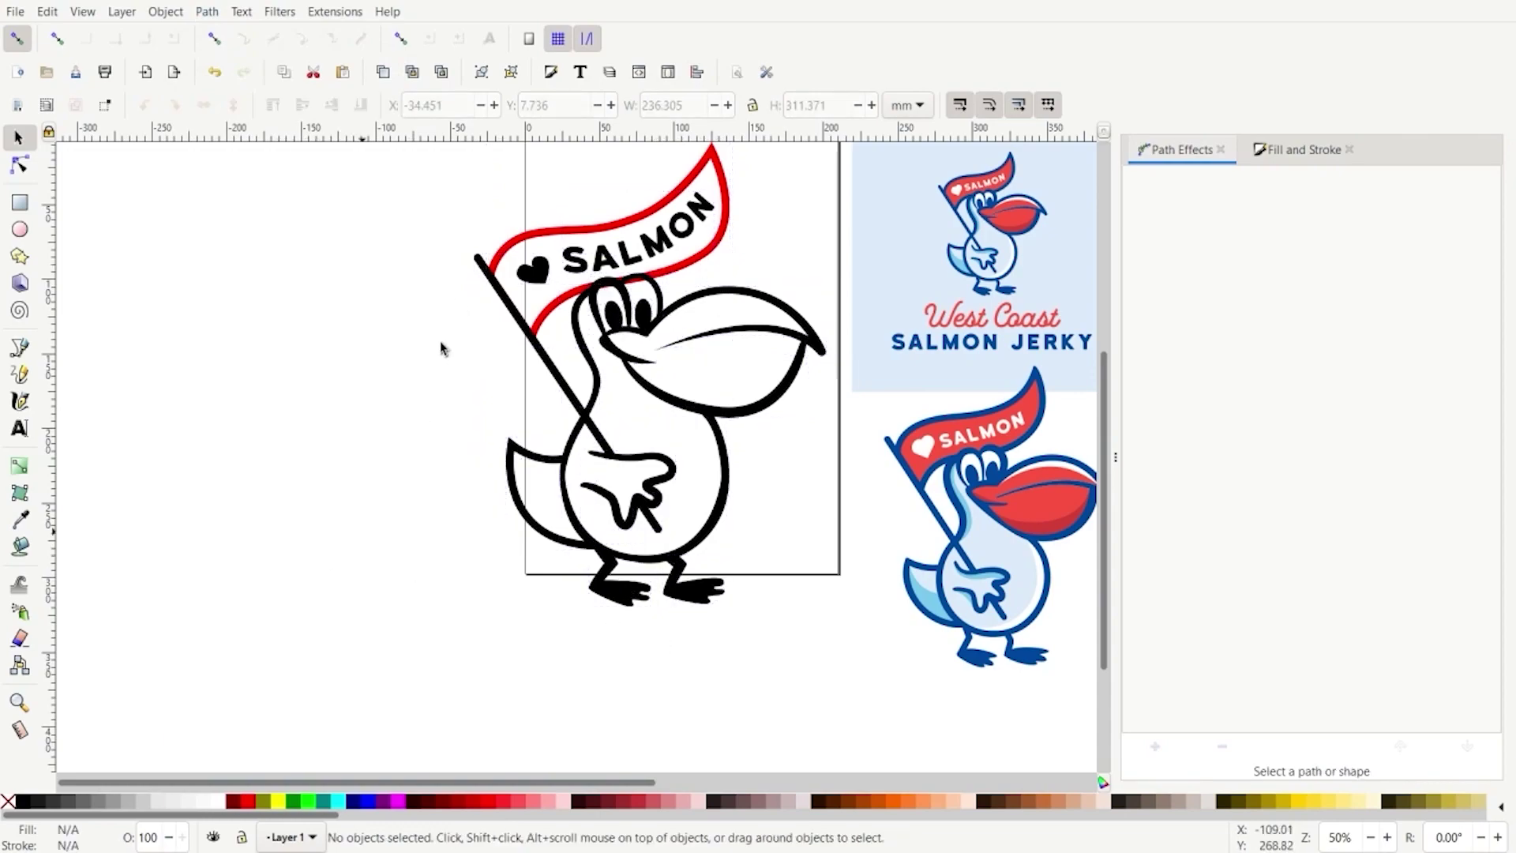
left_click(497, 293)
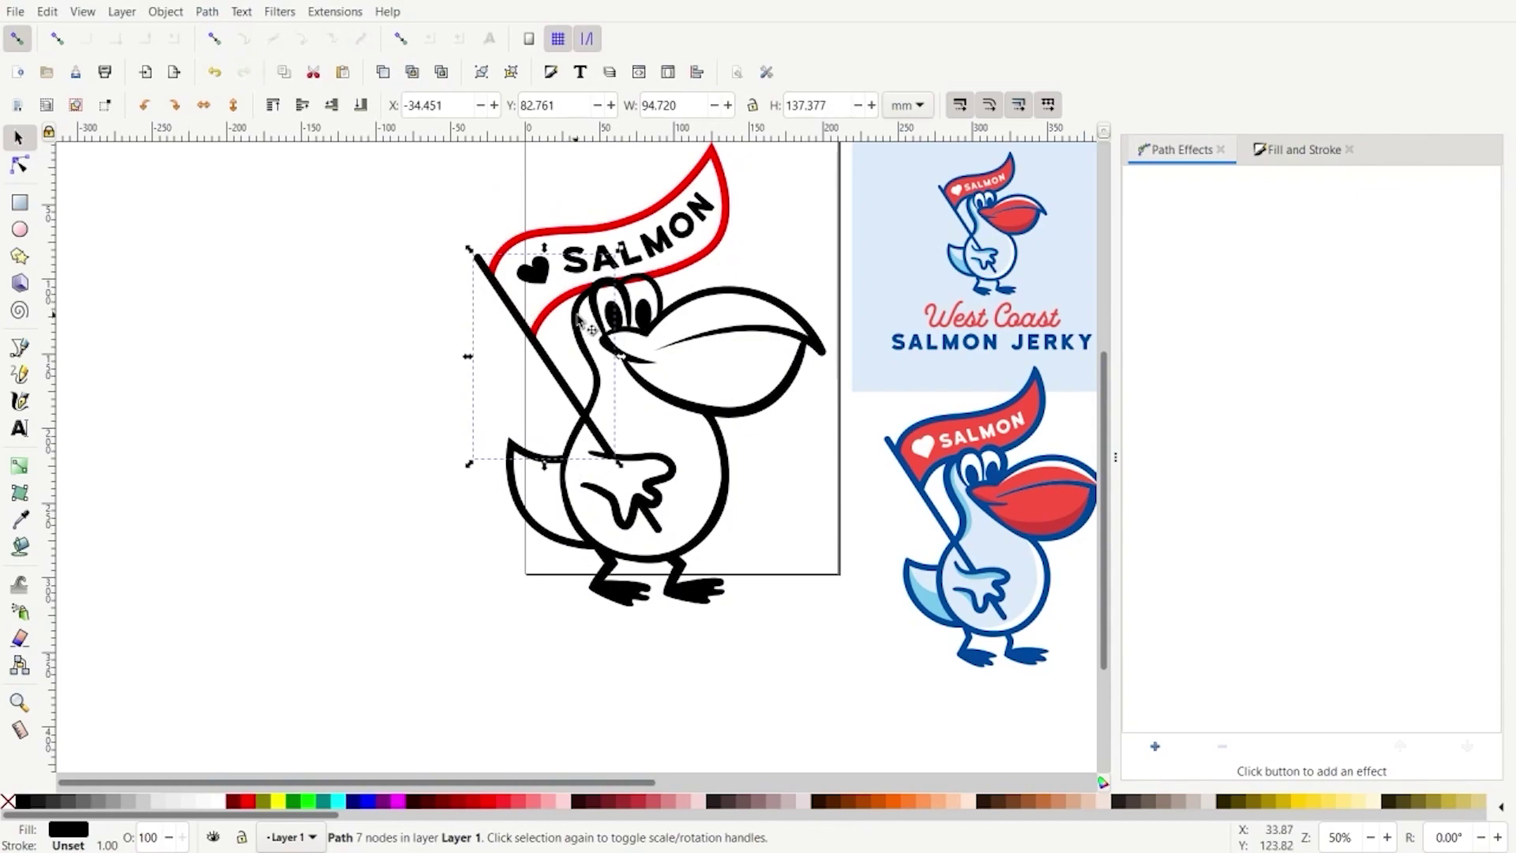
key("Tab")
key("Tab")
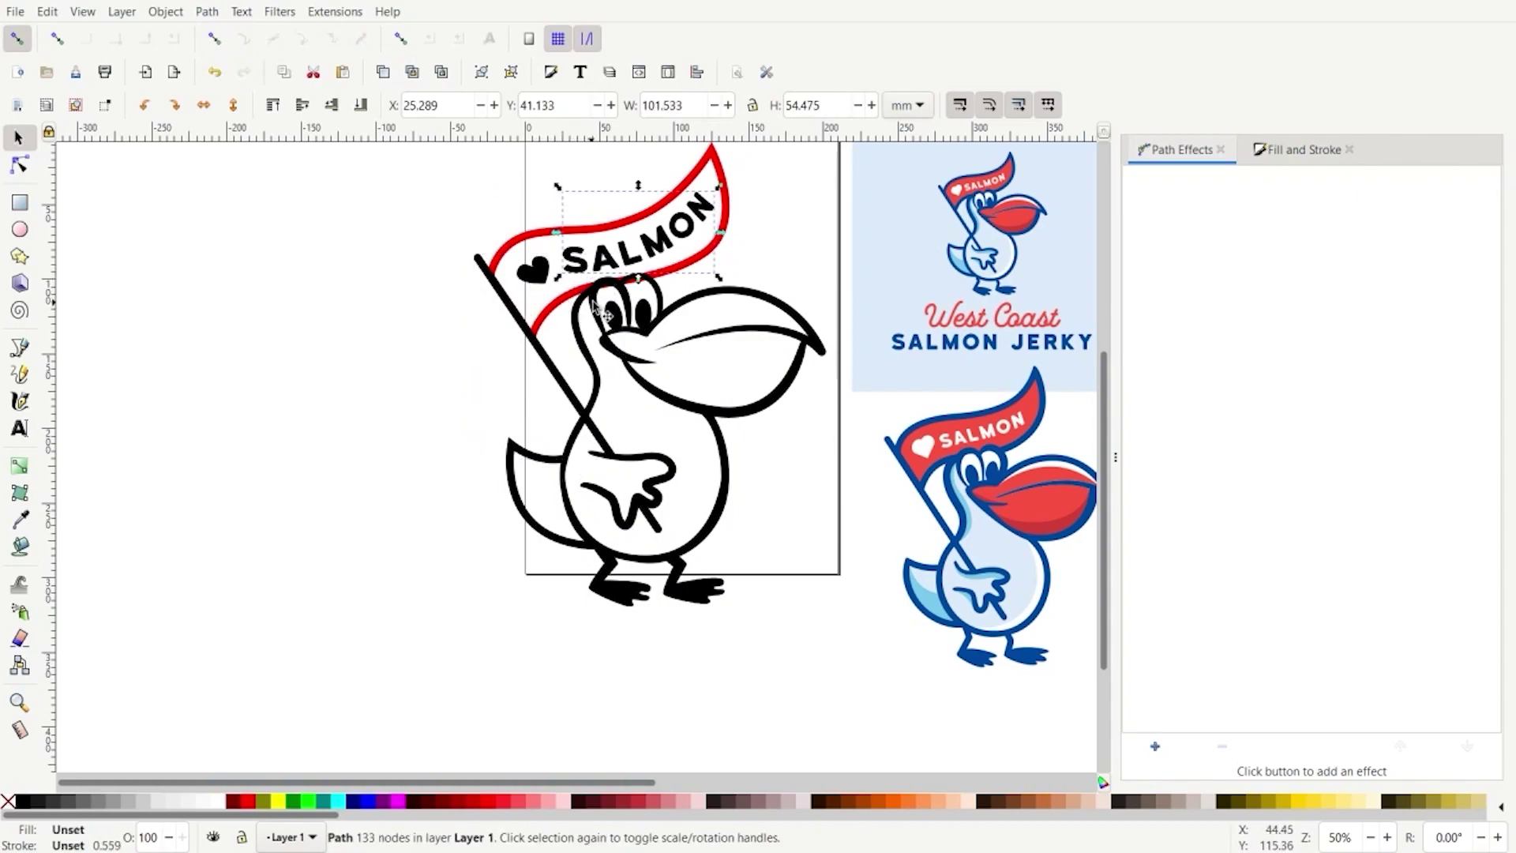
key("Tab")
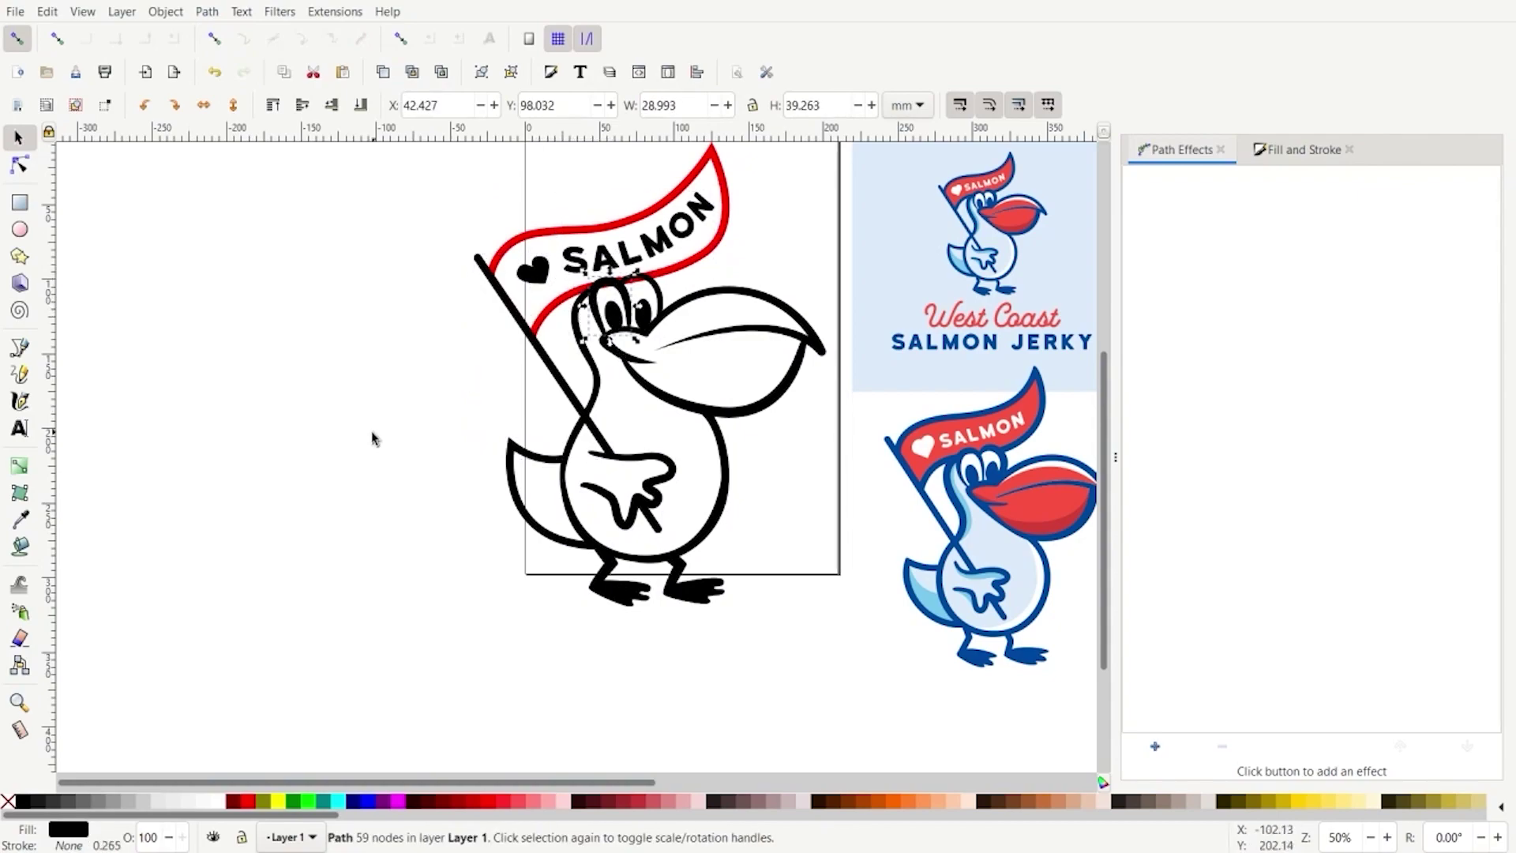
left_click(372, 440)
left_click(655, 468)
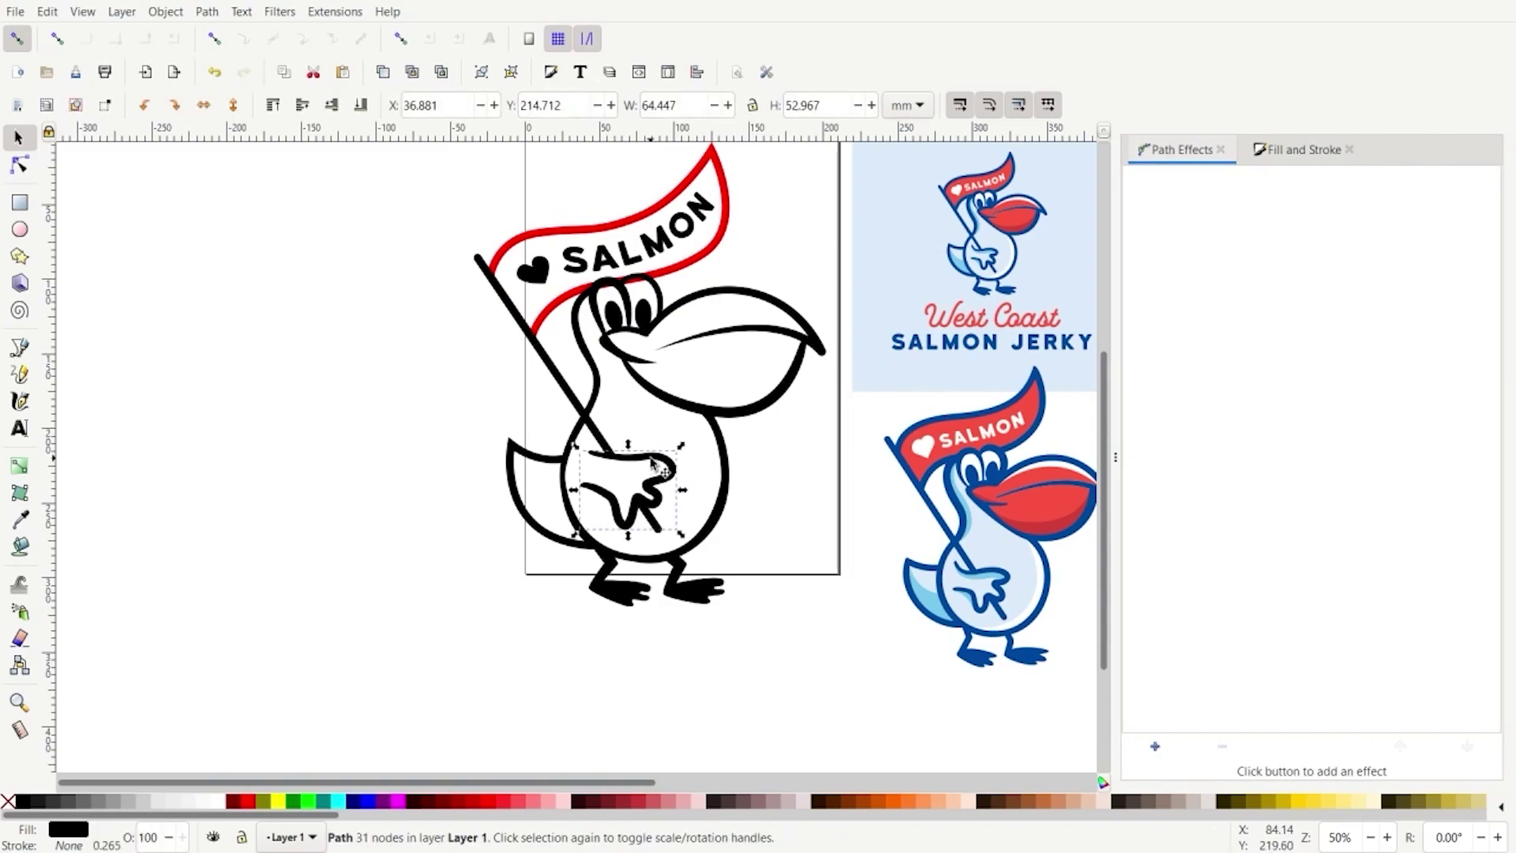
left_click(546, 534)
left_click(500, 542)
left_click(643, 627)
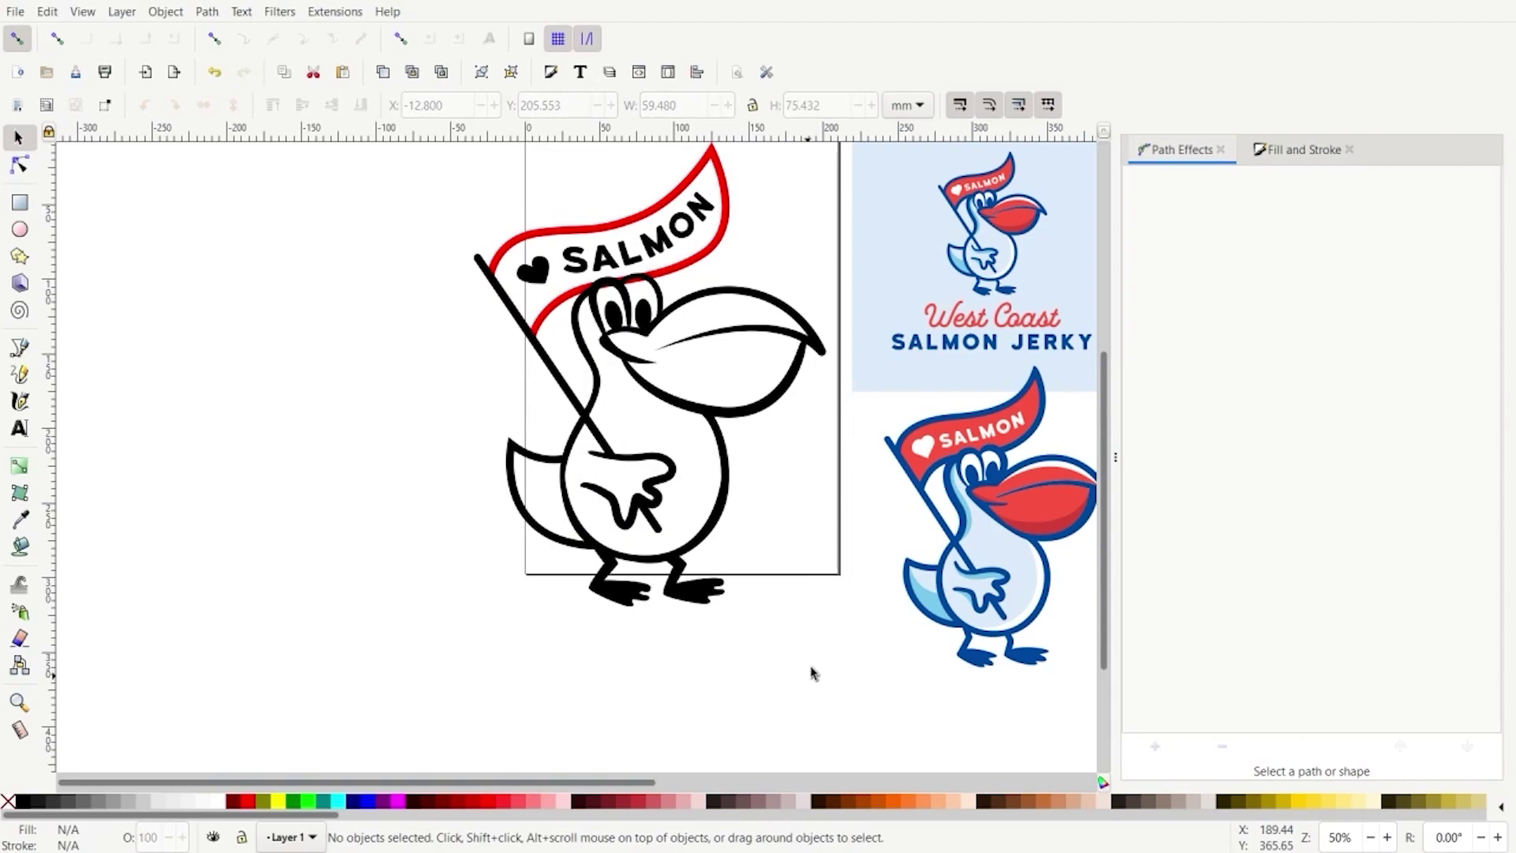
Select the pelican body pieces, excluding the flag pole and its stroke over the hand
left_click_drag(814, 672, 502, 246)
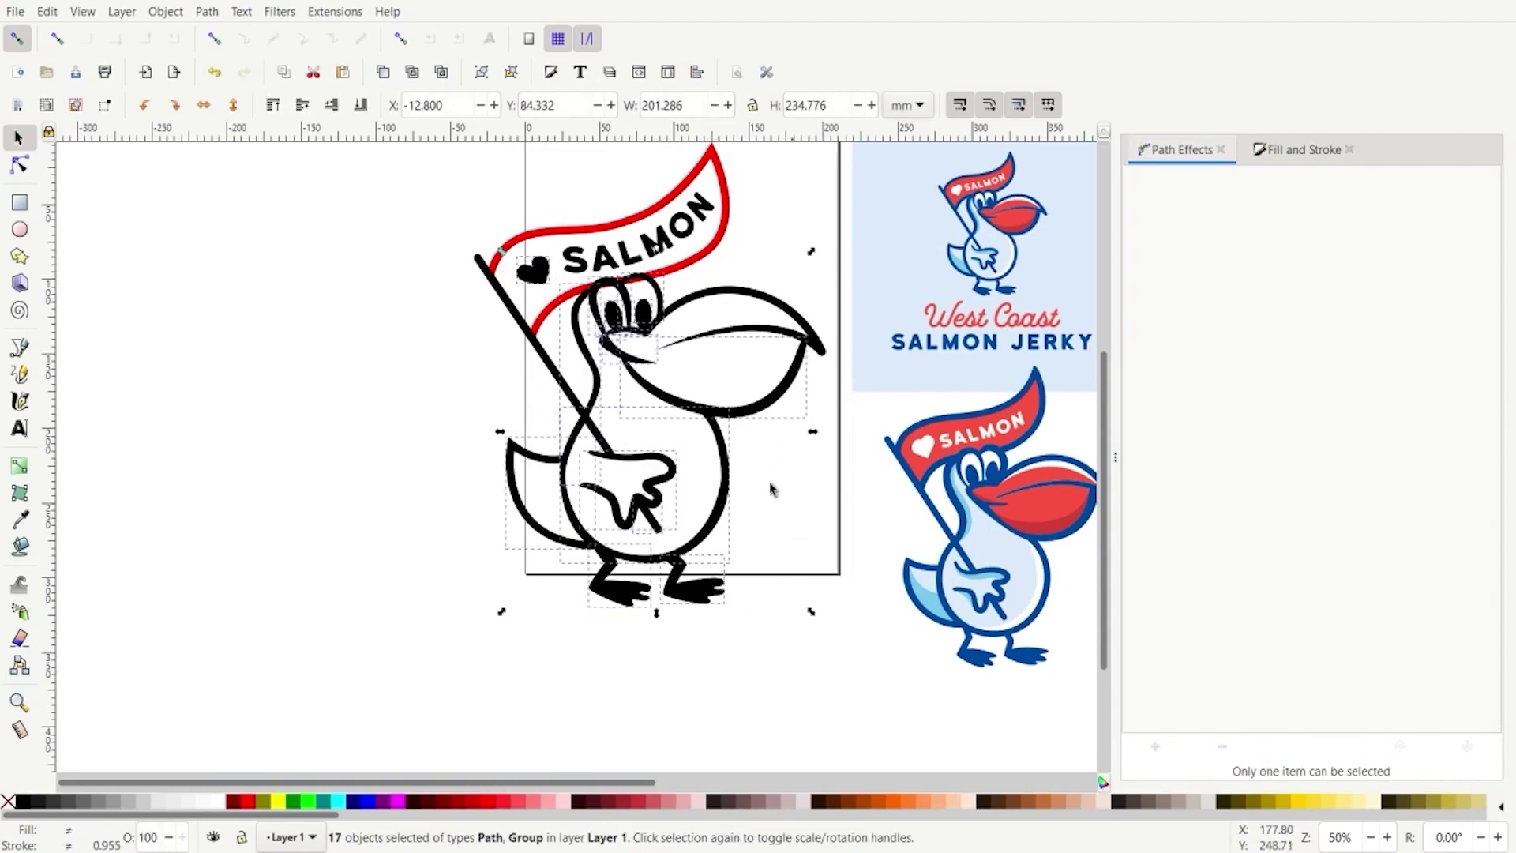
left_click_drag(327, 179, 845, 670)
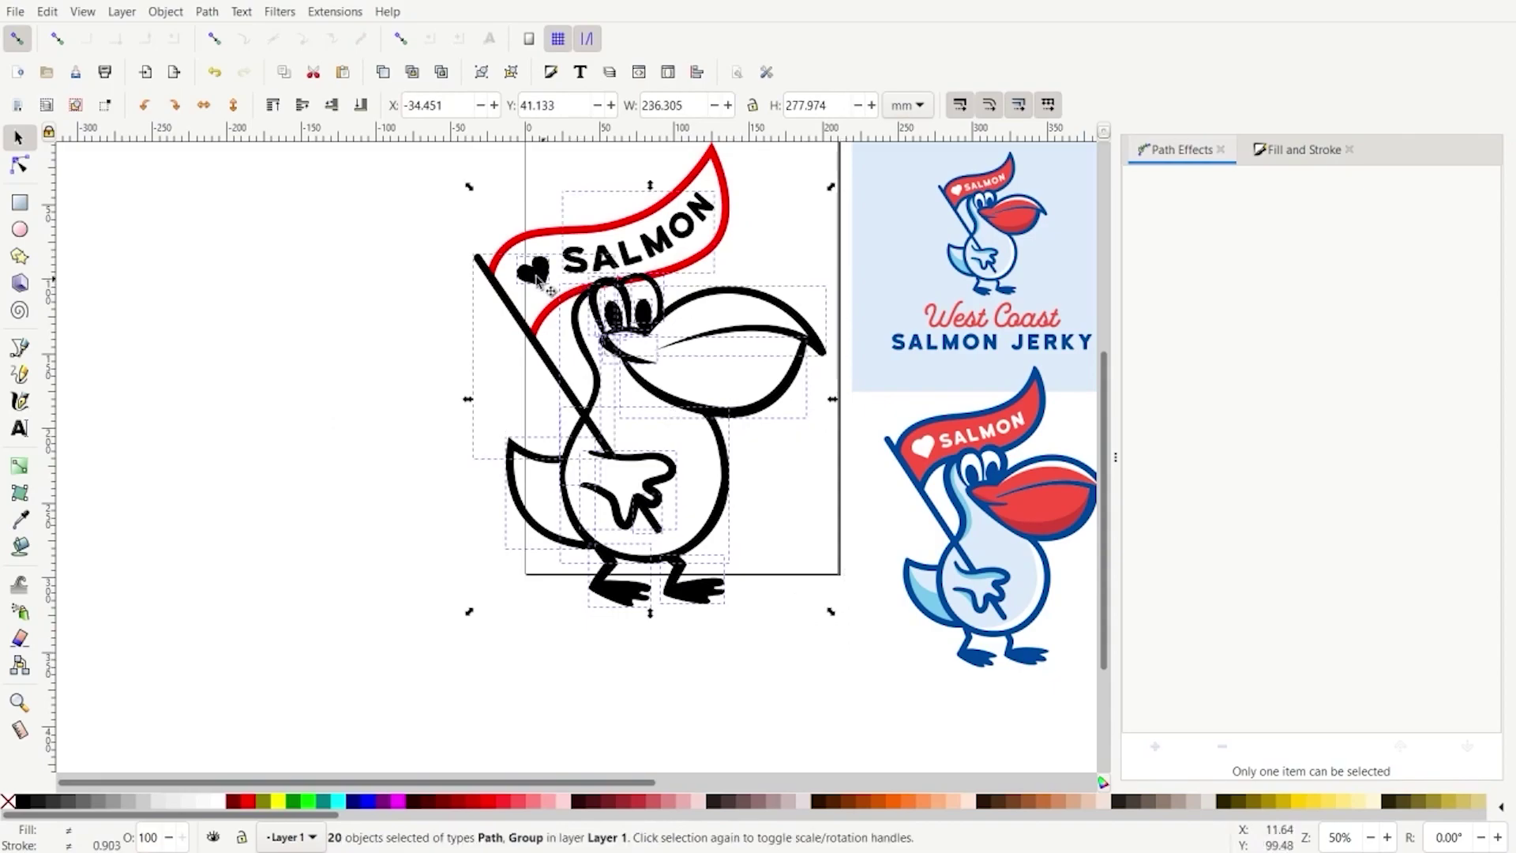
scroll(538, 291, "up", 4)
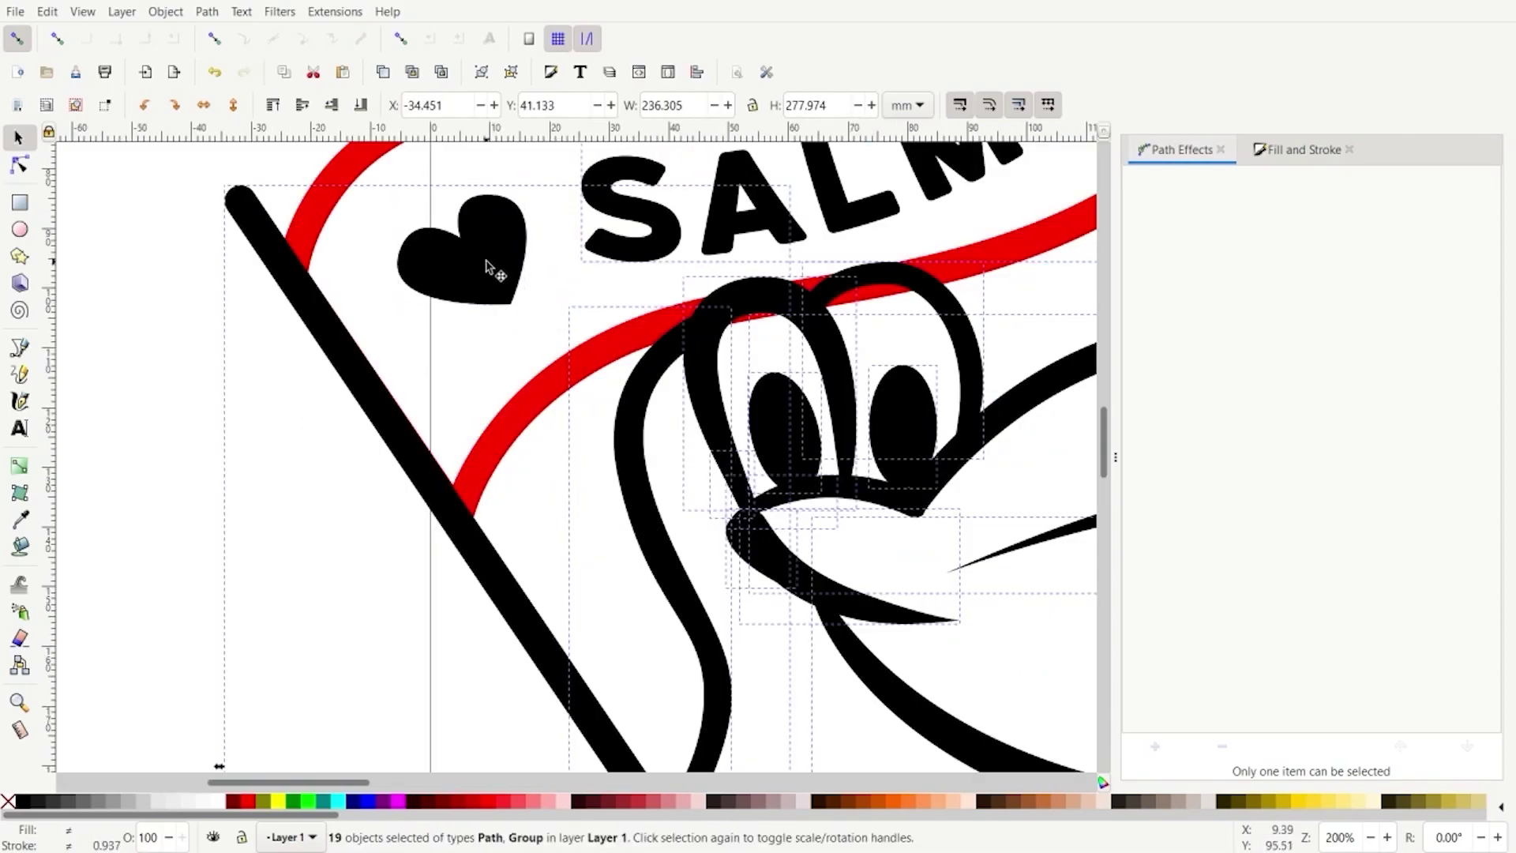
left_click(627, 248, "shift")
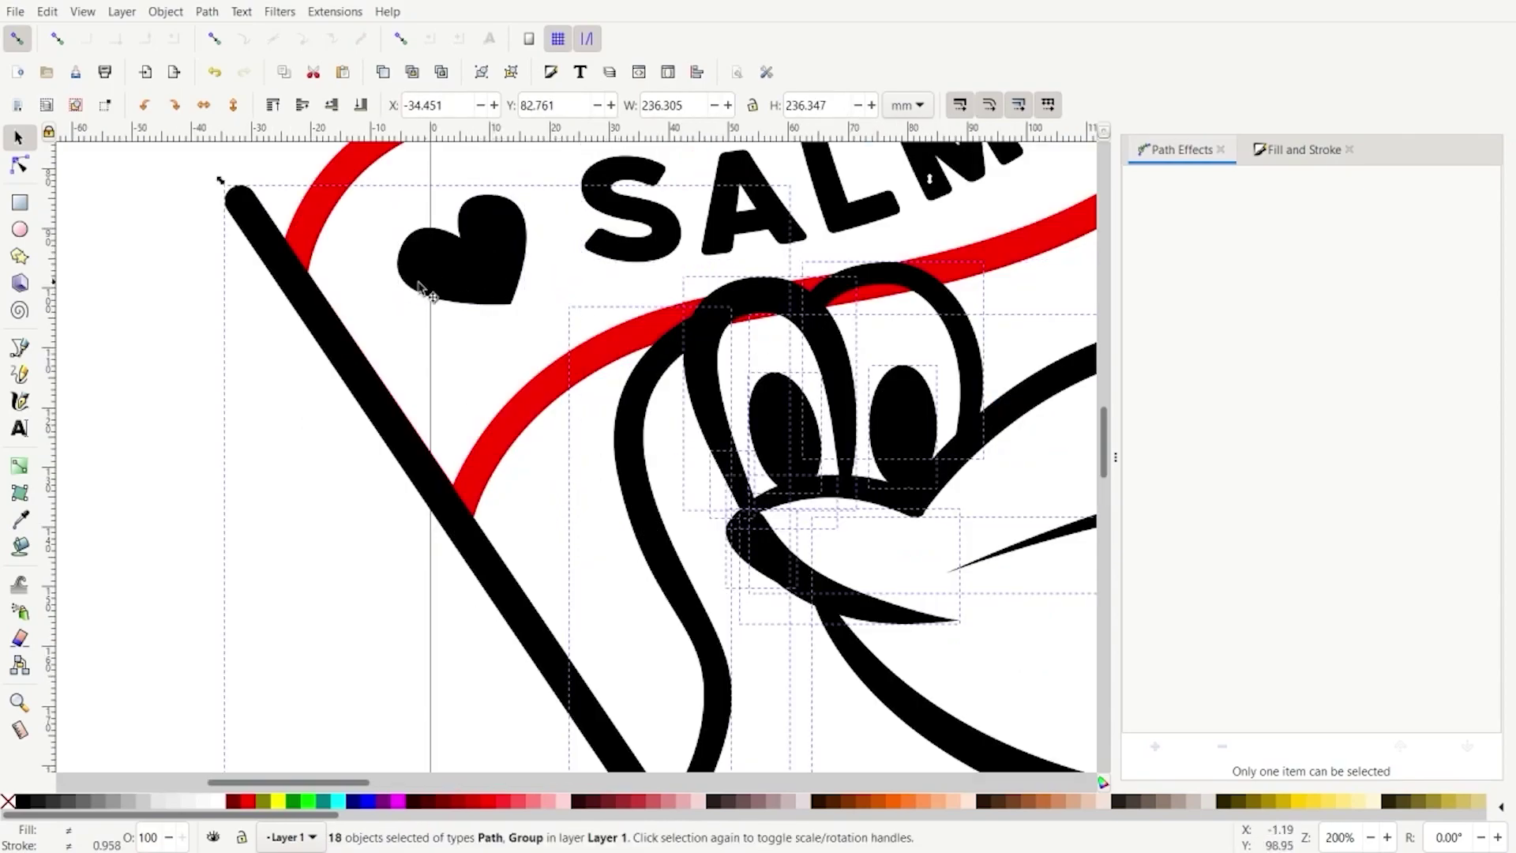
left_click(287, 268, "shift")
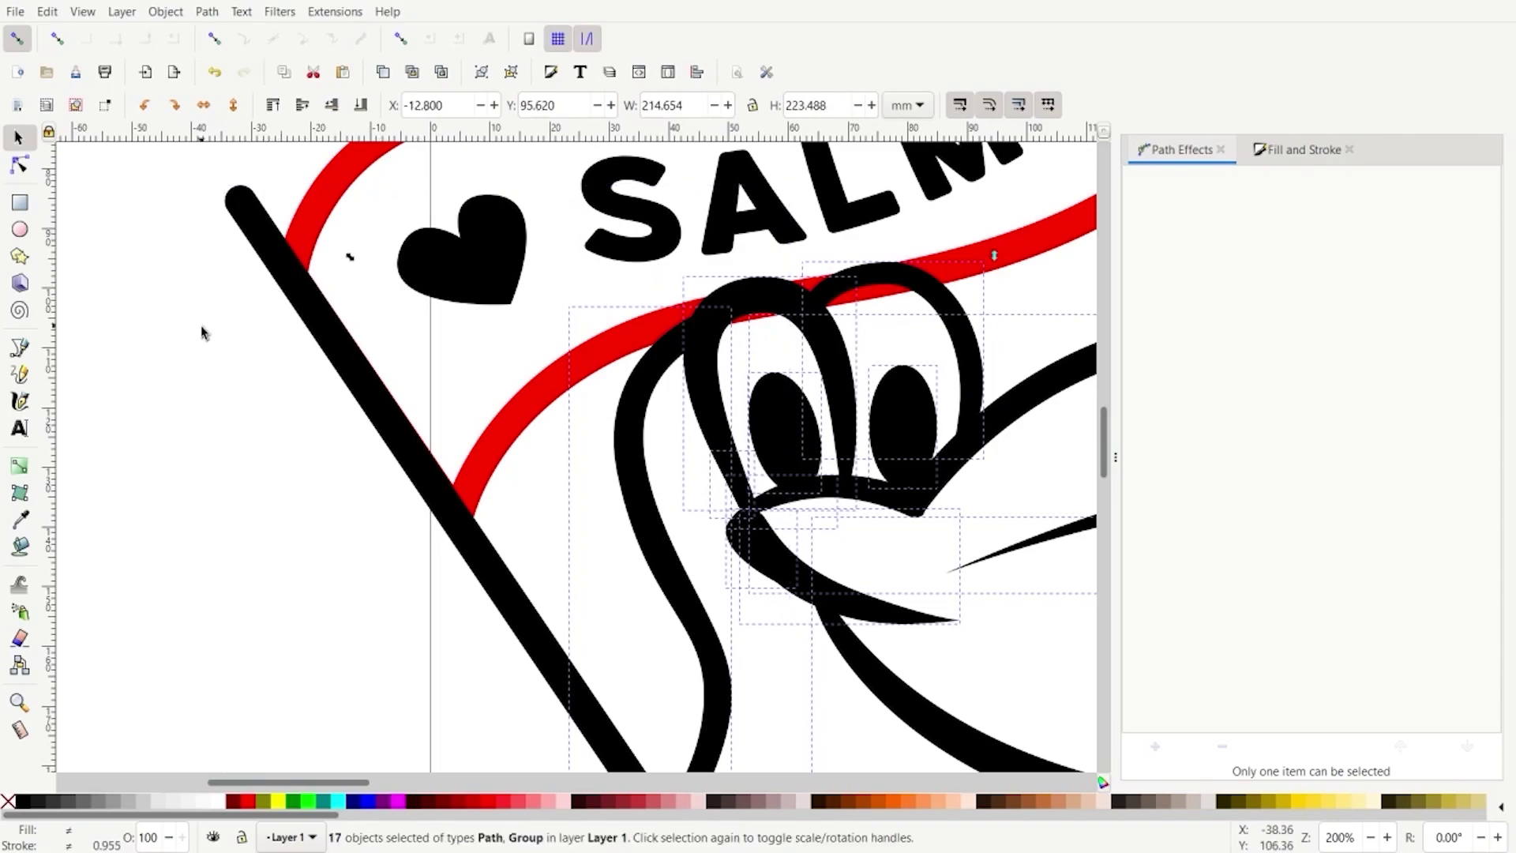
scroll(296, 370, "down", 4)
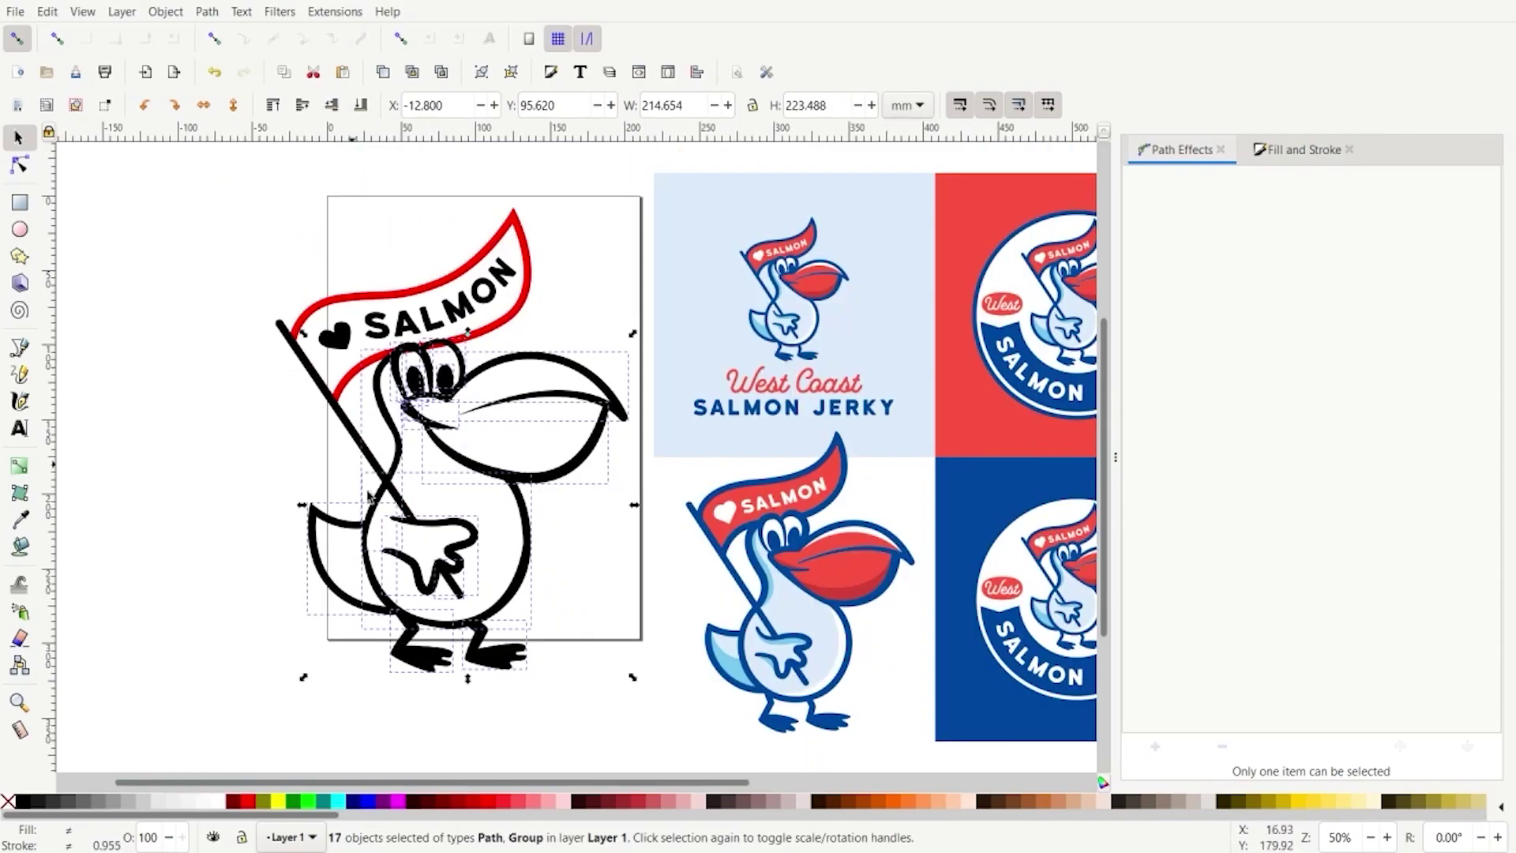
scroll(456, 557, "up", 3)
left_click(449, 550, "shift")
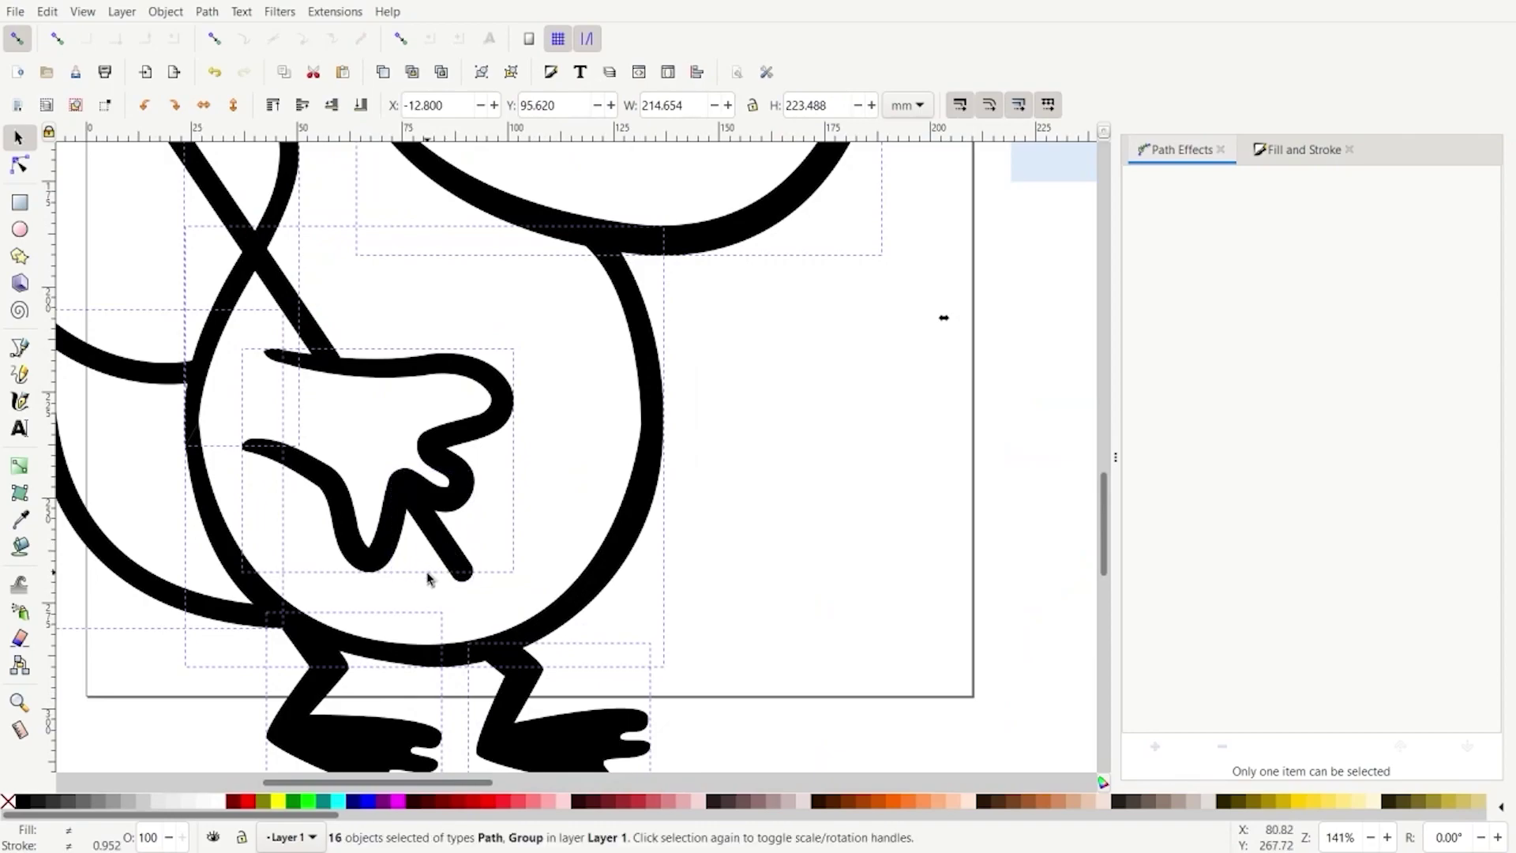
scroll(680, 594, "down", 6)
scroll(683, 596, "down", 2)
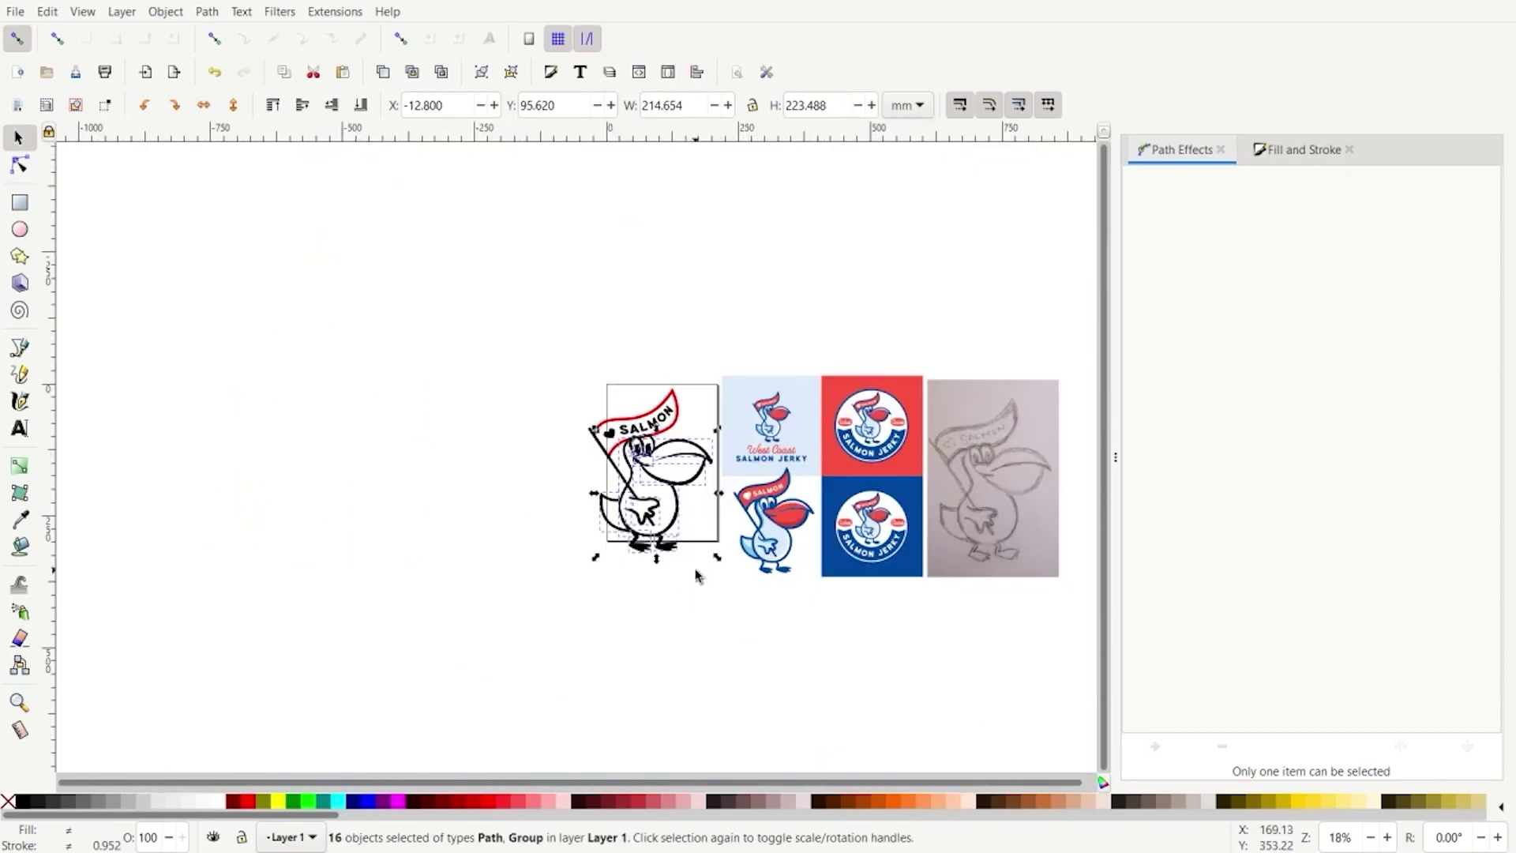
Try a Path > Union on the selected pelican outline pieces
left_click_drag(669, 522, 491, 520)
key("ctrl+z")
left_click(203, 11)
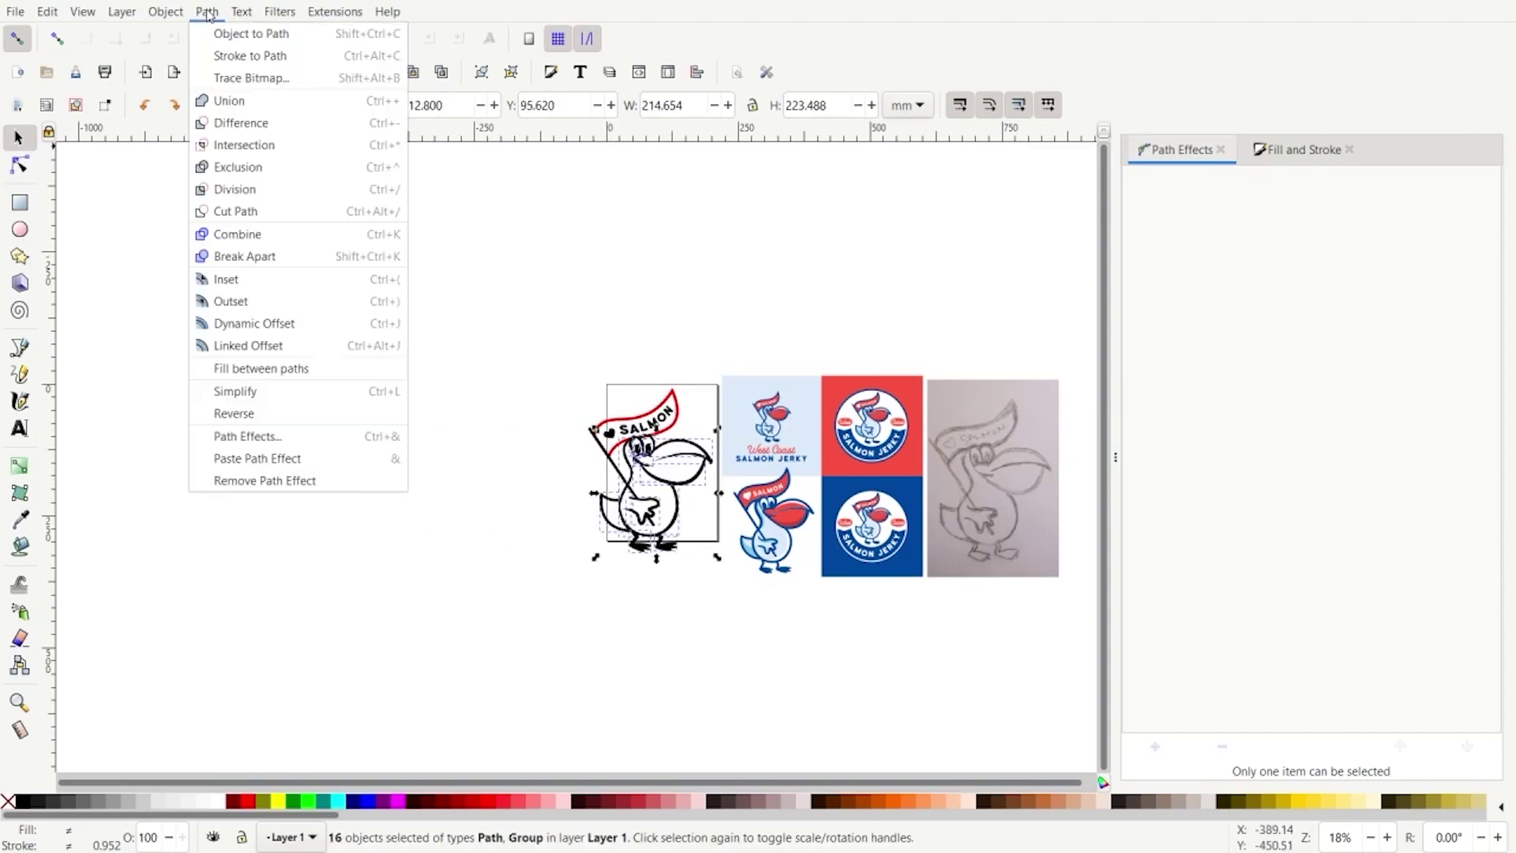
left_click(243, 101)
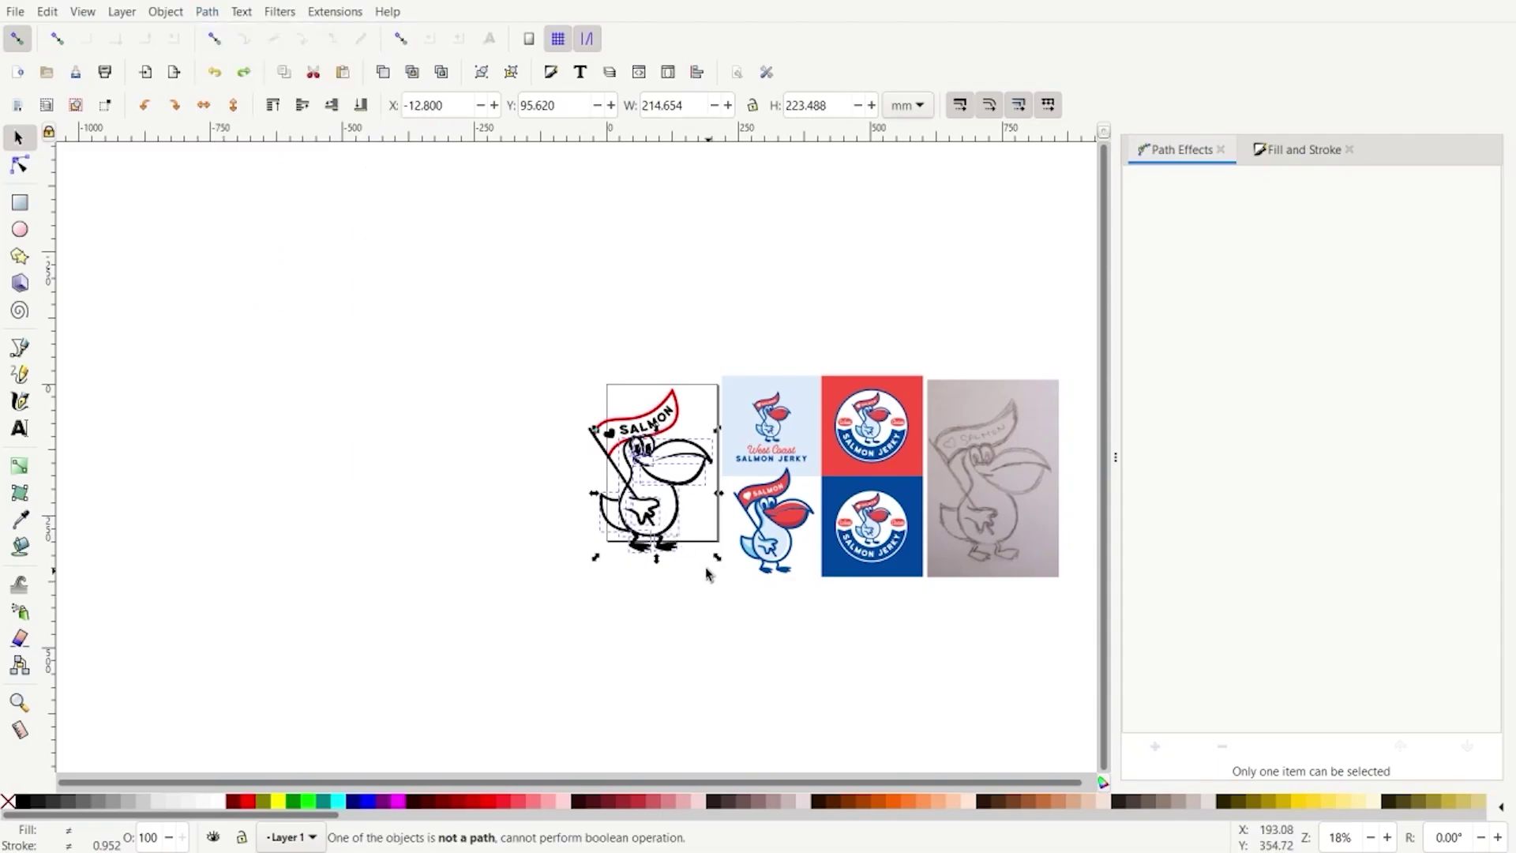
scroll(704, 576, "up", 6)
scroll(639, 462, "down", 2)
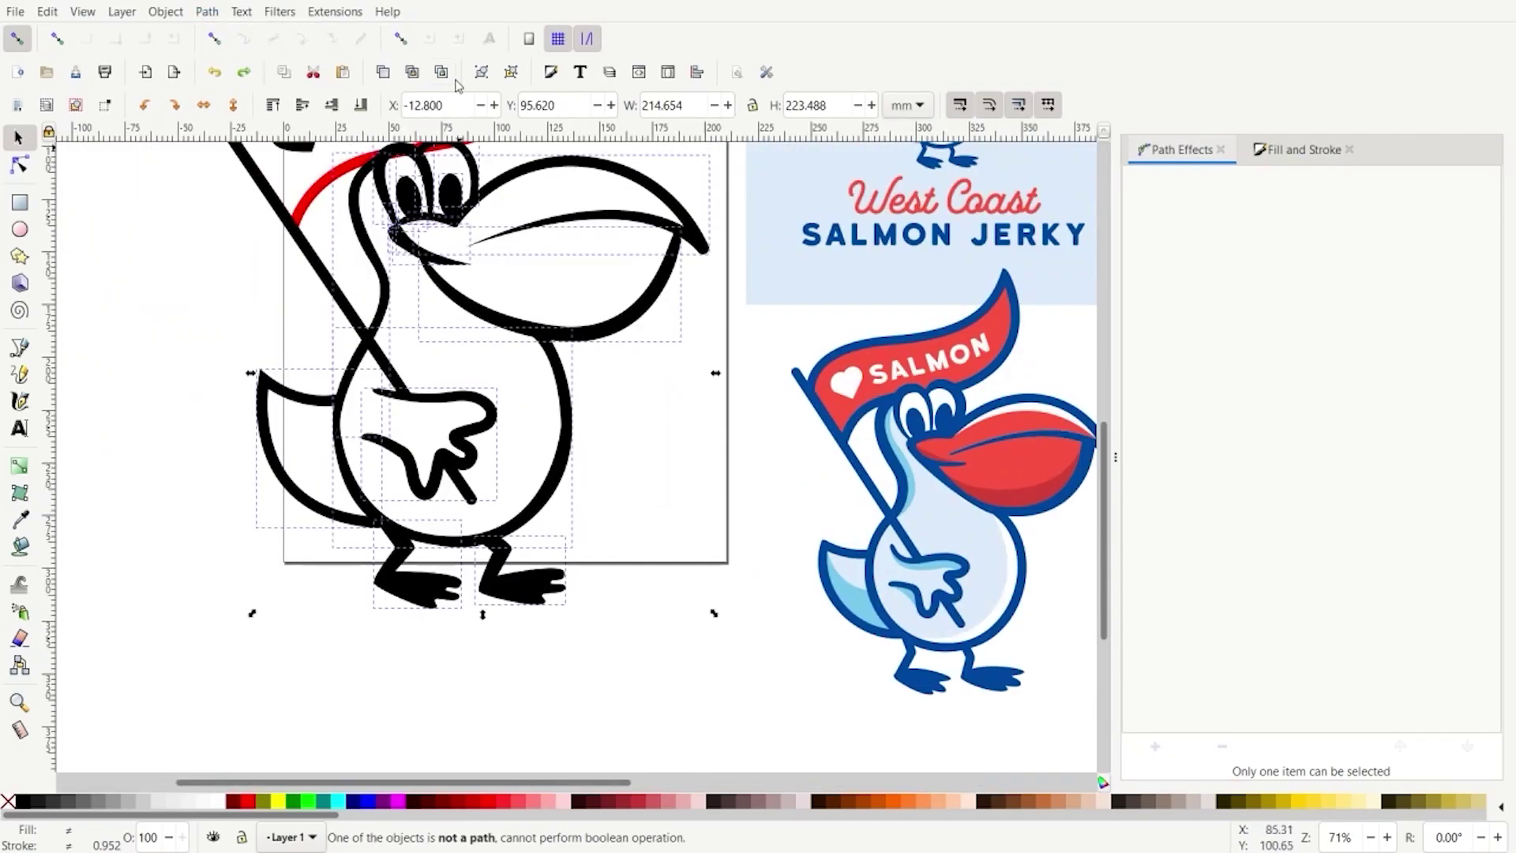
Ungroup the outline pieces and union them again into one 286-node path
left_click(511, 79)
left_click(511, 79)
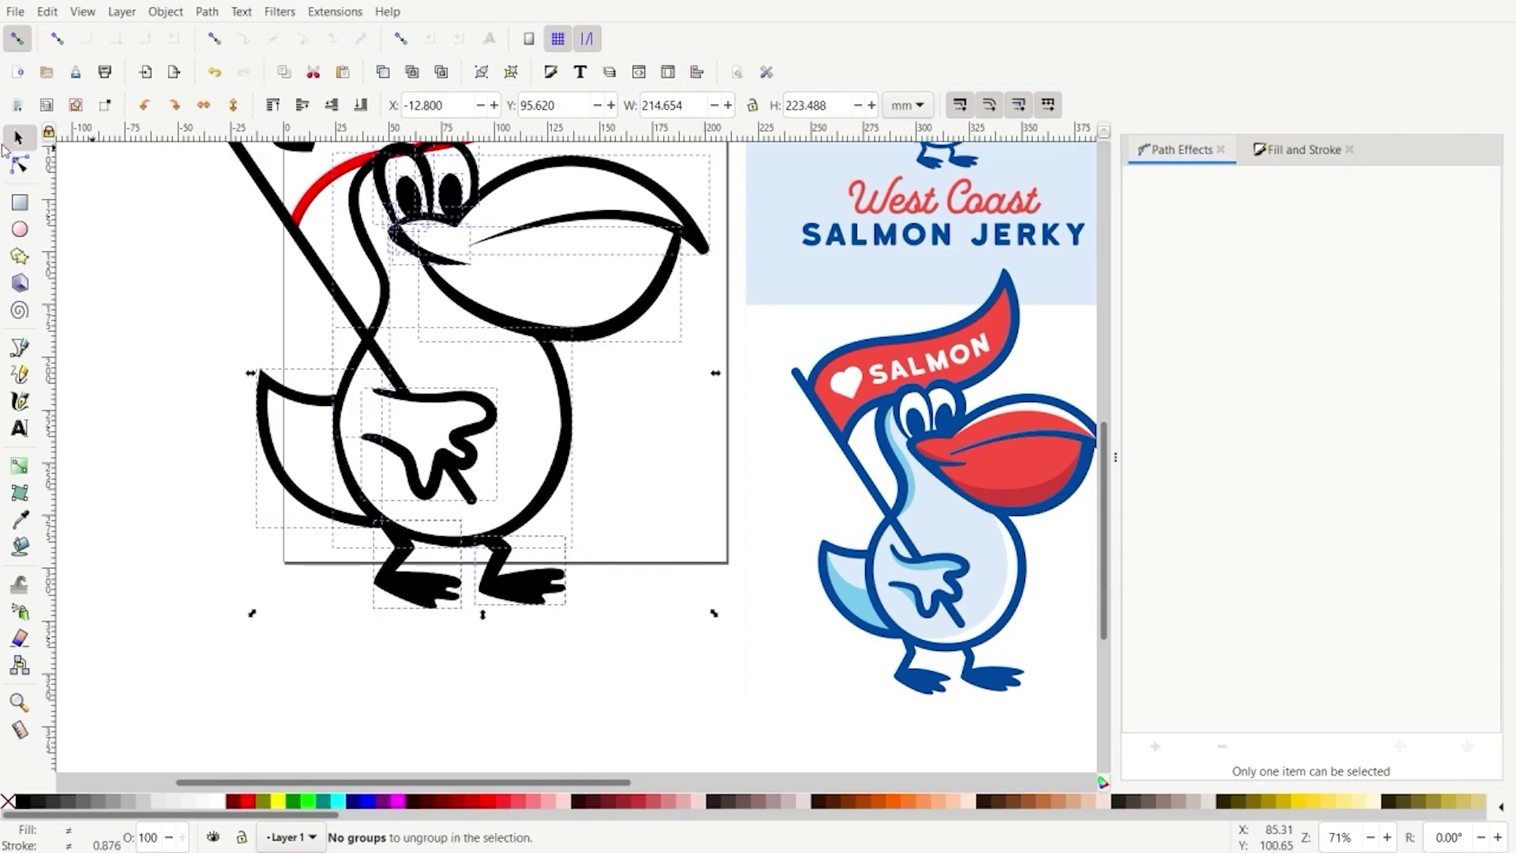
left_click(207, 11)
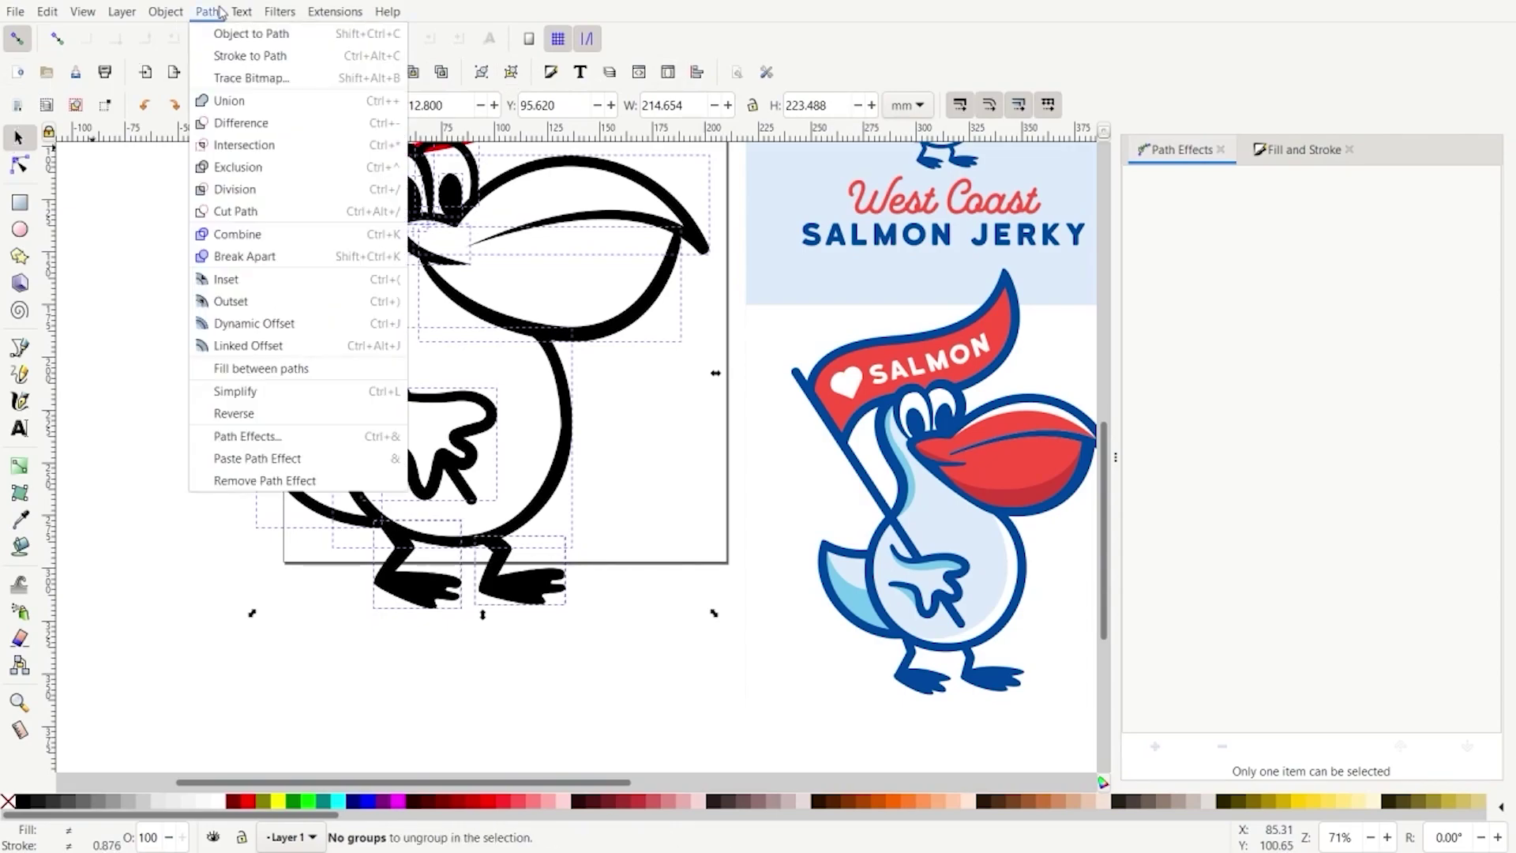
left_click(234, 101)
left_click_drag(543, 485, 356, 584)
key("ctrl+z")
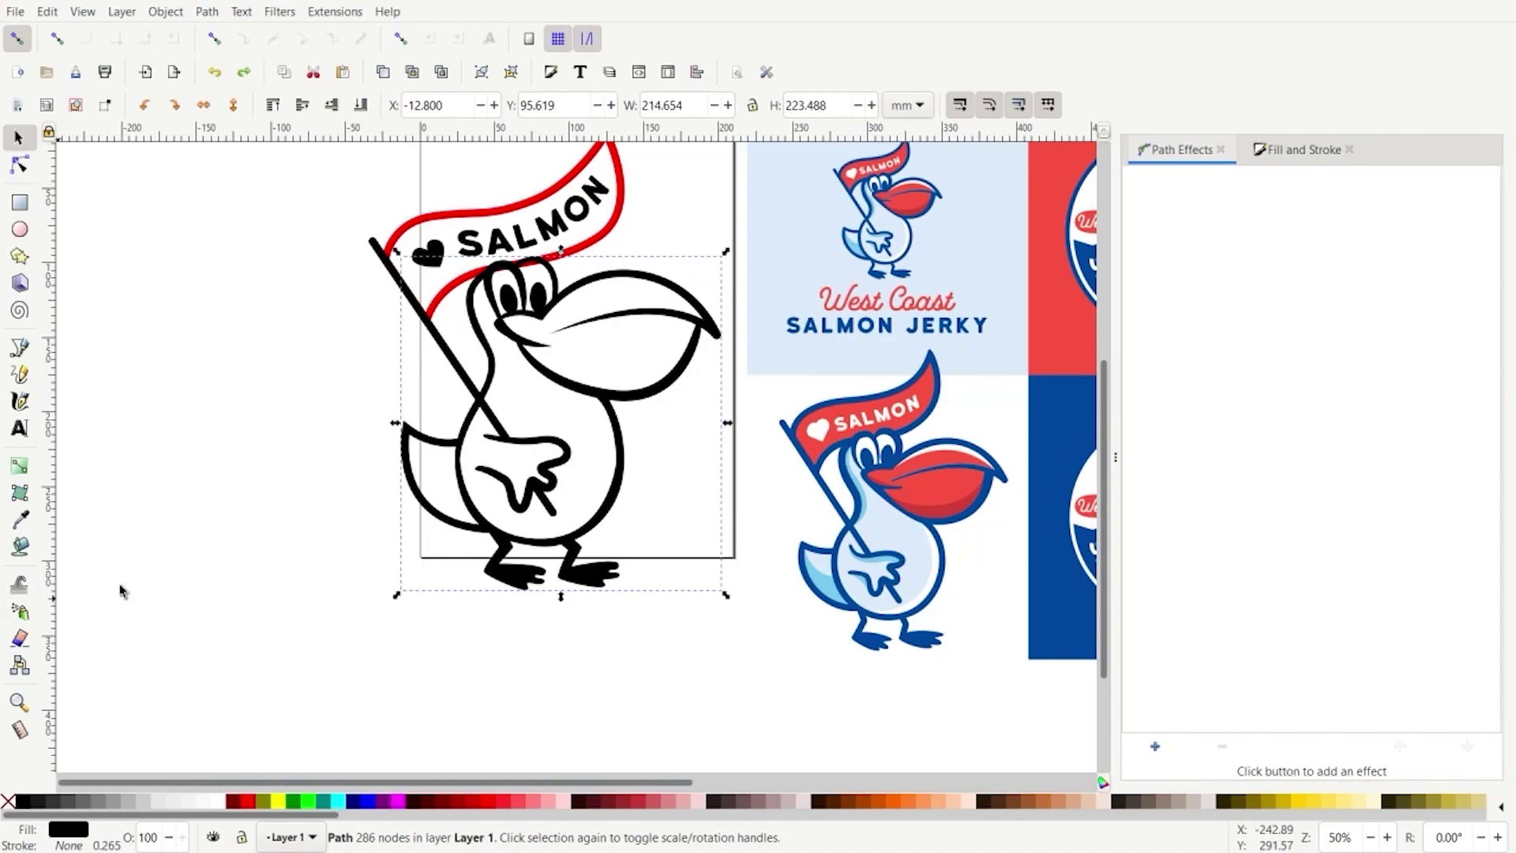
Draw a large fuchsia rectangle over the pelican and send it behind the artwork
left_click(20, 203)
left_click_drag(194, 165, 789, 689)
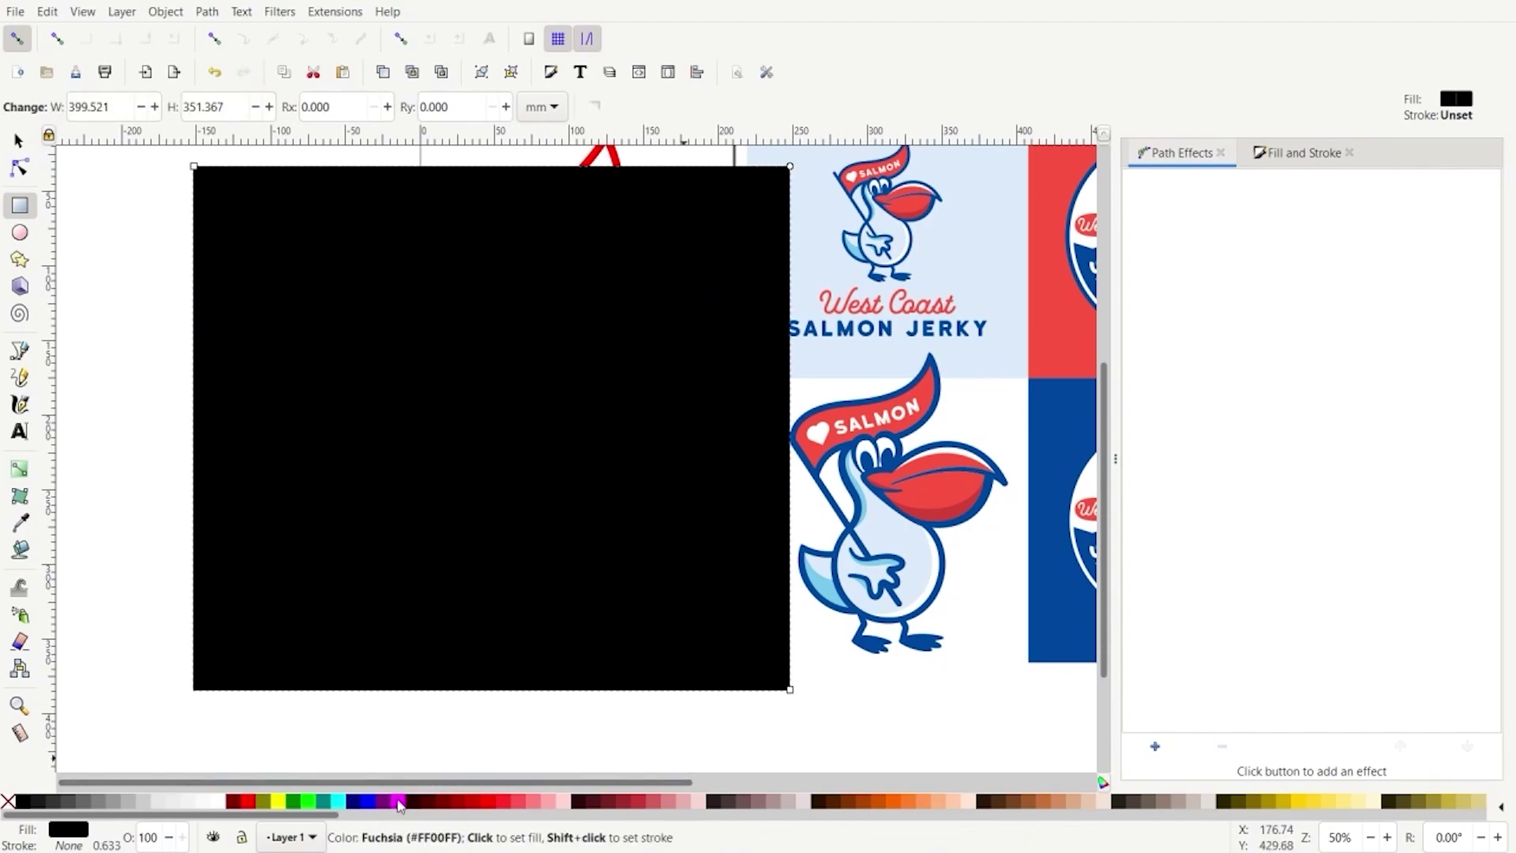
left_click(400, 802)
left_click(16, 141)
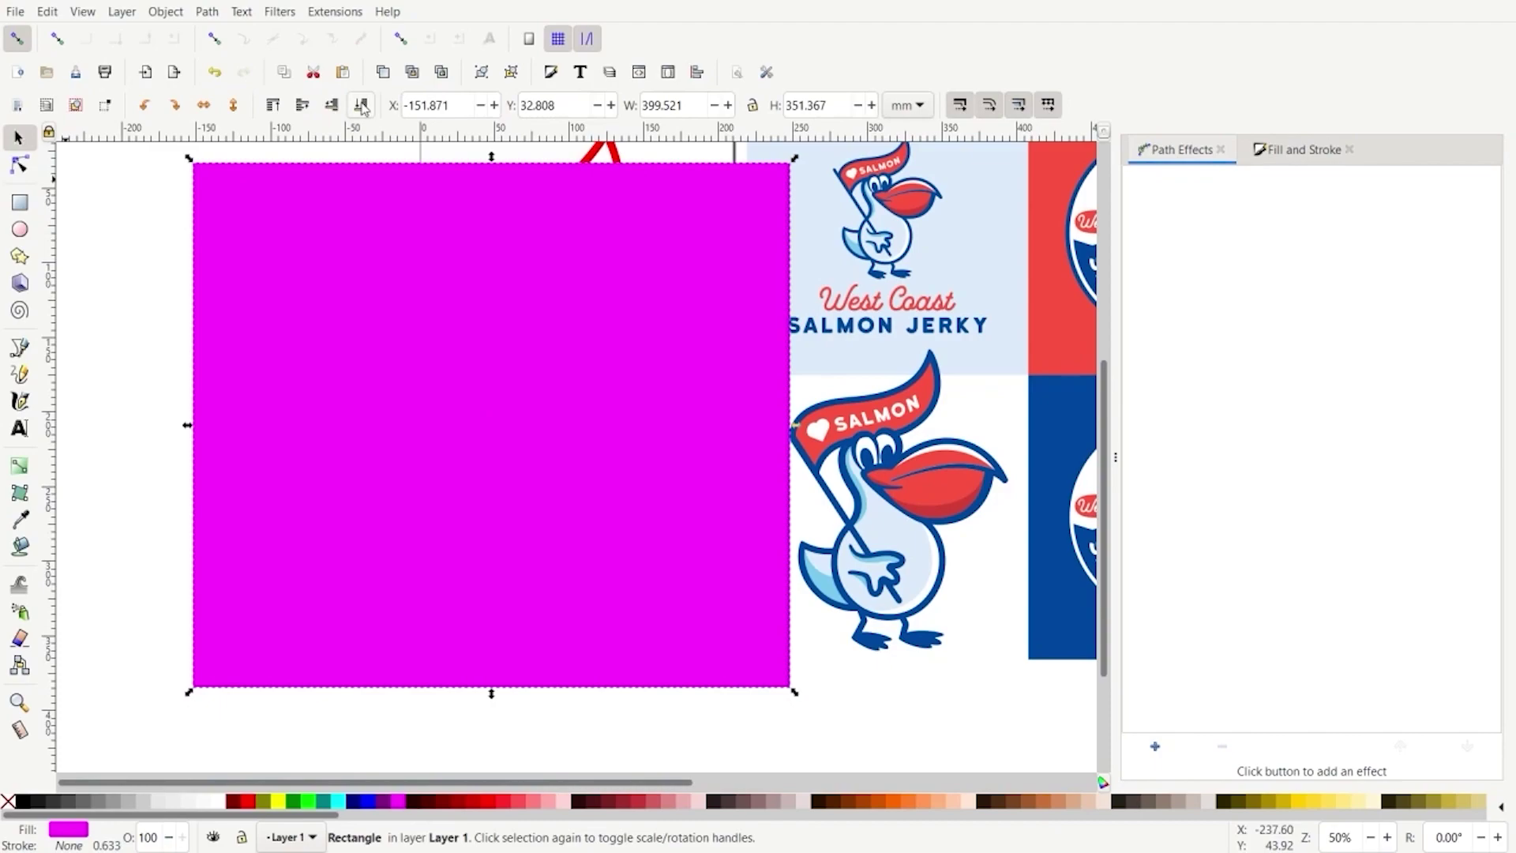
left_click(362, 105)
left_click(185, 385)
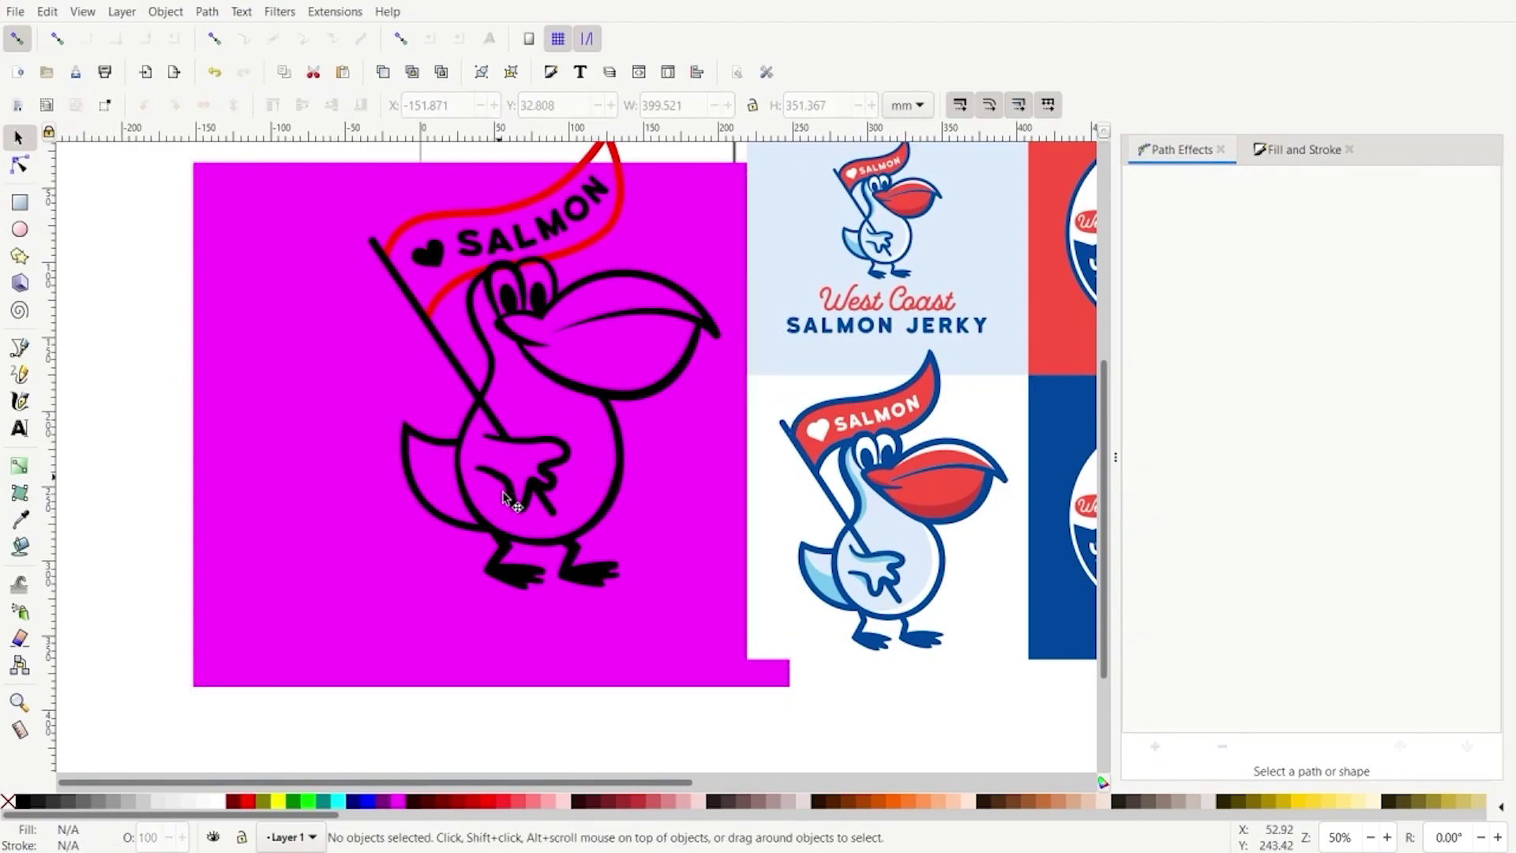
Cut the merged pelican outline out of the fuchsia rectangle with Path > Difference
left_click(520, 584)
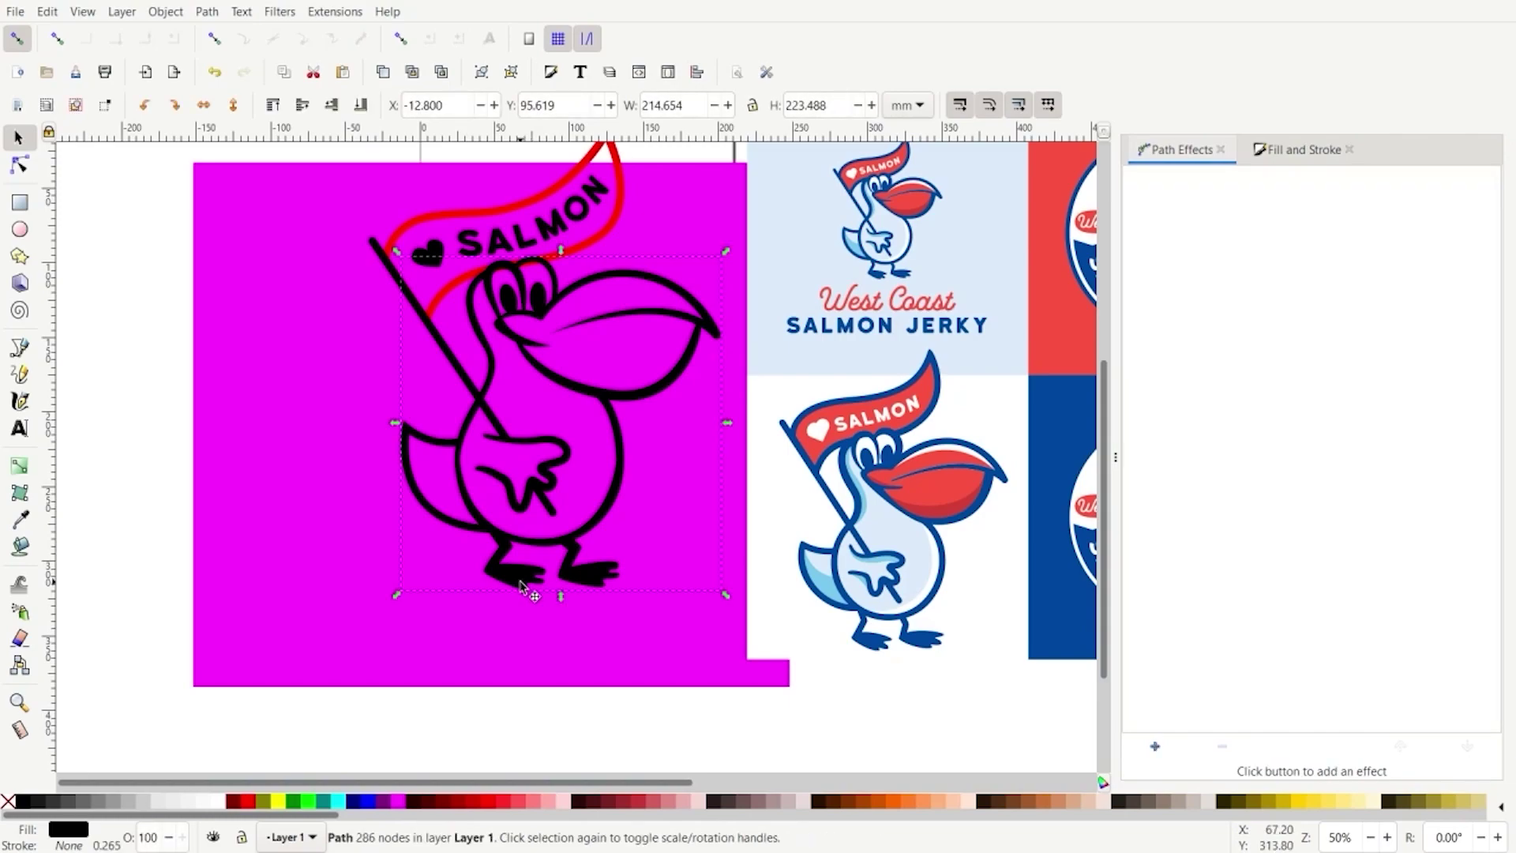
key("ctrl")
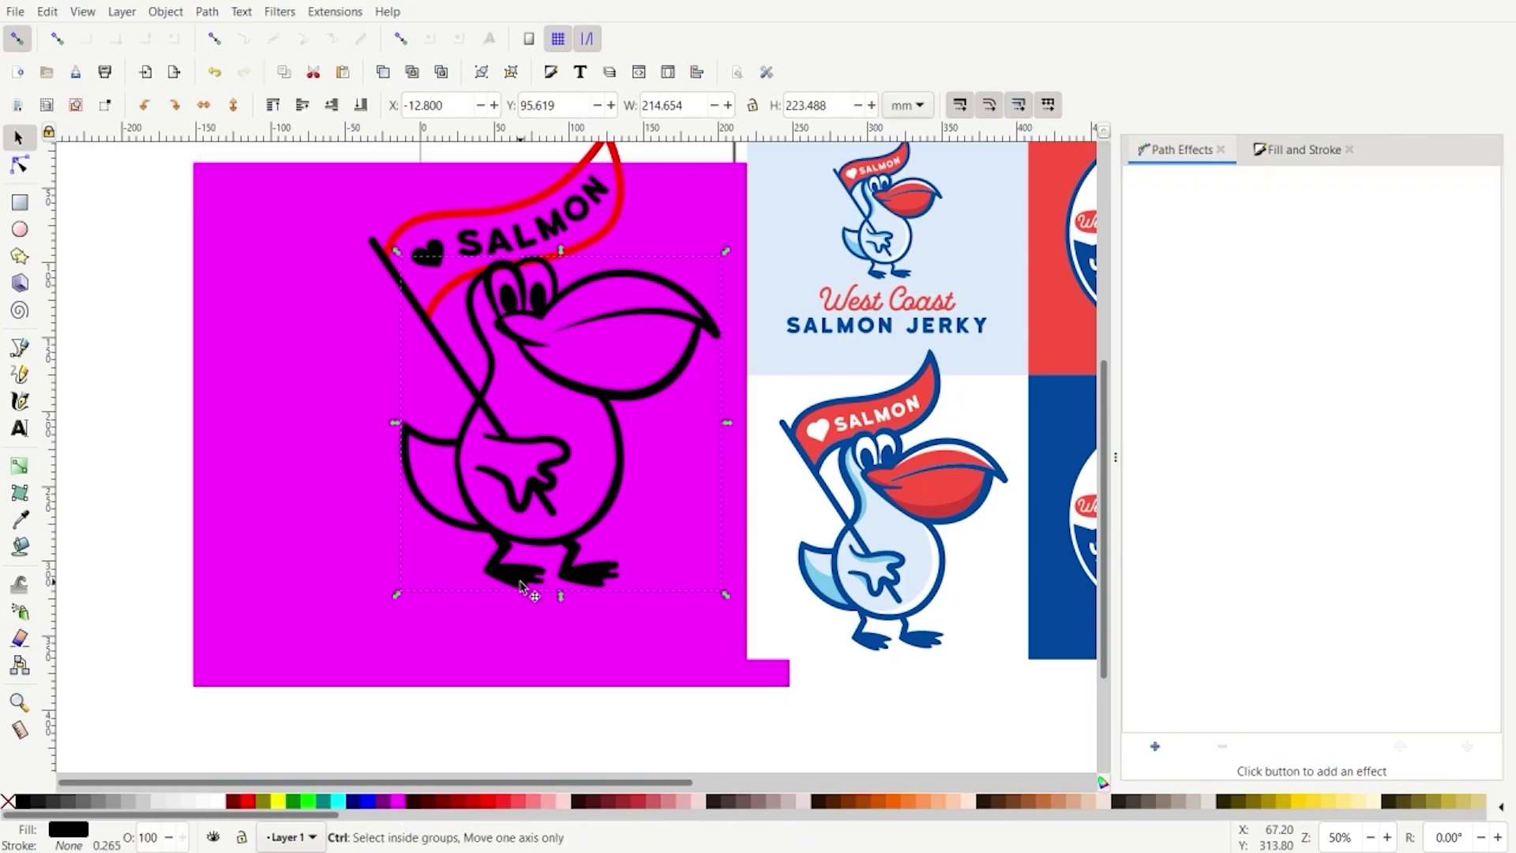
left_click(341, 531, "shift")
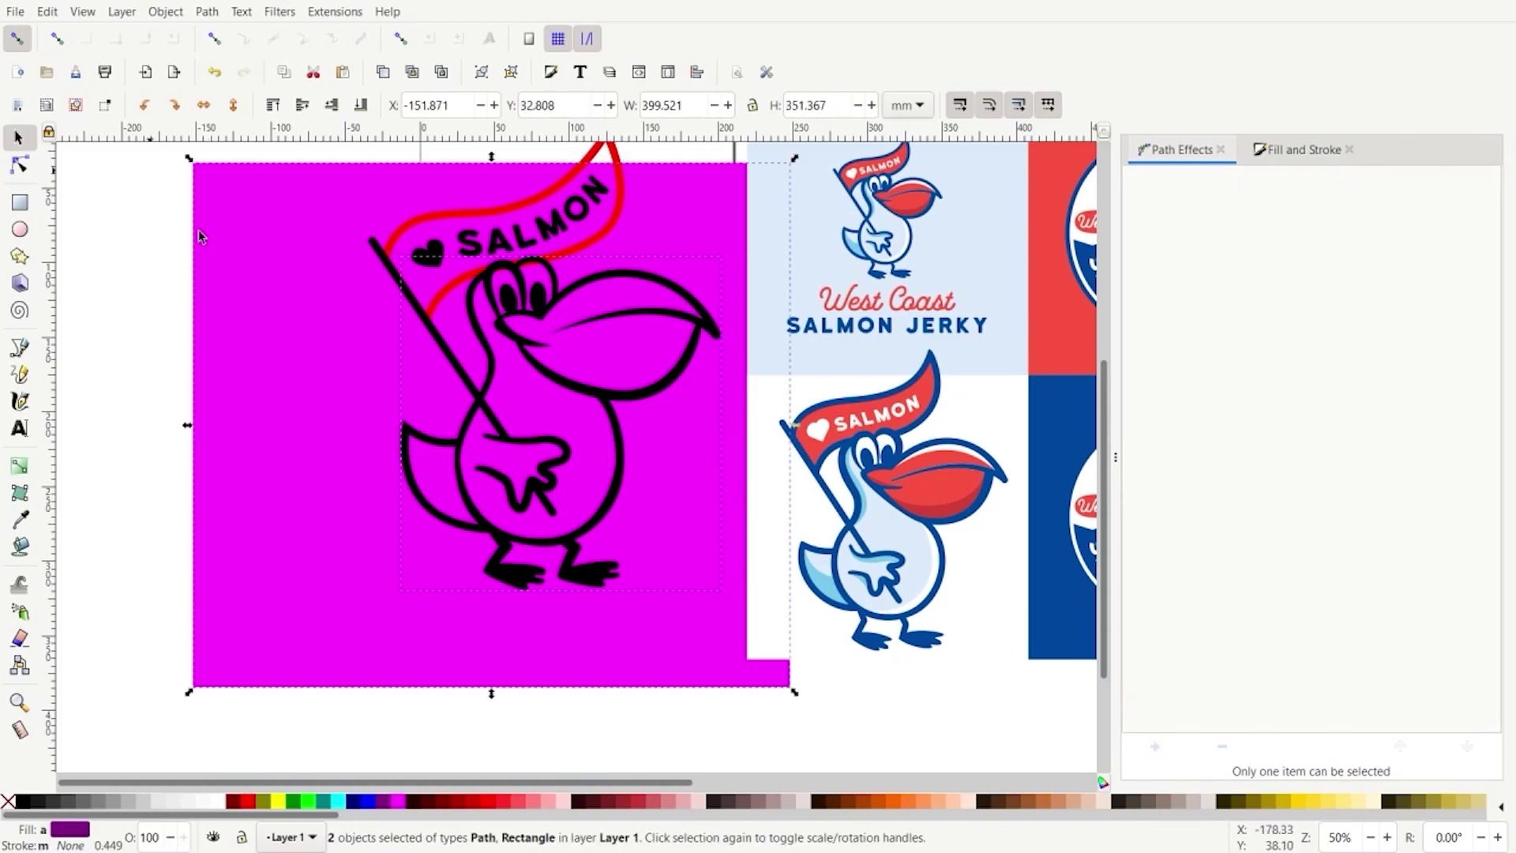
left_click(207, 12)
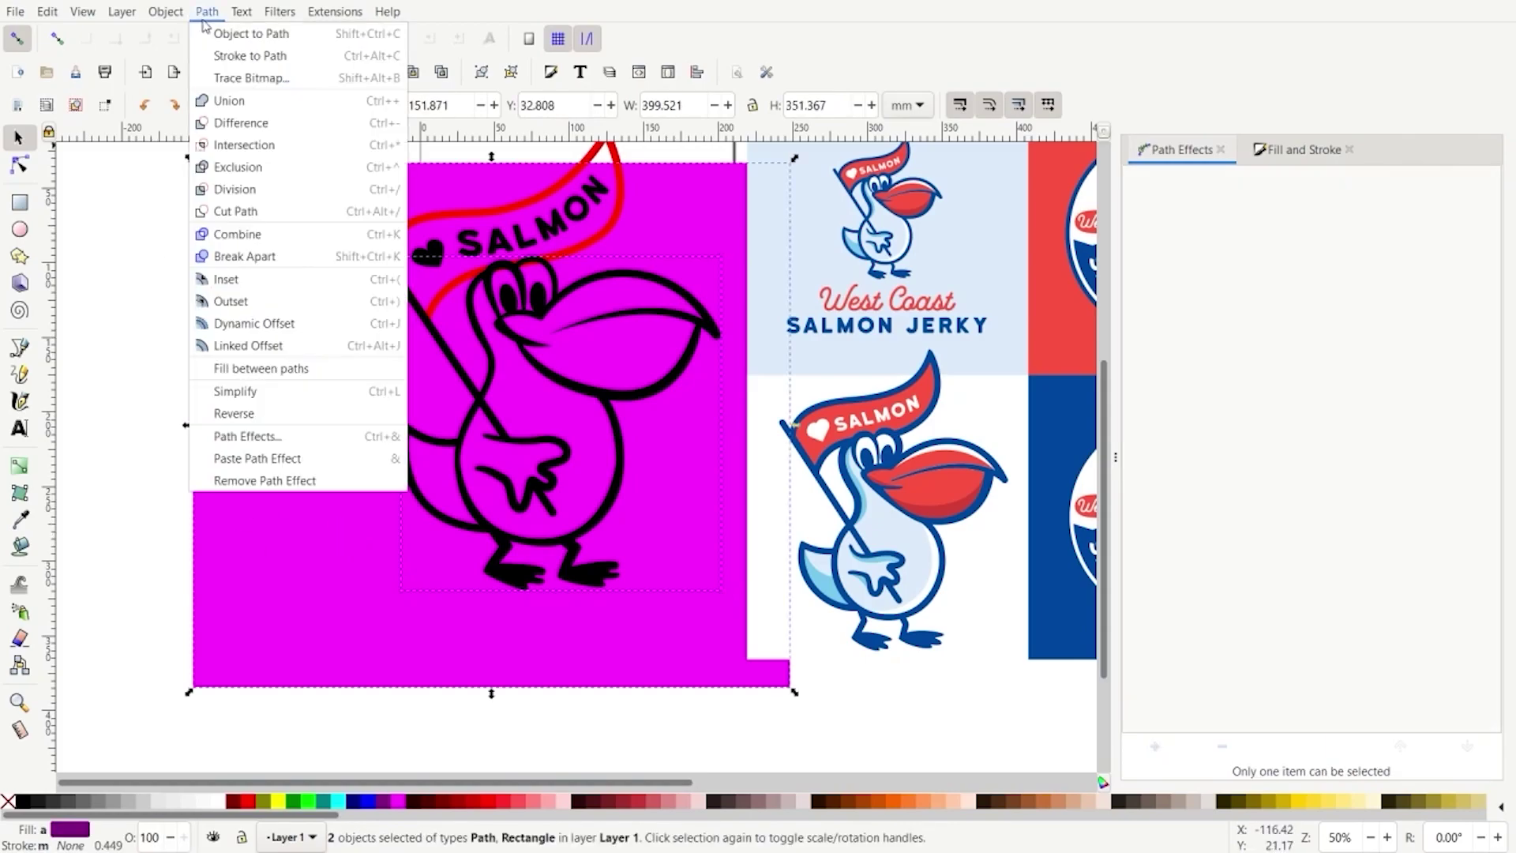
left_click(233, 124)
Break the fill apart and move the leftover magenta rectangle off to the right
left_click(210, 12)
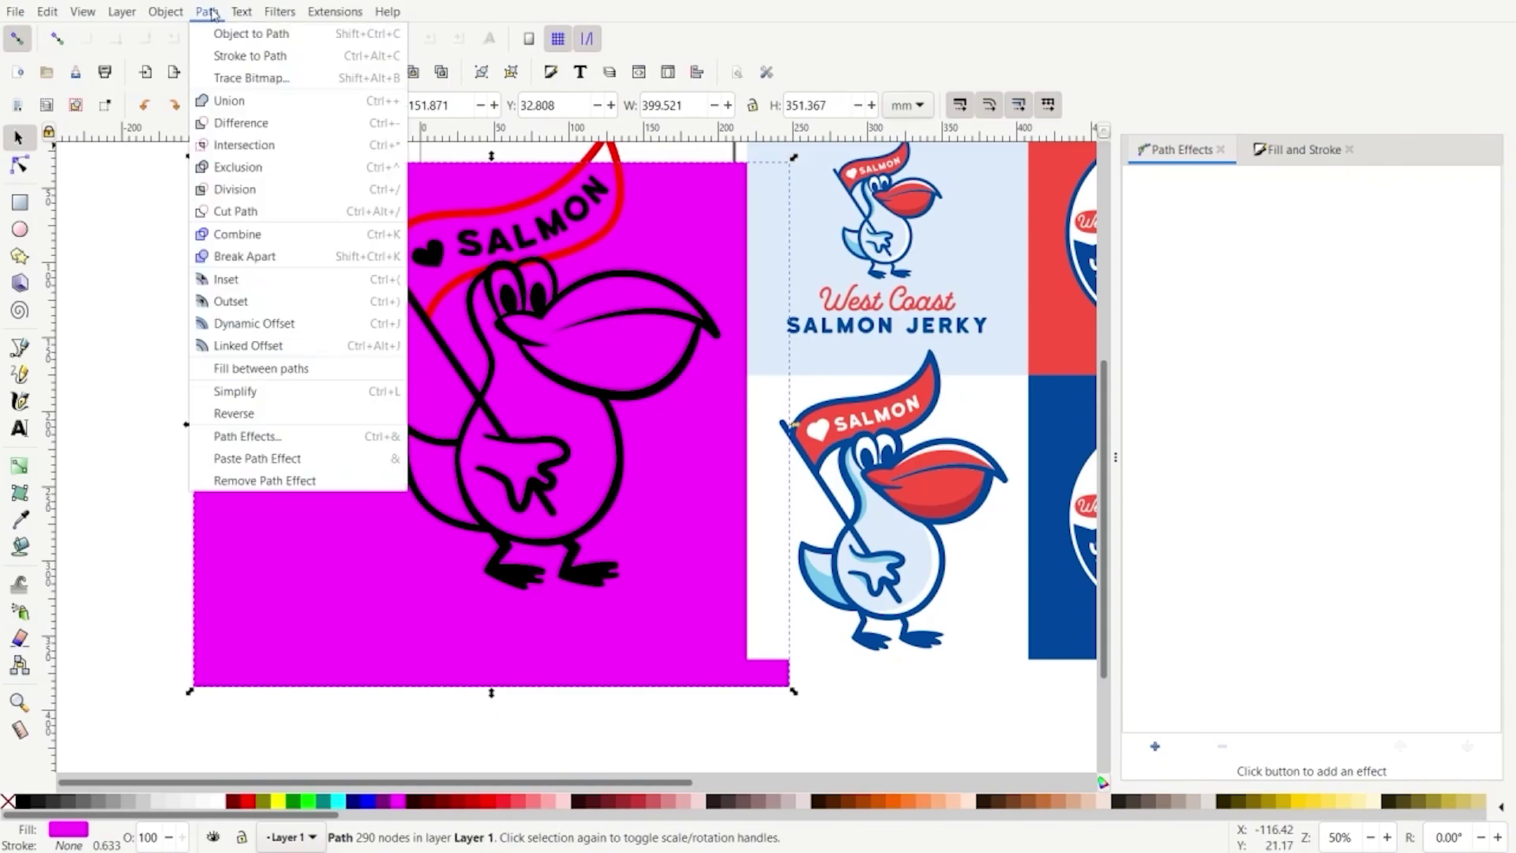
left_click(247, 255)
left_click(112, 343)
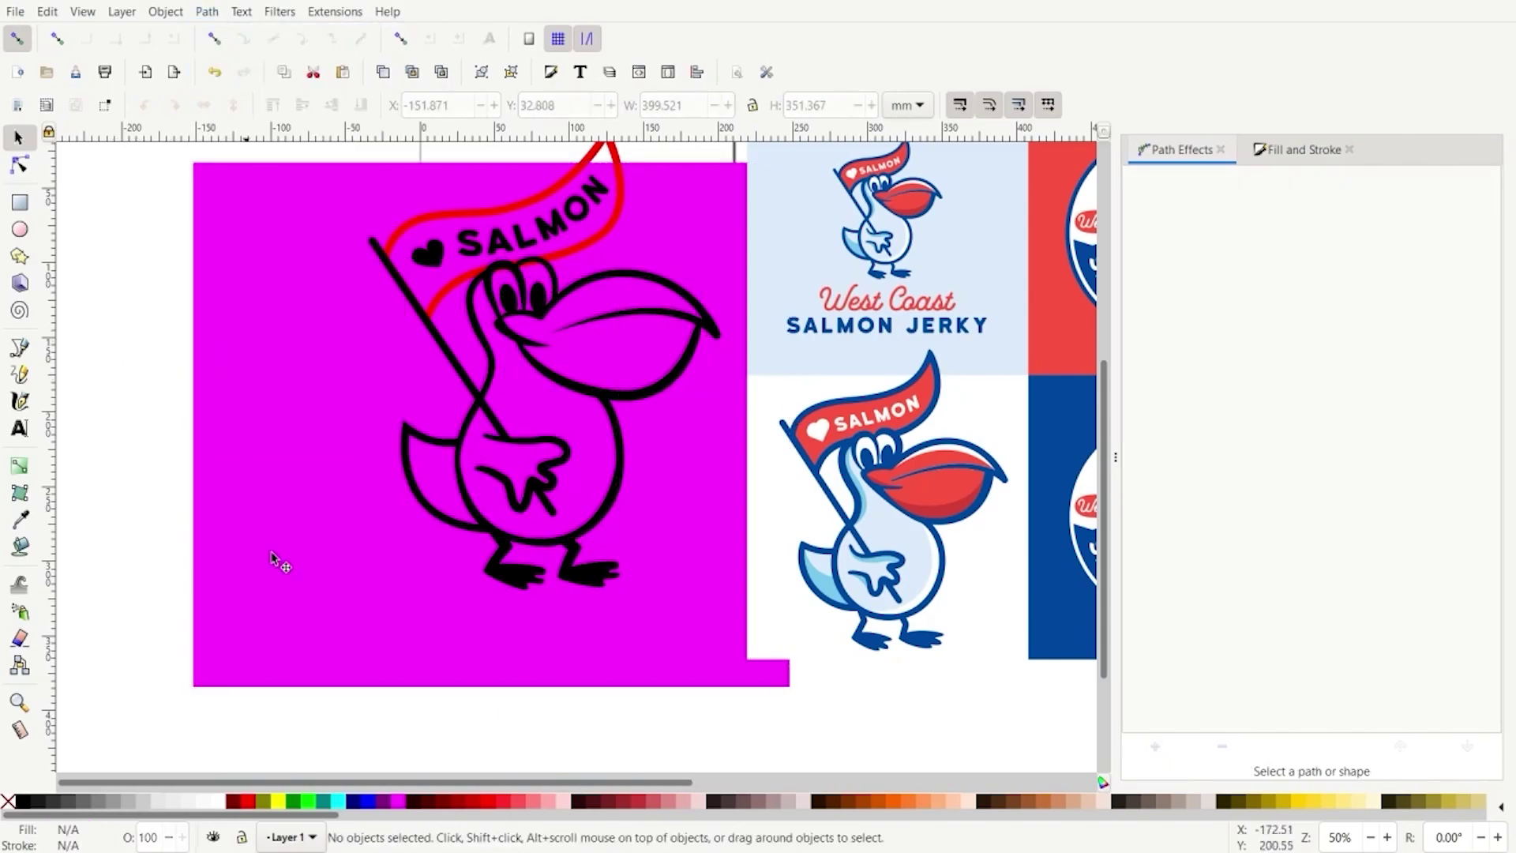
left_click_drag(244, 287, 830, 306)
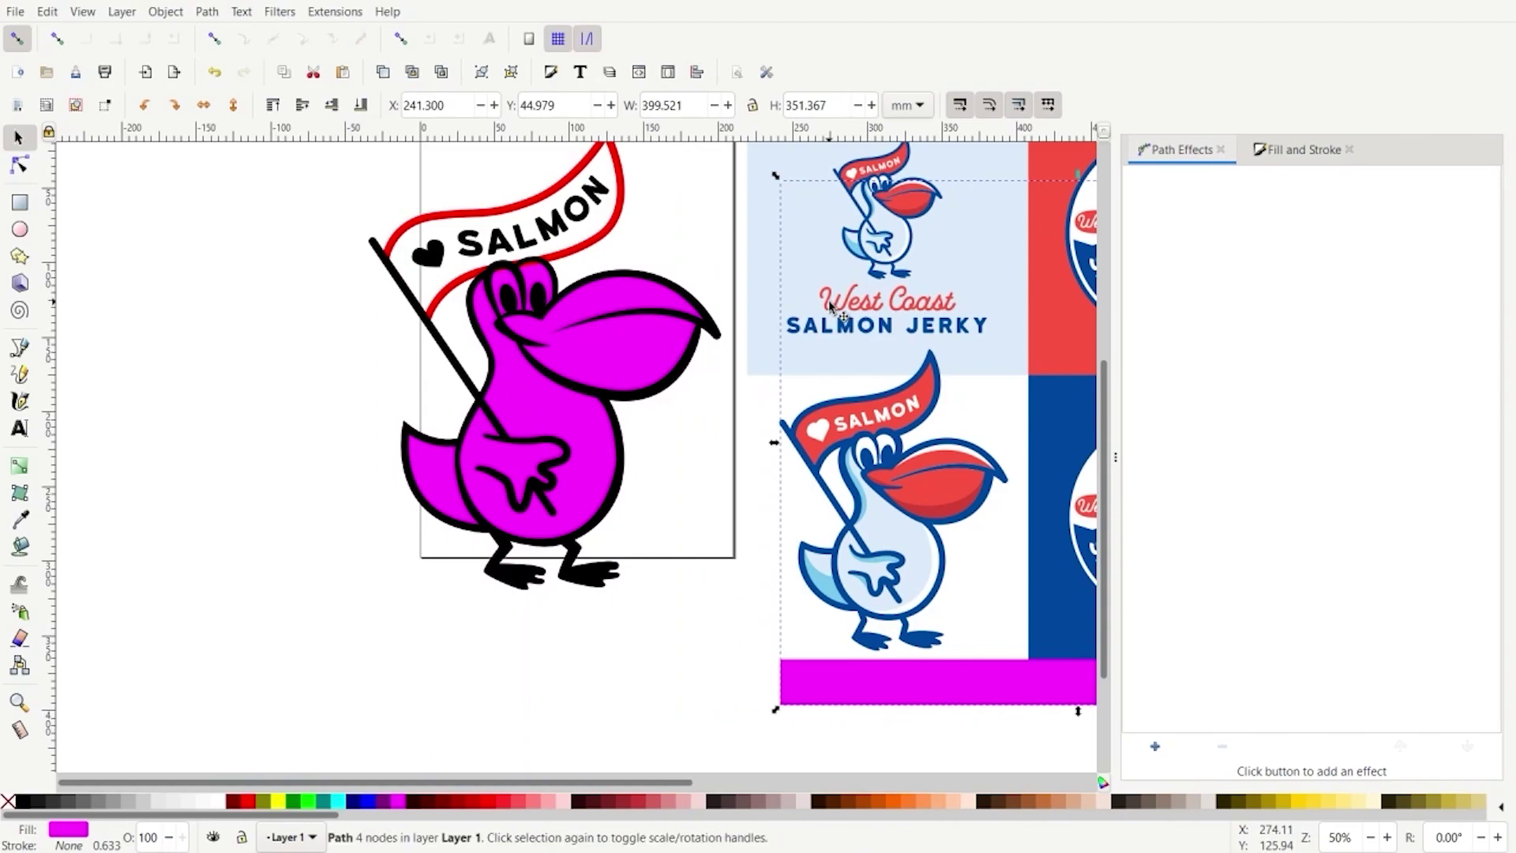
Delete the leftover magenta bar and the extra magenta pelican silhouette
key("Delete")
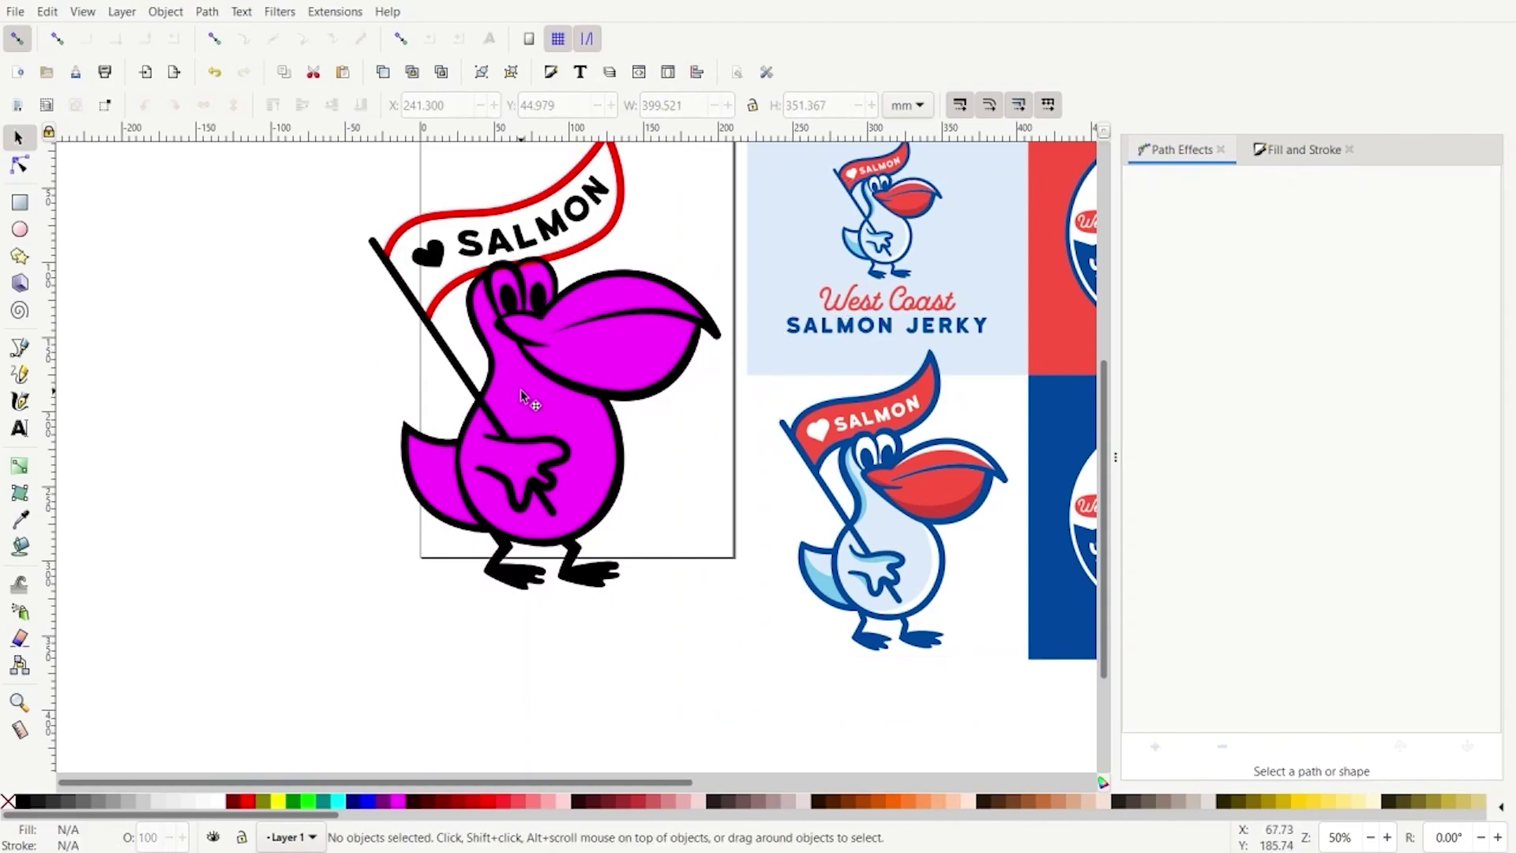
left_click(536, 443)
left_click_drag(537, 443, 105, 425)
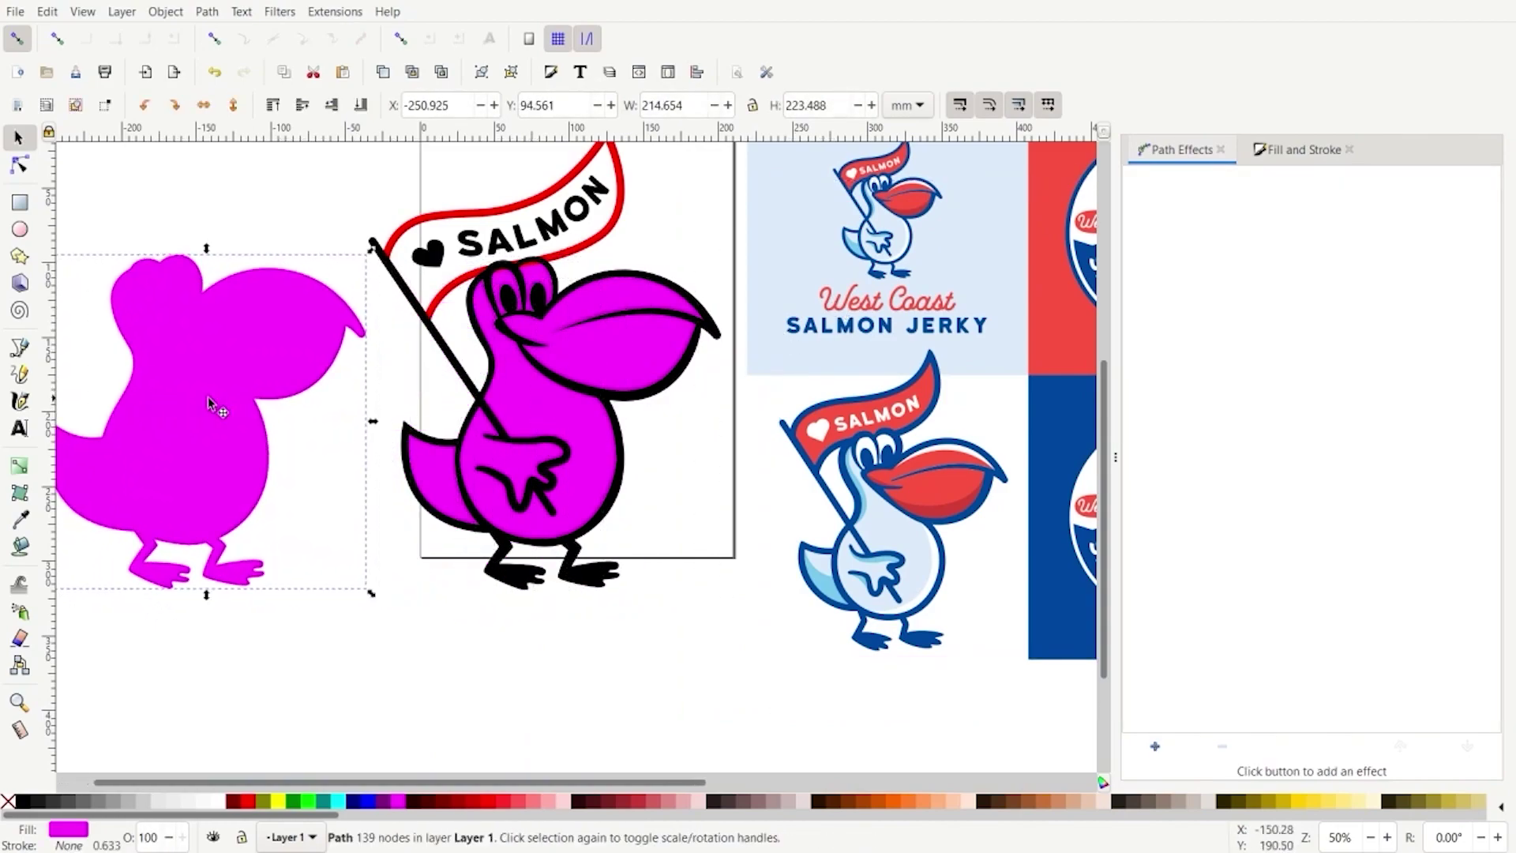
left_click(543, 447)
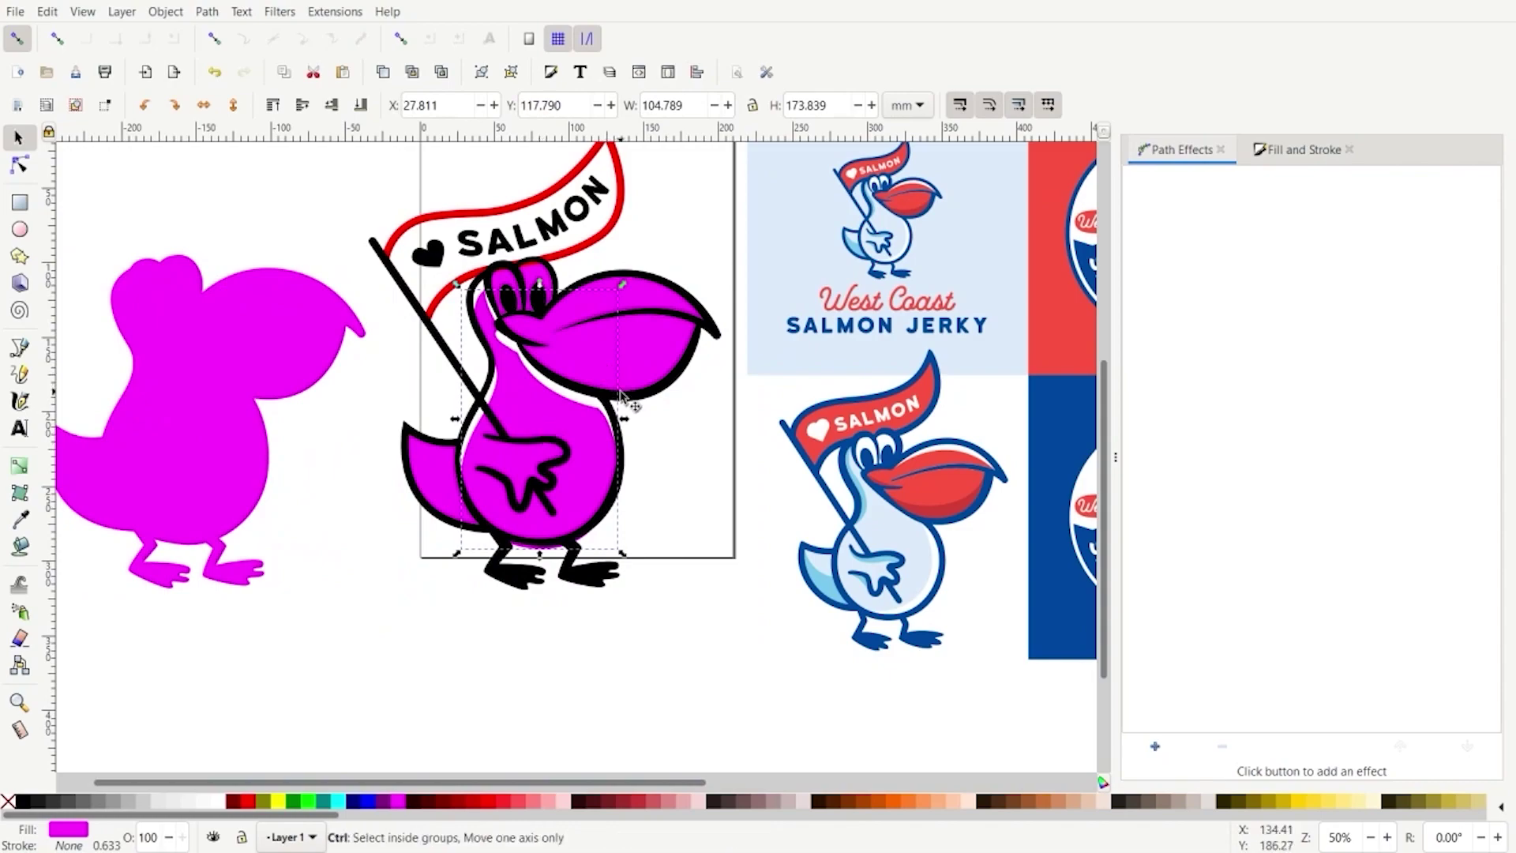
key("ctrl+z")
left_click(239, 378)
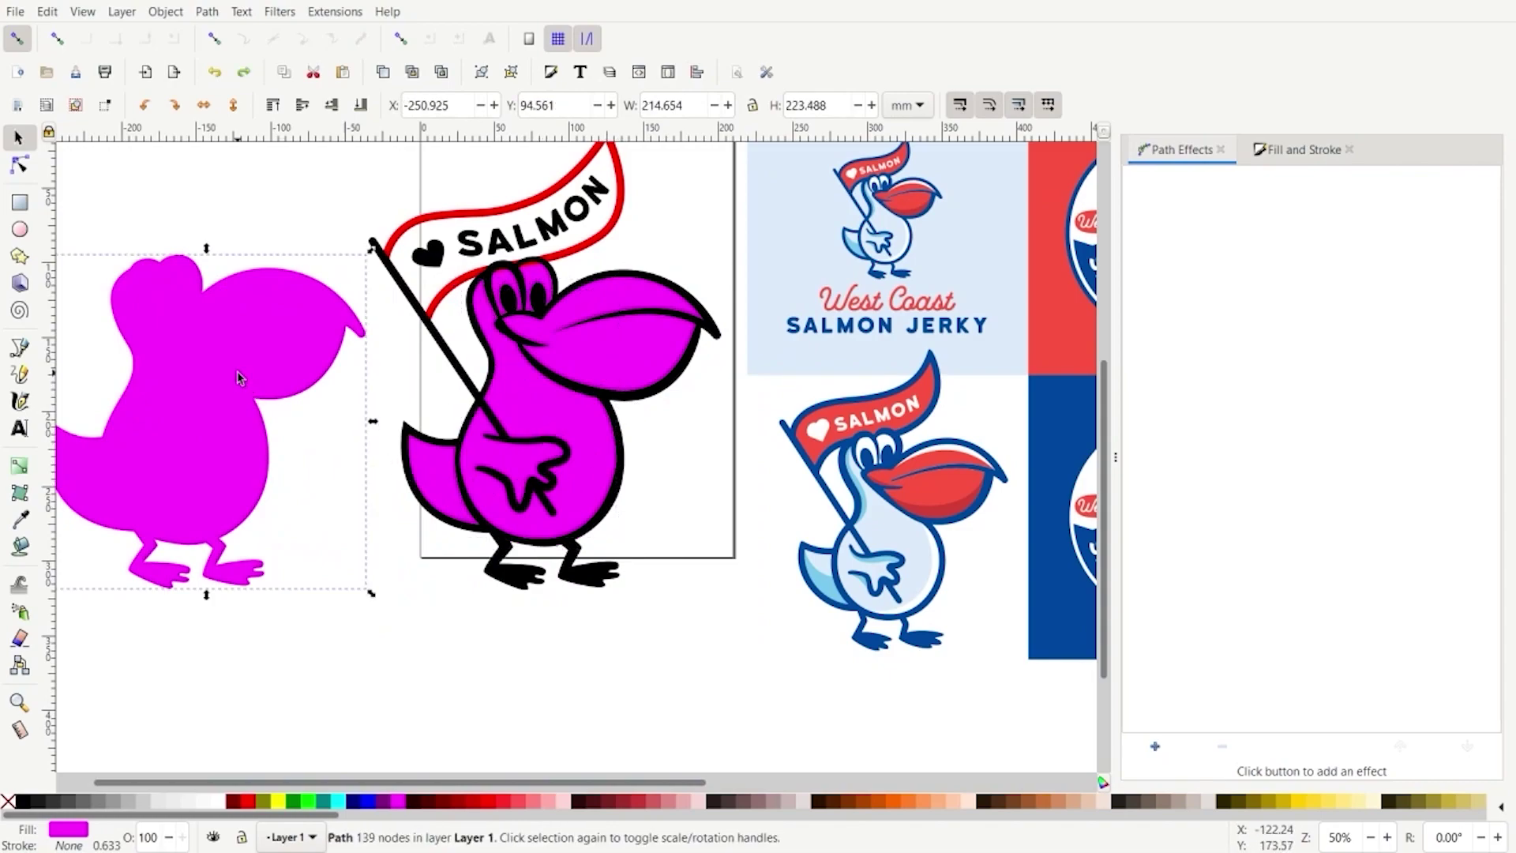
key("Delete")
Check the remaining body and beak fills, then select the black outline drawing
left_click(551, 406)
left_click(635, 353)
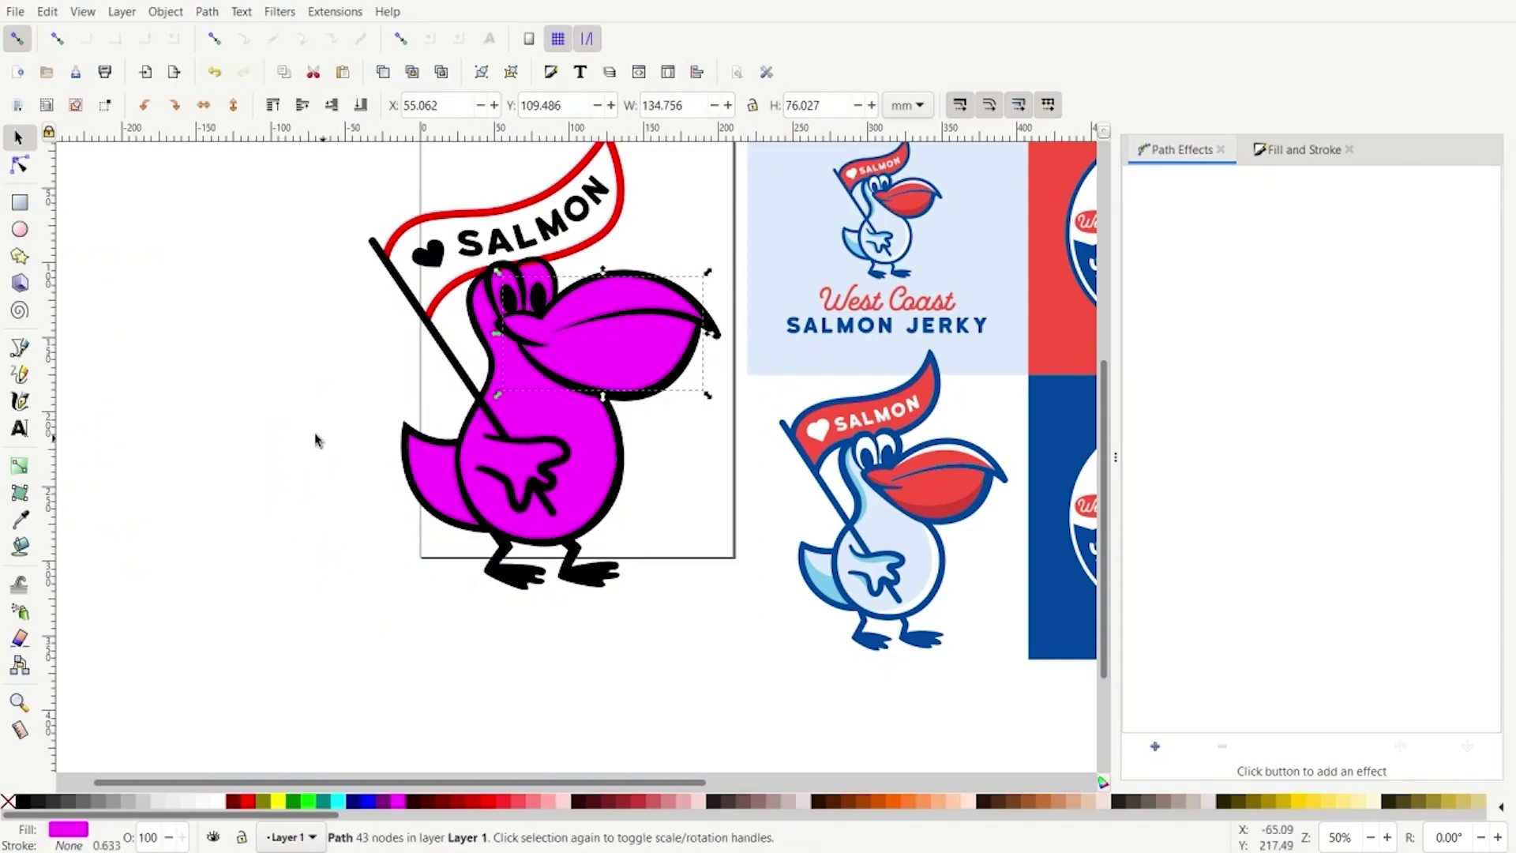
scroll(284, 428, "down", 2)
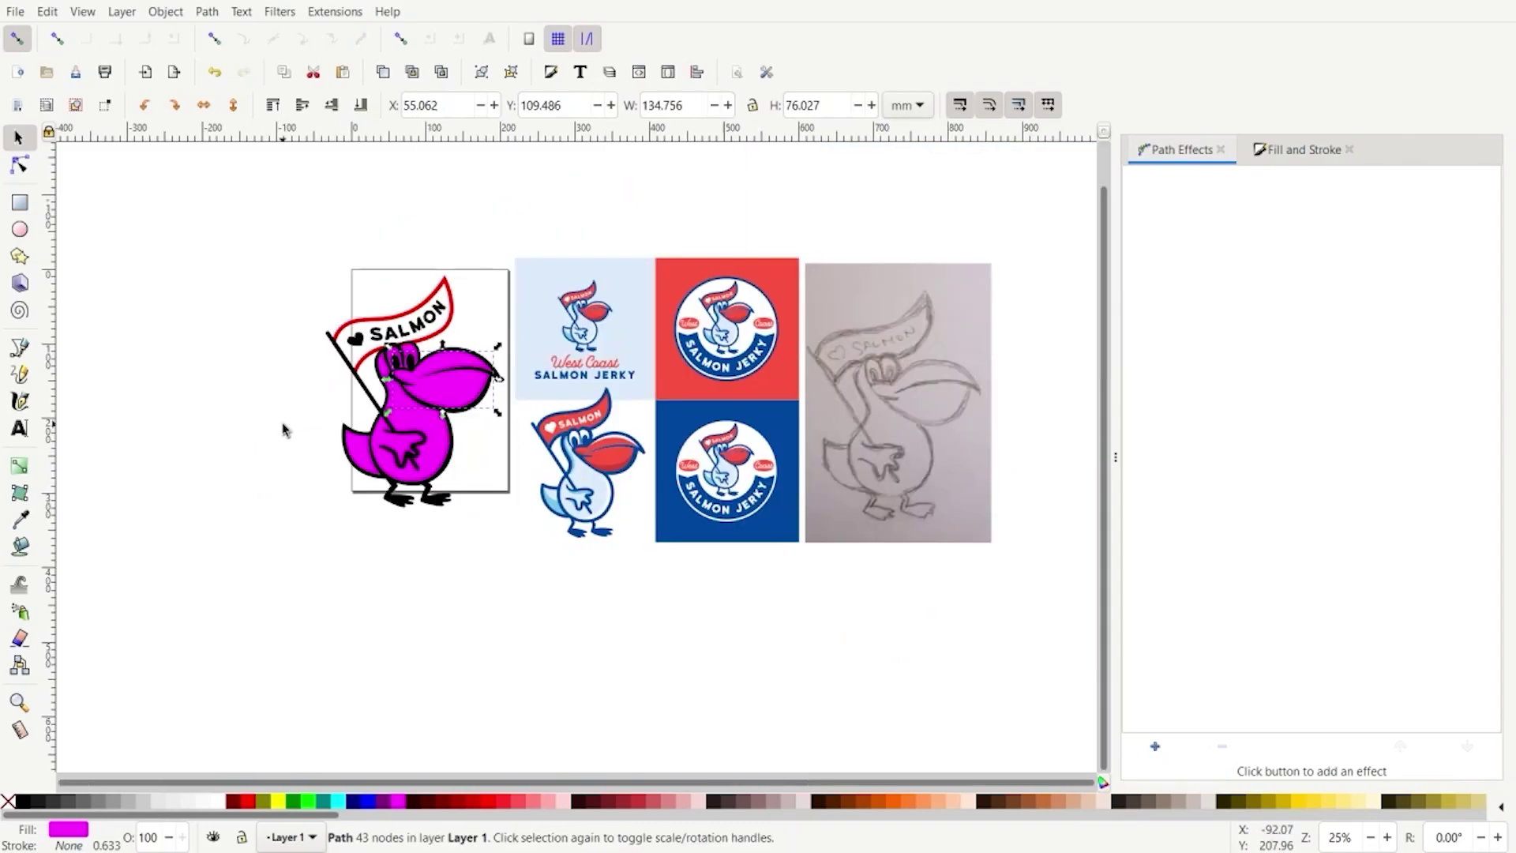
scroll(284, 429, "up", 1)
scroll(348, 438, "up", 1)
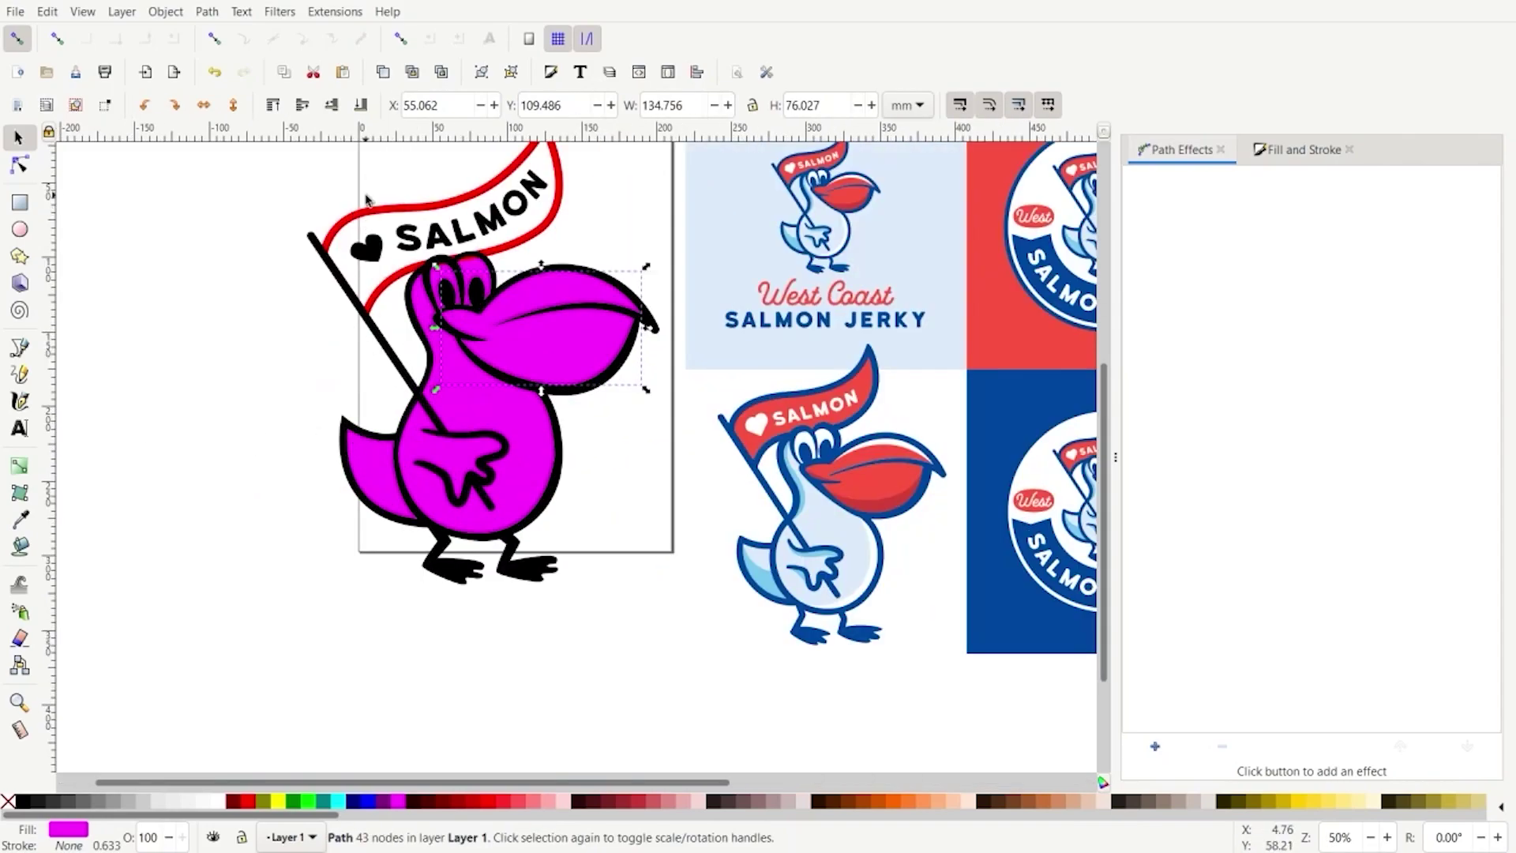
left_click(239, 363)
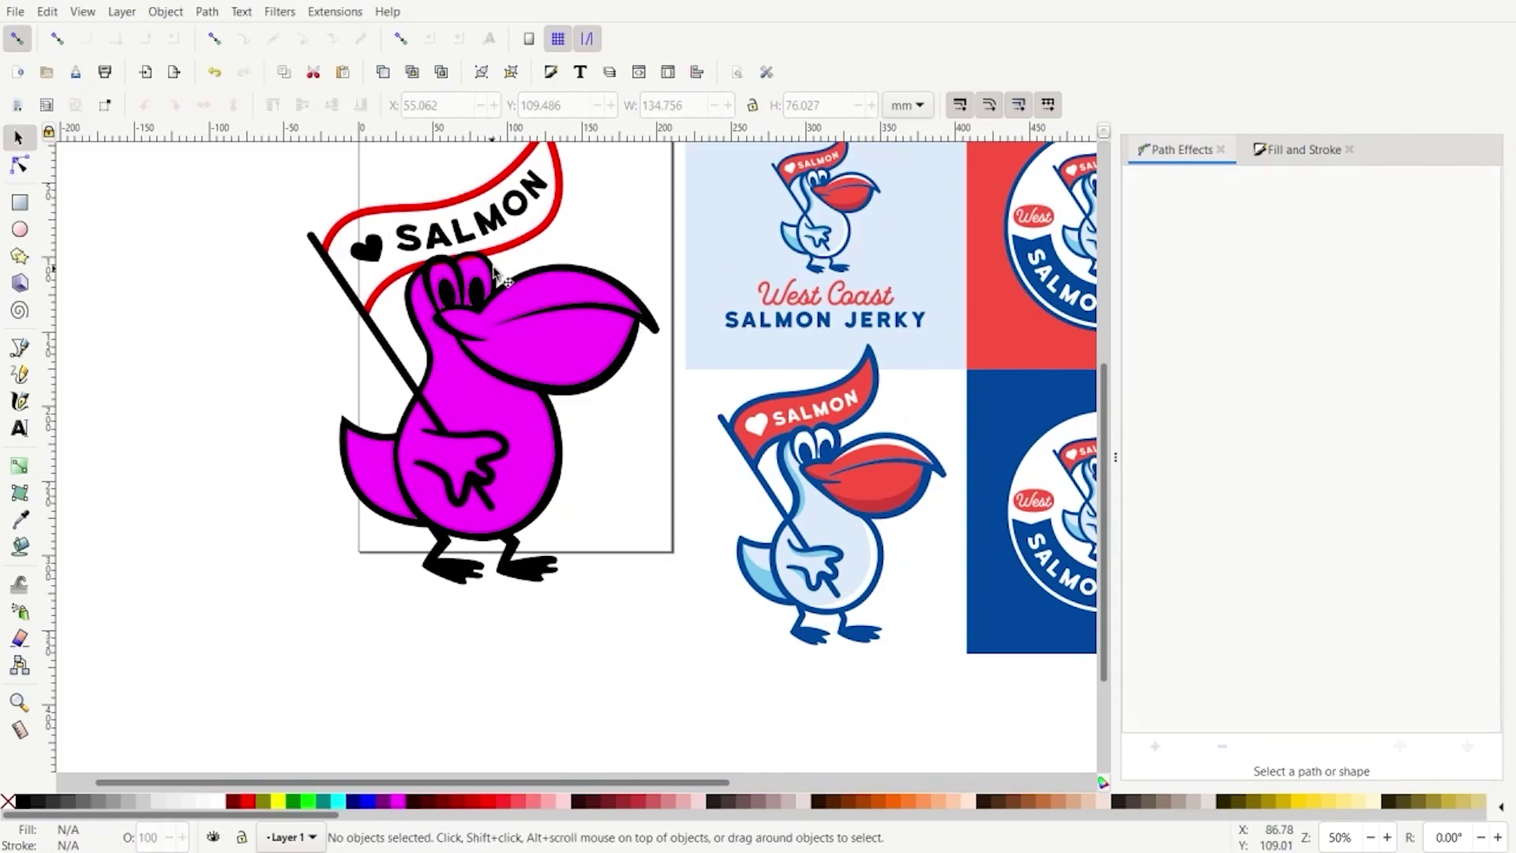
left_click(469, 272)
scroll(469, 271, "up", 3)
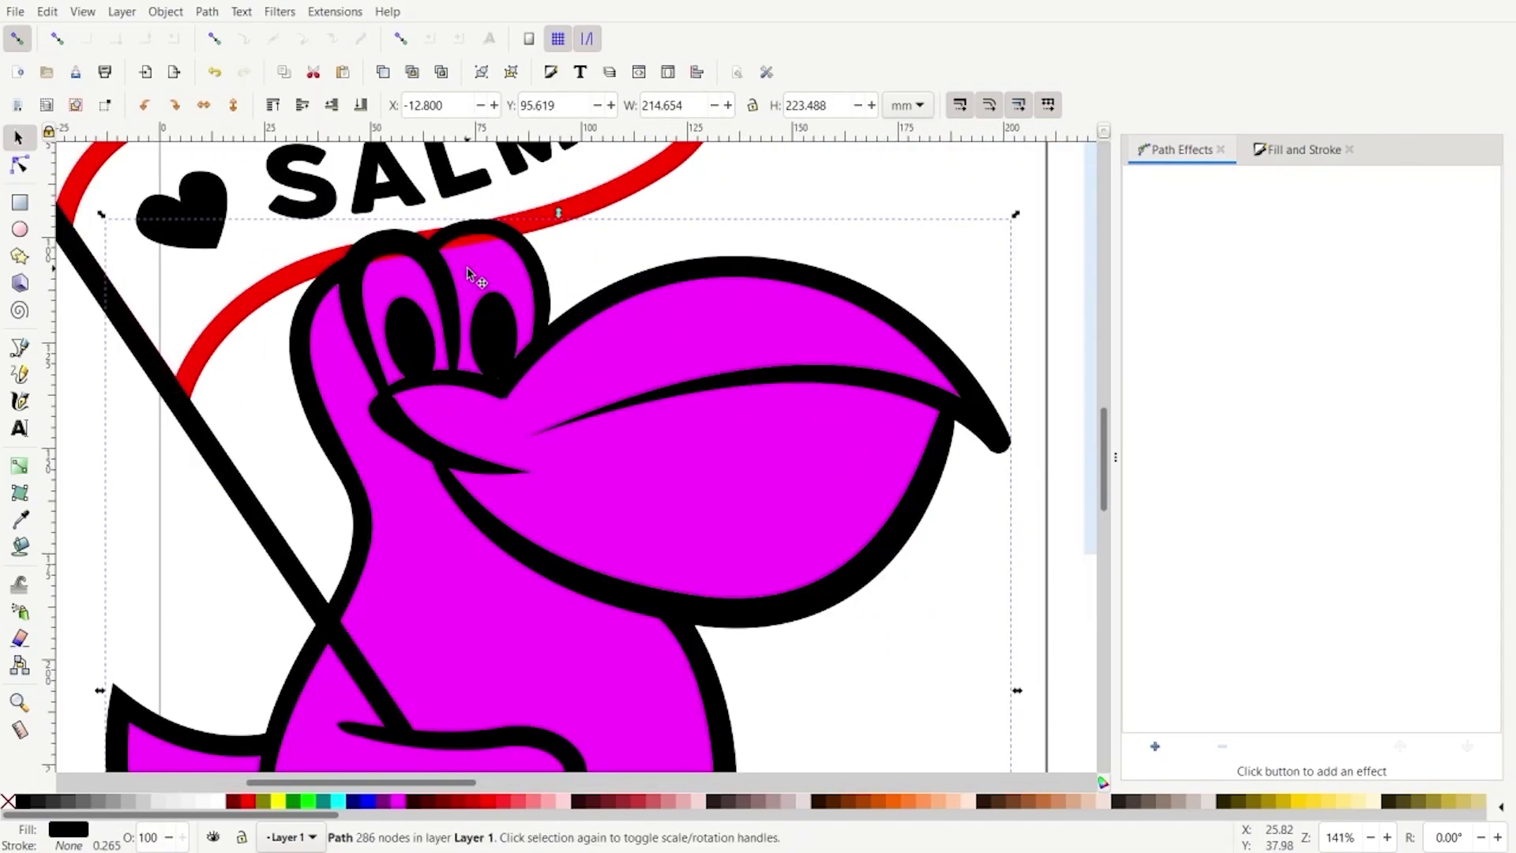
Fill both eye pieces white and raise them two steps in the stacking order
left_click_drag(472, 273, 543, 251)
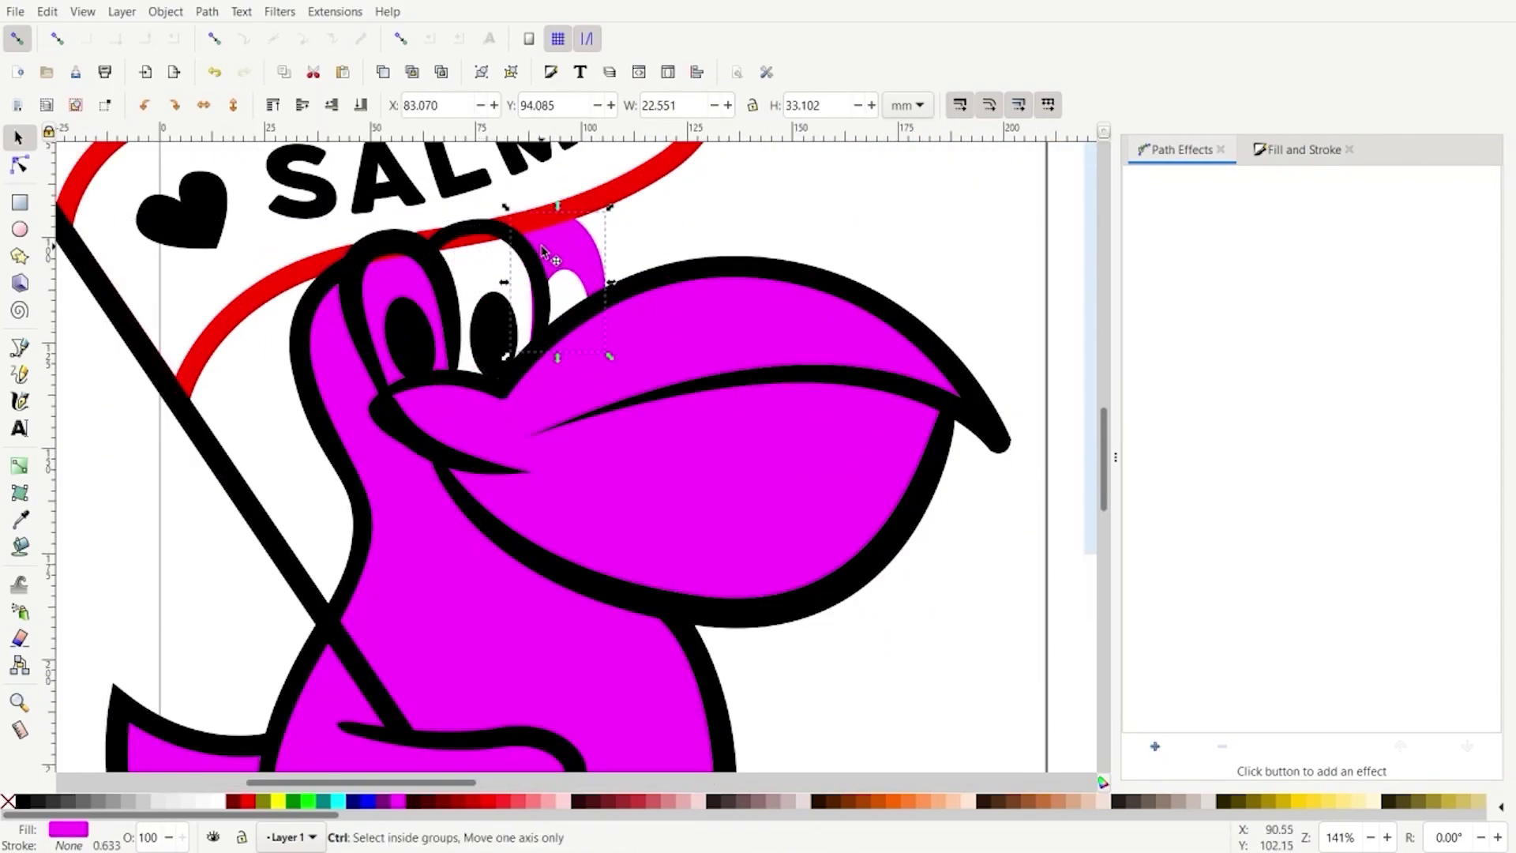
key("ctrl+z")
left_click(407, 281, "shift")
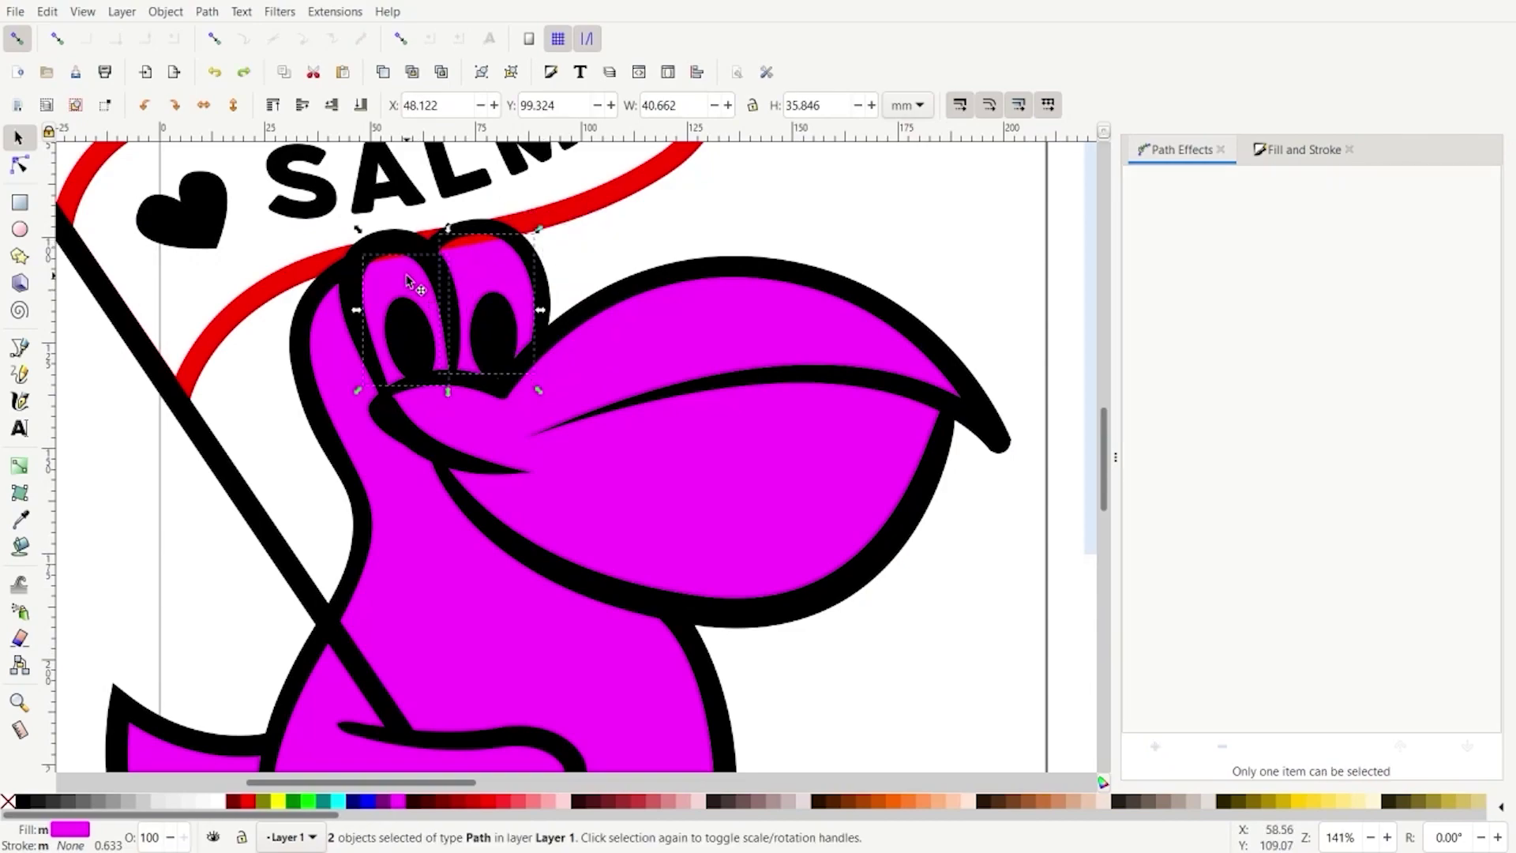
left_click(224, 802)
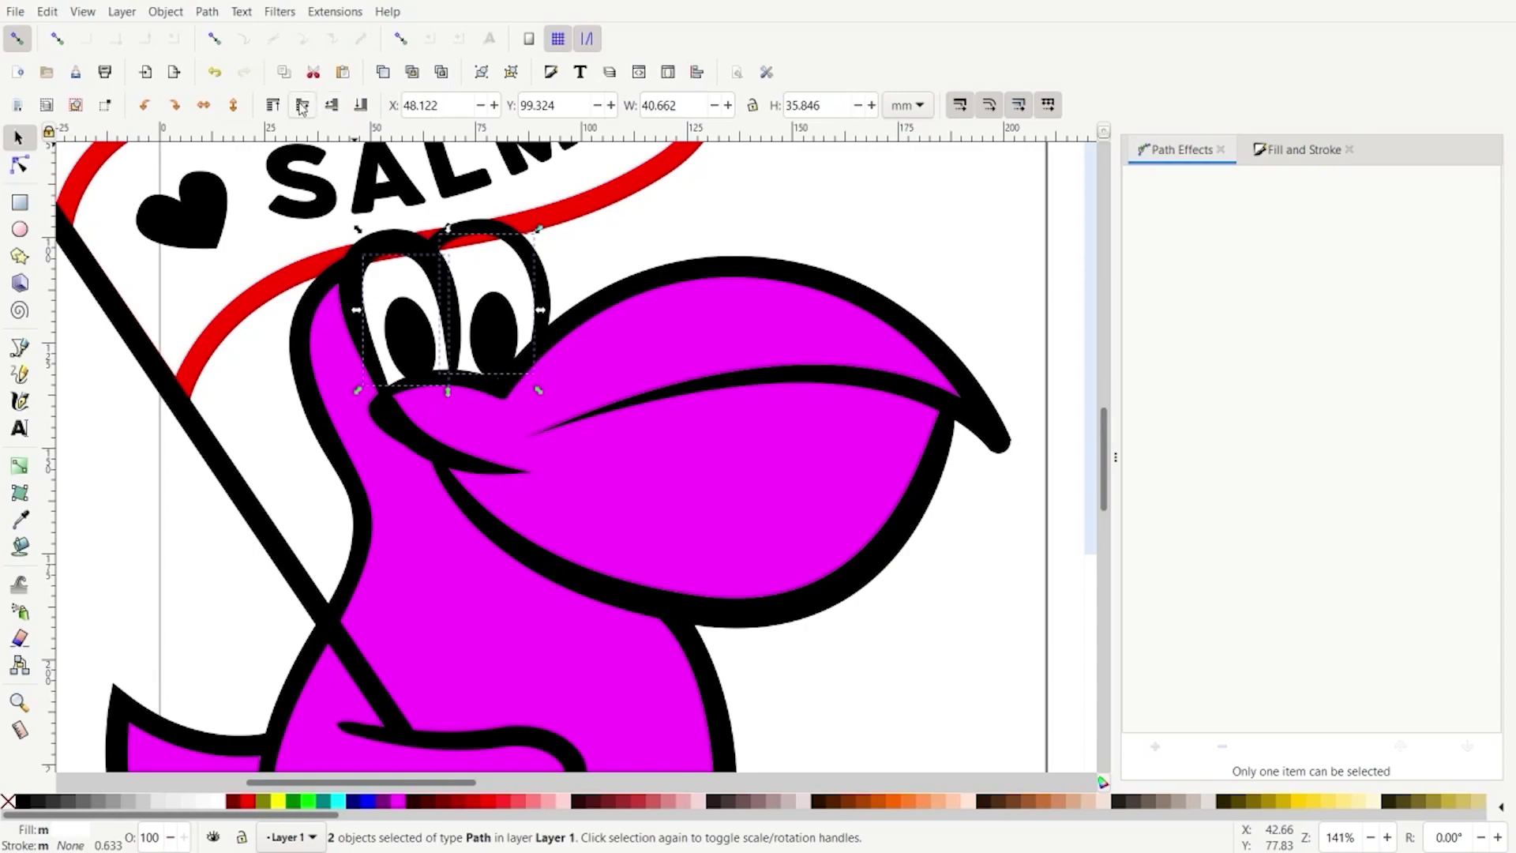
left_click(302, 106)
left_click(301, 106)
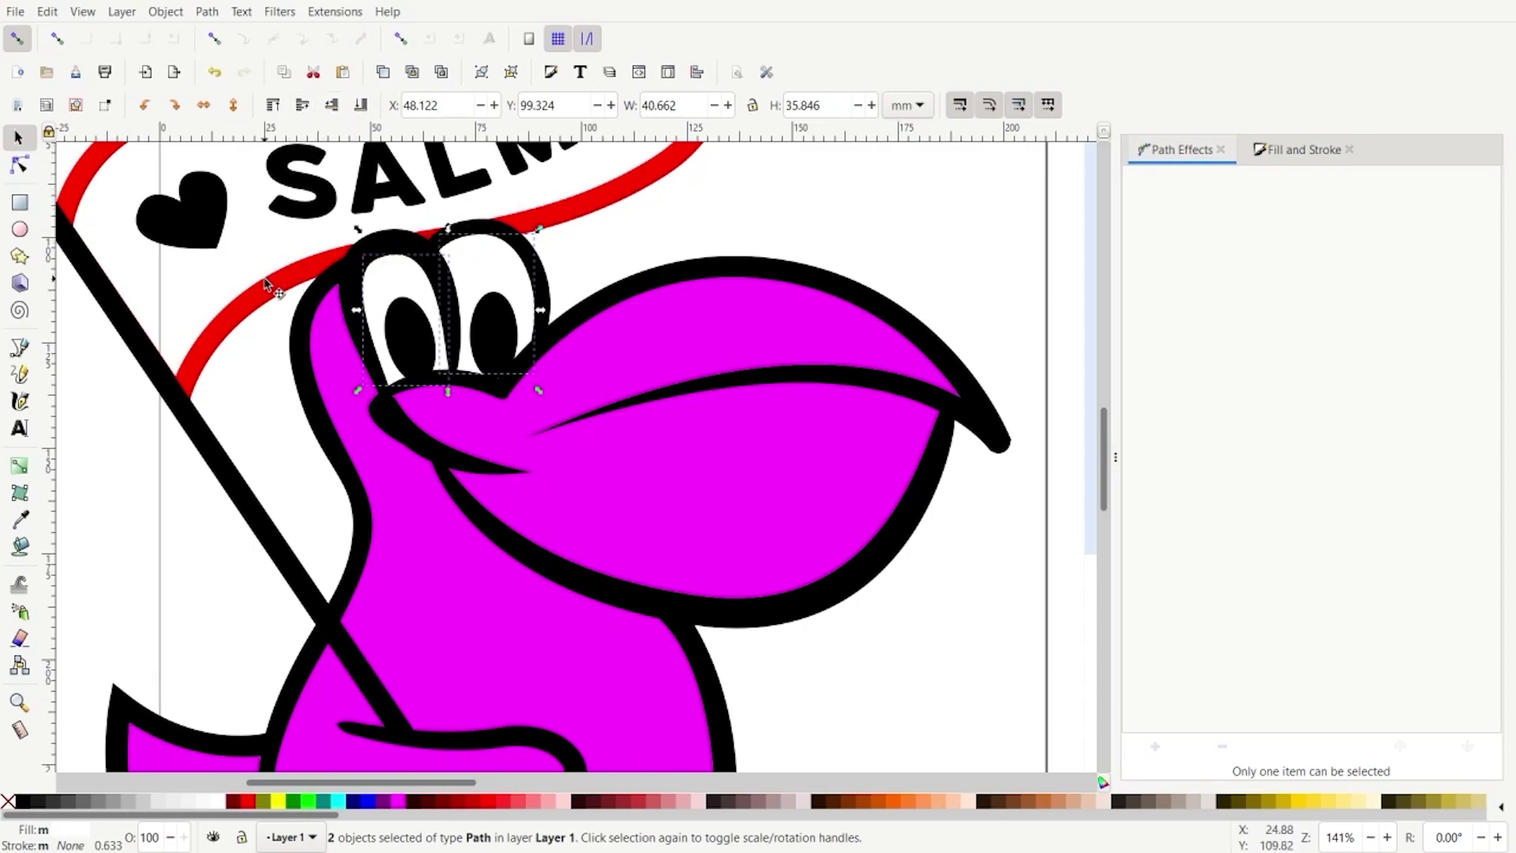
Select the pelican's magenta beak fill
left_click(259, 361)
scroll(481, 438, "down", 1)
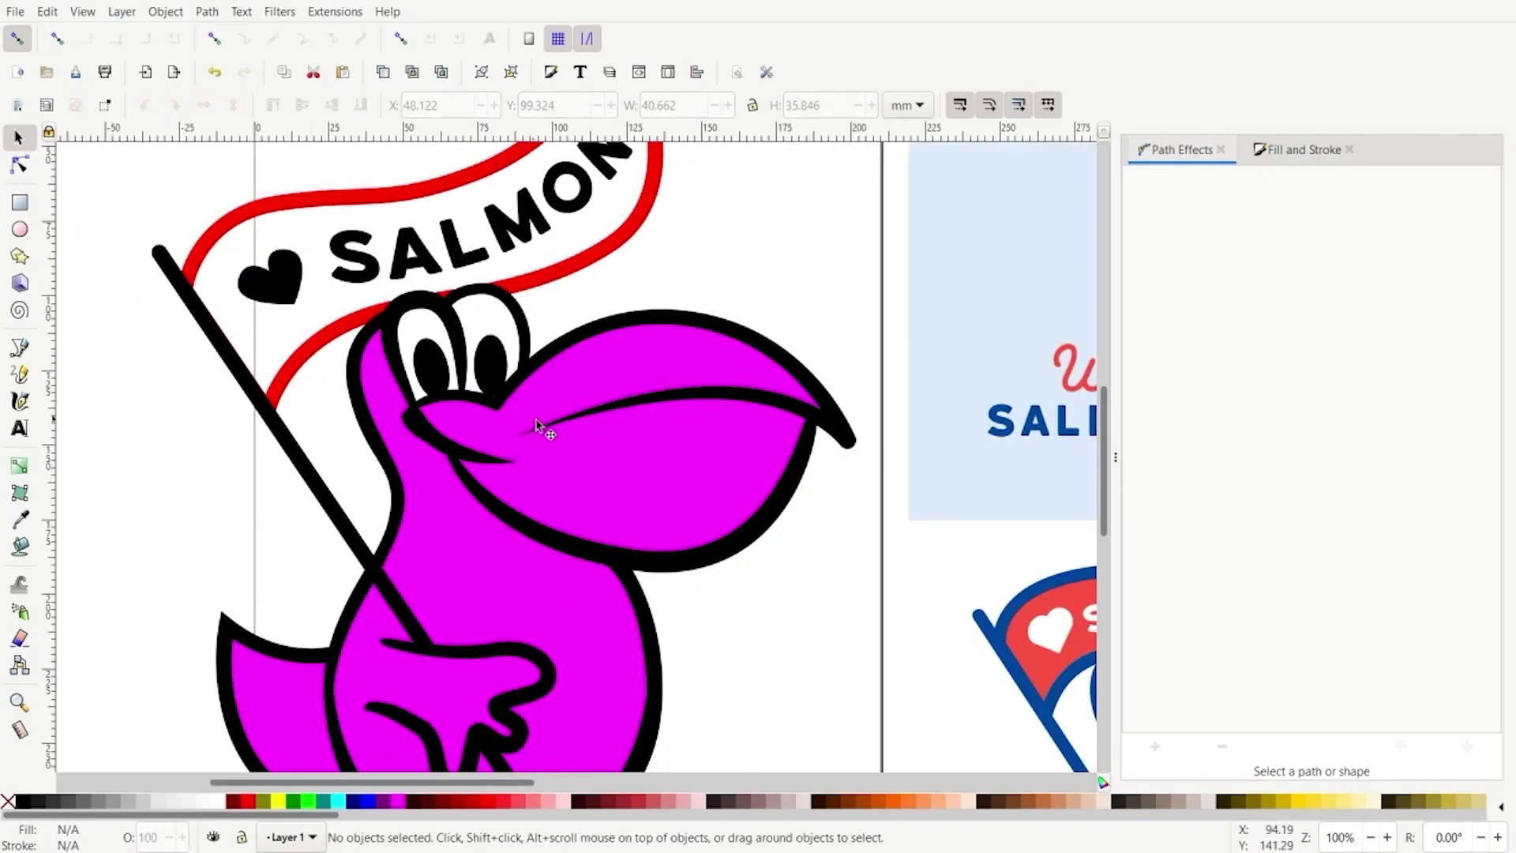
left_click(546, 407)
scroll(472, 418, "down", 2)
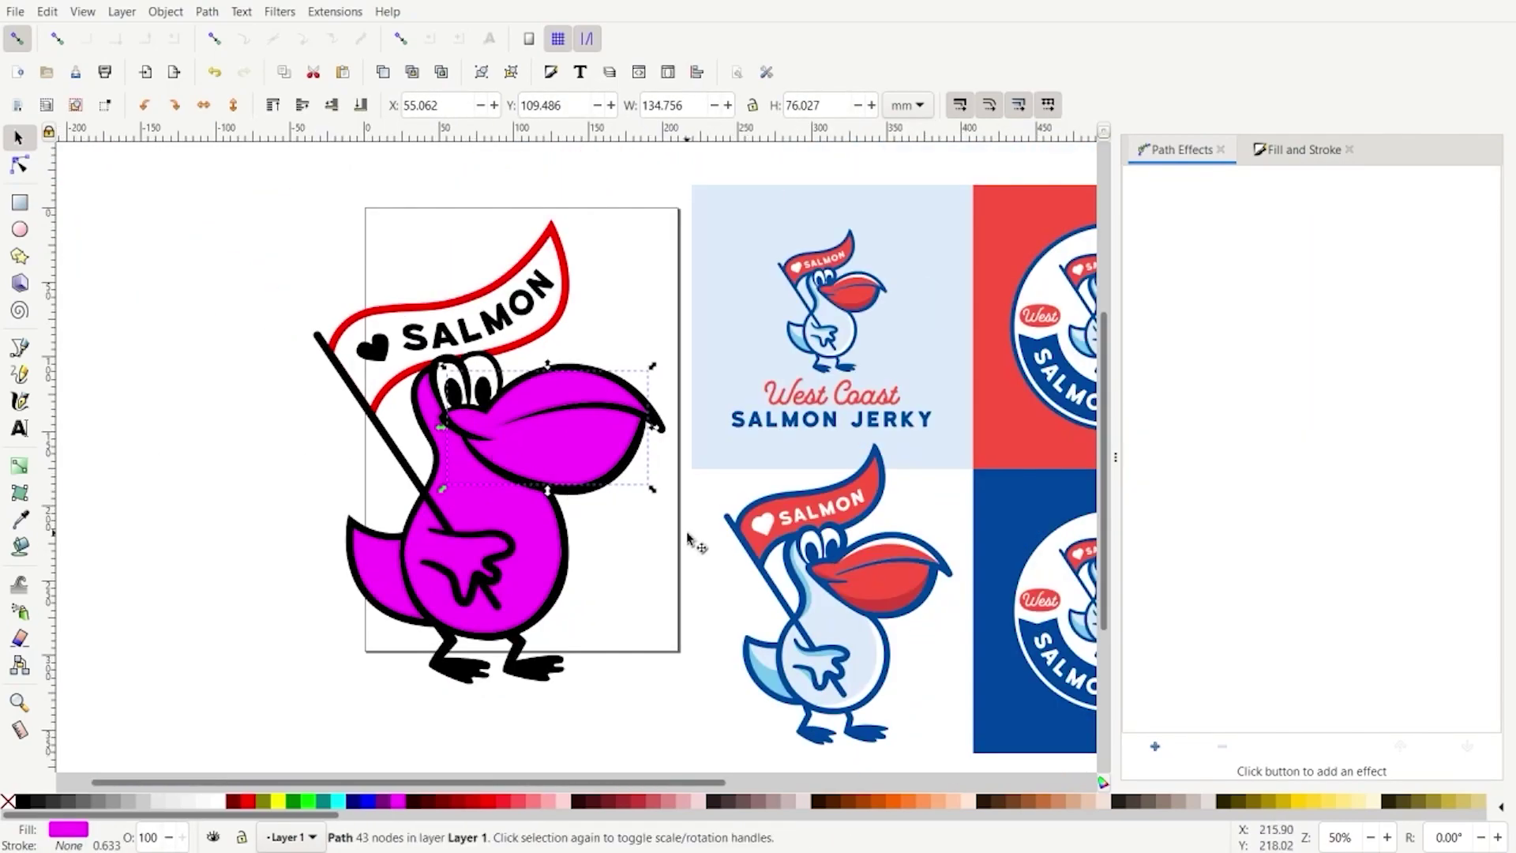
Give the beak the reference's red using the Dropper
key("d")
left_click(883, 583)
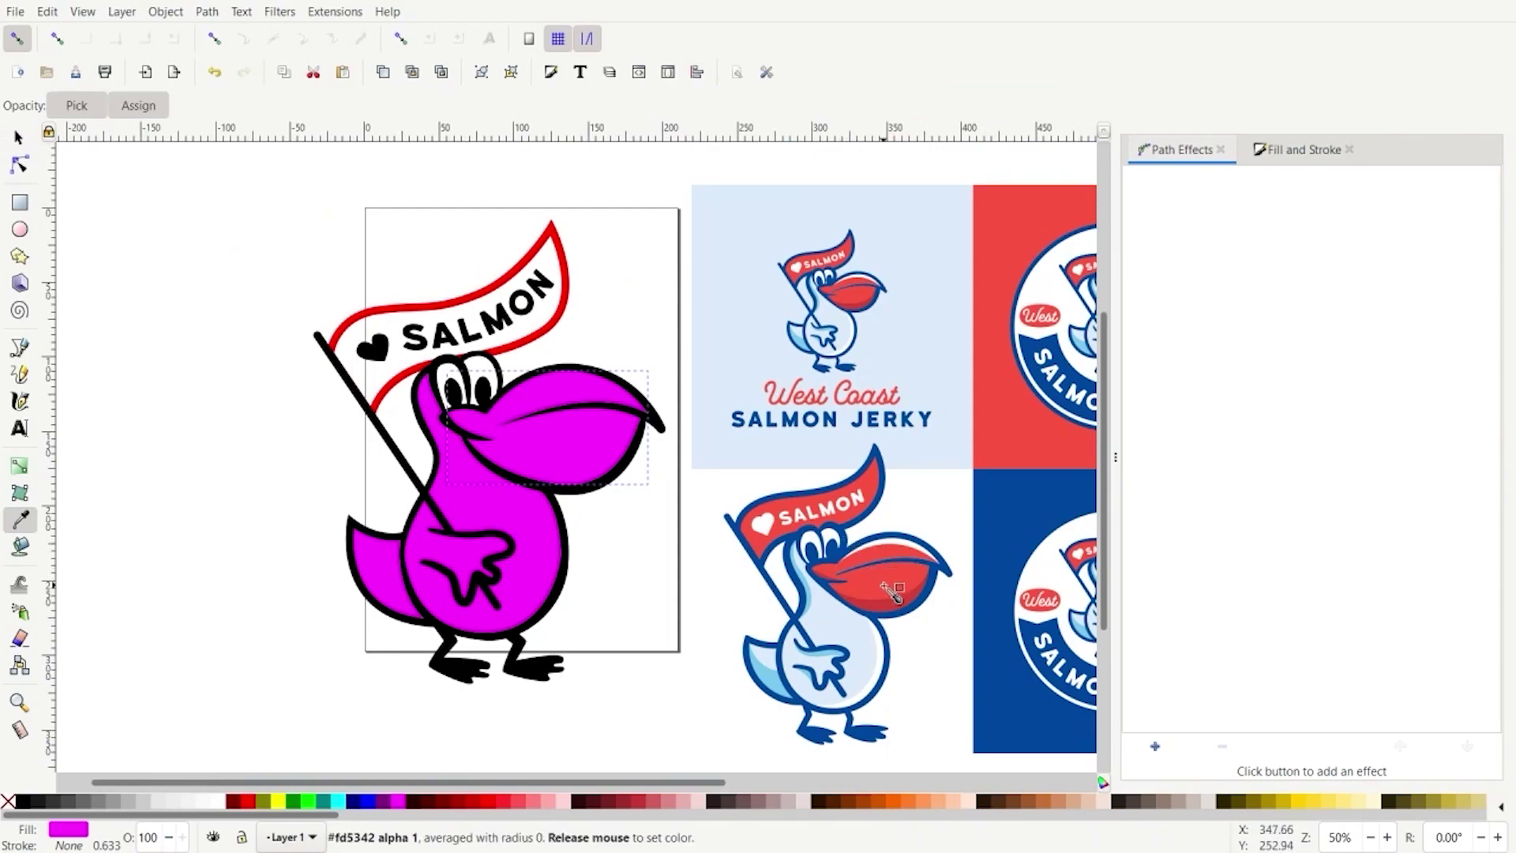
left_click(16, 139)
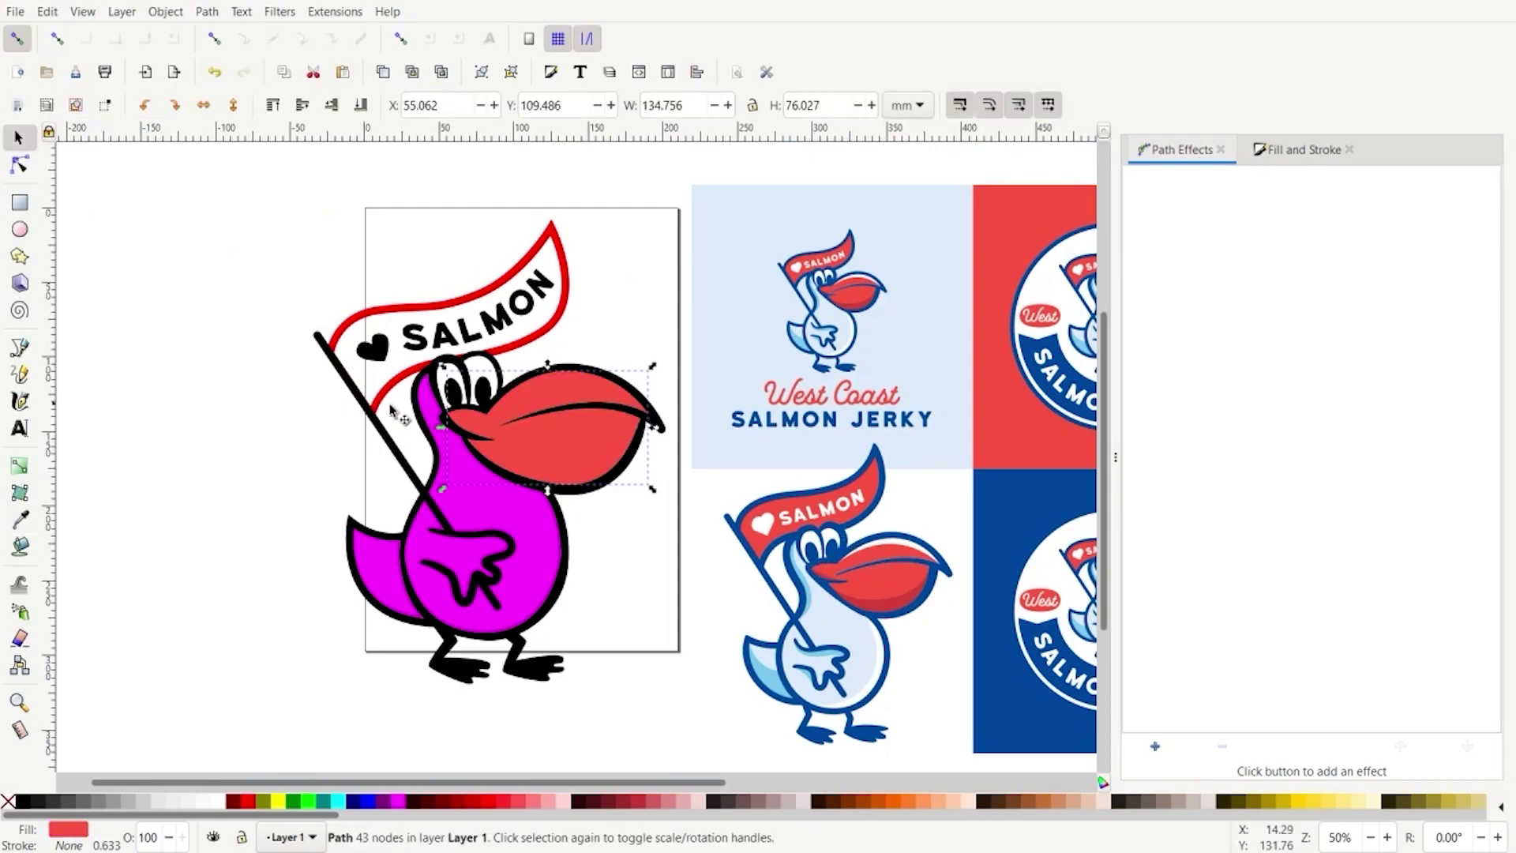
Pick the reference's light blue for the pelican's body and tail fills
left_click(497, 503)
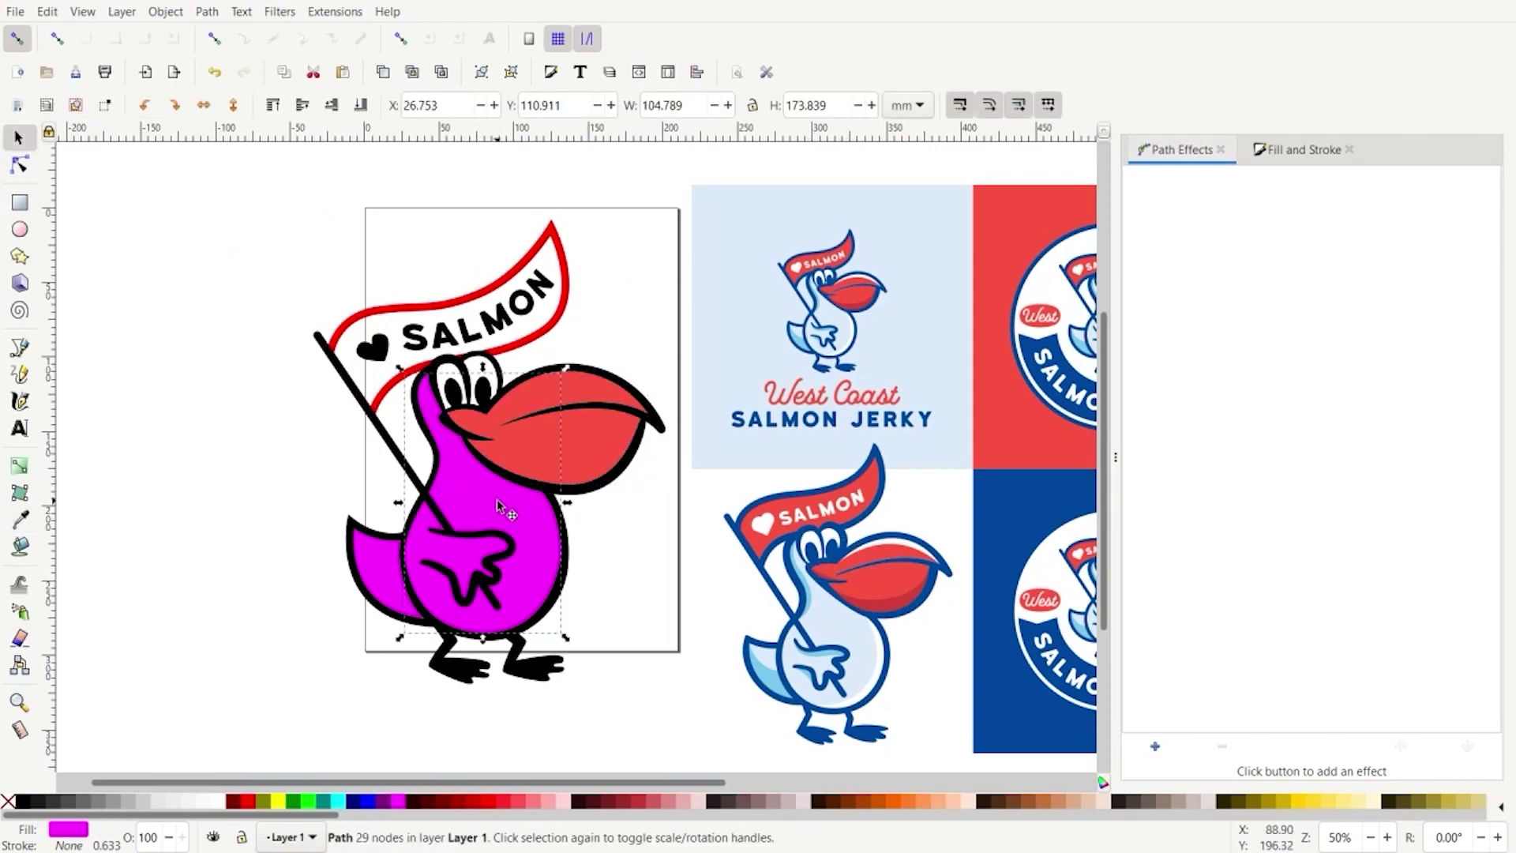
key("d")
left_click(840, 625)
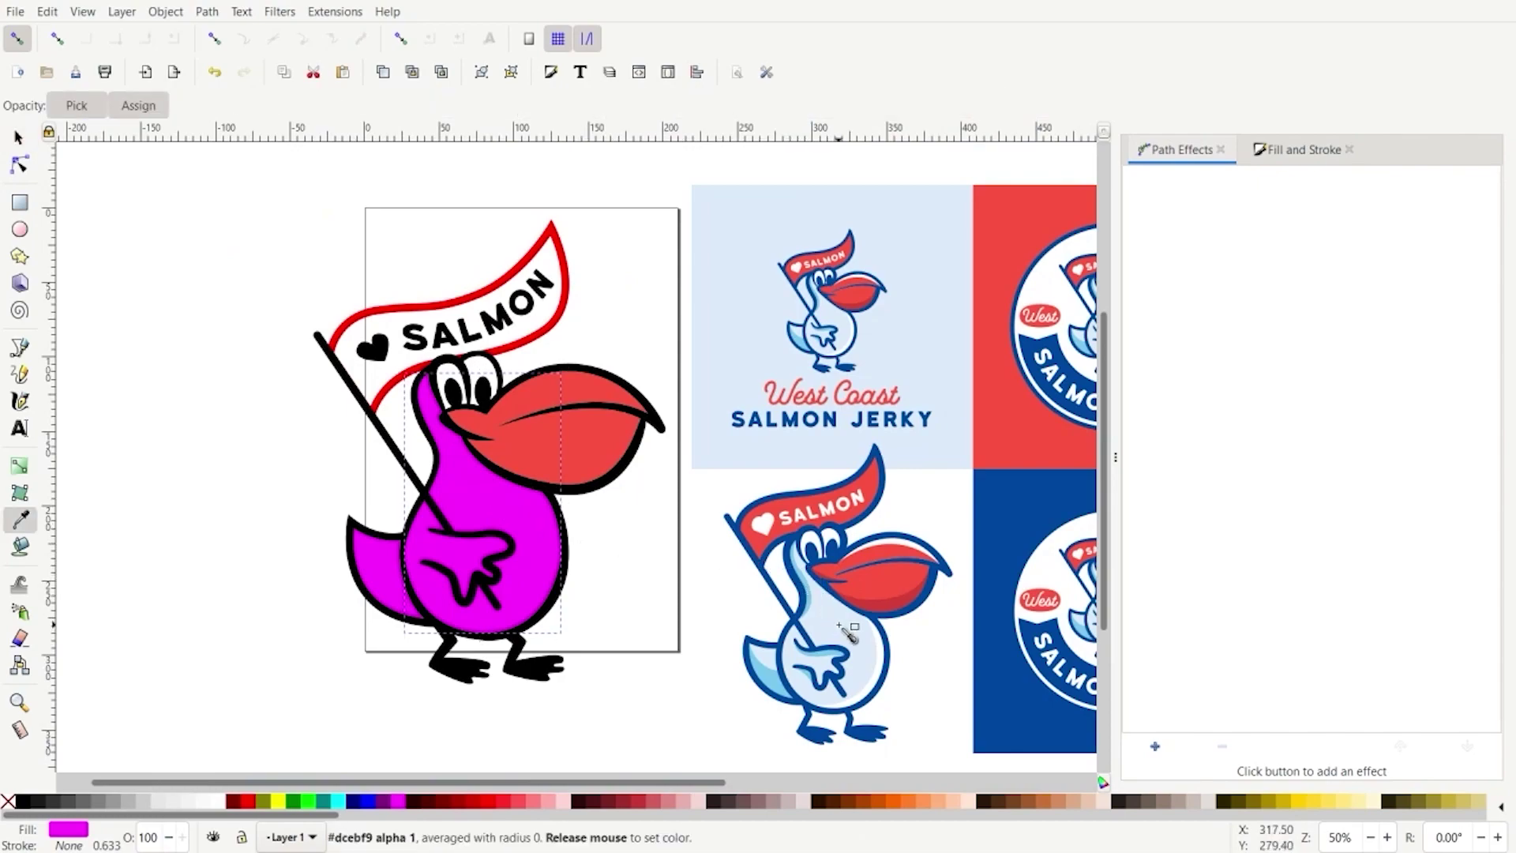
left_click(17, 138)
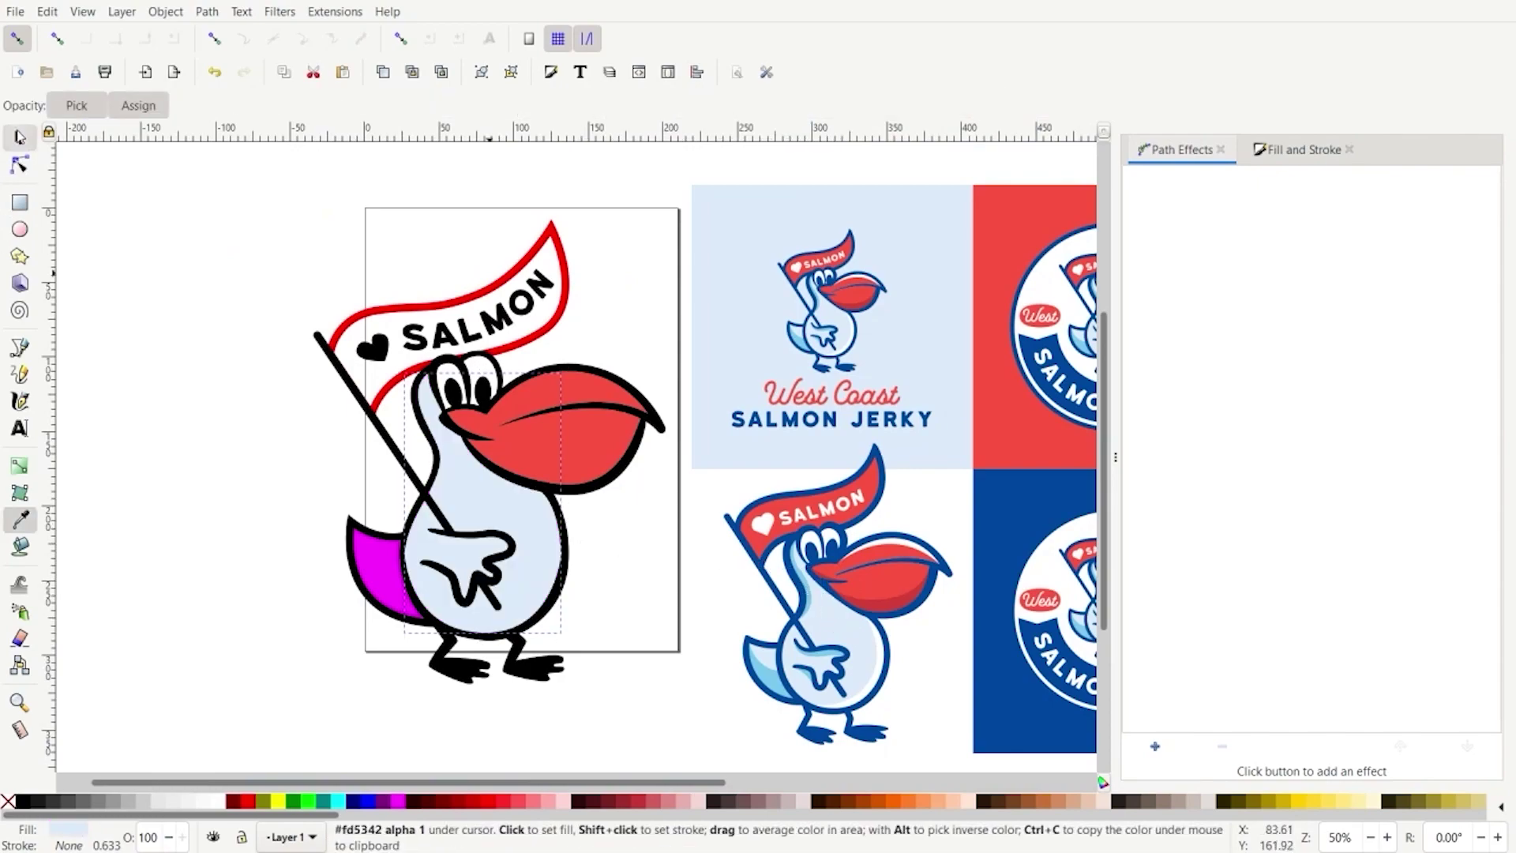
left_click(376, 562)
key("d")
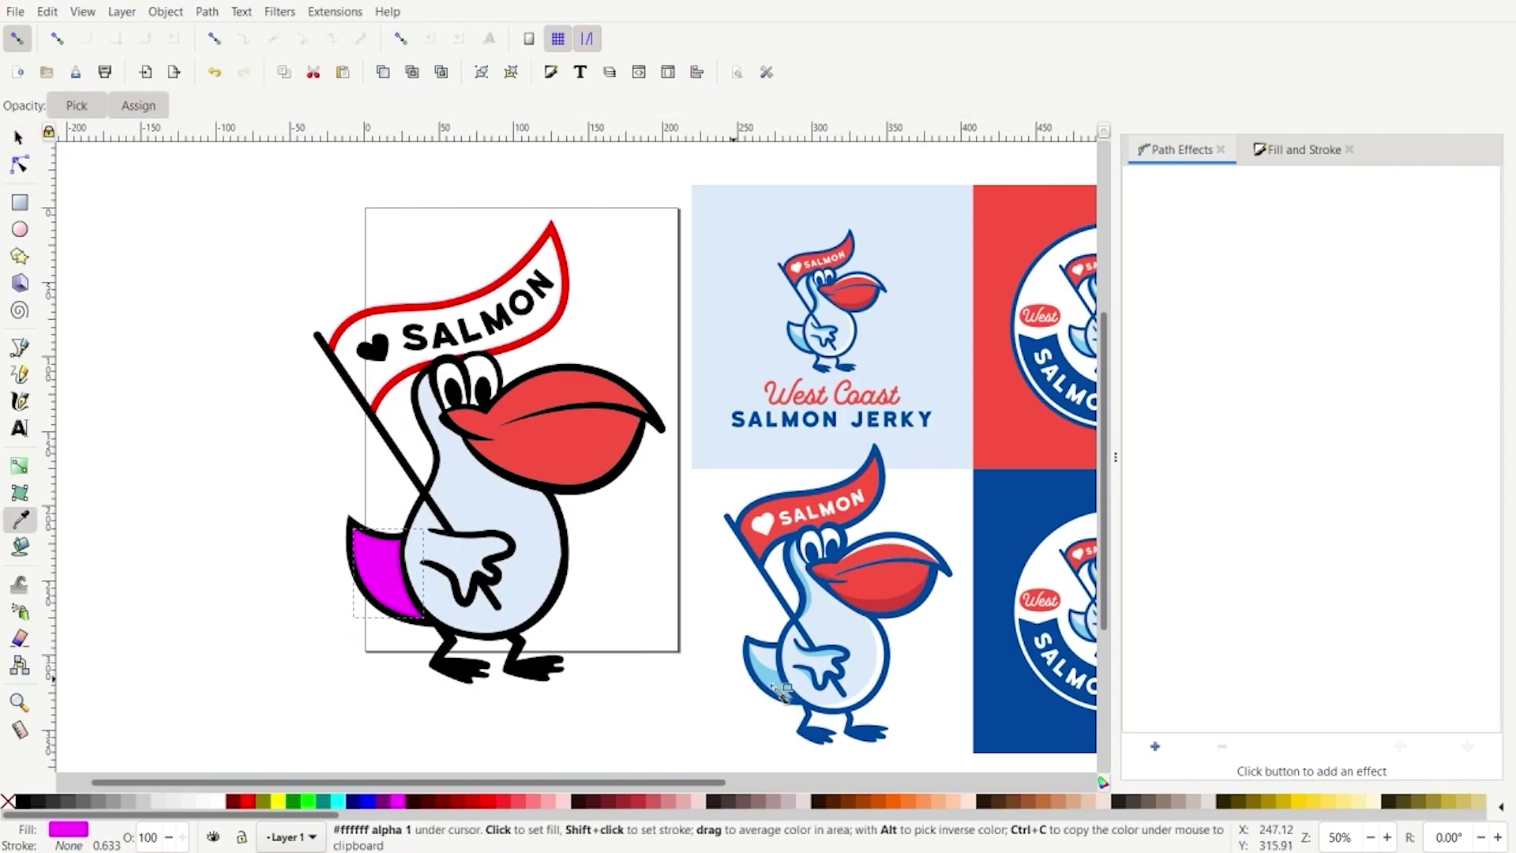
left_click(775, 662)
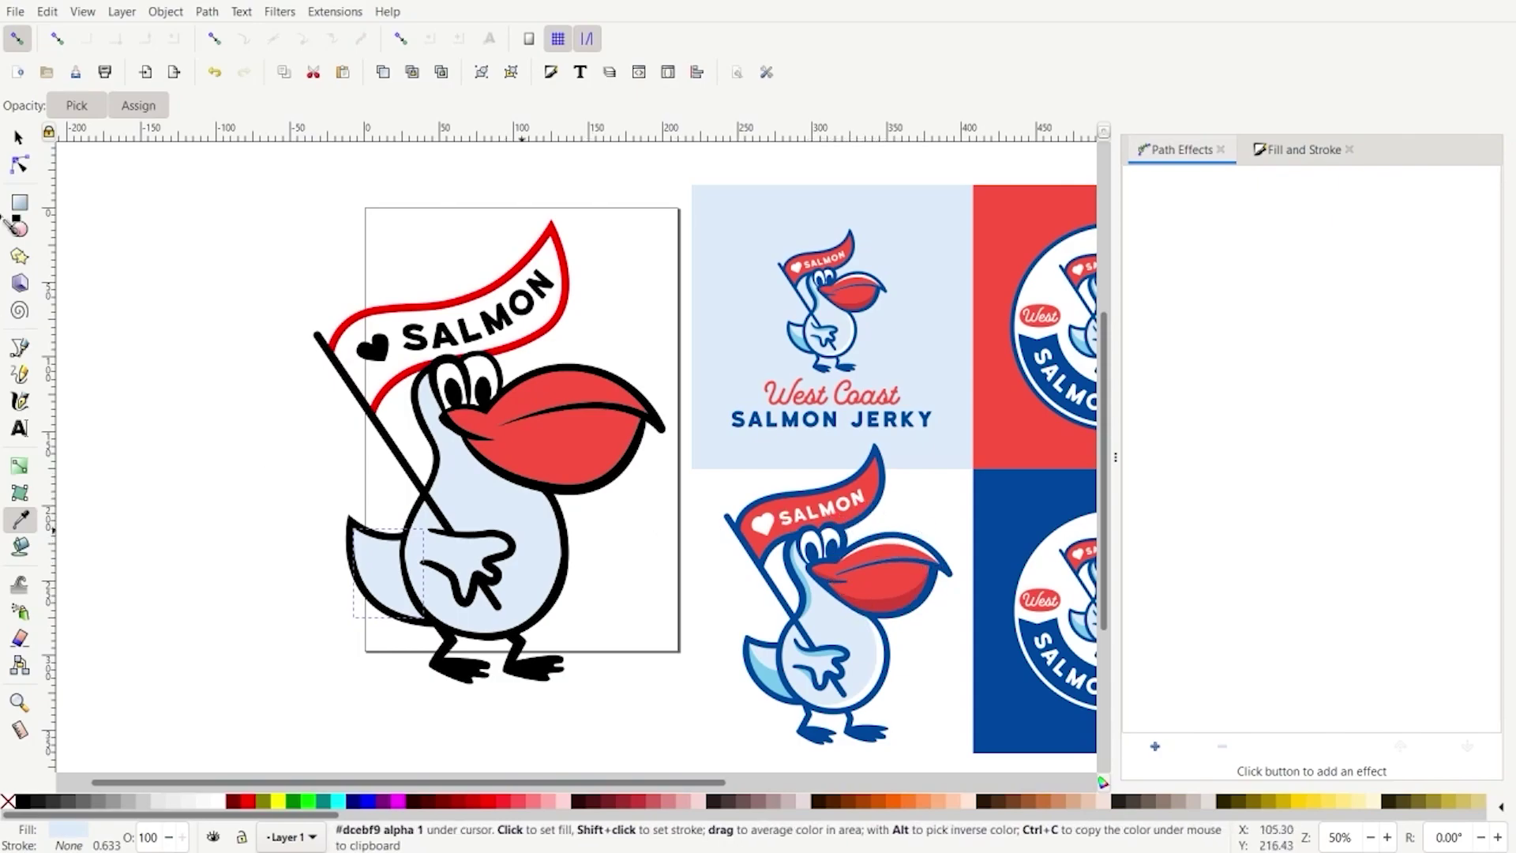
left_click(20, 138)
left_click(199, 424)
Select the flag's red border and recolor it black from the palette
left_click(343, 328)
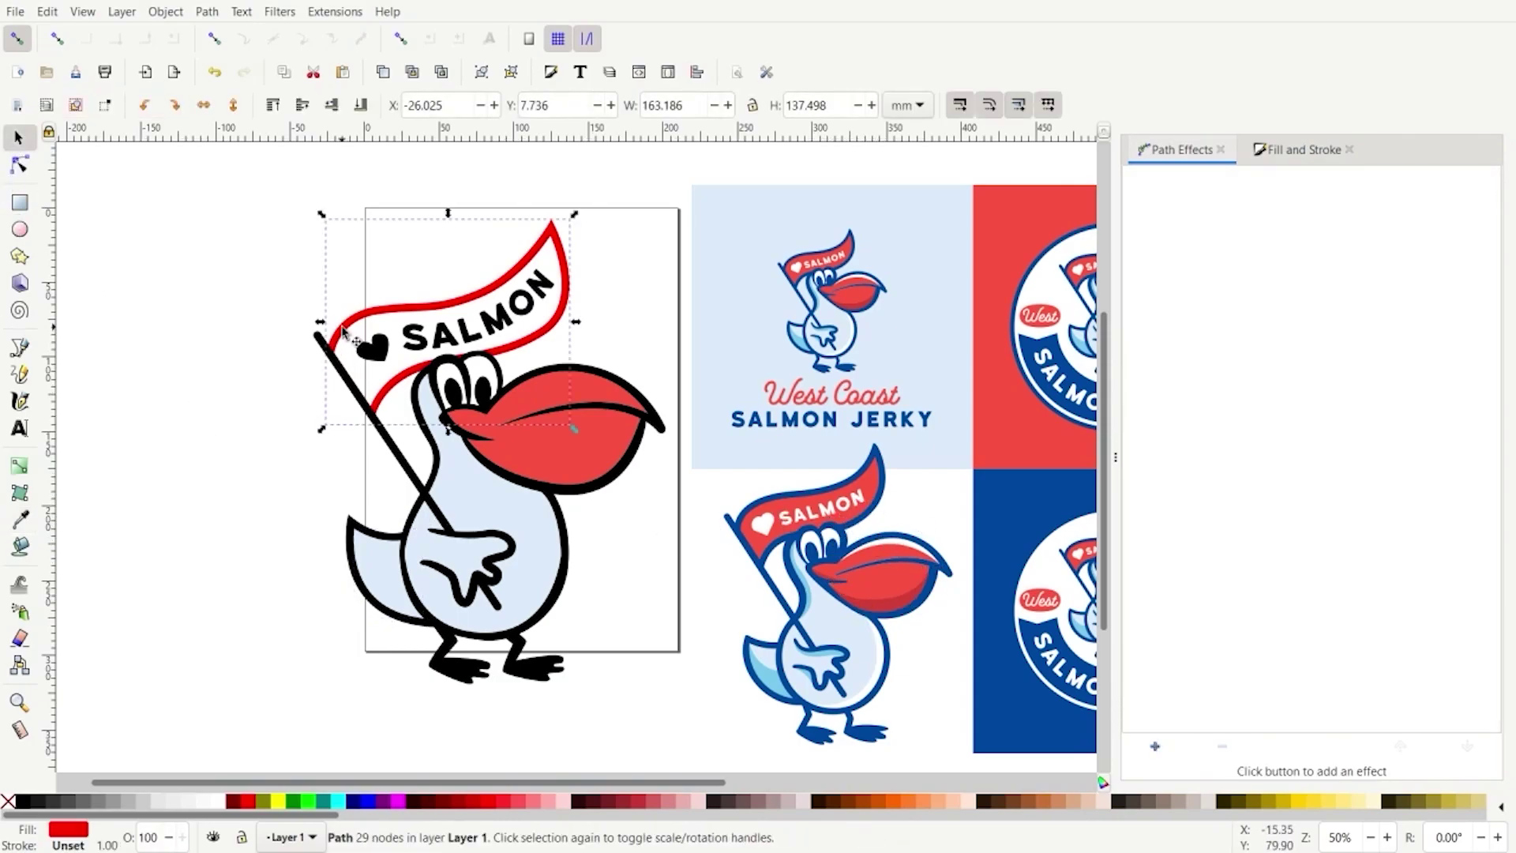
scroll(363, 338, "up", 4, "ctrl")
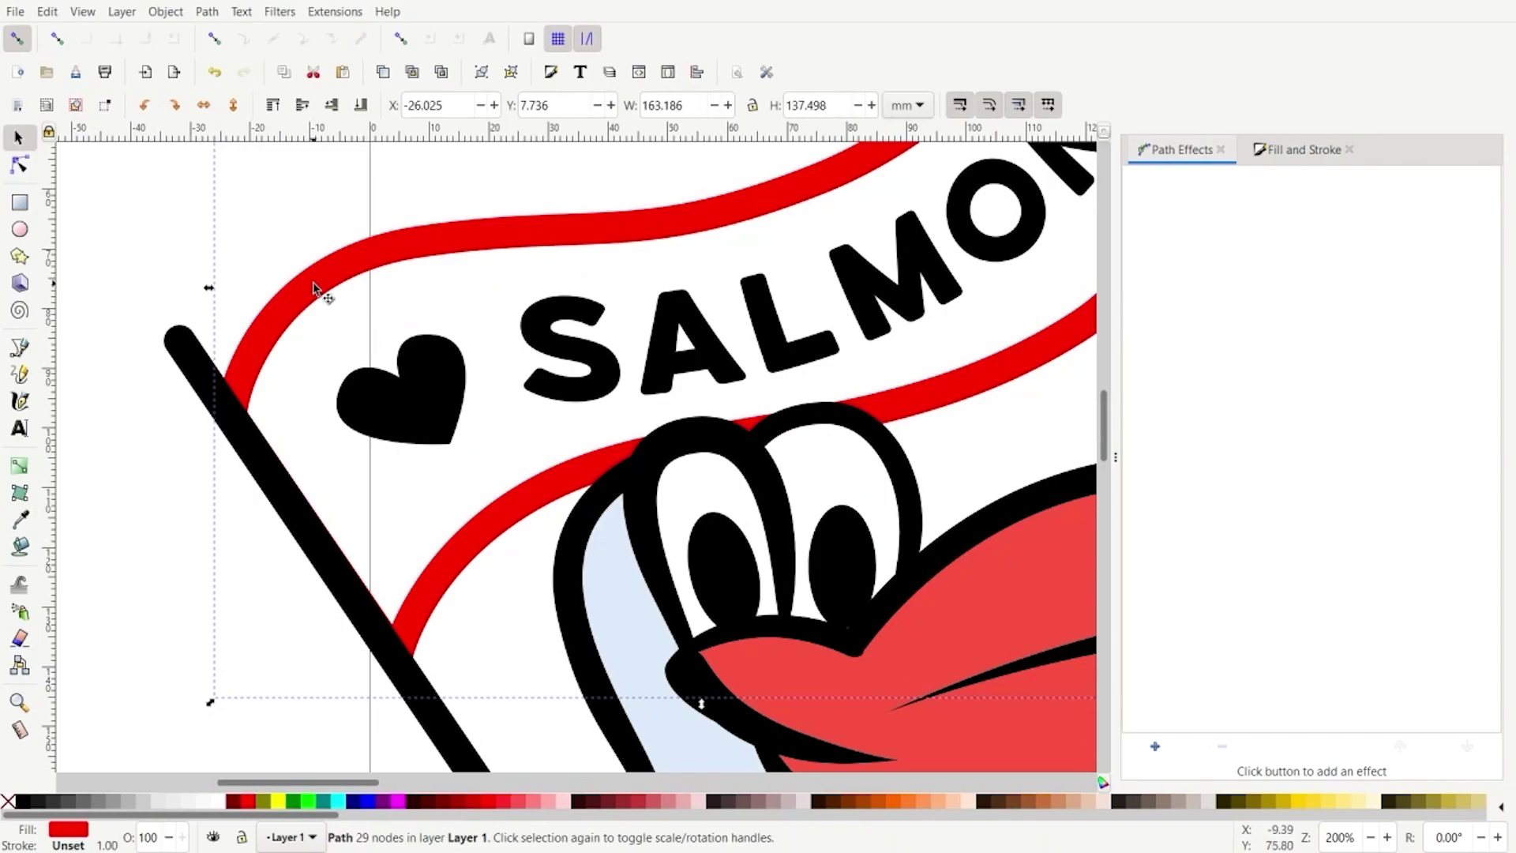
left_click(24, 802)
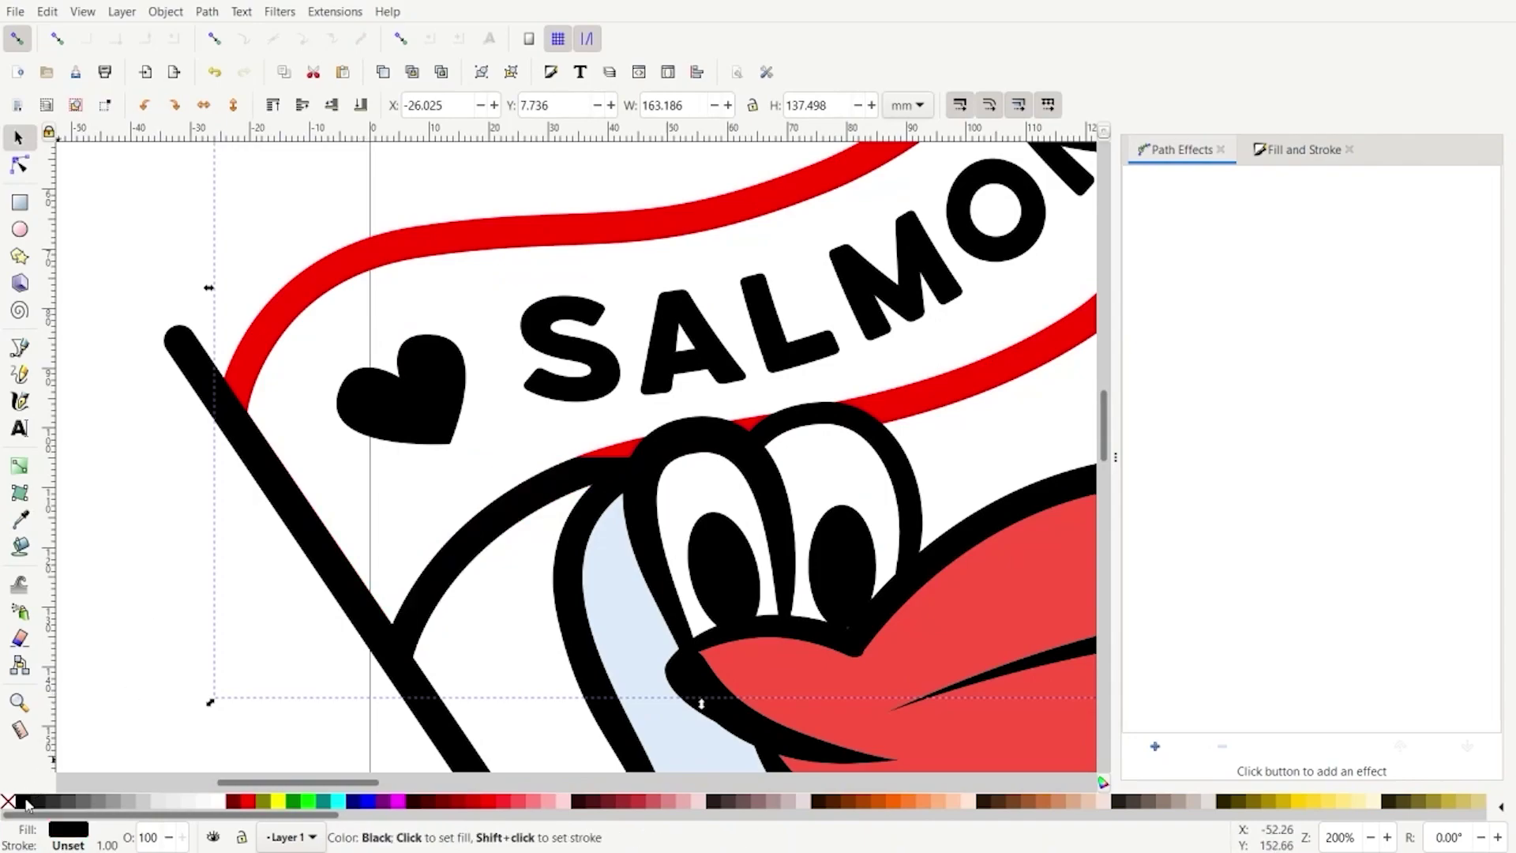
scroll(27, 806, "down", 2, "ctrl")
scroll(92, 716, "down", 2, "ctrl")
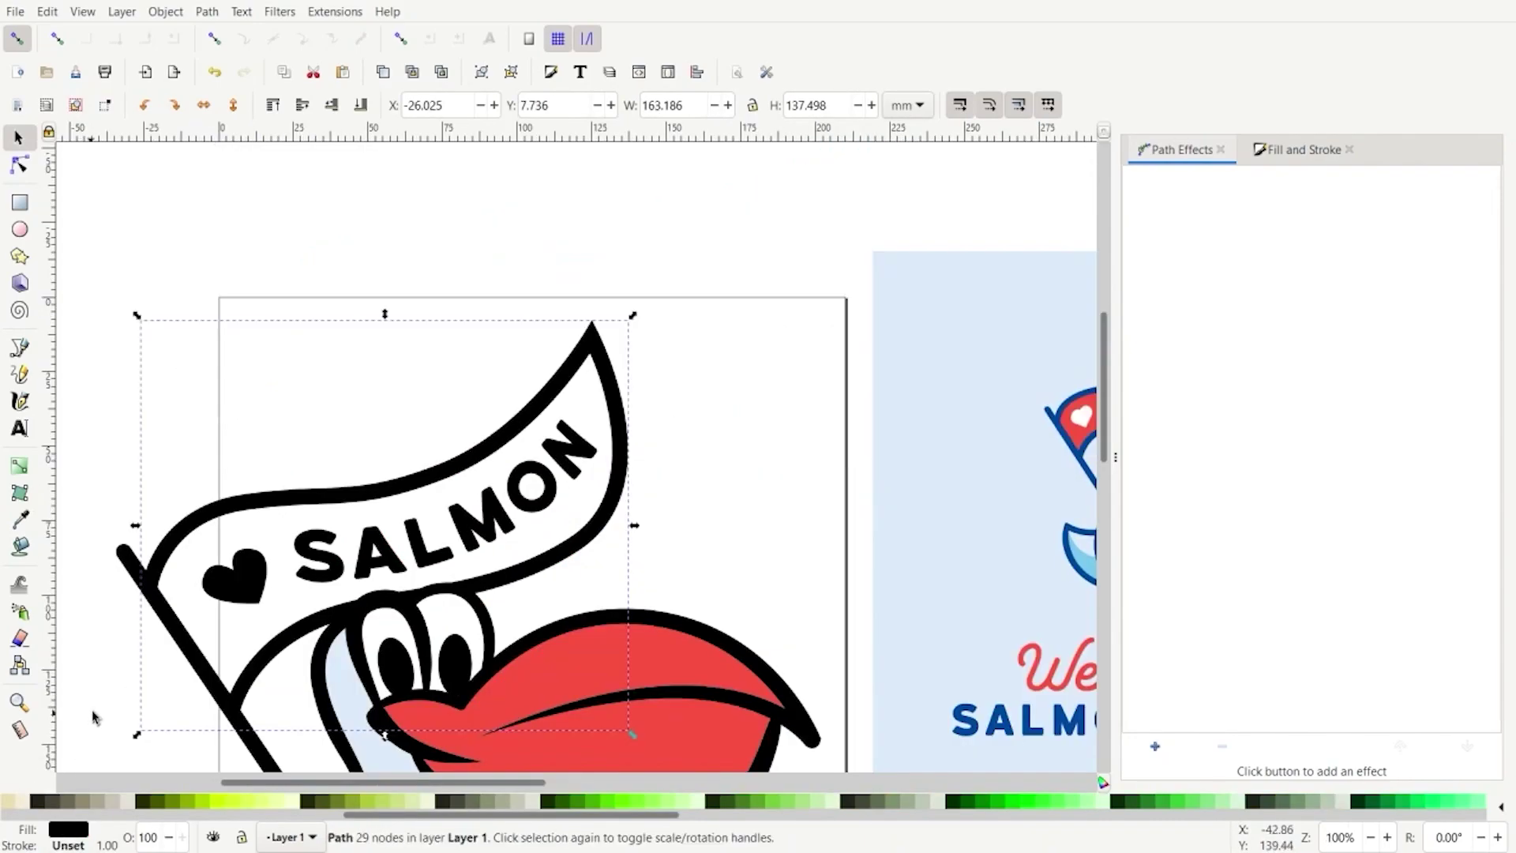
left_click_drag(203, 553, 253, 466)
key("ctrl+z")
scroll(401, 446, "down", 5)
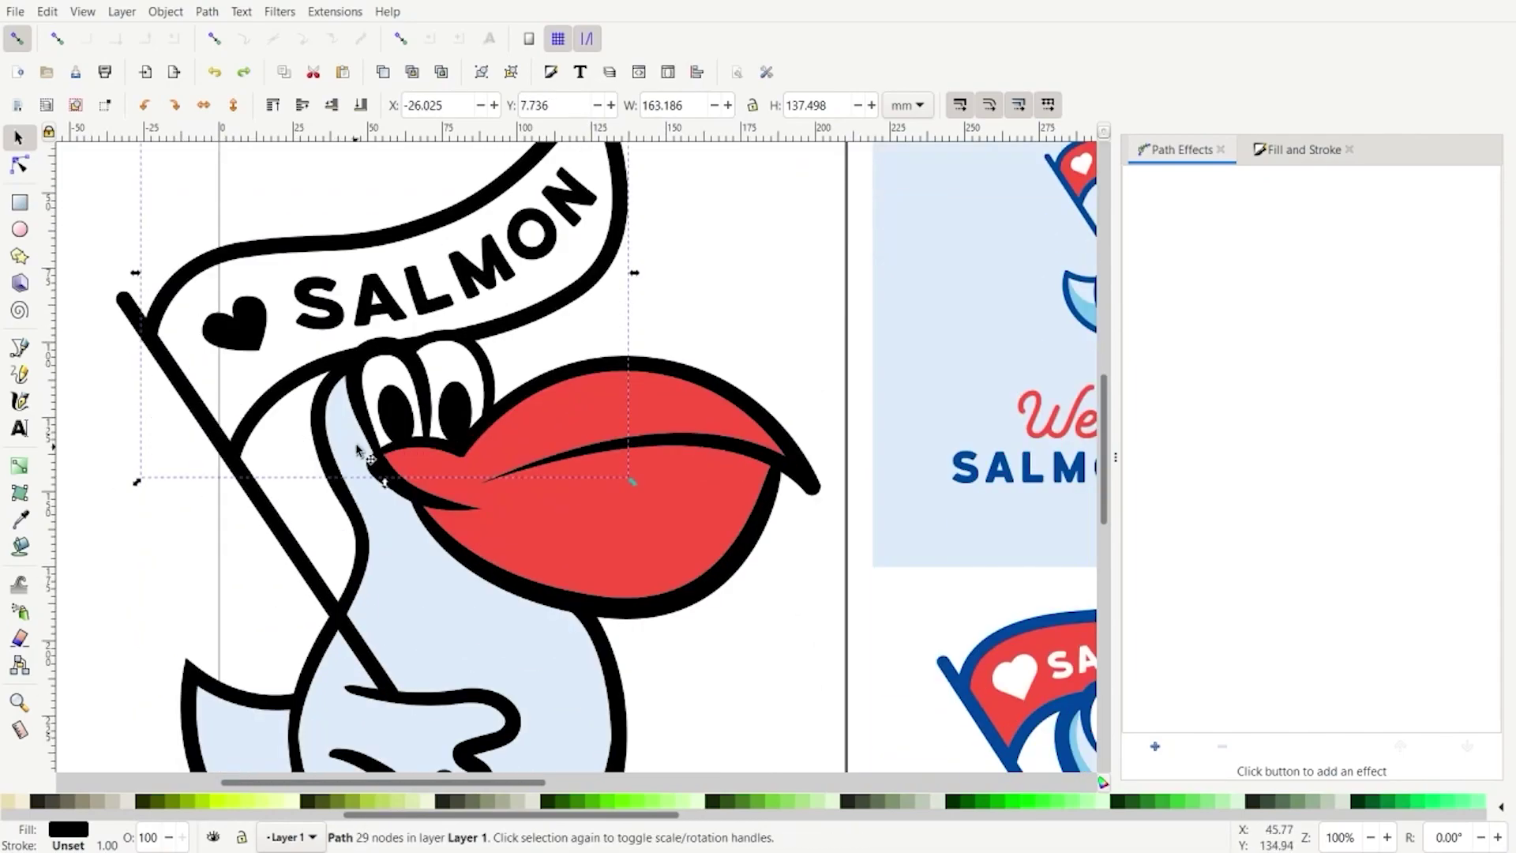
scroll(822, 491, "down", 1, "ctrl")
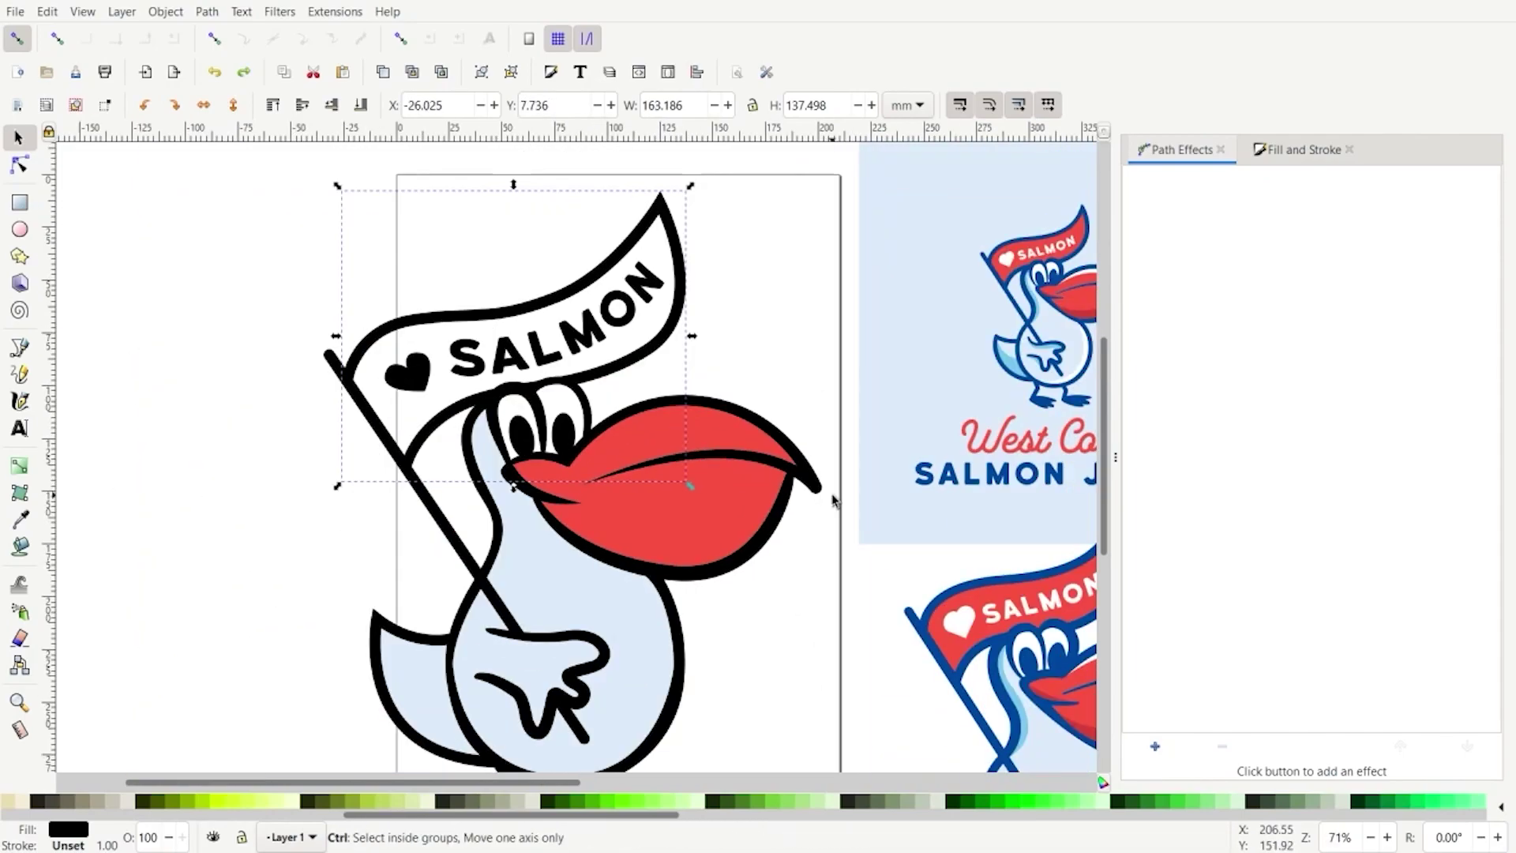
Draw a large green rectangle over the flag and lower it to the bottom
left_click(20, 202)
left_click_drag(142, 150, 804, 495)
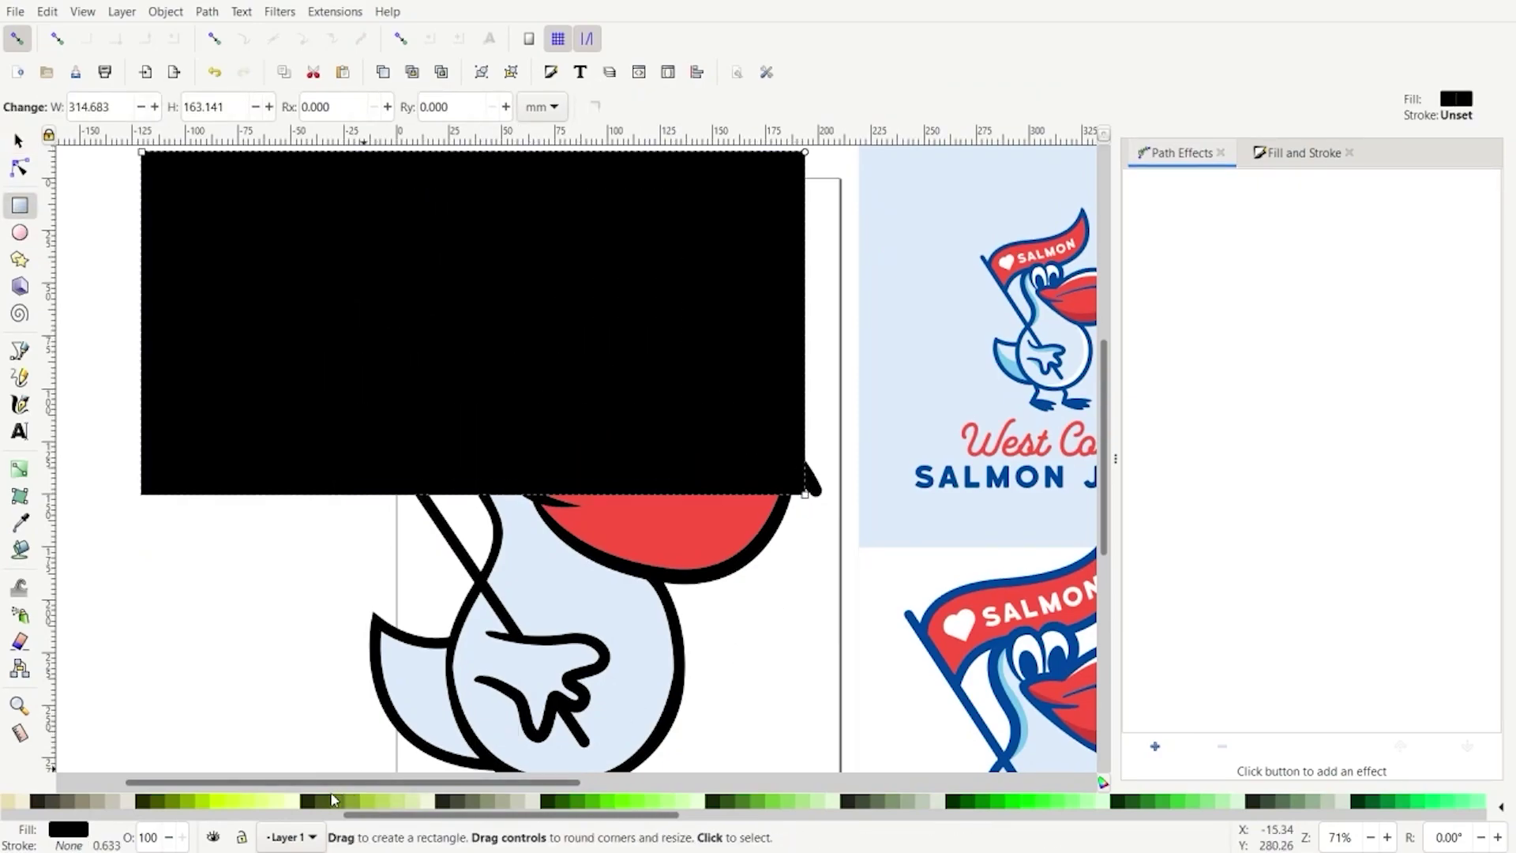
left_click(773, 799)
left_click(20, 142)
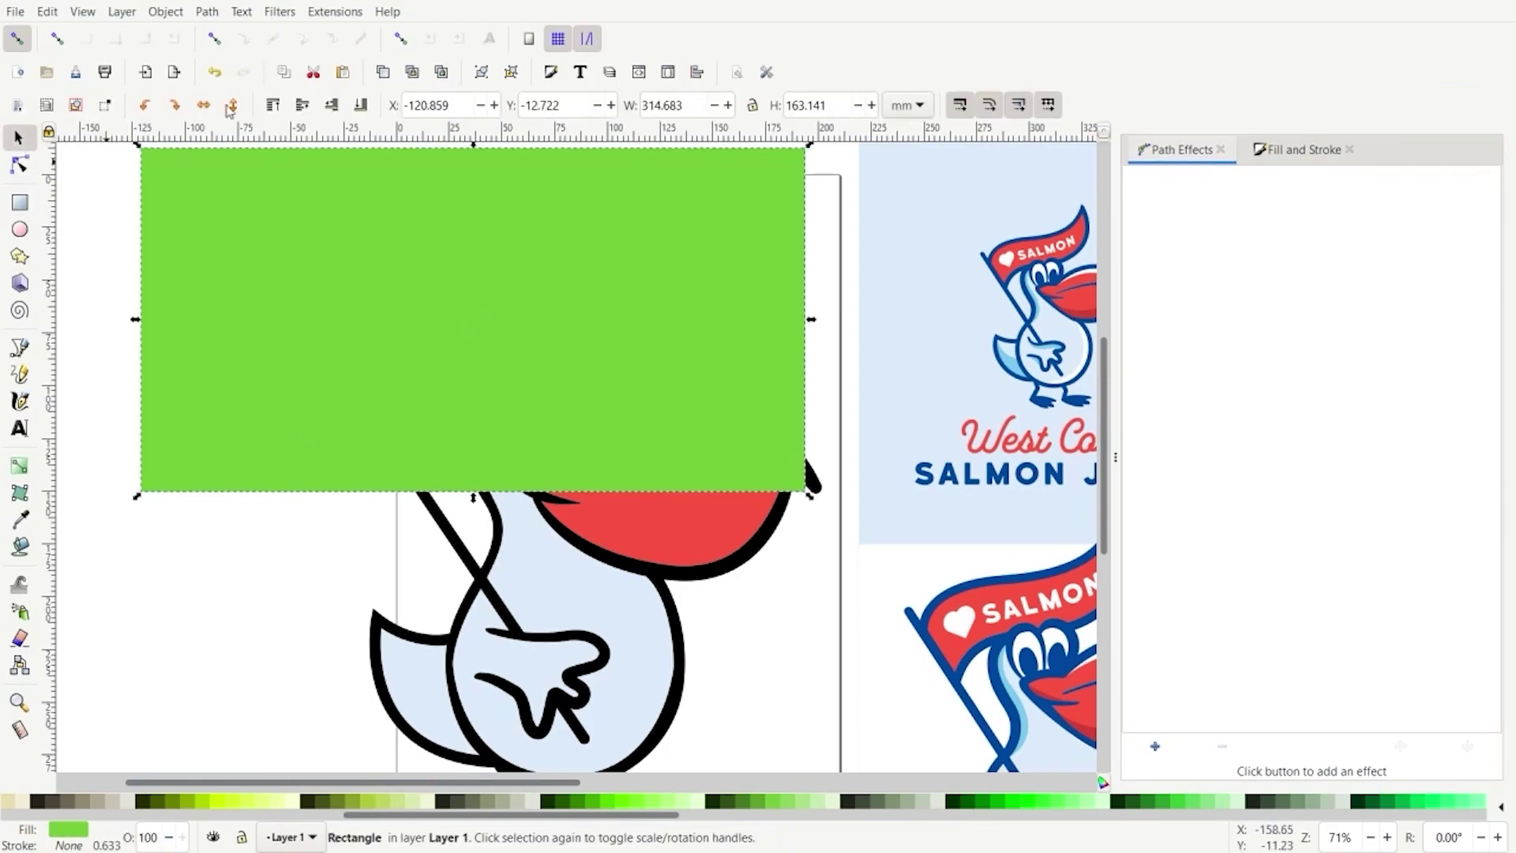
left_click(364, 105)
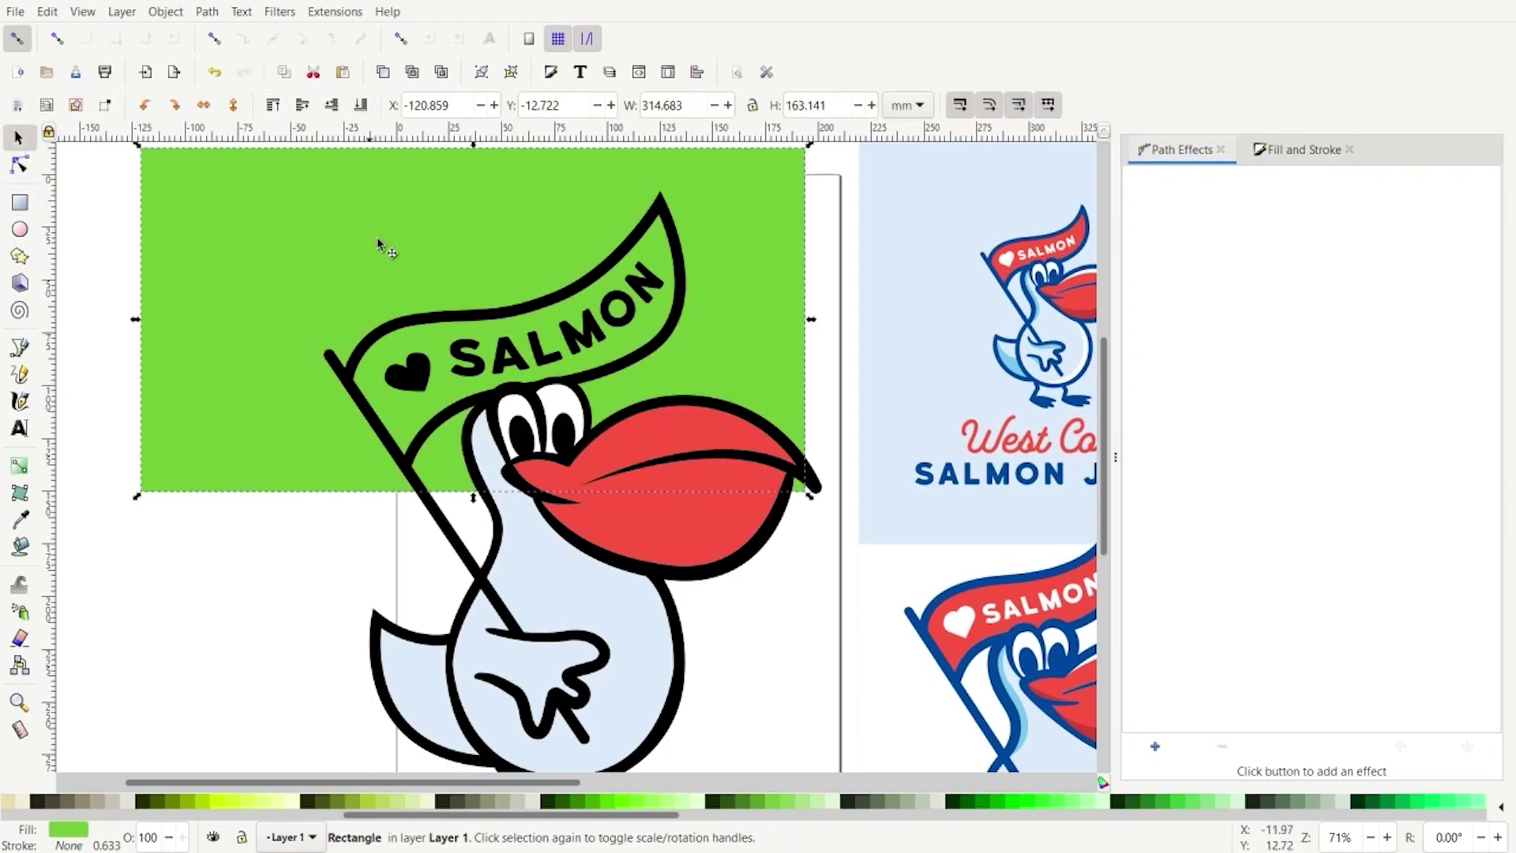
Cut the flag outline shape out of the green rectangle with Path > Difference
left_click(418, 326, "shift")
key("Escape")
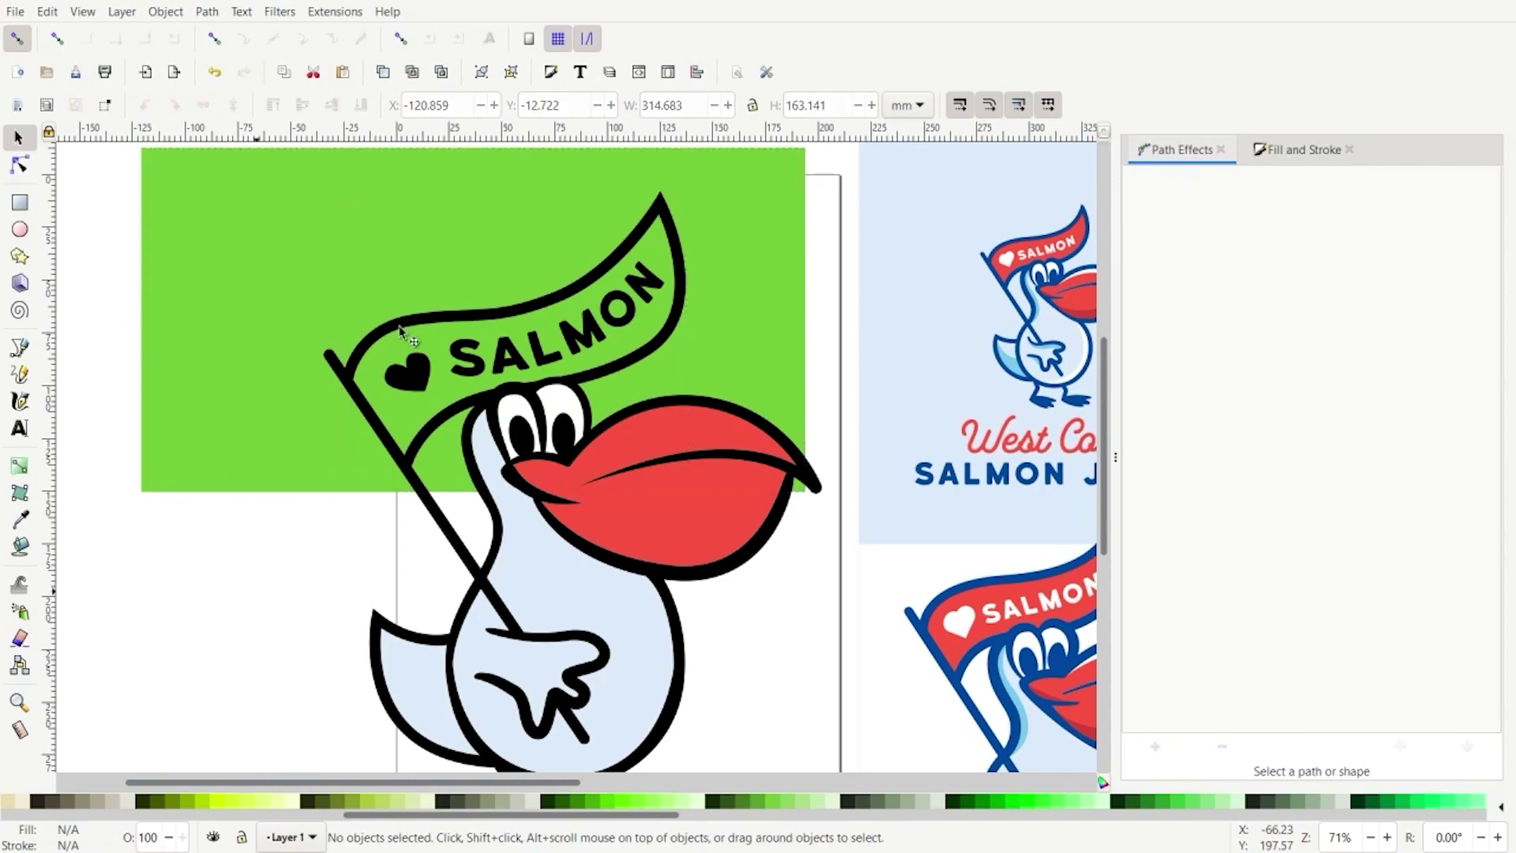
left_click(407, 328)
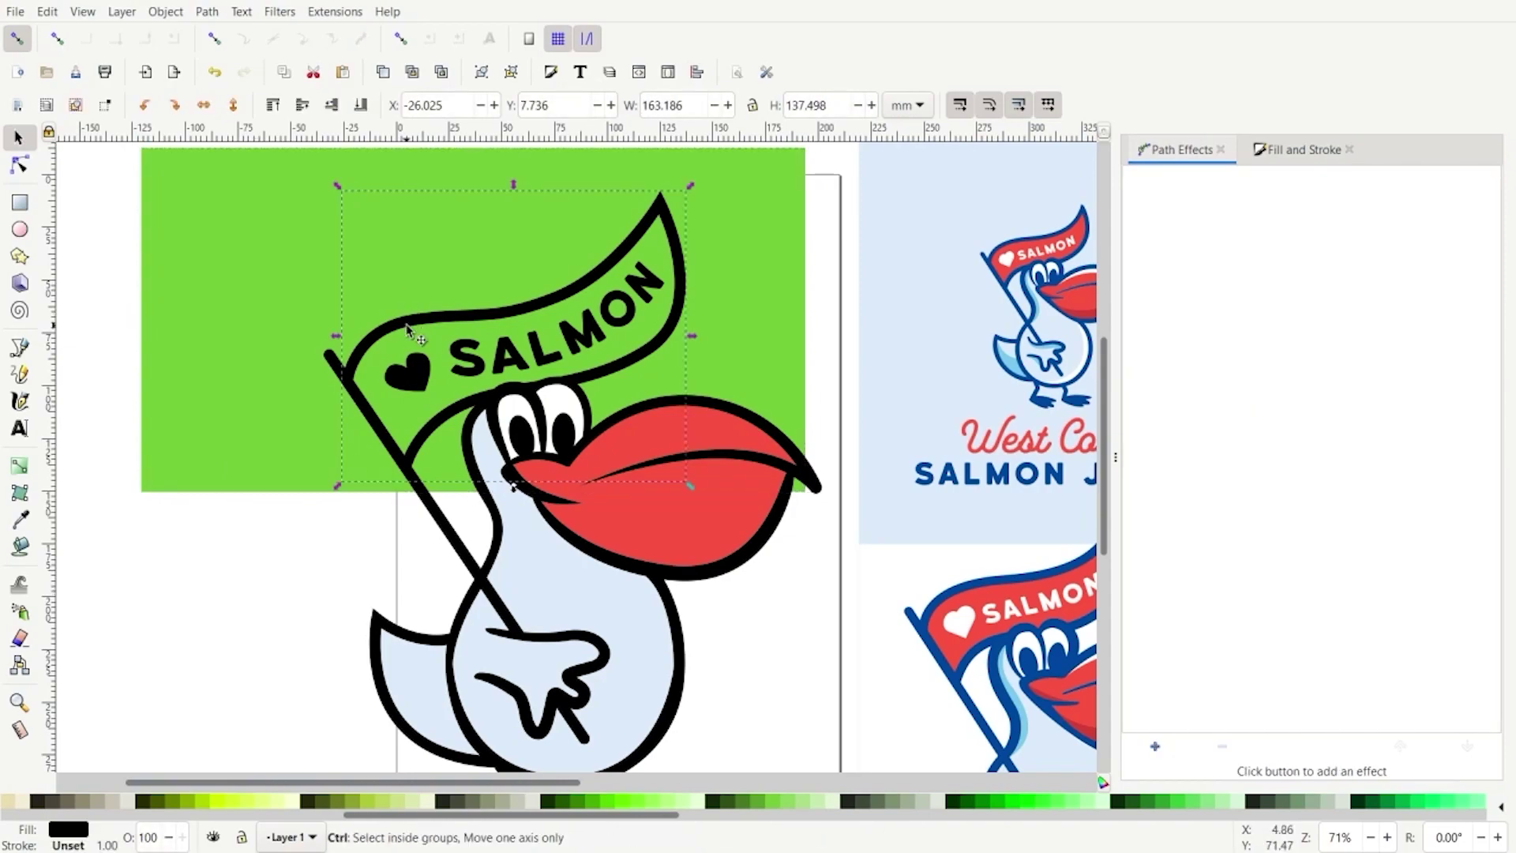
left_click(254, 323, "shift")
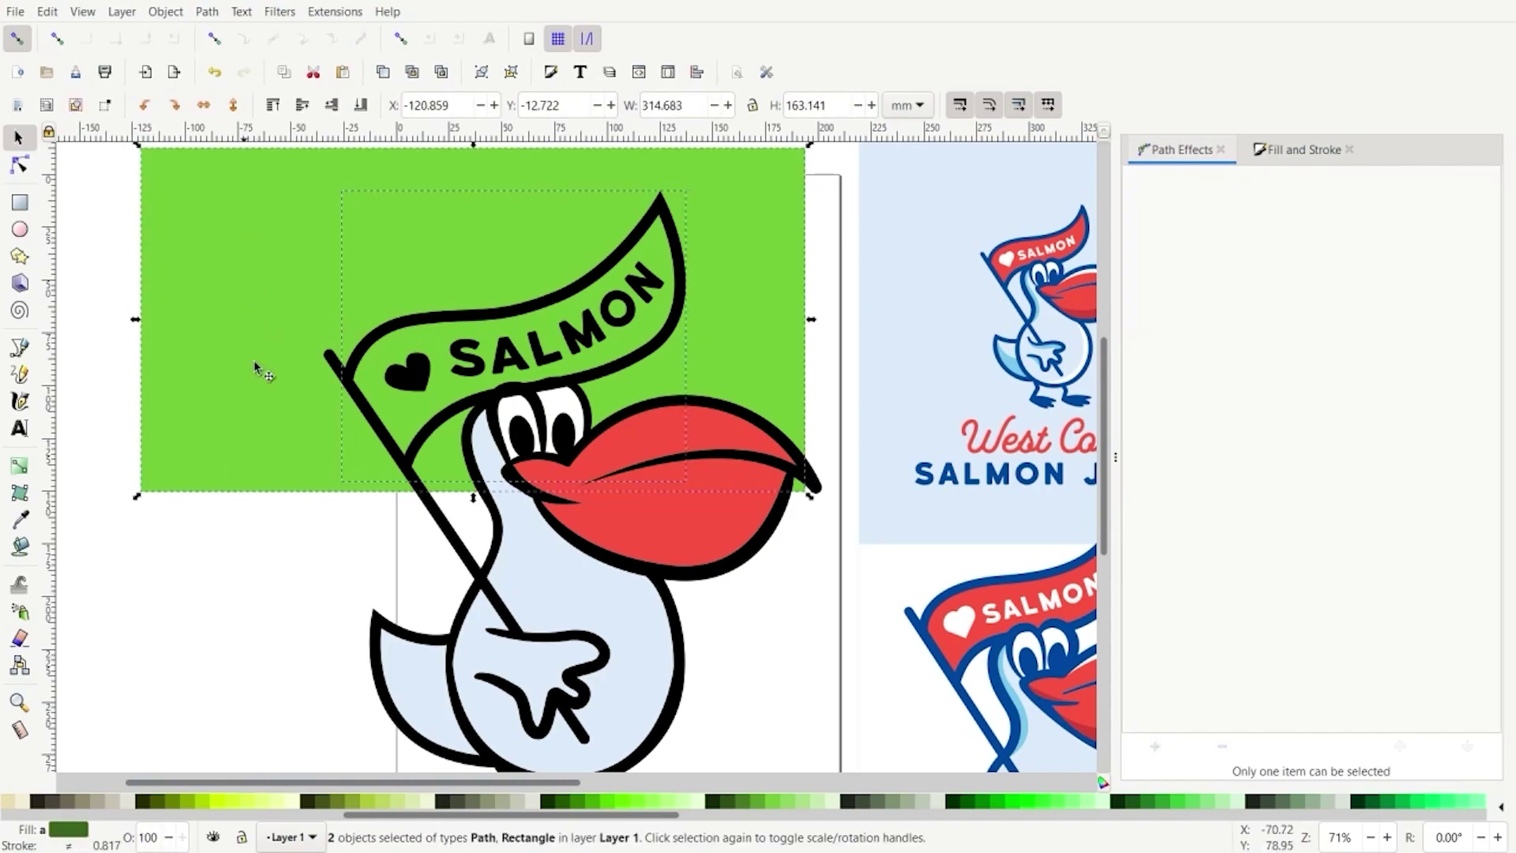
left_click(209, 11)
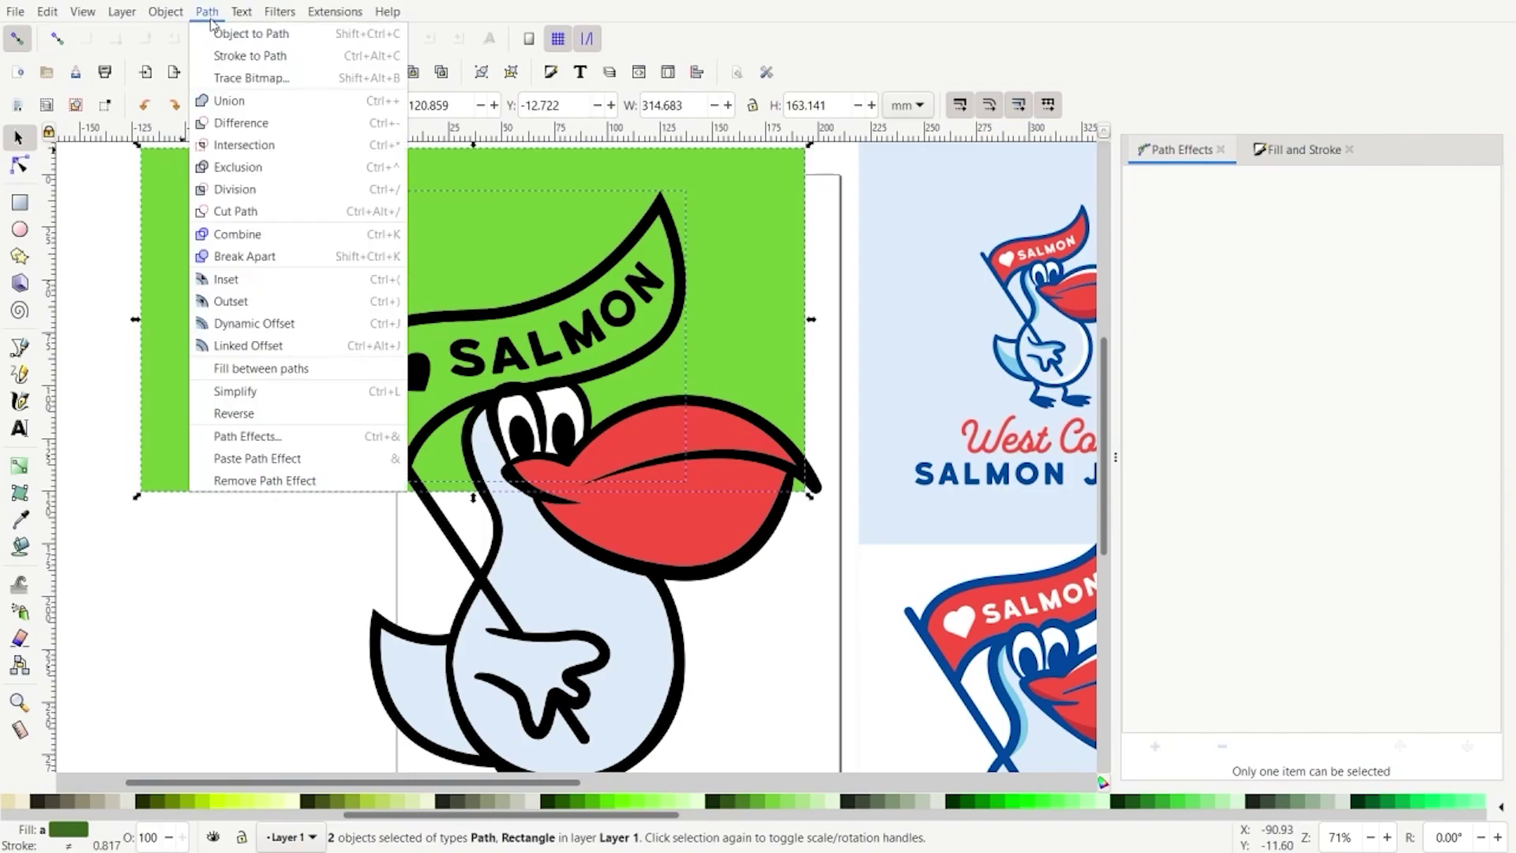
left_click(233, 123)
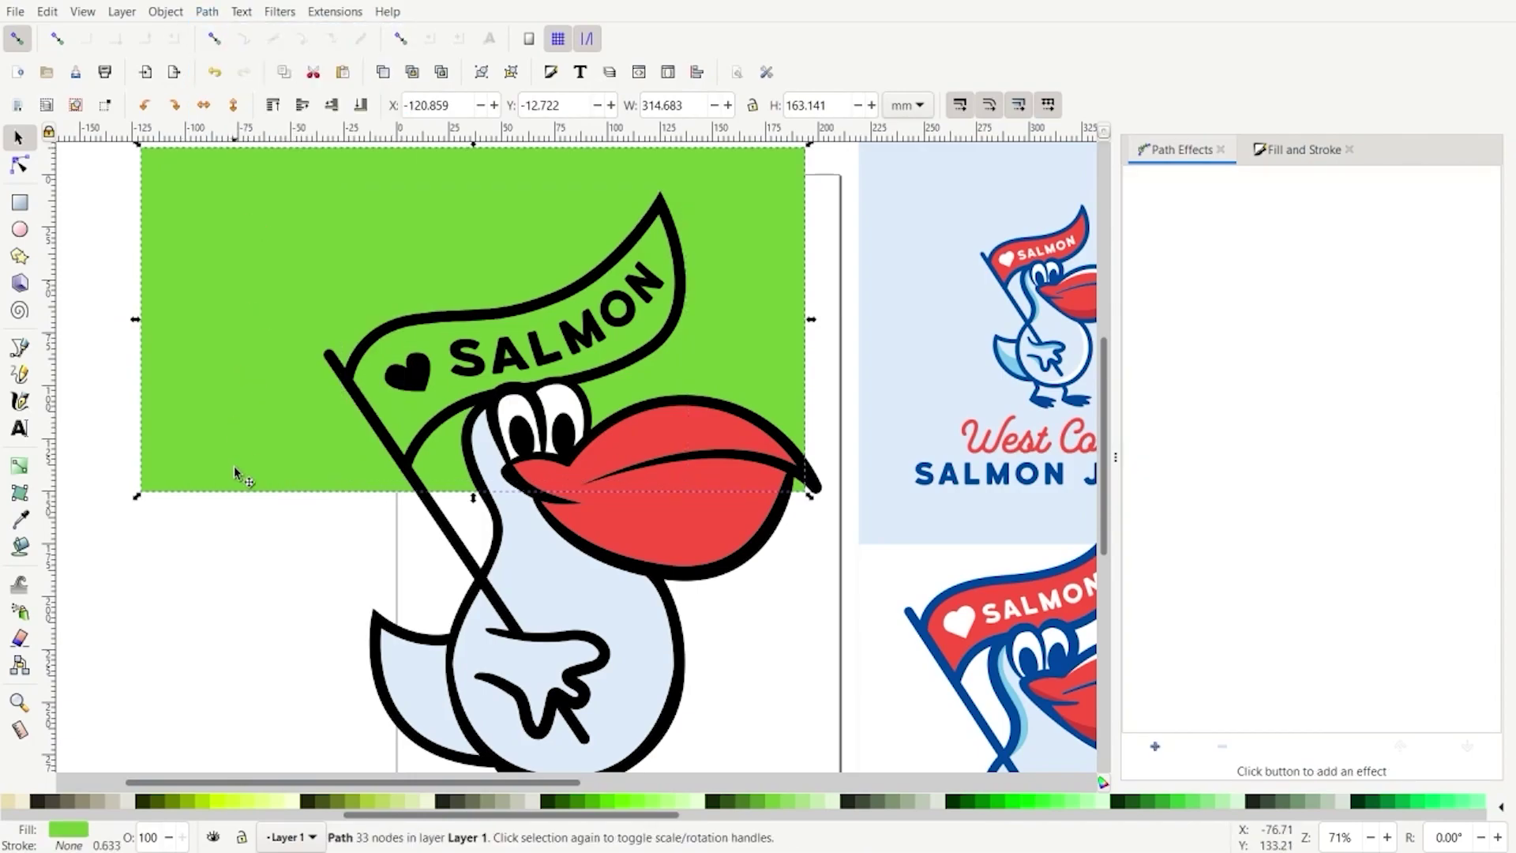
Break the green cut-out path apart into separate pieces
left_click(237, 602)
left_click_drag(189, 272, 636, 257)
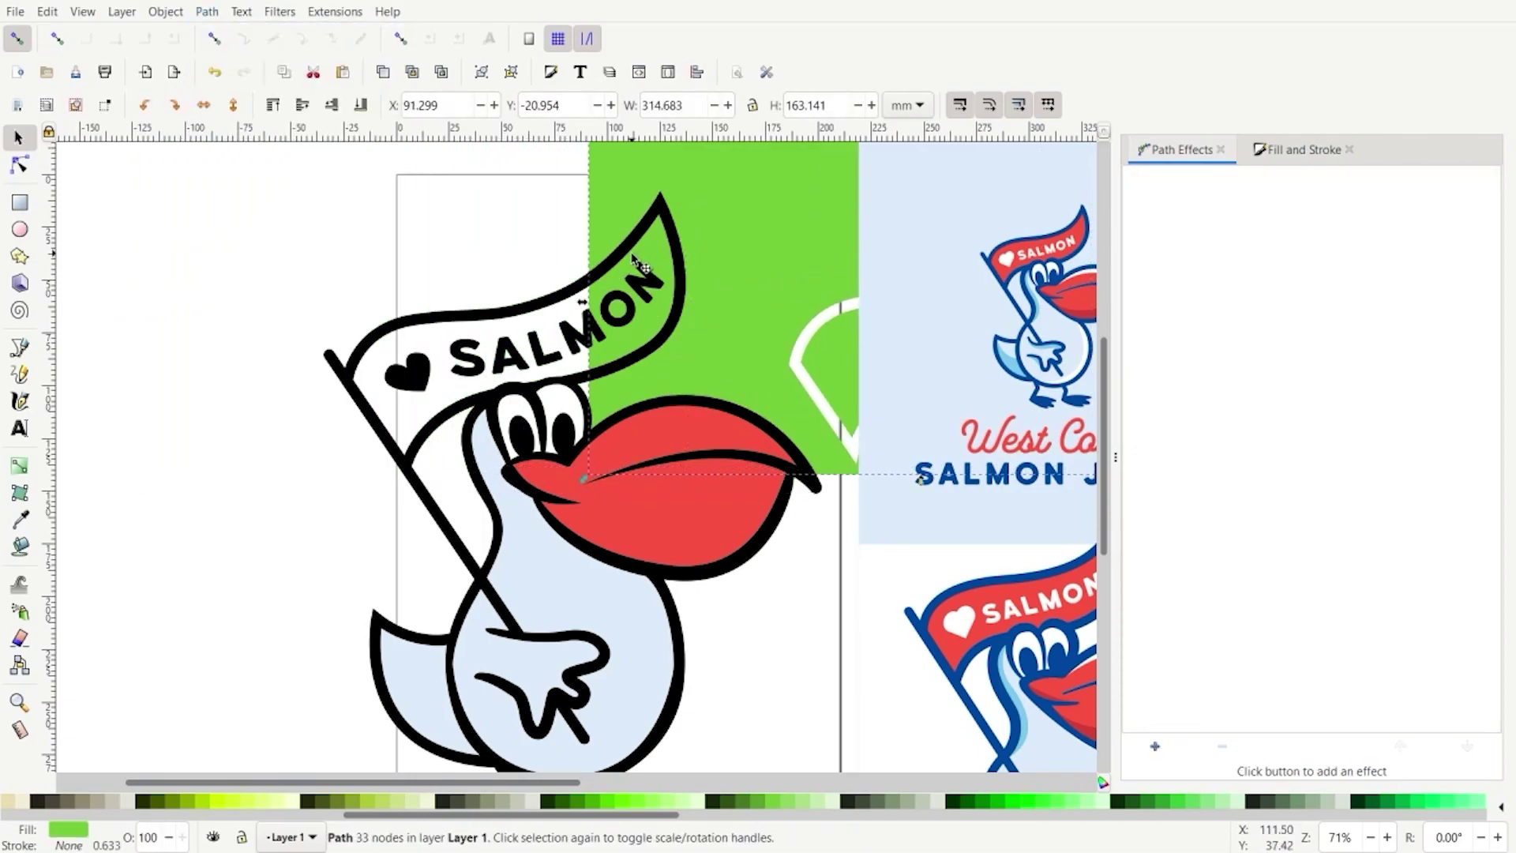
key("ctrl+z")
left_click(209, 12)
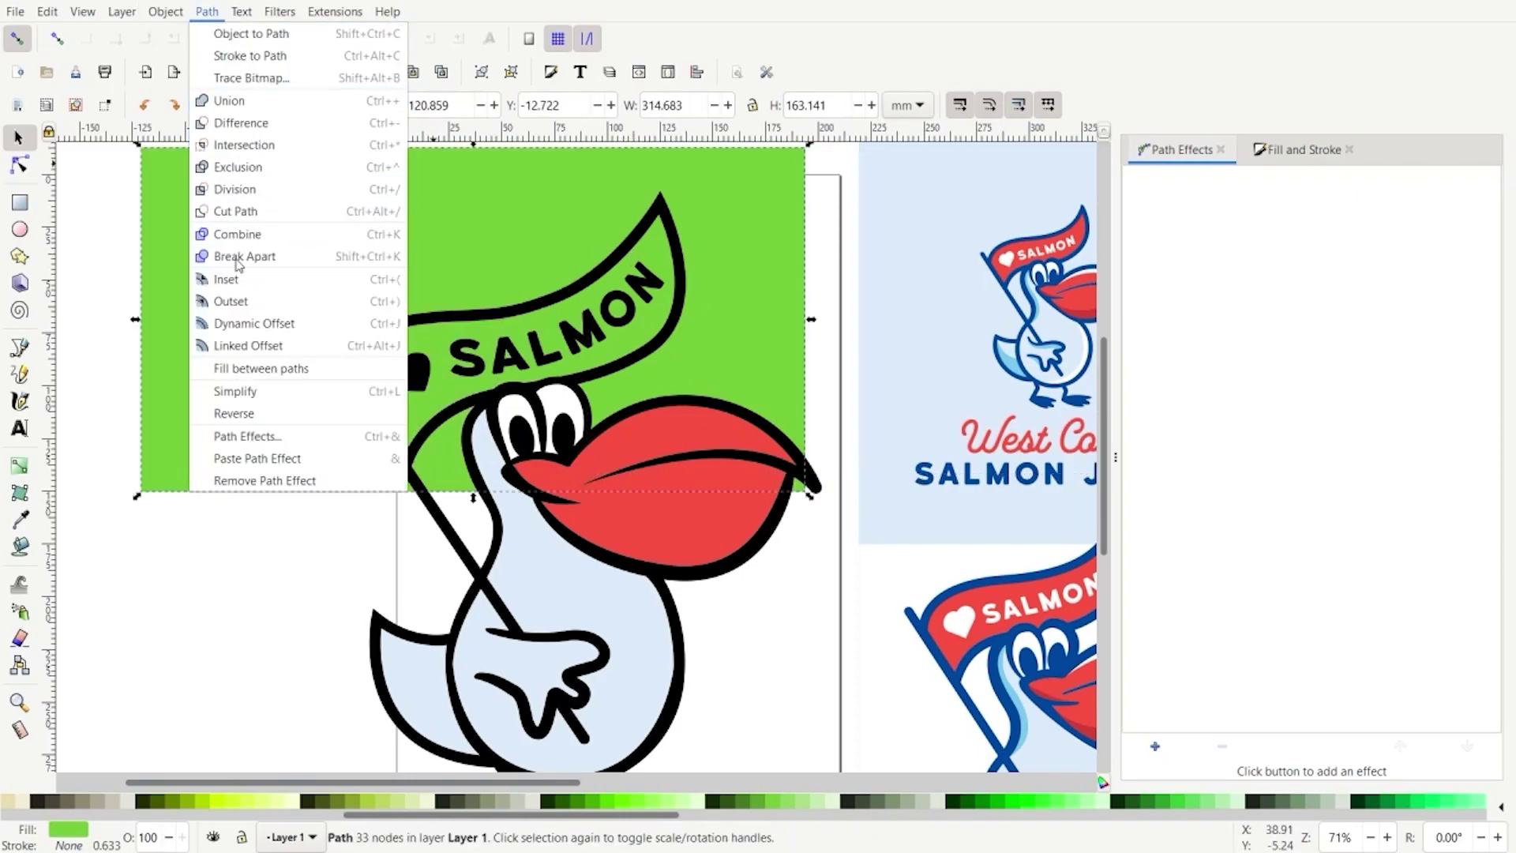
left_click(229, 254)
left_click(207, 506)
Delete the green background and stray pieces, keeping only the green flag fill
left_click(184, 367)
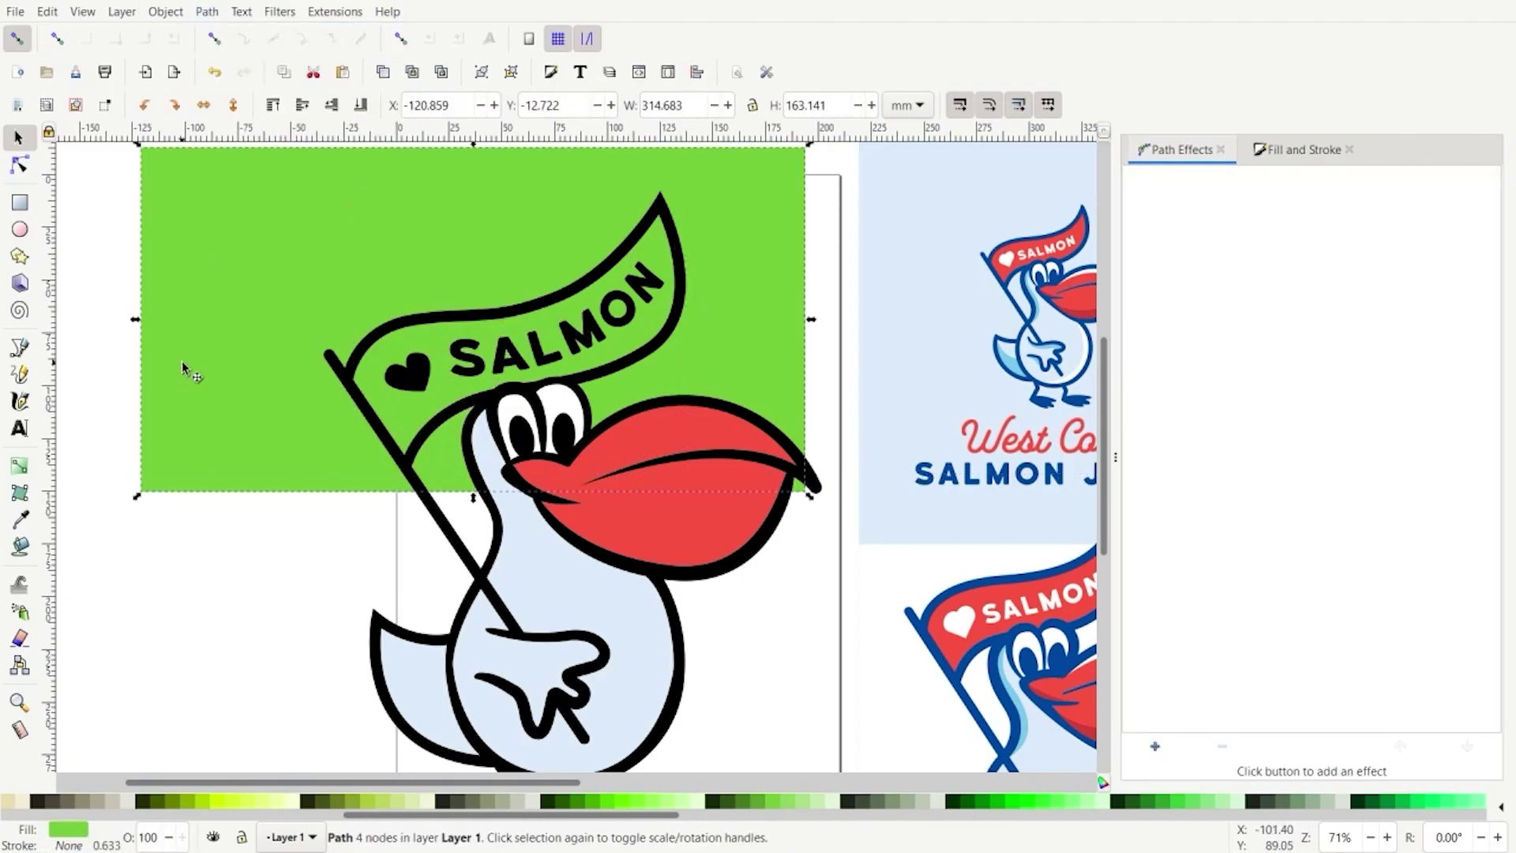
key("Delete")
left_click(395, 361)
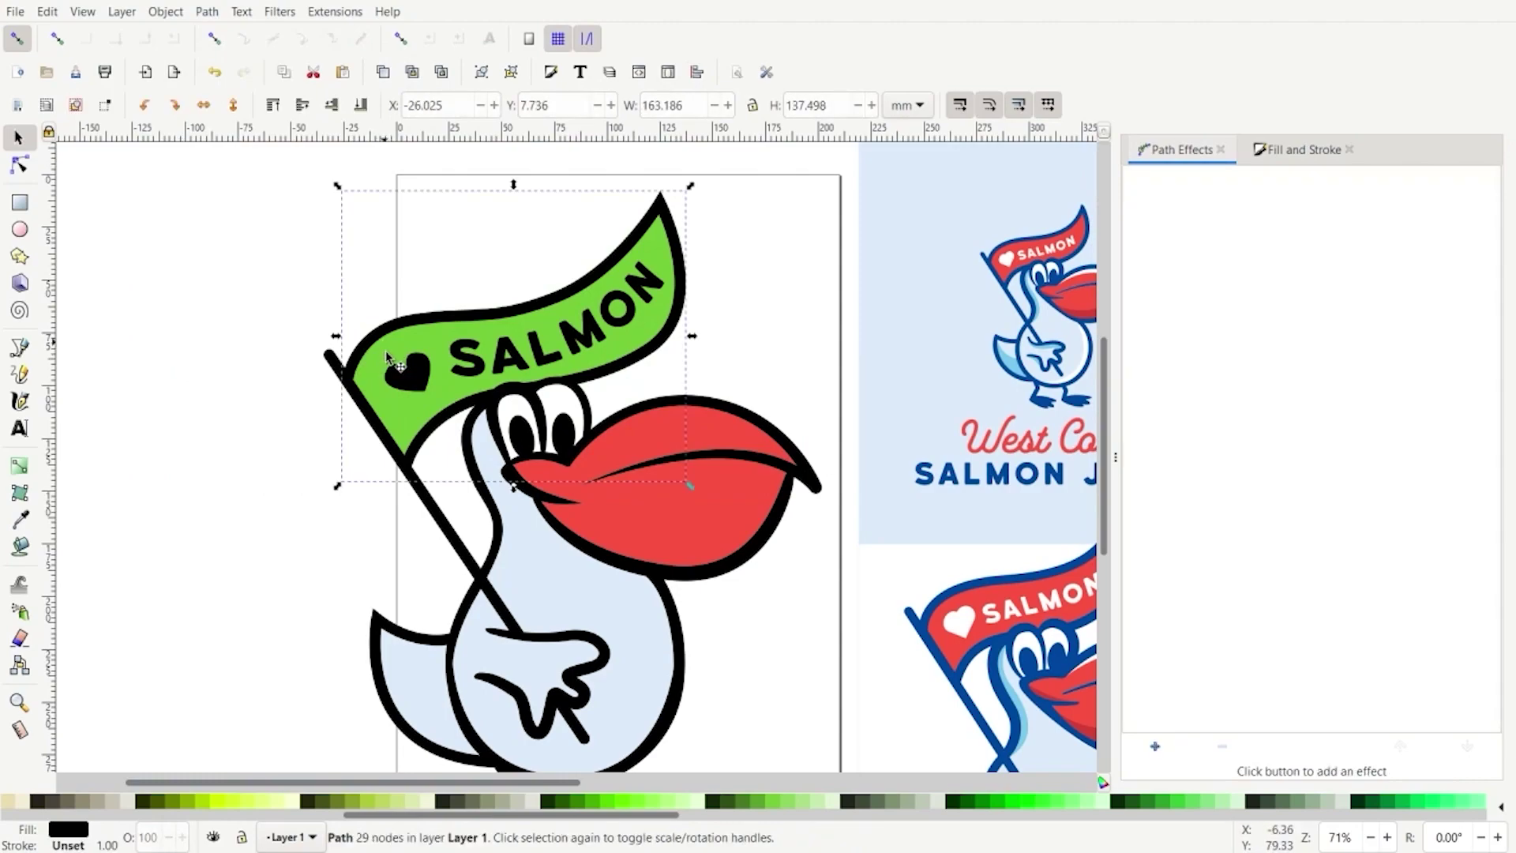
left_click_drag(321, 366, 112, 319)
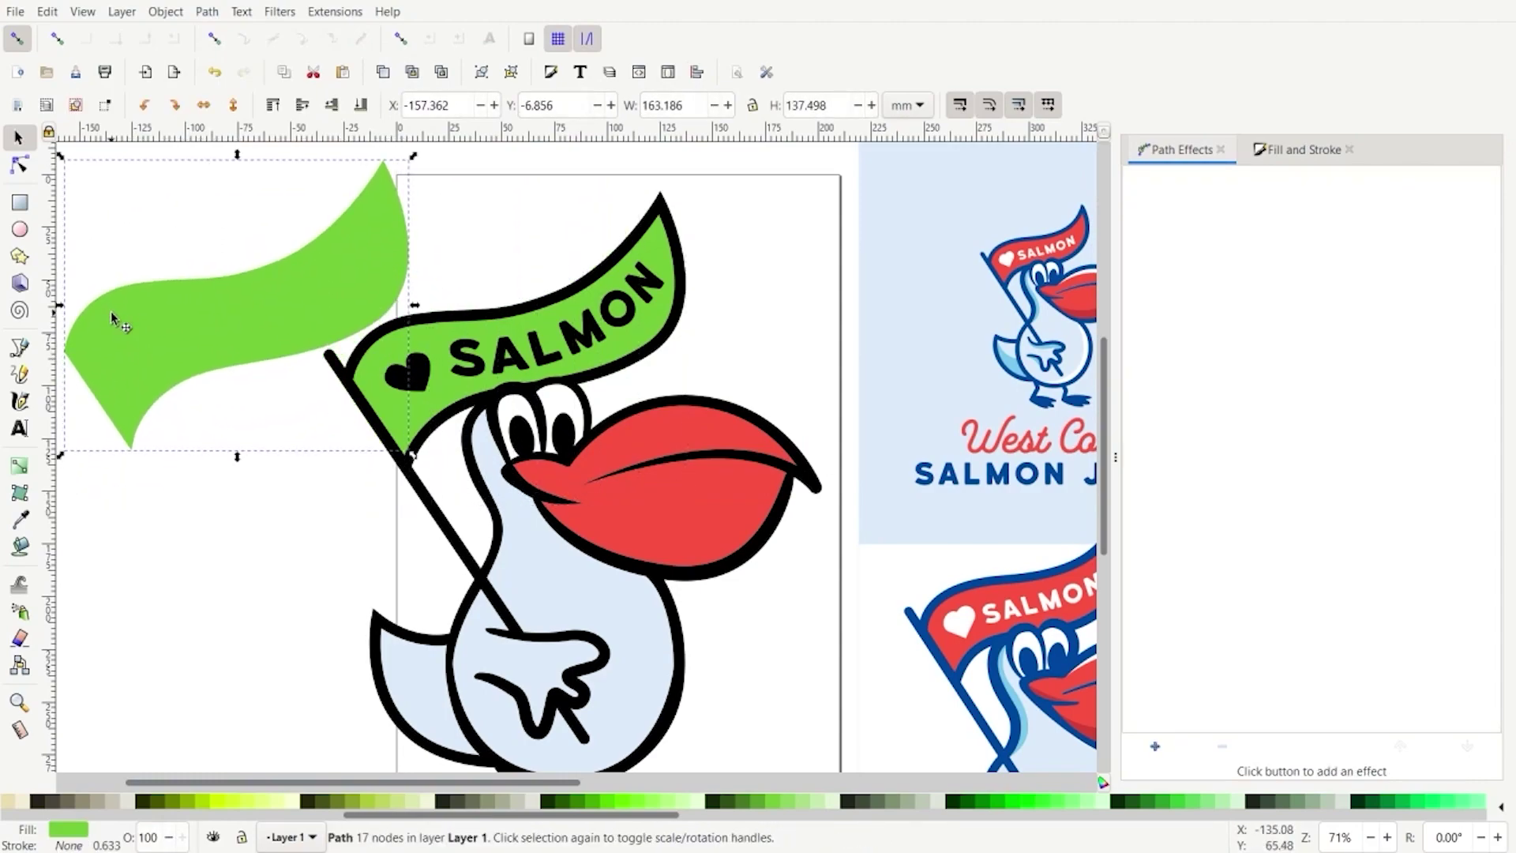
key("Delete")
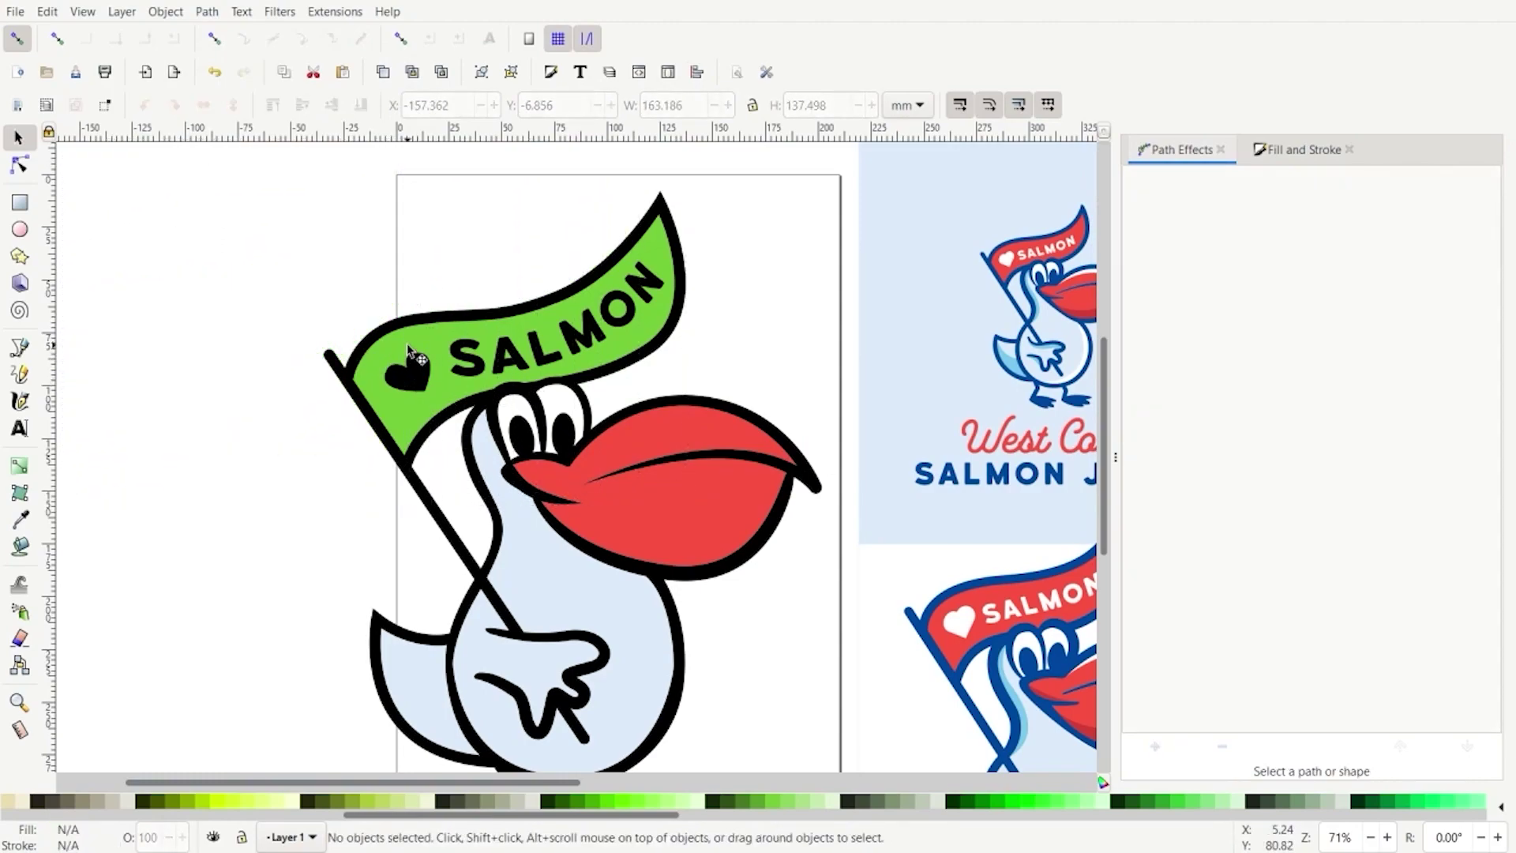
left_click(409, 350)
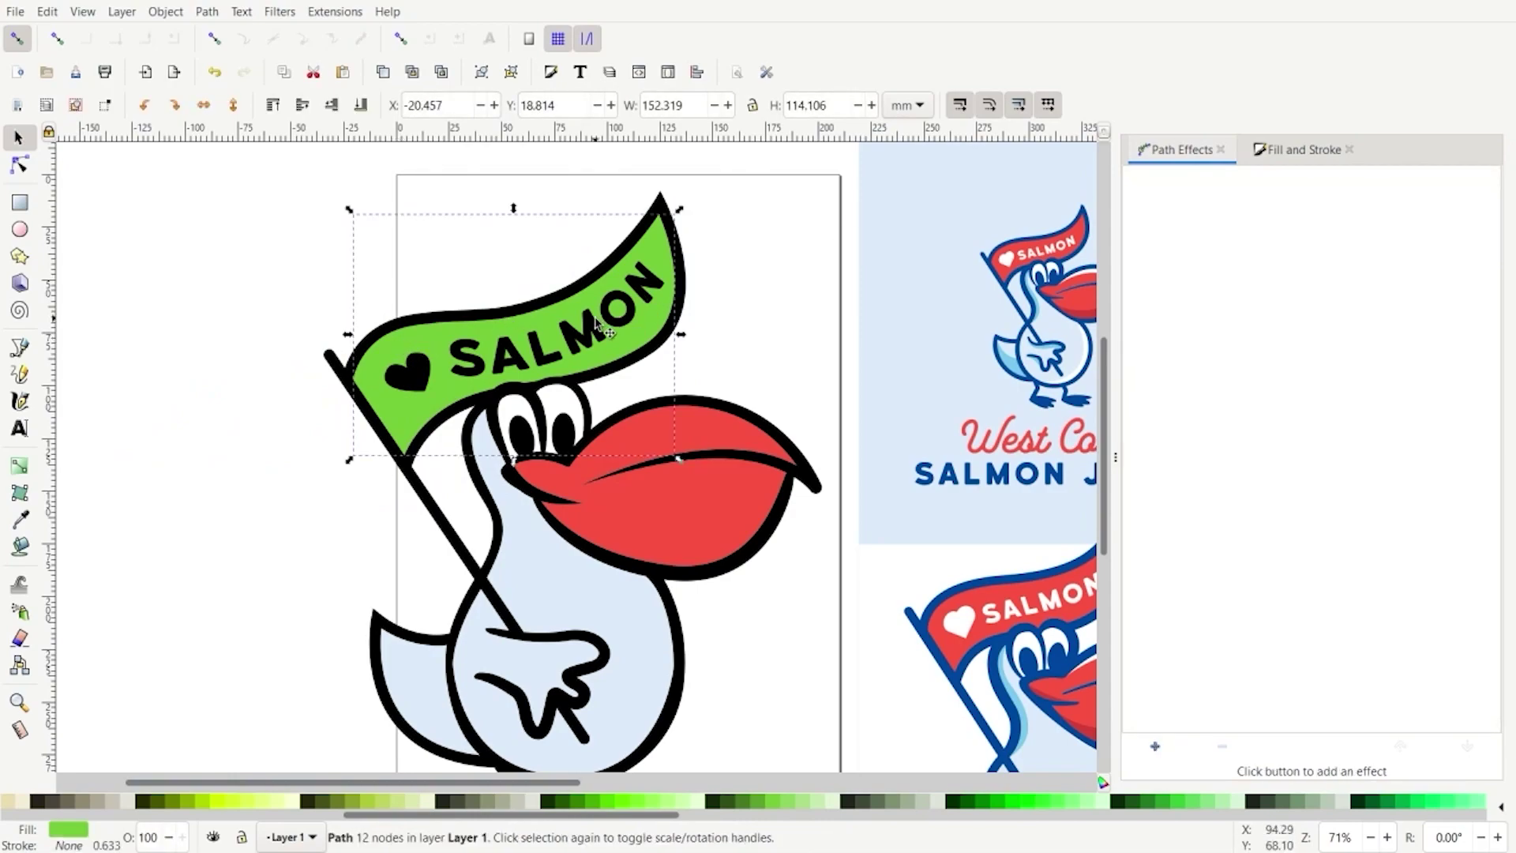
Color the flag fill with the reference flag's red using the Dropper
key("d")
left_click(1013, 249)
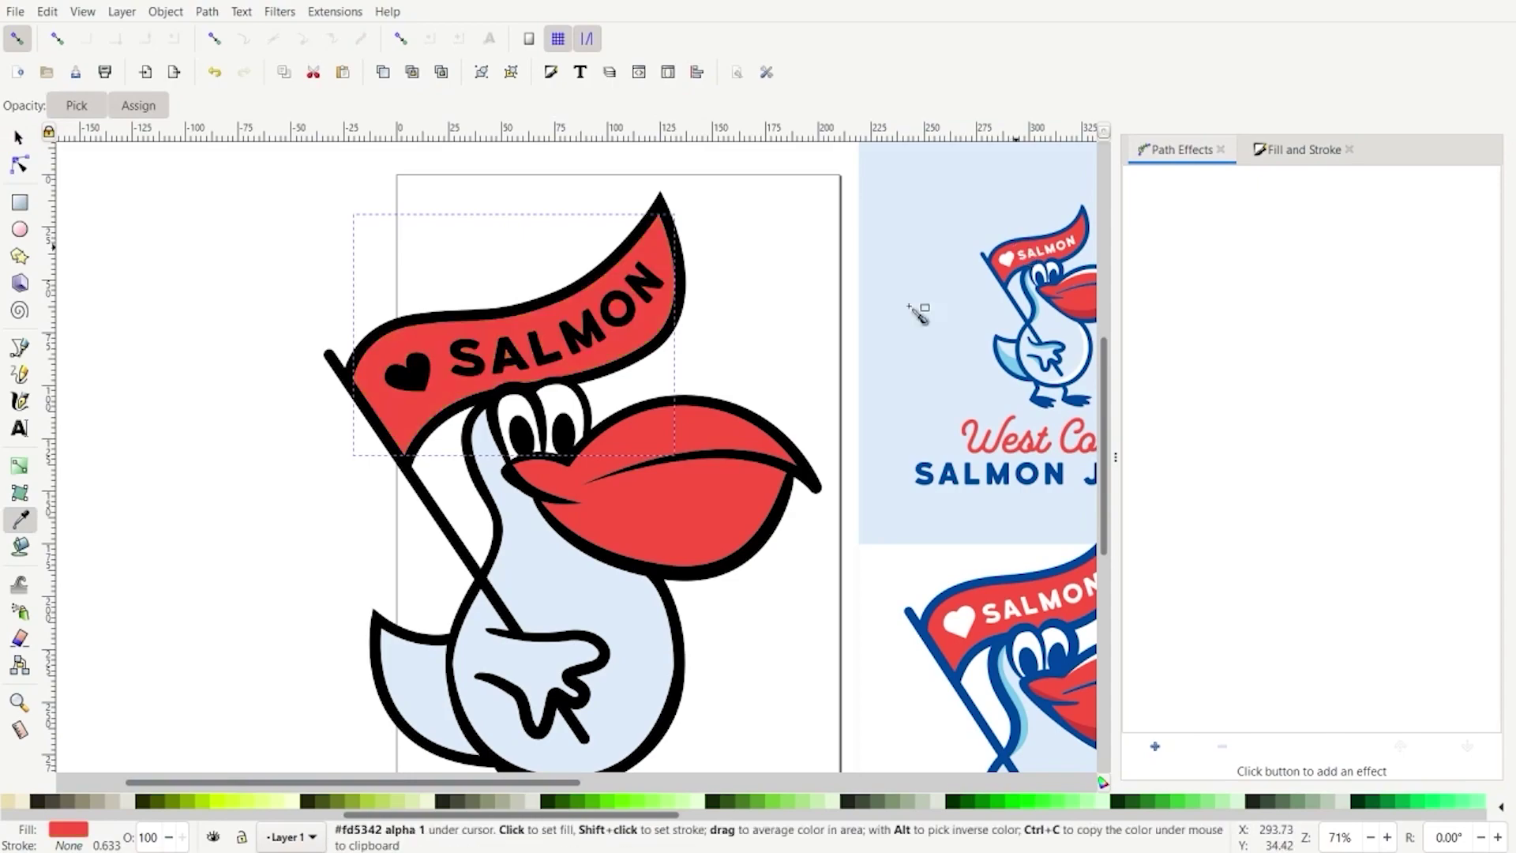
left_click(19, 137)
Make the flag's heart and SALMON lettering white
left_click(416, 384)
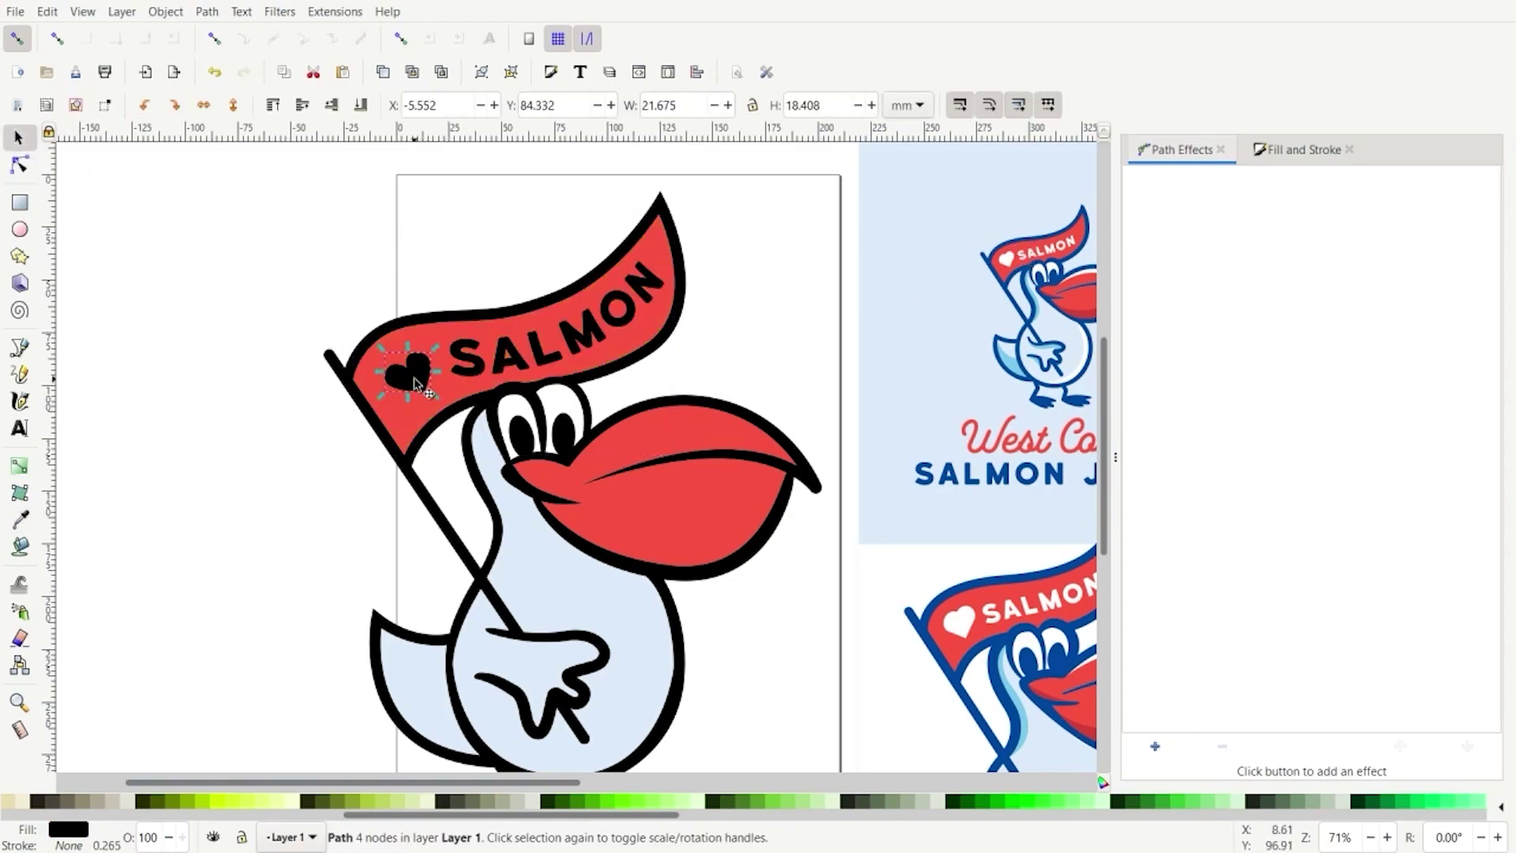
left_click(479, 379, "shift")
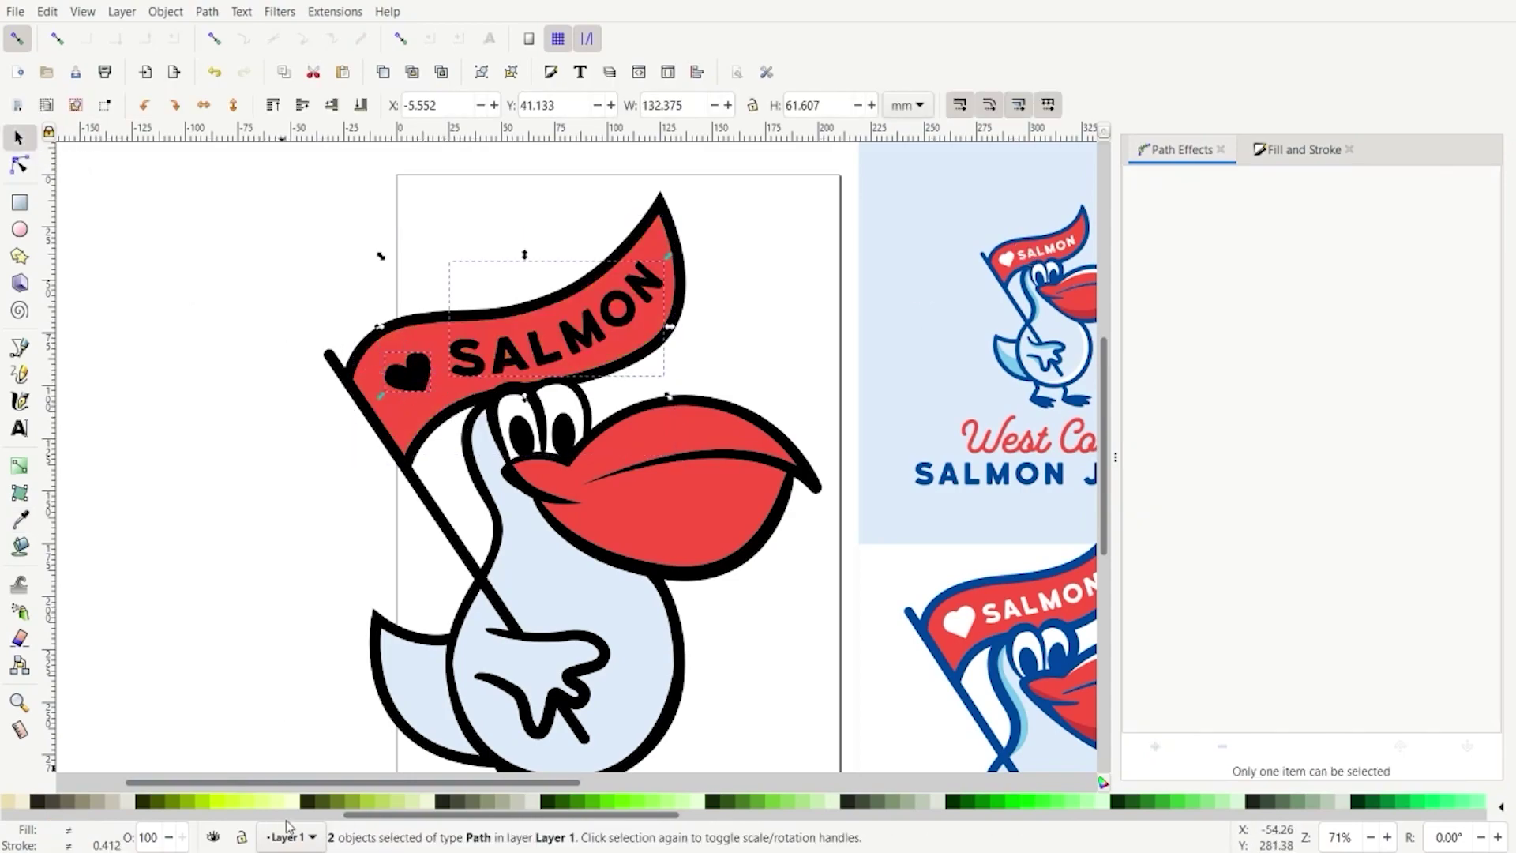
left_click_drag(481, 814, 157, 805)
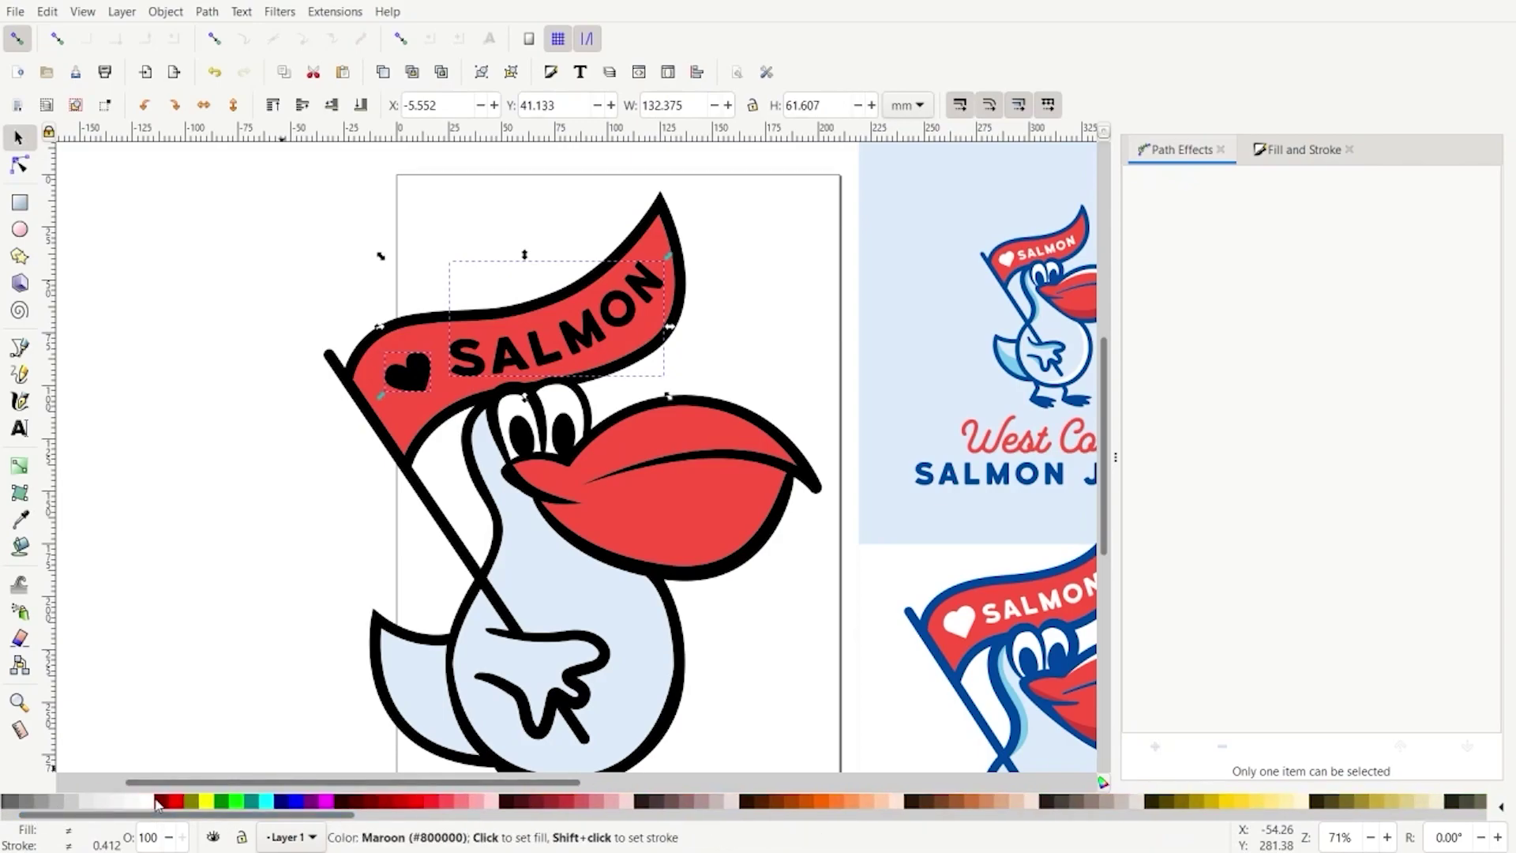
left_click(148, 802)
left_click(215, 540)
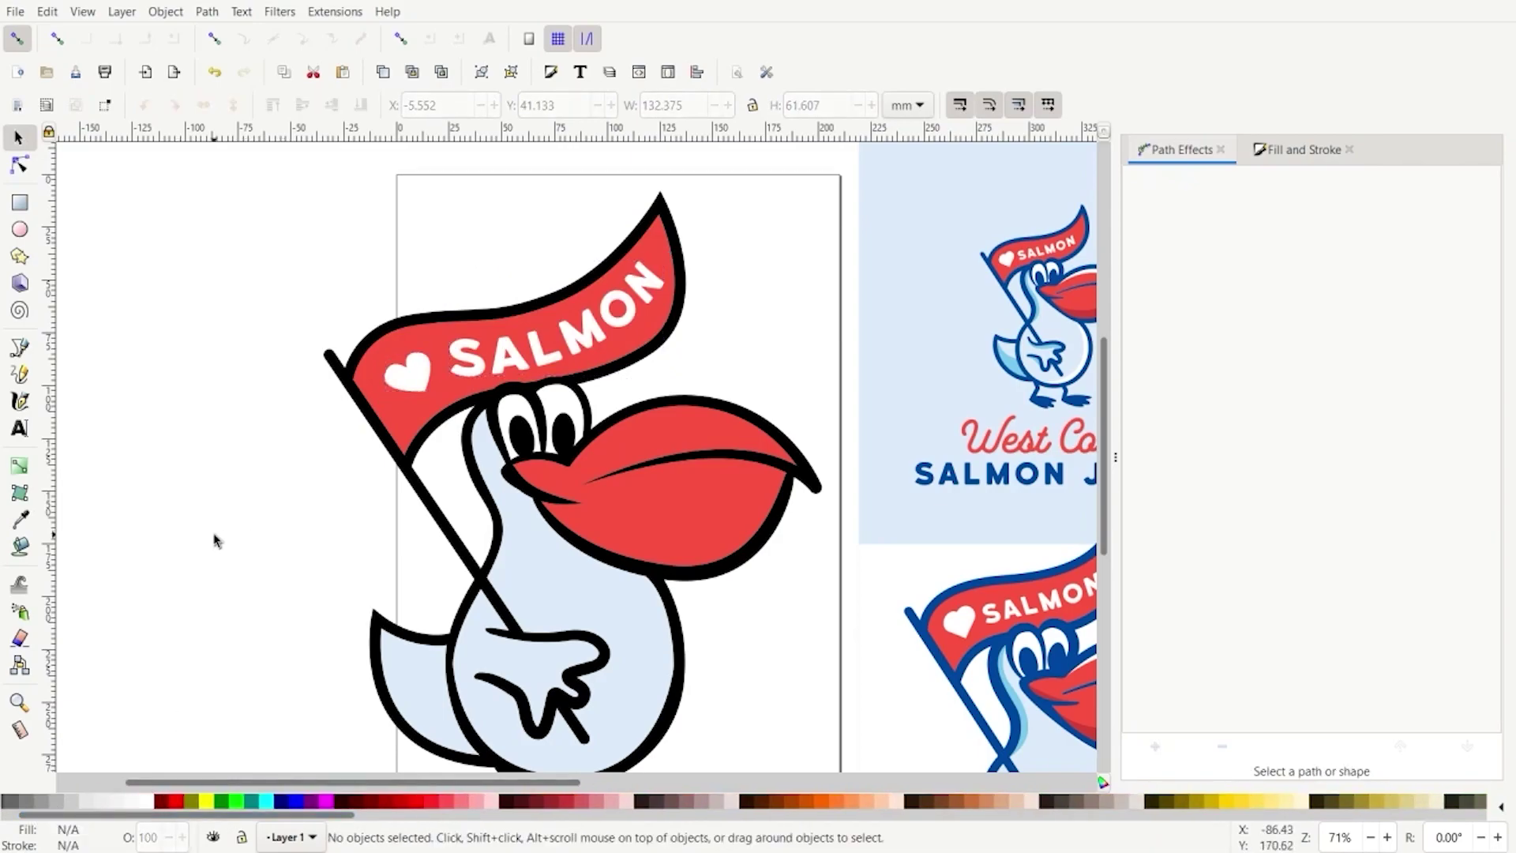
scroll(215, 540, "down", 2, "ctrl")
scroll(215, 540, "down", 2)
scroll(316, 389, "up", 1, "ctrl")
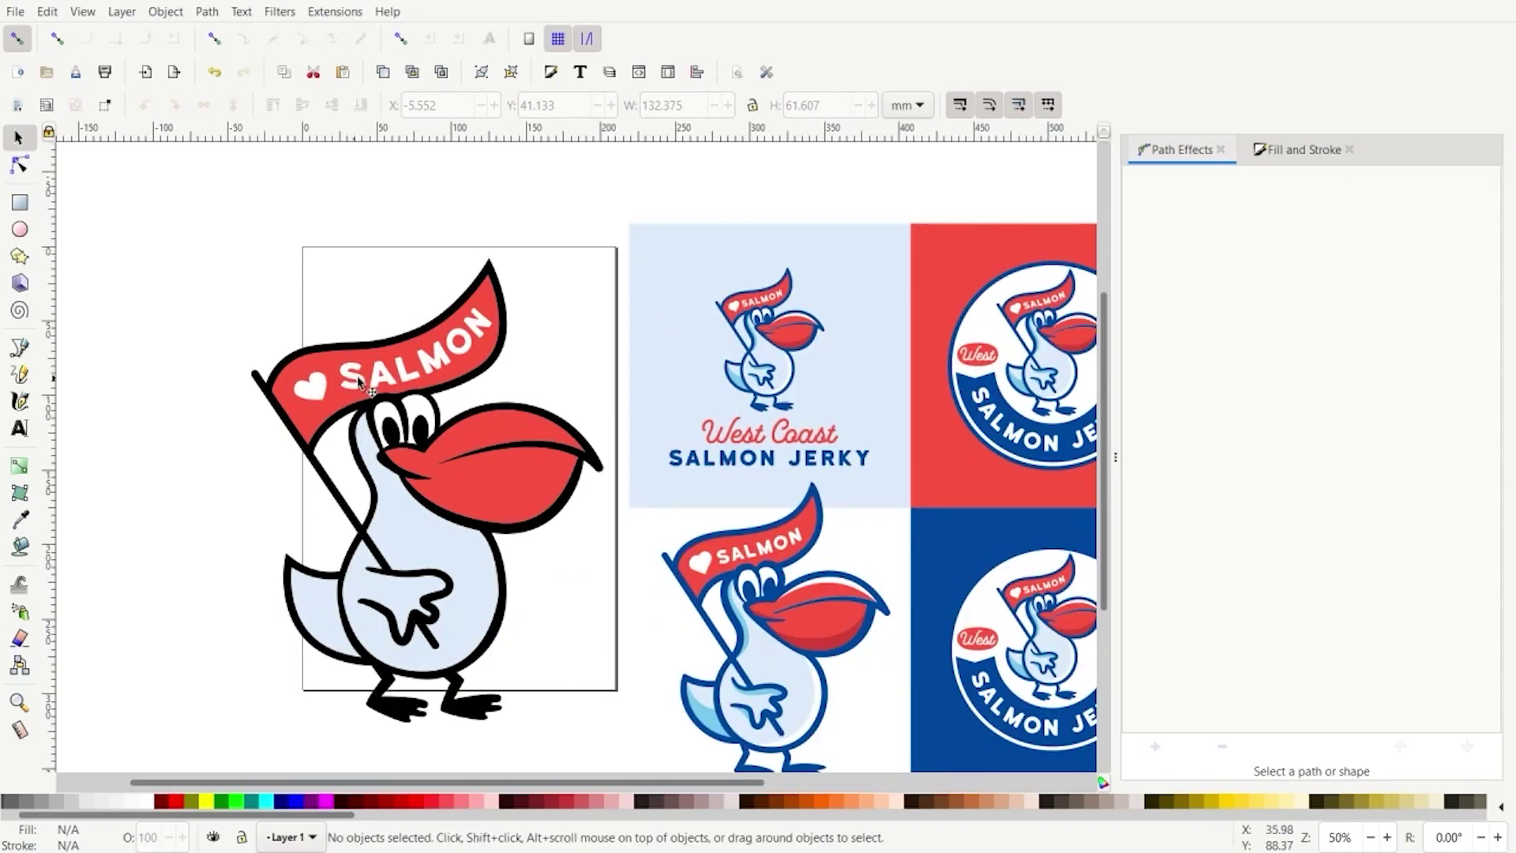
Inspect the SALMON lettering's nodes, then return to the Selector tool
left_click(381, 380)
key("Escape")
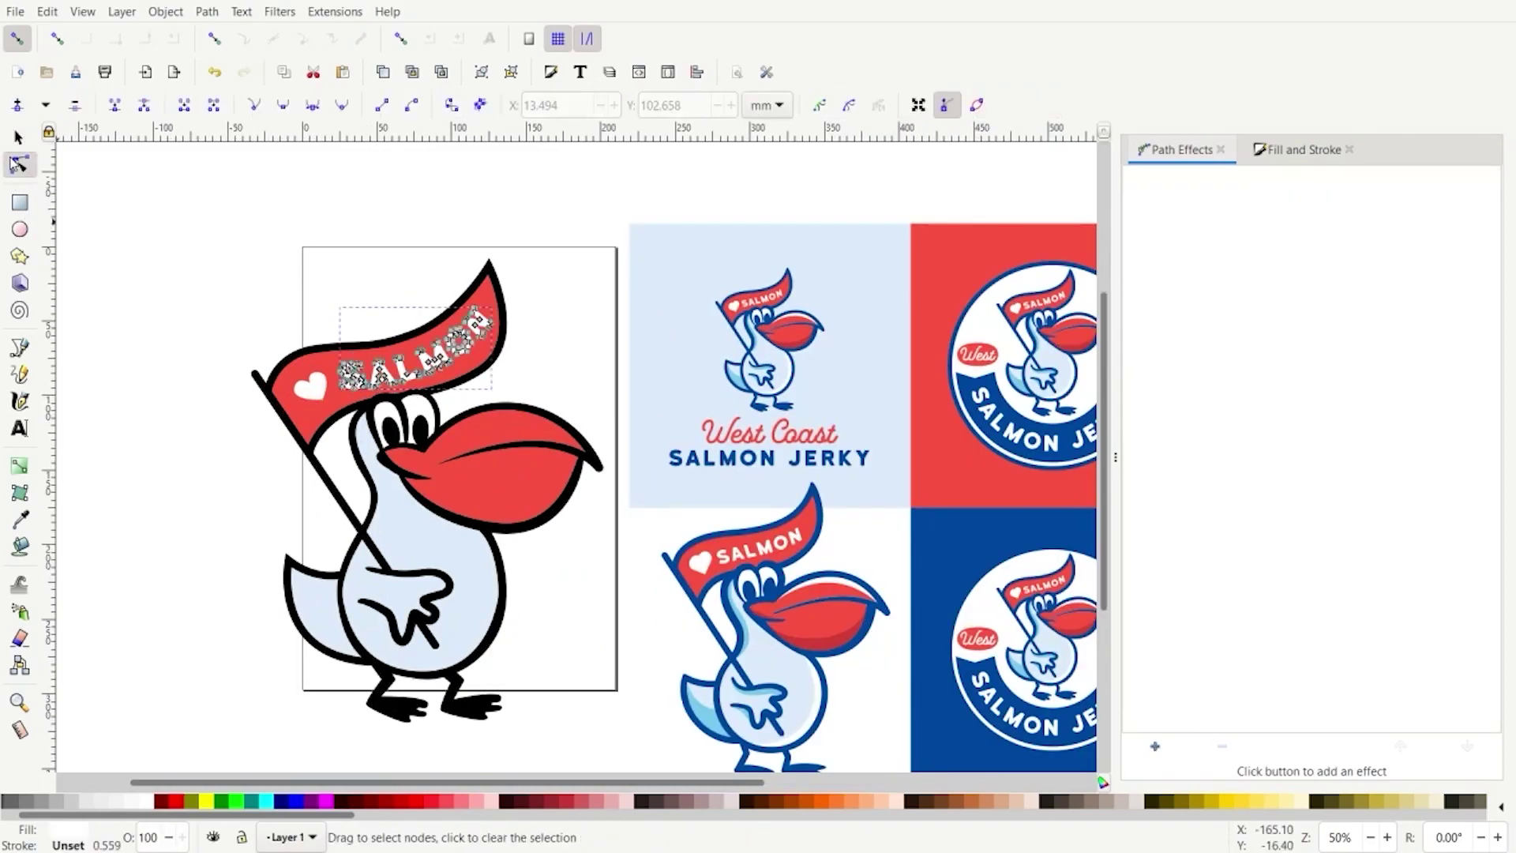
key("shift+Tab")
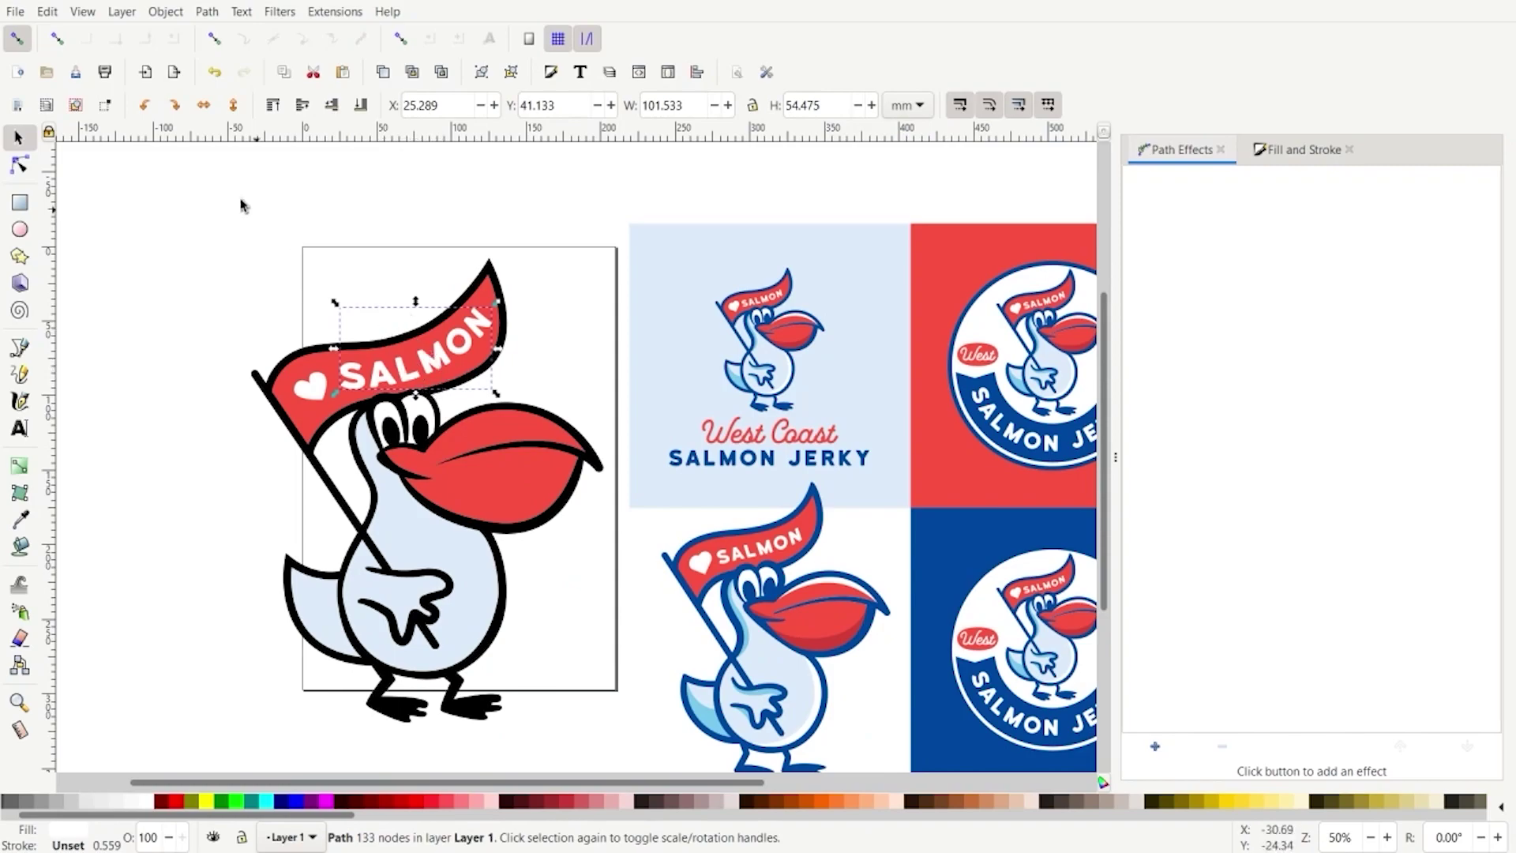
left_click(198, 329)
scroll(452, 499, "down", 3)
scroll(474, 371, "up", 1, "ctrl")
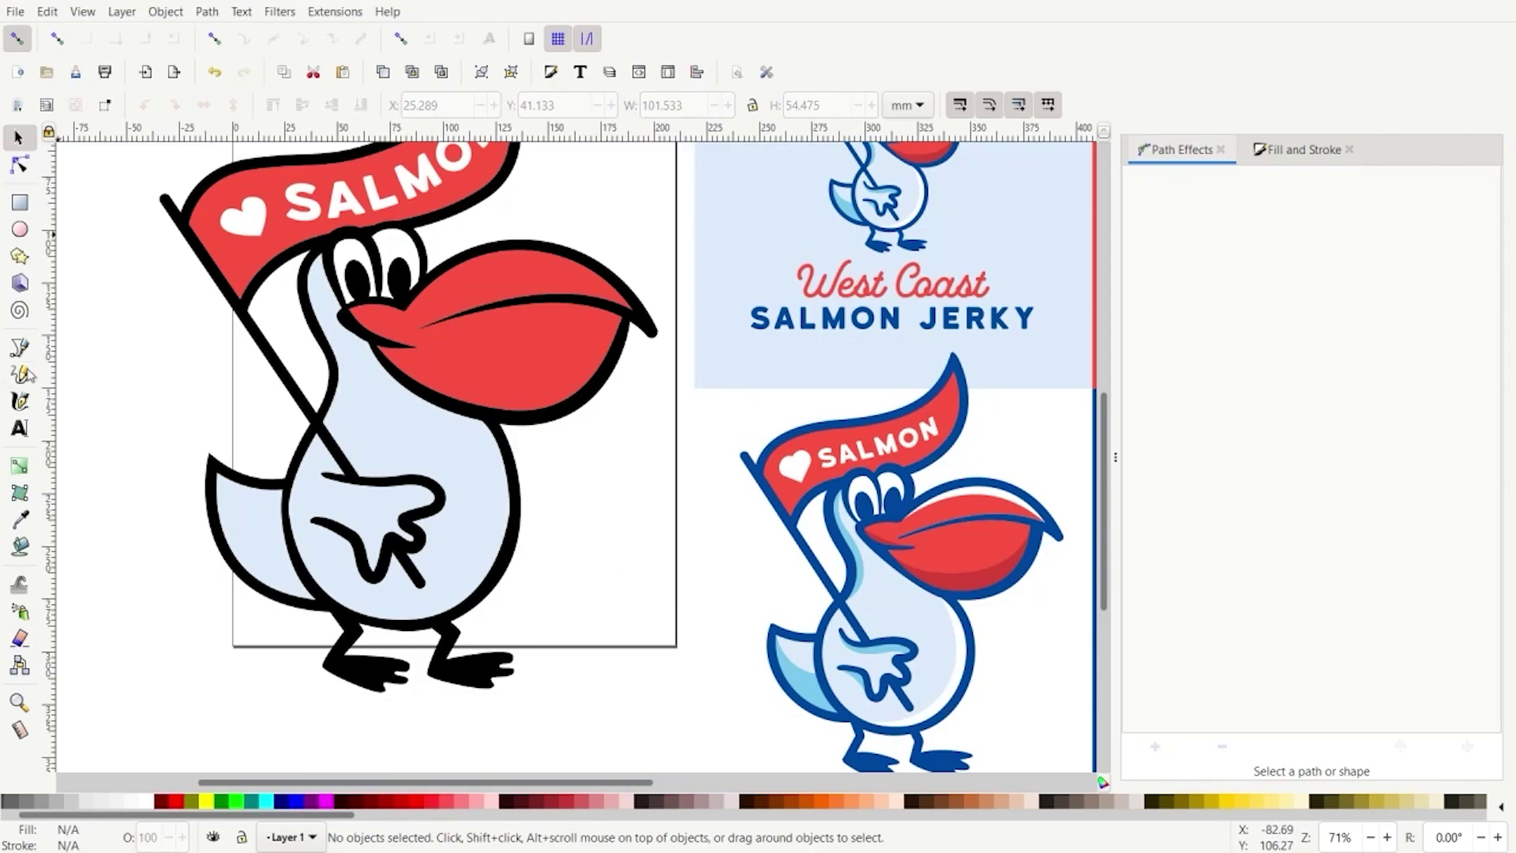
left_click(20, 349)
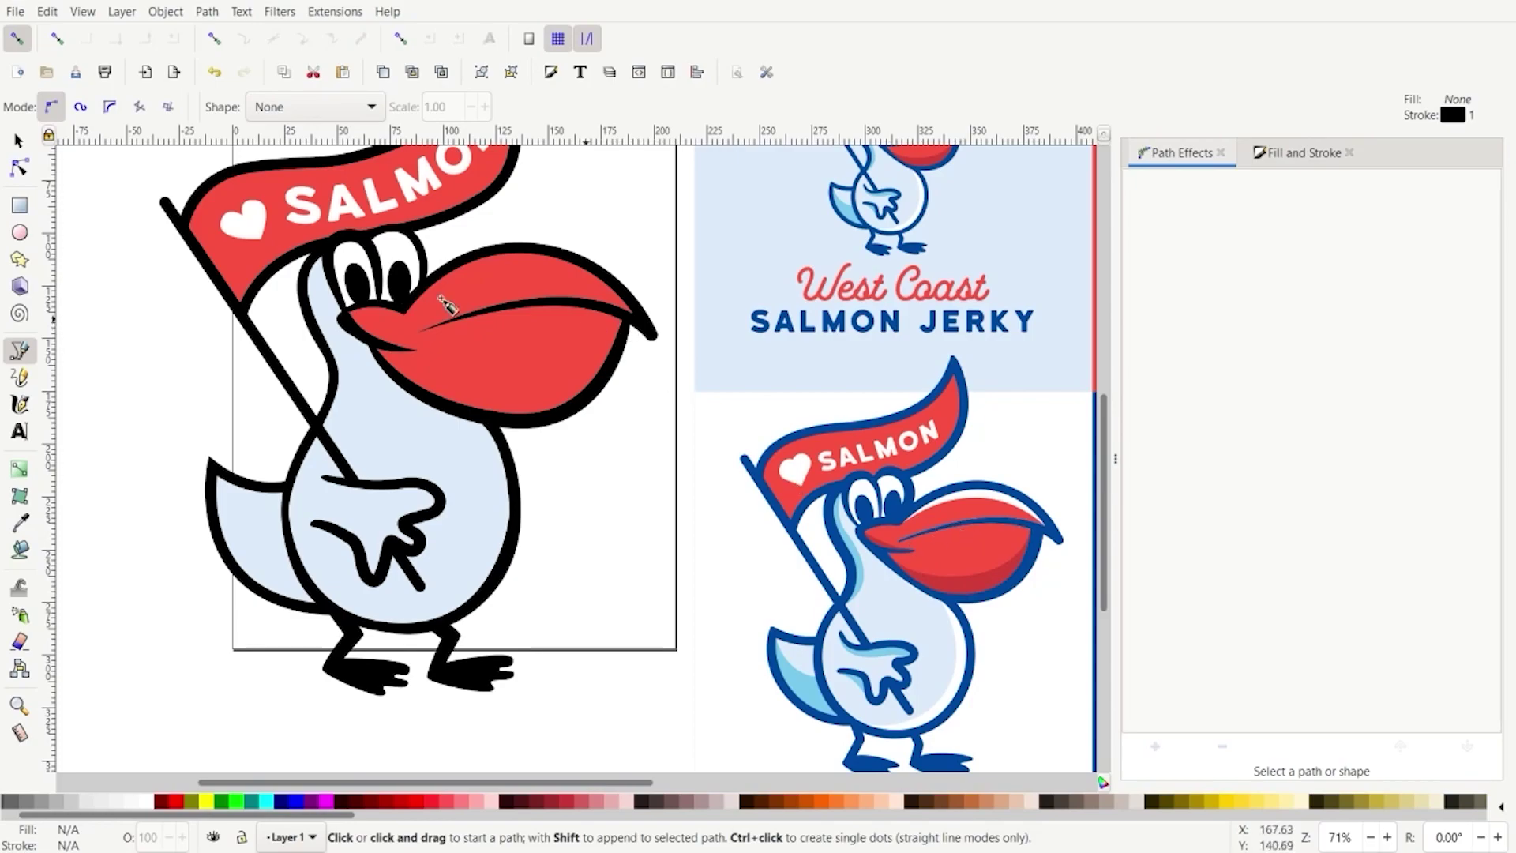
left_click(16, 139)
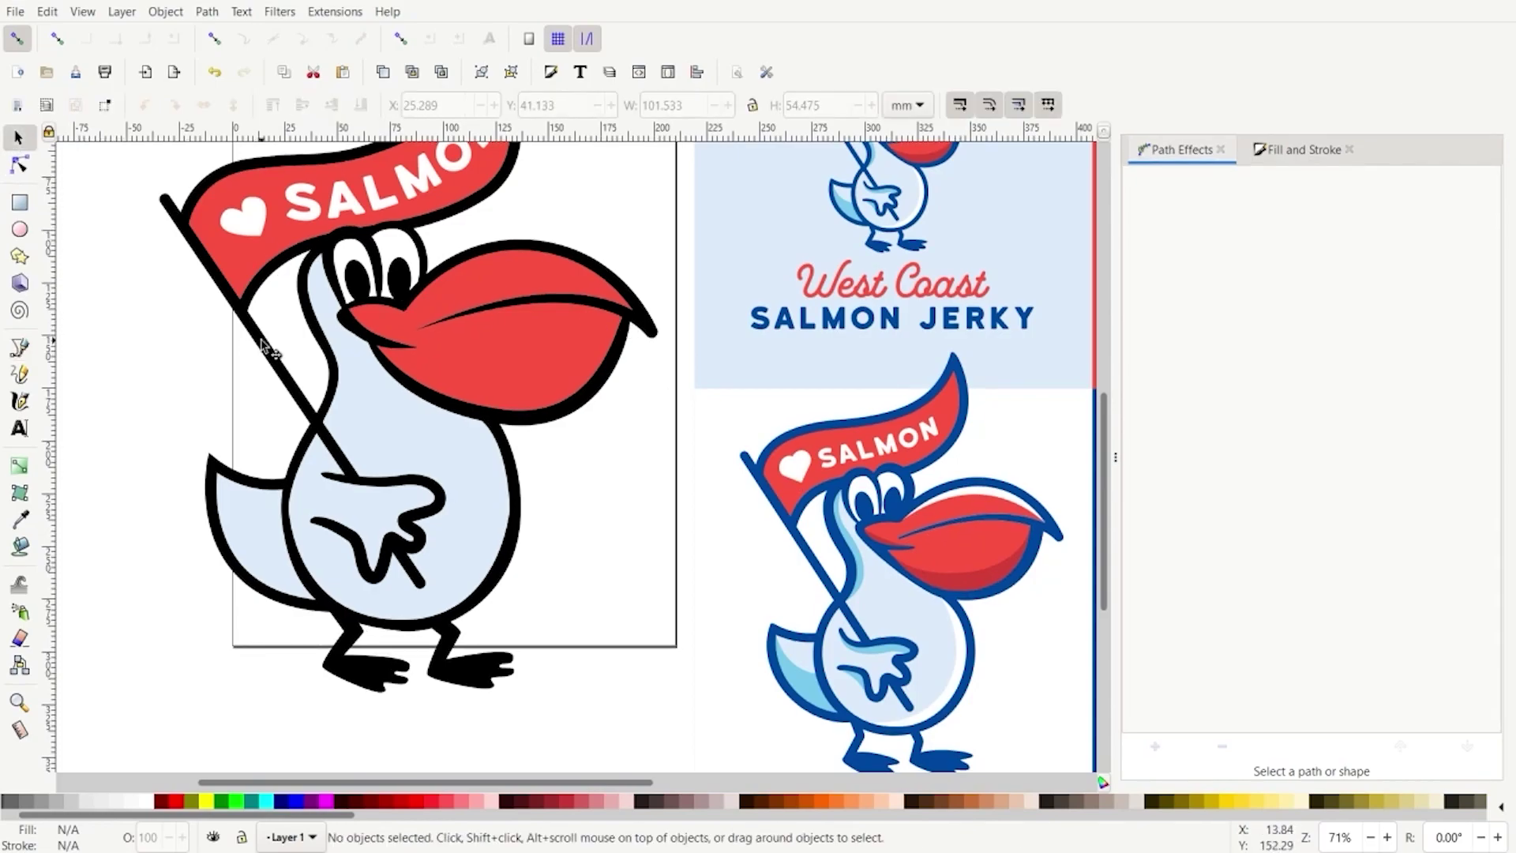
left_click(262, 346)
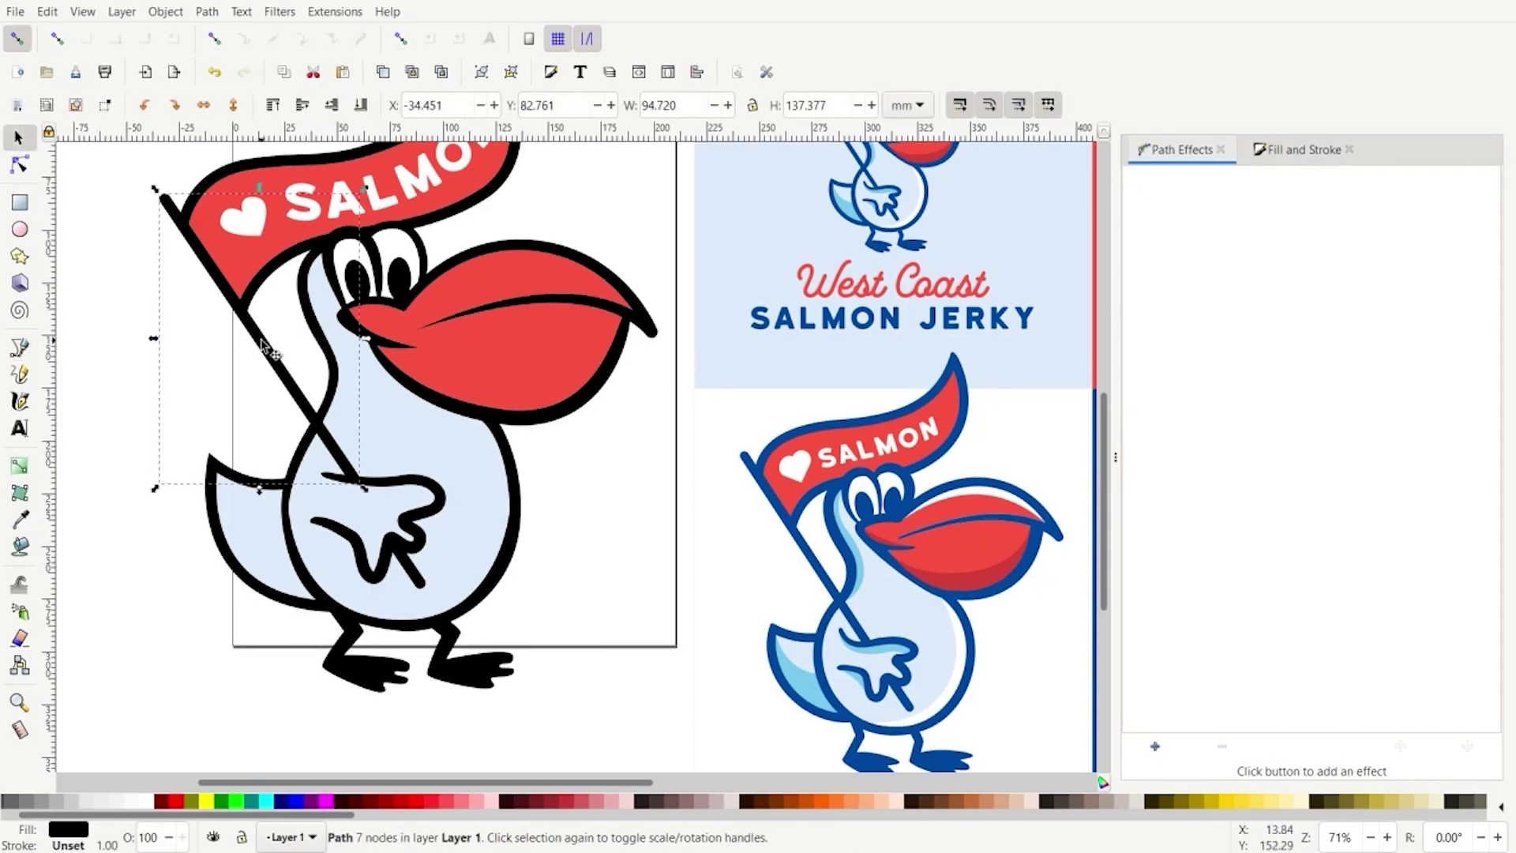
left_click(254, 294, "alt+shift")
left_click(254, 294, "alt+shift")
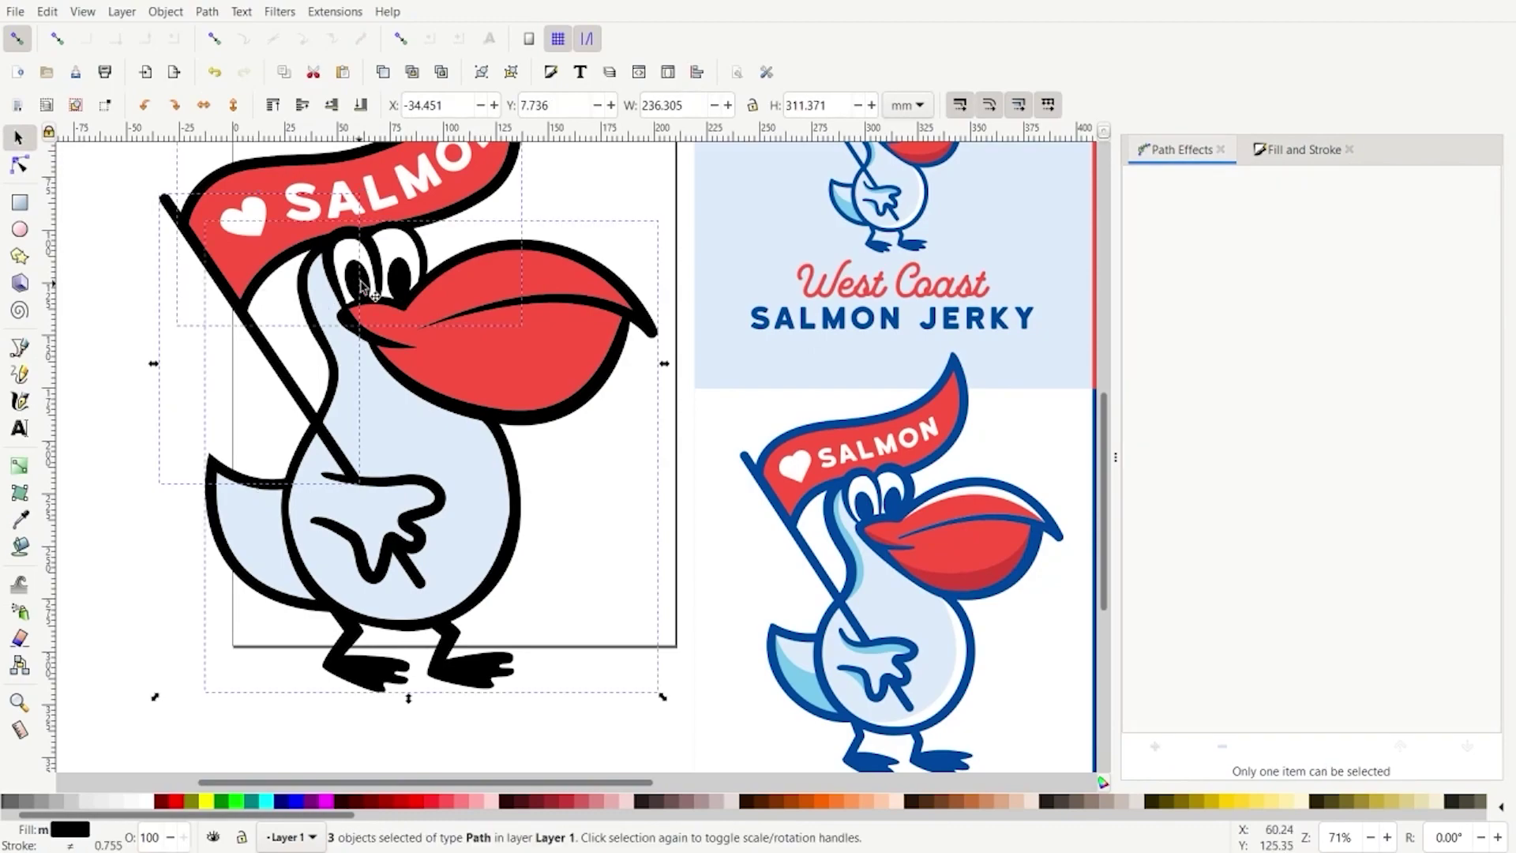
key("d")
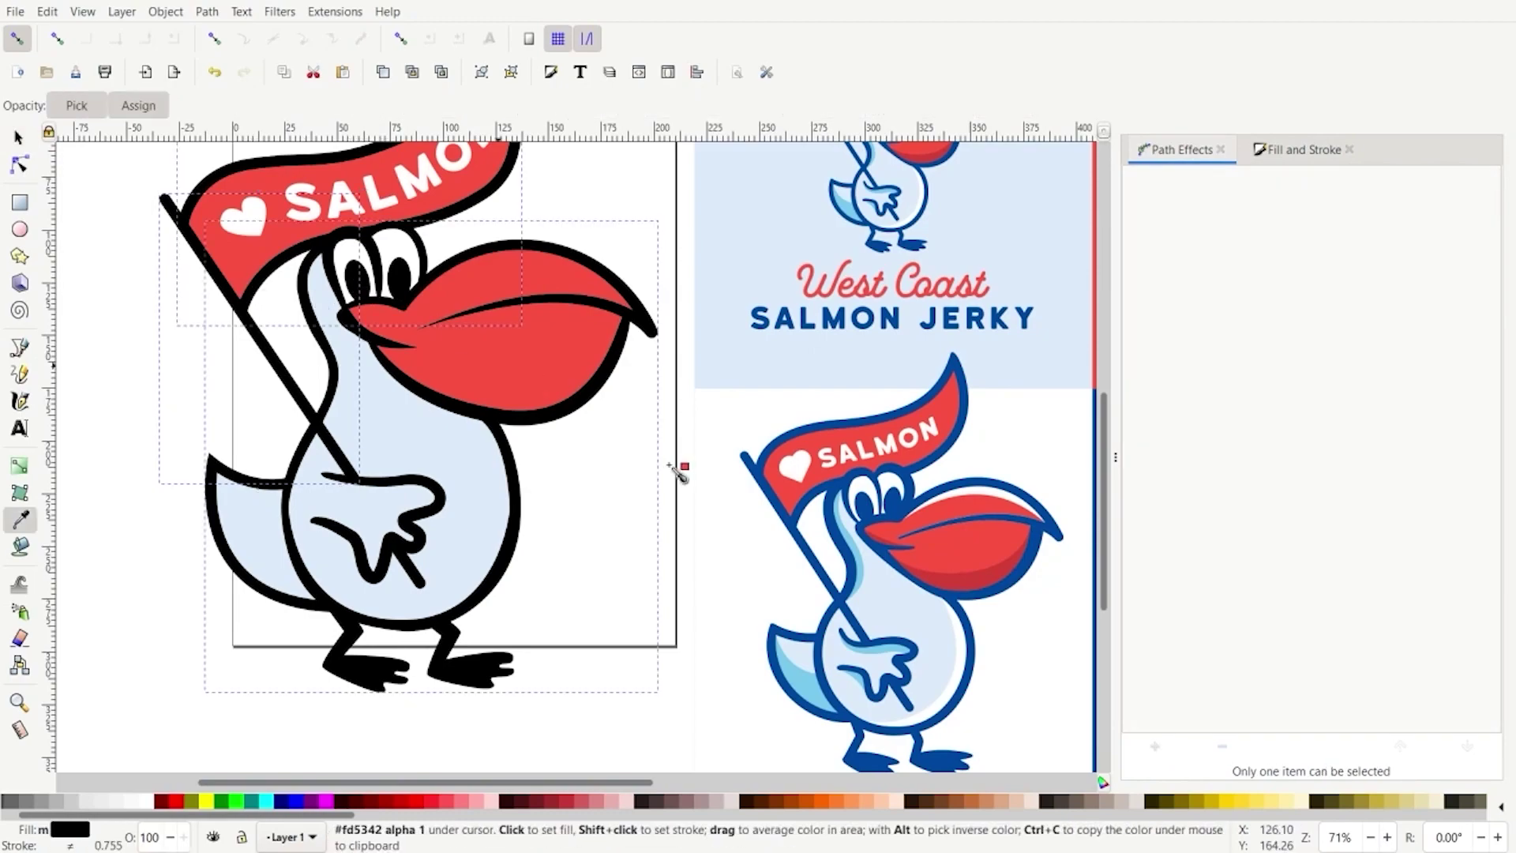
left_click(888, 551)
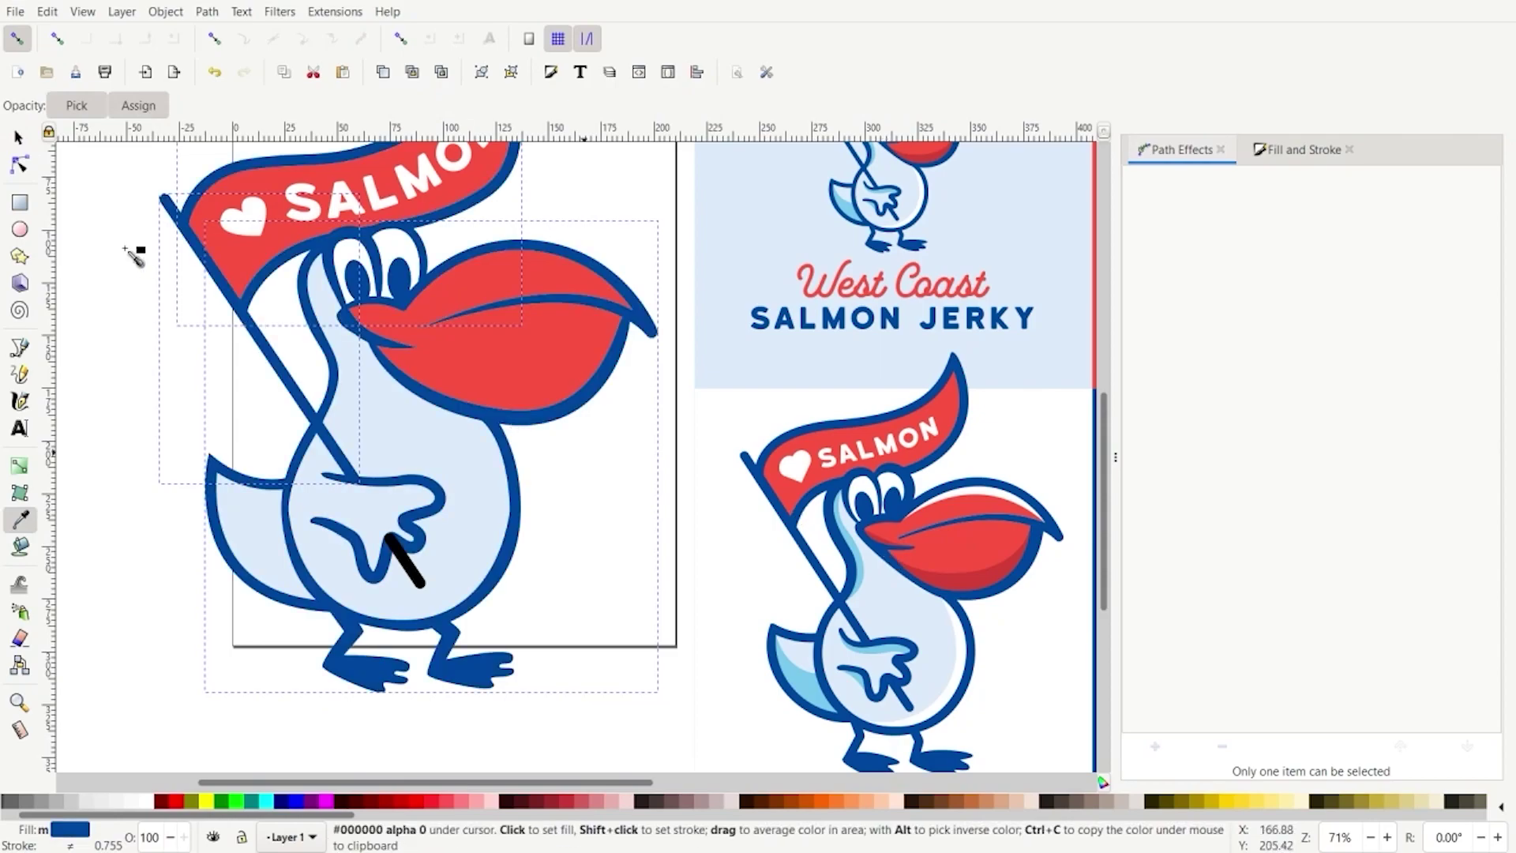
key("s")
key("Escape")
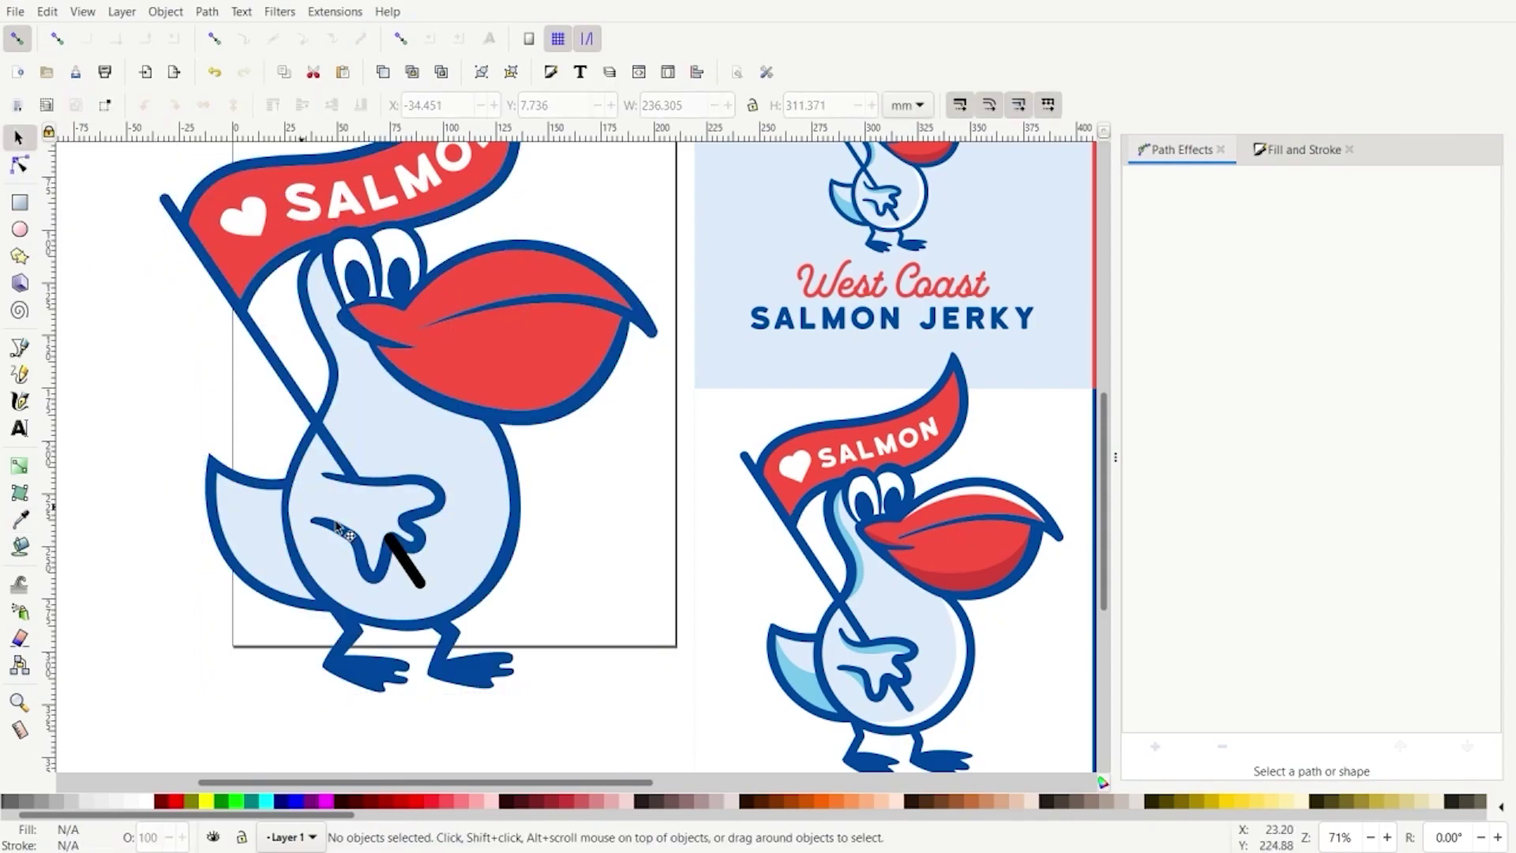
left_click(419, 584)
key("d")
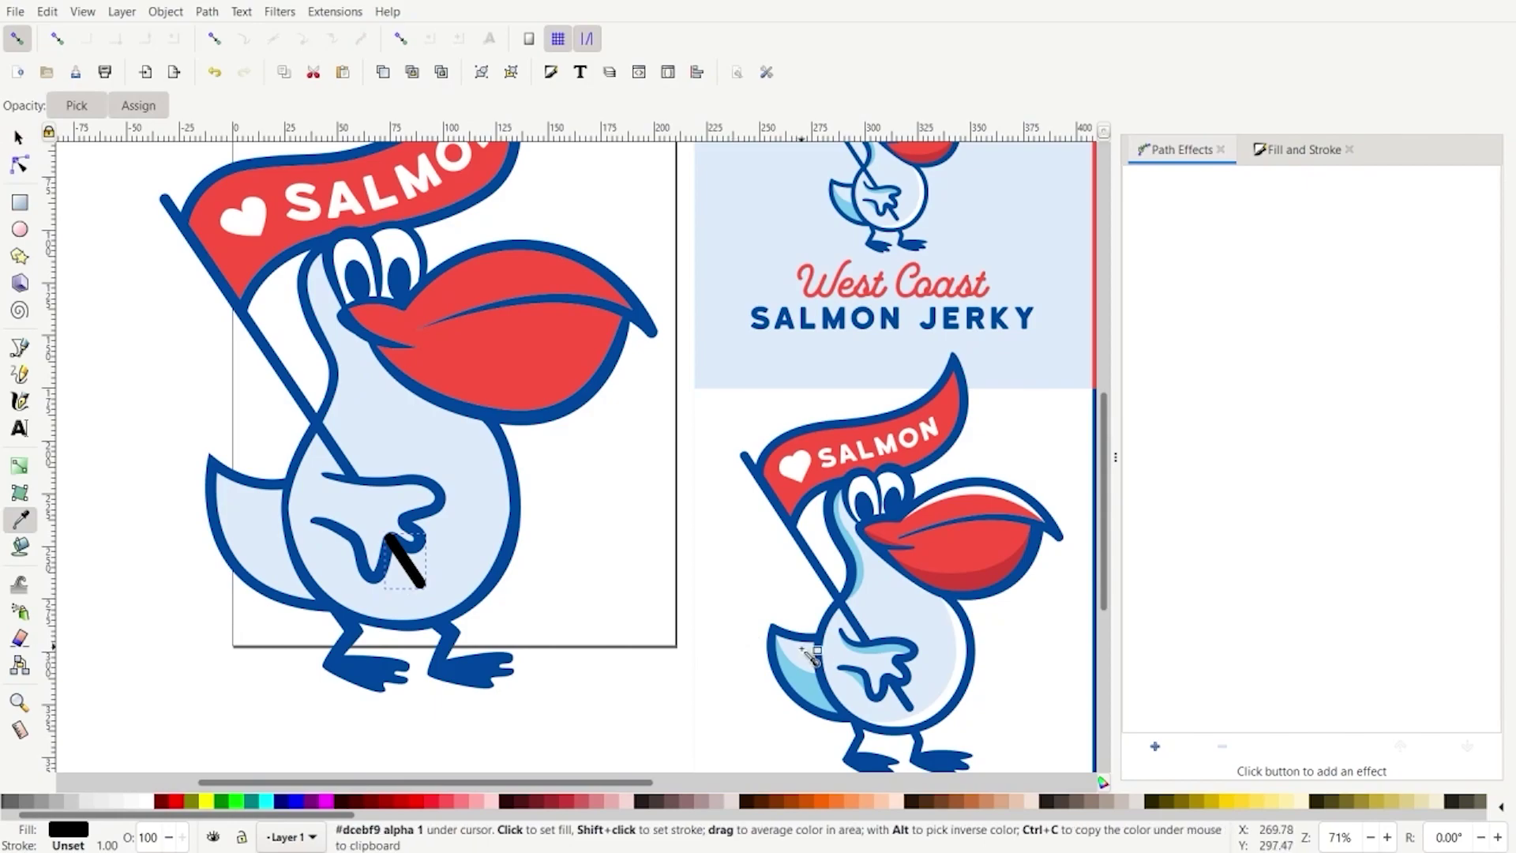
left_click(410, 530)
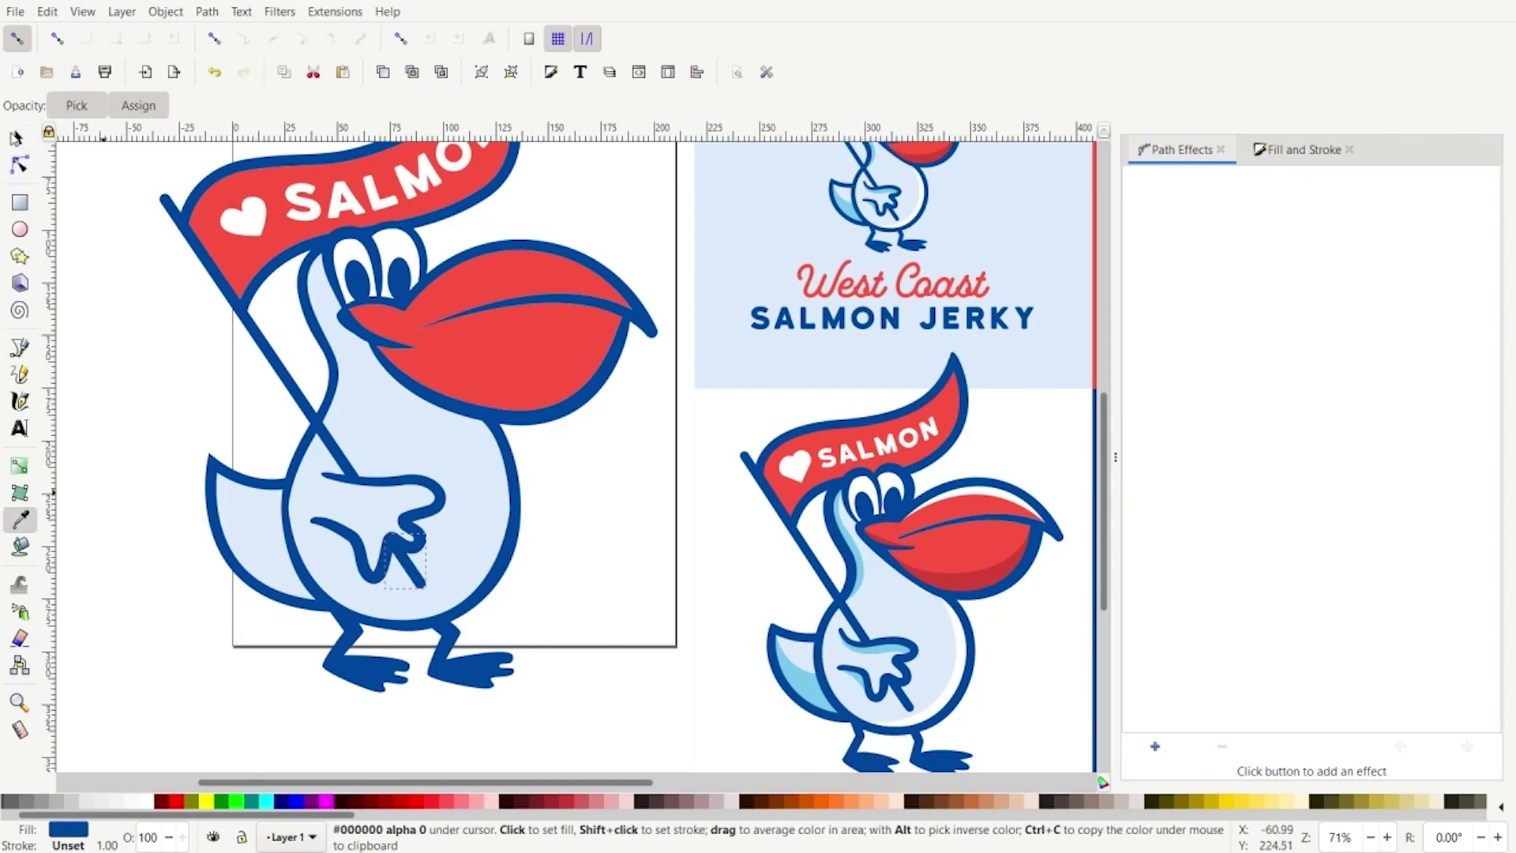
key("s")
left_click(93, 316)
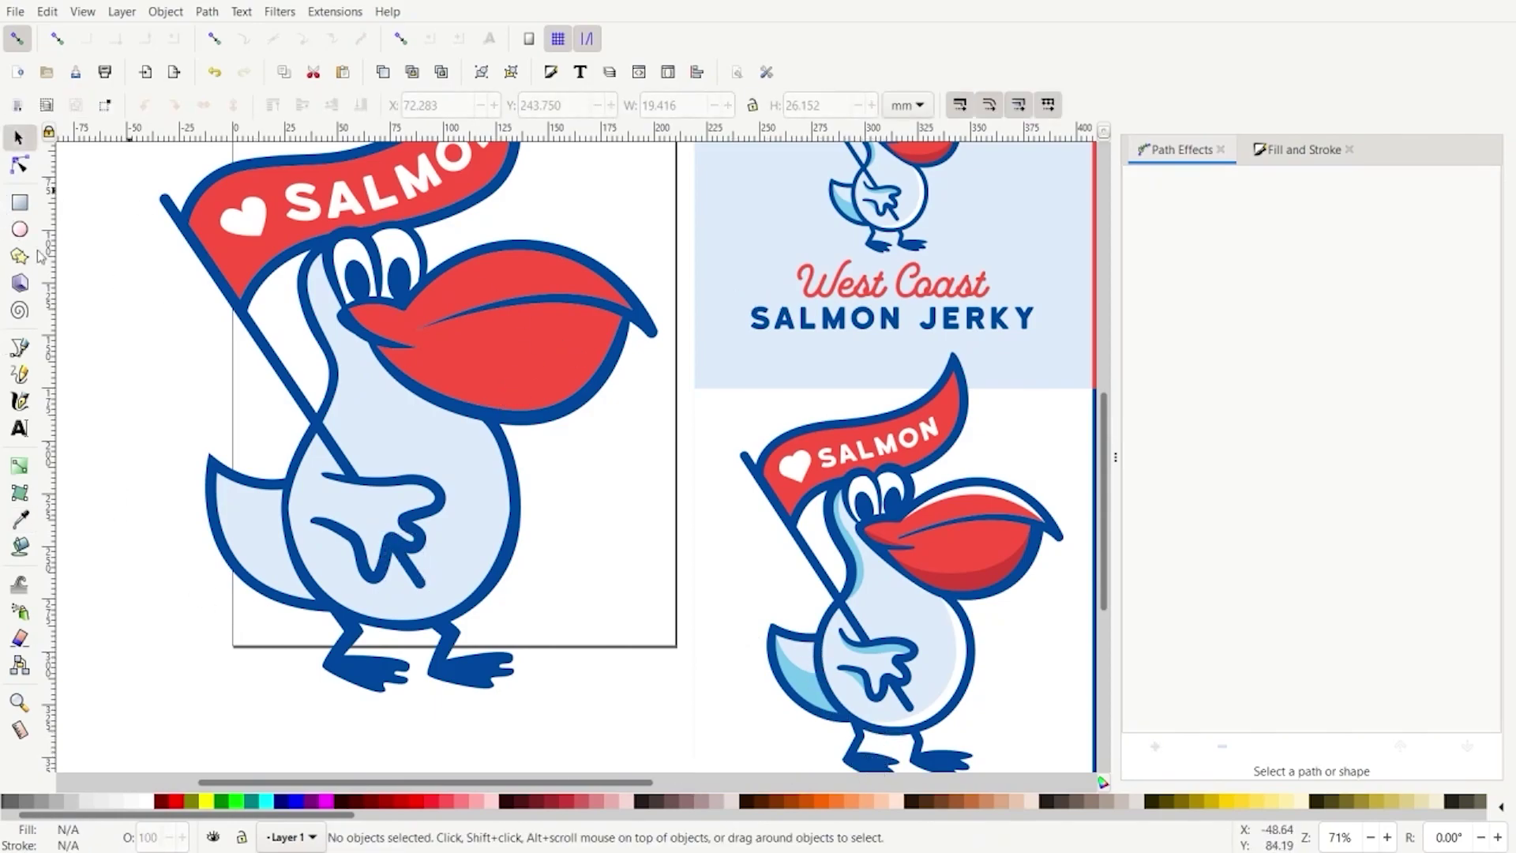
Draw a closed Bezier shape covering the lower half of the beak
left_click(25, 350)
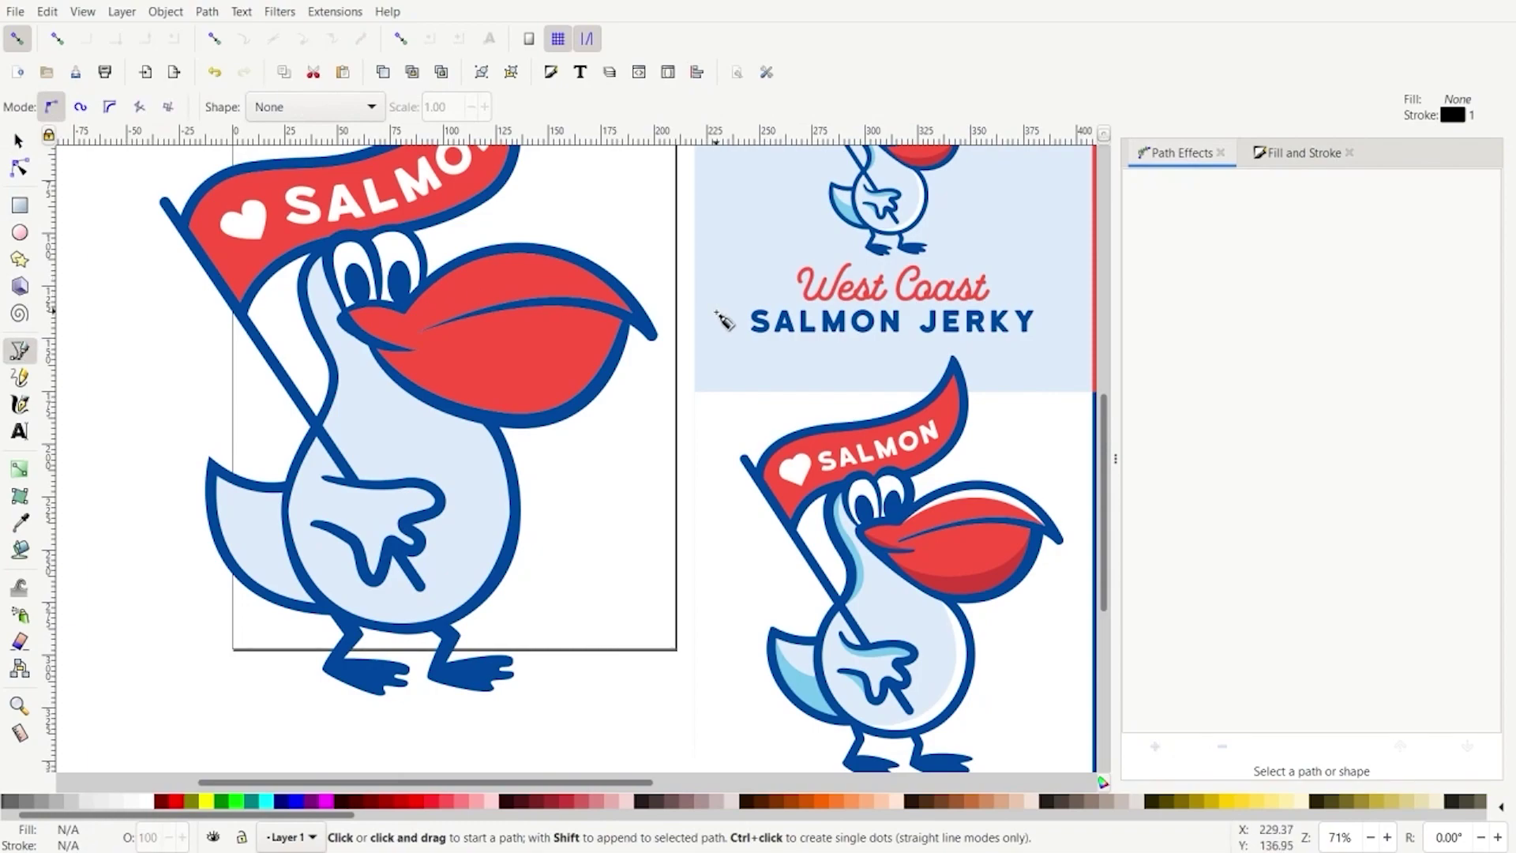
left_click(625, 318)
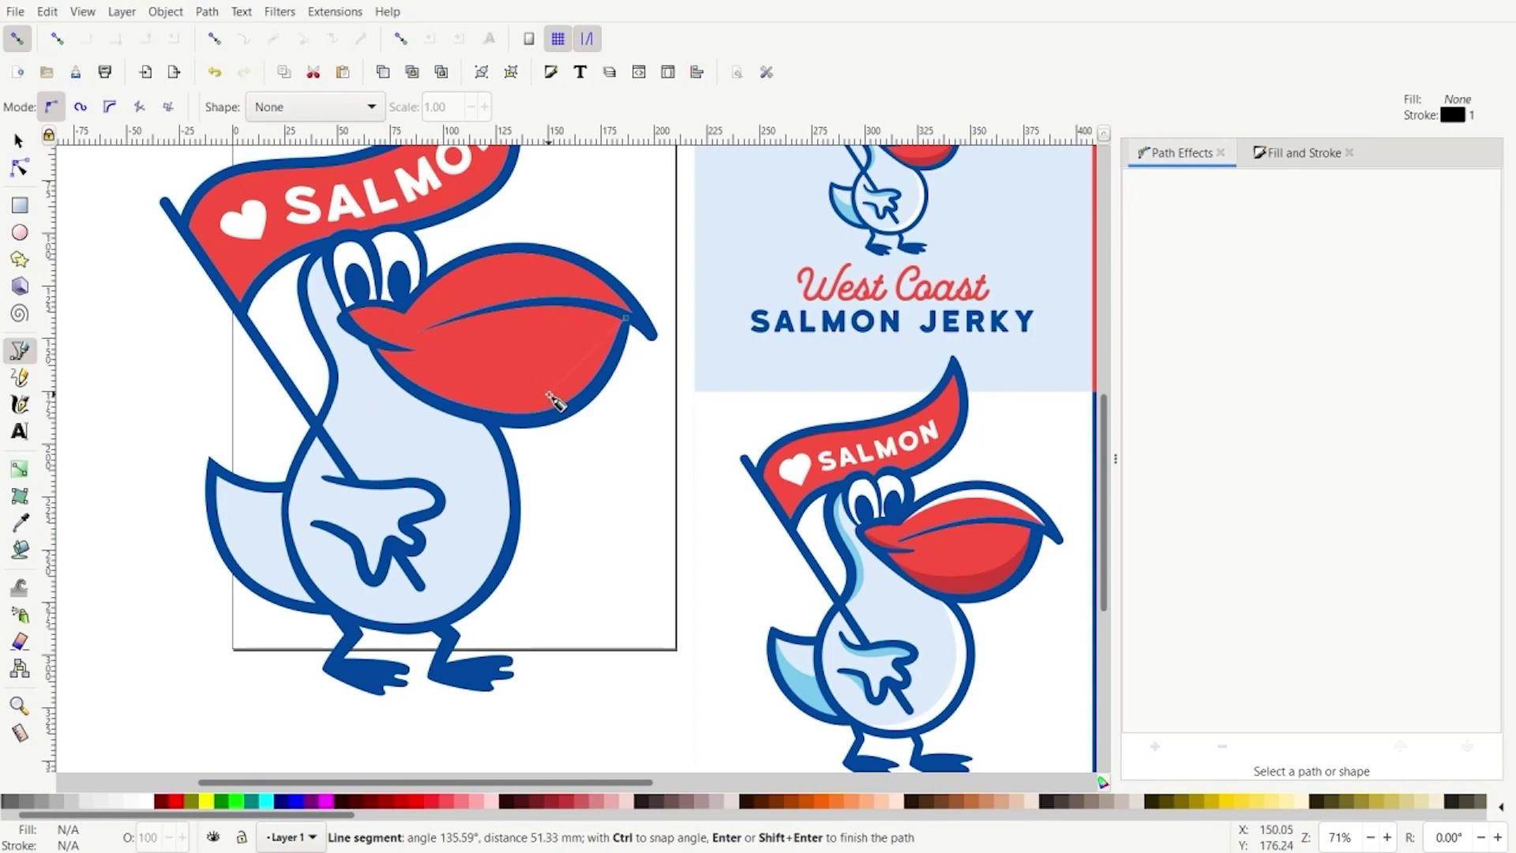
left_click_drag(491, 391, 404, 391)
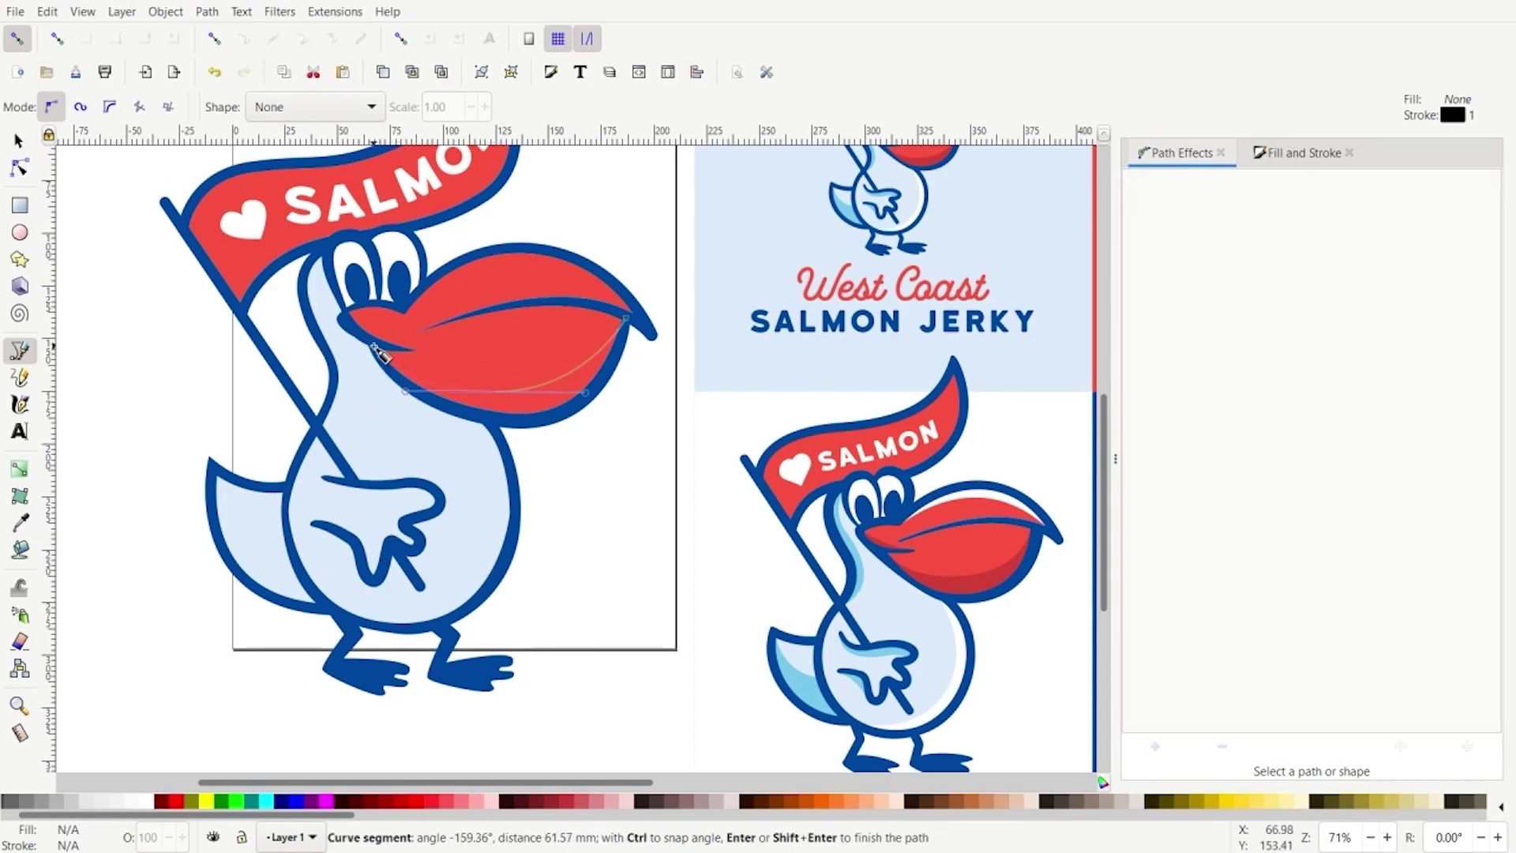
left_click(382, 353)
left_click_drag(511, 424, 600, 420)
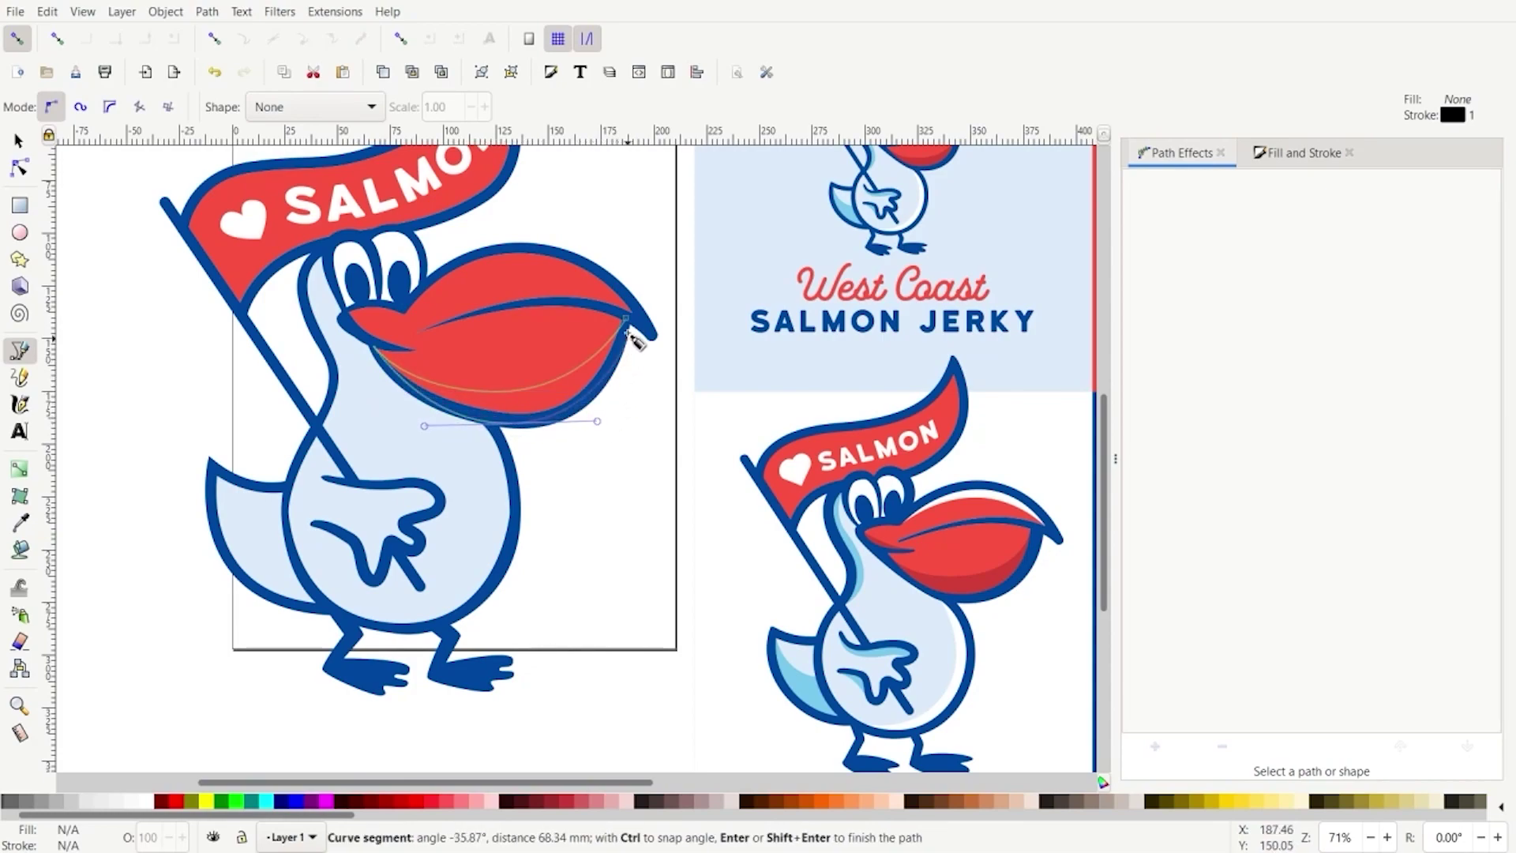
left_click_drag(626, 318, 630, 300)
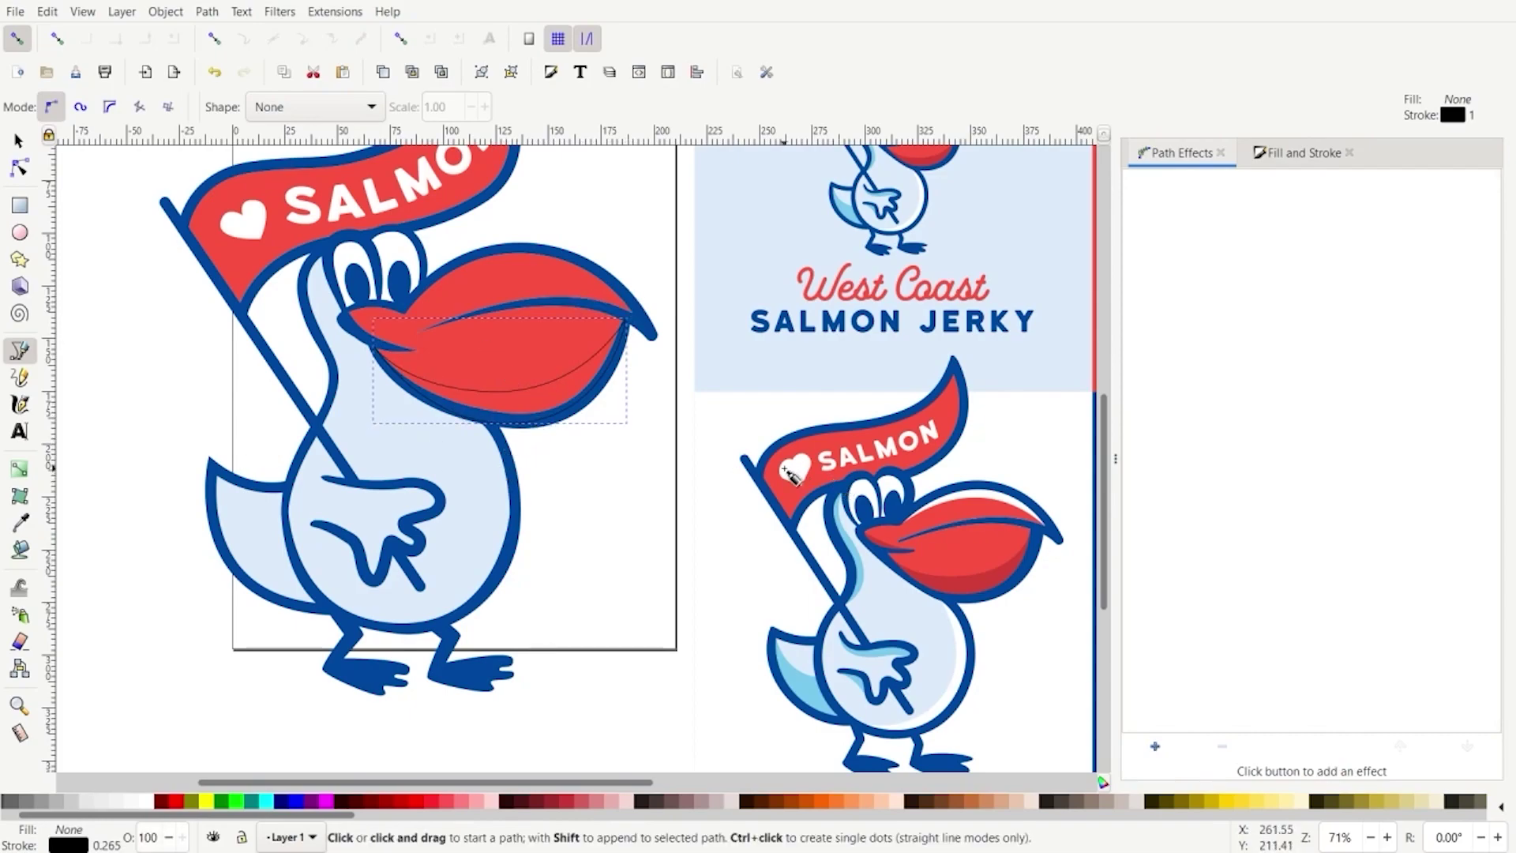
Fill the shape with the reference's dark red, remove its stroke, and lower it one step
key("d")
left_click(979, 580)
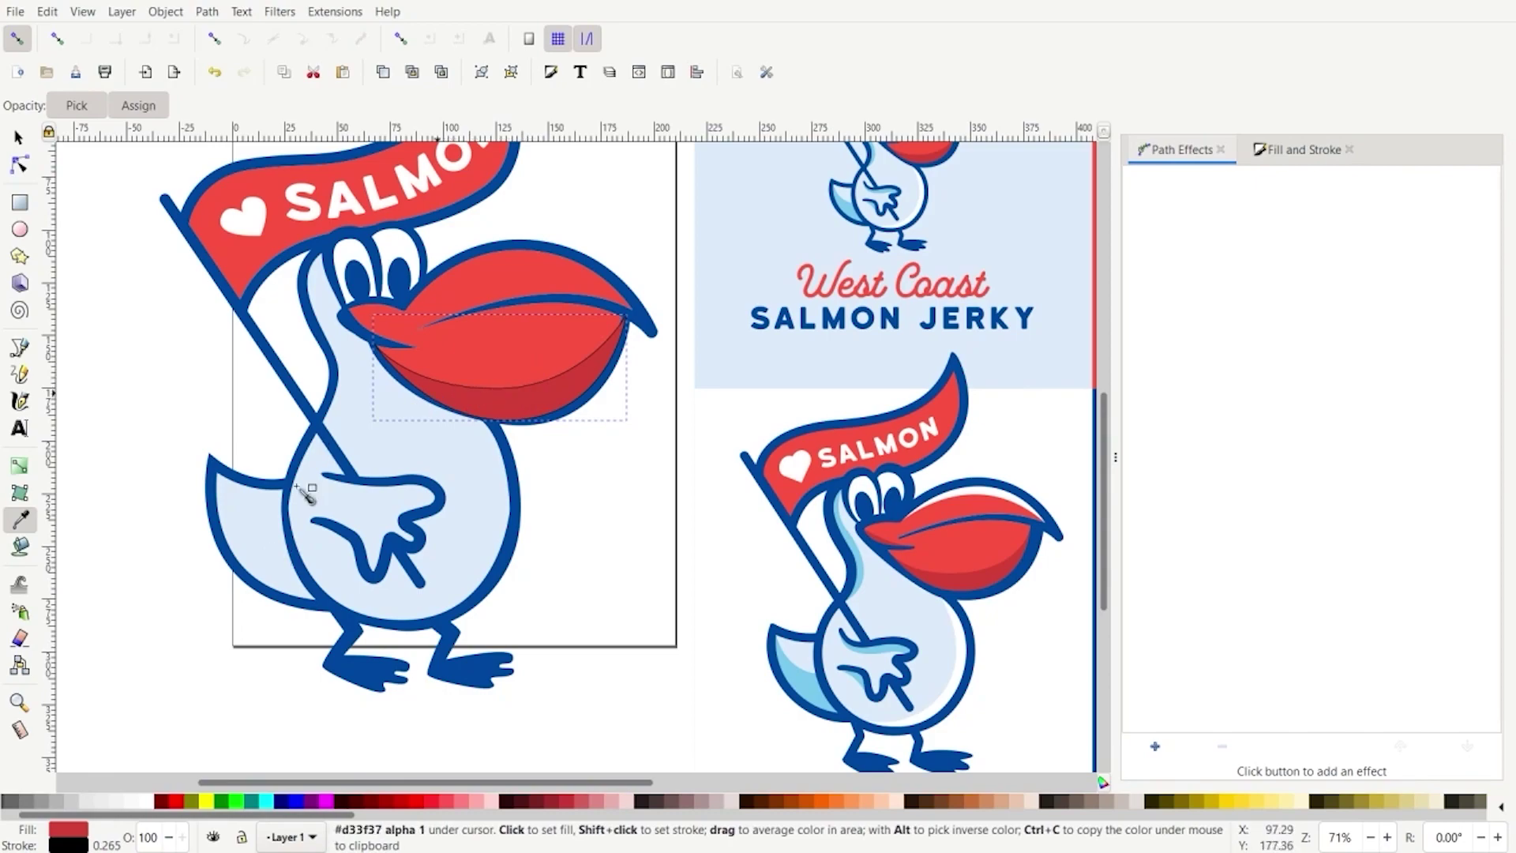
left_click_drag(175, 818, 156, 819)
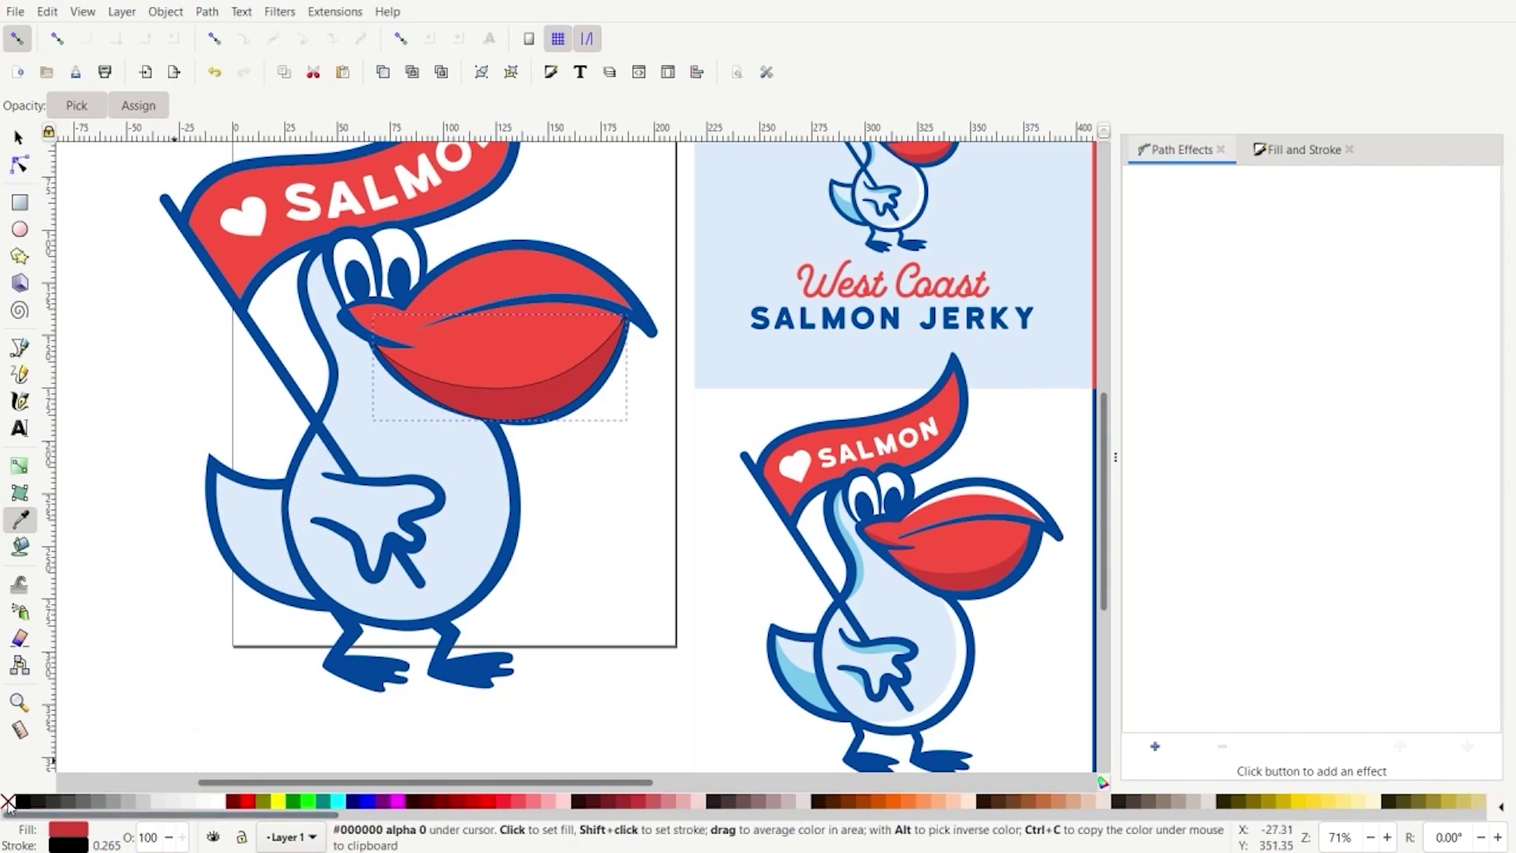
left_click(9, 803, "shift")
left_click(17, 139)
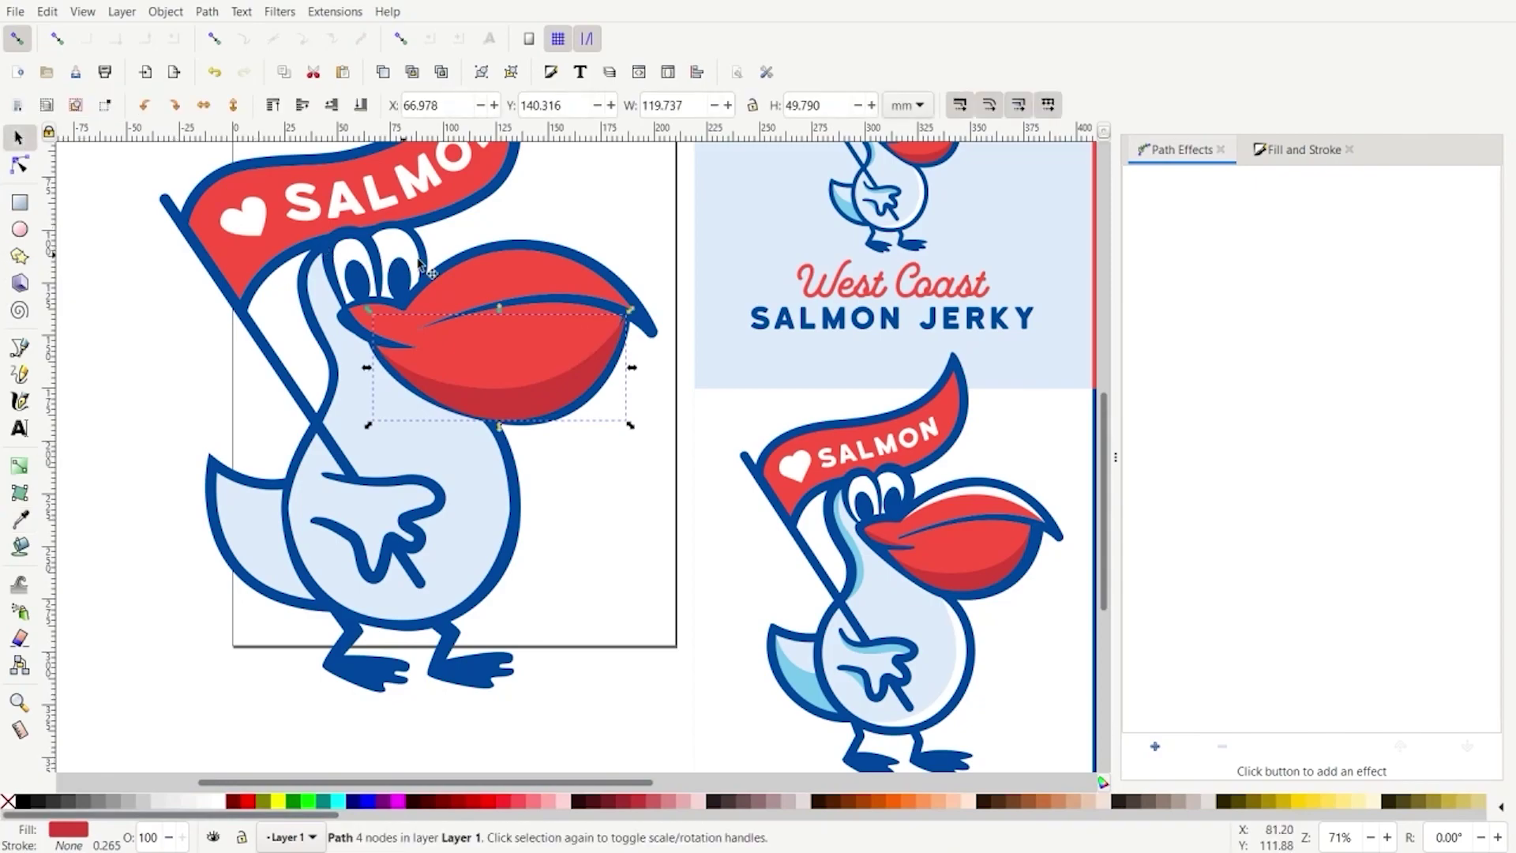
scroll(600, 368, "up", 2, "ctrl")
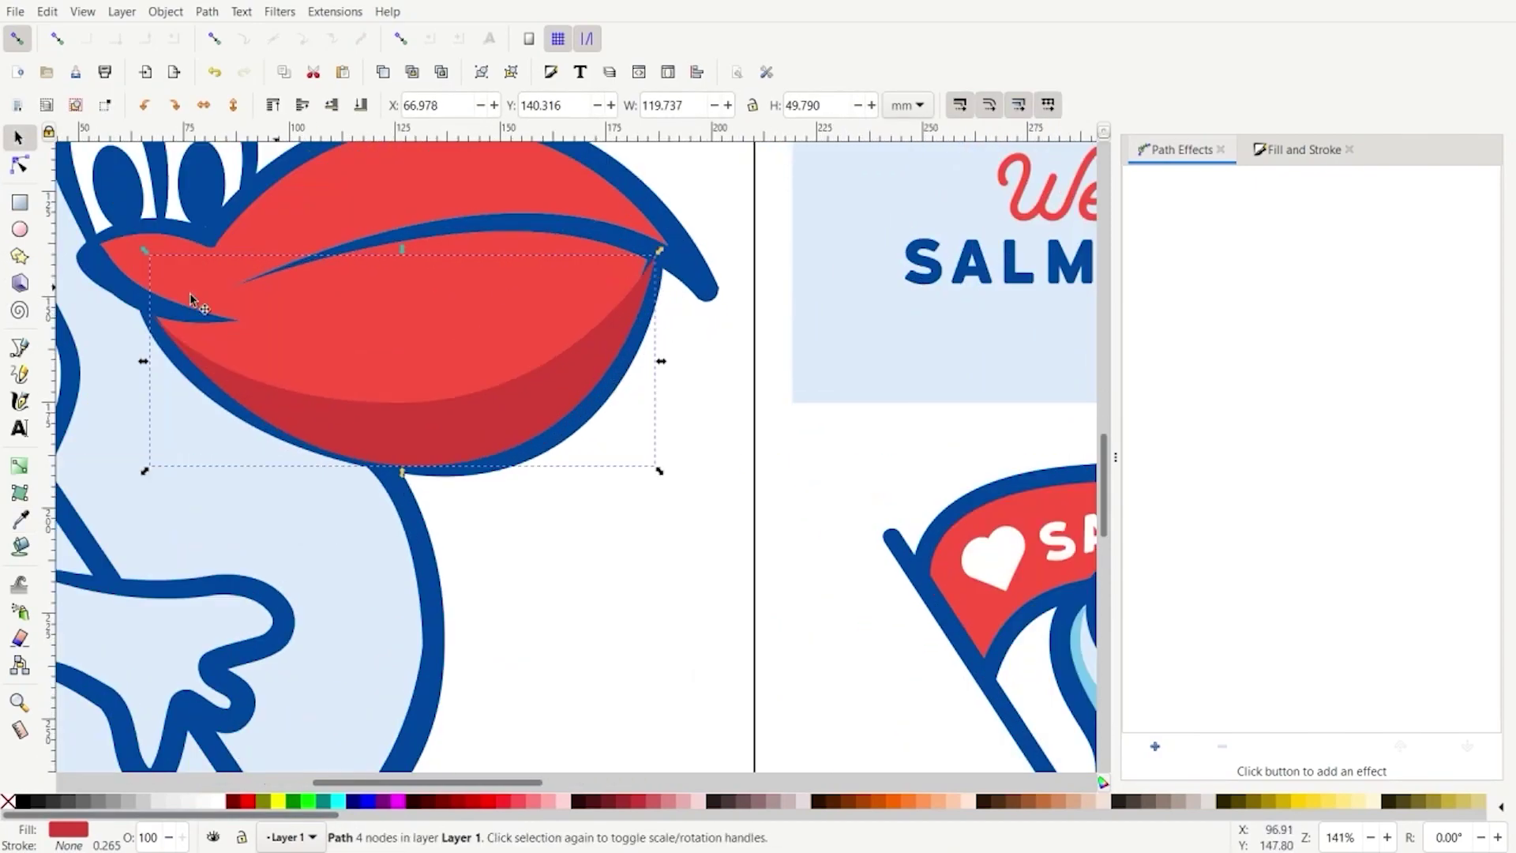
left_click(333, 106)
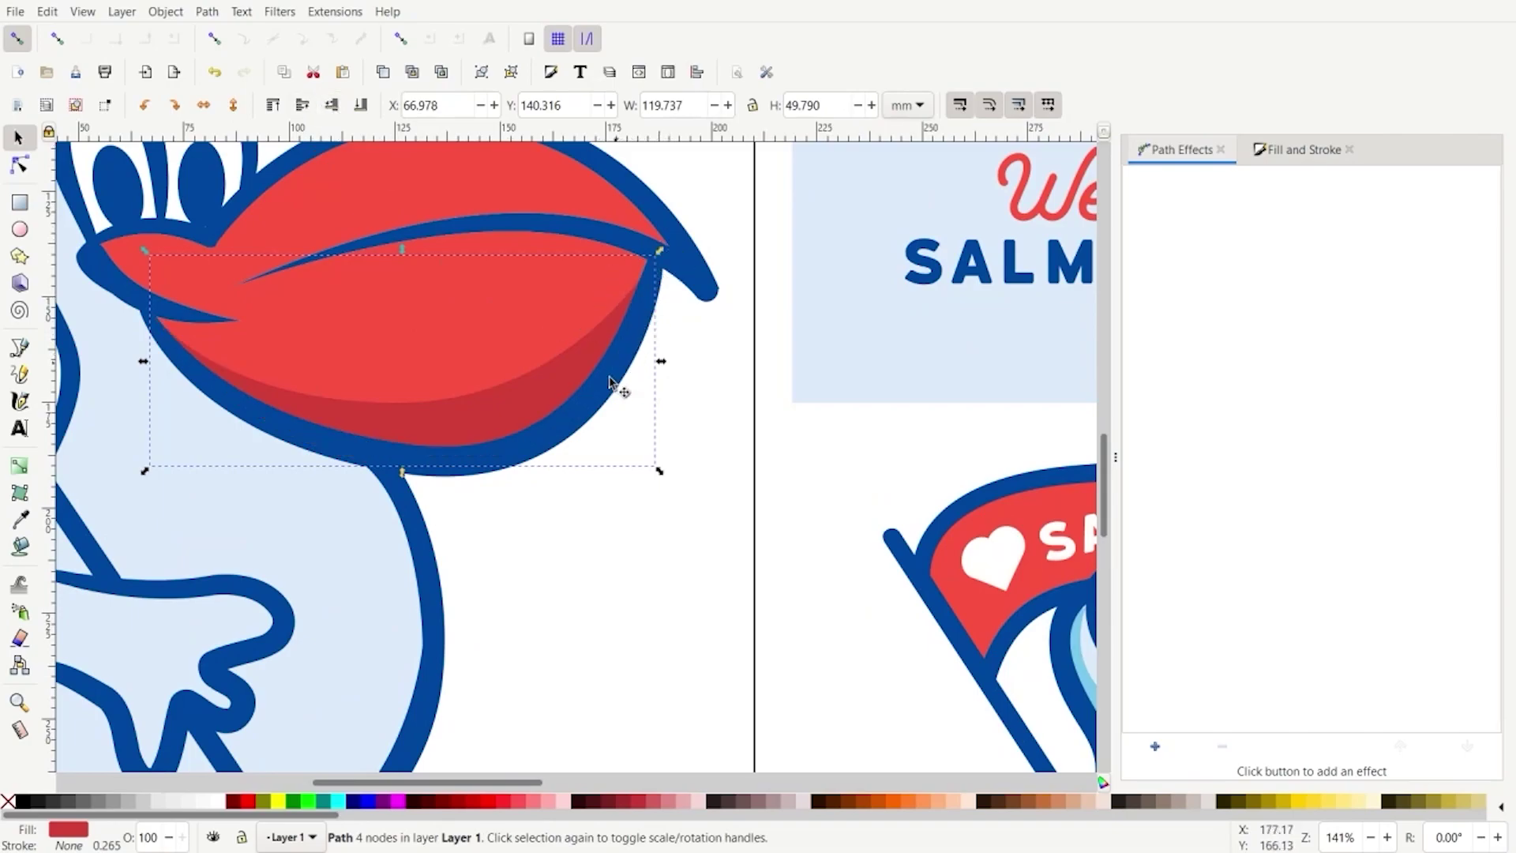
scroll(818, 457, "down", 1, "ctrl")
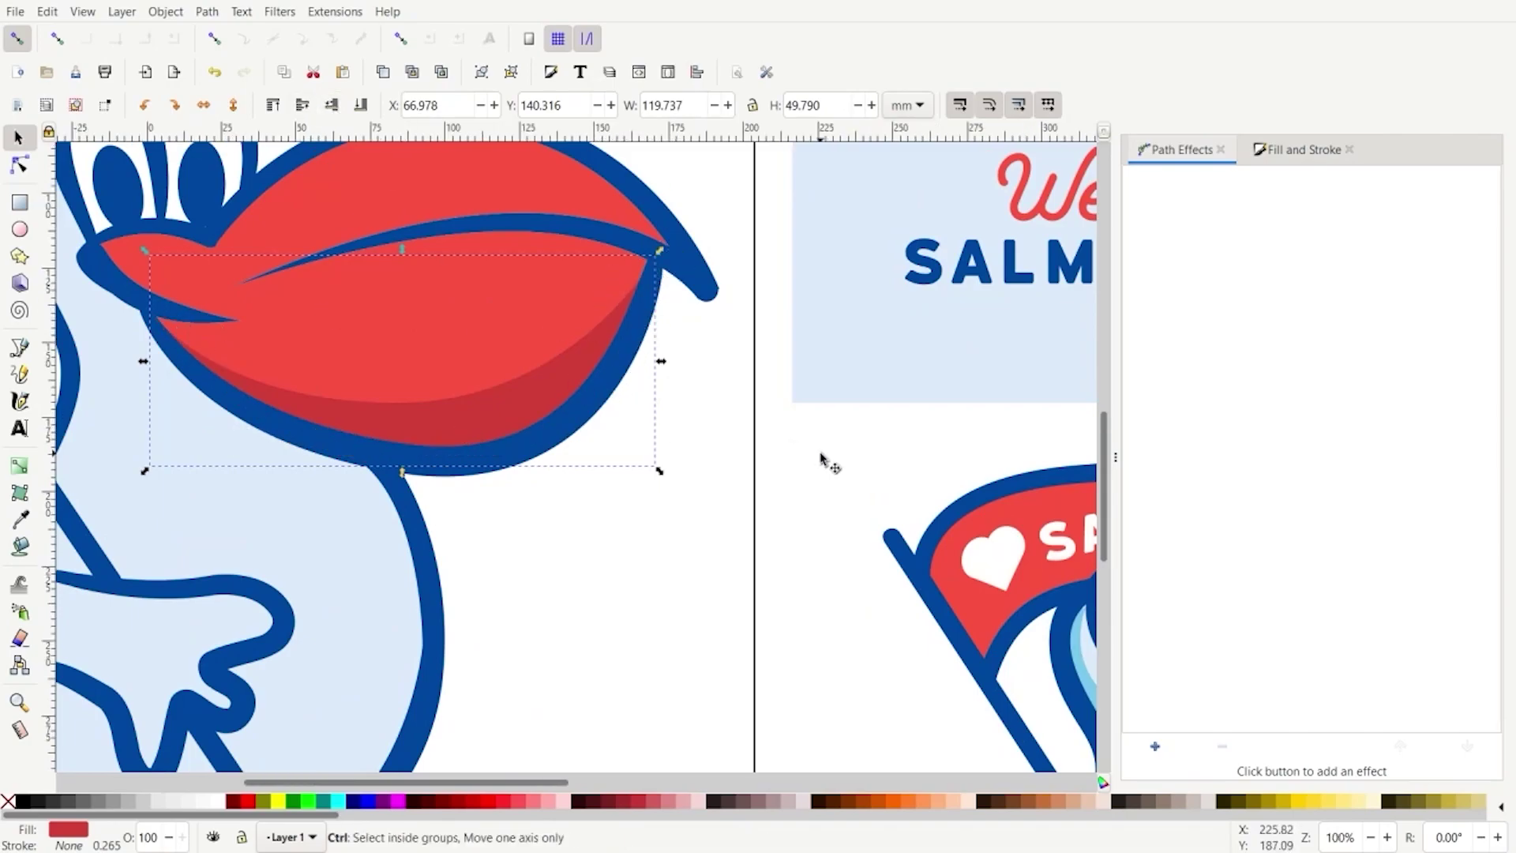
scroll(775, 461, "down", 1, "ctrl")
scroll(800, 446, "down", 1, "ctrl")
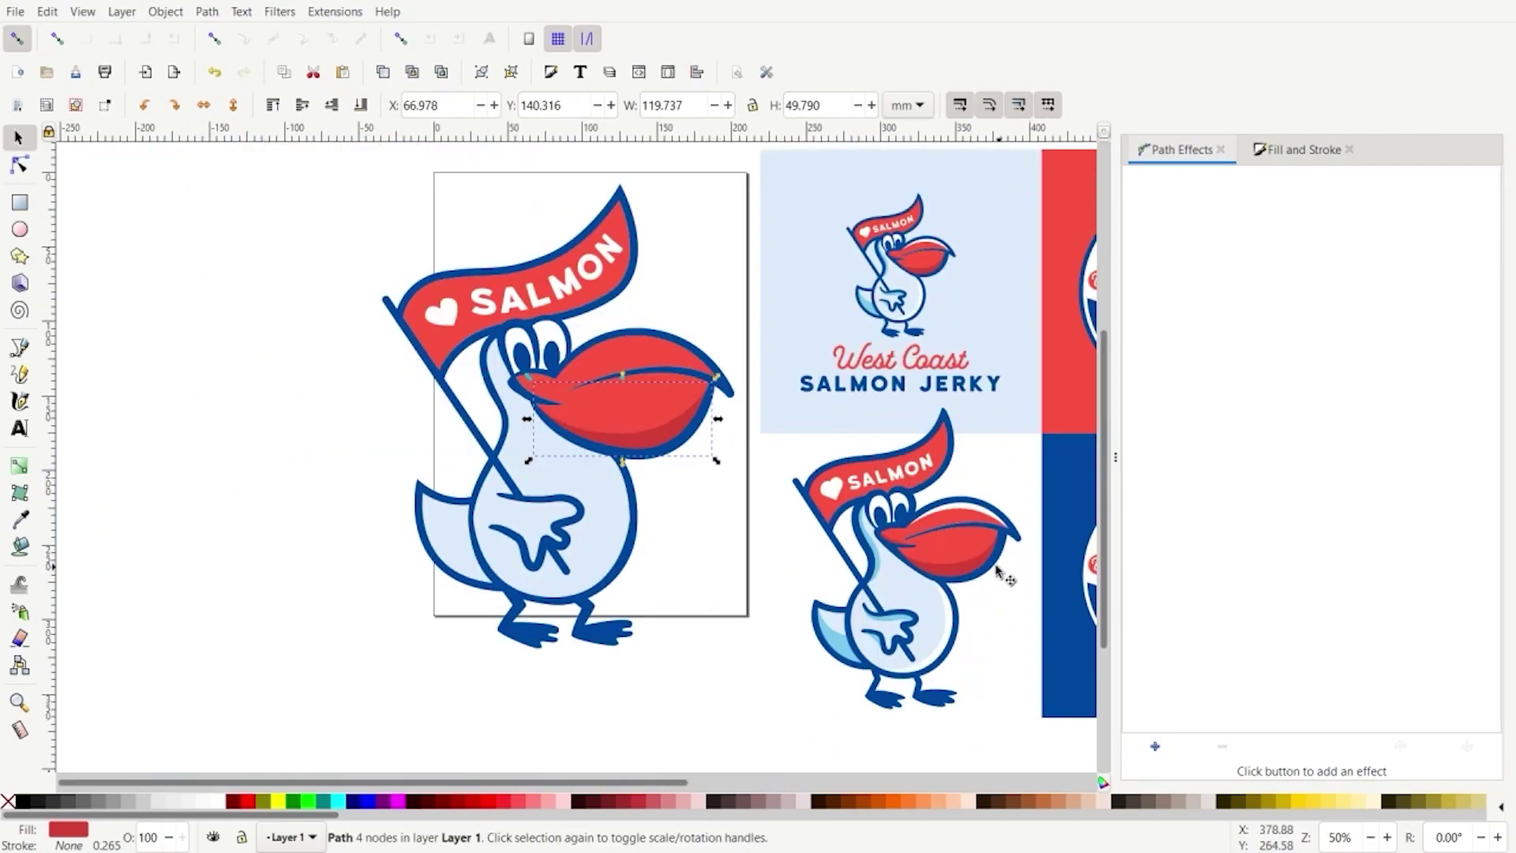
scroll(795, 423, "up", 2, "ctrl")
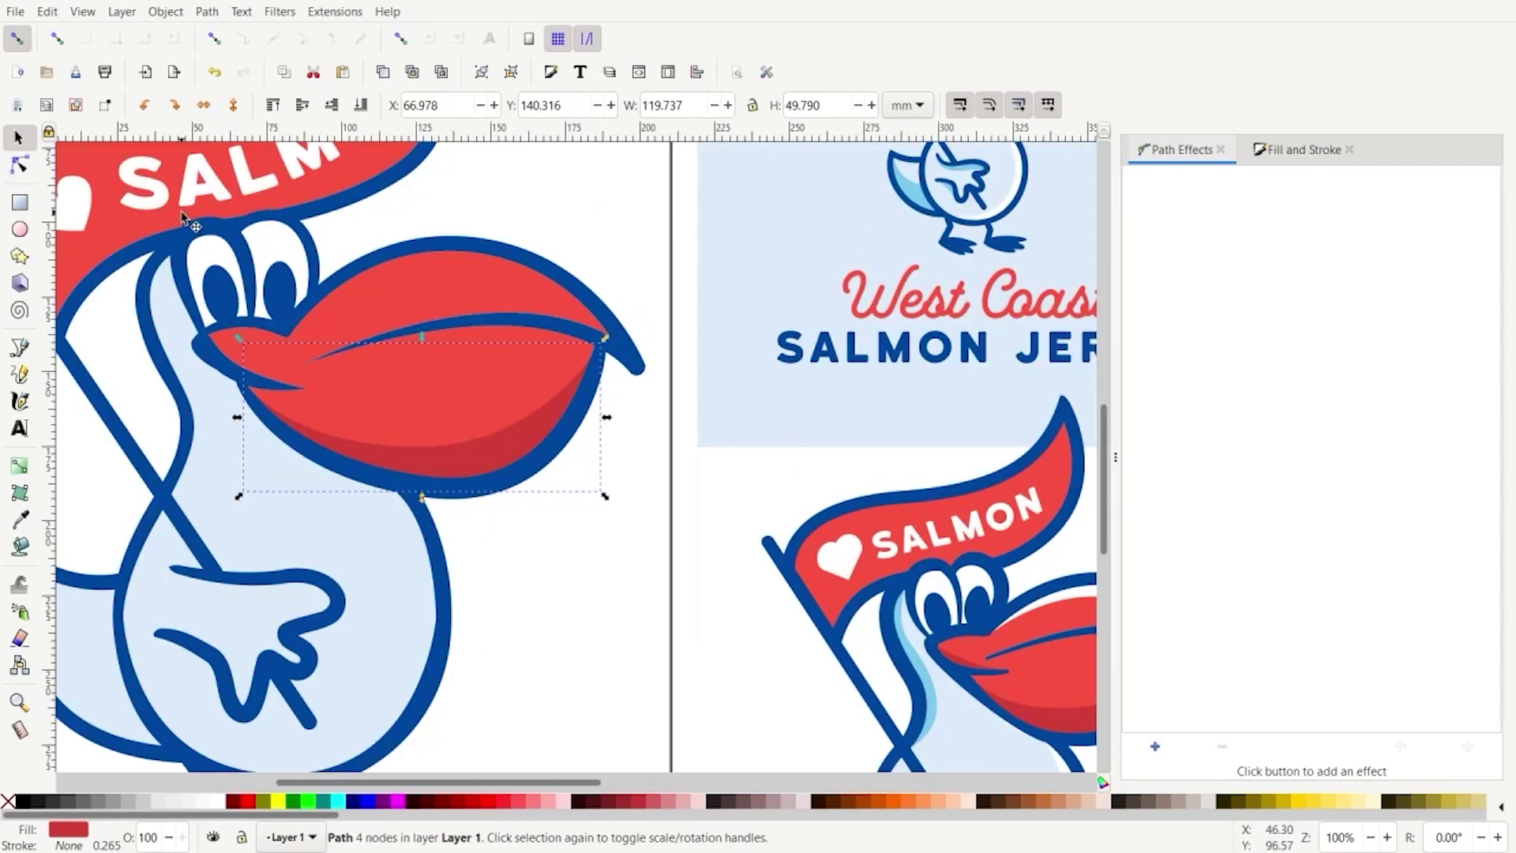
Draw a closed three-node crescent path along the top of the red beak
left_click(21, 349)
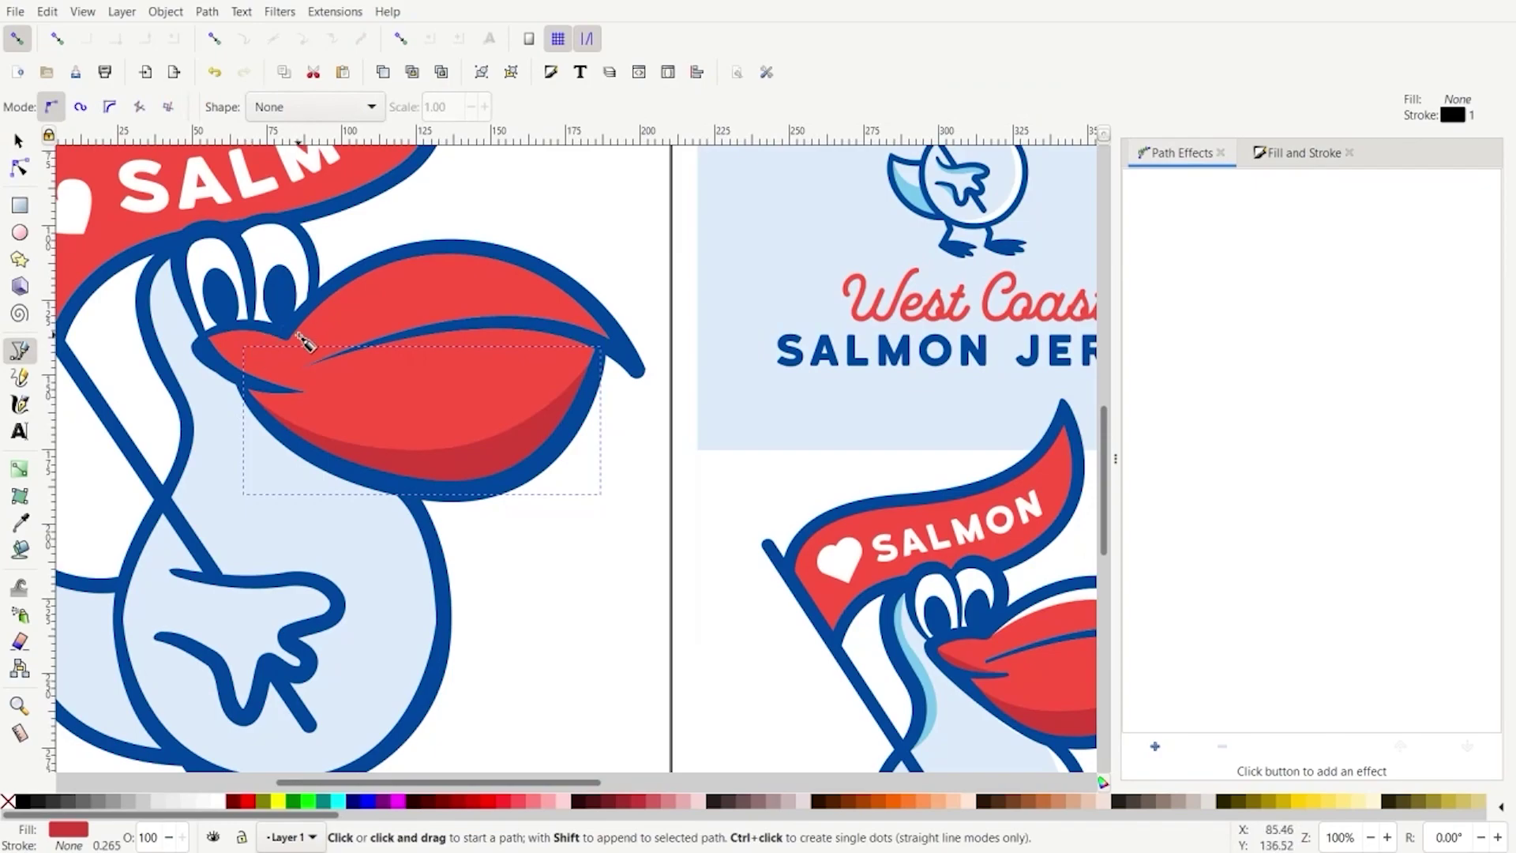
left_click(288, 339)
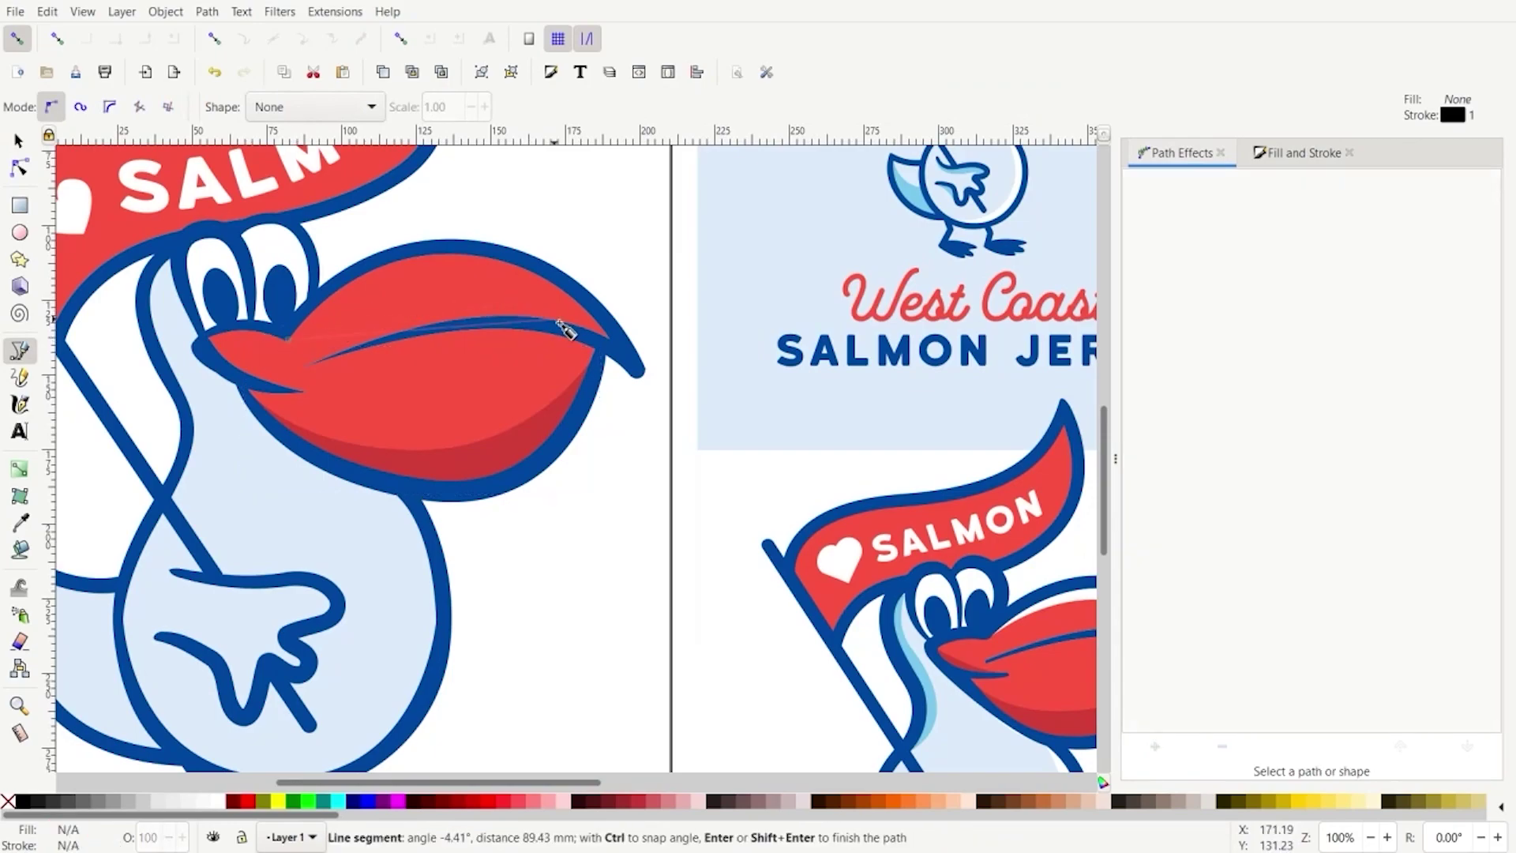
left_click_drag(626, 353, 769, 490)
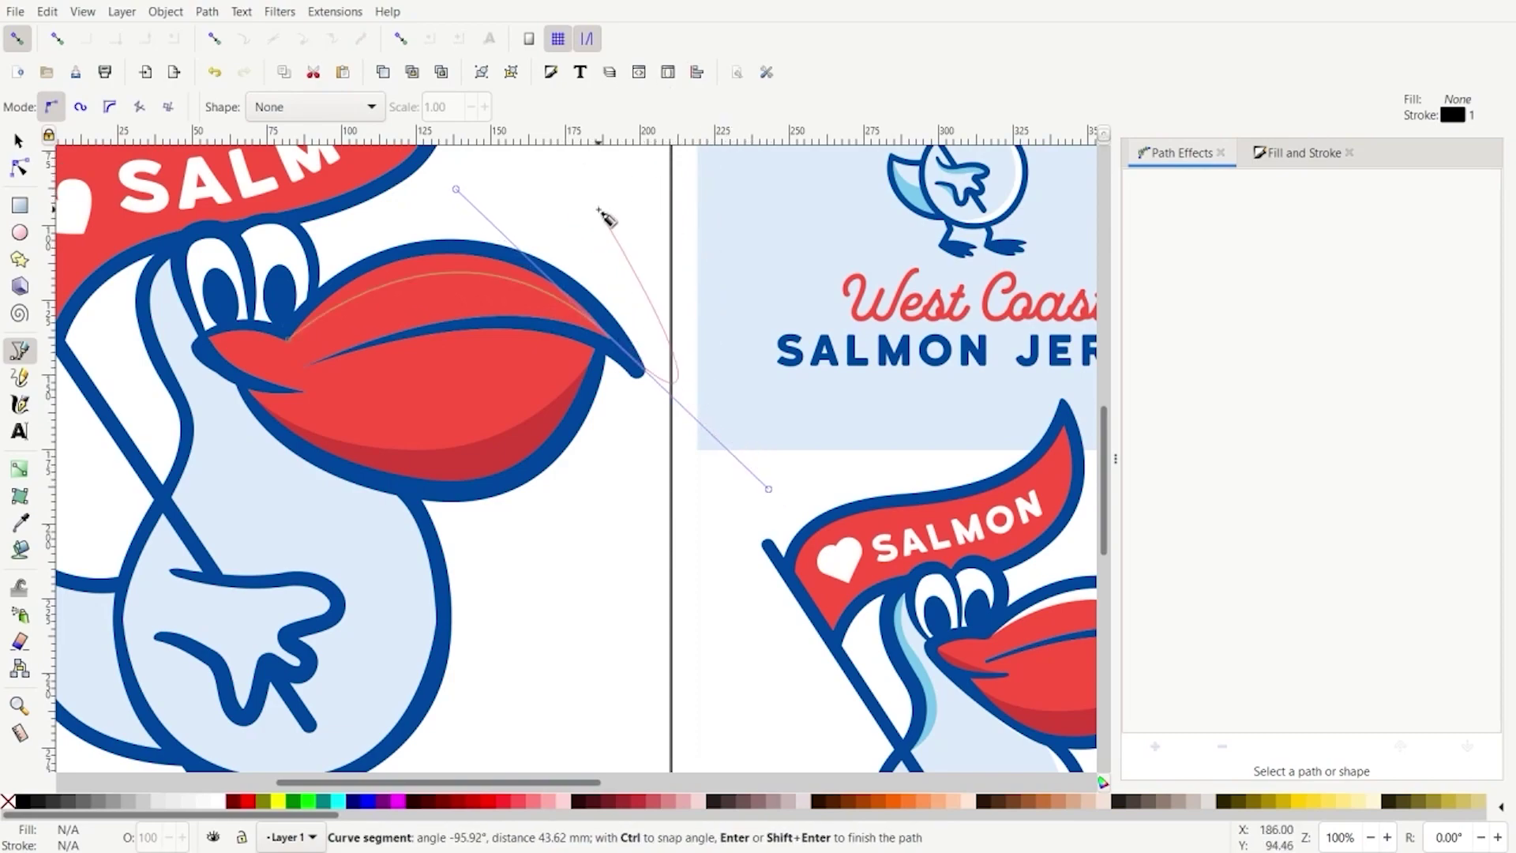
key("shift+l")
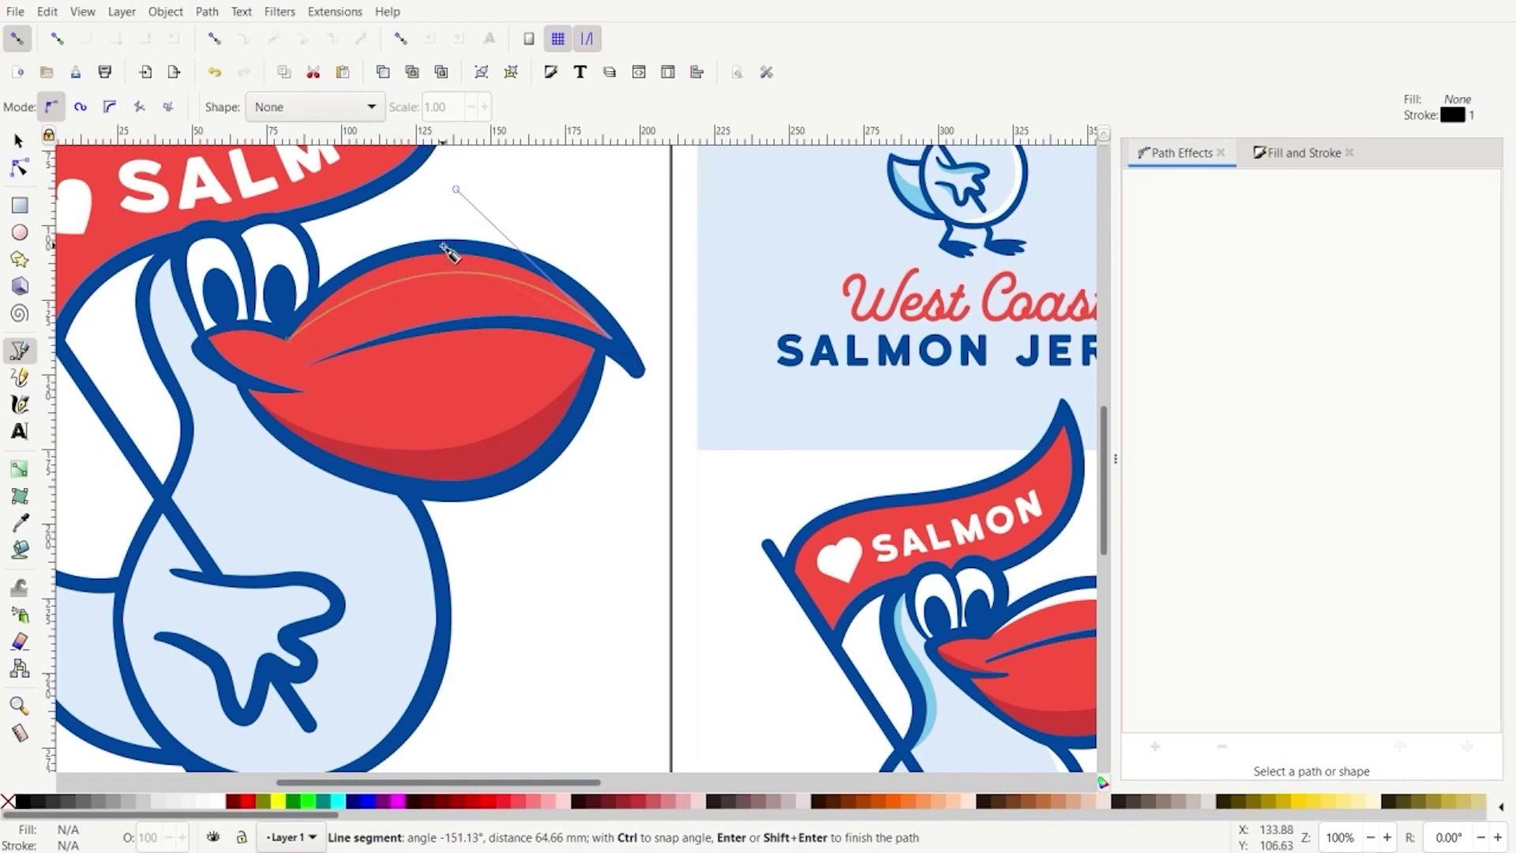
left_click_drag(443, 246, 312, 248)
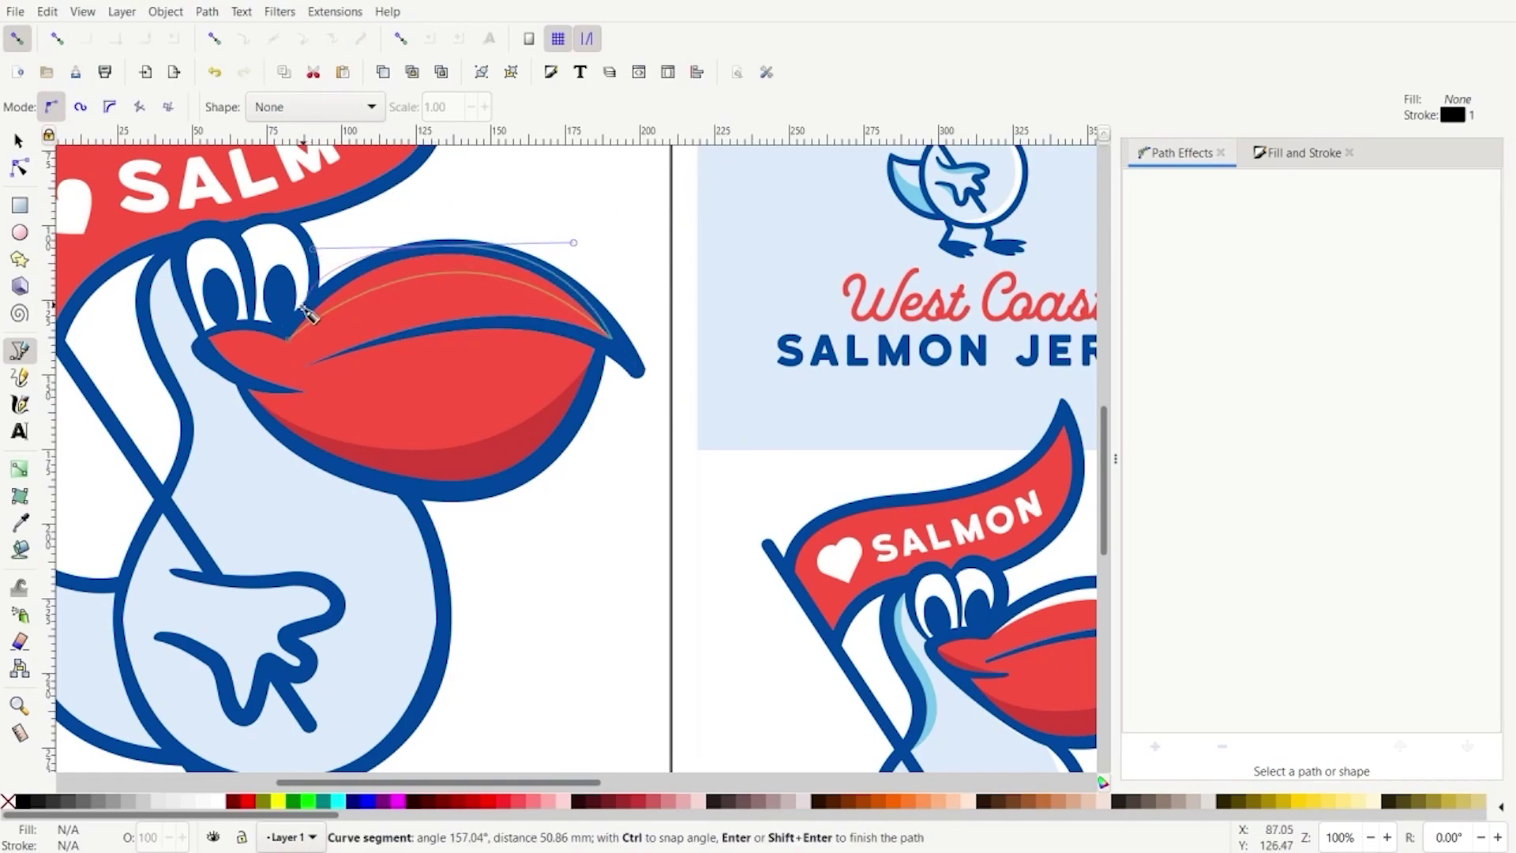
left_click(287, 339)
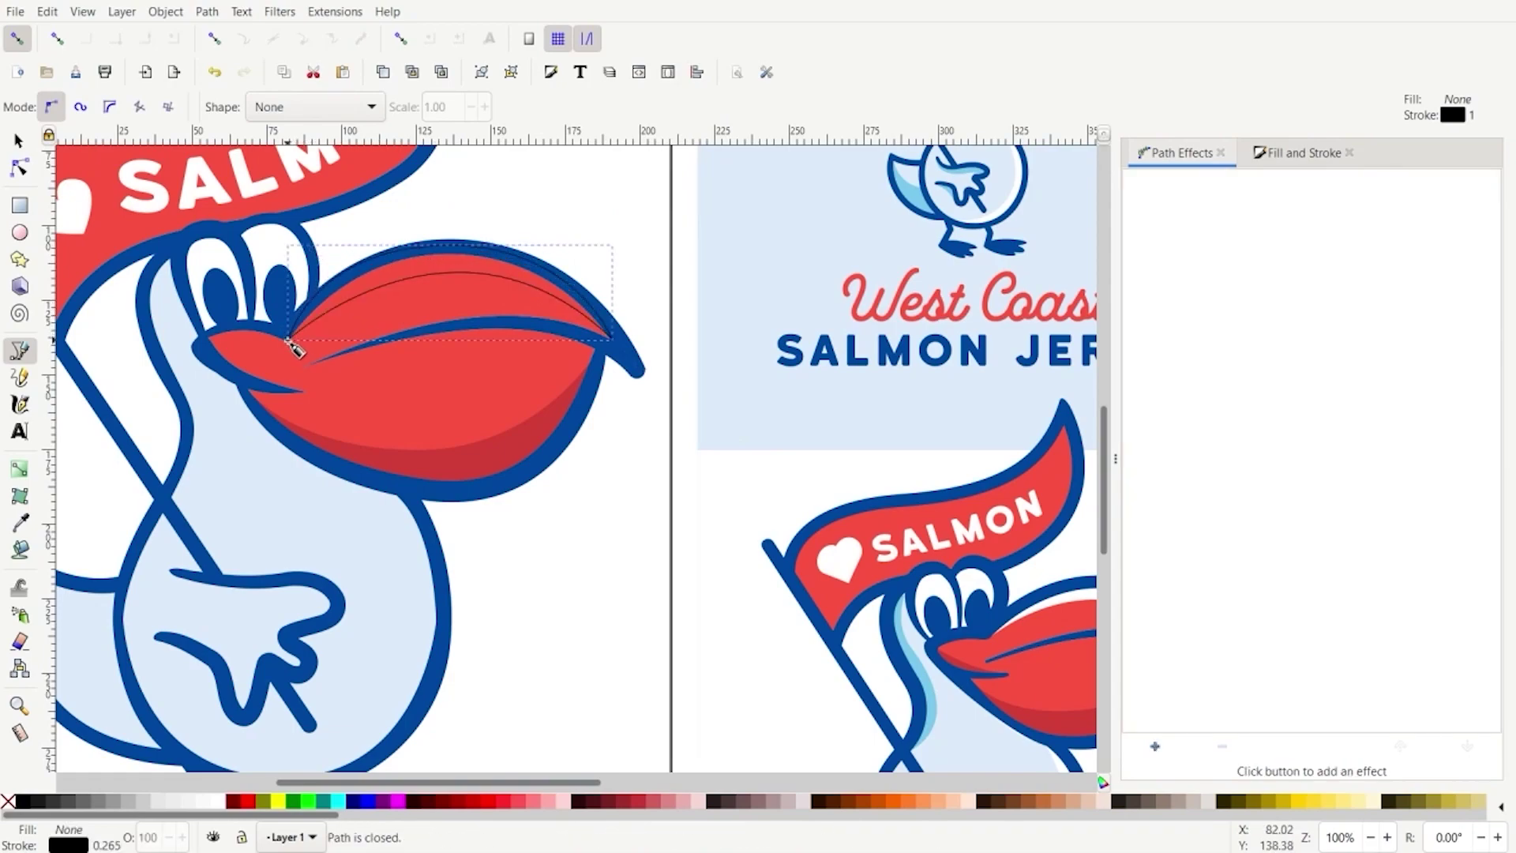
Fill the crescent white, remove its stroke, and lower it behind the red beak
left_click(223, 802)
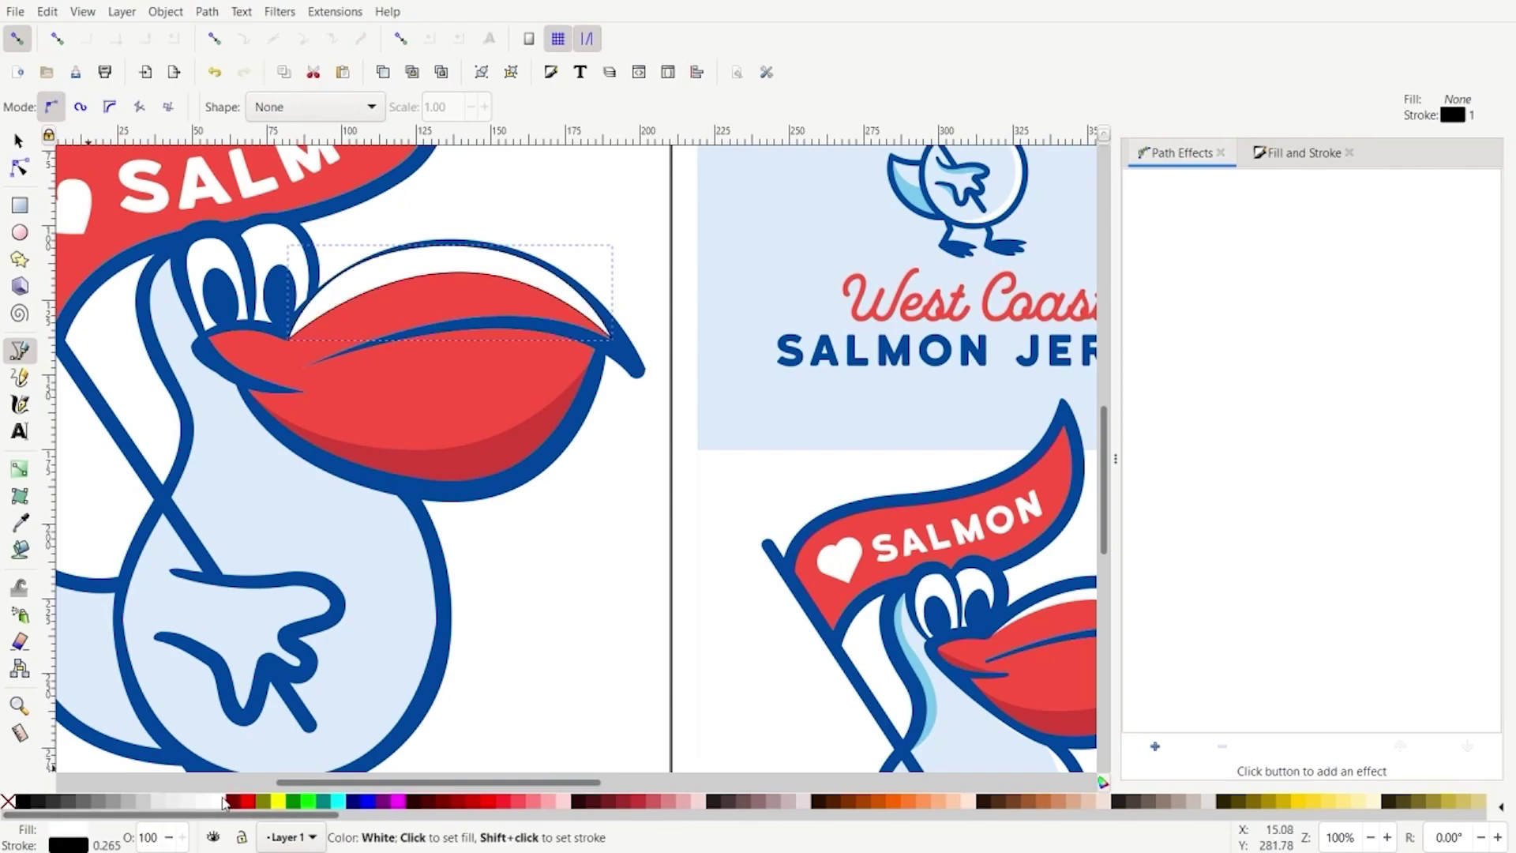
left_click(8, 803, "shift")
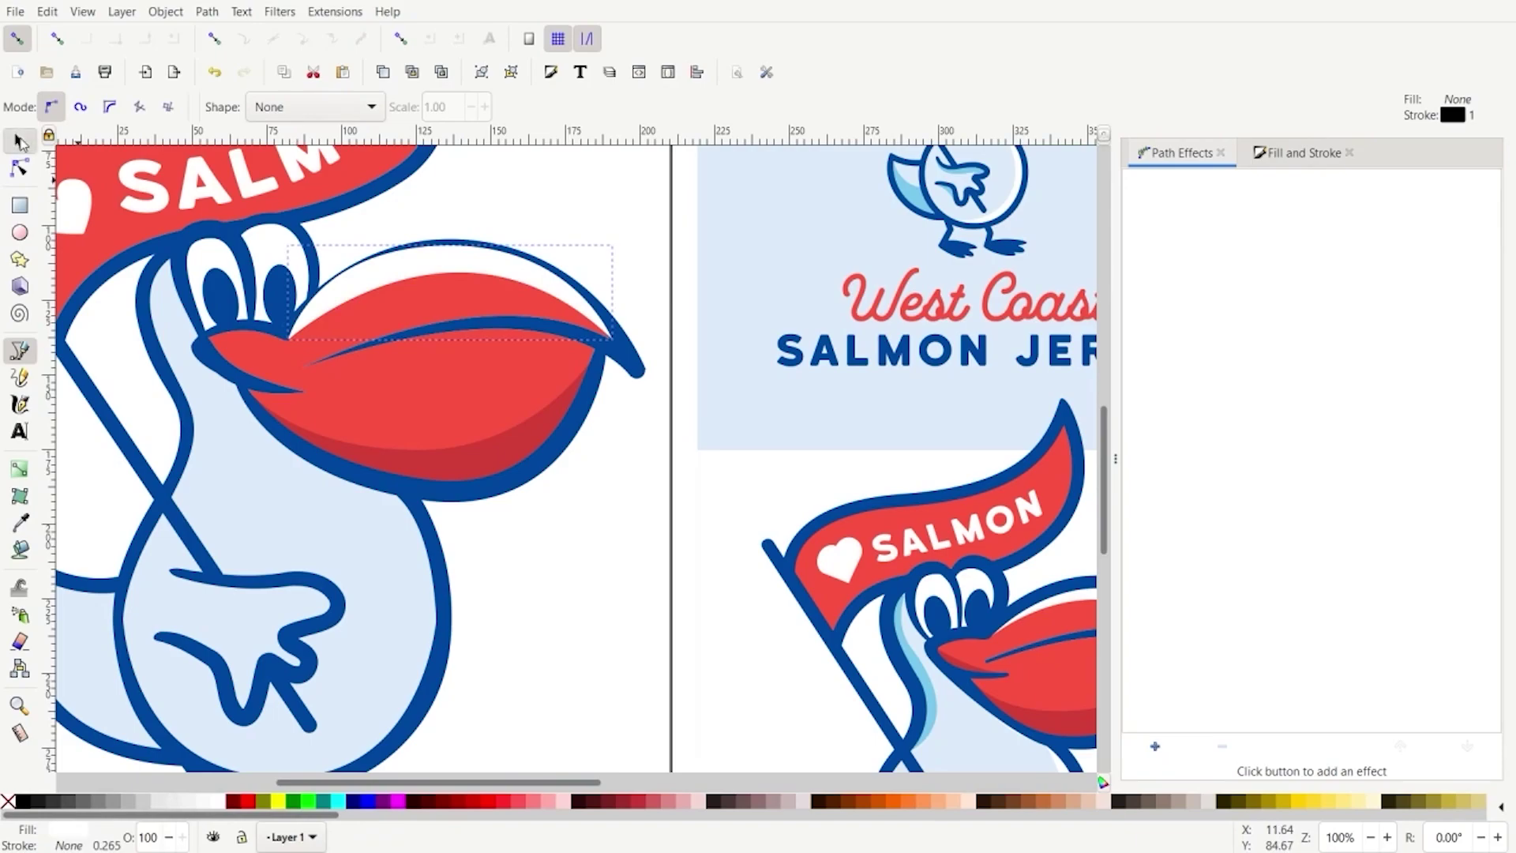
left_click(20, 139)
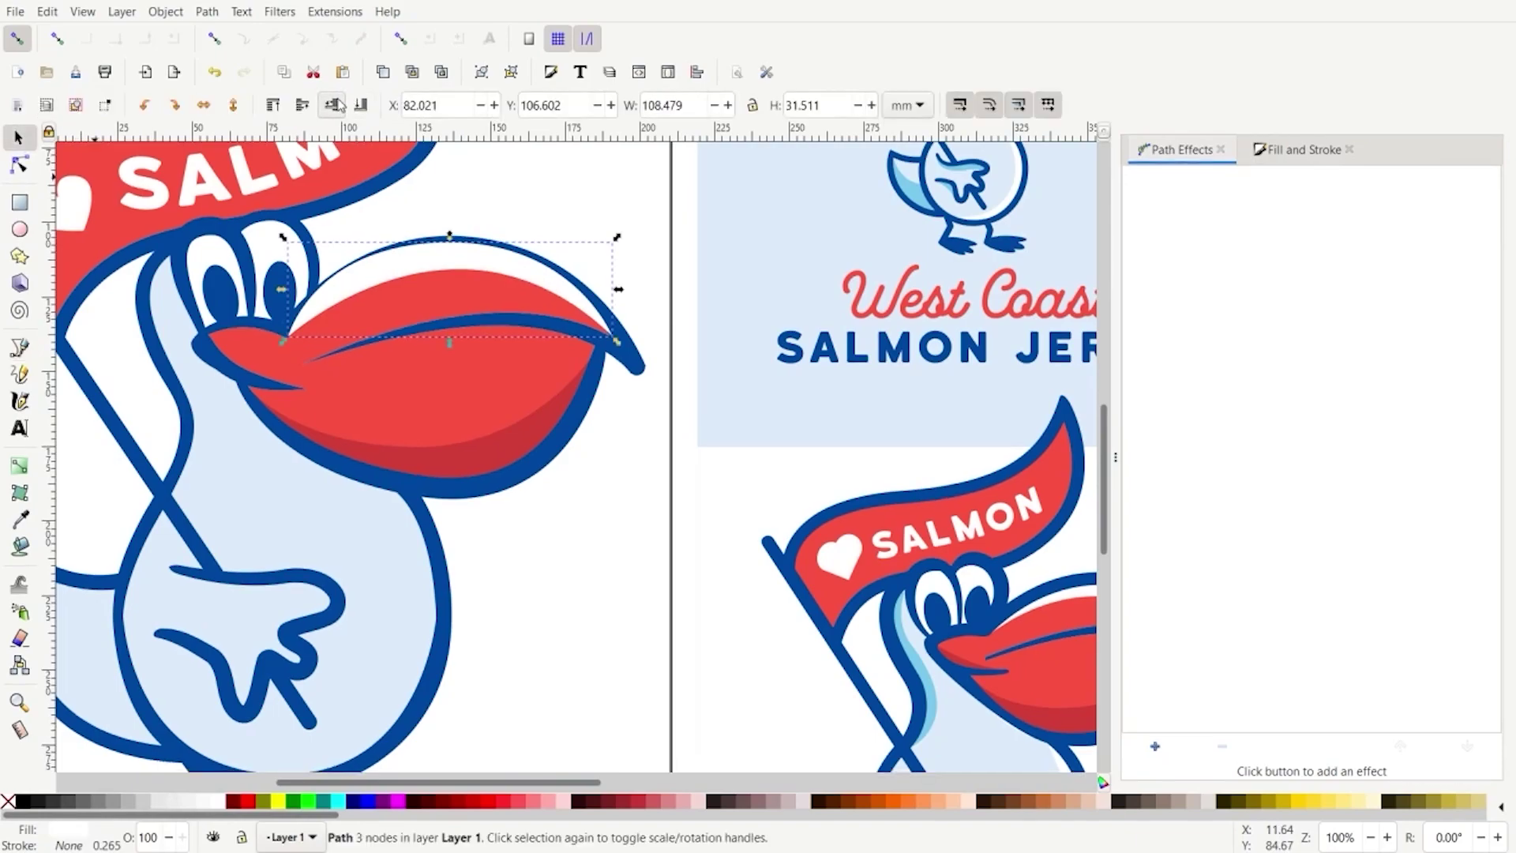
left_click(335, 105)
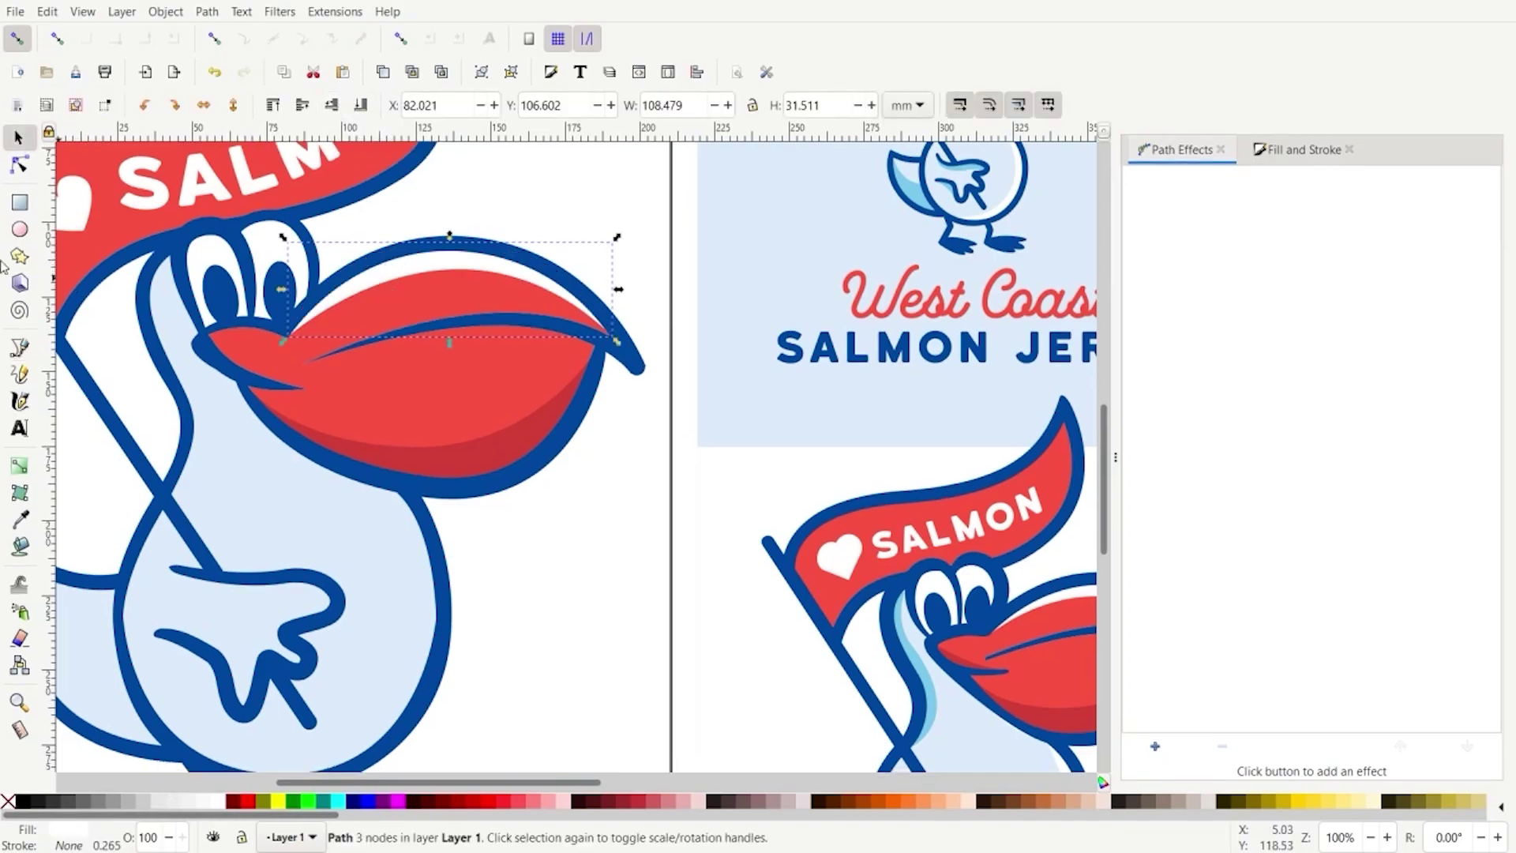
Reshape the crescent's upper curve to follow the beak outline
left_click(18, 165)
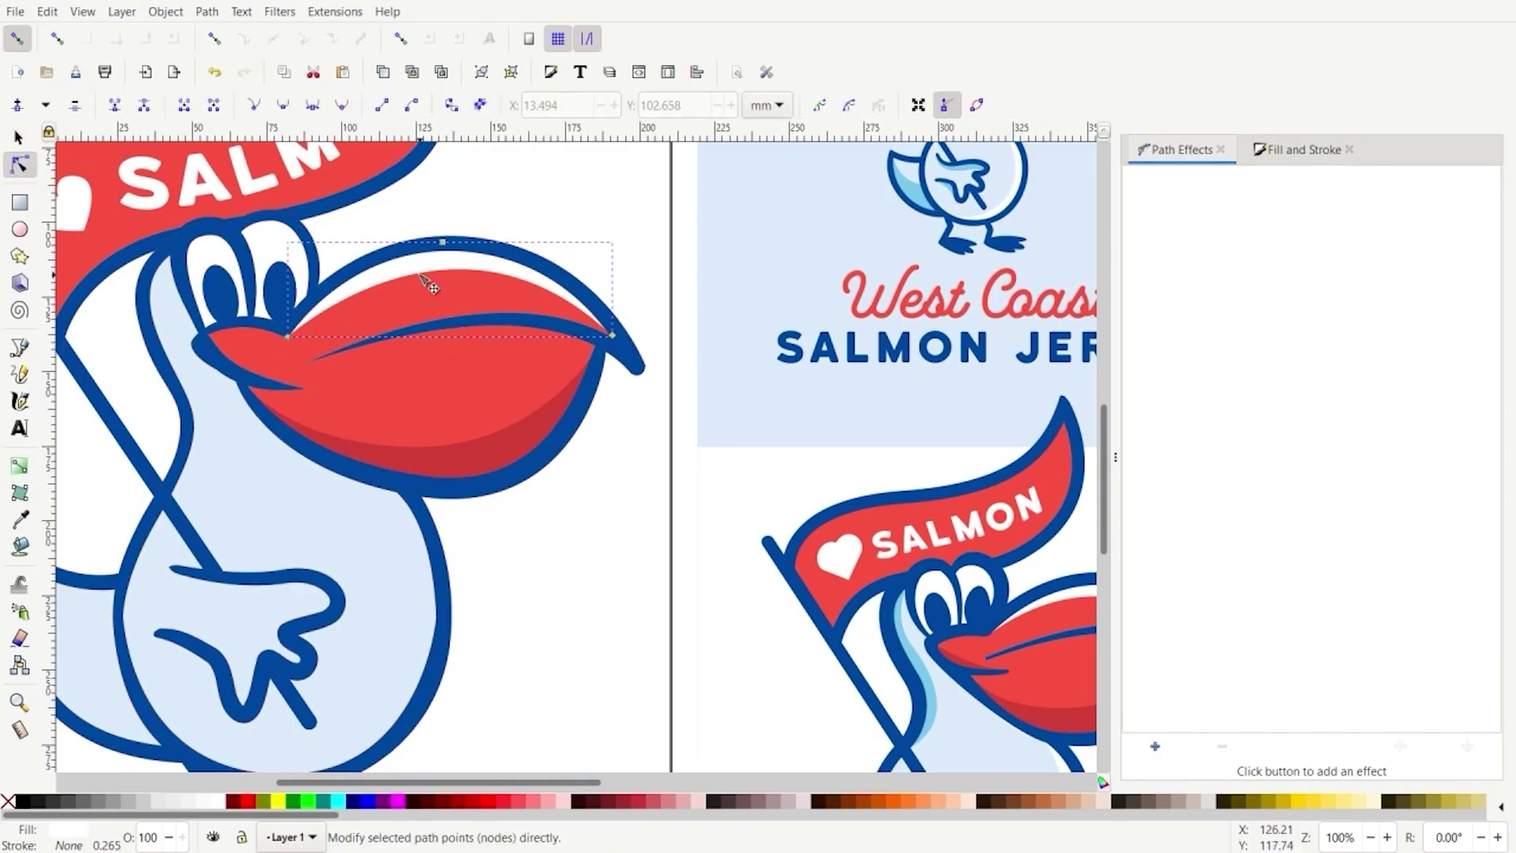
left_click(290, 337)
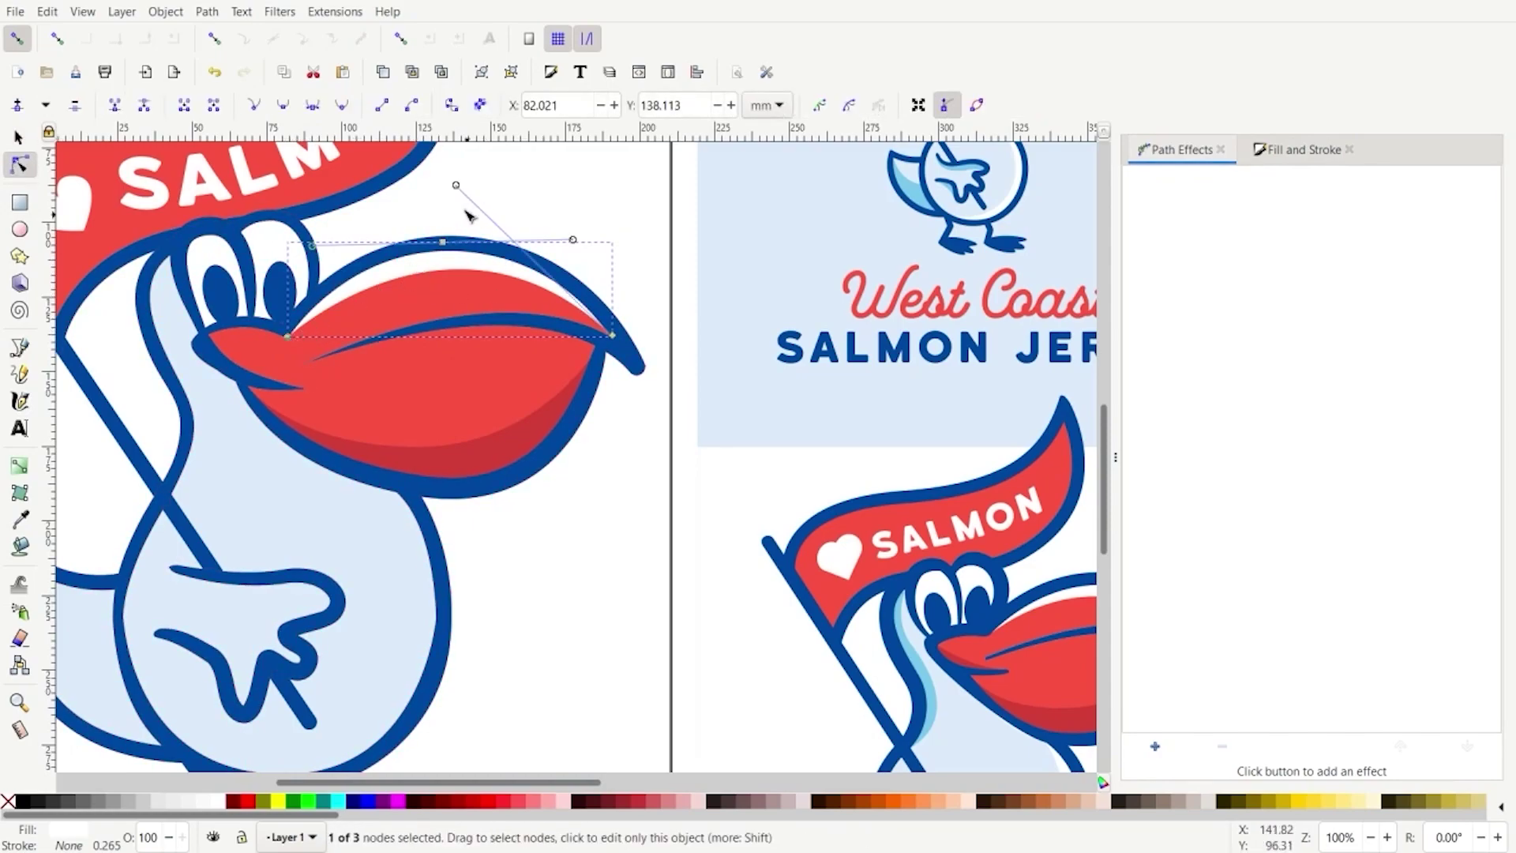
mouse_move(456, 185)
left_mouse_down()
mouse_move(429, 181)
mouse_move(440, 176)
left_mouse_up()
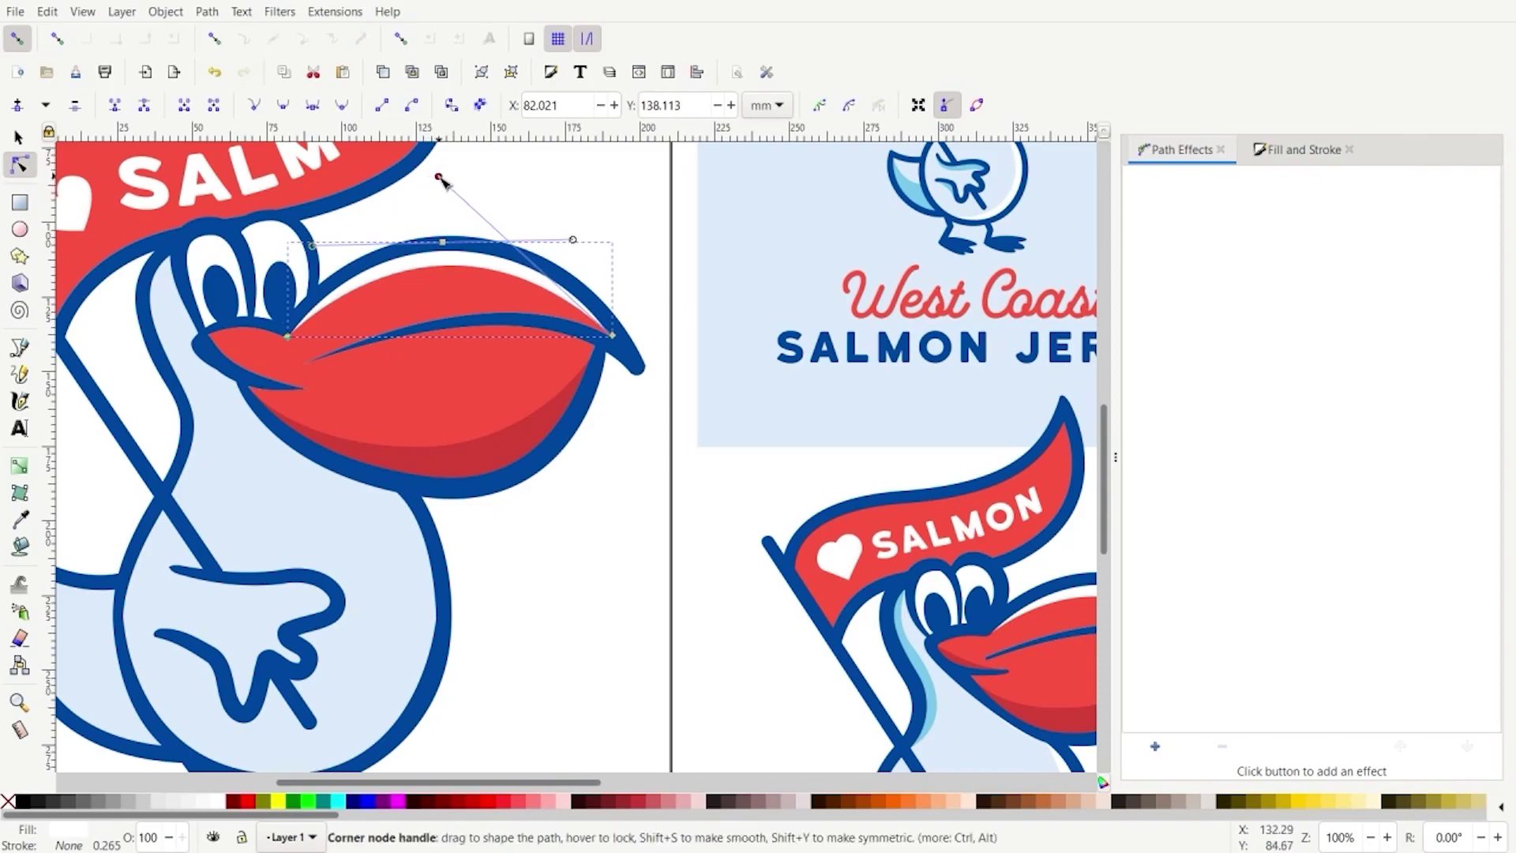
scroll(406, 406, "down", 2)
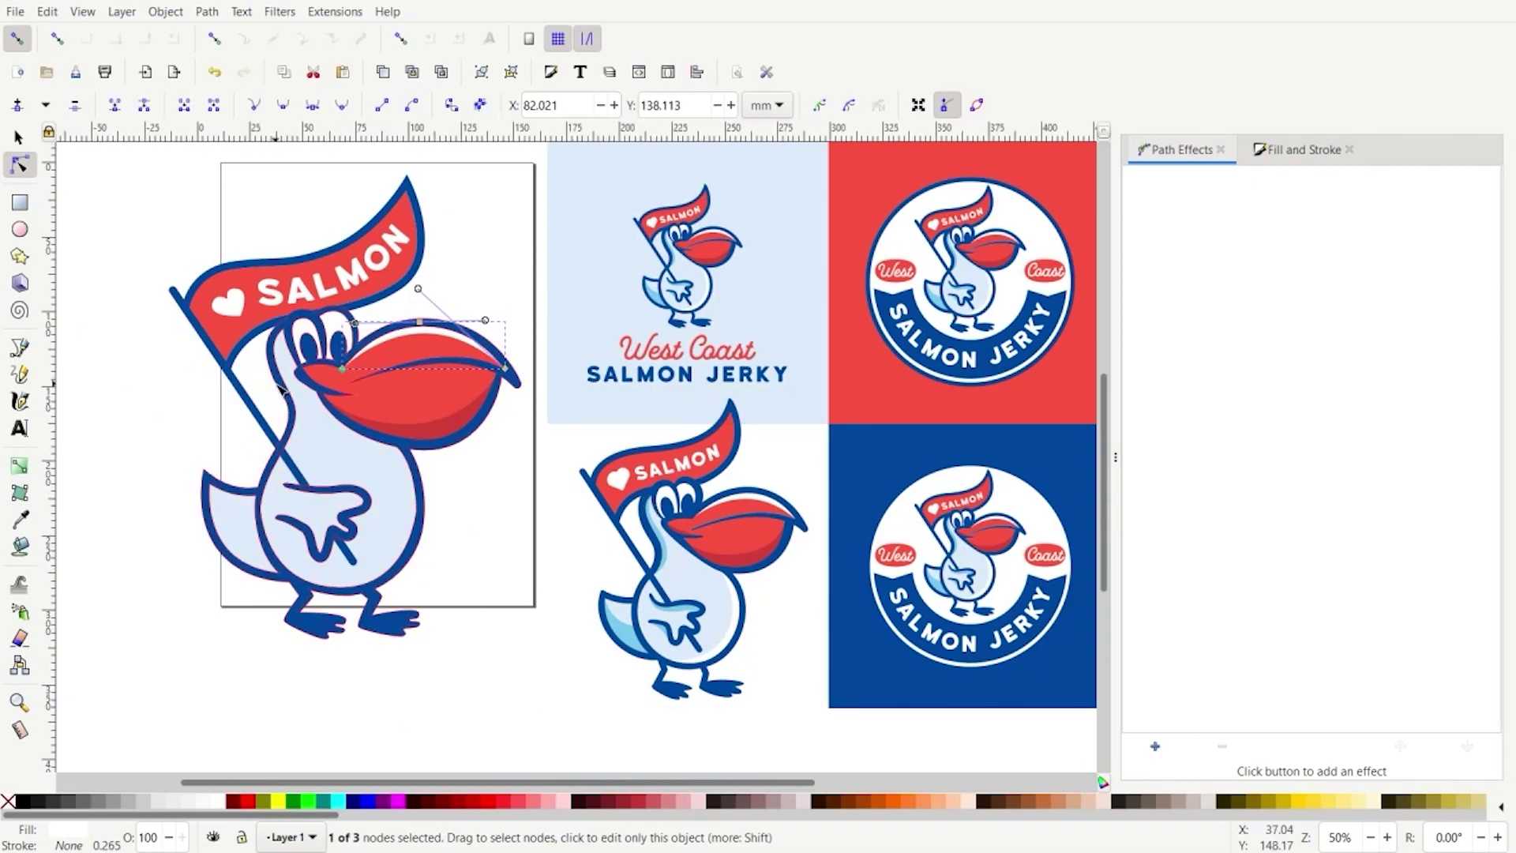
scroll(279, 383, "up", 2)
Draw a closed four-node shading path down the back of the pelican's neck
left_click(19, 350)
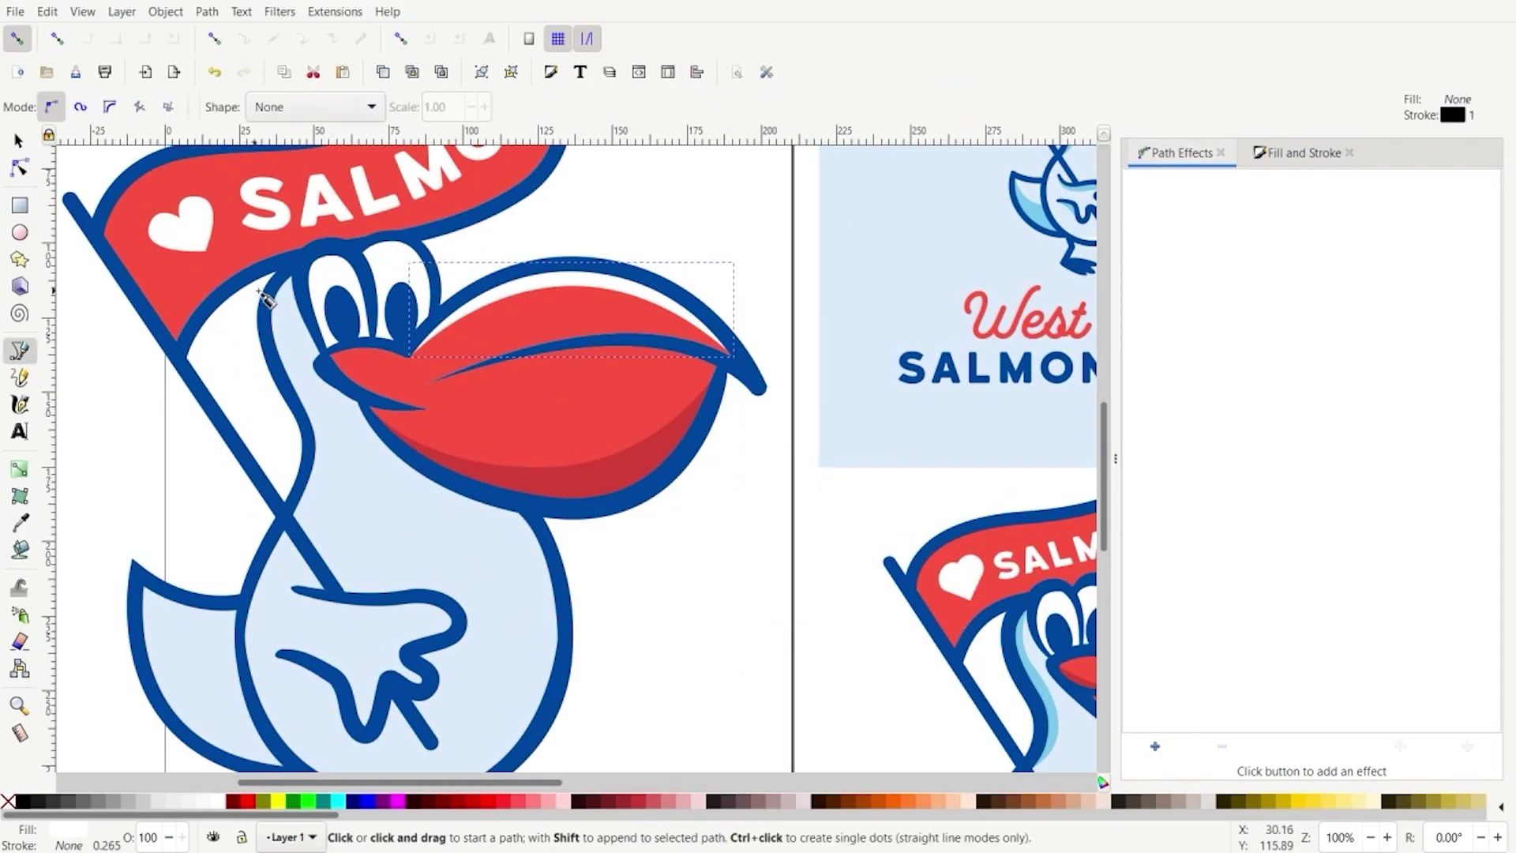
left_click(294, 276)
left_click_drag(290, 352, 308, 389)
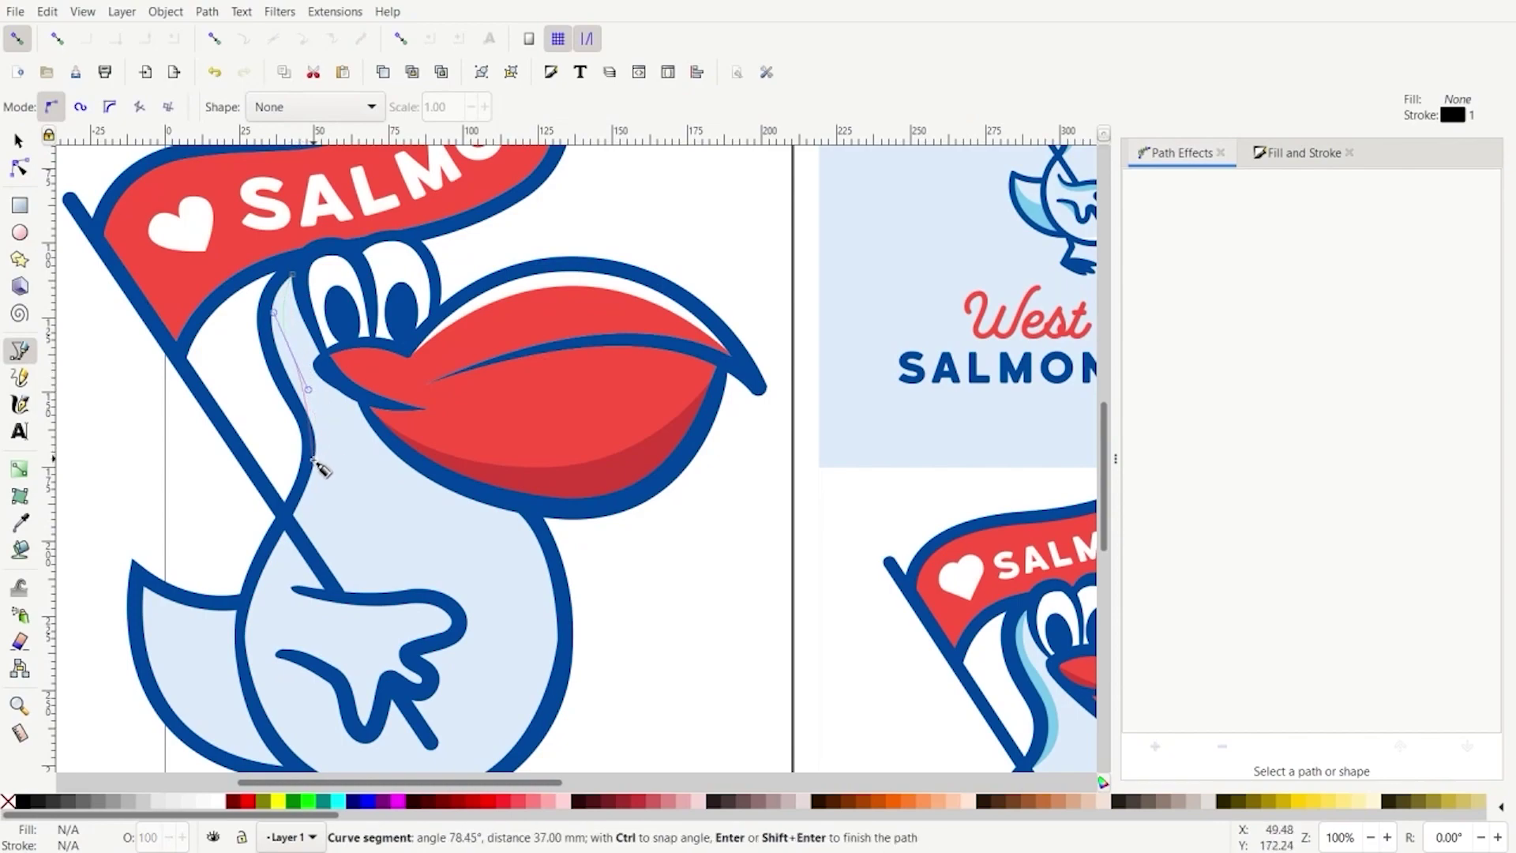
left_click_drag(300, 475, 332, 444)
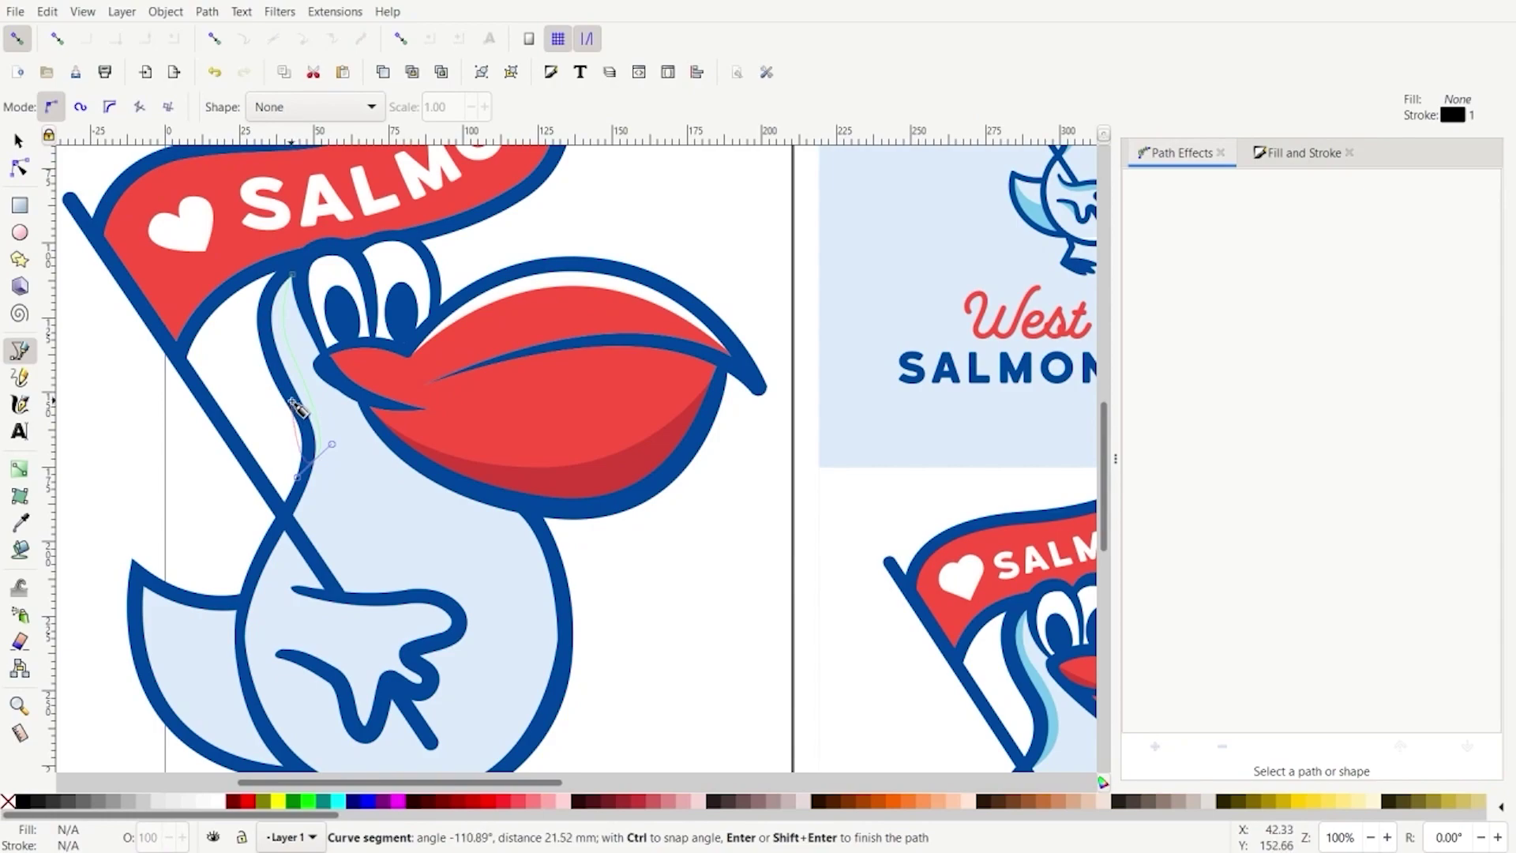
key("Return")
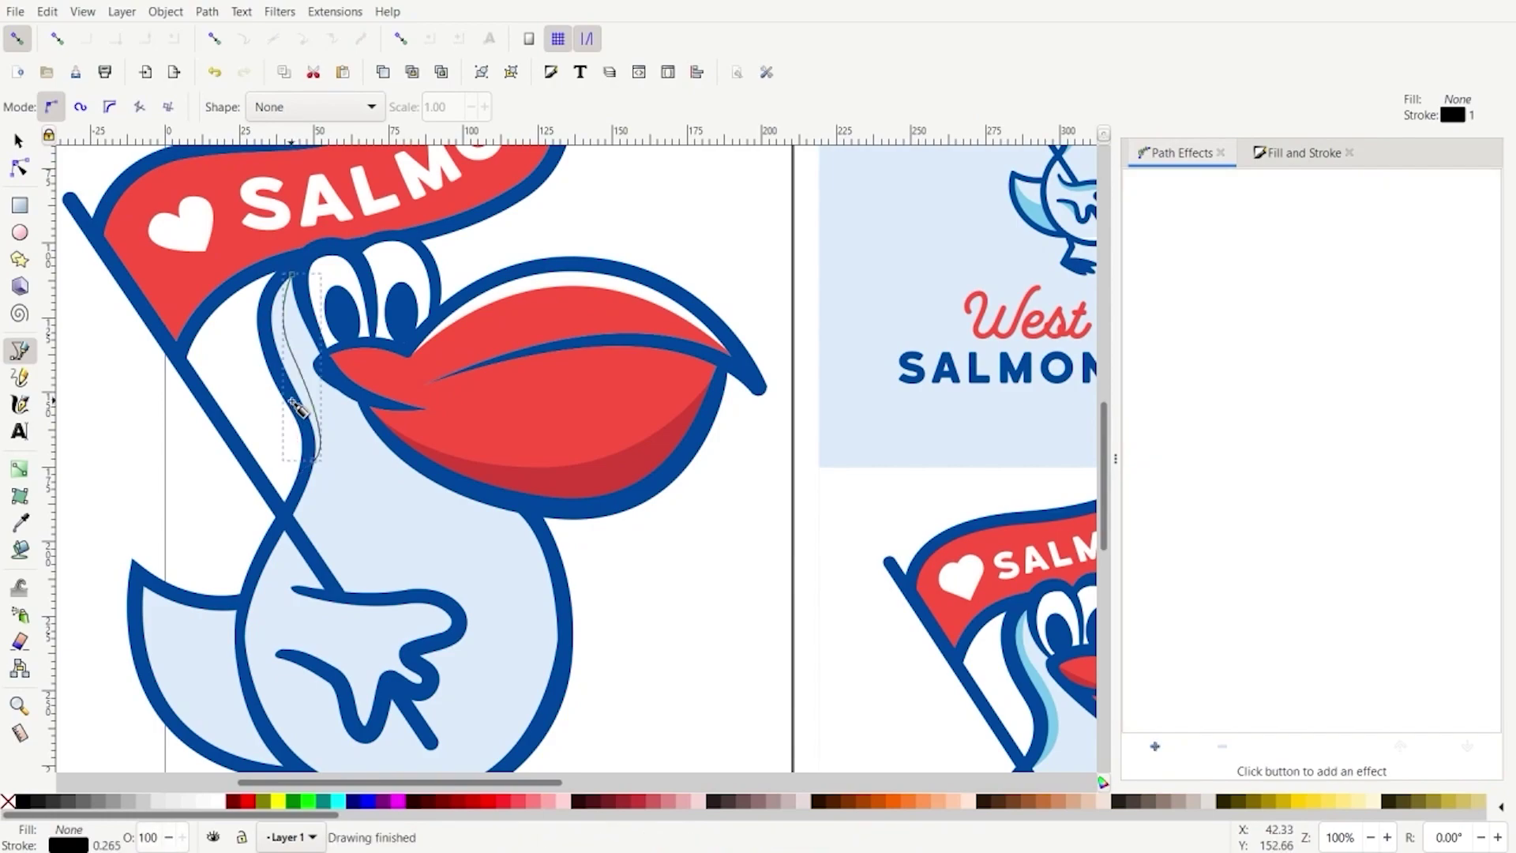
left_click(318, 458)
left_click_drag(282, 368, 269, 360)
left_click_drag(291, 275, 329, 289)
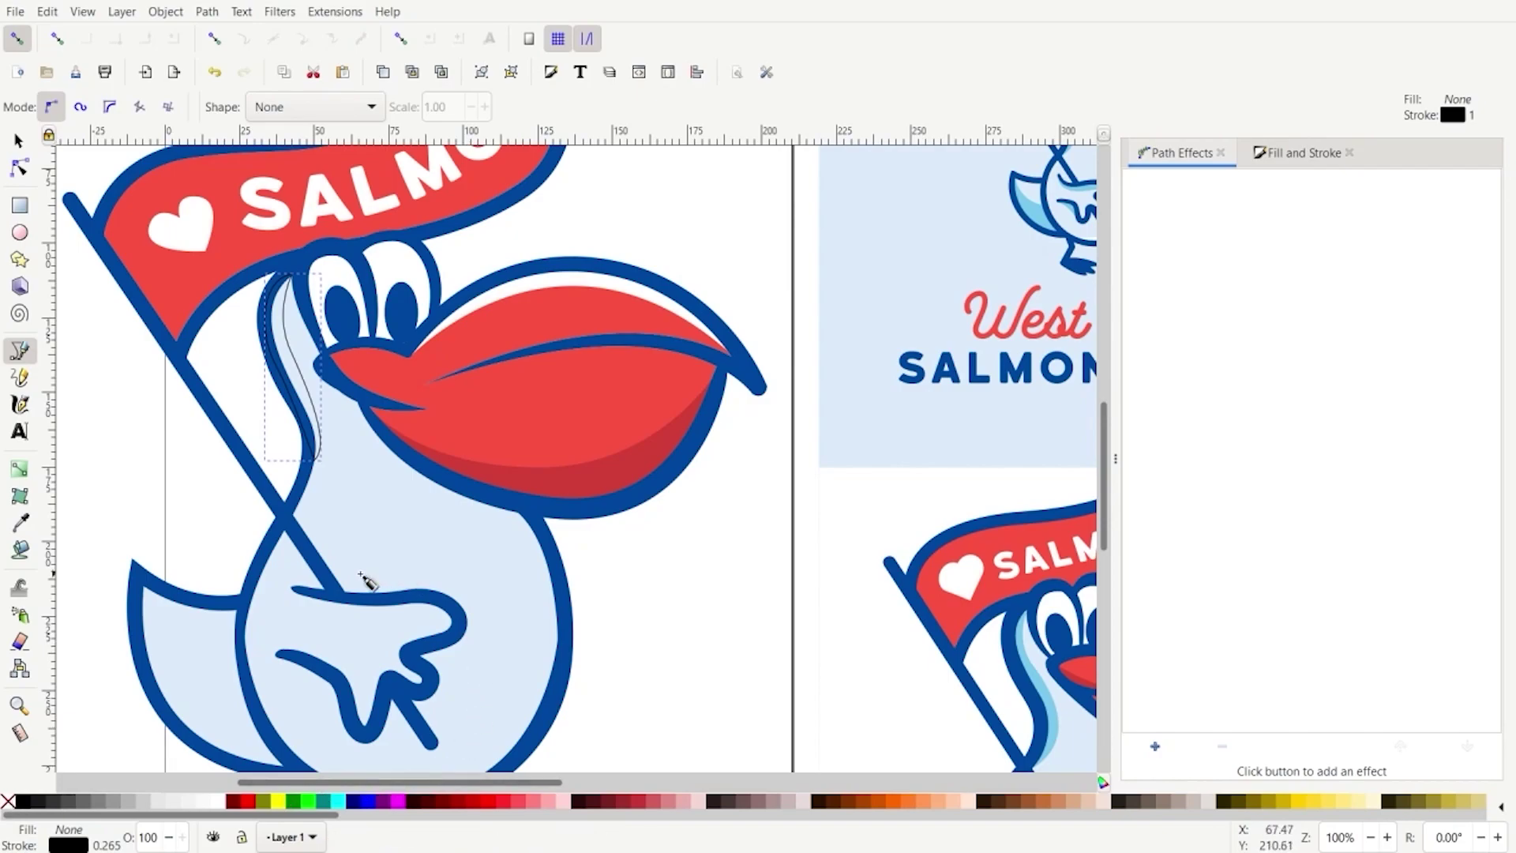
scroll(268, 543, "down", 4)
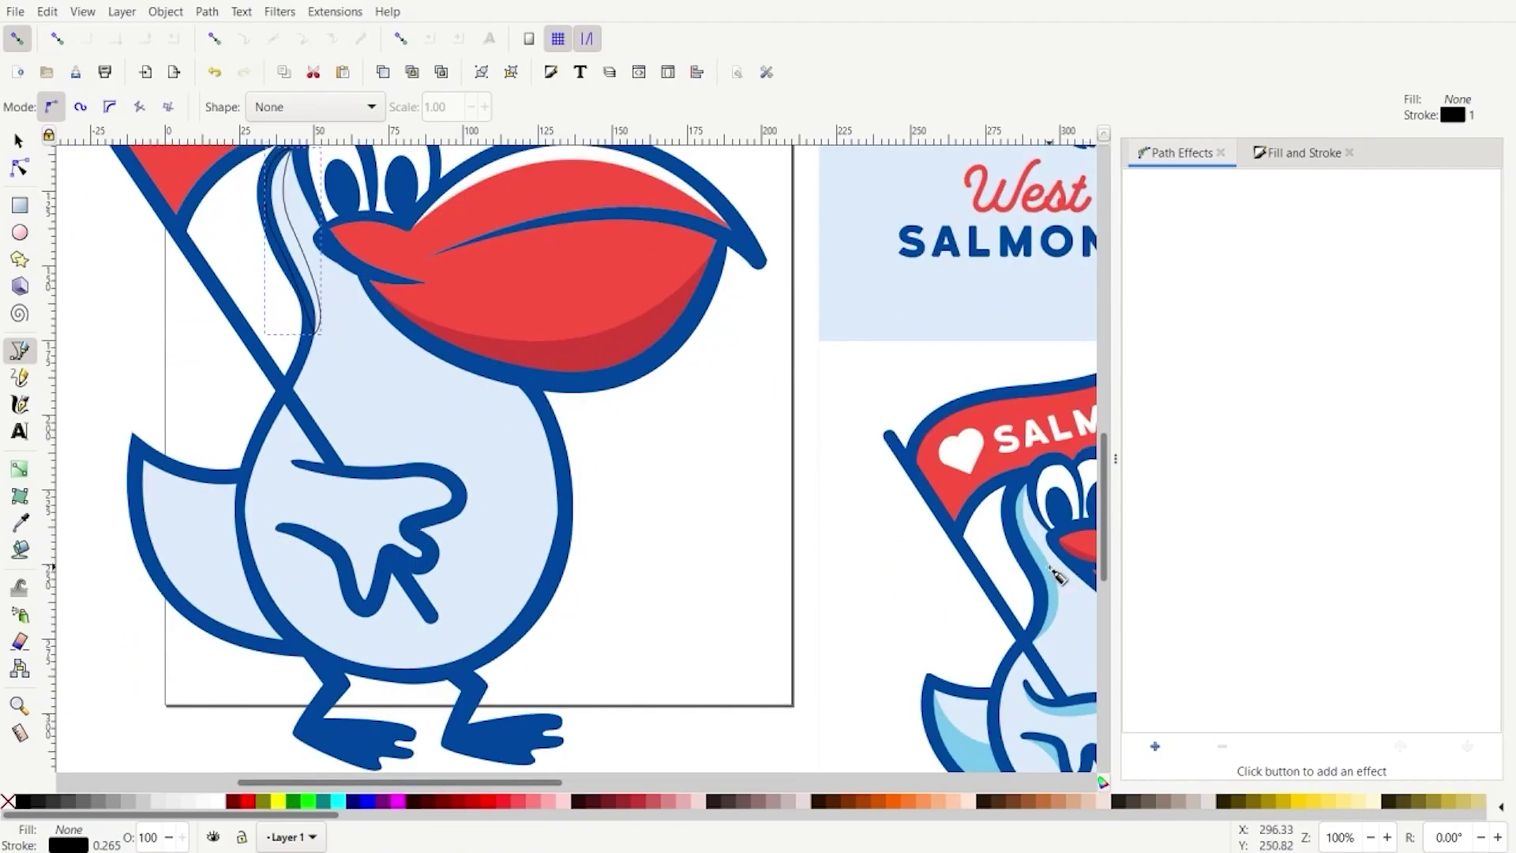
Fill the neck shape with the reference's light blue, remove its outline, and lower it two steps
key("d")
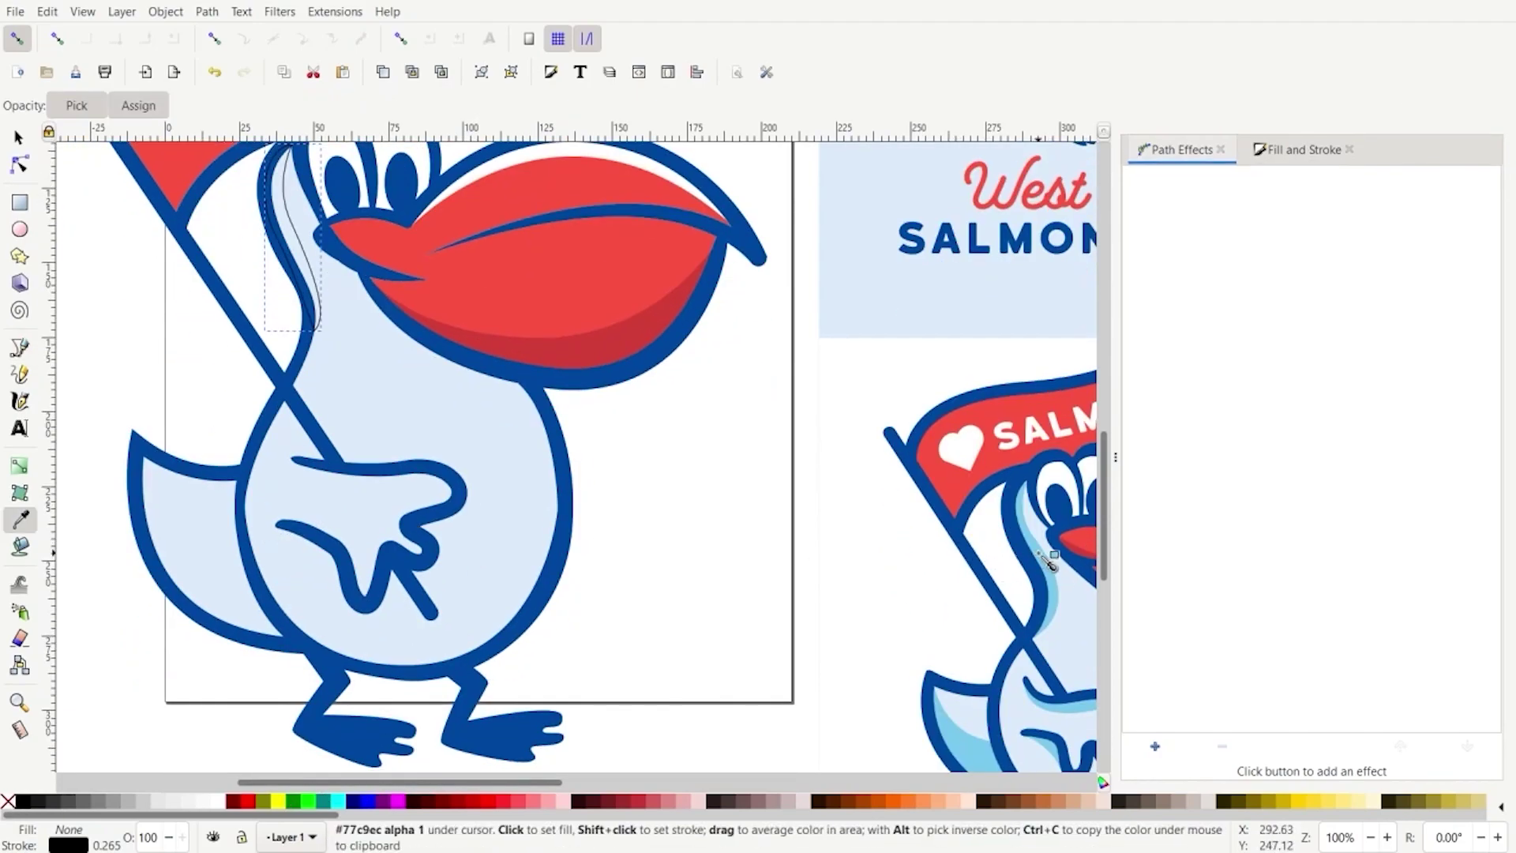
left_click(1049, 563)
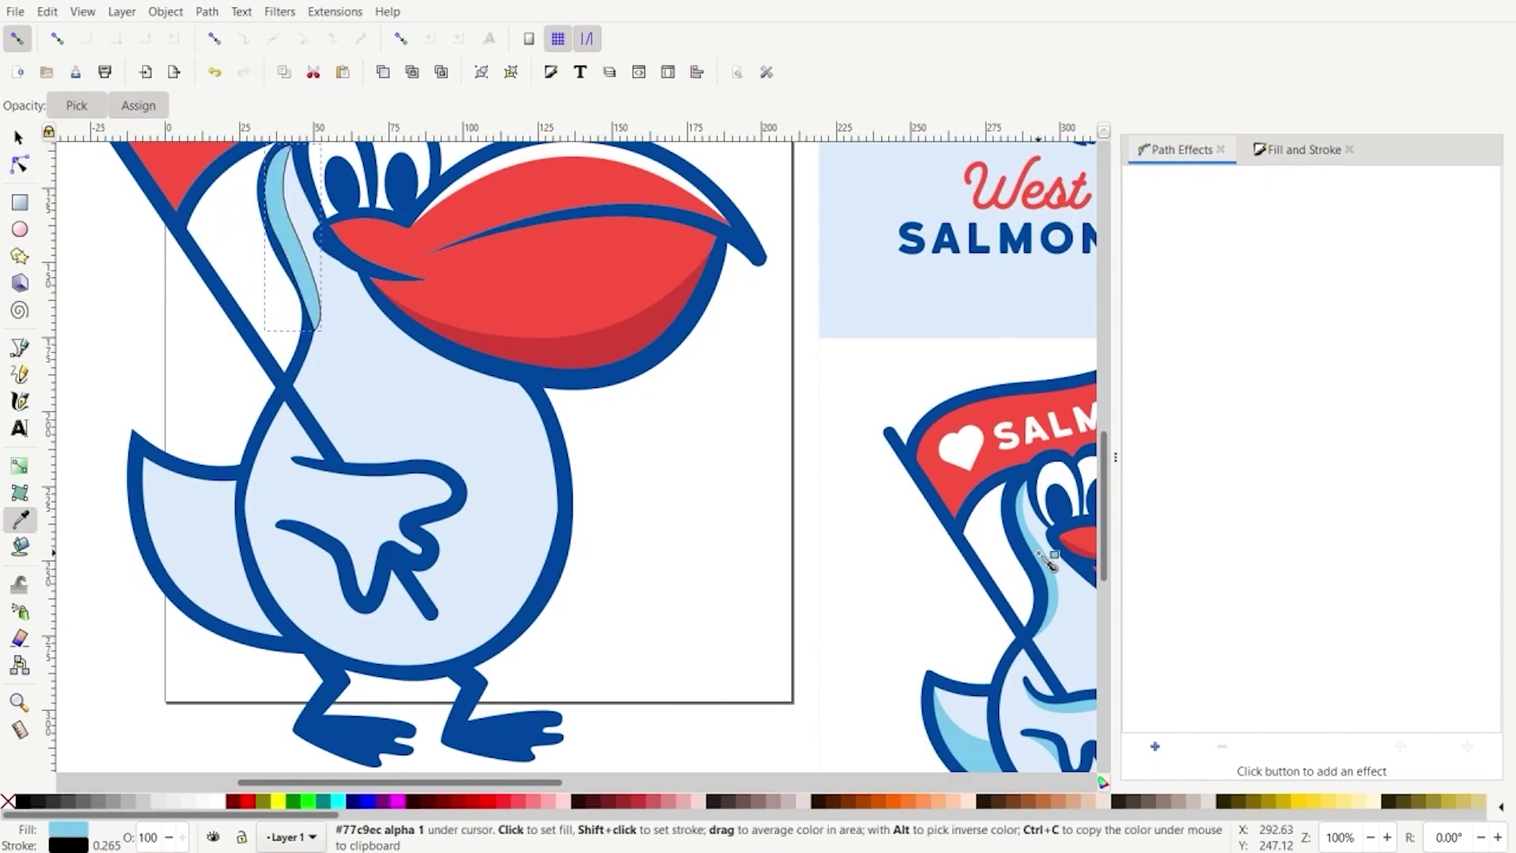
left_click(8, 802, "shift")
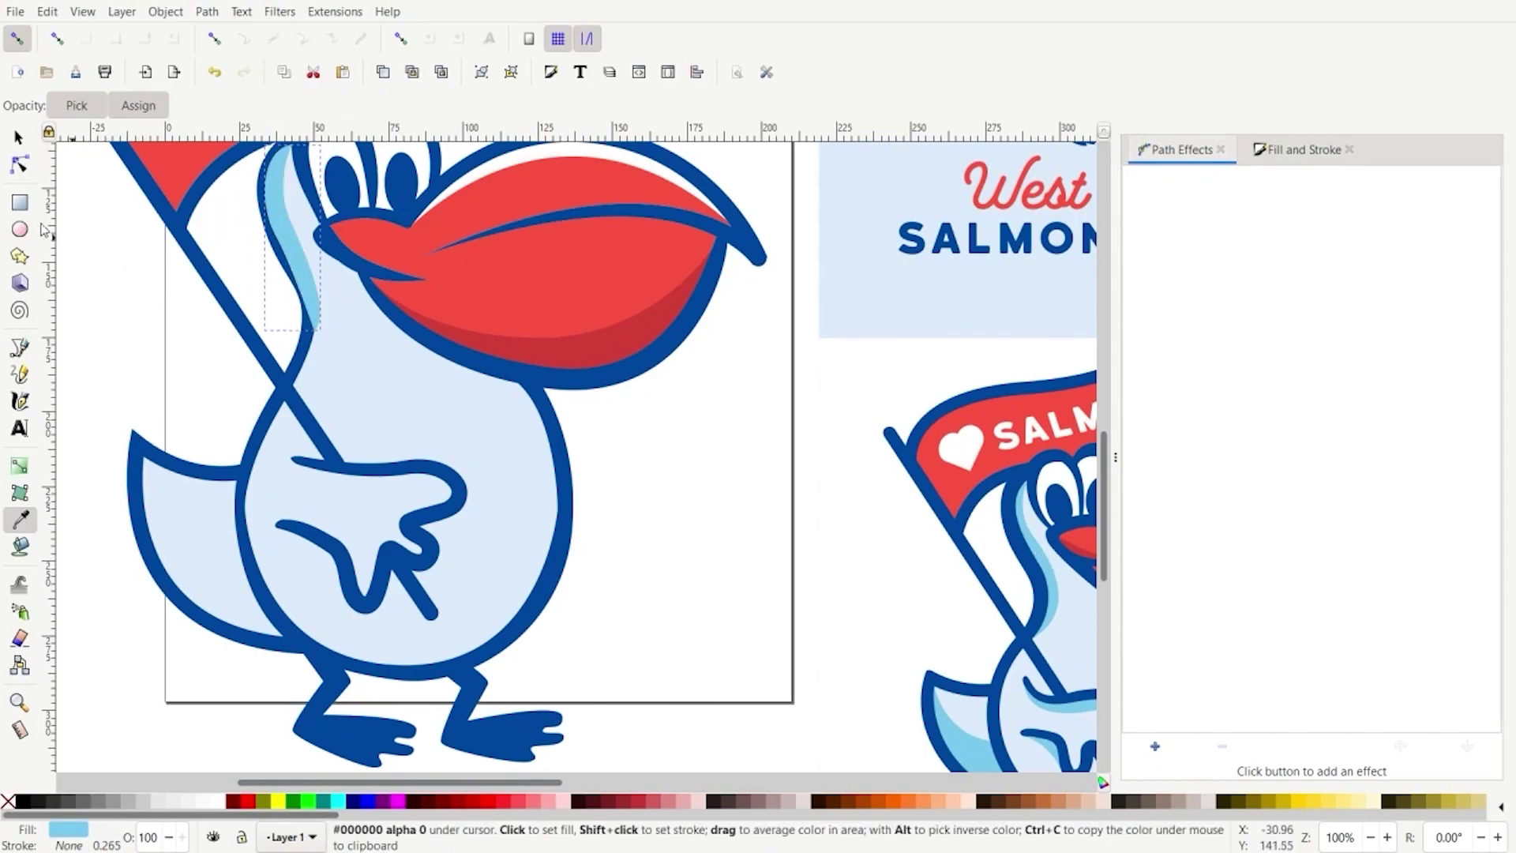
left_click(21, 142)
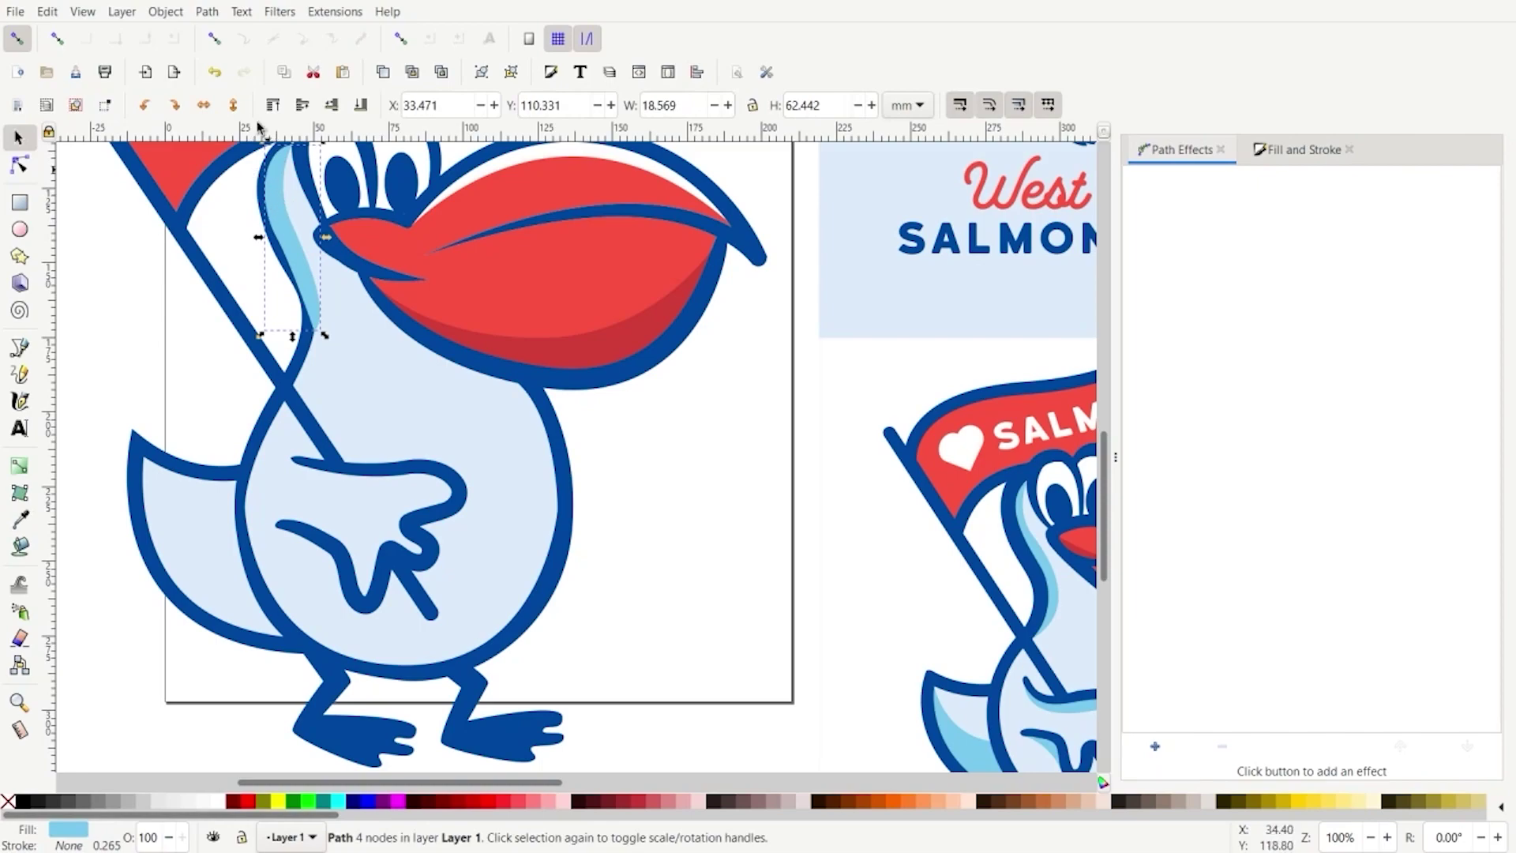
left_click(332, 106)
left_click(331, 106)
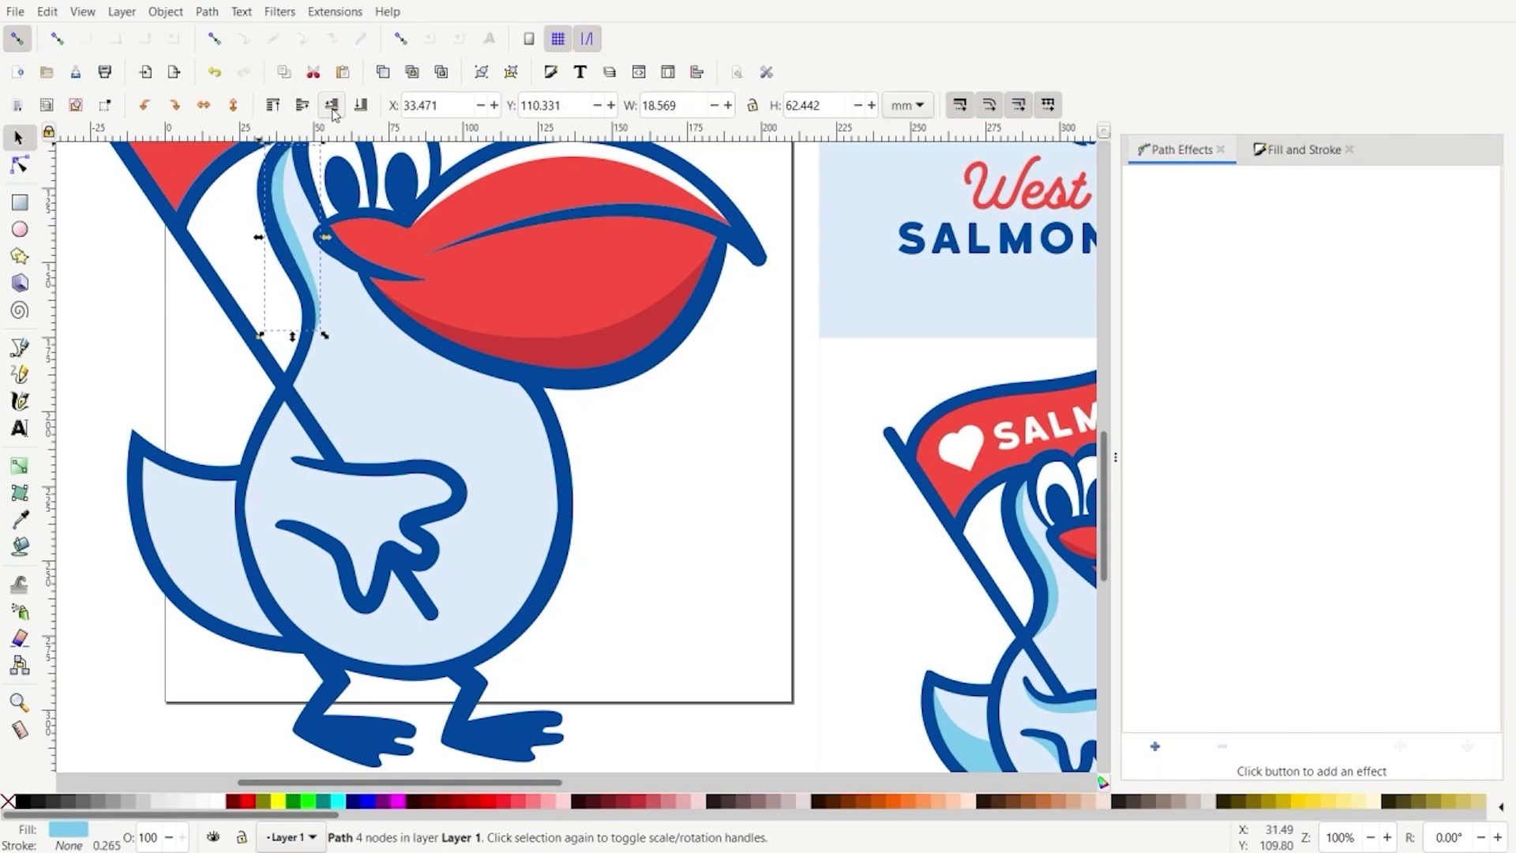
Adjust a node handle so the neck shadow's curve fits the neck
left_click(20, 164)
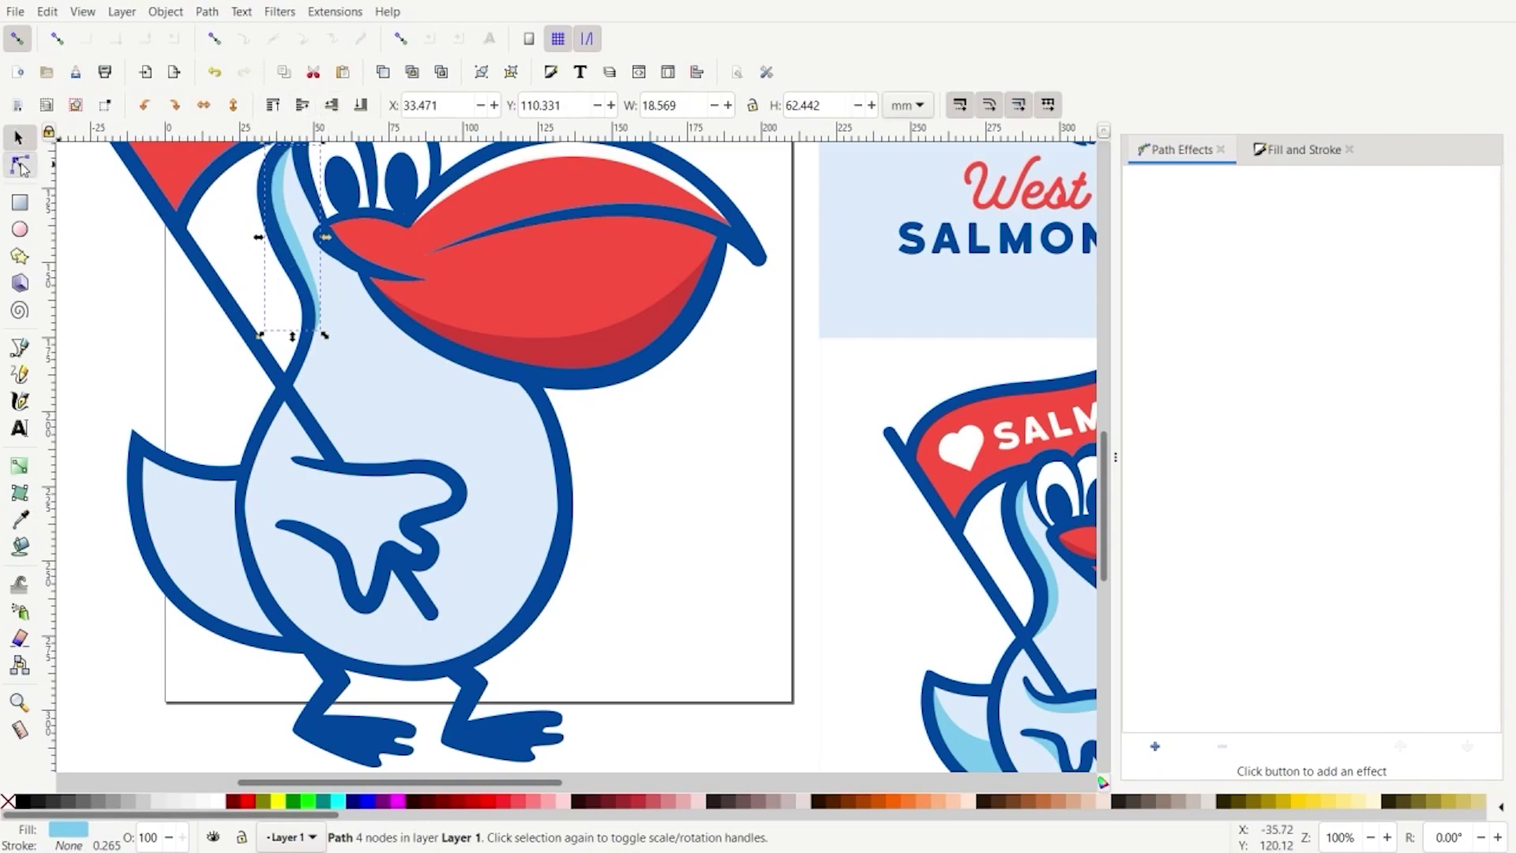
left_click(291, 223)
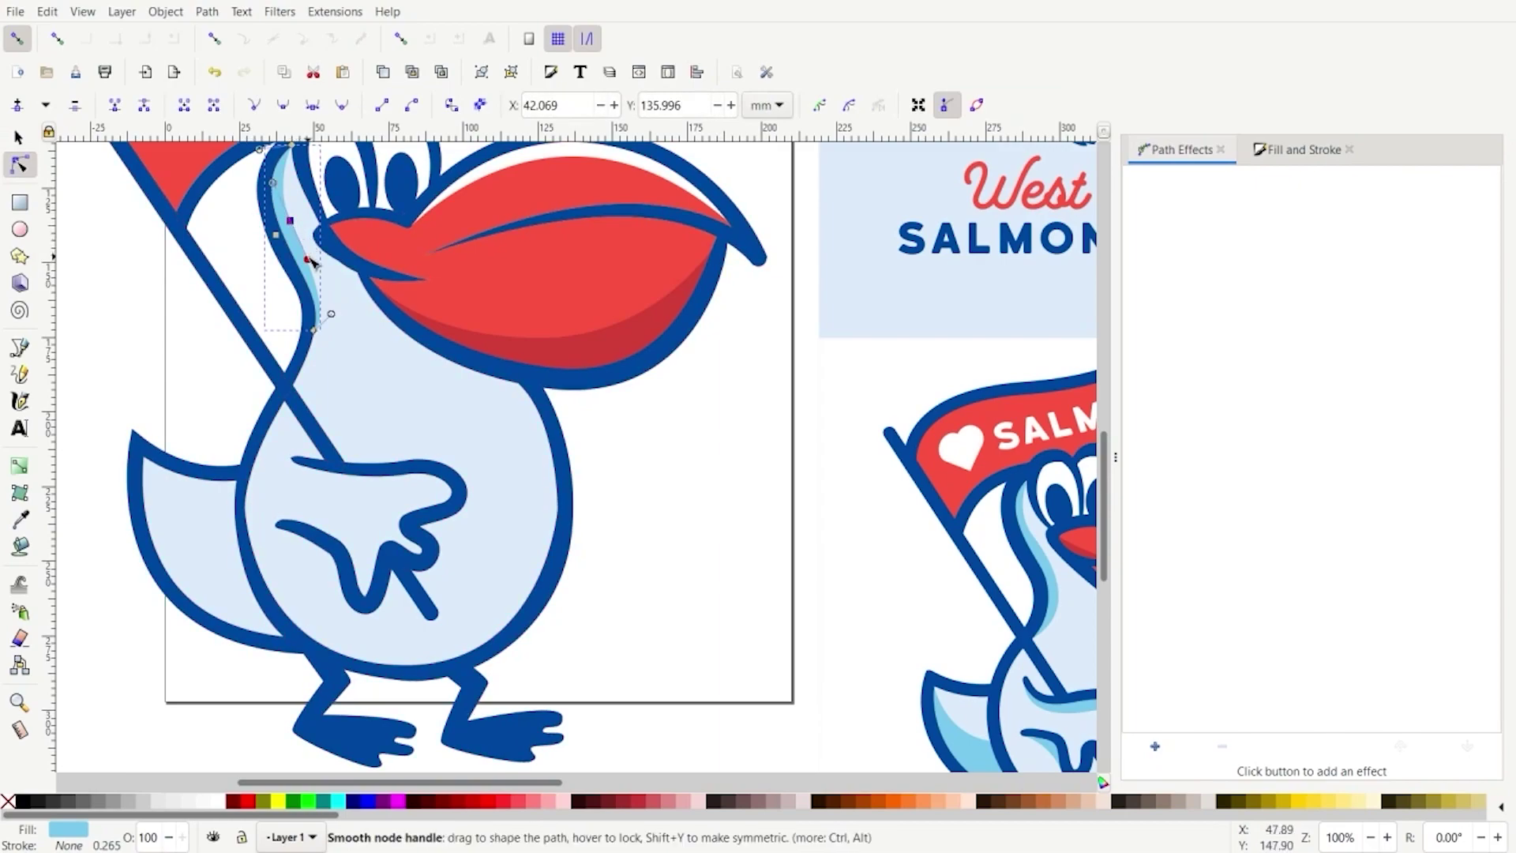
left_click_drag(309, 261, 317, 272)
left_click(163, 347)
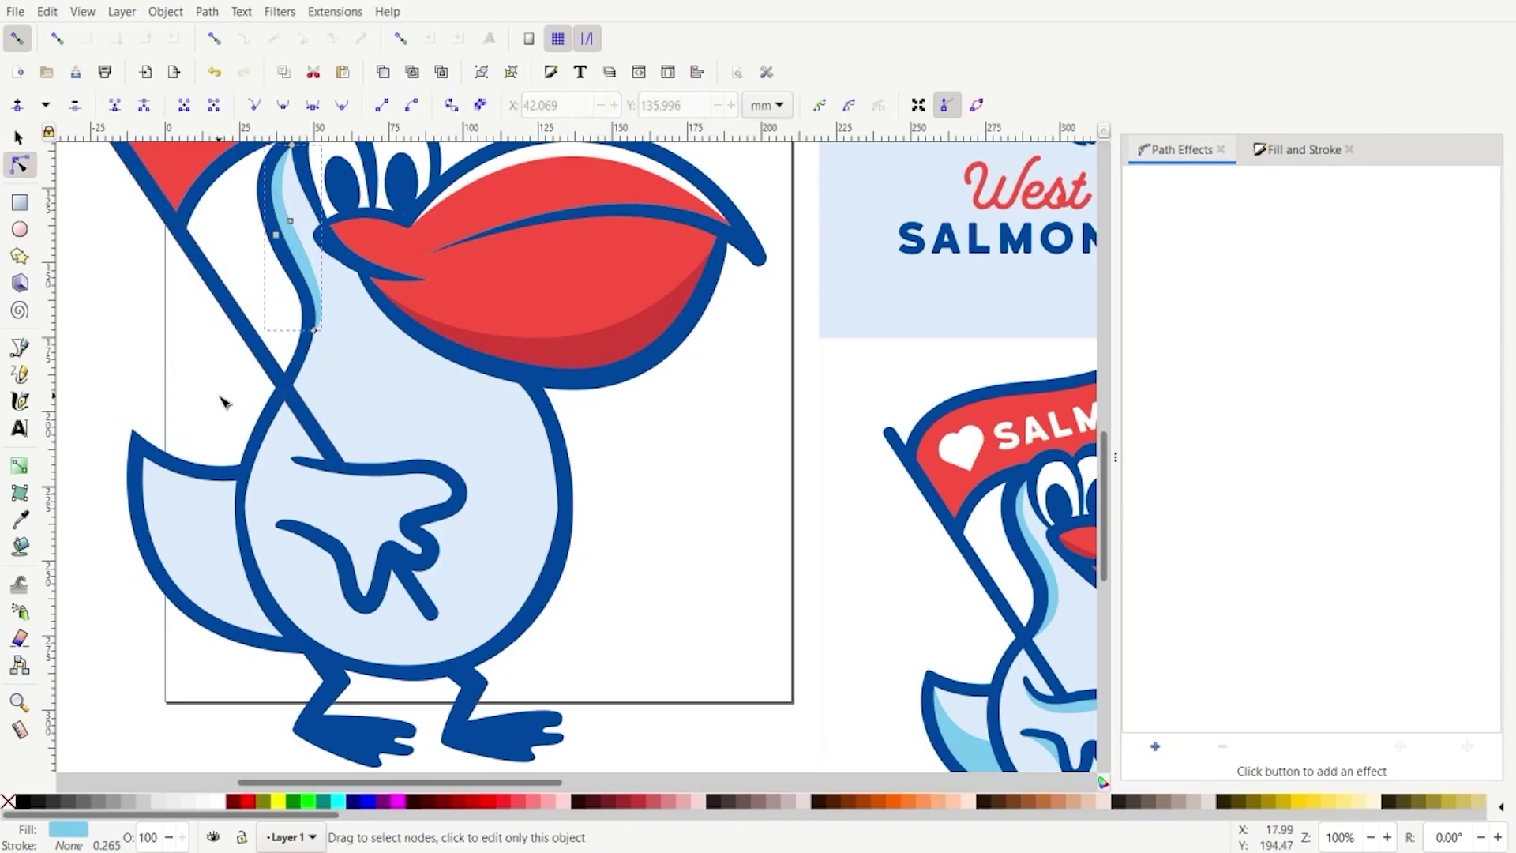
scroll(956, 671, "down", 3)
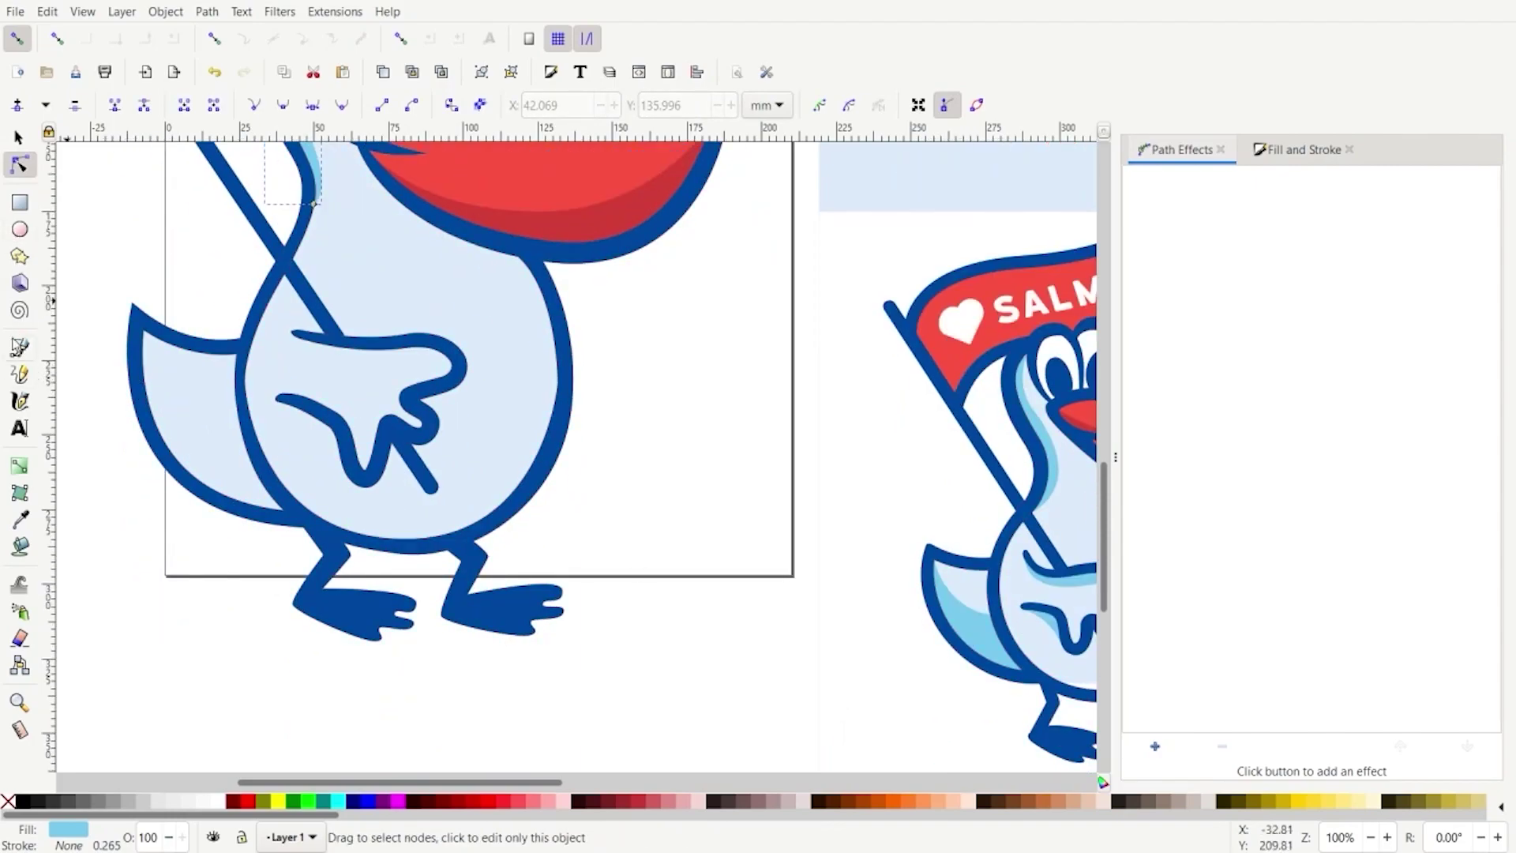
left_click(20, 347)
Draw a closed four-node shading path along the tail's outer left edge
left_click(137, 322)
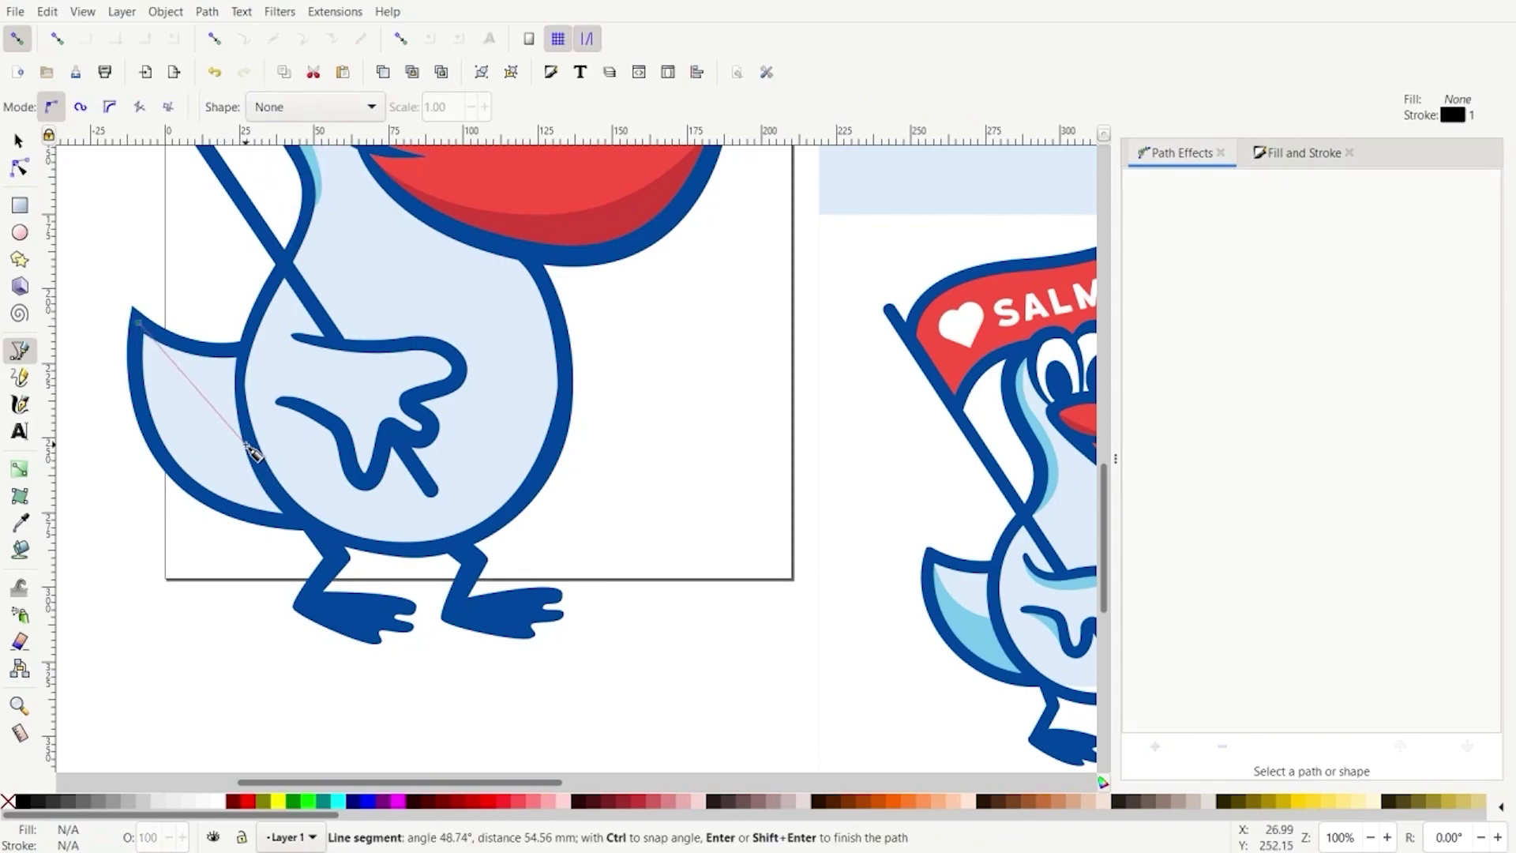
left_click_drag(249, 446, 322, 472)
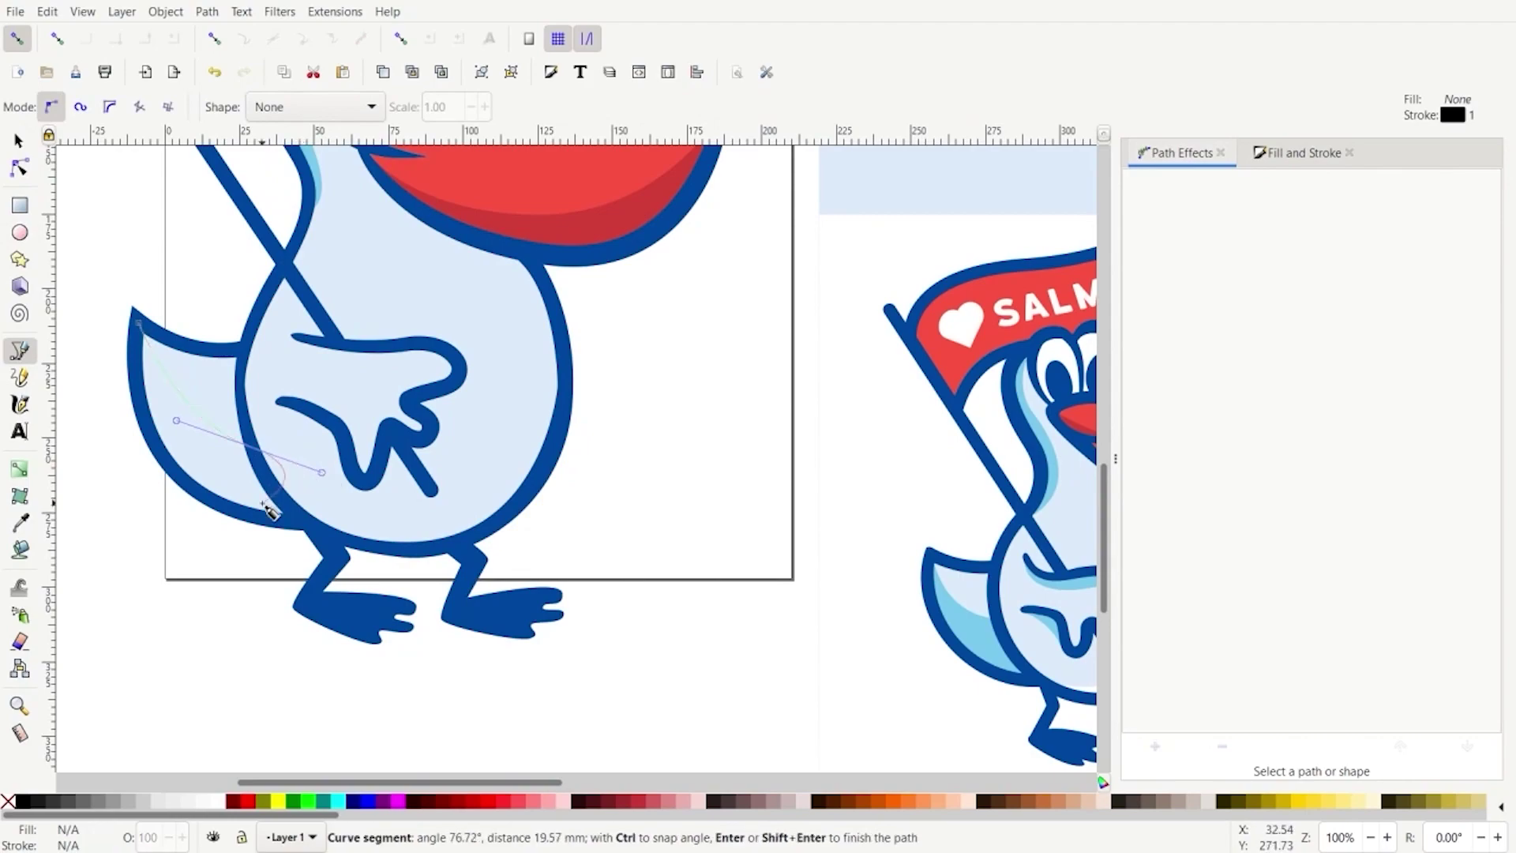
key("Return")
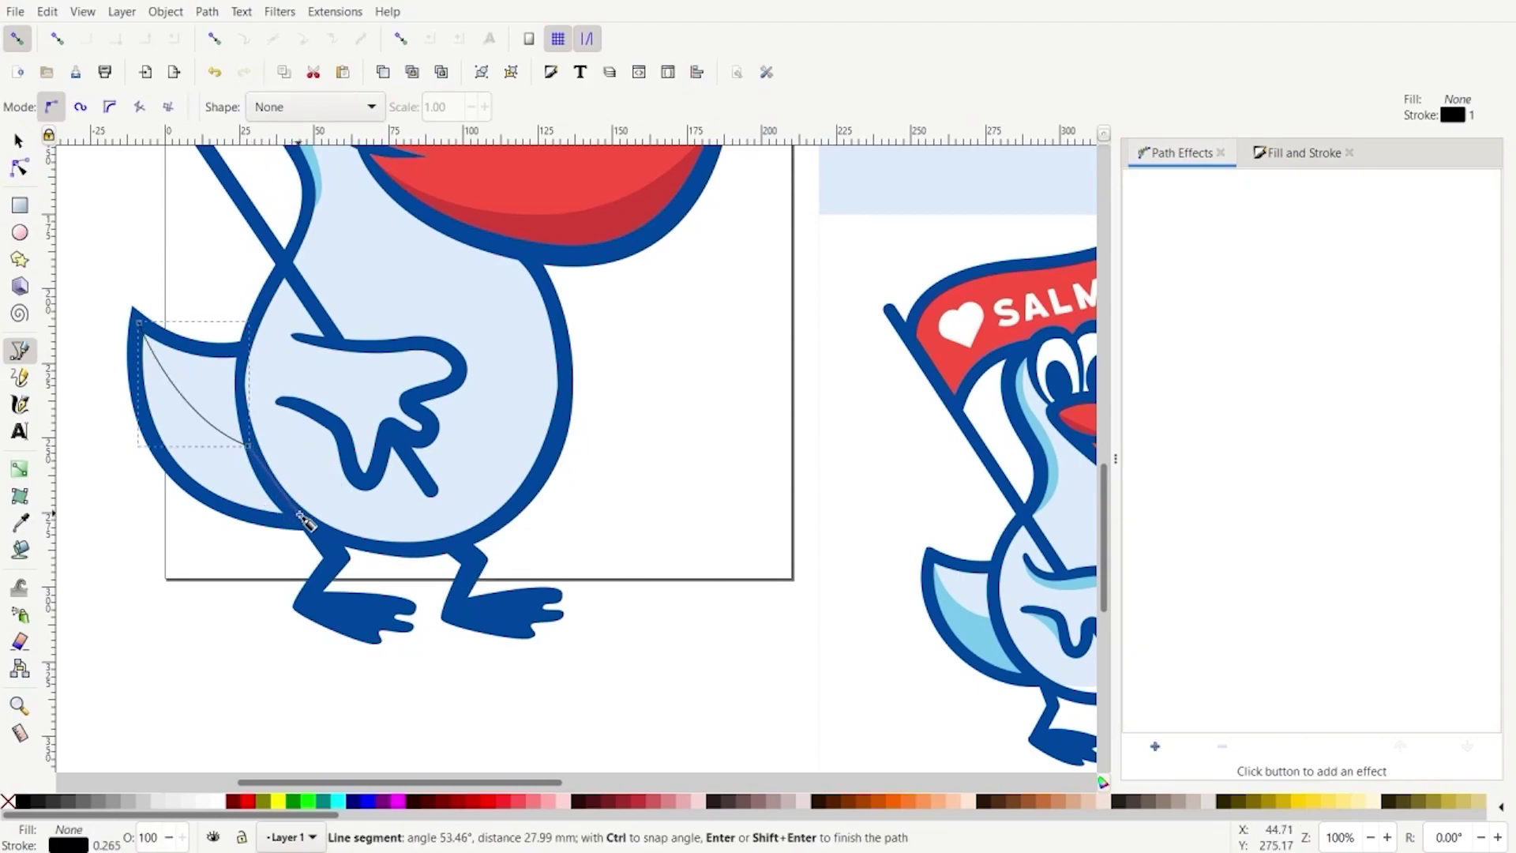
left_click(307, 525)
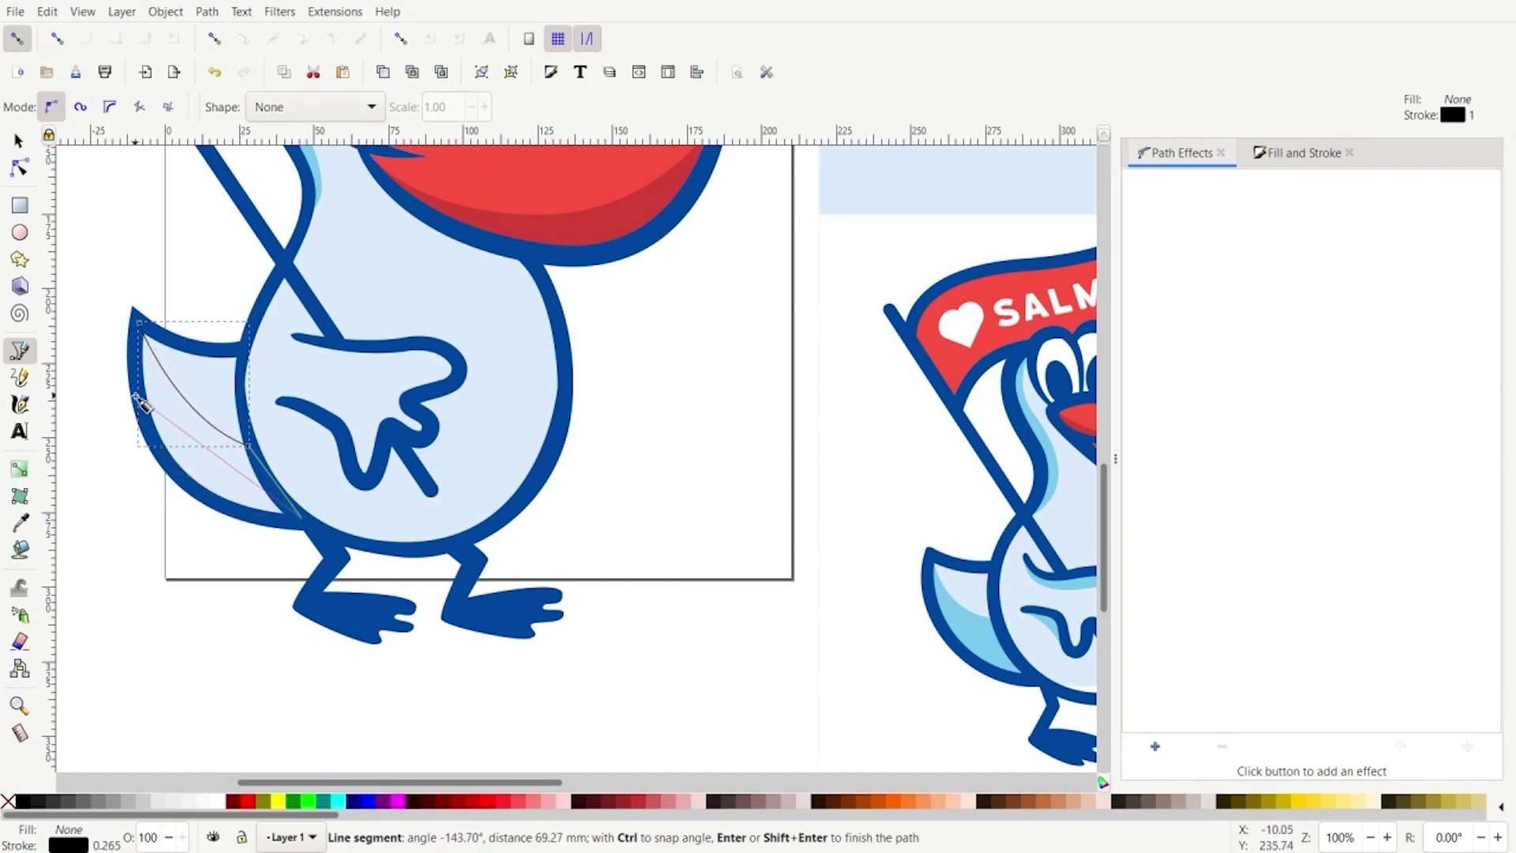
left_click_drag(138, 392, 101, 256)
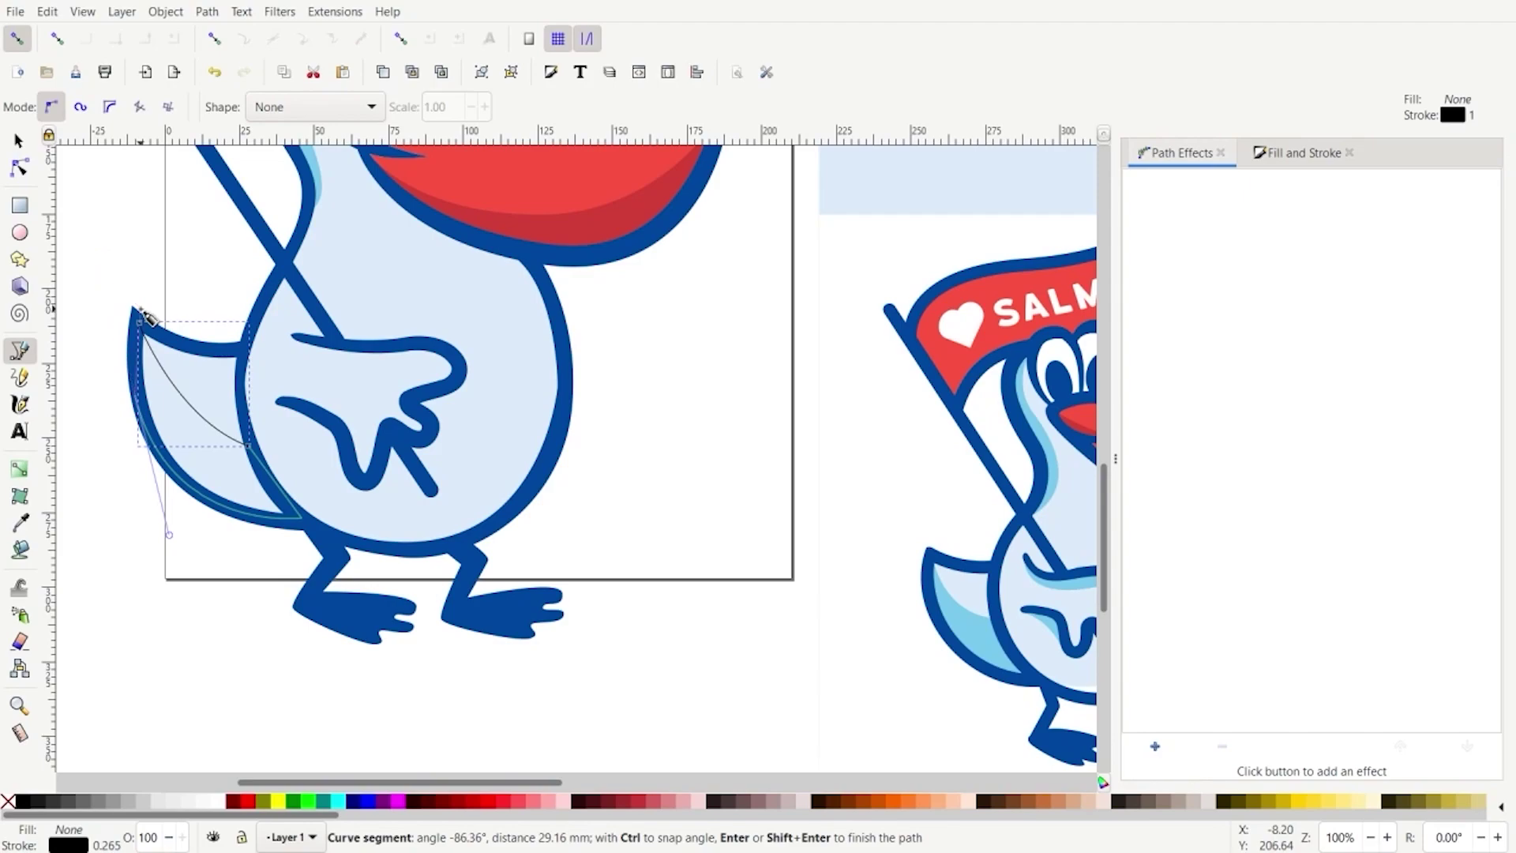
left_click(139, 322)
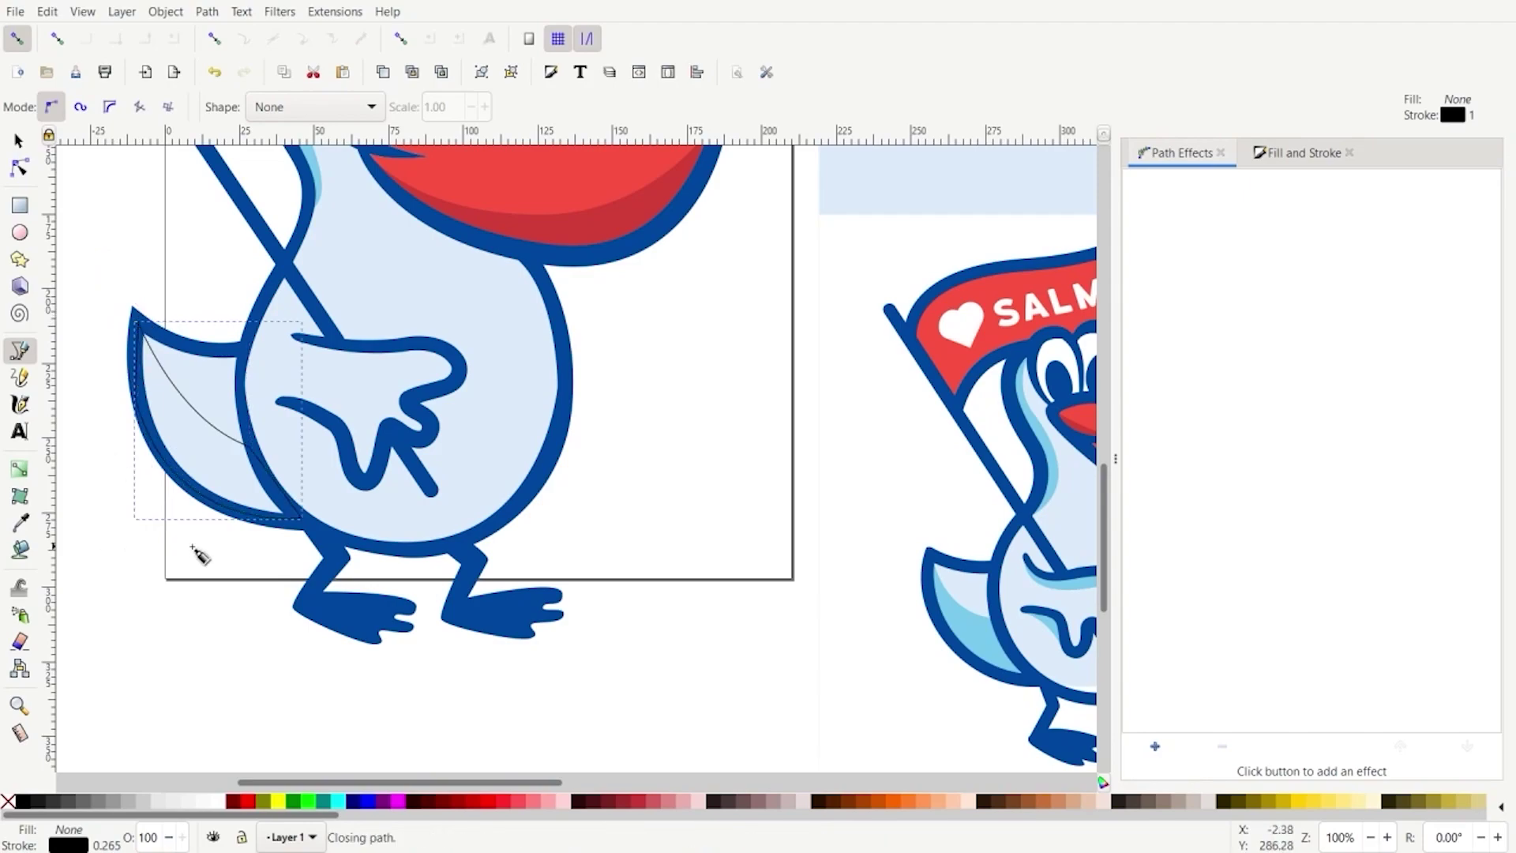
Fill the tail shape with the reference's light blue, remove its outline, and lower it behind the tail line
key("d")
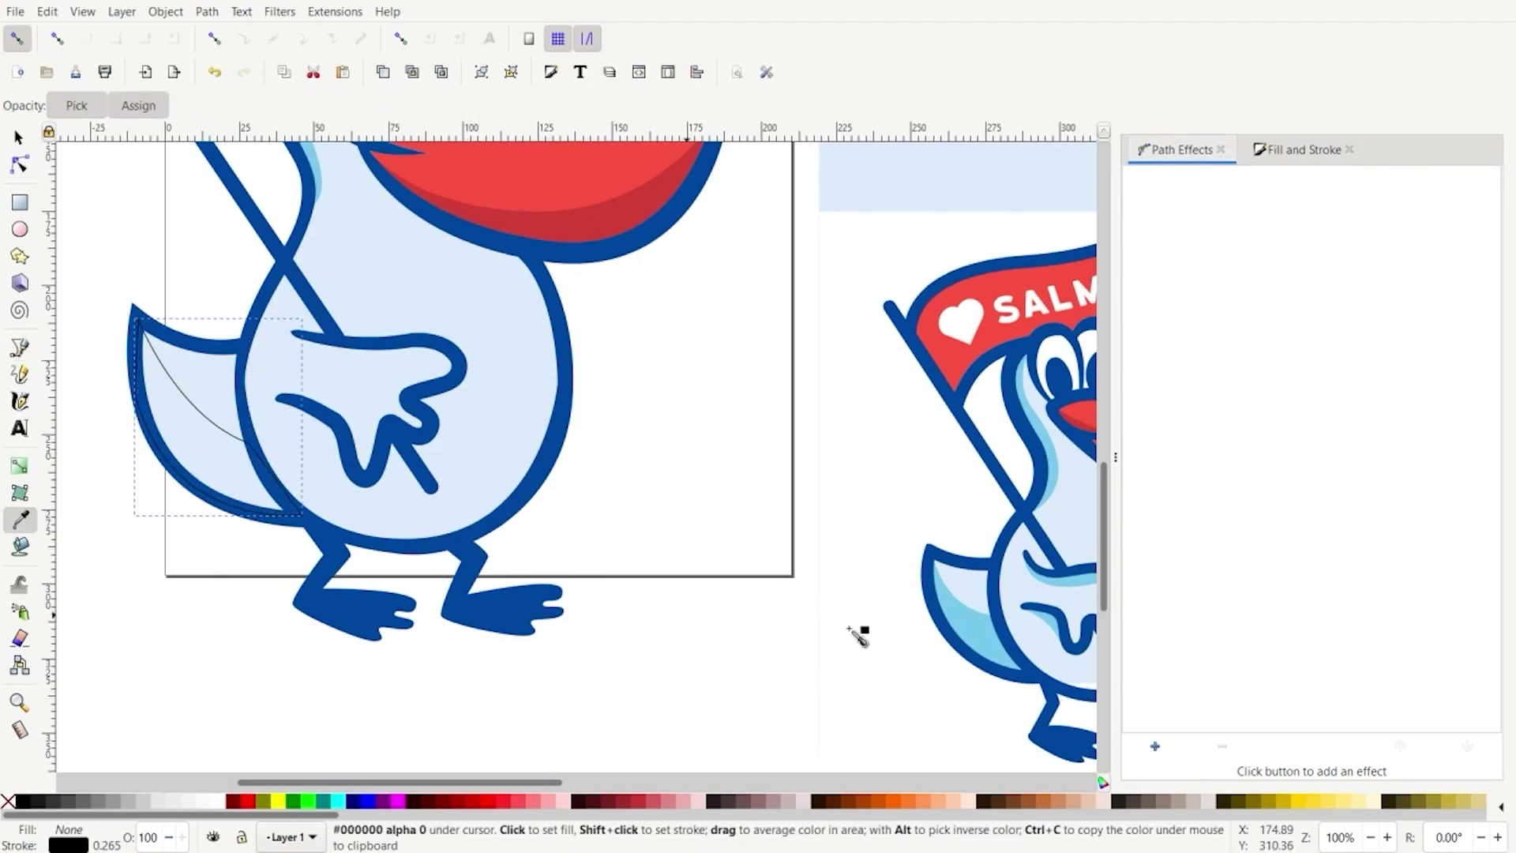
left_click(973, 629)
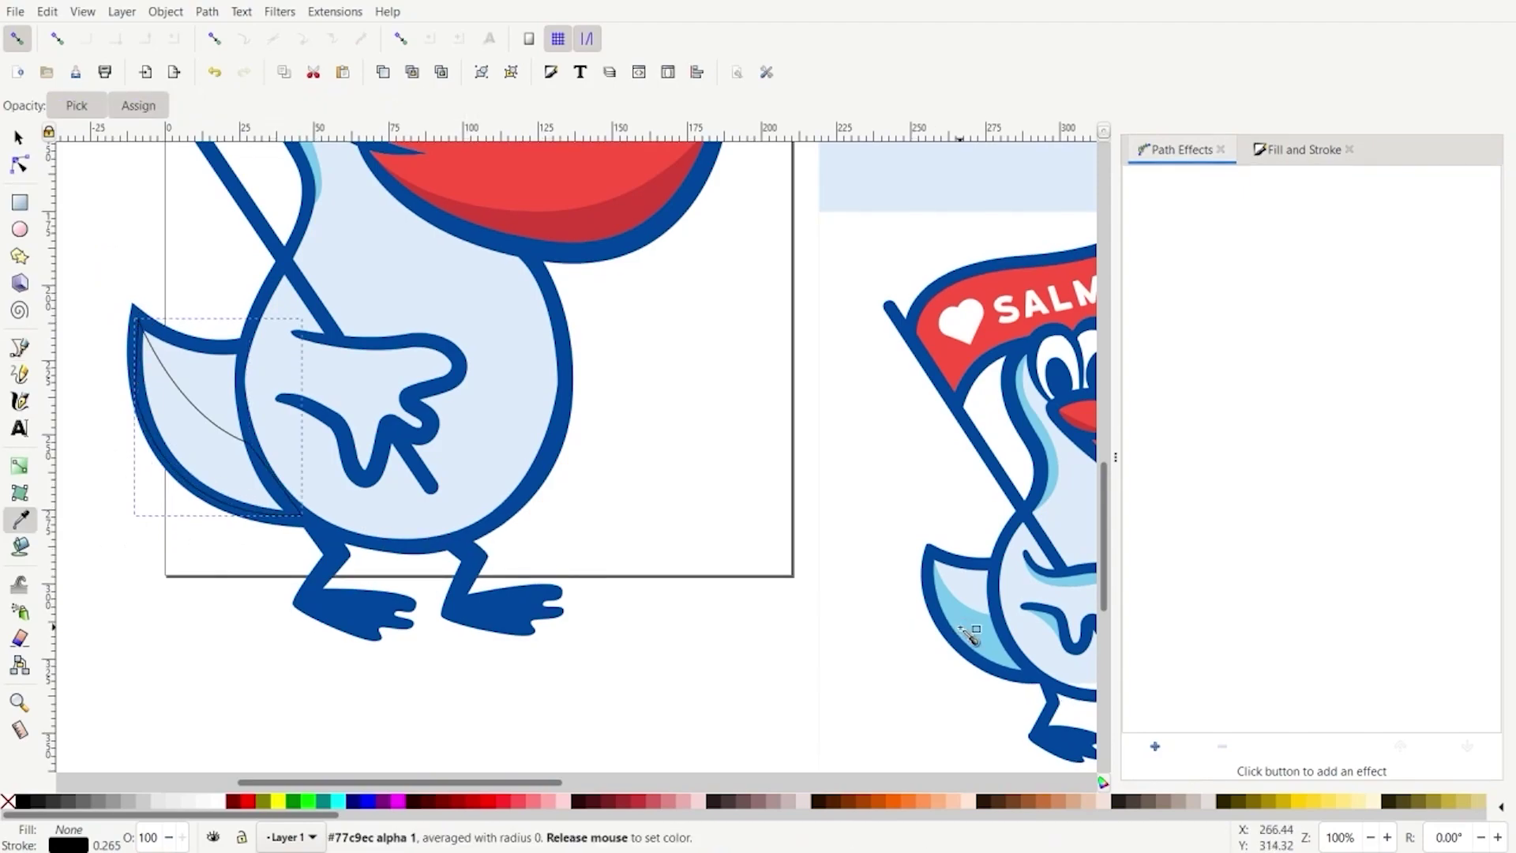
left_click(8, 801, "shift")
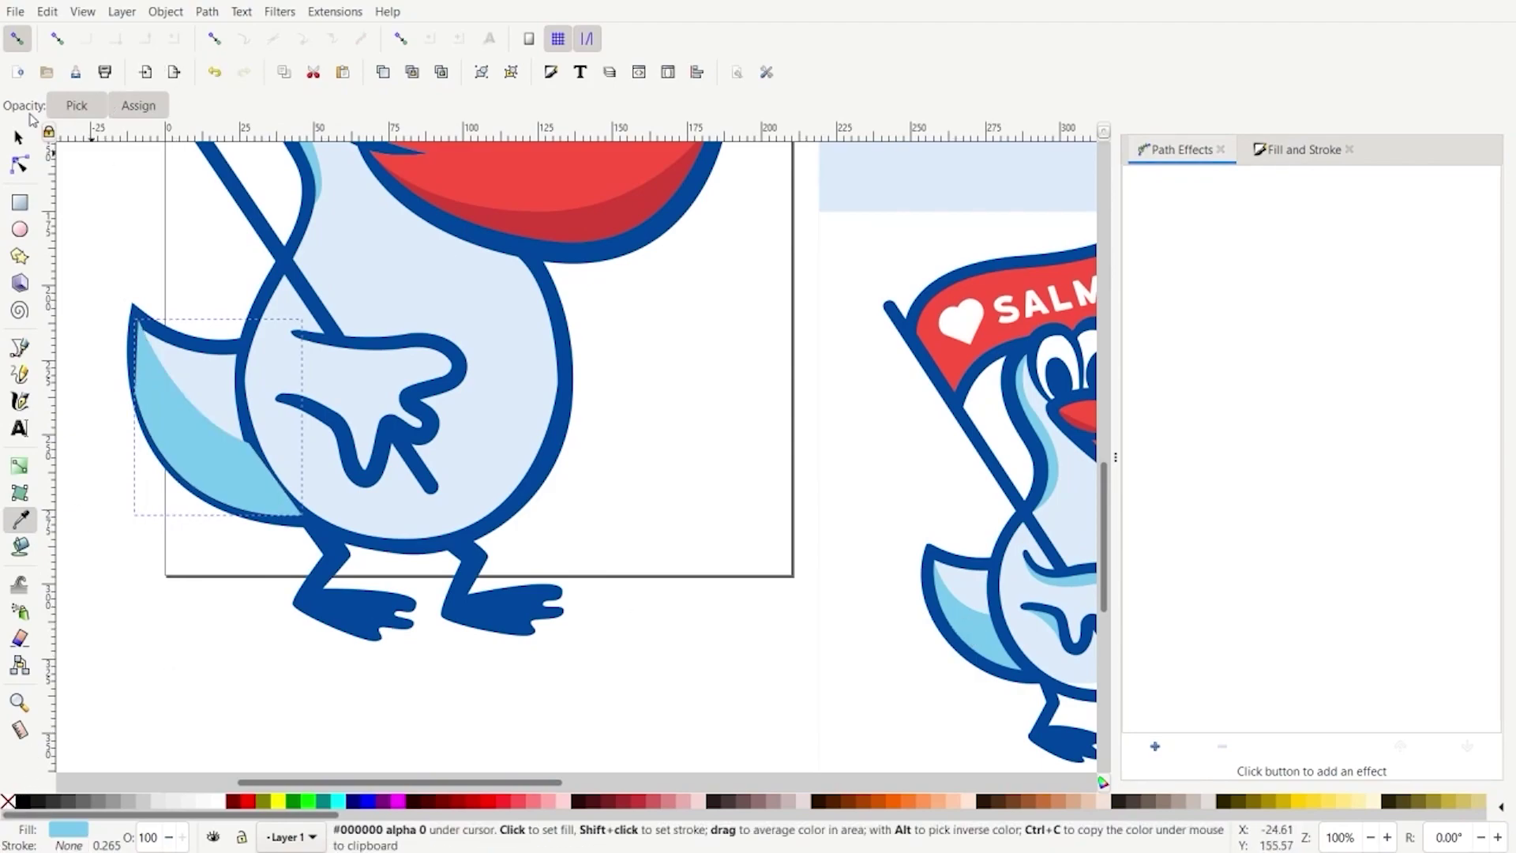
left_click(19, 139)
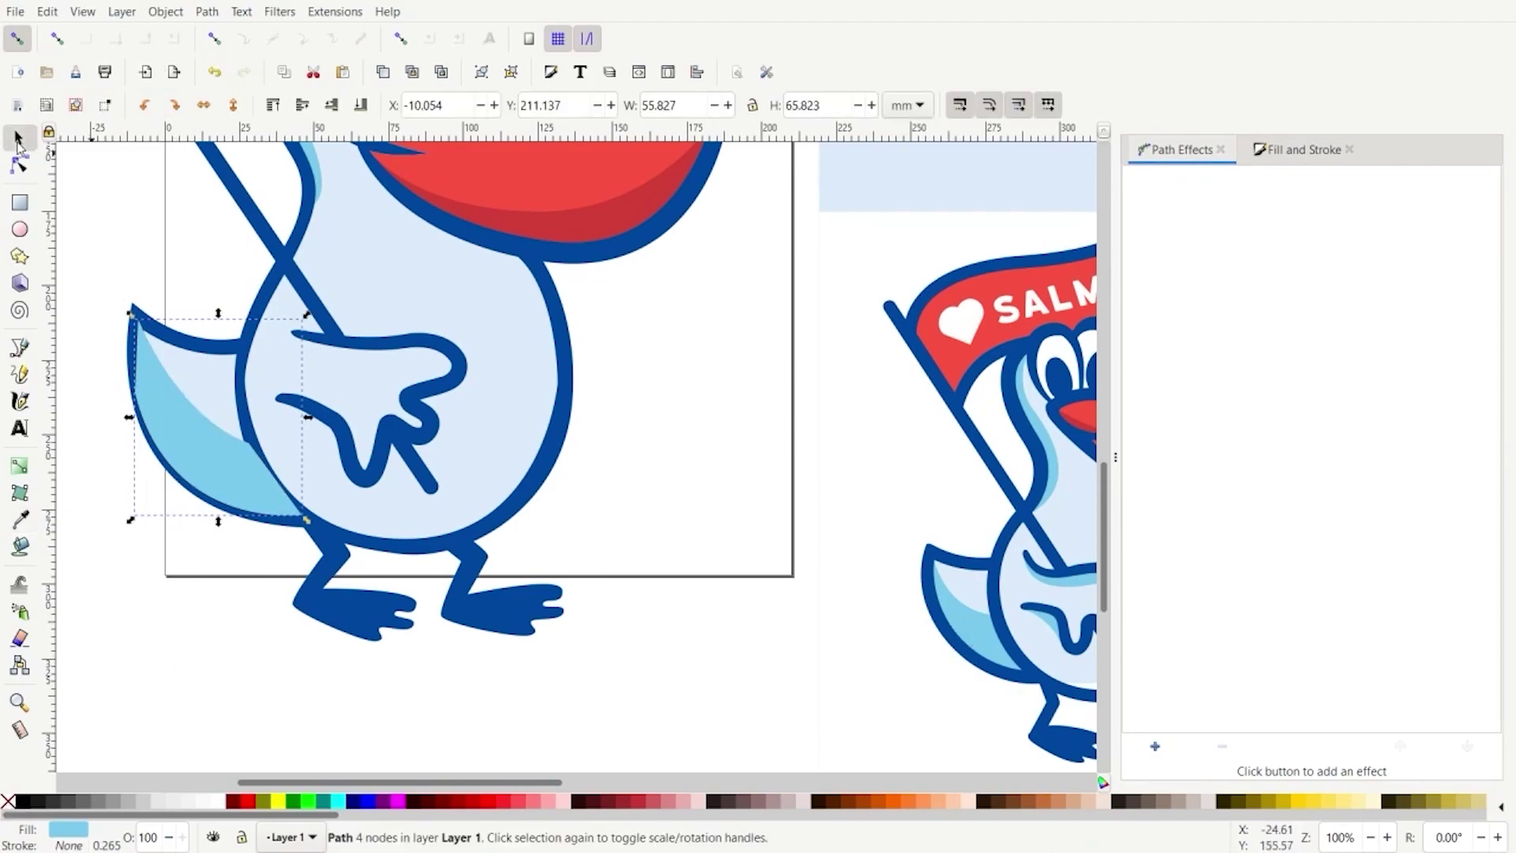
left_click(330, 109)
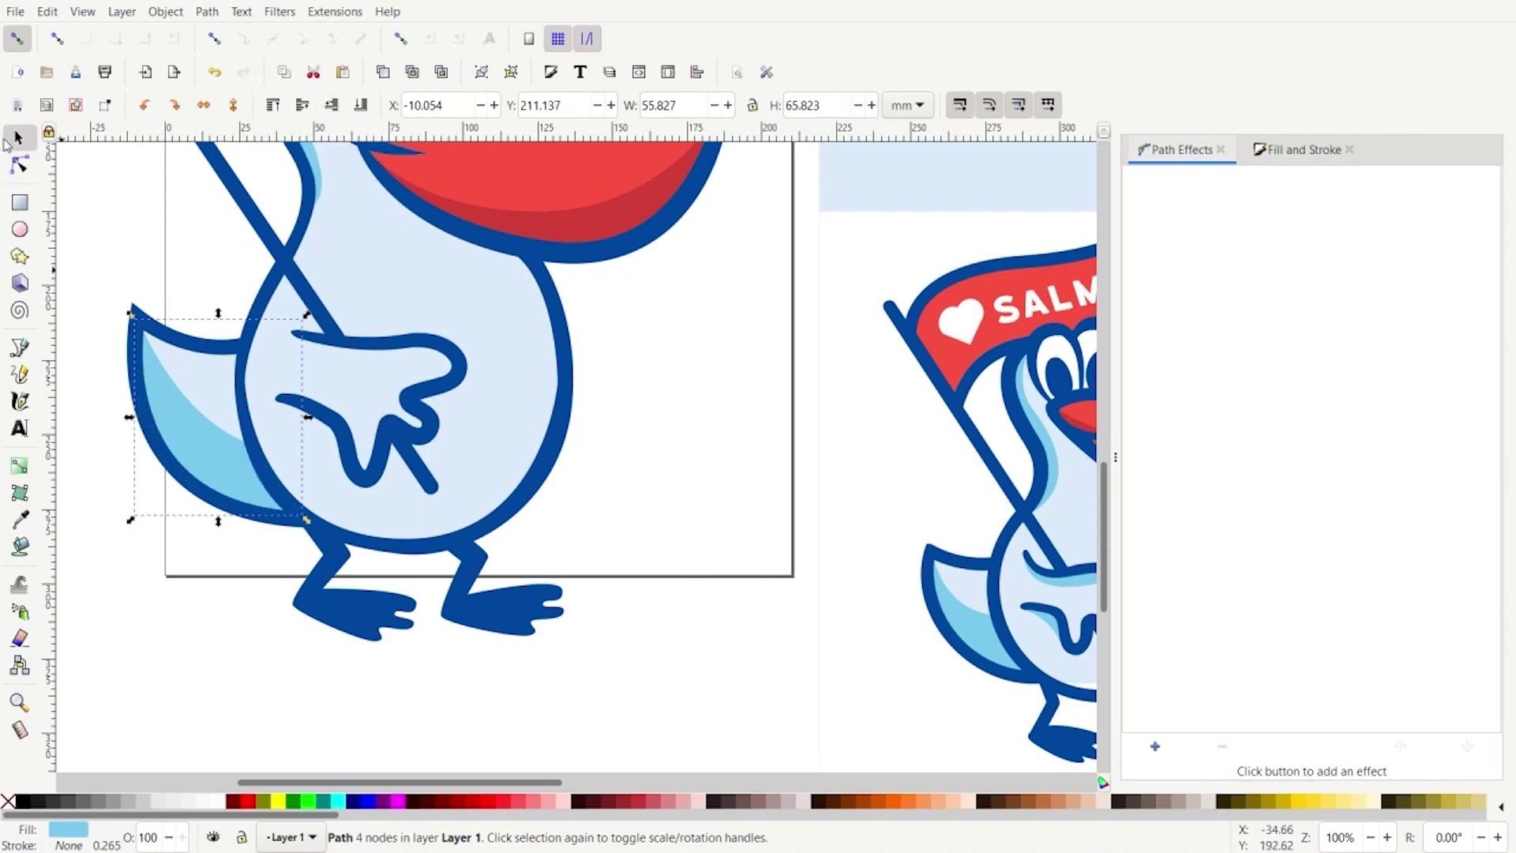
left_click(18, 351)
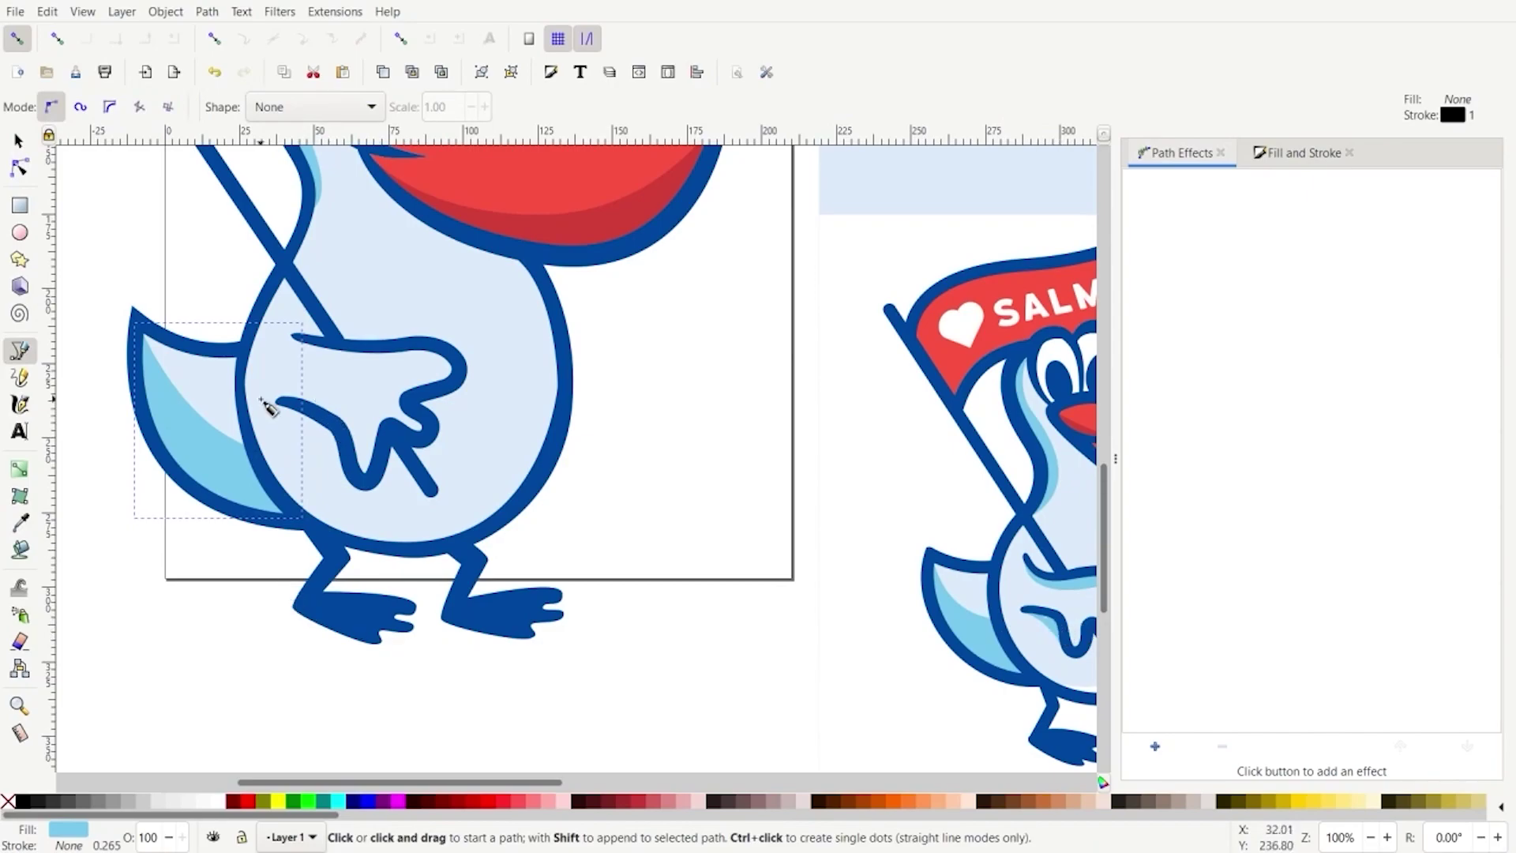
Draw a closed sliver path under the lower wing stroke
scroll(328, 437, "up", 1)
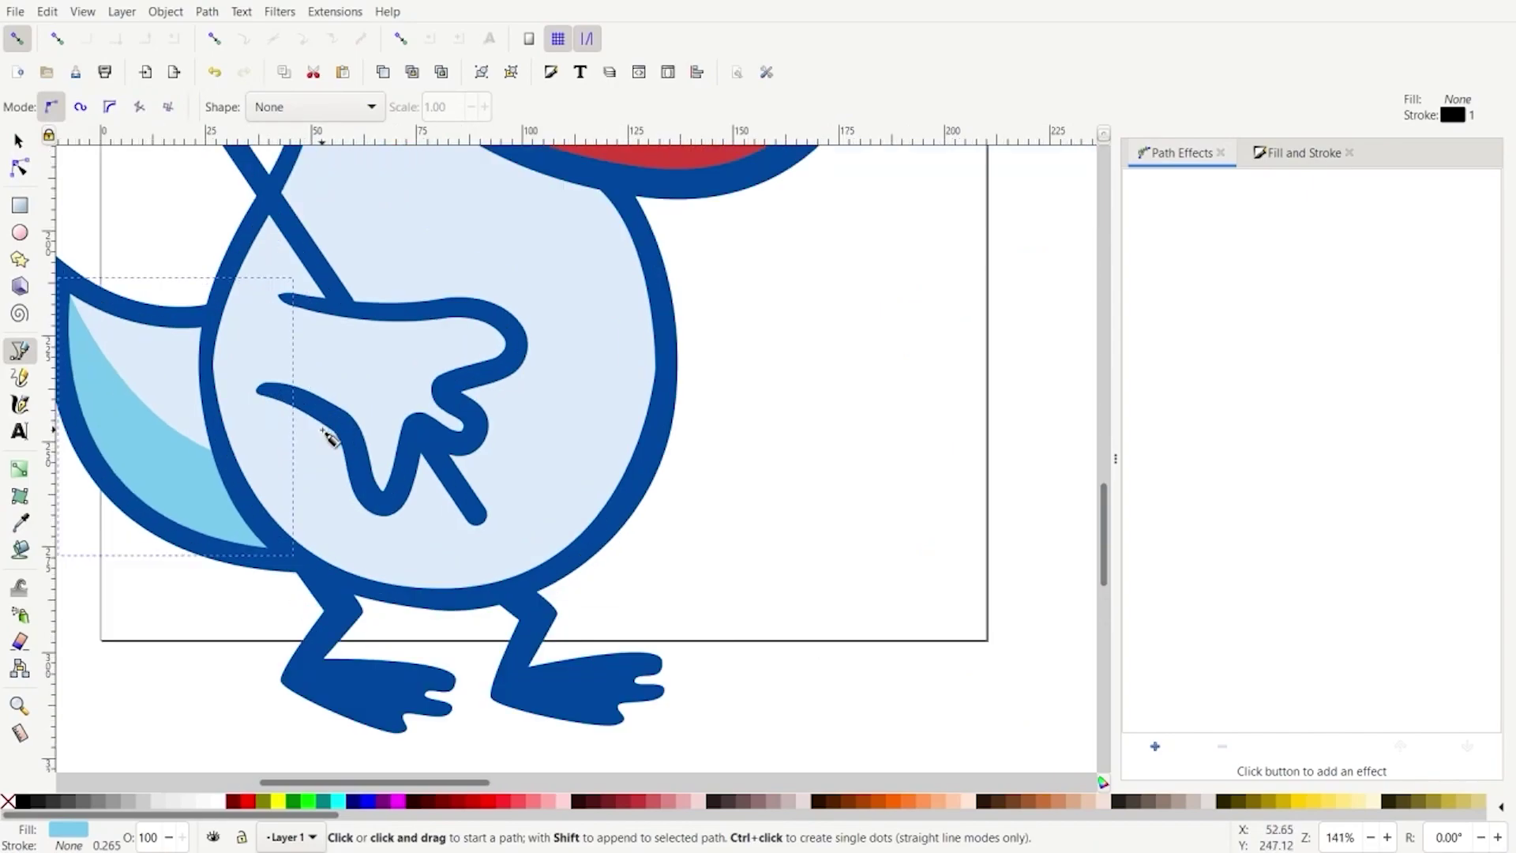
left_click(266, 391)
left_click_drag(358, 486, 377, 534)
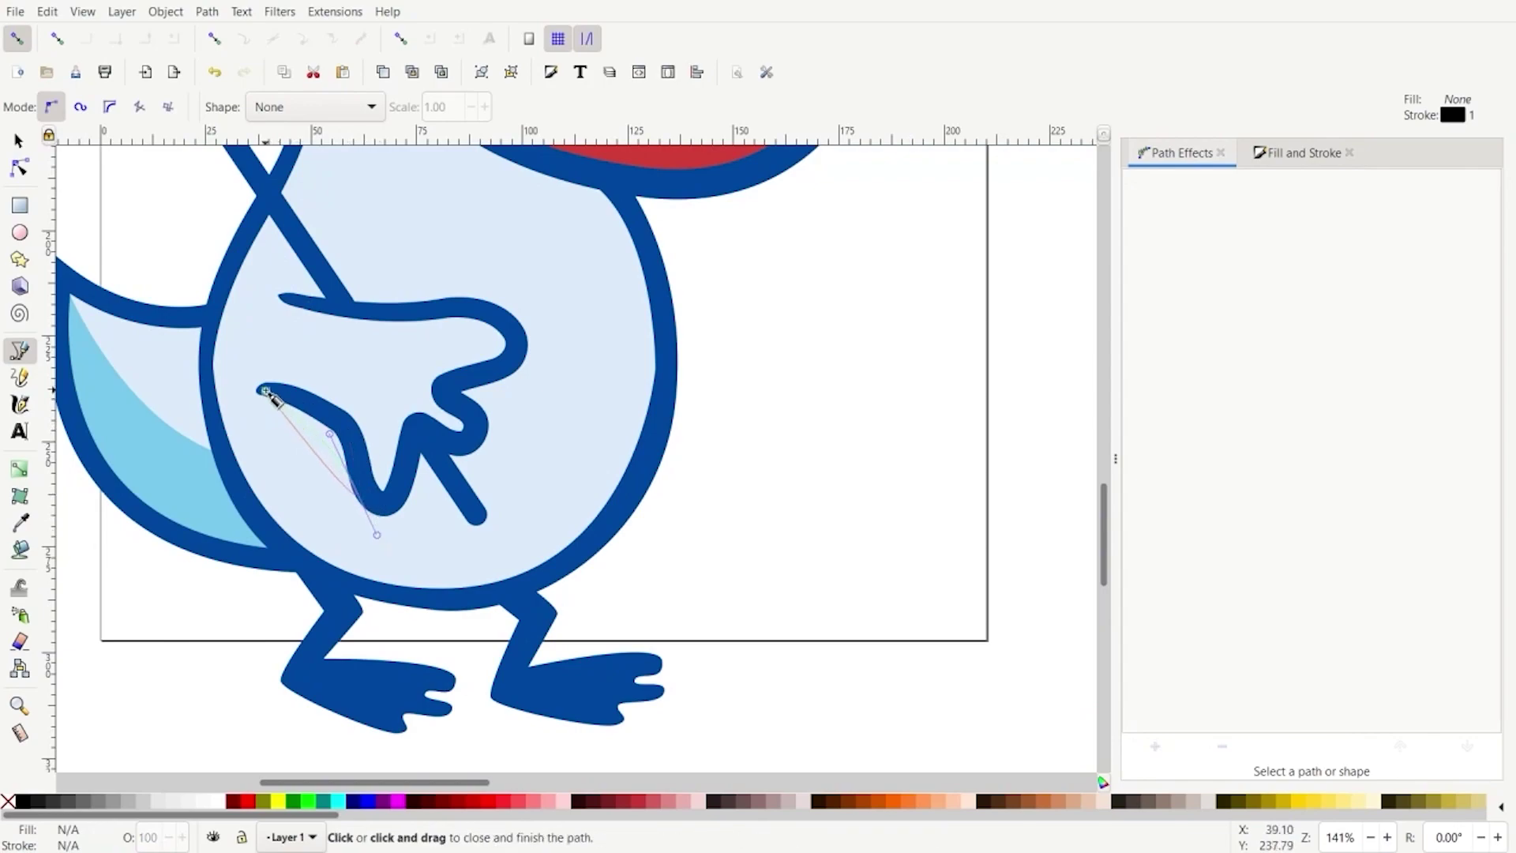
left_click_drag(266, 391, 145, 379)
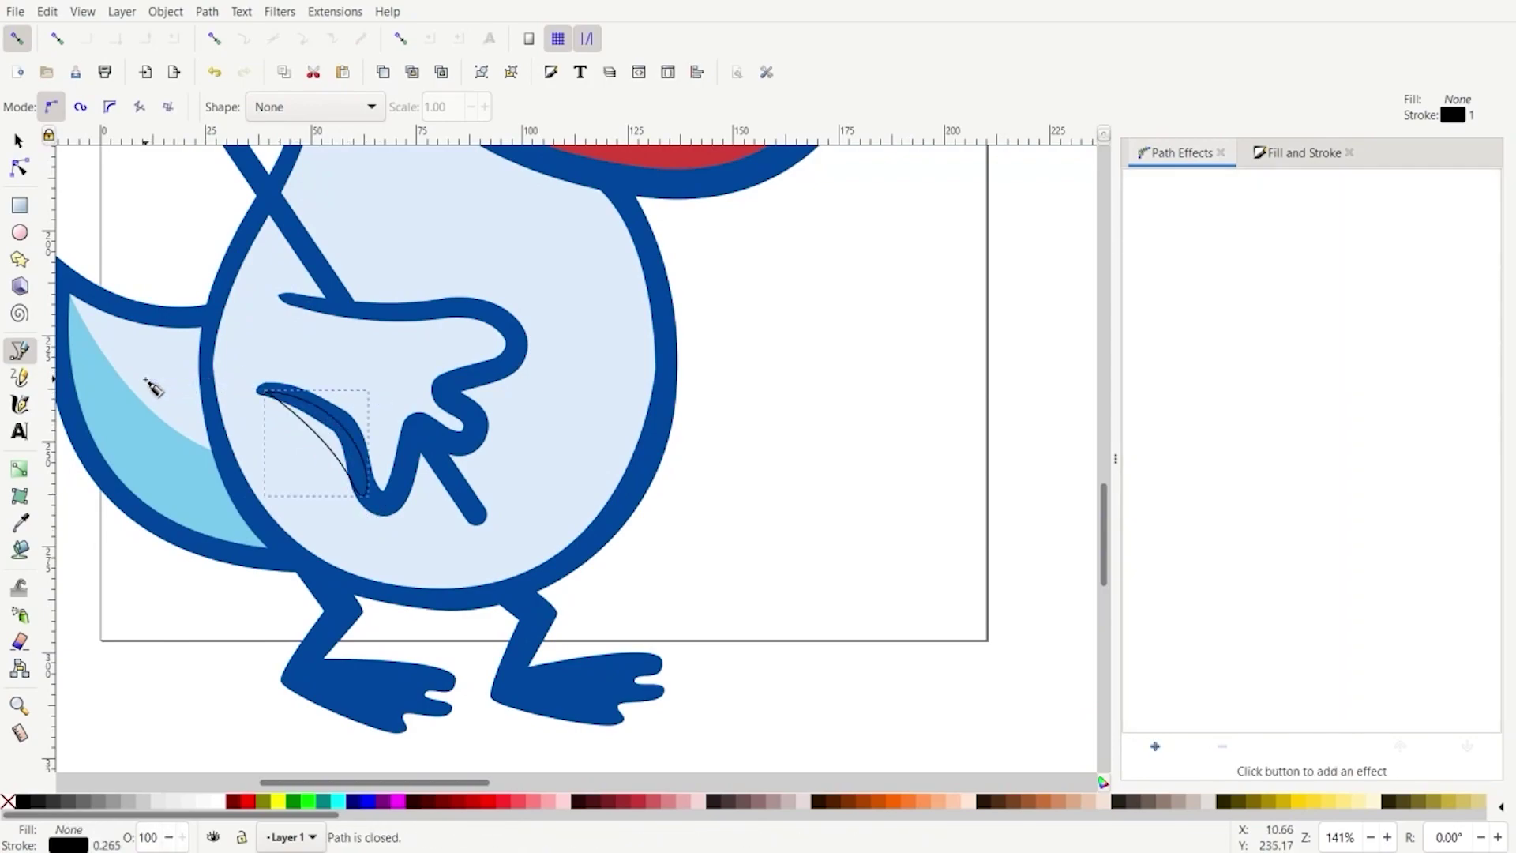
Fill the sliver with the tail's light blue, remove its outline, and lower it behind the dark stroke
key("d")
left_click_drag(174, 492, 176, 495)
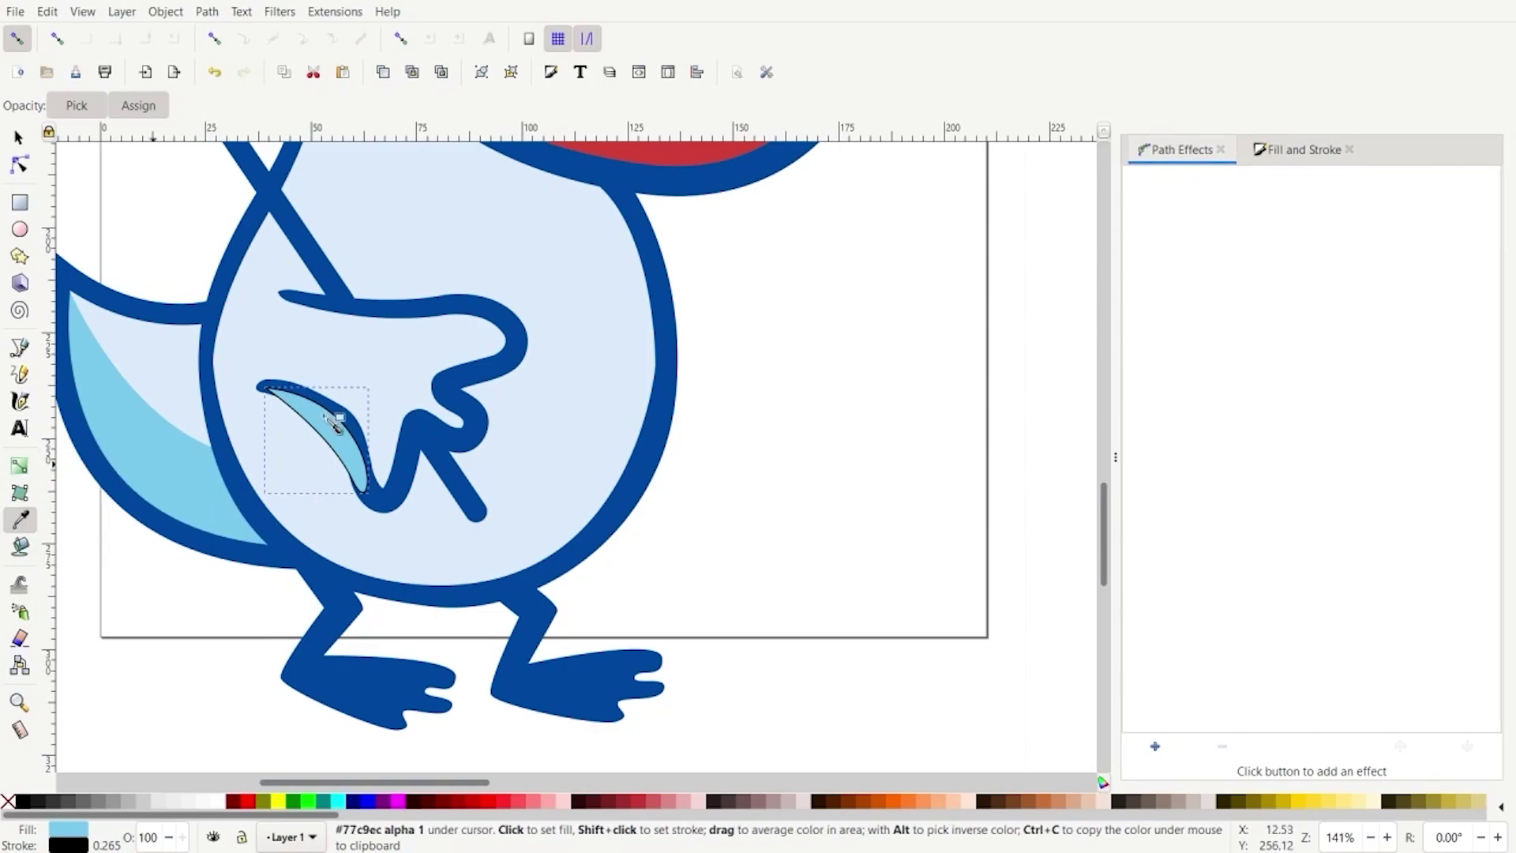
left_click(10, 805, "shift")
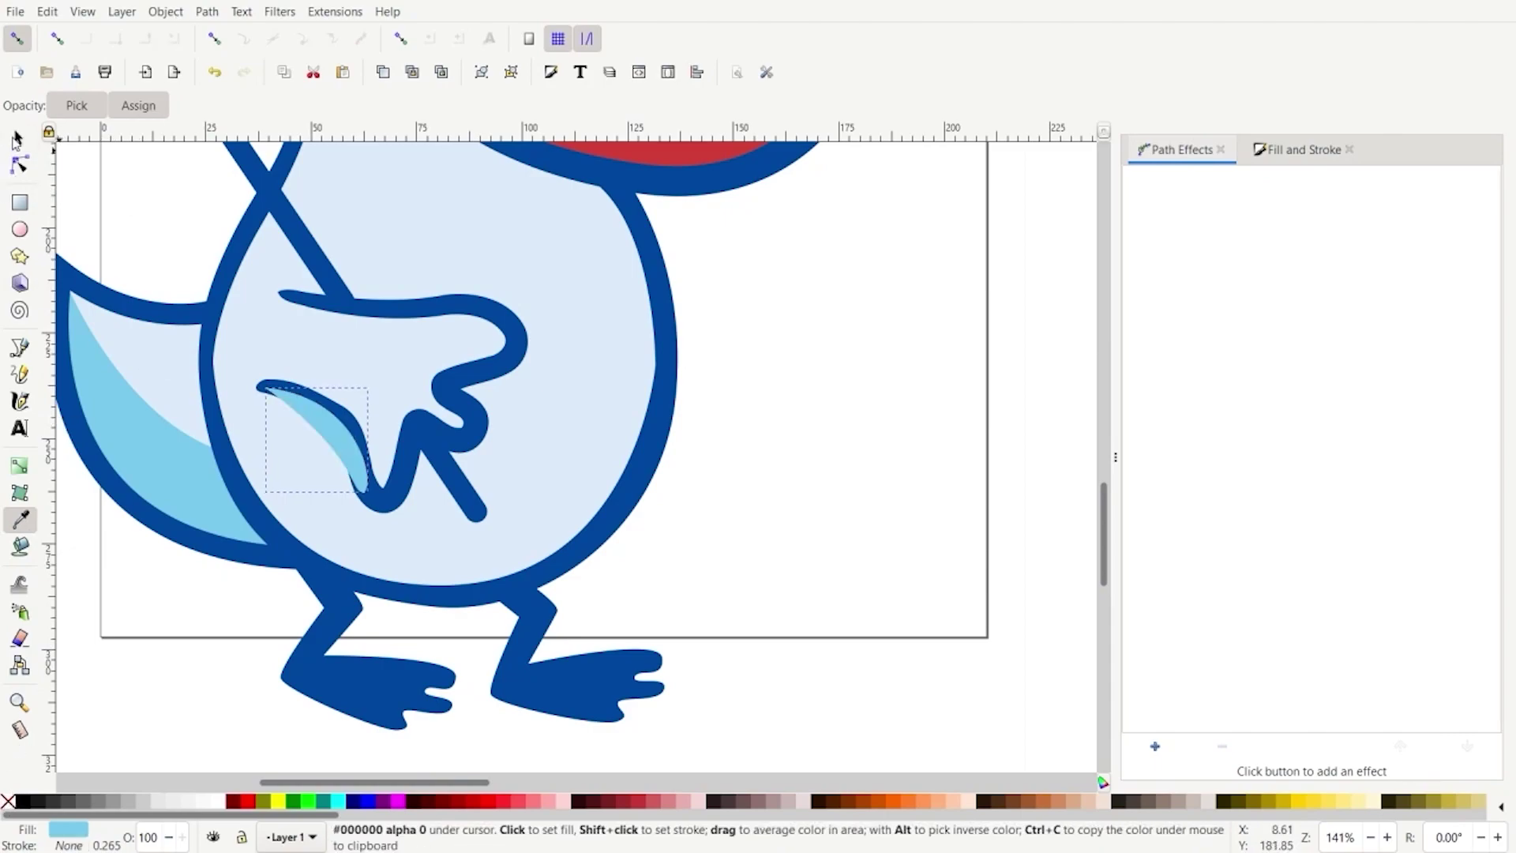
left_click(19, 137)
left_click(331, 107)
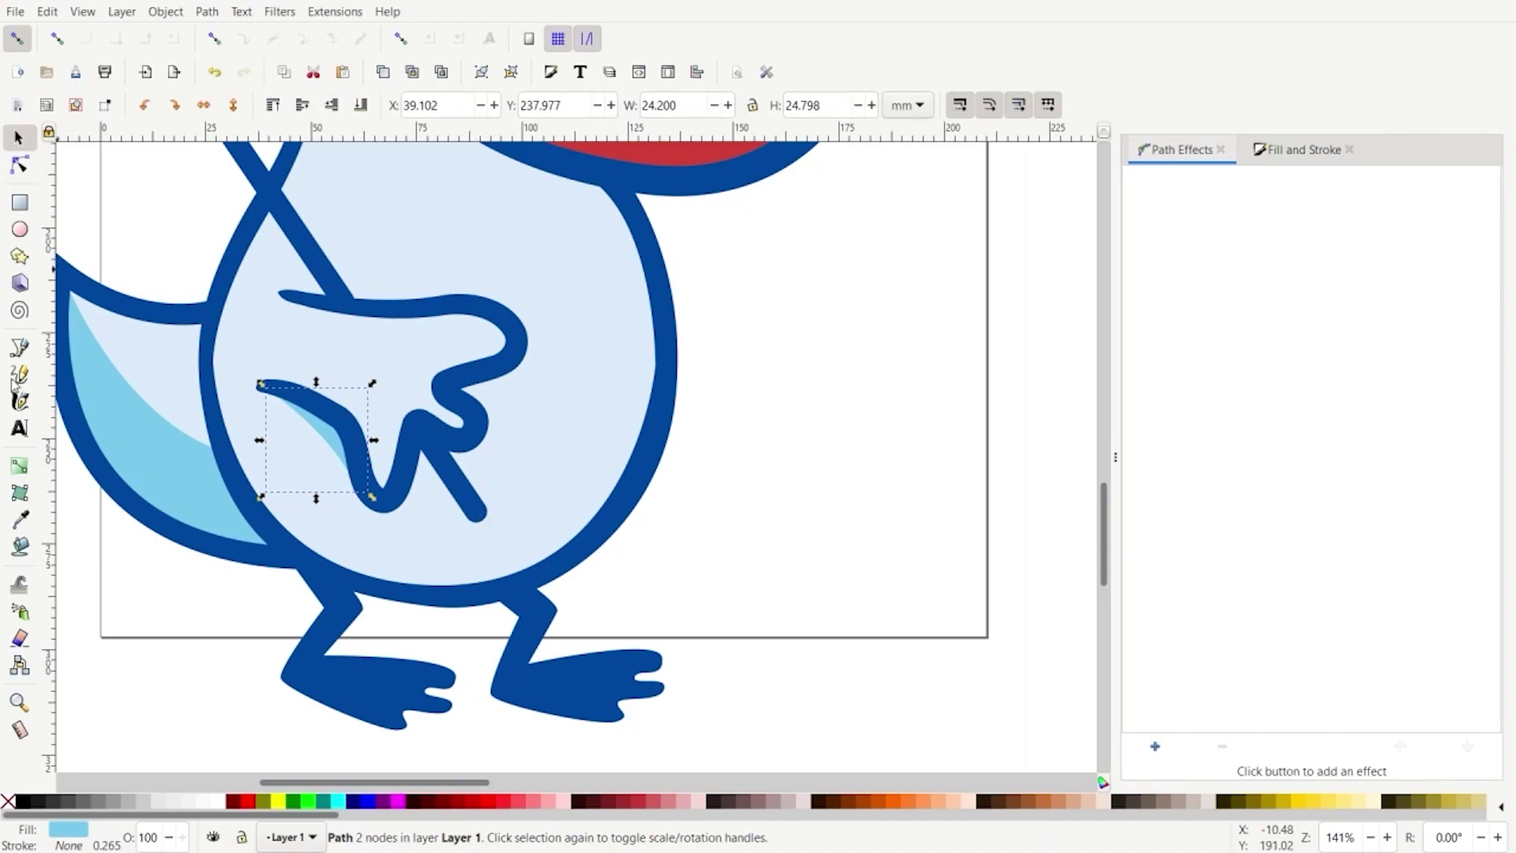
left_click(20, 347)
Draw a closed sliver path along the upper wing stroke
left_click(286, 300)
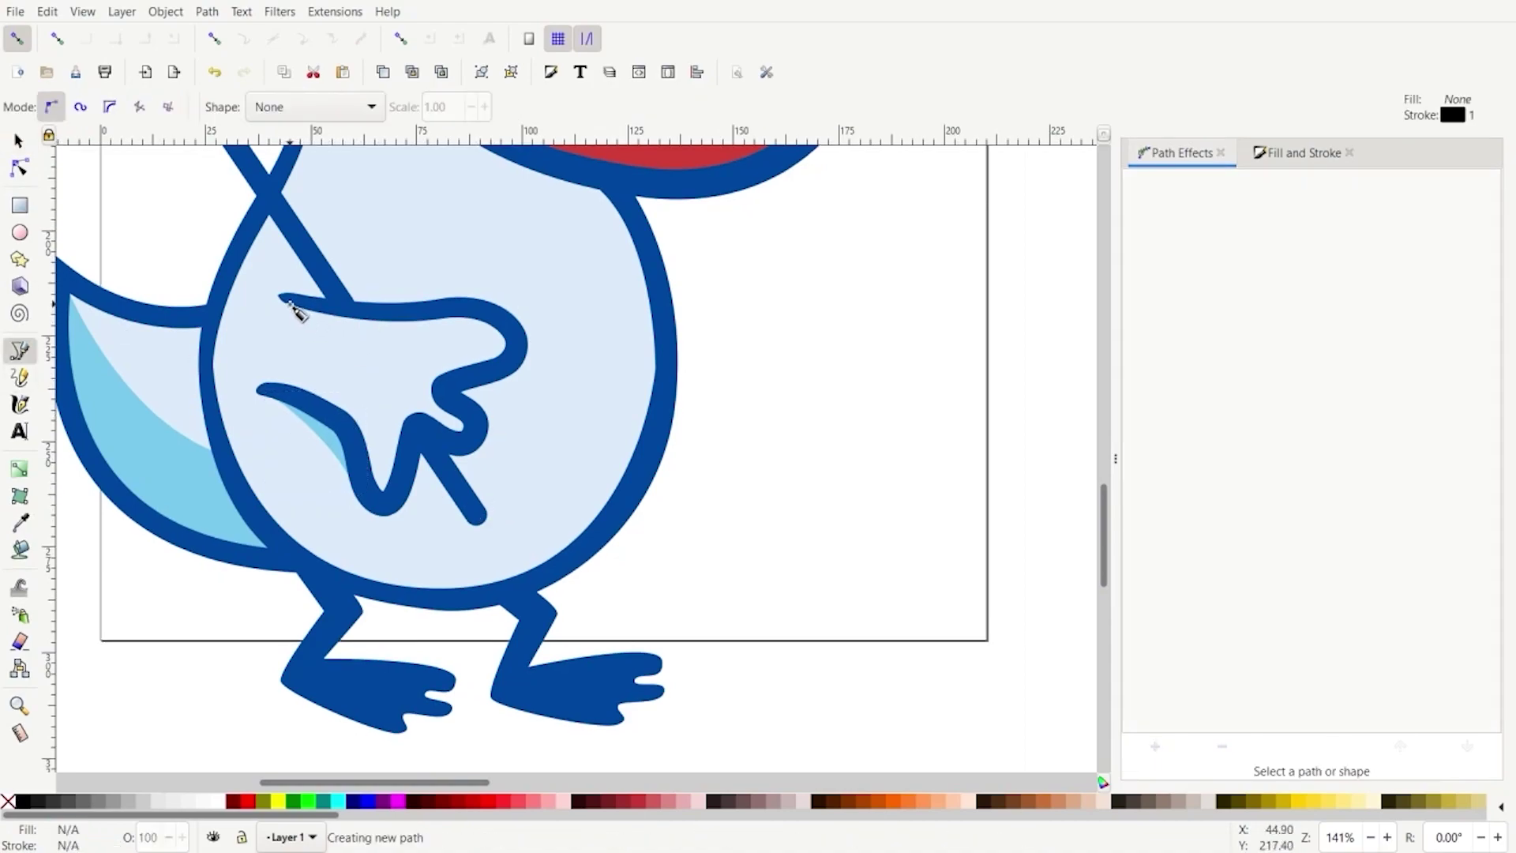
left_click_drag(416, 333, 450, 397)
left_click(521, 352)
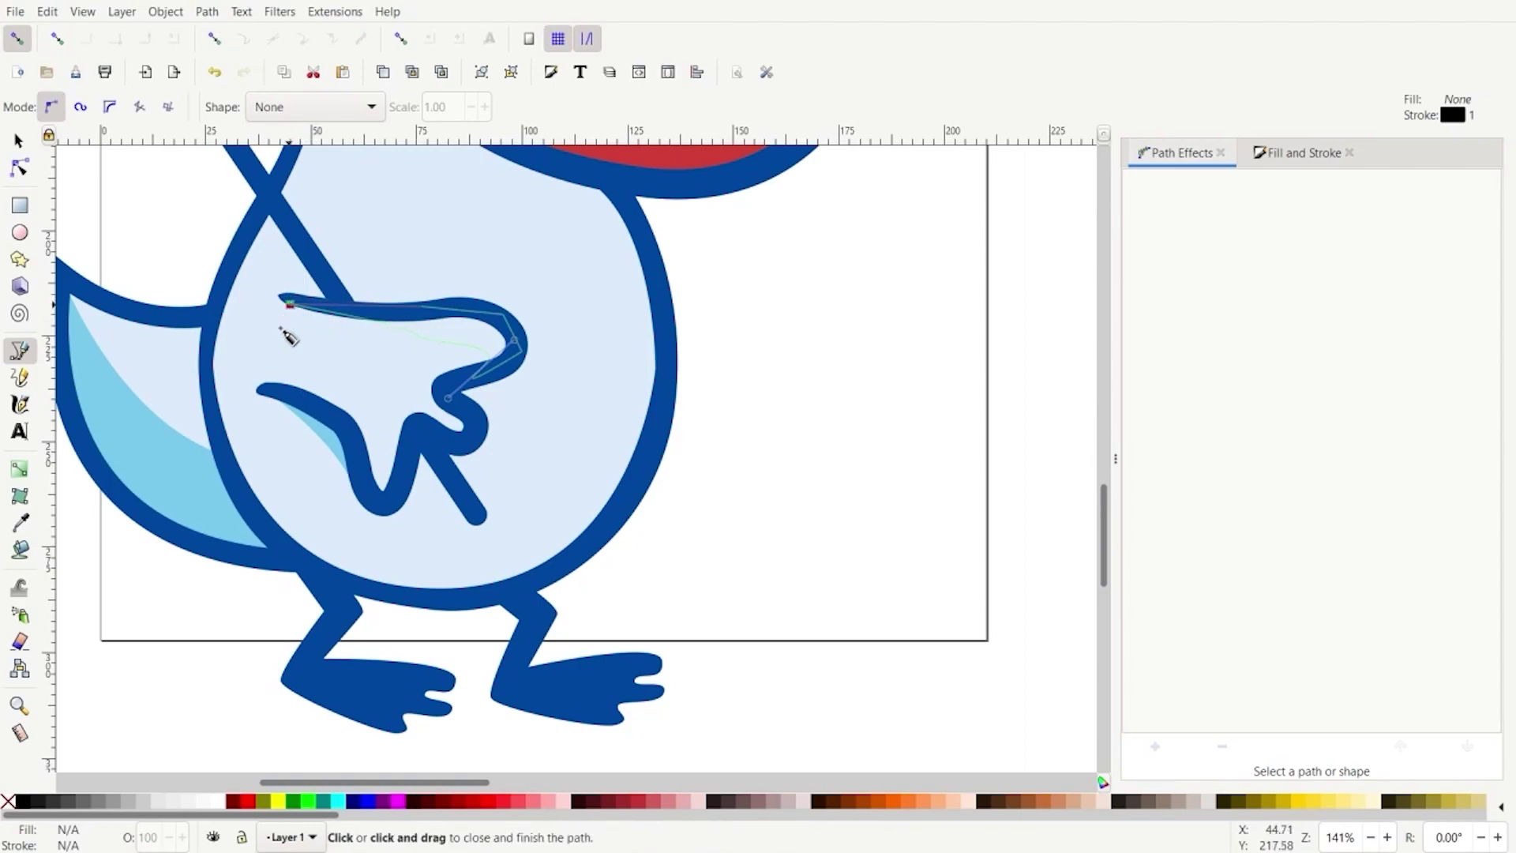
left_click(289, 304)
Fill the sliver with light blue, remove its outline, and lower it beneath the wing outline
key("d")
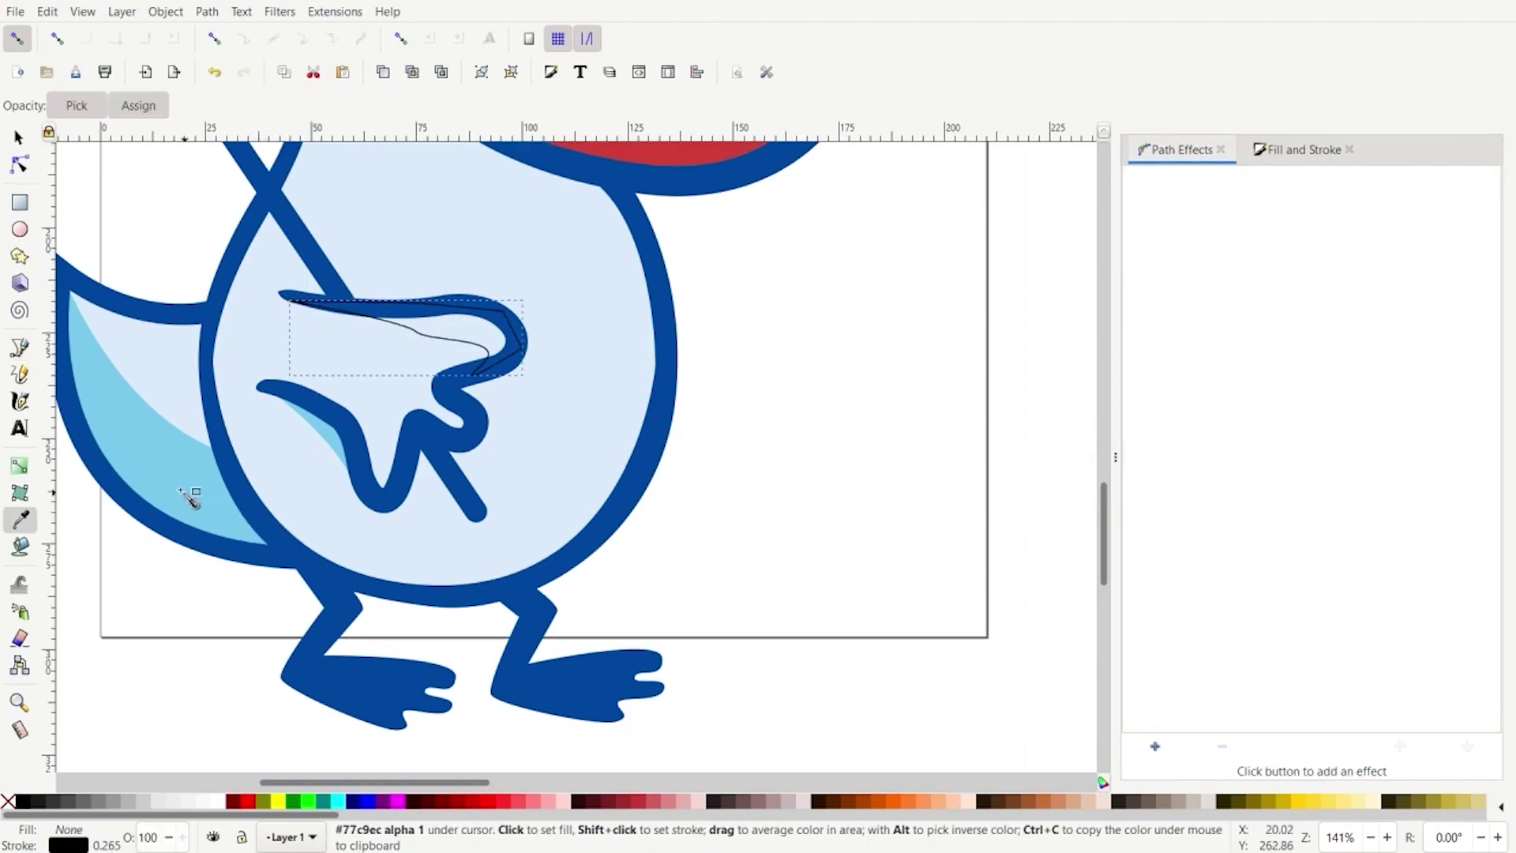
left_click(193, 497)
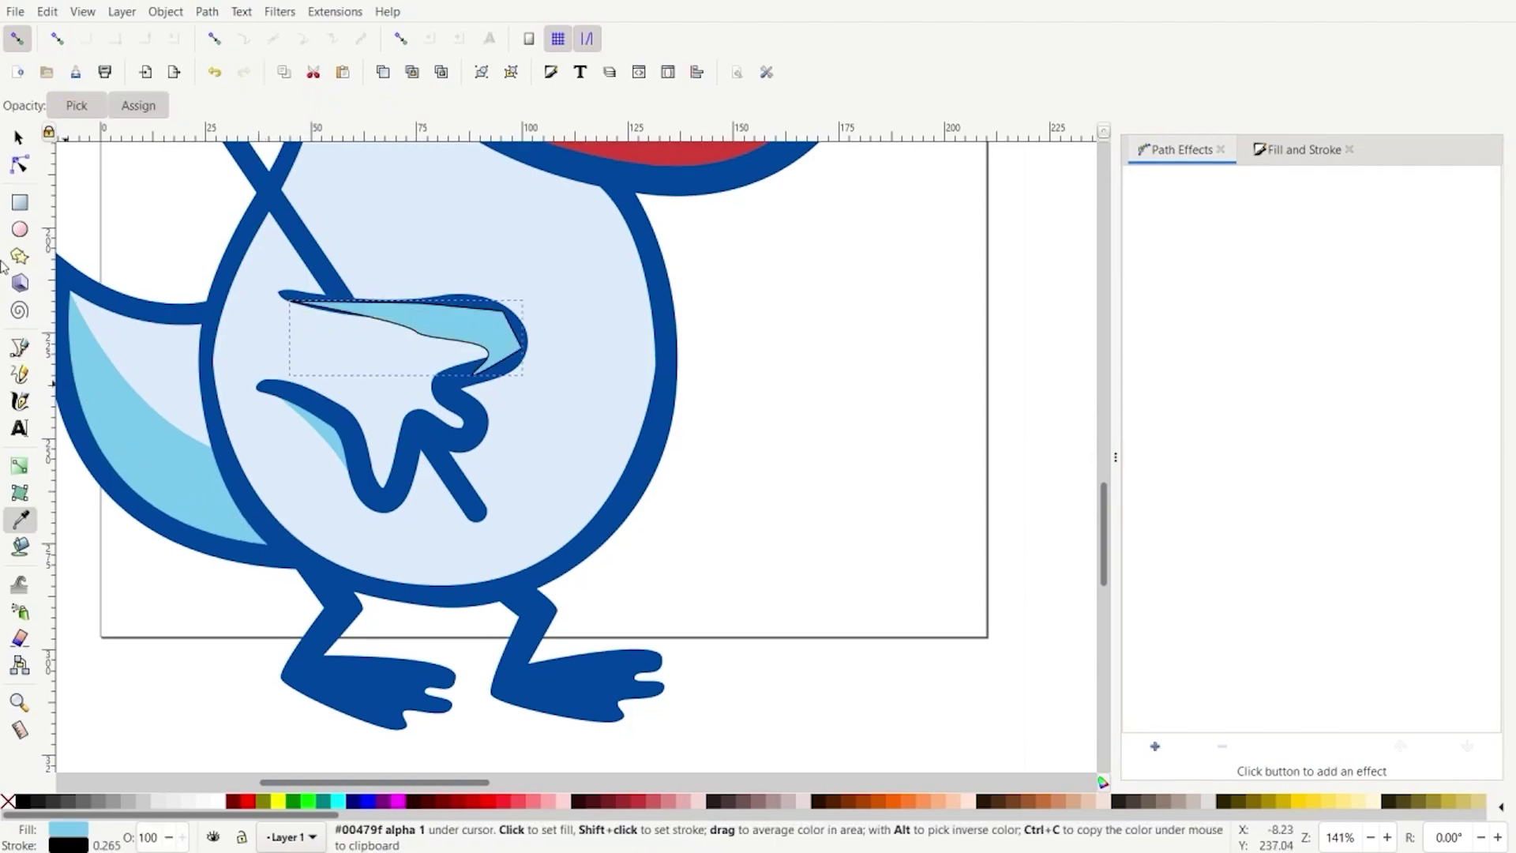
left_click(8, 803, "shift")
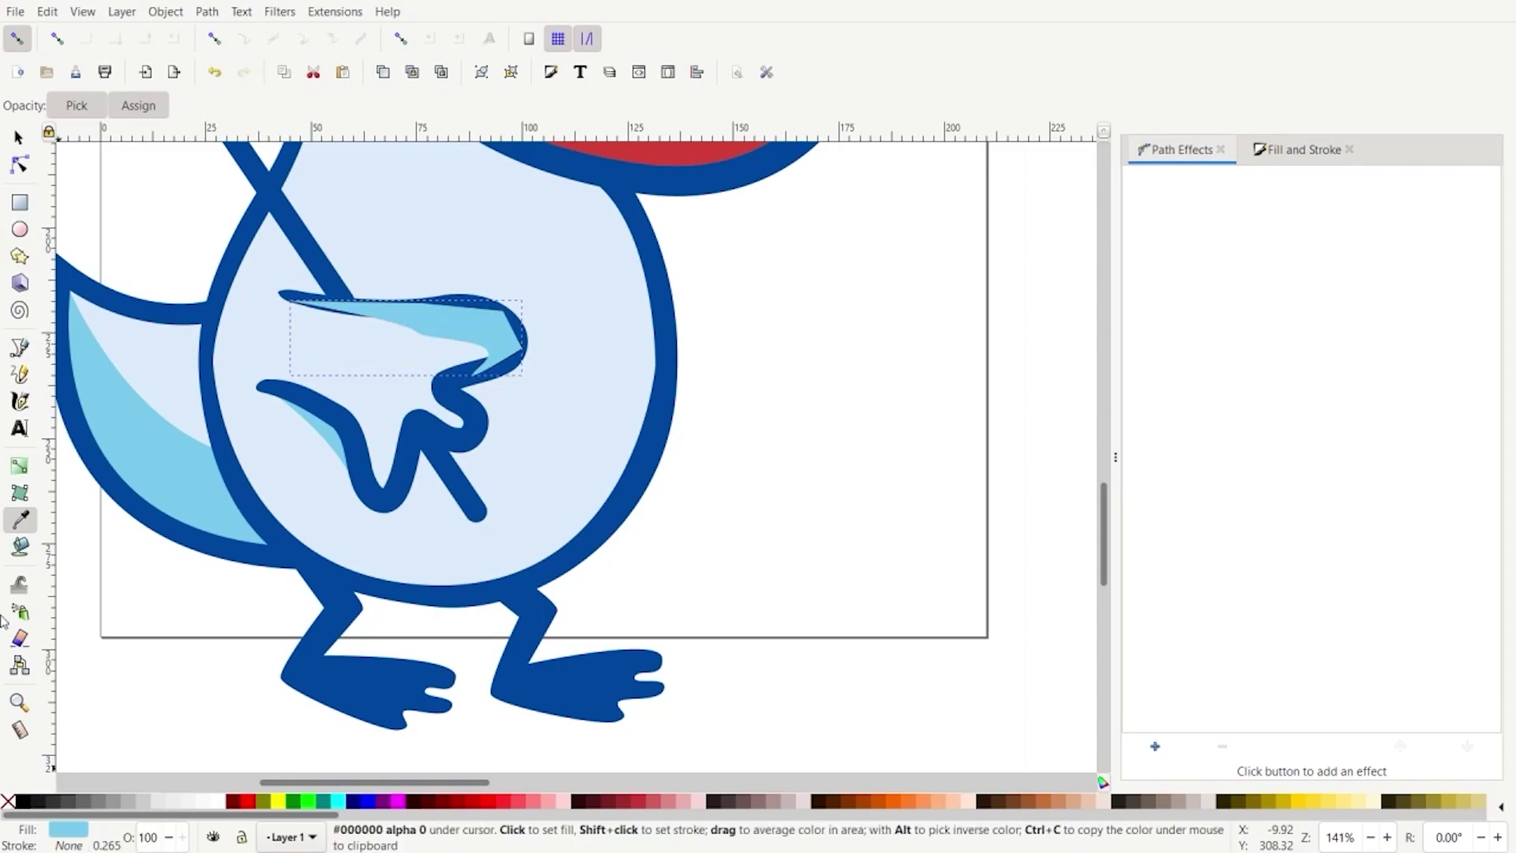
left_click(19, 138)
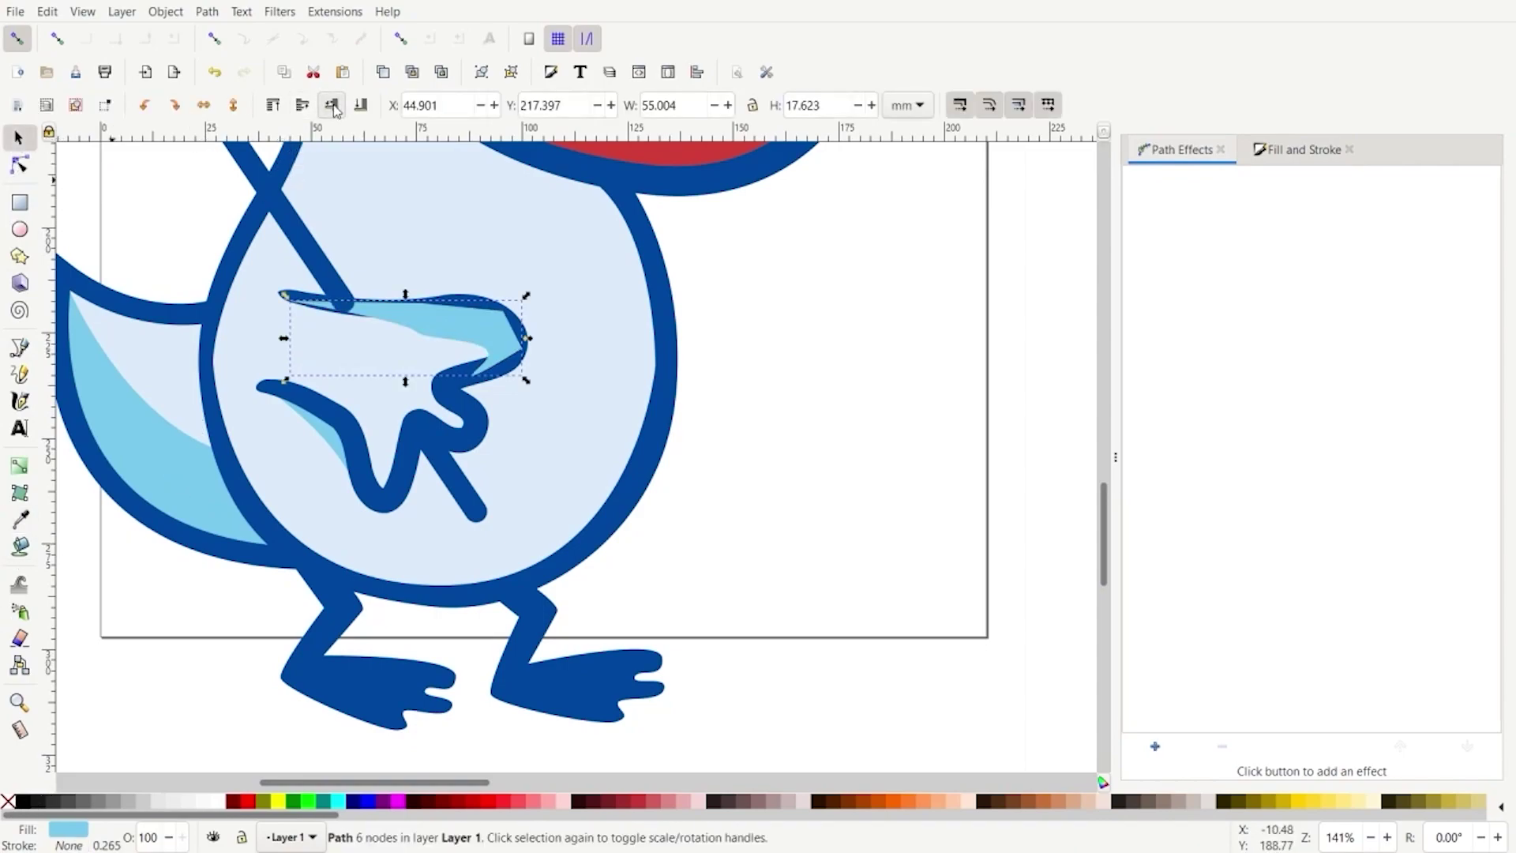
left_click(332, 105)
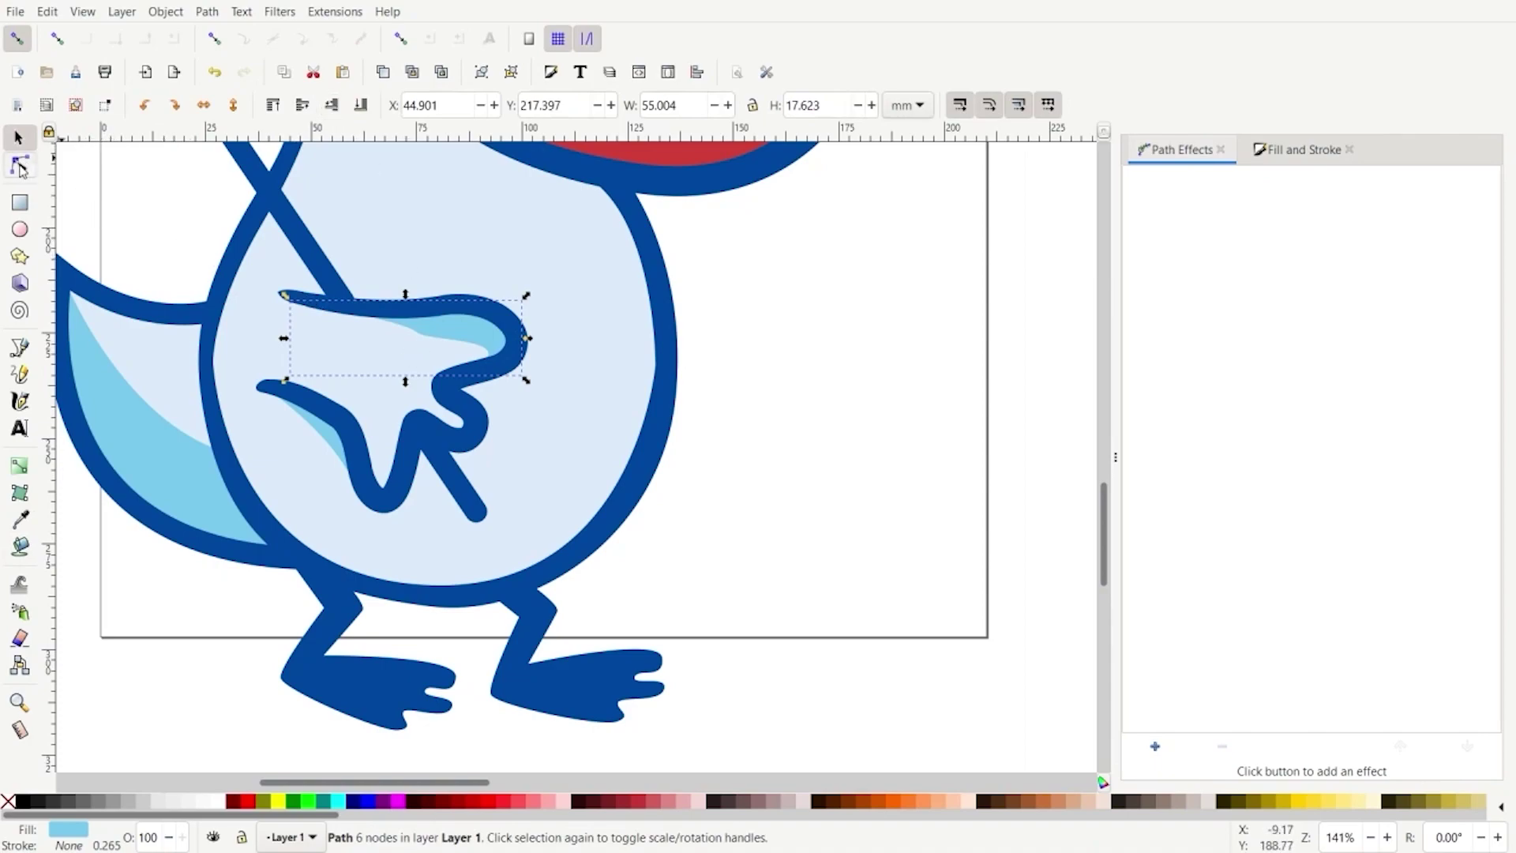
Reshape the sliver's curve with a node handle to follow the wing outline
left_click(20, 166)
left_click(416, 331)
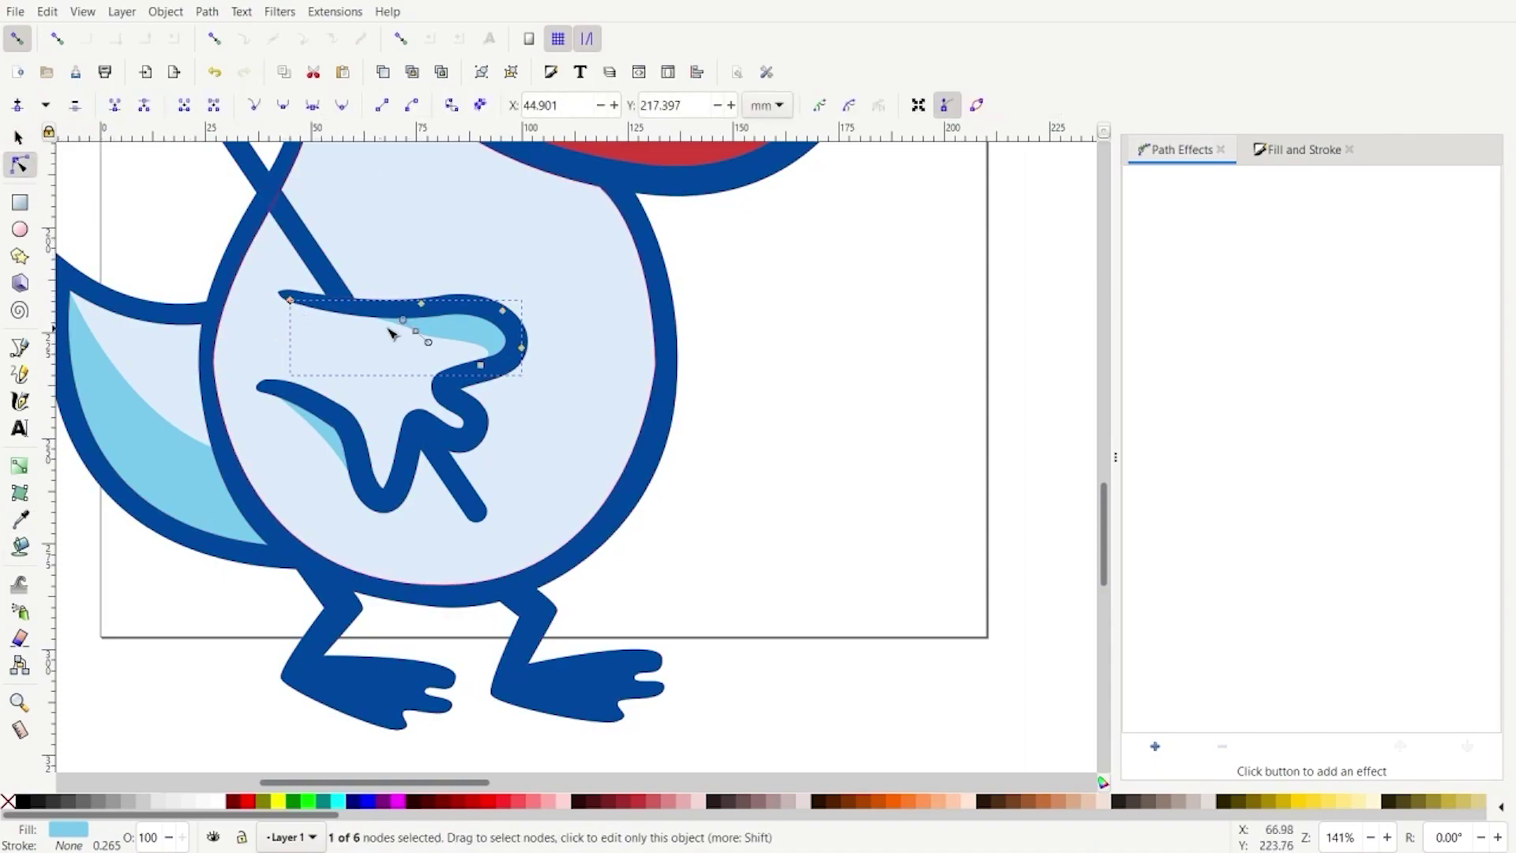
left_click_drag(403, 319, 348, 332)
left_click(396, 362)
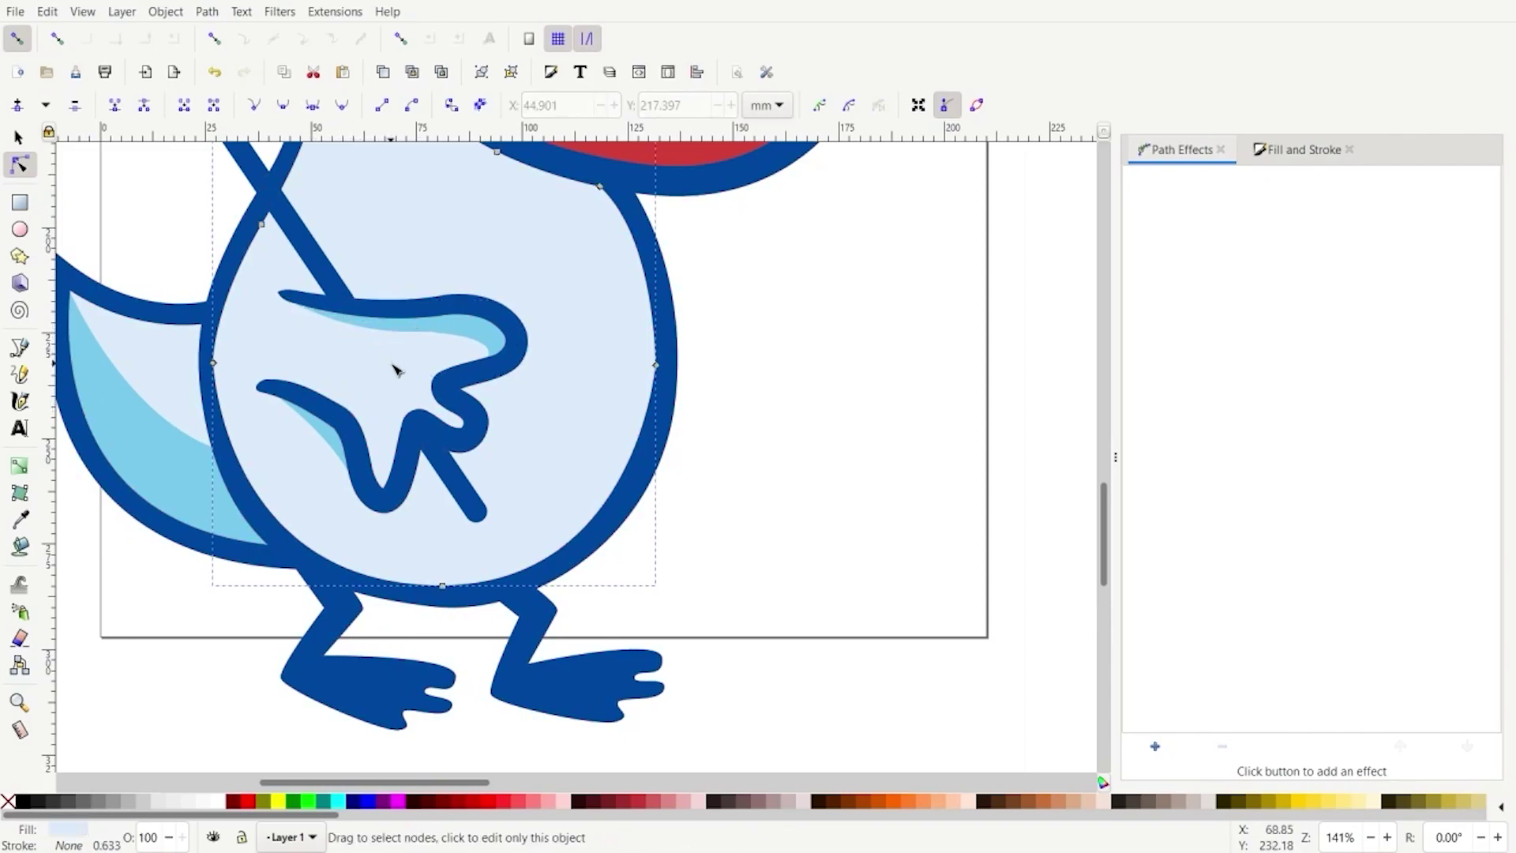
scroll(397, 365, "down", 2)
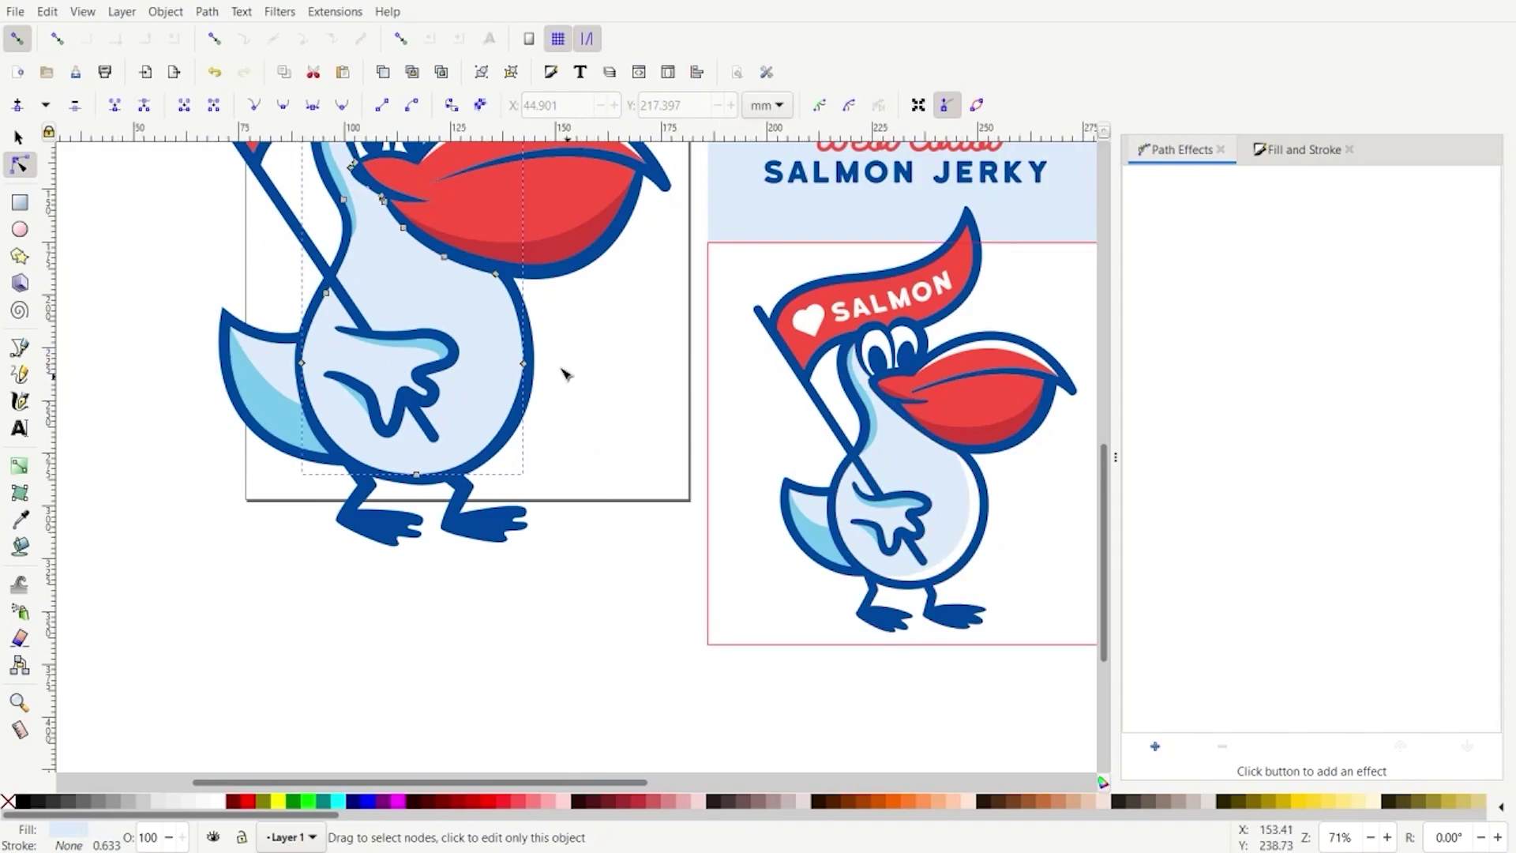
scroll(561, 367, "up", 4)
scroll(640, 379, "down", 2)
left_click(673, 386)
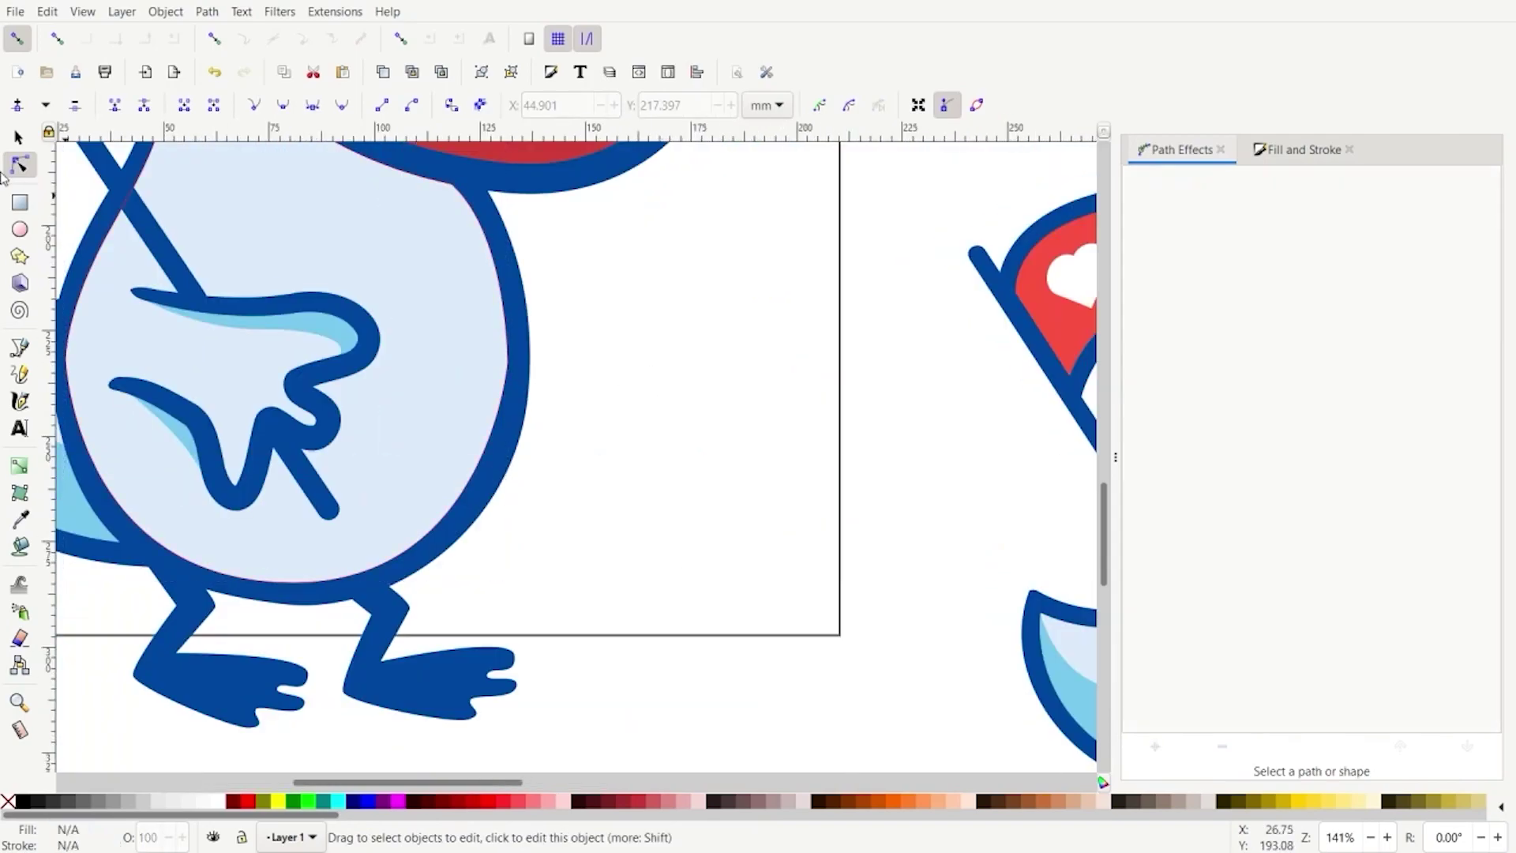
Draw a closed crescent path along the lower right edge of the belly
left_click(20, 347)
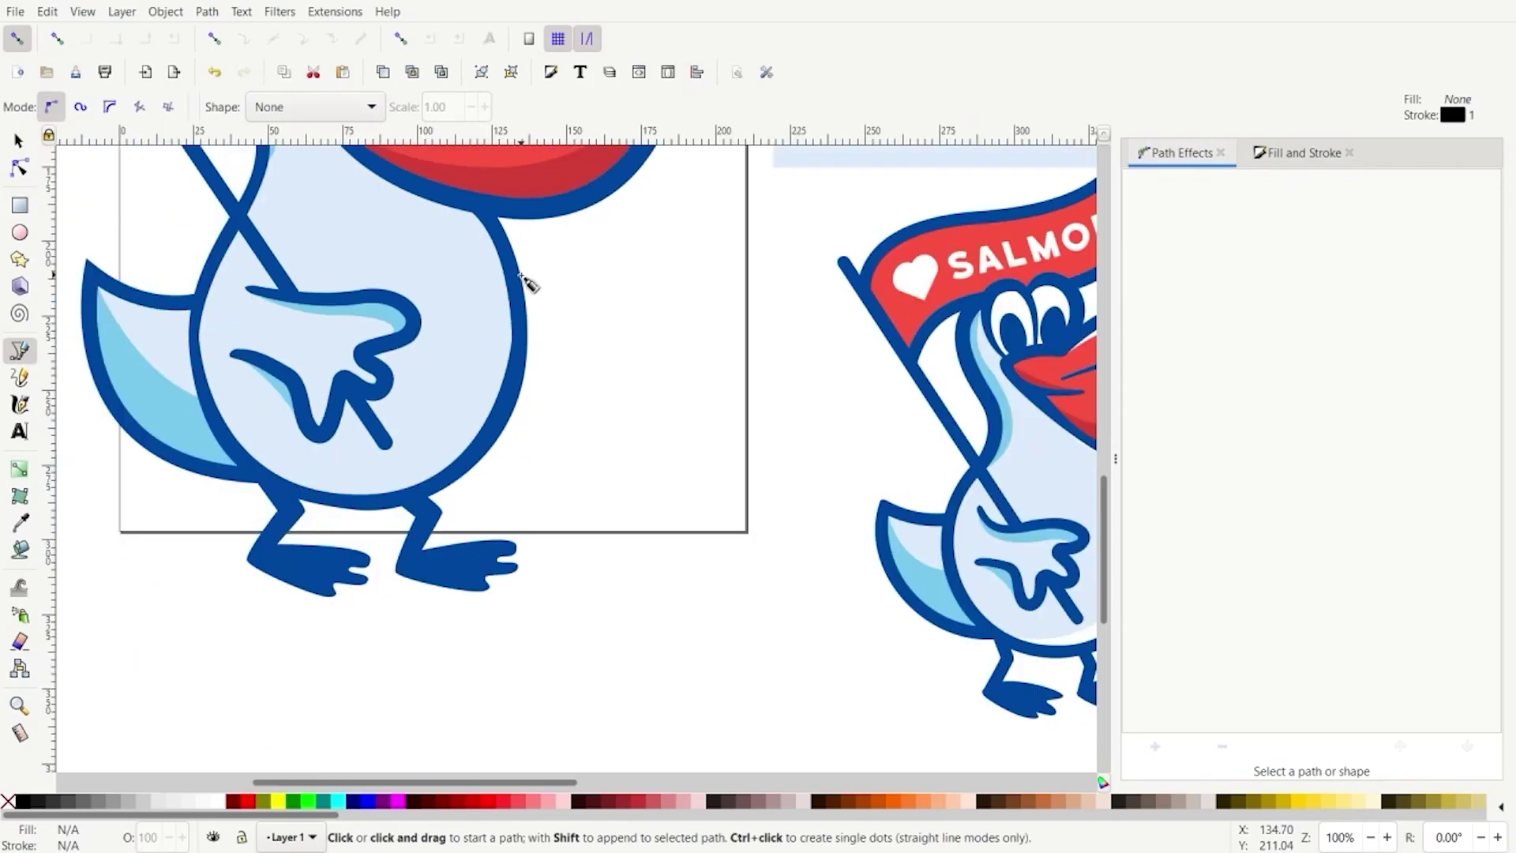
scroll(524, 277, "down", 2)
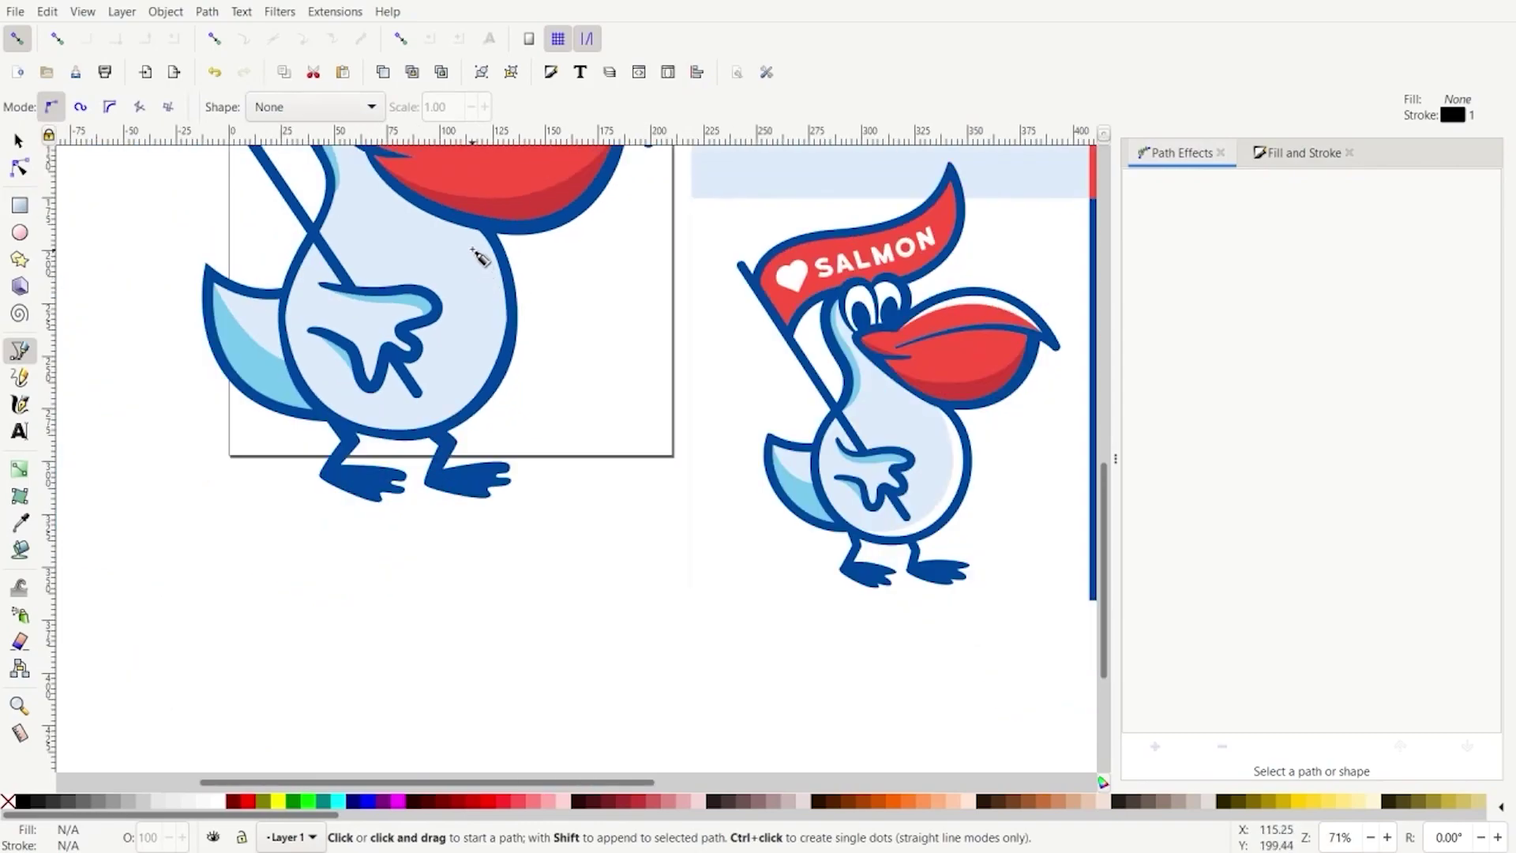
left_click(479, 226)
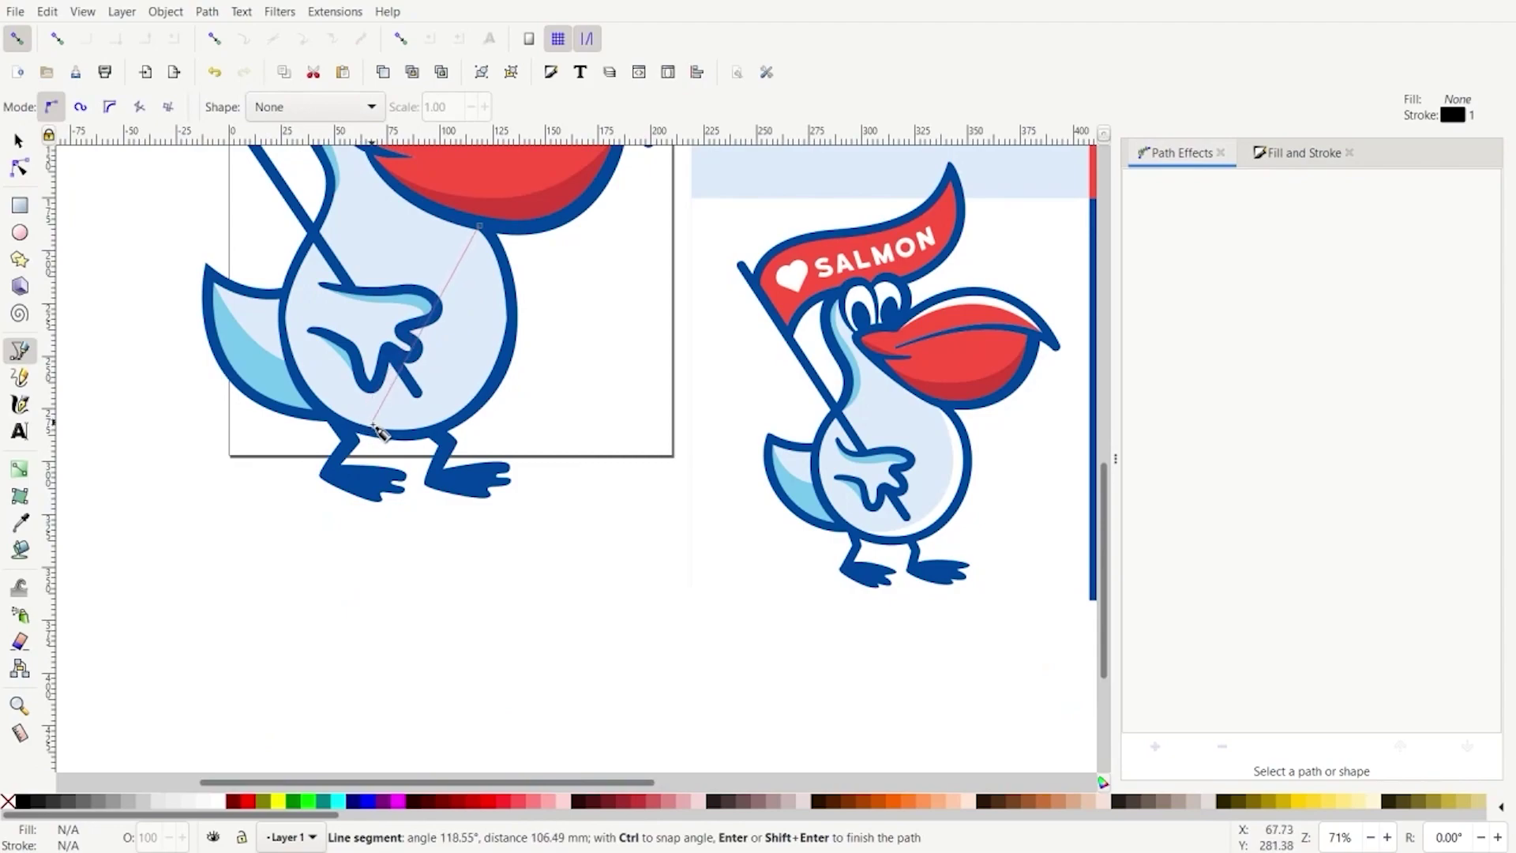
left_click_drag(371, 427, 196, 450)
key("BackSpace")
left_click_drag(480, 361, 303, 433)
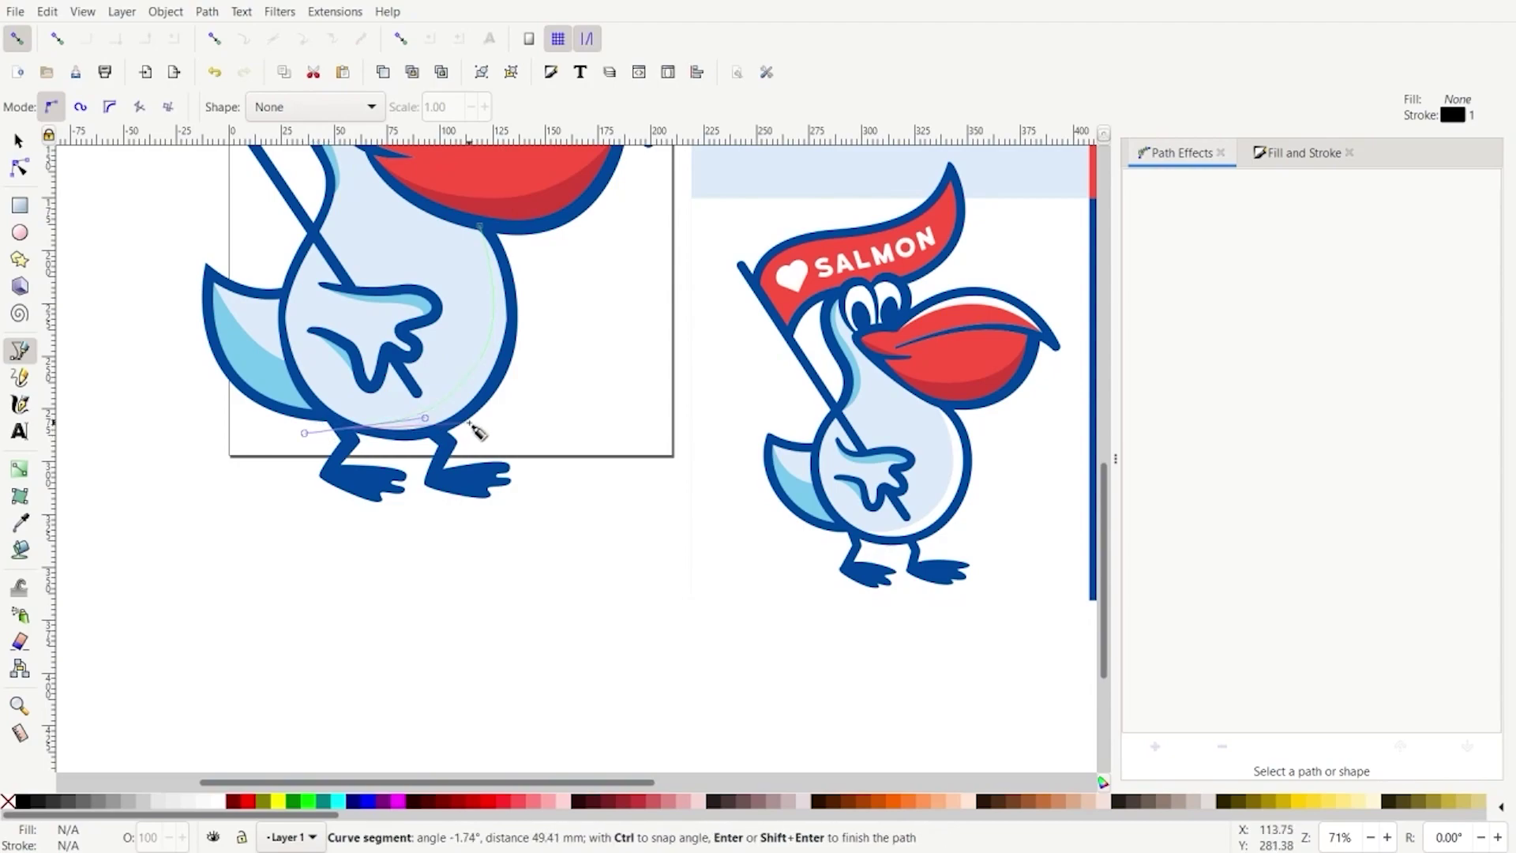
left_click(395, 430)
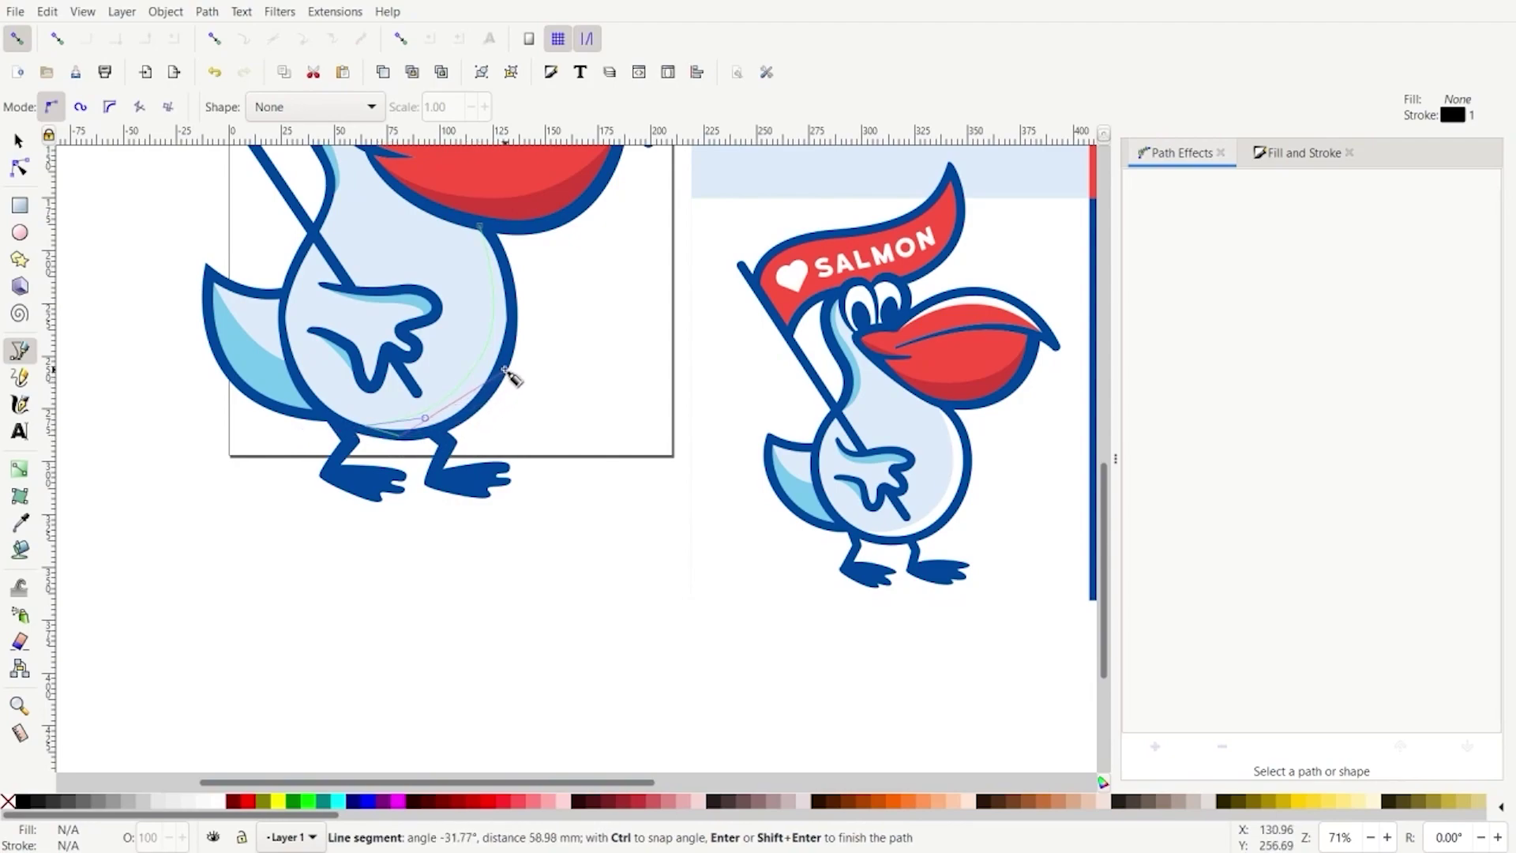
left_click_drag(508, 369, 528, 306)
left_click_drag(479, 227, 463, 209)
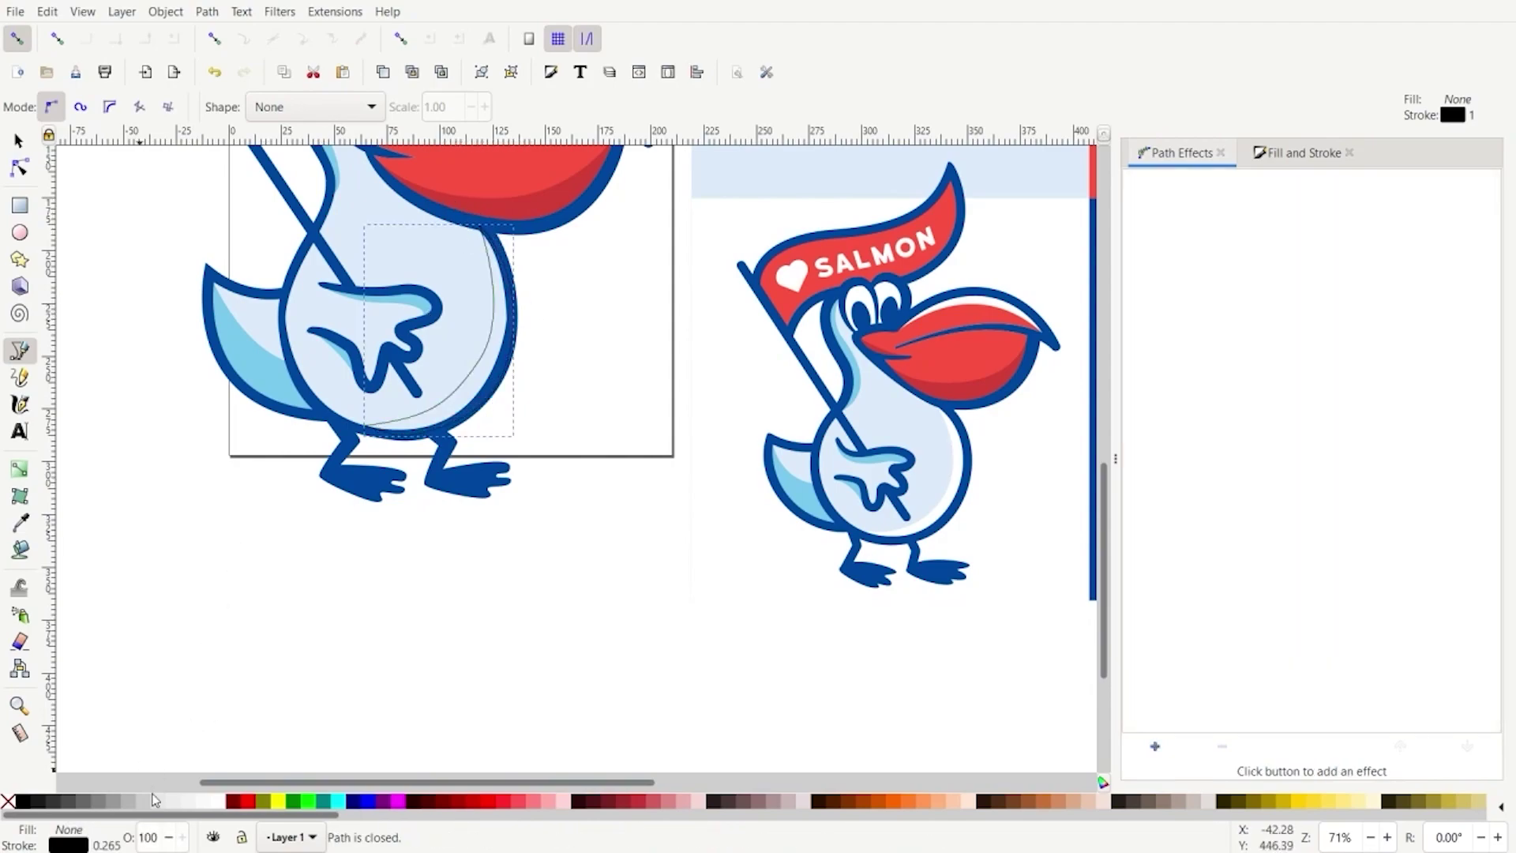
Fill the belly crescent white and remove its outline
left_click(218, 802)
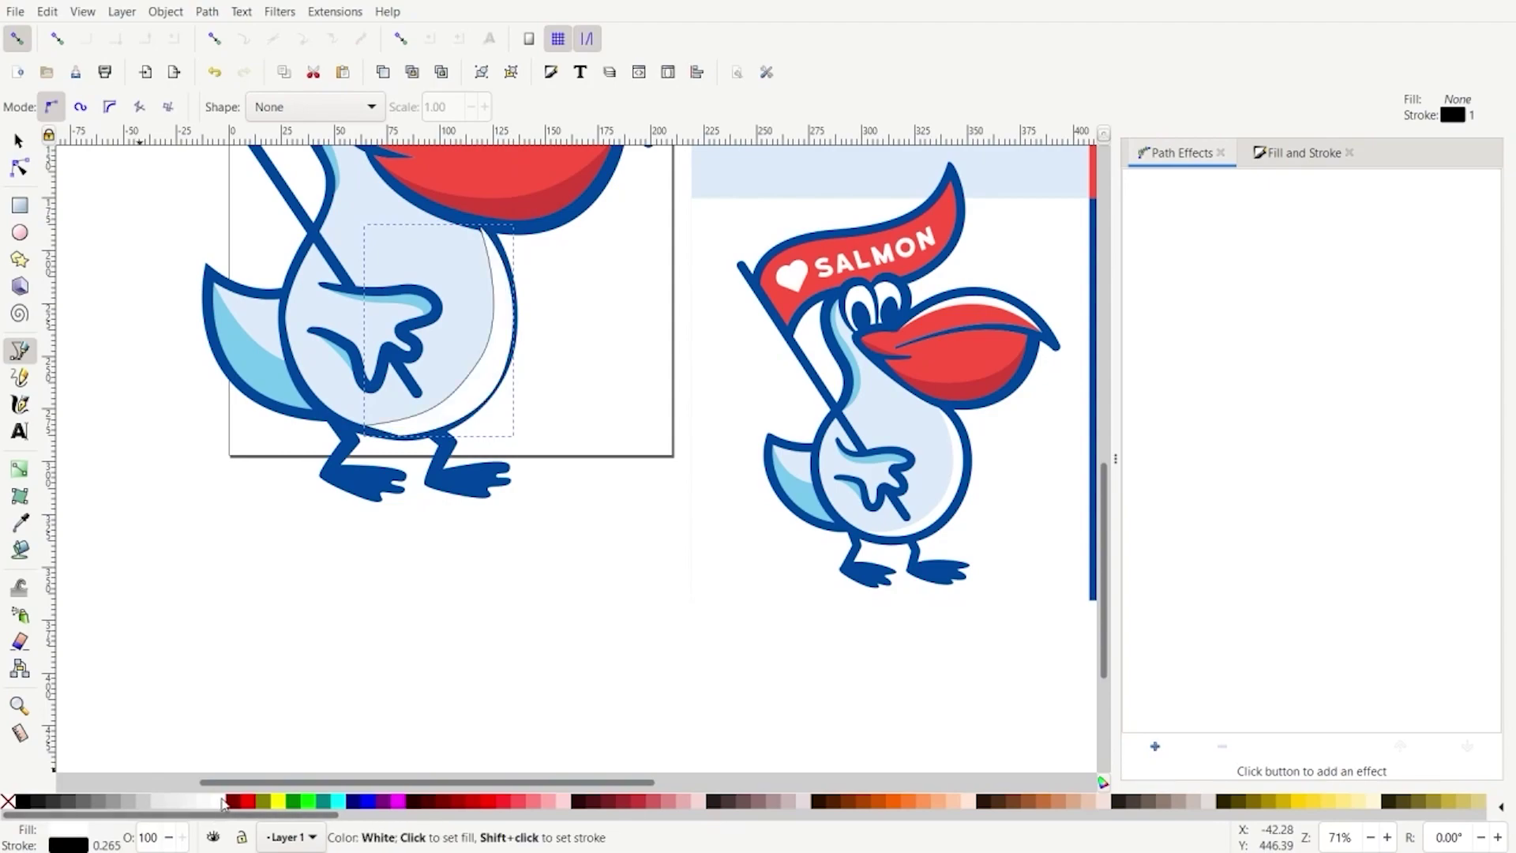
left_click(8, 802, "shift")
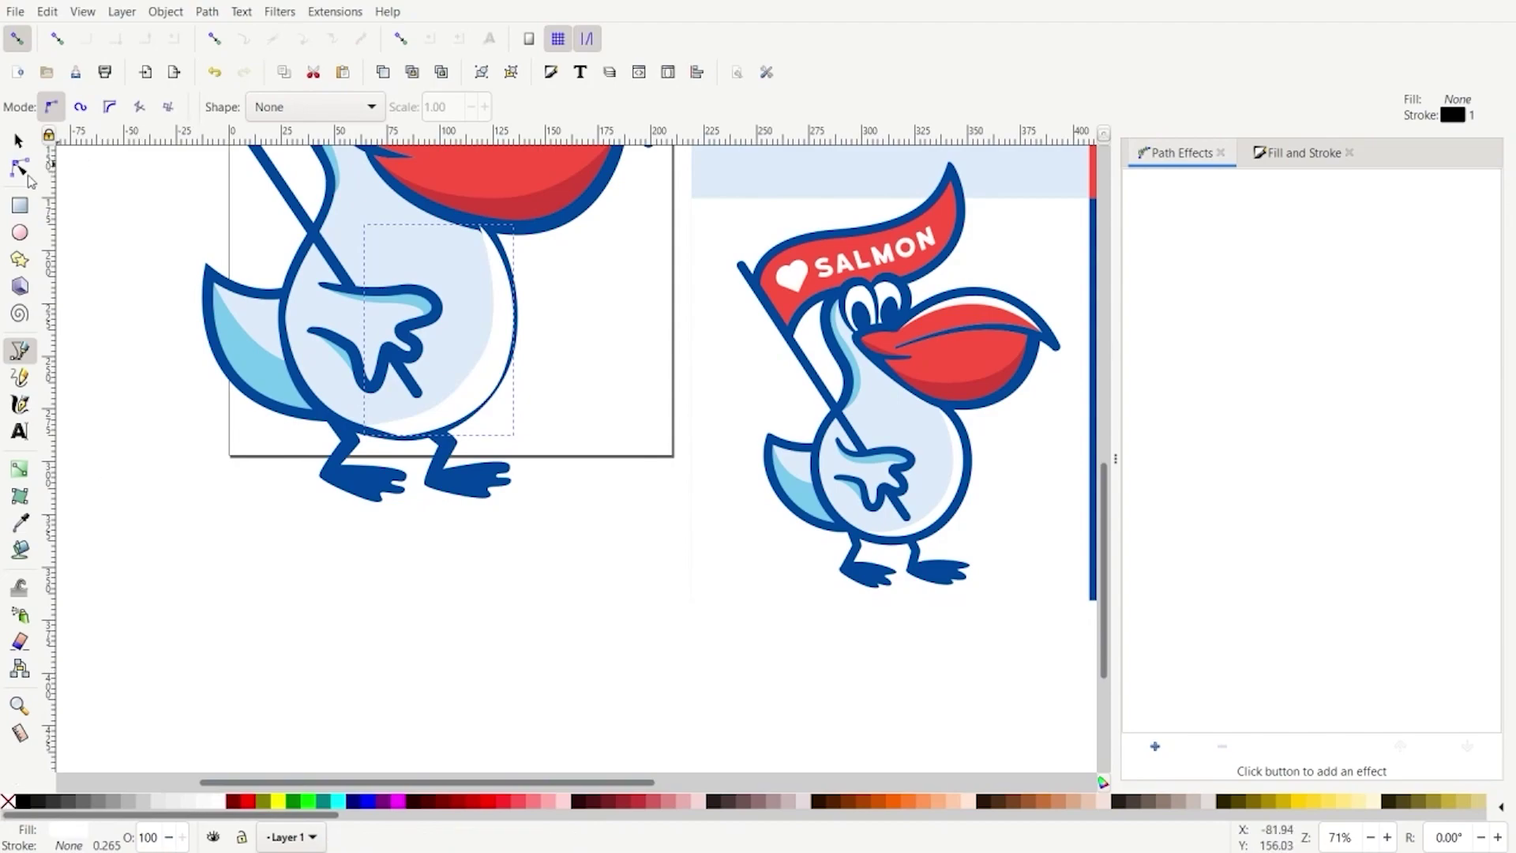
left_click(18, 146)
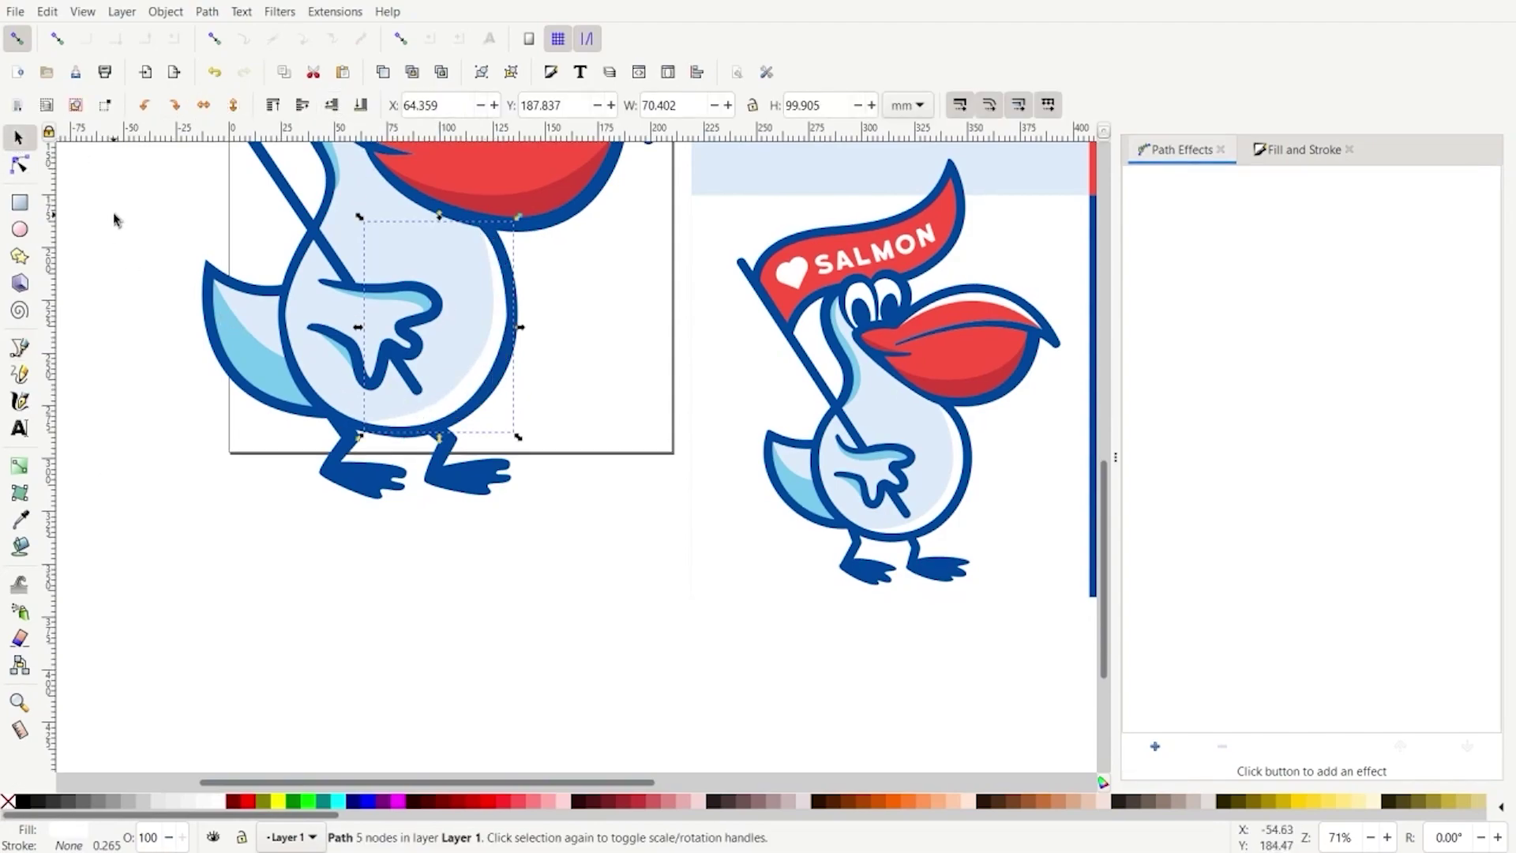
Nudge a node on the white highlight to refine its curve
left_click(19, 164)
left_click(478, 358)
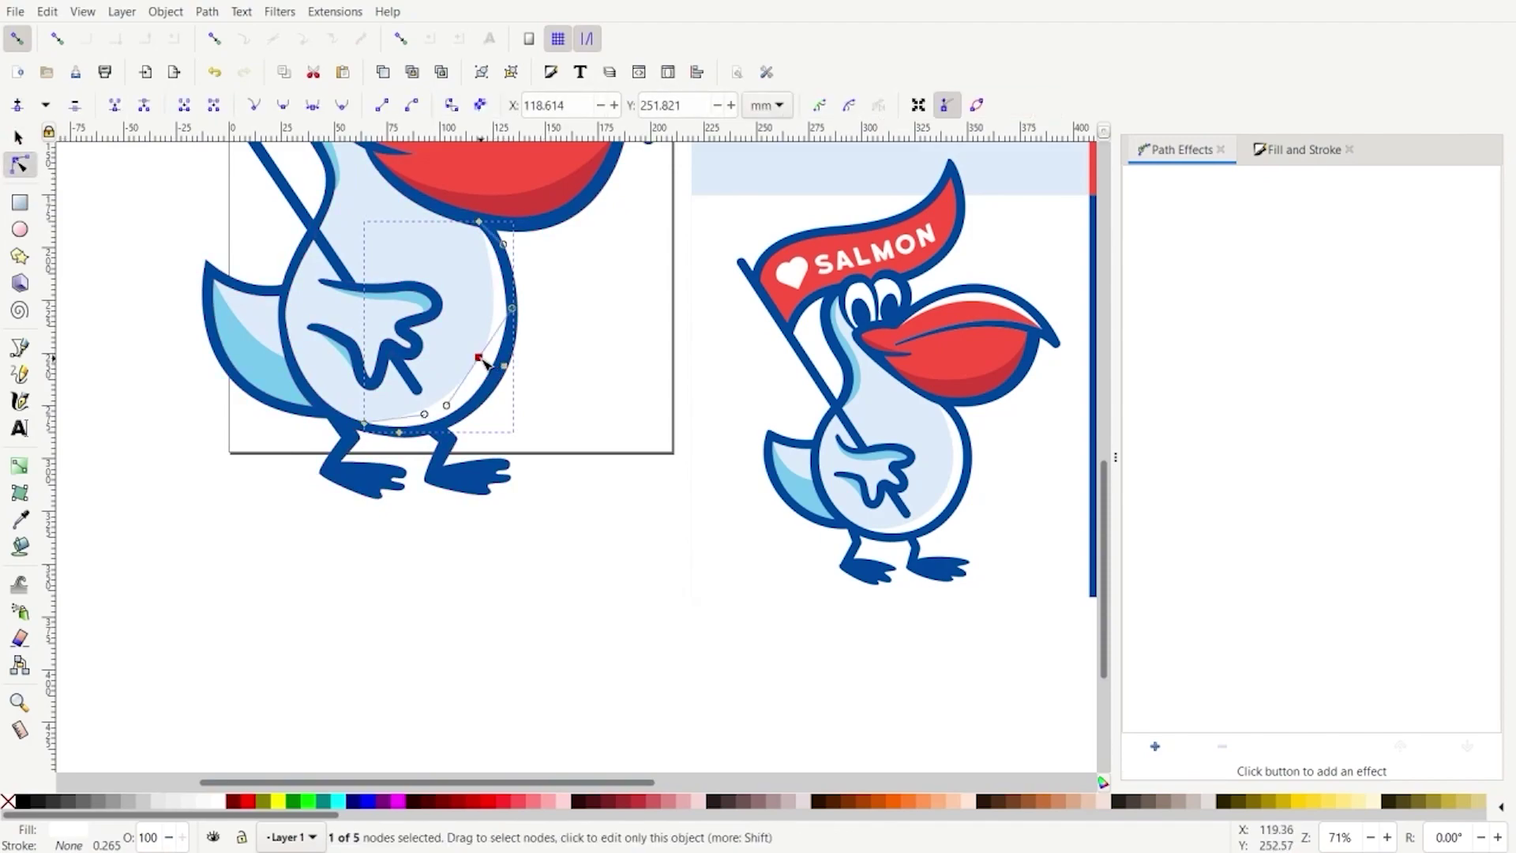
left_click_drag(486, 365, 490, 370)
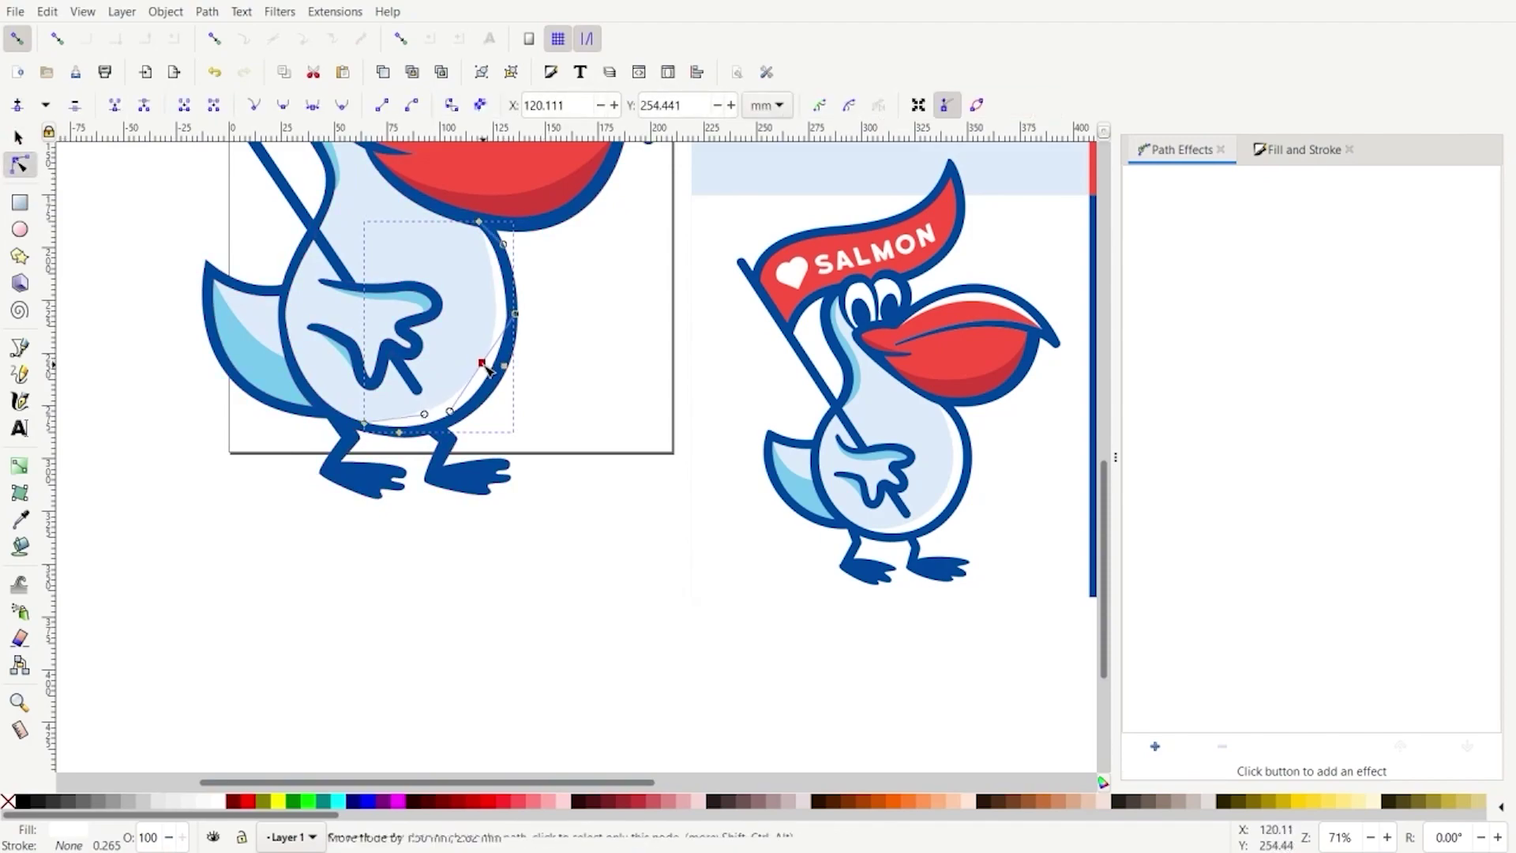
left_click(535, 521)
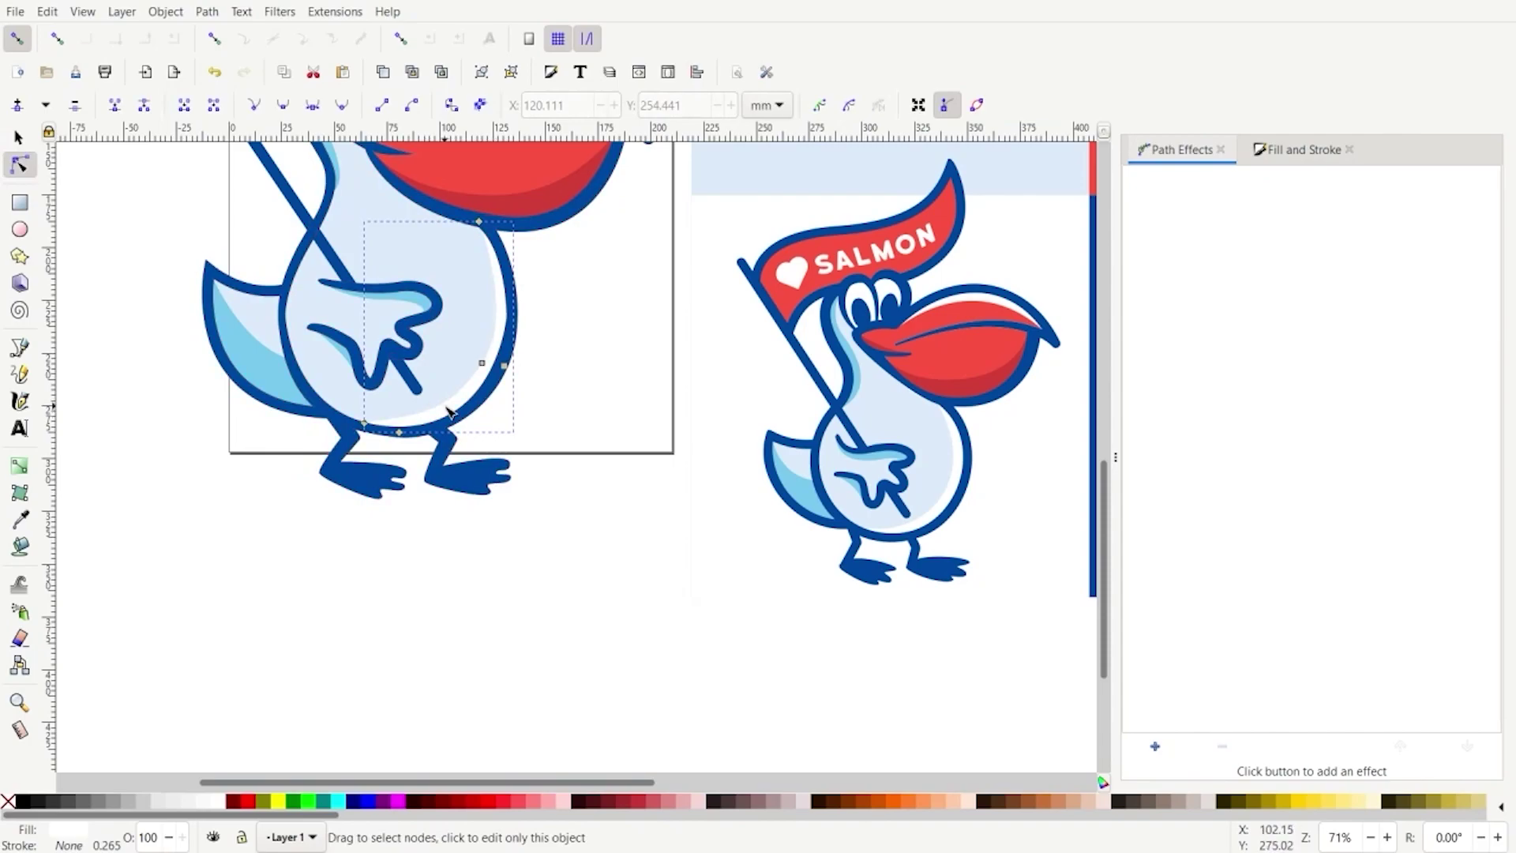
left_click(515, 556)
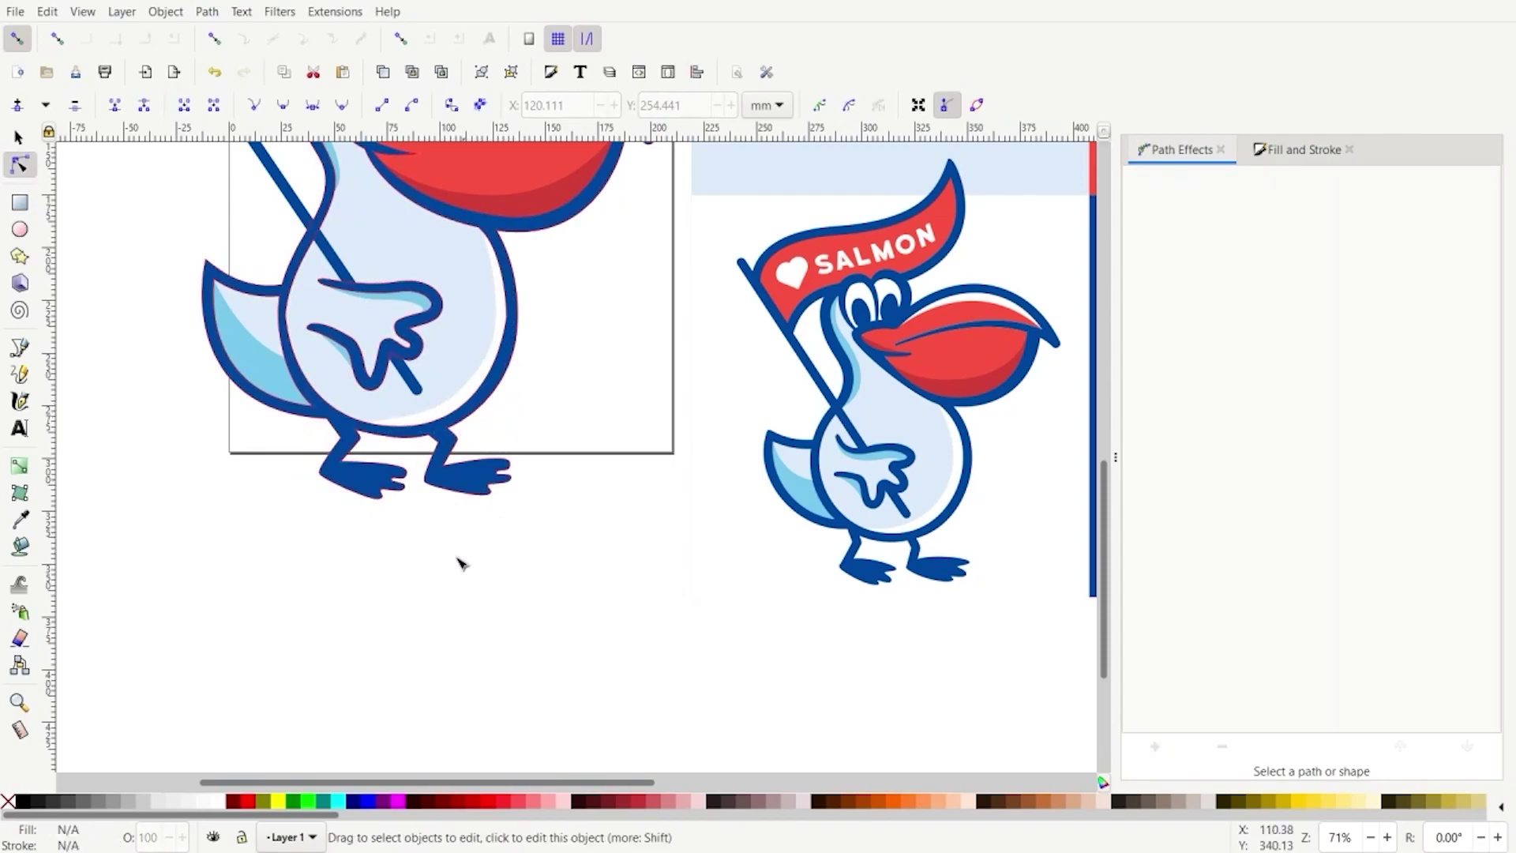
scroll(446, 580, "down", 2)
scroll(451, 512, "up", 1)
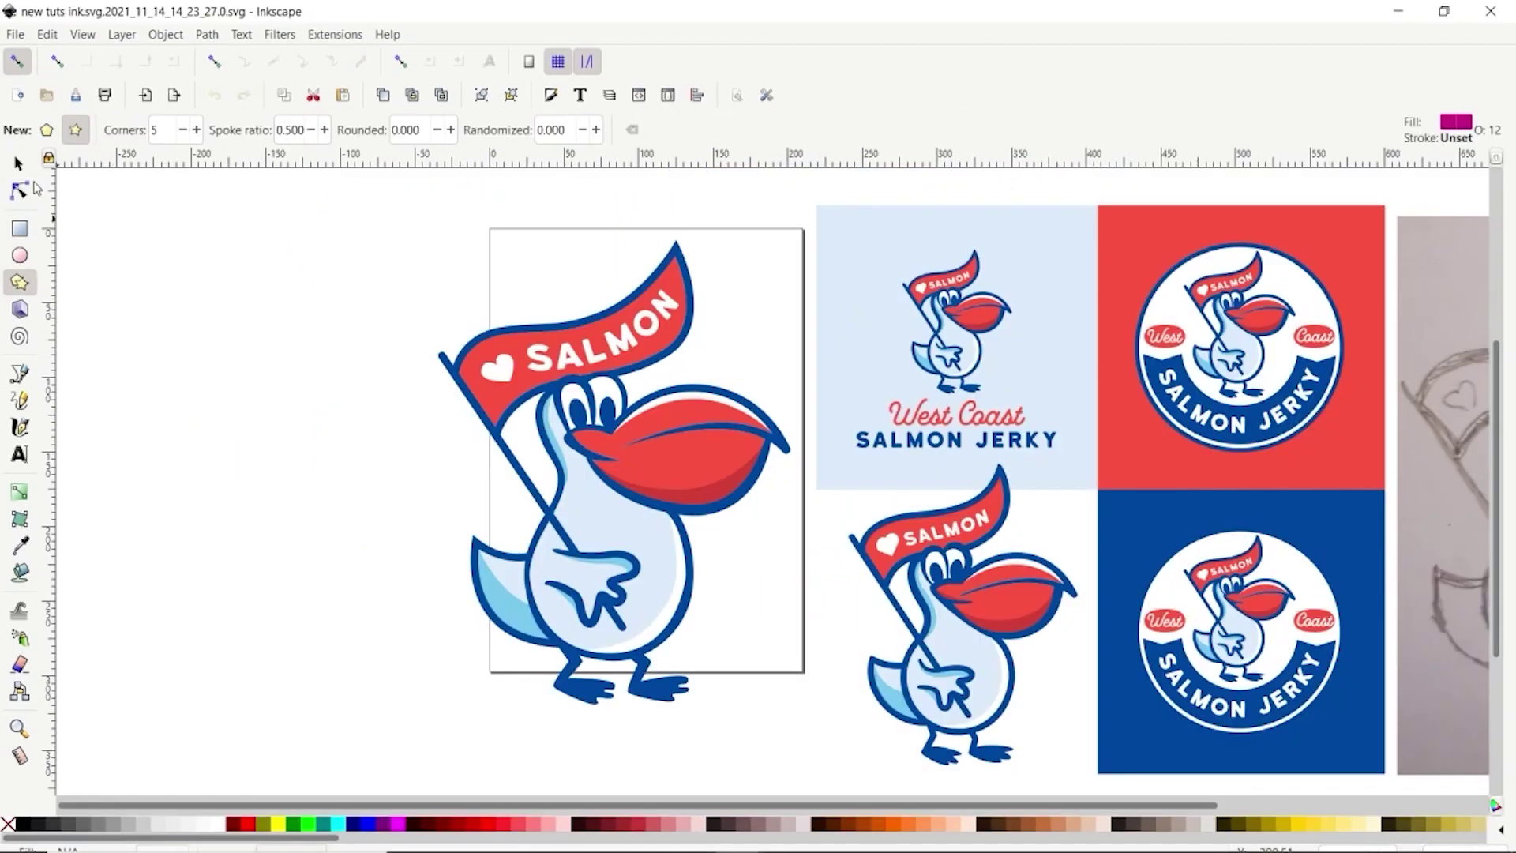
left_click(17, 163)
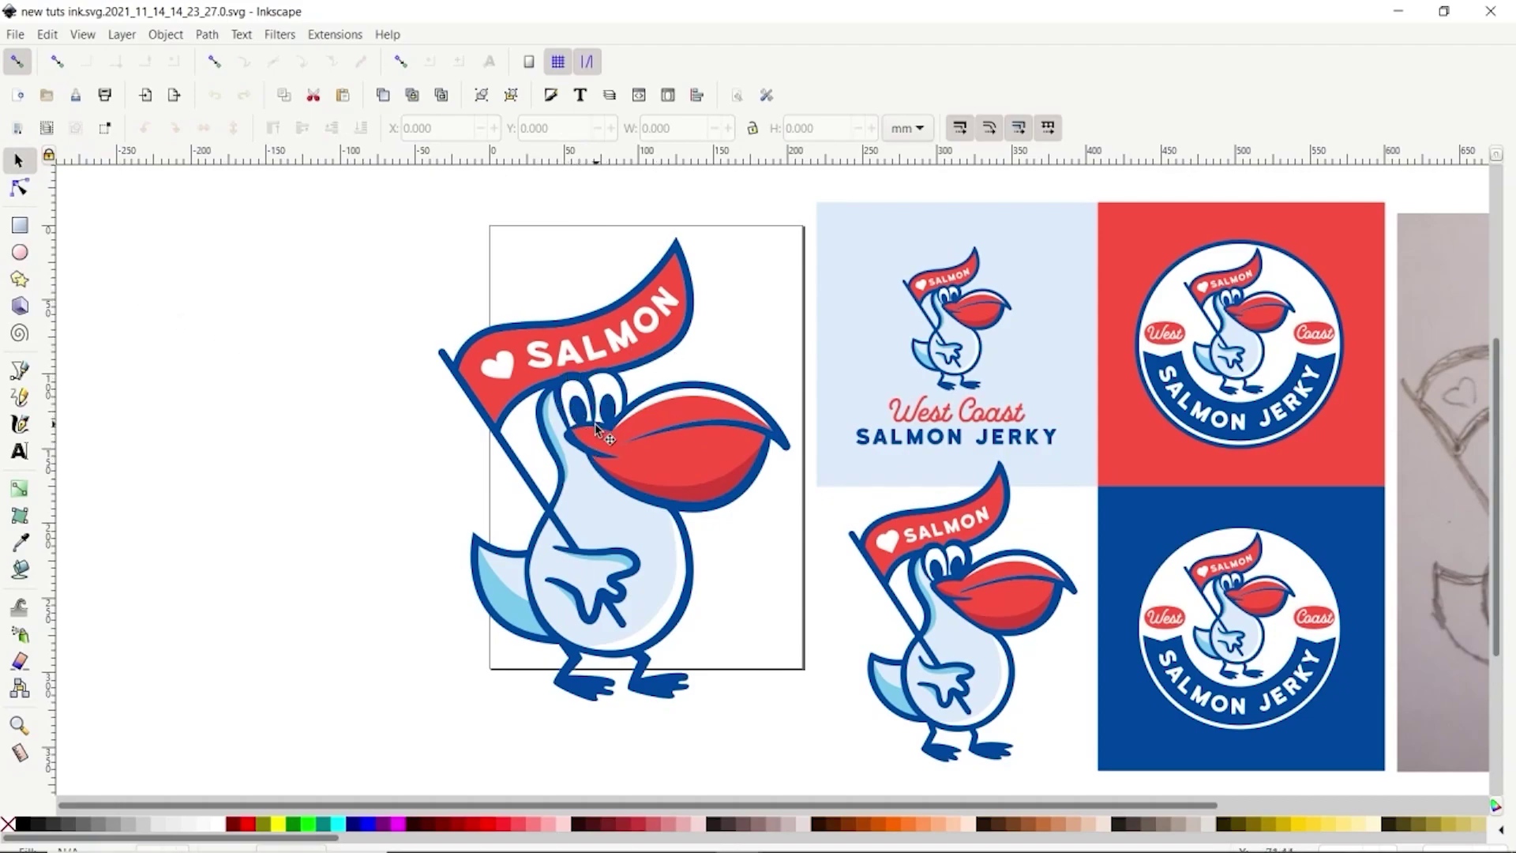
left_click(20, 370)
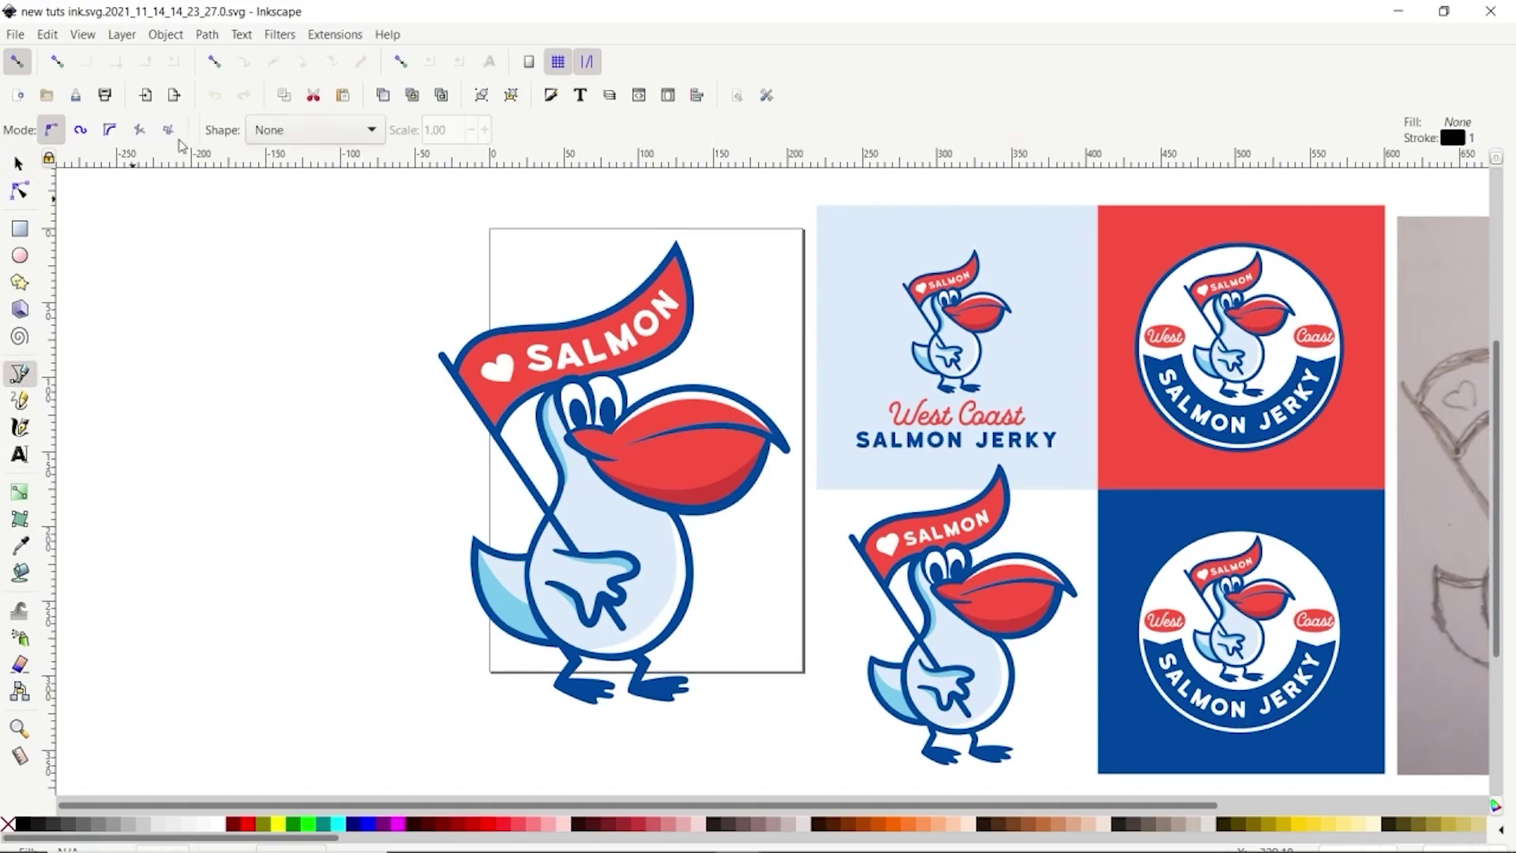
left_click(303, 130)
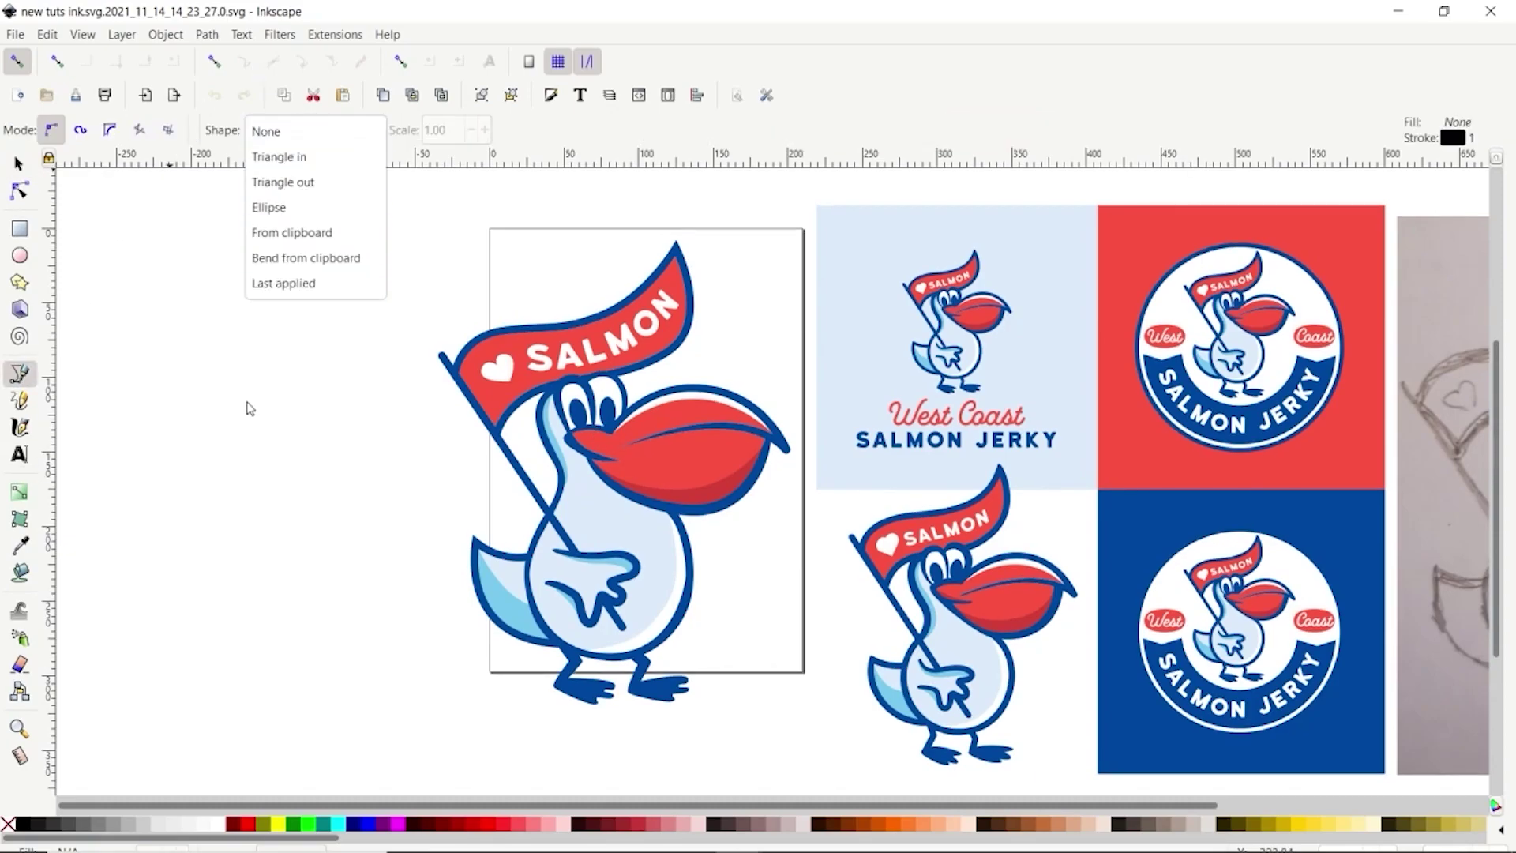
left_click(460, 511)
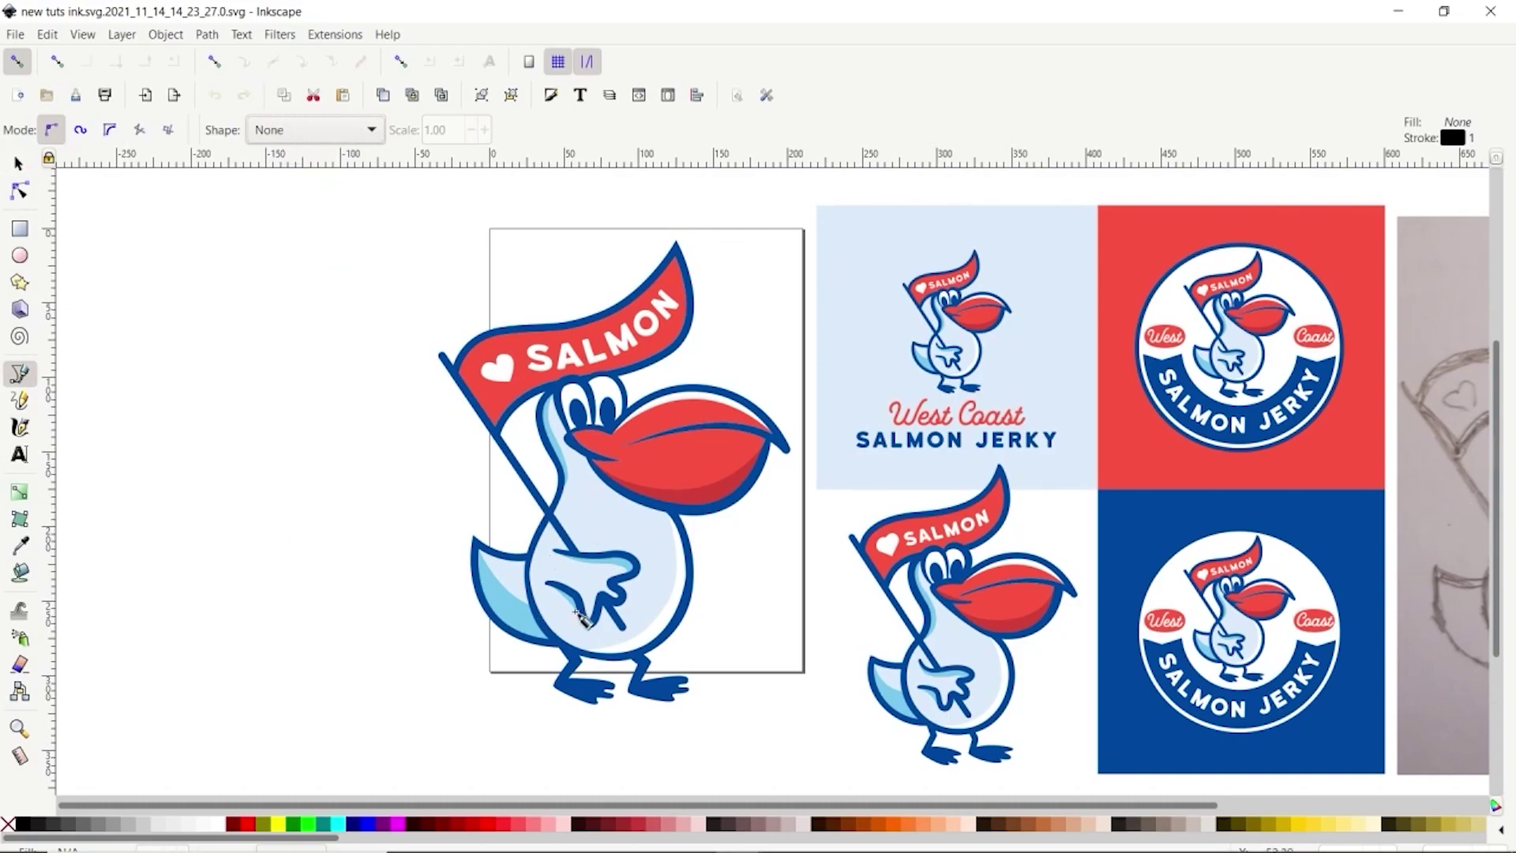